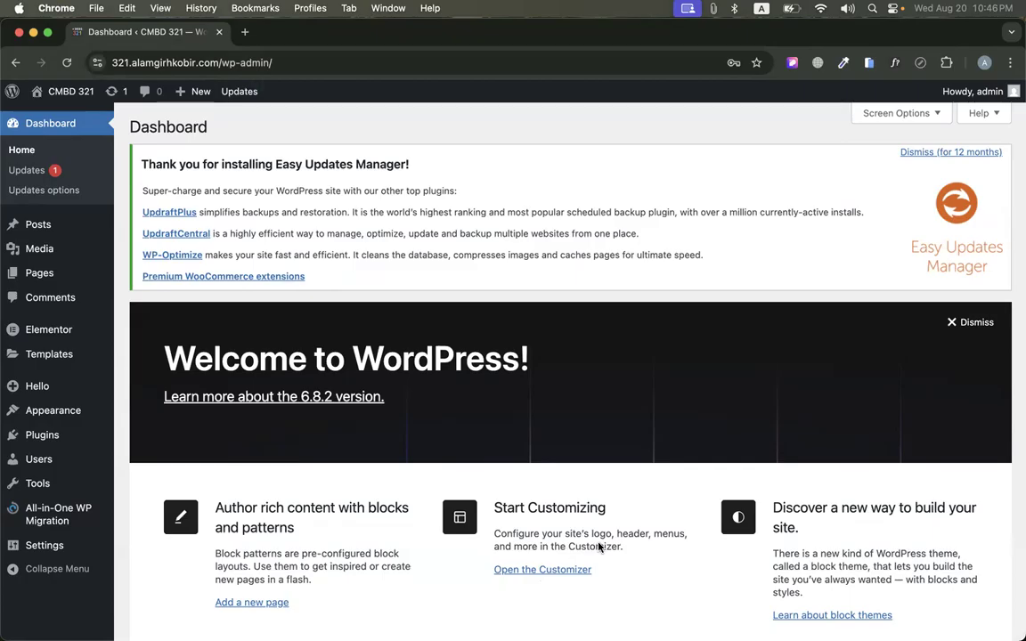
{"action": "left_click", "coordinate": [244, 32]}
{"action": "type", "text": "https://www.sellmyhomenearme.com/"}
{"action": "key", "text": "Return"}
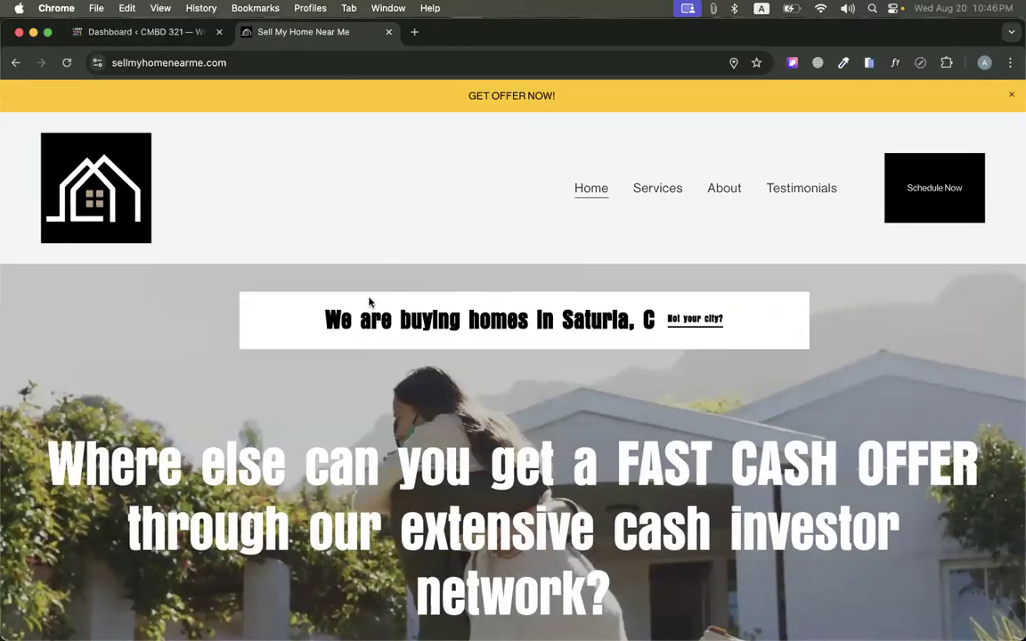
{"action": "scroll", "coordinate": [444, 252], "scroll_direction": "down", "scroll_amount": 5}
{"action": "scroll", "coordinate": [445, 252], "scroll_direction": "up", "scroll_amount": 5}
{"action": "key", "text": "super+w"}
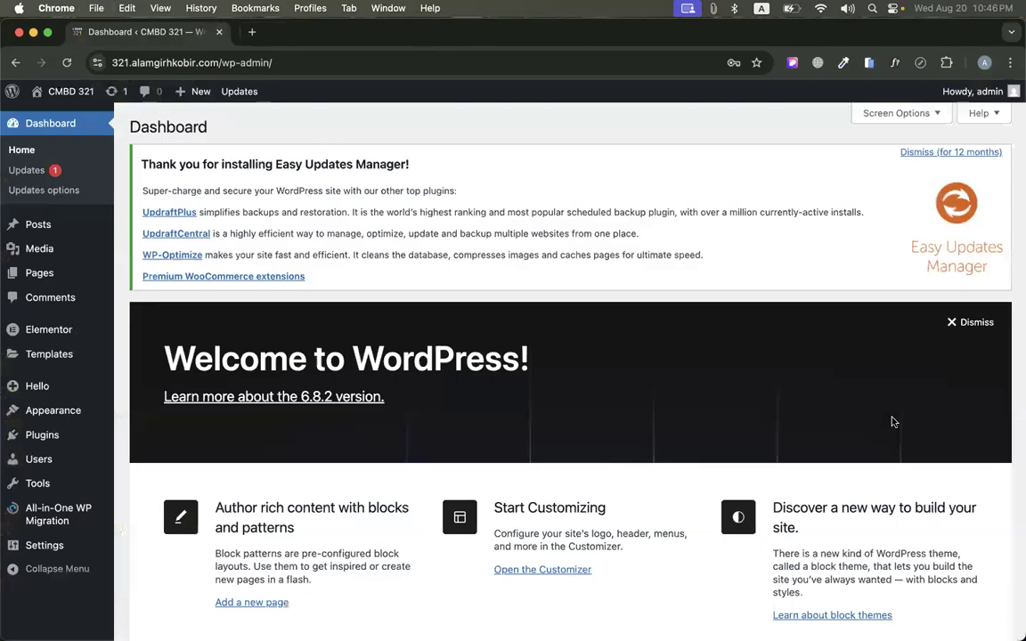
{"action": "left_click", "coordinate": [983, 62]}
{"action": "scroll", "coordinate": [819, 534], "scroll_direction": "down", "scroll_amount": 5}
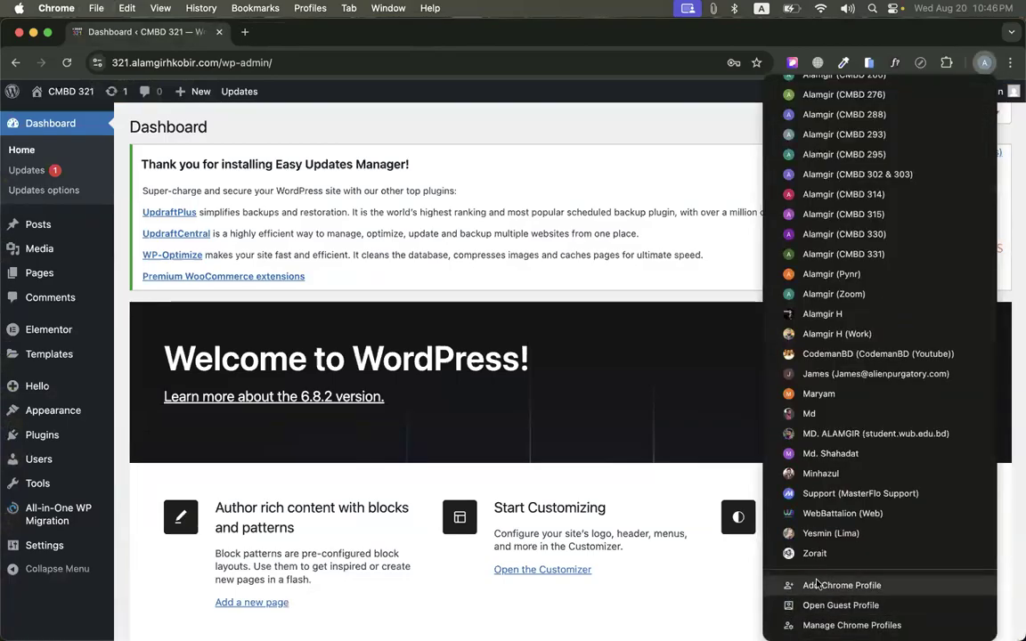
{"action": "scroll", "coordinate": [816, 535], "scroll_direction": "up", "scroll_amount": 10}
{"action": "left_click", "coordinate": [862, 207]}
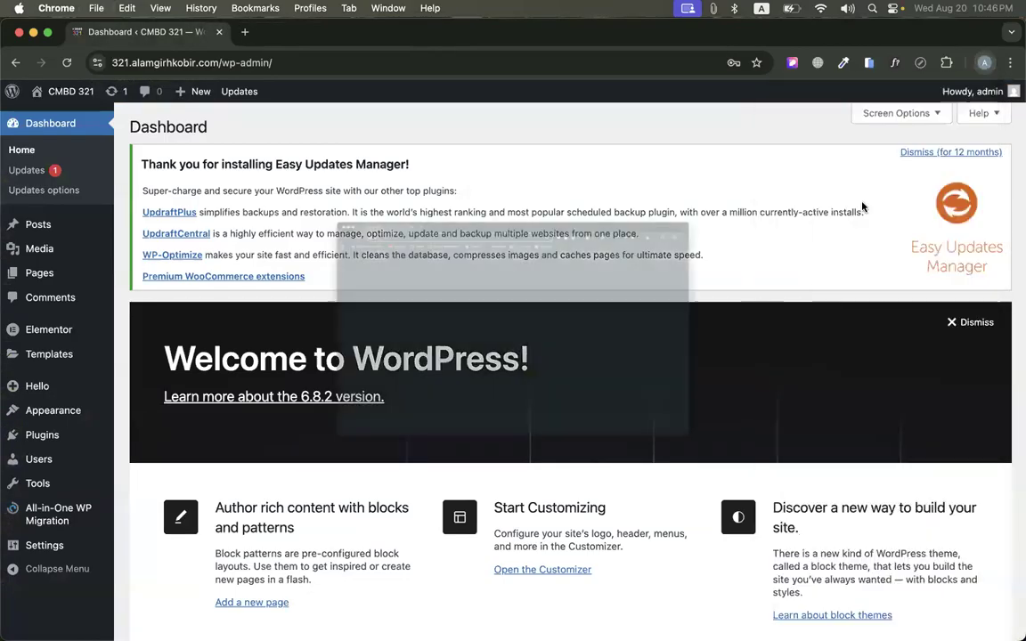
{"action": "type", "text": "https://www.sellmyhomenearme.com"}
{"action": "key", "text": "Return"}
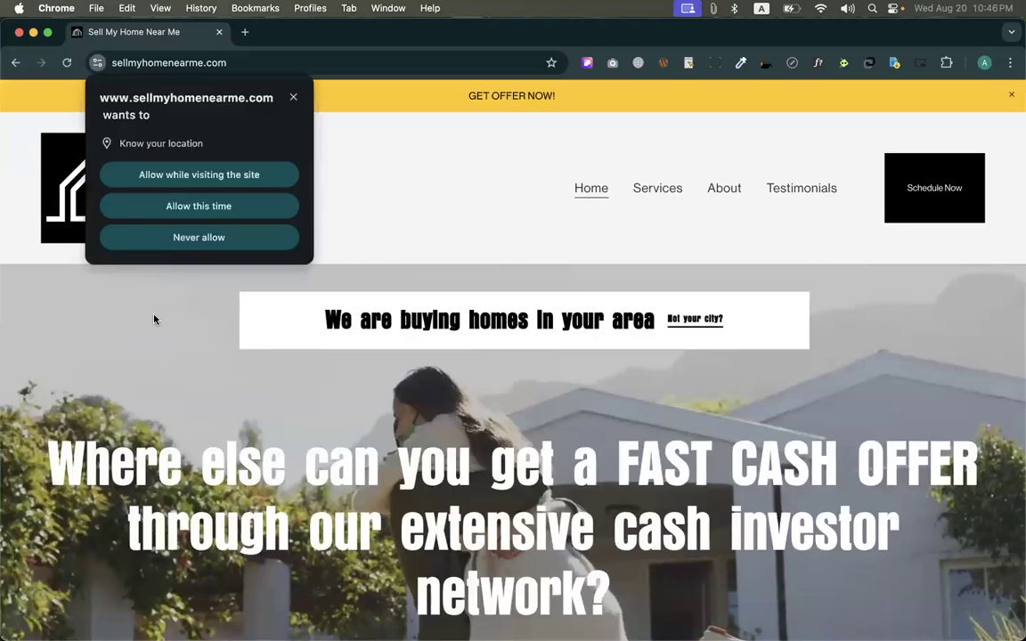
{"action": "left_click", "coordinate": [194, 174]}
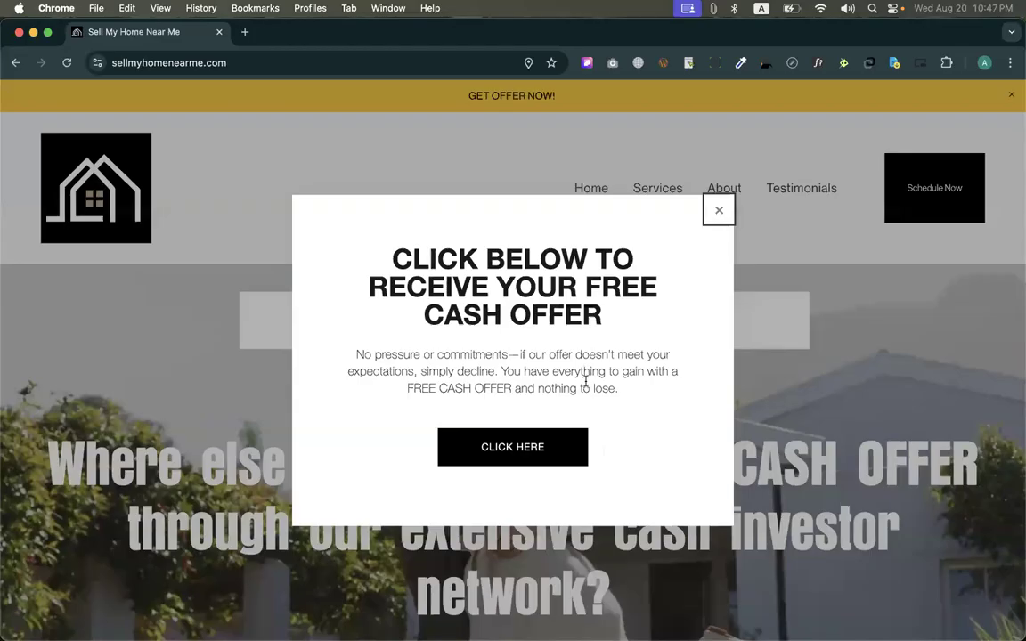
Examine the site's free cash offer popup, dismiss it and look through the home page sections
{"action": "scroll", "coordinate": [590, 360], "scroll_direction": "down", "scroll_amount": 10}
{"action": "scroll", "coordinate": [592, 360], "scroll_direction": "down", "scroll_amount": 10}
{"action": "scroll", "coordinate": [713, 214], "scroll_direction": "up", "scroll_amount": 2}
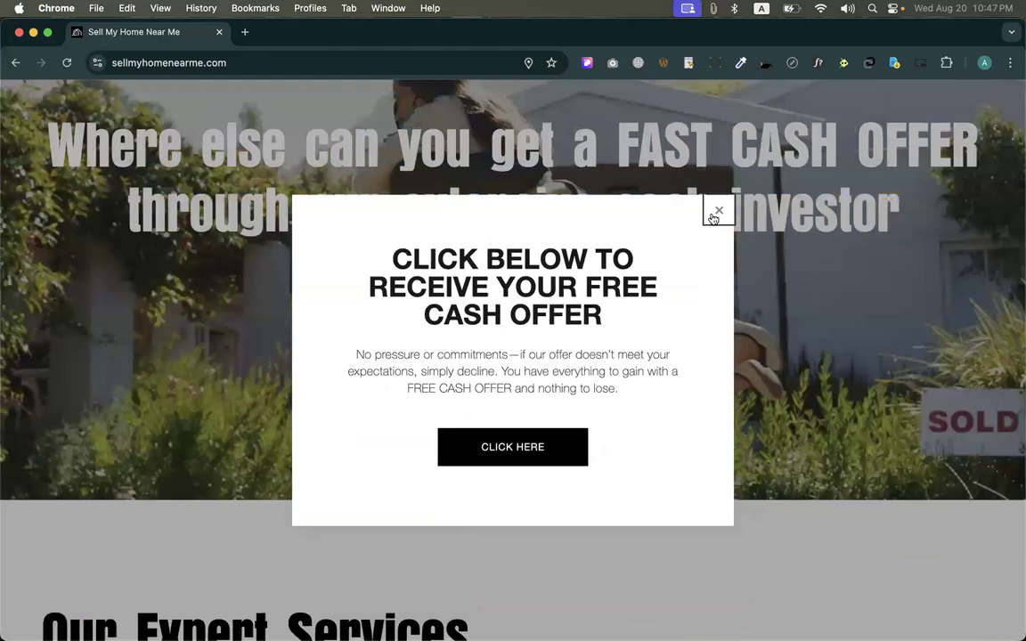
{"action": "left_click_drag", "start_coordinate": [391, 394], "coordinate": [513, 389]}
{"action": "left_click", "coordinate": [787, 257]}
{"action": "scroll", "coordinate": [676, 241], "scroll_direction": "up", "scroll_amount": 5}
{"action": "scroll", "coordinate": [394, 225], "scroll_direction": "down", "scroll_amount": 10}
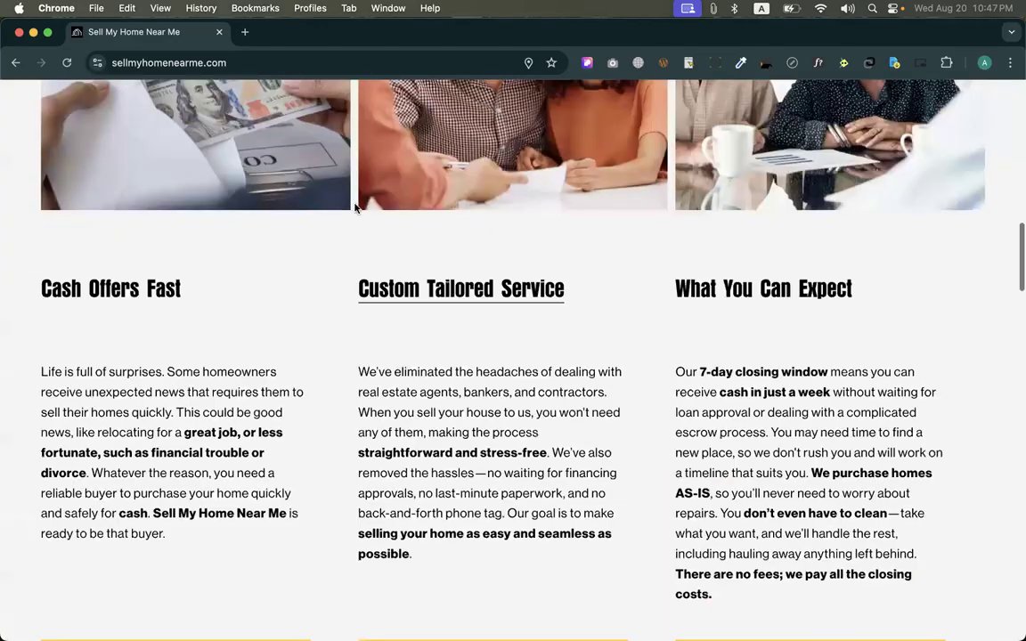
{"action": "scroll", "coordinate": [518, 341], "scroll_direction": "up", "scroll_amount": 10}
{"action": "scroll", "coordinate": [514, 333], "scroll_direction": "down", "scroll_amount": 6}
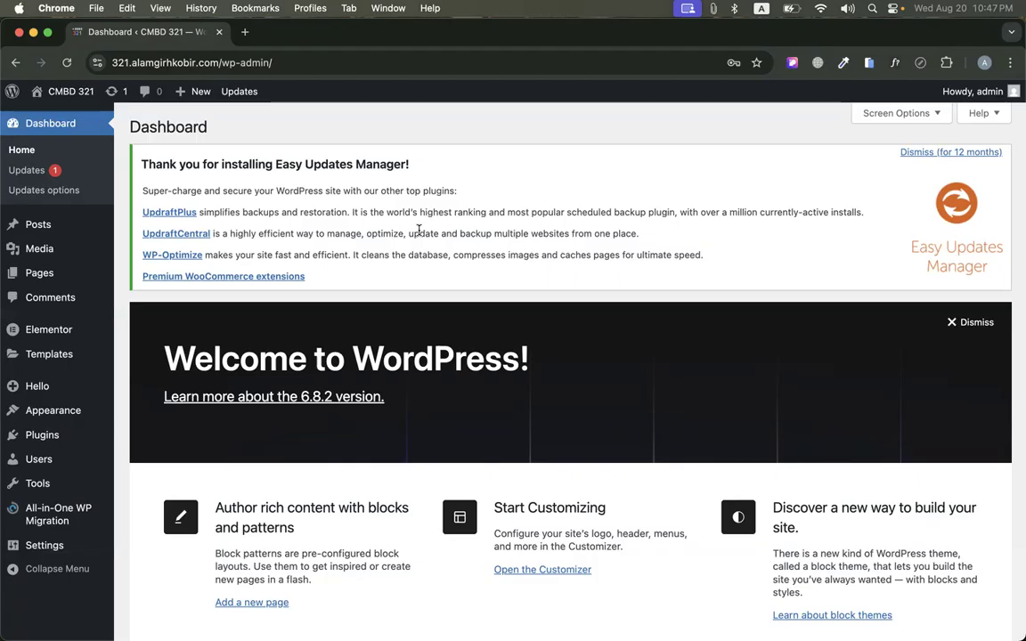
Reopen the closed sellmyhomenearme.com tab in the WordPress window and copy the site's address
{"action": "key", "text": "shift+super+t"}
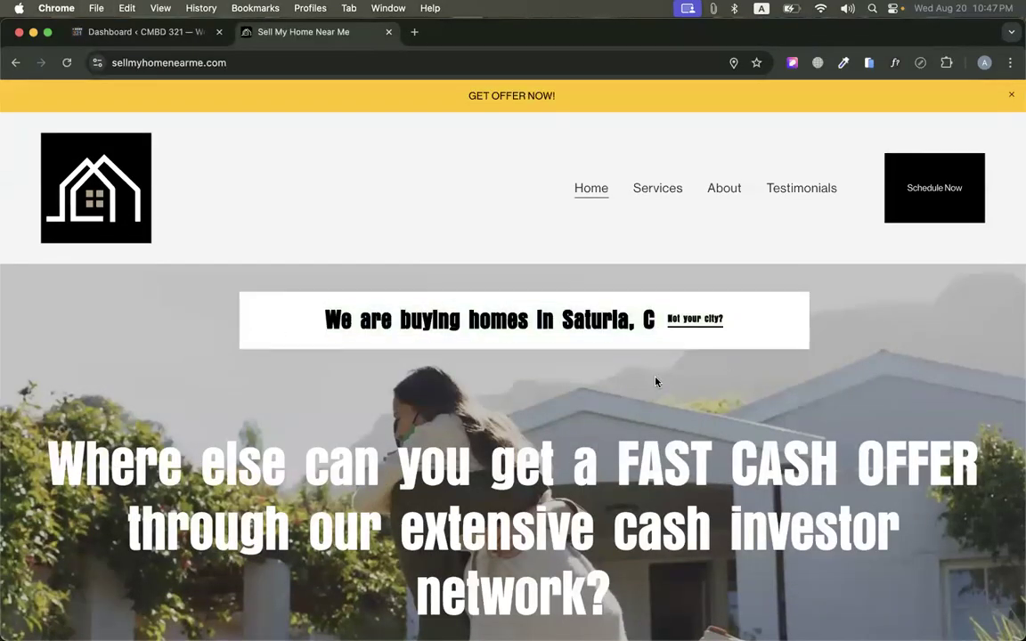
{"action": "scroll", "coordinate": [655, 381], "scroll_direction": "down", "scroll_amount": 1}
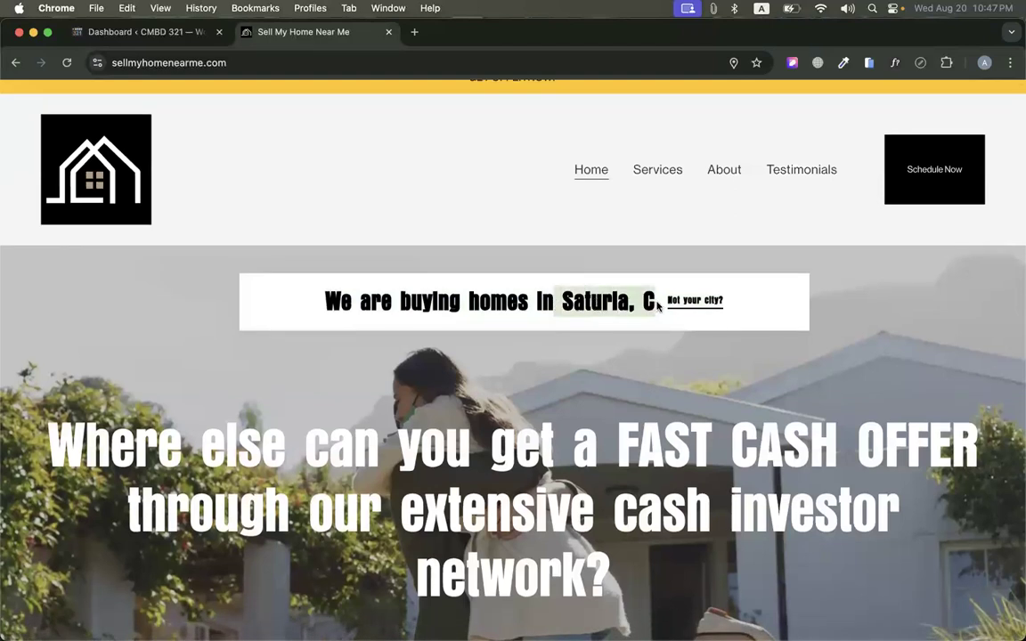
{"action": "left_click", "coordinate": [178, 63]}
{"action": "key", "text": "super+c"}
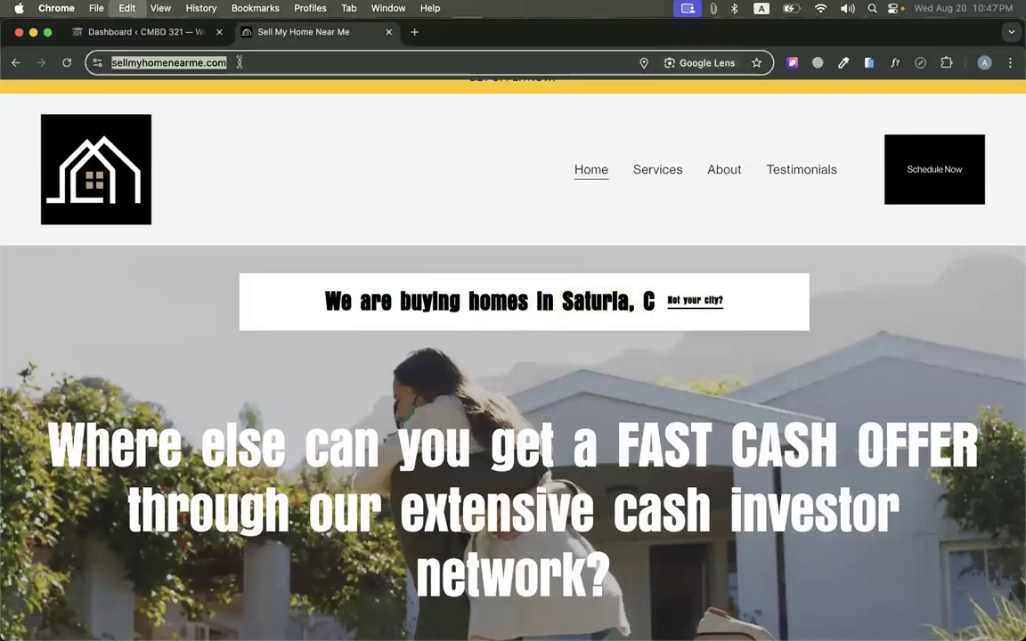
{"action": "key", "text": "super+w"}
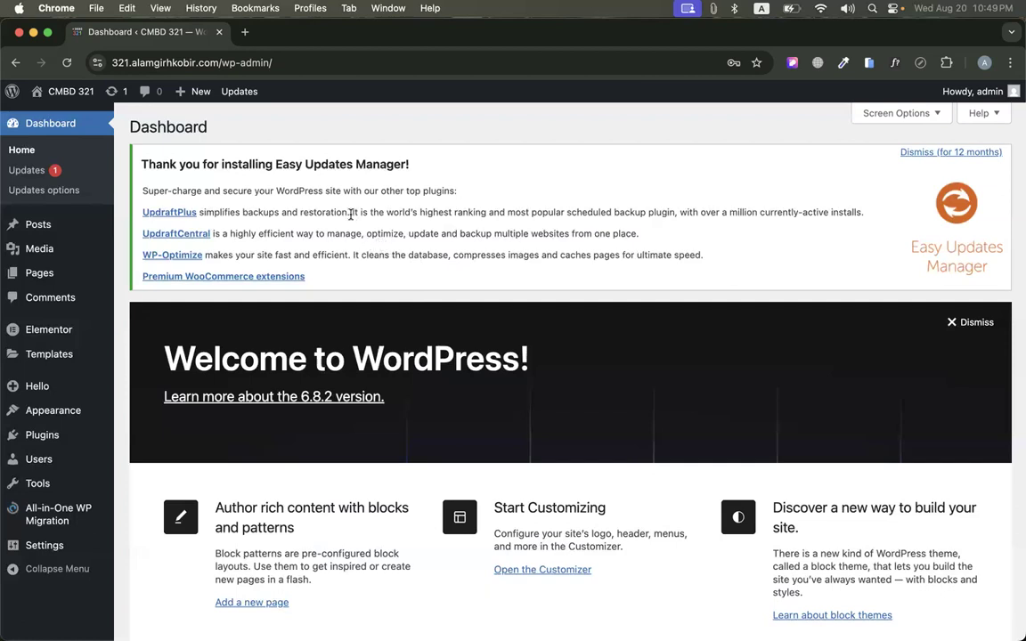
Search Google for "pop up alternatives" in a new tab
{"action": "left_click", "coordinate": [245, 34]}
{"action": "type", "text": "popup"}
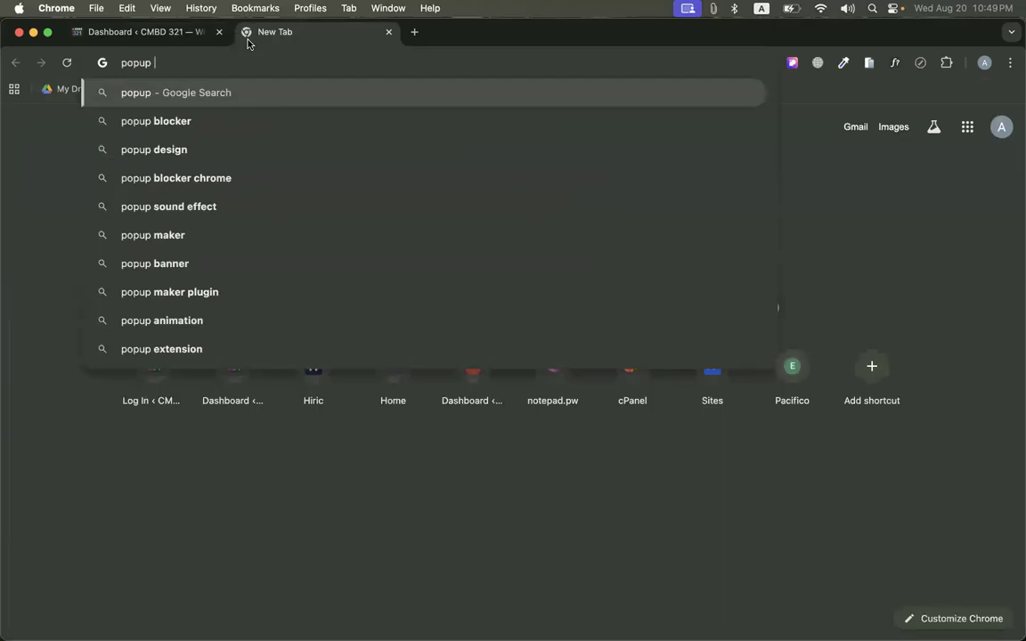
{"action": "type", "text": " al"}
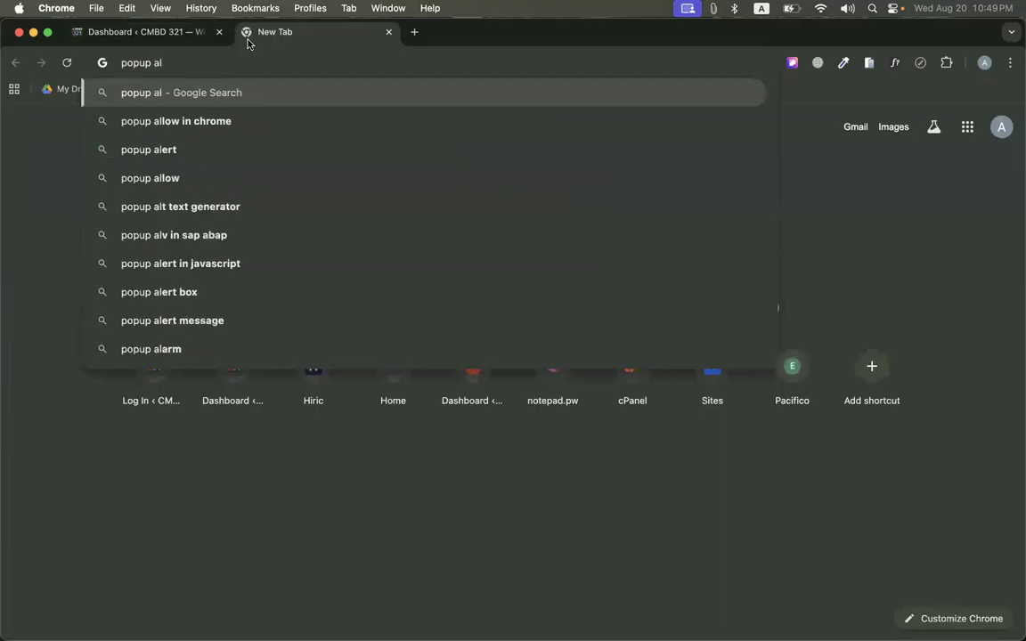
{"action": "type", "text": "terna"}
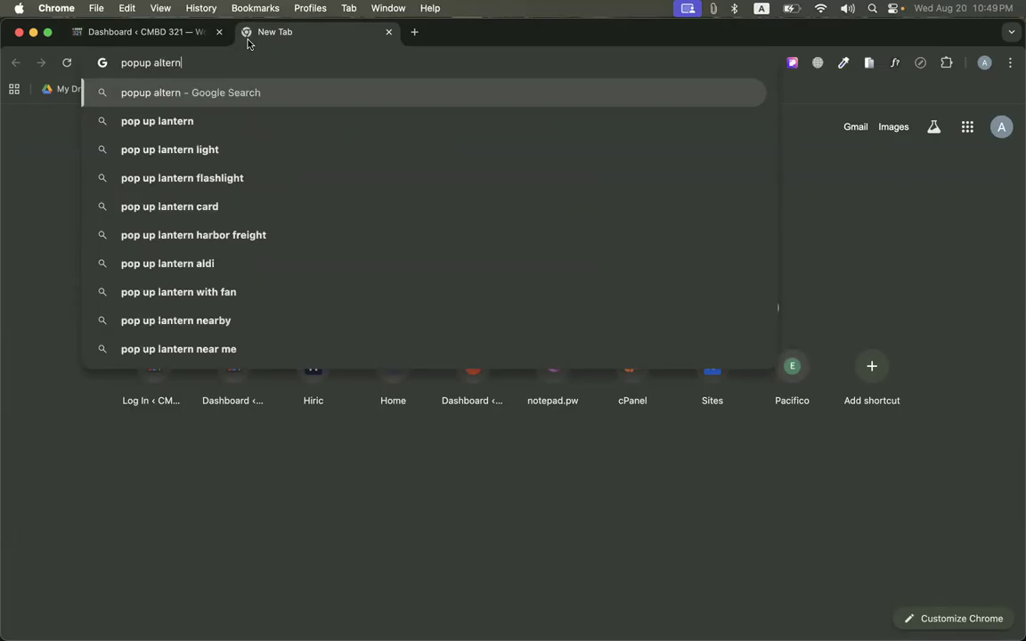
{"action": "key", "text": "Down"}
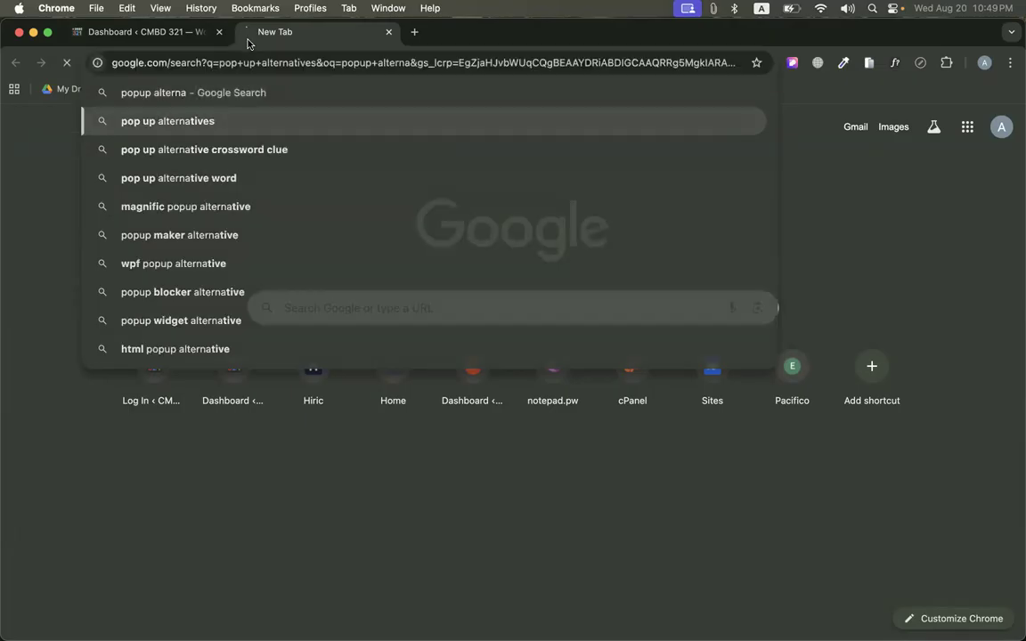
{"action": "key", "text": "Return"}
Refine the Google search to "popup alternatives words"
{"action": "left_click", "coordinate": [152, 115]}
{"action": "key", "text": "BackSpace"}
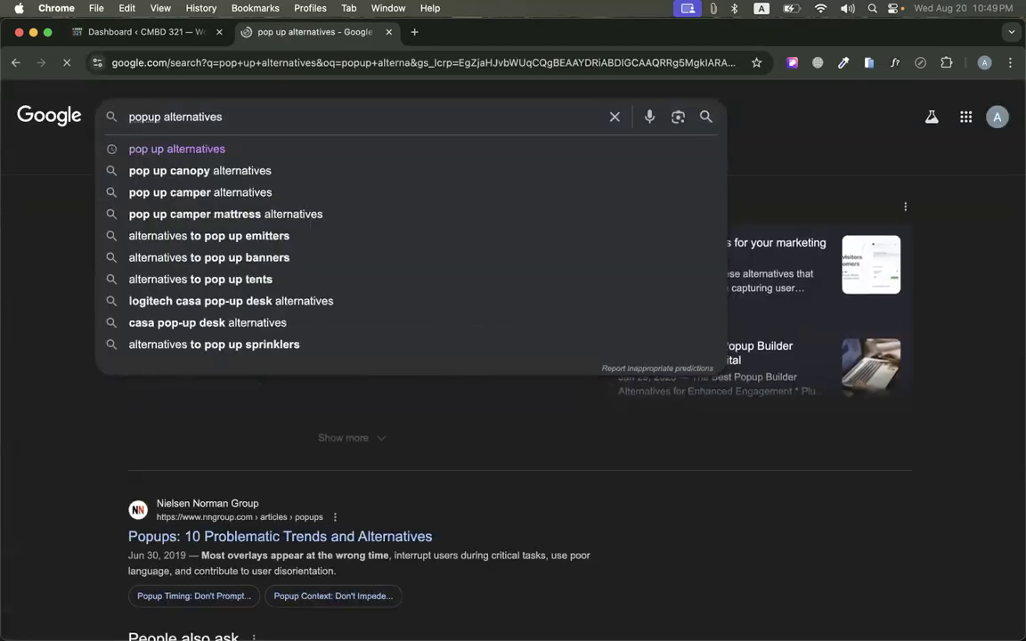
{"action": "key", "text": "Return"}
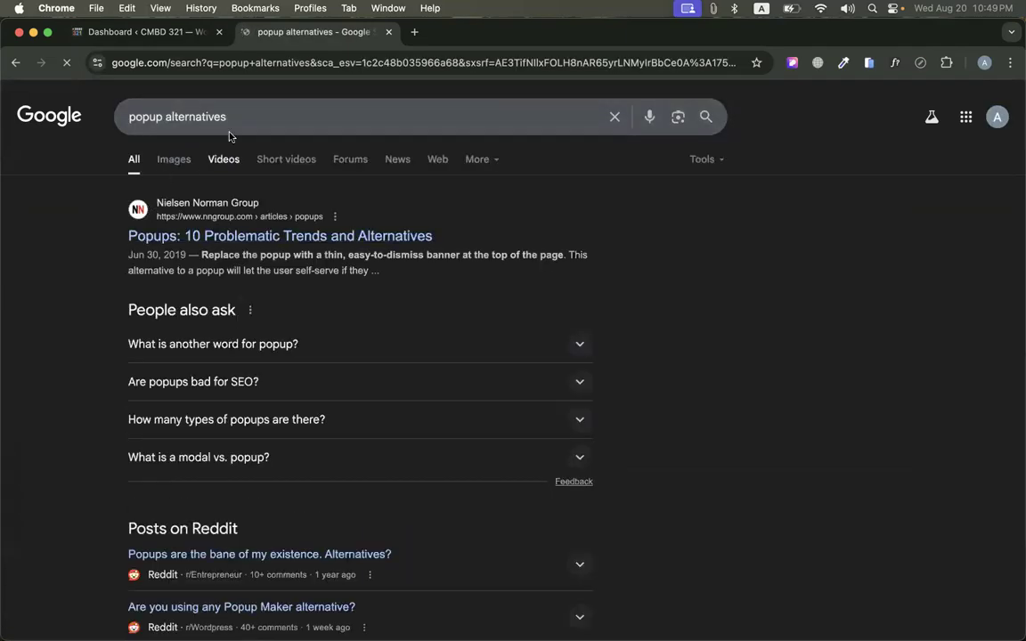
{"action": "left_click", "coordinate": [229, 115]}
{"action": "type", "text": "words"}
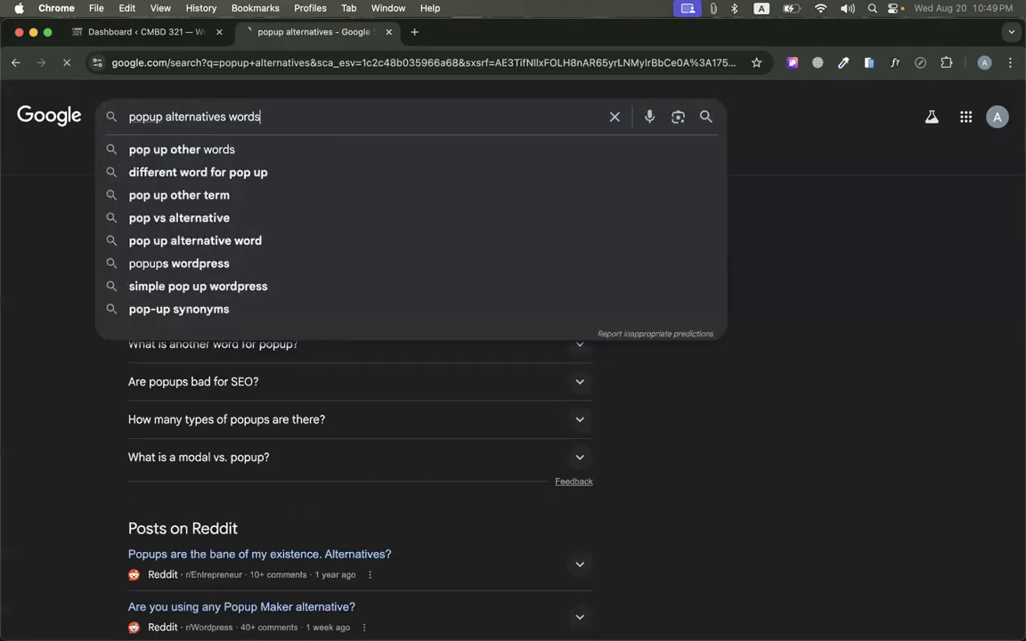
{"action": "key", "text": "Return"}
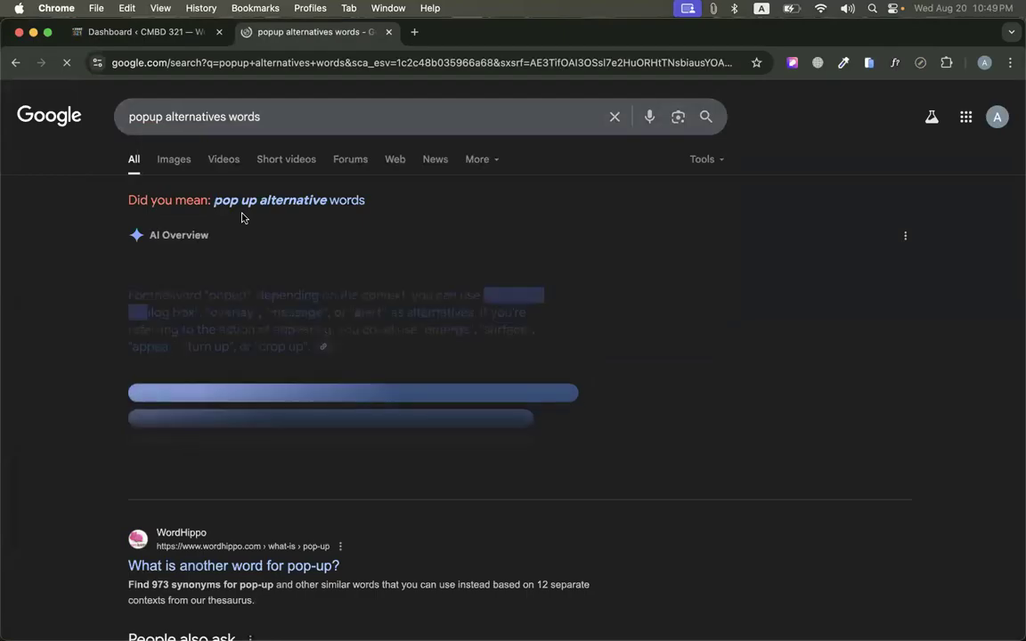
Read the alternative terms for popup in the AI Overview and expand its detailed breakdown
{"action": "left_click_drag", "start_coordinate": [133, 315], "coordinate": [228, 310]}
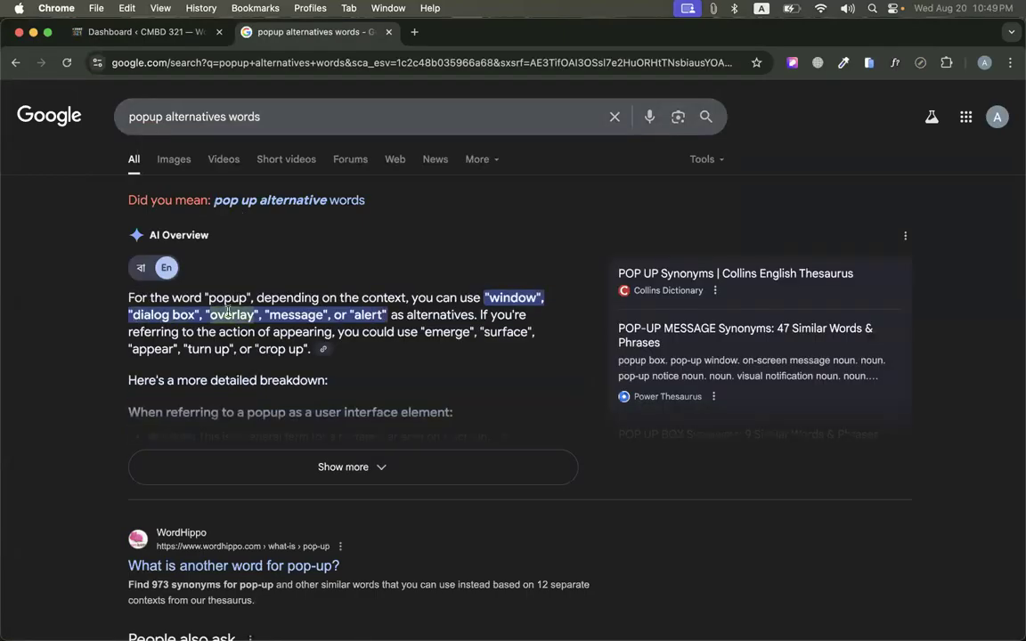
{"action": "left_click_drag", "start_coordinate": [292, 316], "coordinate": [292, 315]}
{"action": "mouse_move", "coordinate": [374, 311]}
{"action": "left_mouse_down"}
{"action": "mouse_move", "coordinate": [365, 313]}
{"action": "mouse_move", "coordinate": [394, 310]}
{"action": "left_mouse_up"}
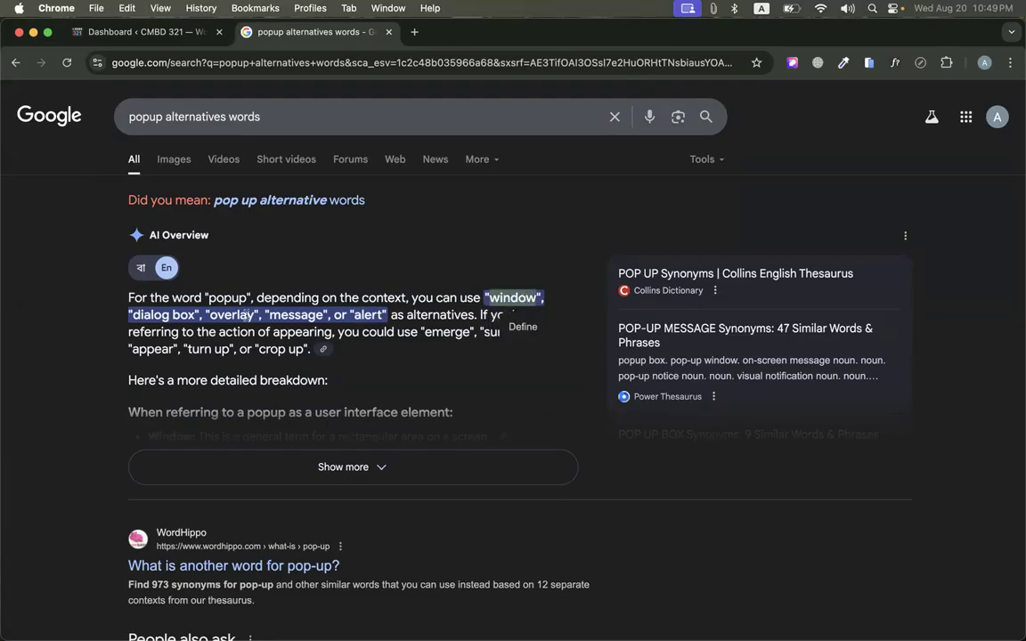
{"action": "left_click", "coordinate": [289, 313]}
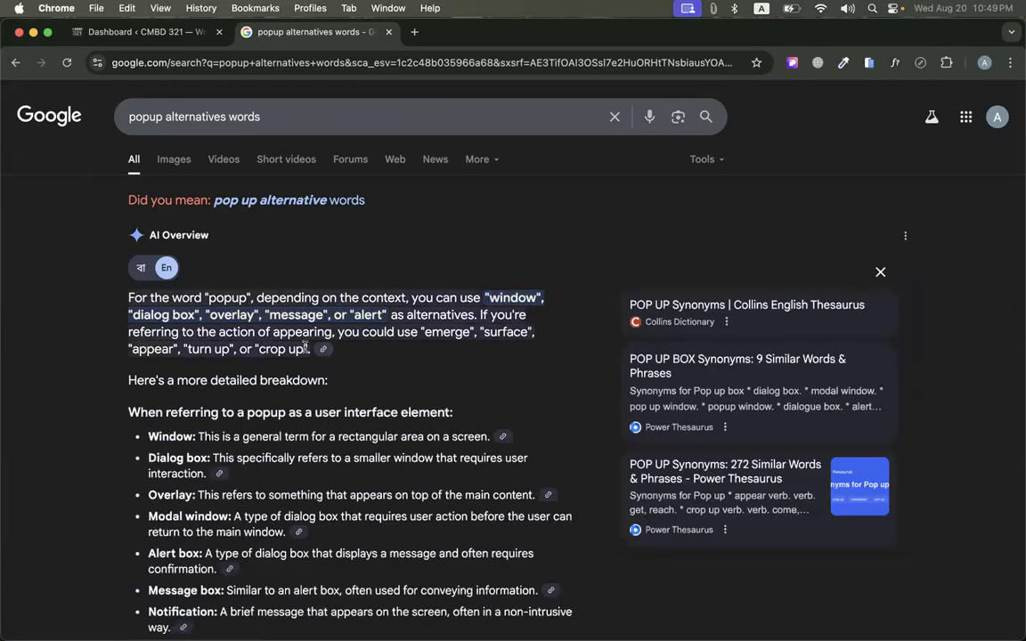
{"action": "scroll", "coordinate": [189, 353], "scroll_direction": "down", "scroll_amount": 1}
{"action": "scroll", "coordinate": [192, 101], "scroll_direction": "up", "scroll_amount": 1}
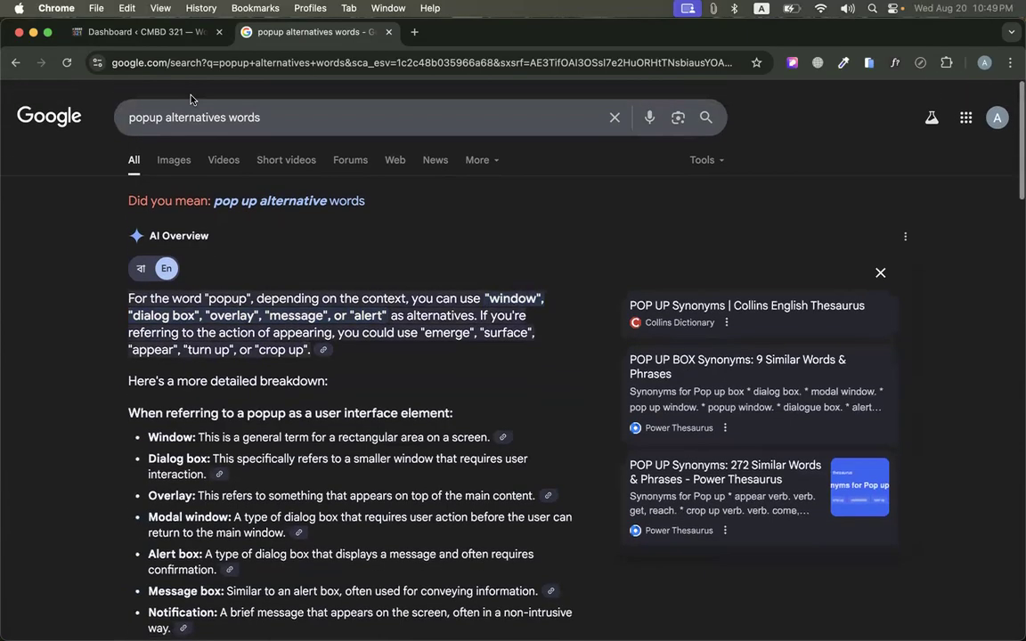
Change the Google search to "landing page alternatives words"
{"action": "double_click", "coordinate": [143, 117]}
{"action": "left_click", "coordinate": [54, 147]}
{"action": "left_click", "coordinate": [133, 116]}
{"action": "double_click", "coordinate": [135, 117]}
{"action": "type", "text": "landing page"}
{"action": "key", "text": "Return"}
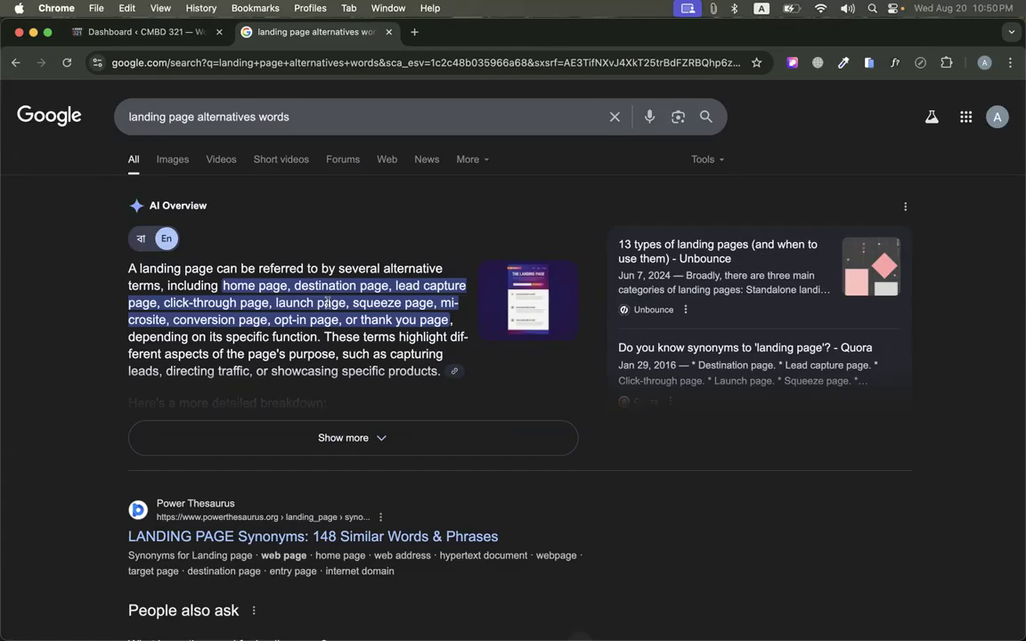
Read the alternative terms for landing page in the AI Overview, then close the search tab
{"action": "left_click_drag", "start_coordinate": [435, 303], "coordinate": [341, 303]}
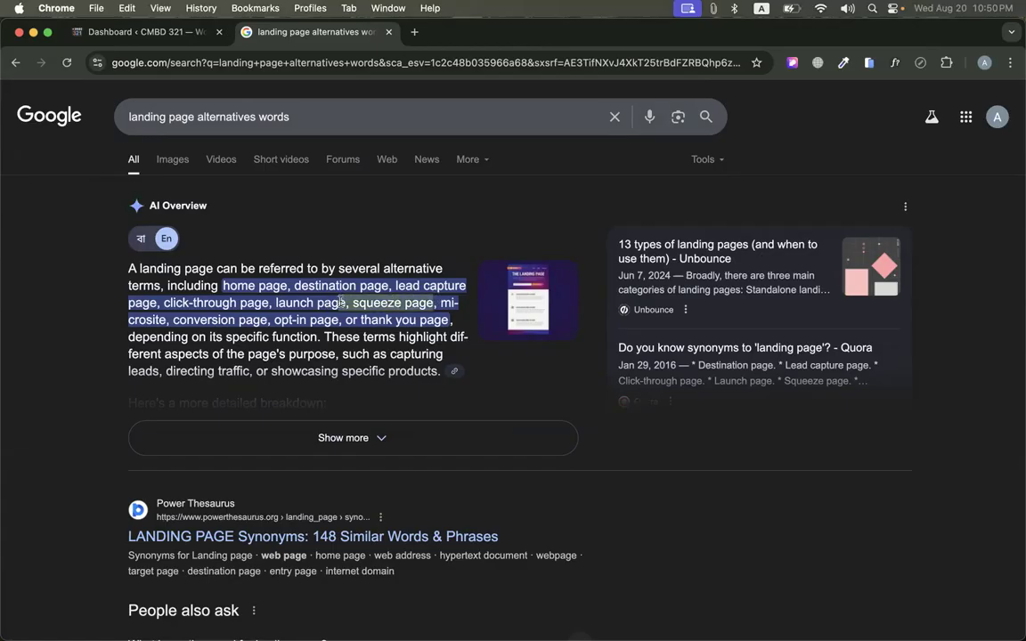
{"action": "left_click", "coordinate": [429, 302]}
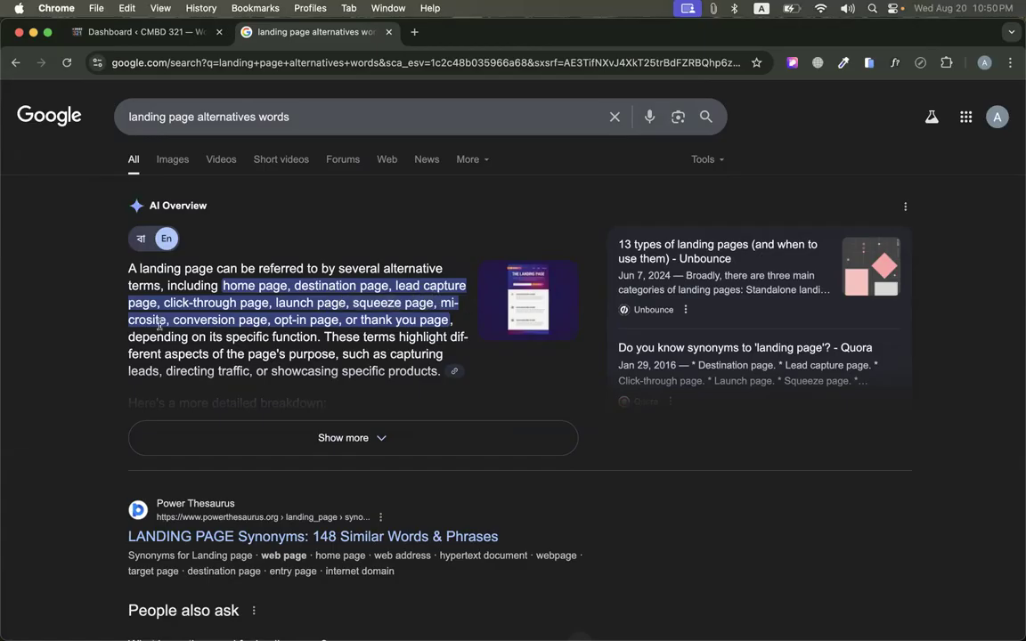
{"action": "scroll", "coordinate": [466, 348], "scroll_direction": "down", "scroll_amount": 1}
{"action": "scroll", "coordinate": [465, 348], "scroll_direction": "up", "scroll_amount": 1}
{"action": "left_click", "coordinate": [218, 118]}
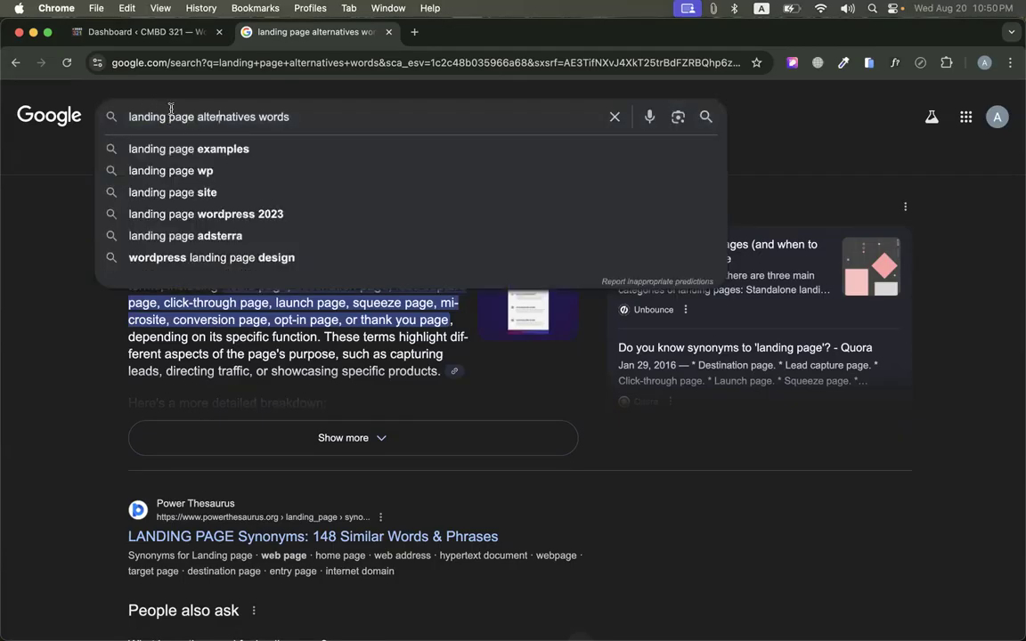
{"action": "left_click", "coordinate": [166, 360]}
{"action": "left_click_drag", "start_coordinate": [222, 286], "coordinate": [450, 319]}
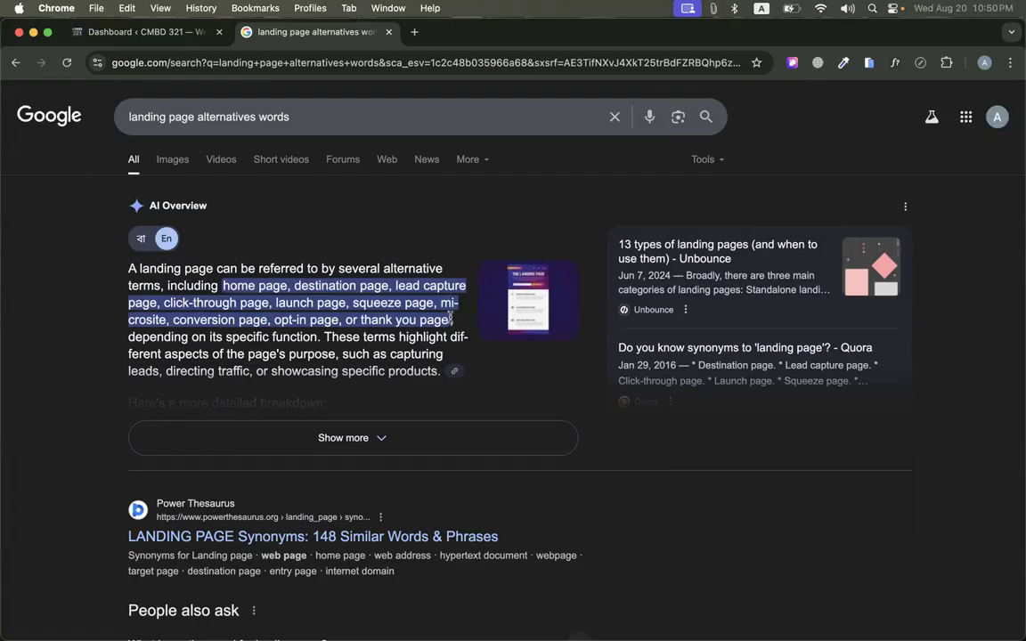
{"action": "left_click", "coordinate": [389, 33]}
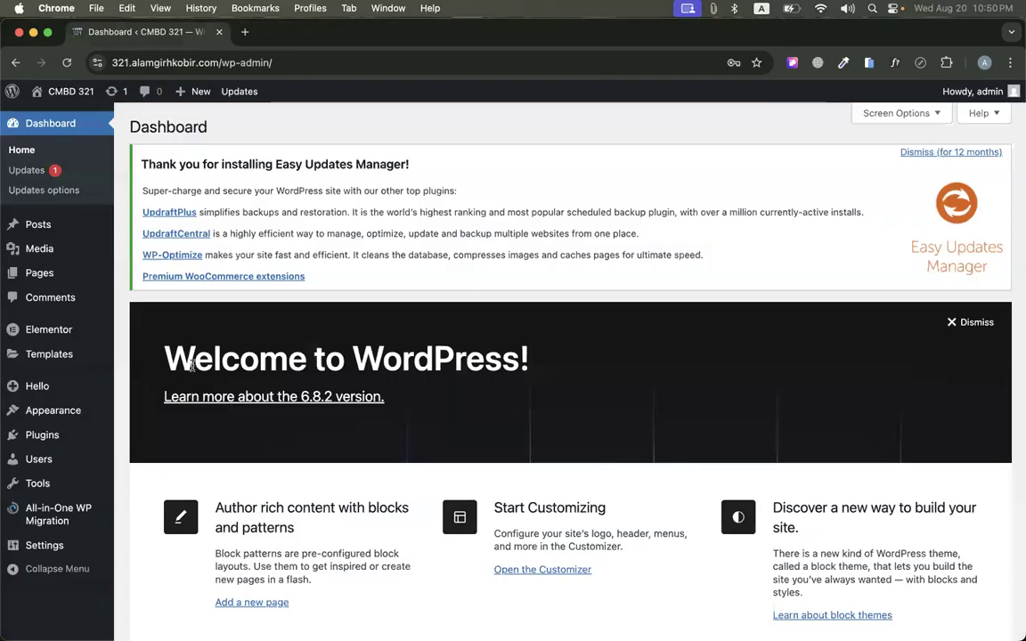
Create a new popup template named "offer popup" from the Elementor Popups list
{"action": "mouse_move", "coordinate": [71, 355]}
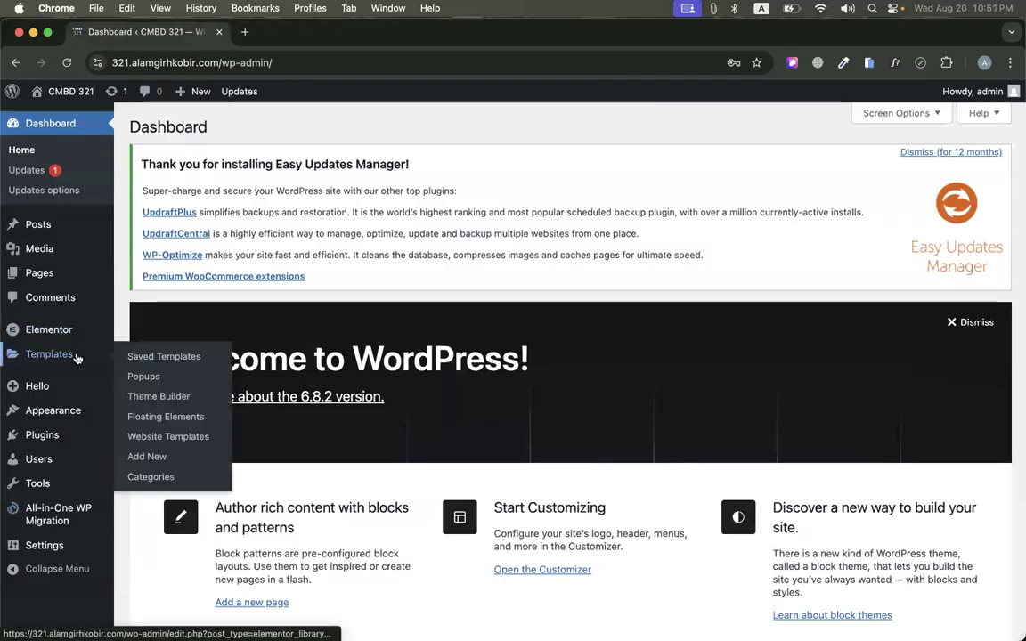
{"action": "left_click", "coordinate": [146, 378]}
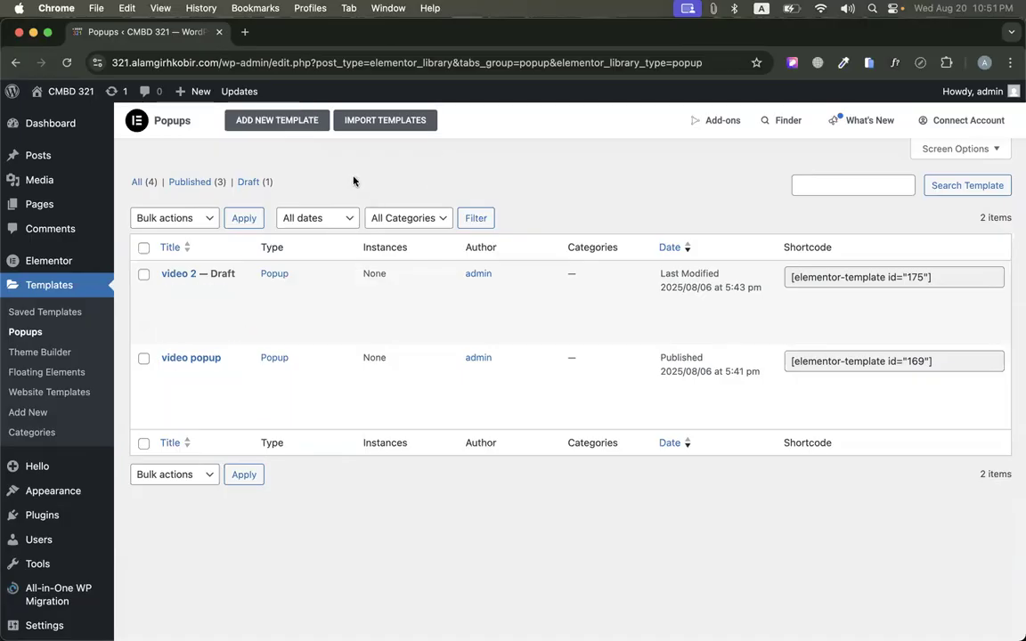
{"action": "left_click", "coordinate": [275, 120]}
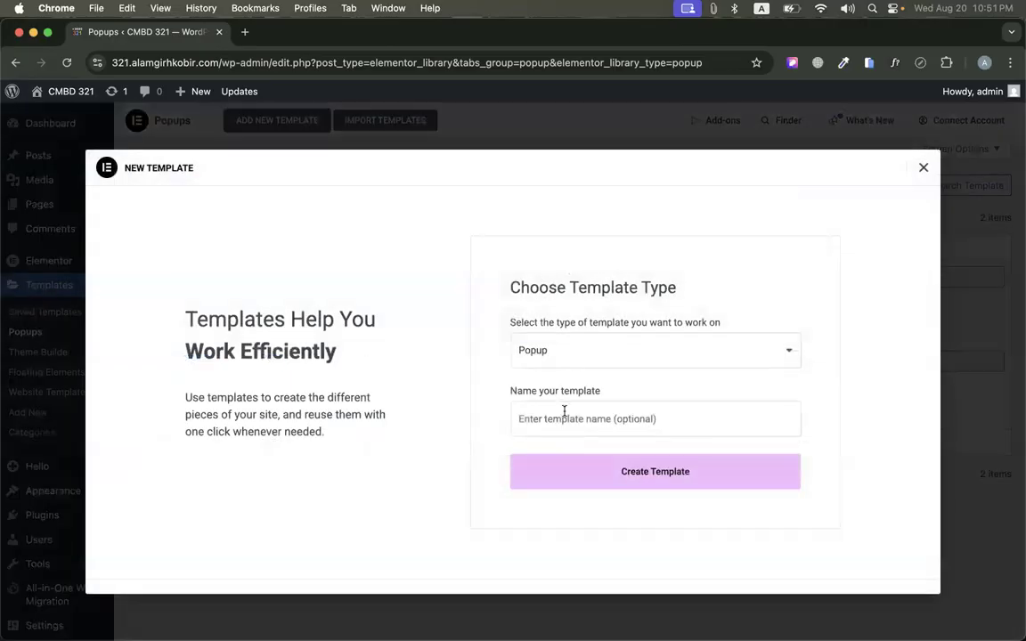
{"action": "left_click", "coordinate": [560, 417]}
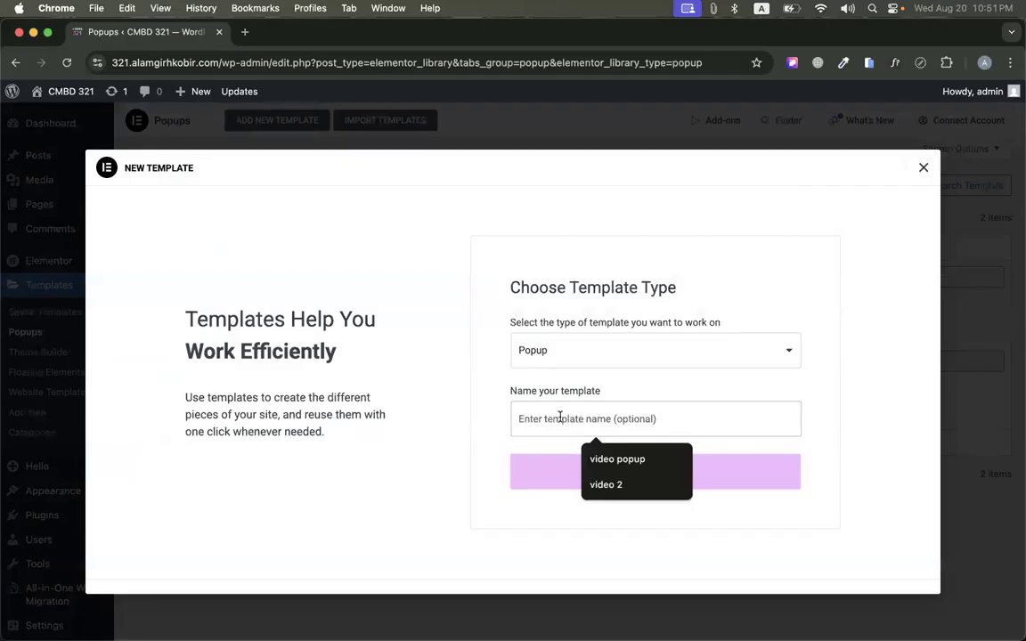
{"action": "type", "text": "offer popup"}
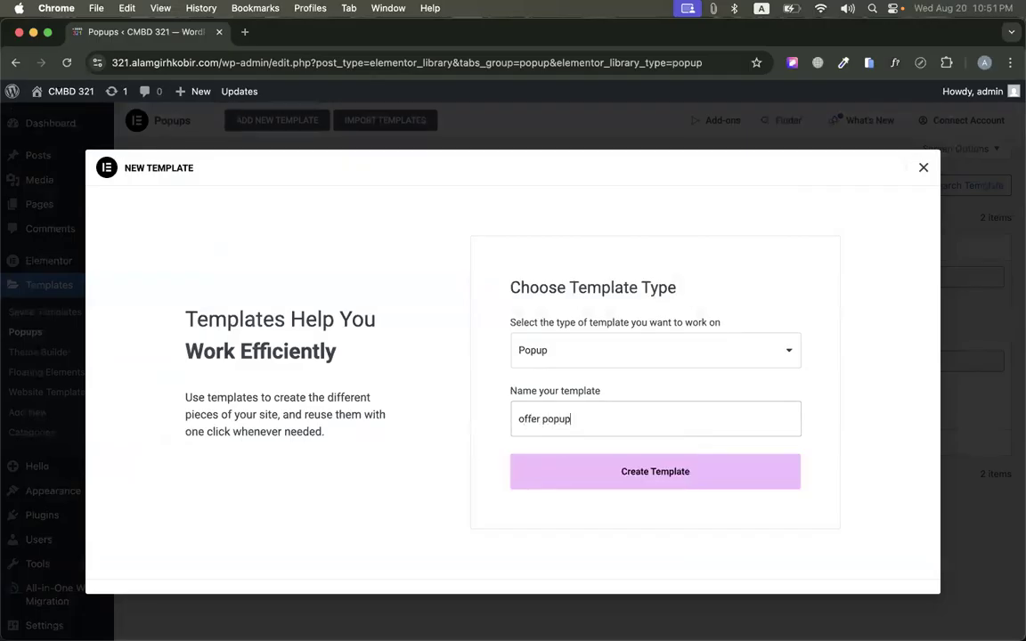
{"action": "left_click", "coordinate": [610, 471]}
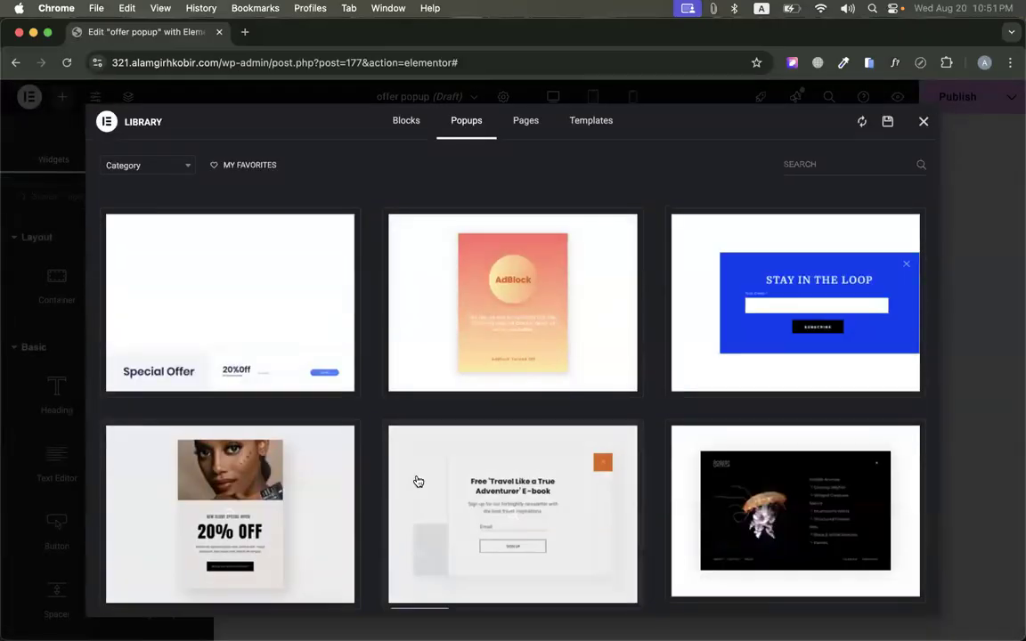
Look through the popup designs in the template library, close it and inspect the offer popup's editing canvas
{"action": "scroll", "coordinate": [670, 356], "scroll_direction": "down", "scroll_amount": 3}
{"action": "scroll", "coordinate": [670, 359], "scroll_direction": "down", "scroll_amount": 15}
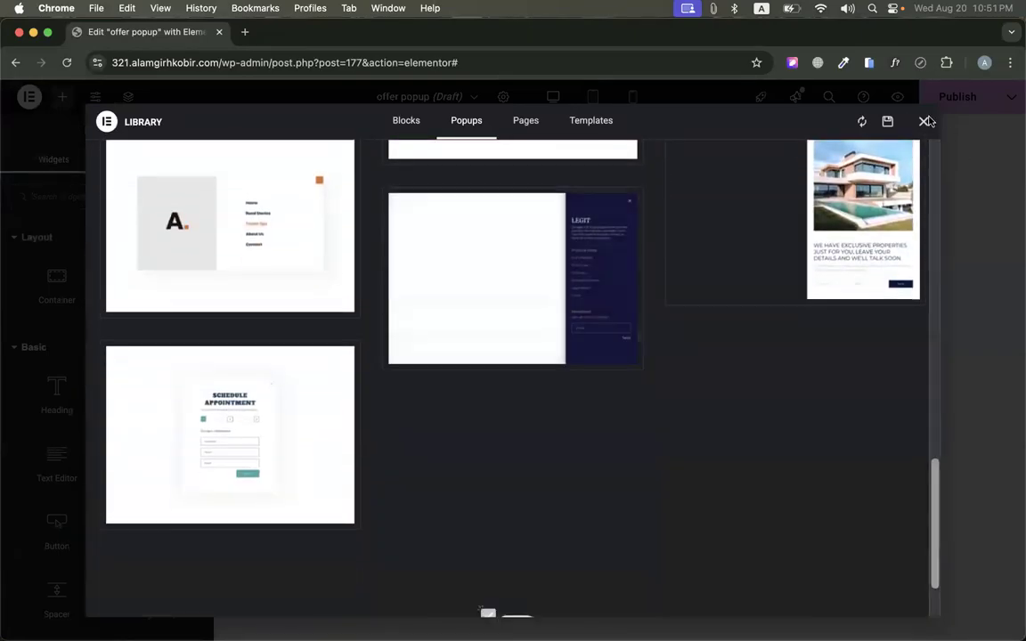
{"action": "left_click", "coordinate": [924, 121]}
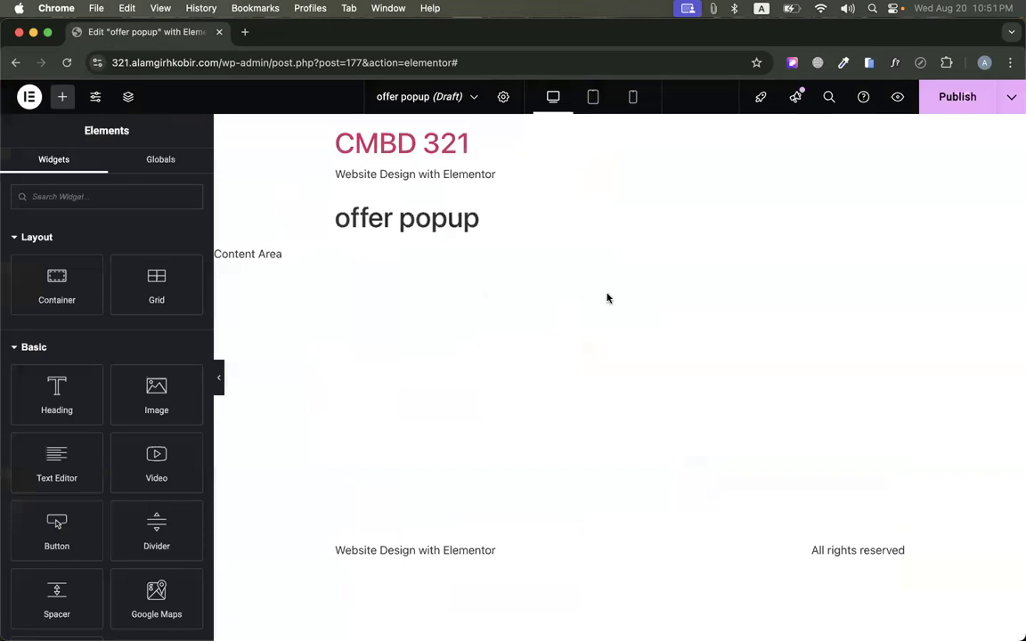
{"action": "scroll", "coordinate": [606, 295], "scroll_direction": "down", "scroll_amount": 3}
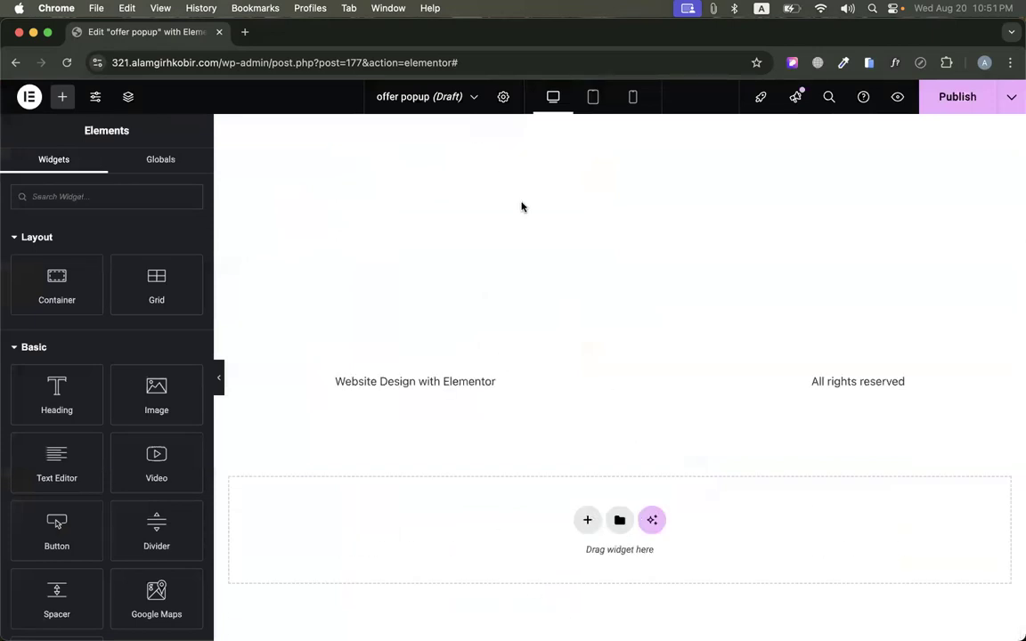
Leave the template editor, then deactivate and delete the Elementor Pro plugin
{"action": "left_click", "coordinate": [17, 65]}
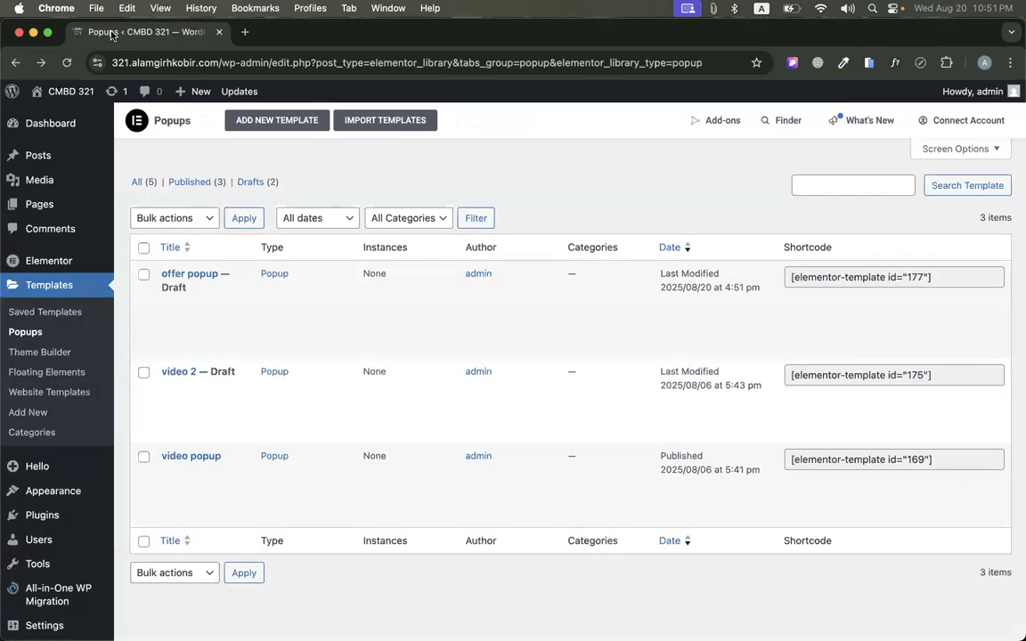
{"action": "left_click", "coordinate": [36, 517]}
{"action": "scroll", "coordinate": [292, 333], "scroll_direction": "down", "scroll_amount": 3}
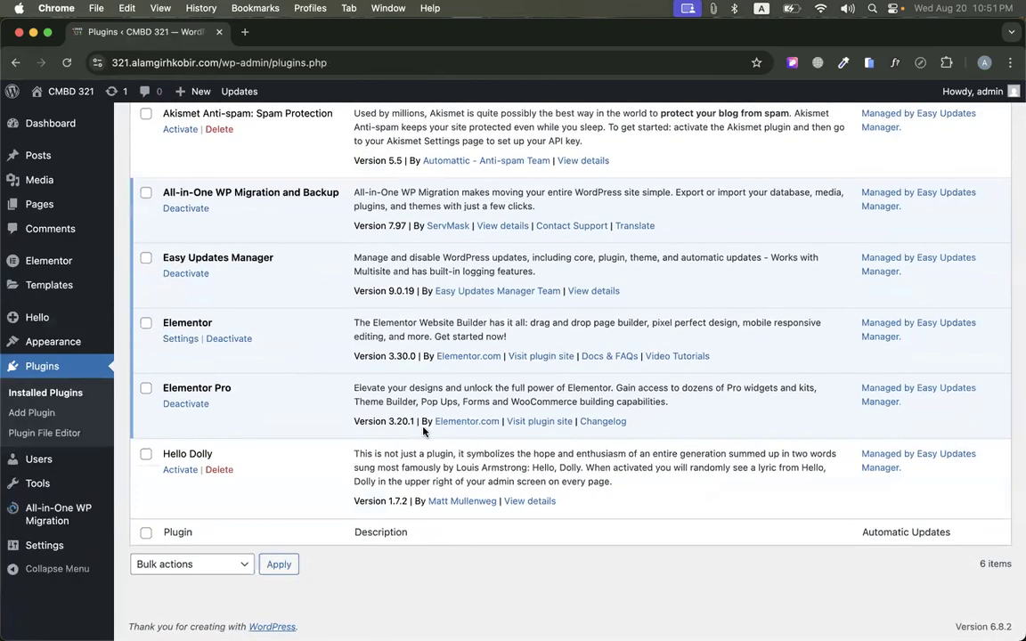
{"action": "left_click", "coordinate": [186, 405]}
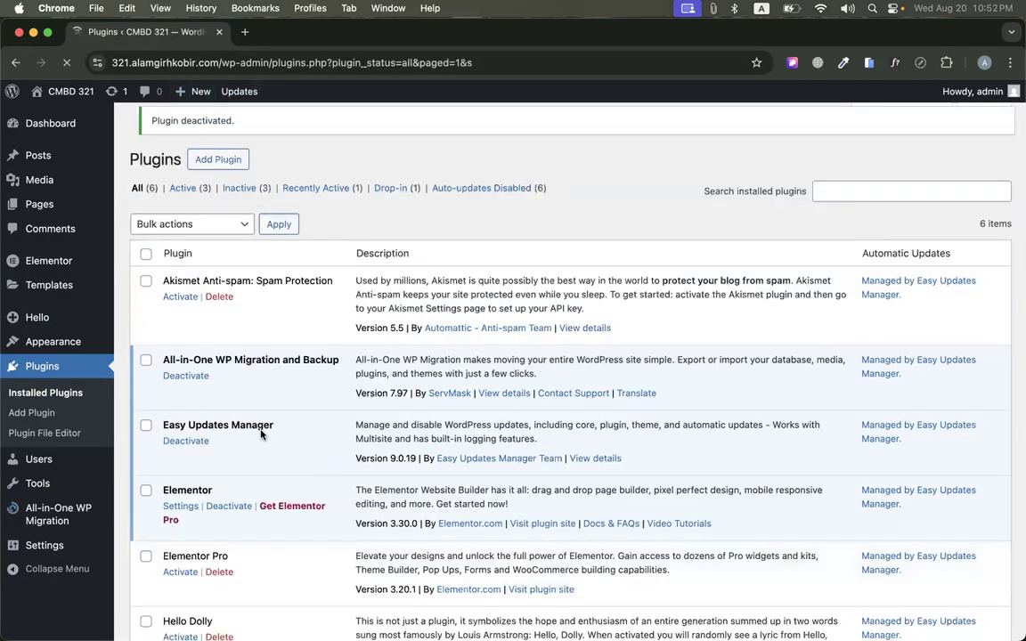
{"action": "scroll", "coordinate": [259, 425], "scroll_direction": "down", "scroll_amount": 5}
{"action": "left_click", "coordinate": [218, 406]}
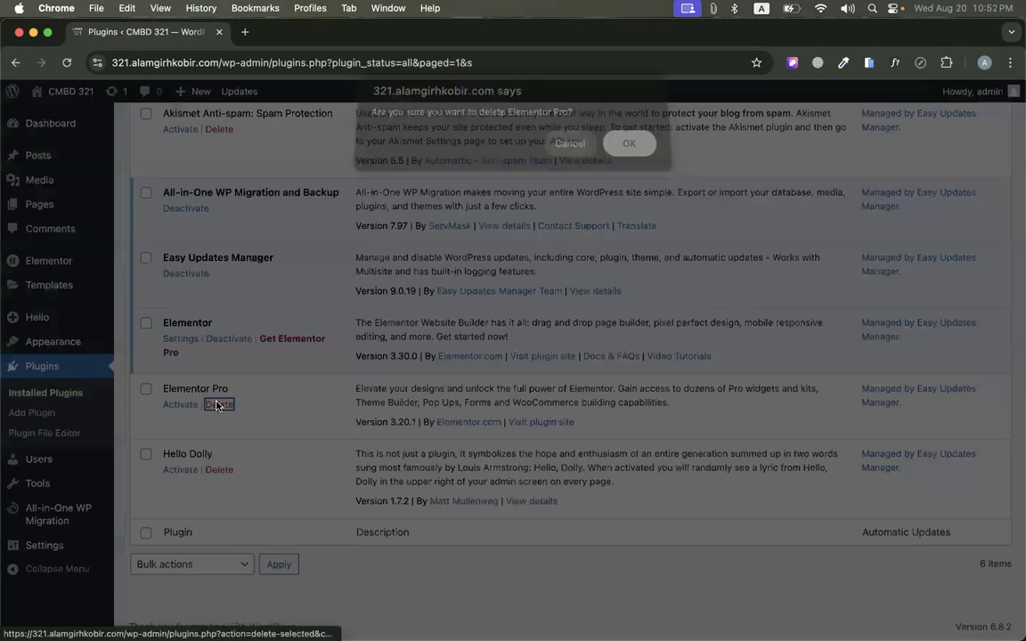
{"action": "left_click", "coordinate": [629, 143]}
{"action": "scroll", "coordinate": [336, 344], "scroll_direction": "up", "scroll_amount": 3}
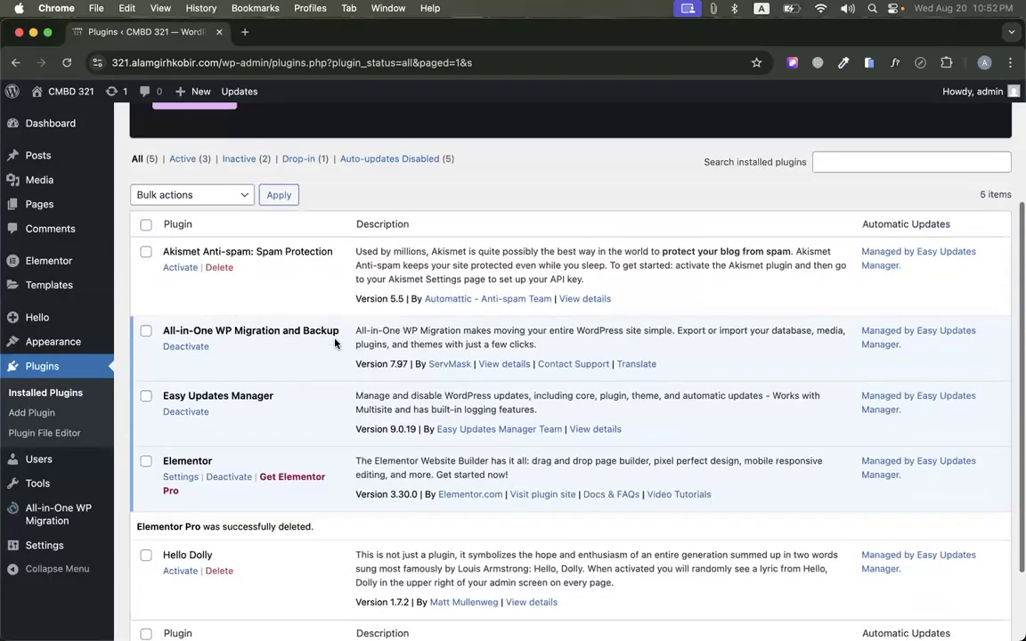
Install and activate Elementor Pro version 3.24.4 as a newly added plugin
{"action": "scroll", "coordinate": [336, 344], "scroll_direction": "up", "scroll_amount": 4}
{"action": "left_click", "coordinate": [218, 127]}
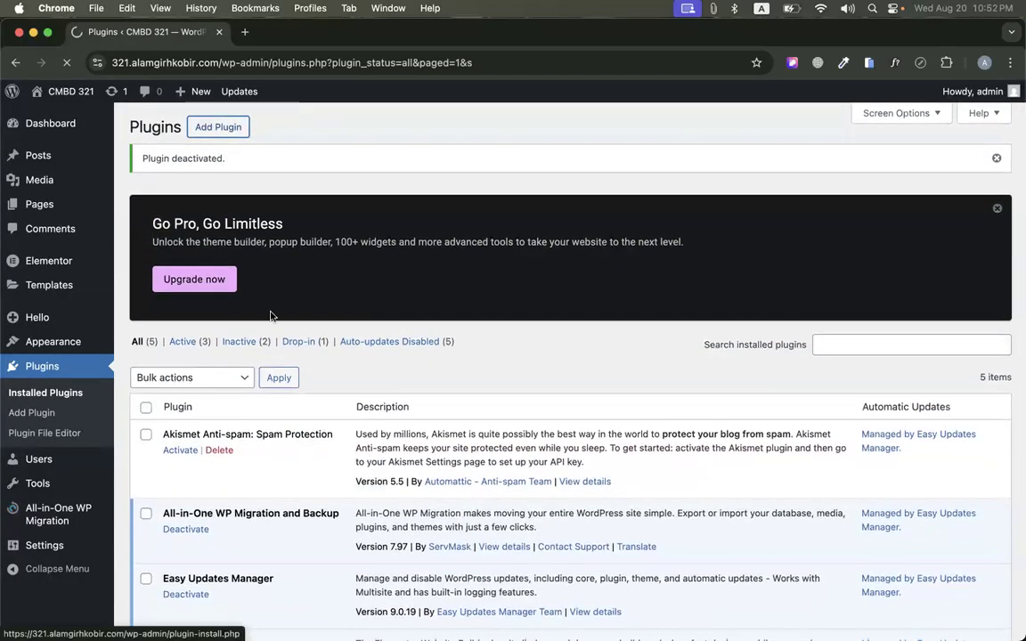
{"action": "left_click", "coordinate": [242, 129]}
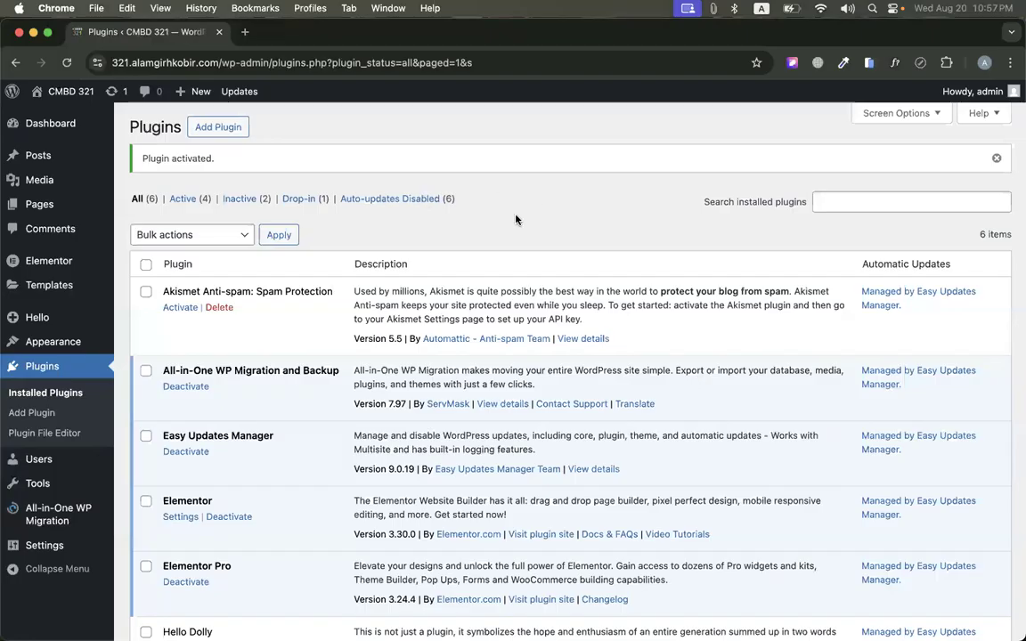
Check the version of Elementor Pro in the list of installed plugins
{"action": "scroll", "coordinate": [515, 219], "scroll_direction": "down", "scroll_amount": 5}
{"action": "left_click_drag", "start_coordinate": [163, 388], "coordinate": [252, 389]}
{"action": "left_click_drag", "start_coordinate": [388, 421], "coordinate": [418, 423]}
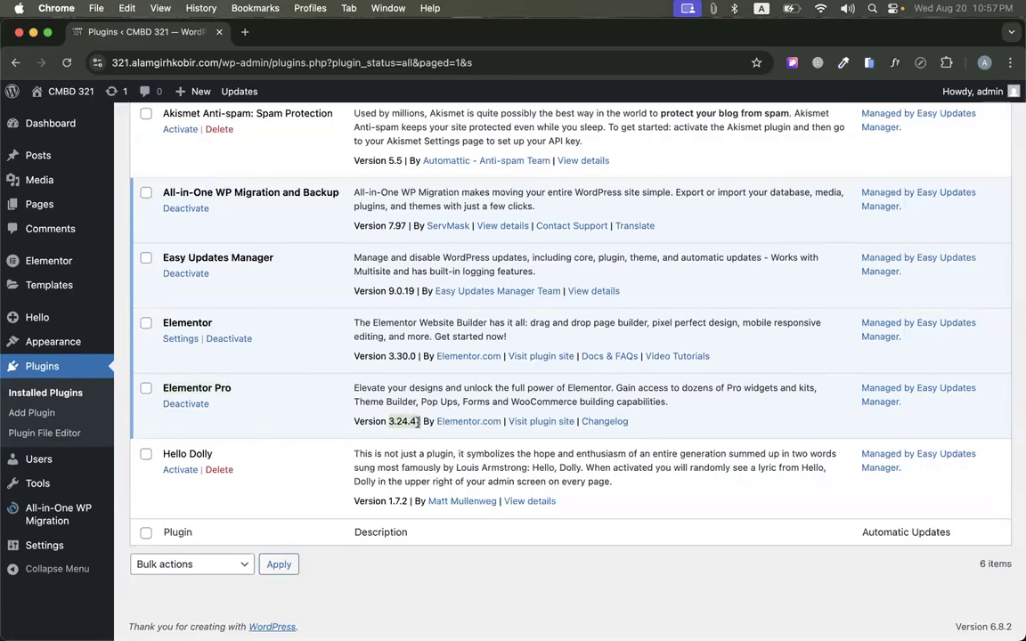
{"action": "scroll", "coordinate": [173, 385], "scroll_direction": "up", "scroll_amount": 1}
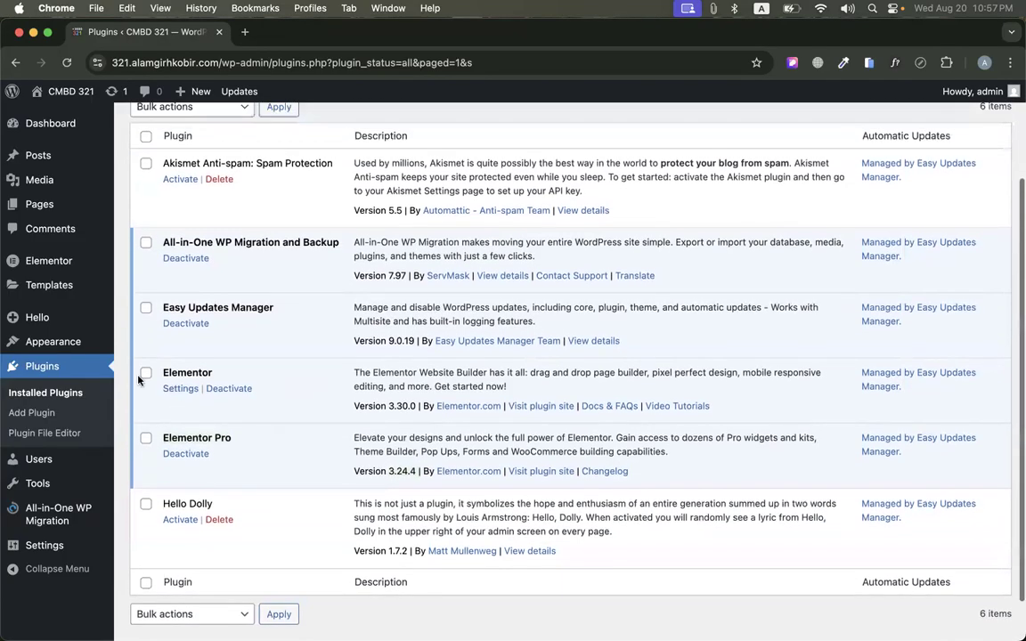
Create another popup template, also named "offer popup", and open it in the Elementor editor
{"action": "mouse_move", "coordinate": [49, 285]}
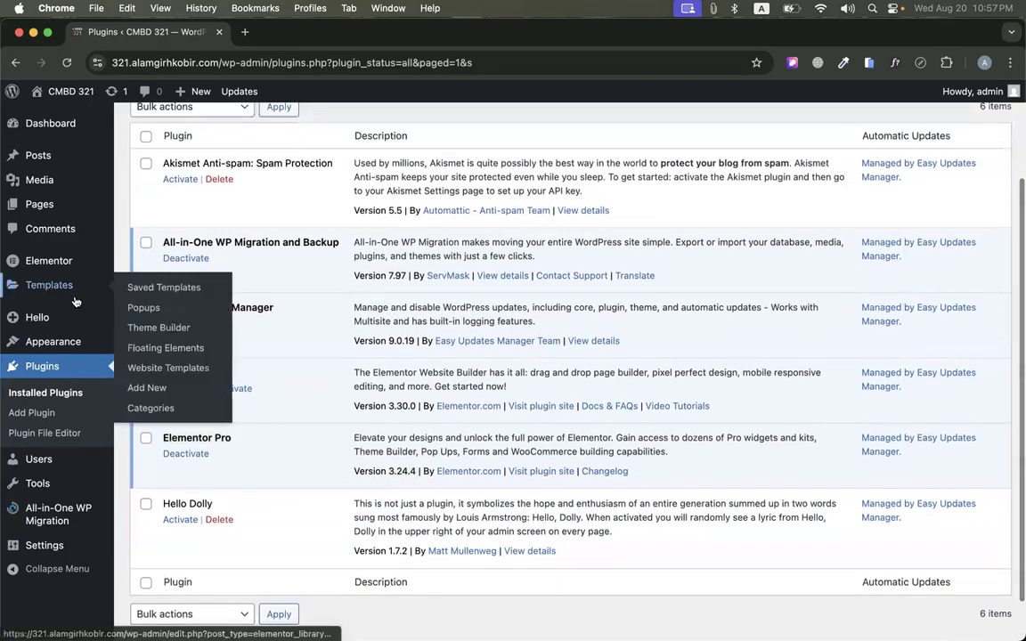
{"action": "left_click", "coordinate": [143, 307]}
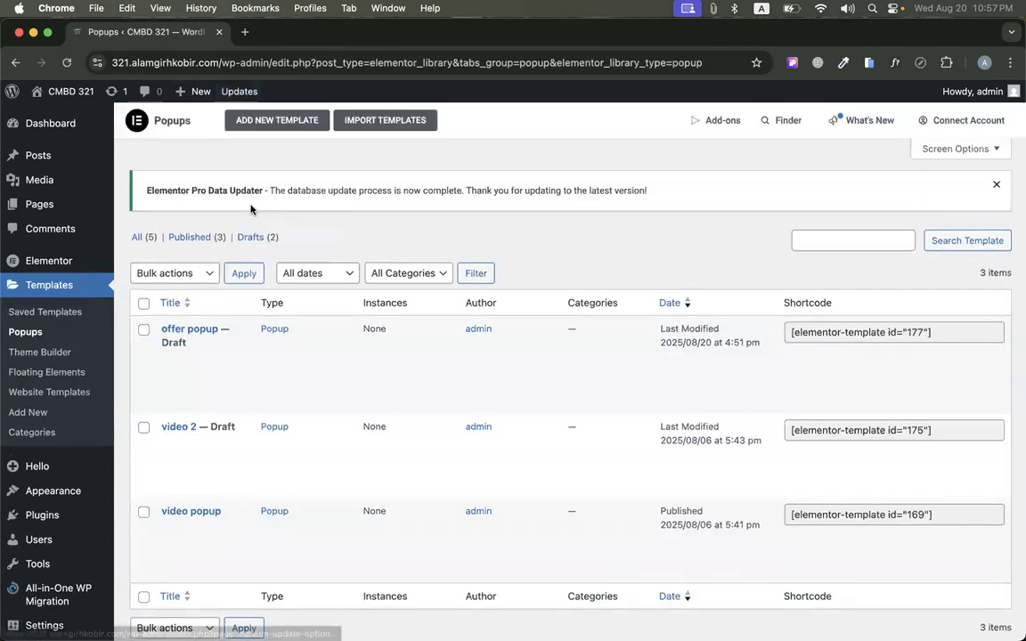
{"action": "left_click", "coordinate": [272, 119]}
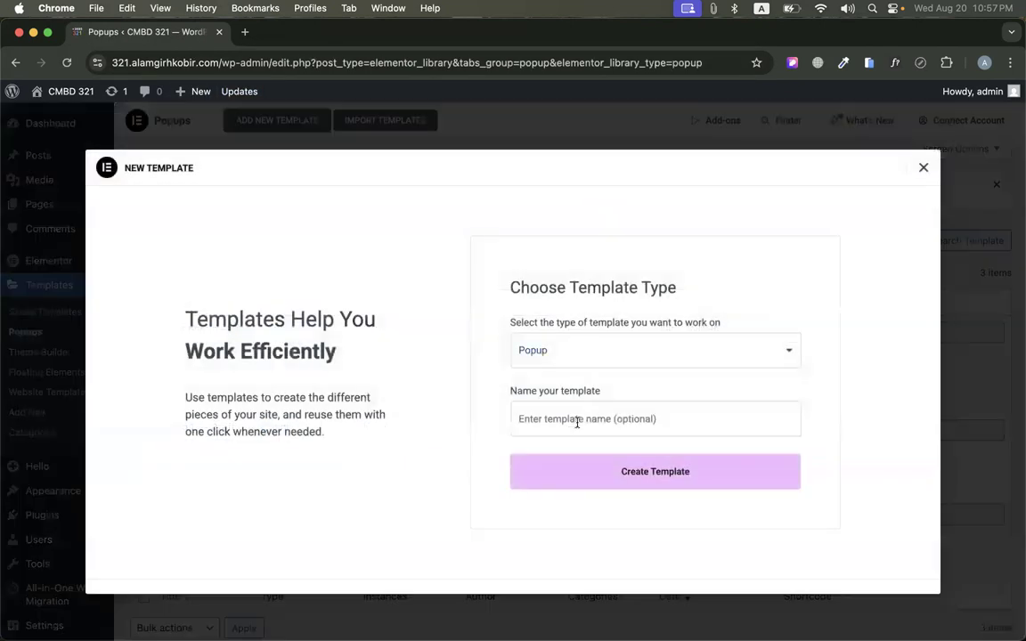
{"action": "left_click", "coordinate": [570, 429]}
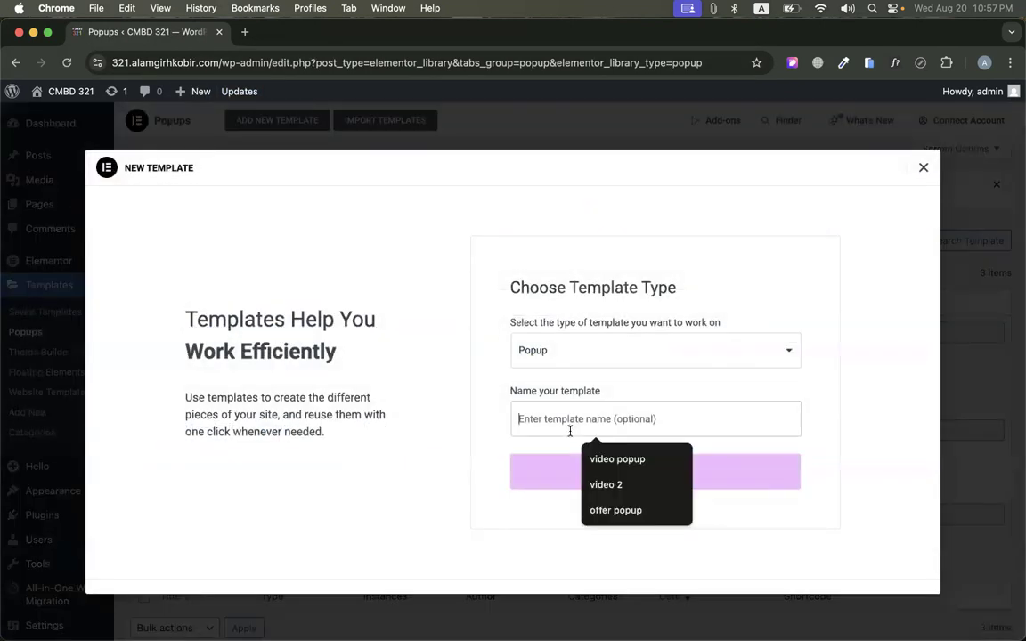
{"action": "left_click", "coordinate": [593, 512]}
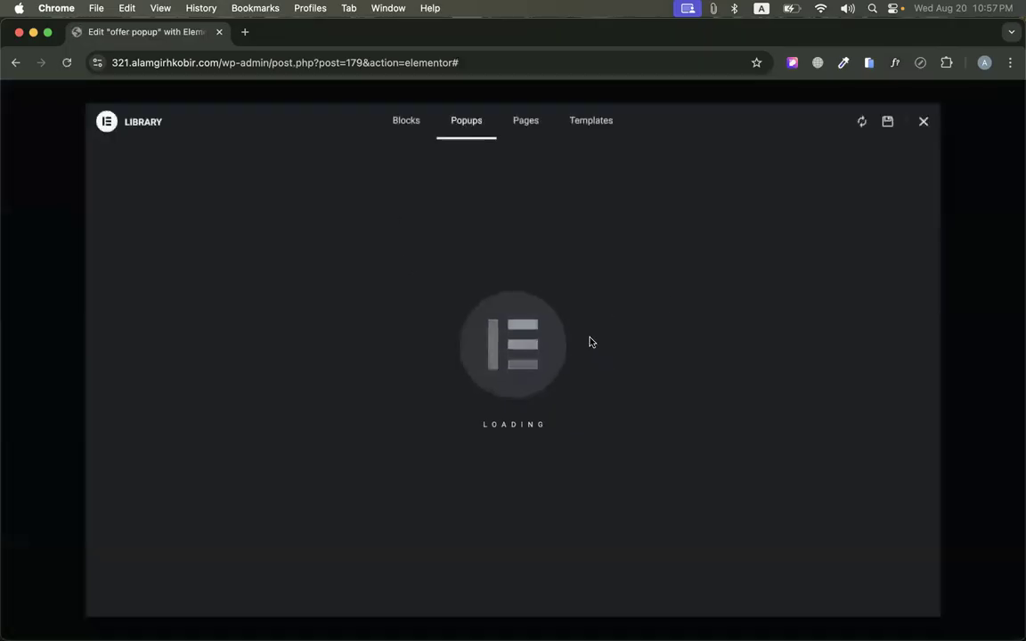
Browse the popup designs in the template library and close it to start from a blank popup
{"action": "scroll", "coordinate": [571, 296], "scroll_direction": "down", "scroll_amount": 15}
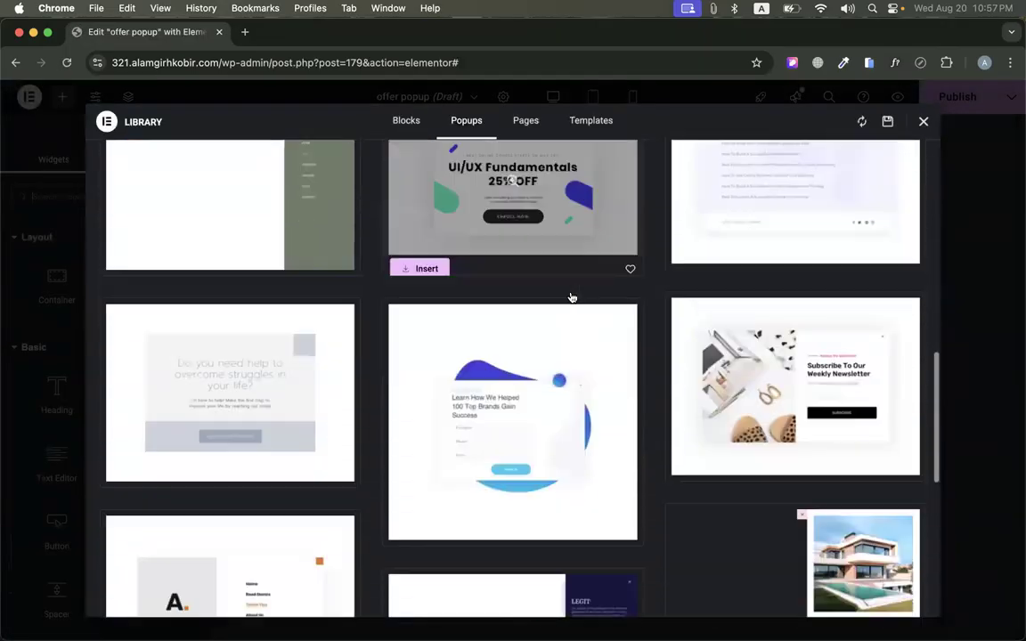
{"action": "scroll", "coordinate": [575, 293], "scroll_direction": "up", "scroll_amount": 15}
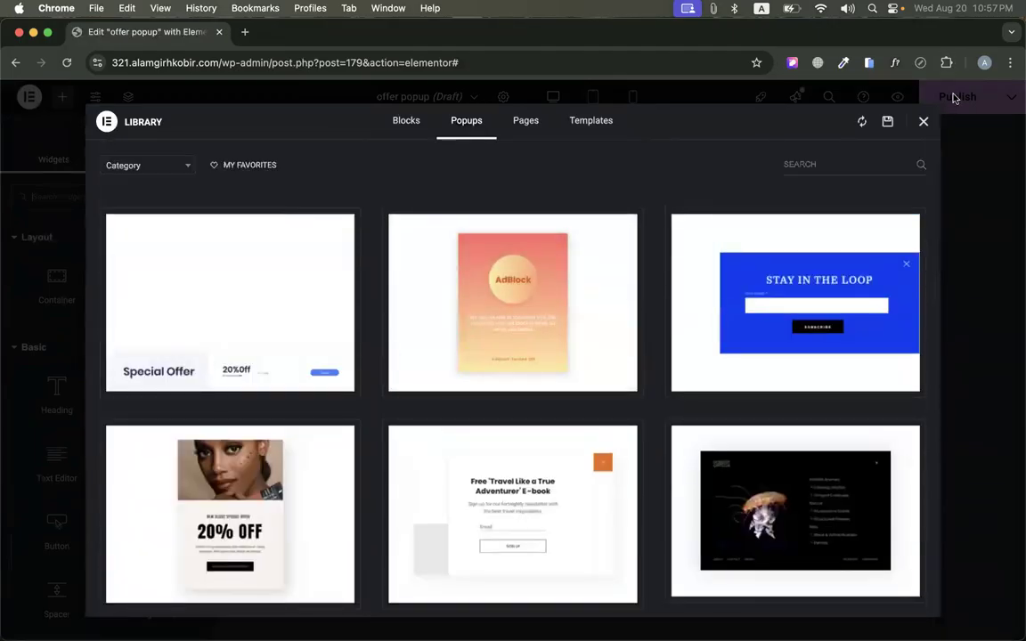
{"action": "left_click", "coordinate": [923, 121]}
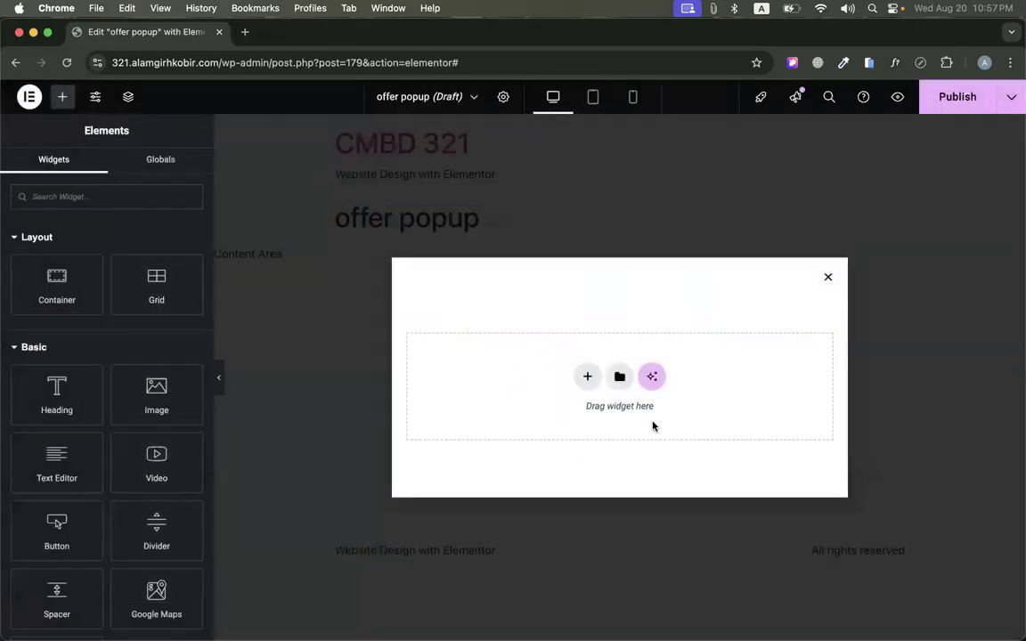
Add a flexbox container with the downward column structure to the popup and nest a second container inside it
{"action": "left_click", "coordinate": [588, 378]}
{"action": "left_click", "coordinate": [579, 385]}
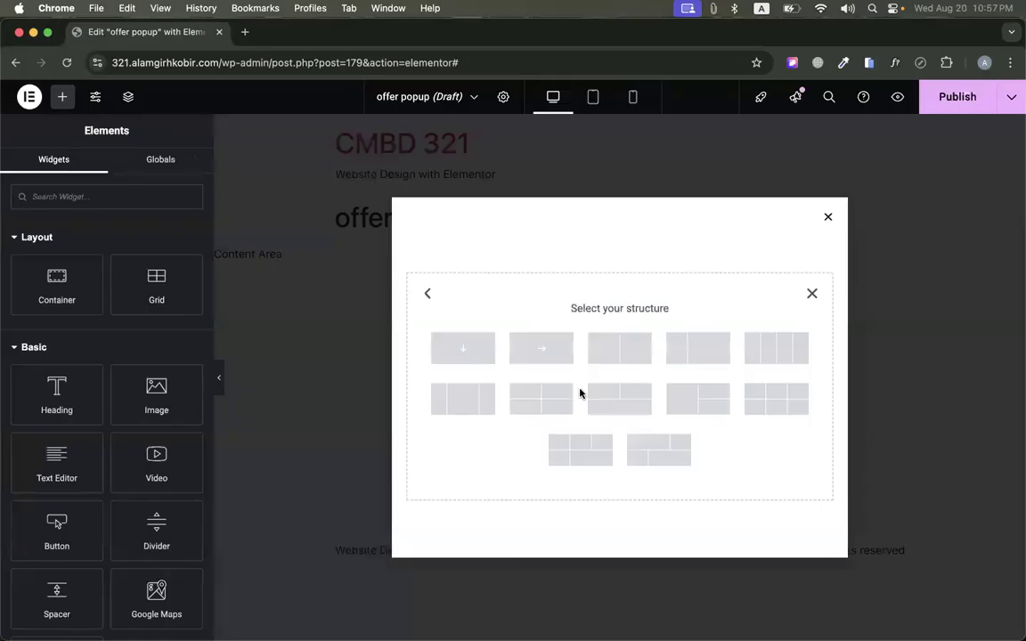
{"action": "left_click", "coordinate": [471, 358]}
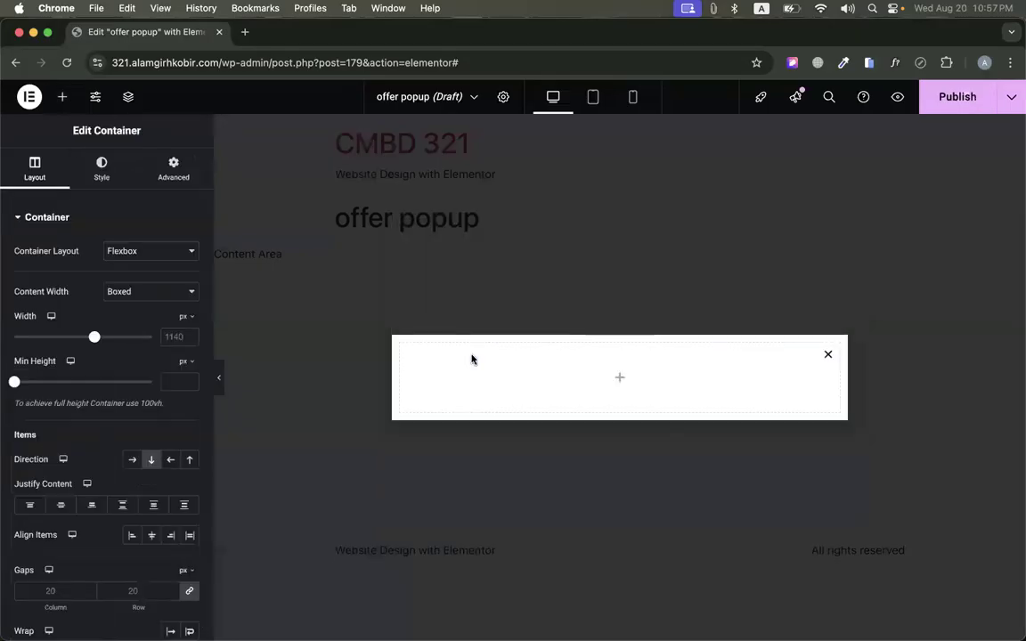
{"action": "left_click", "coordinate": [620, 379]}
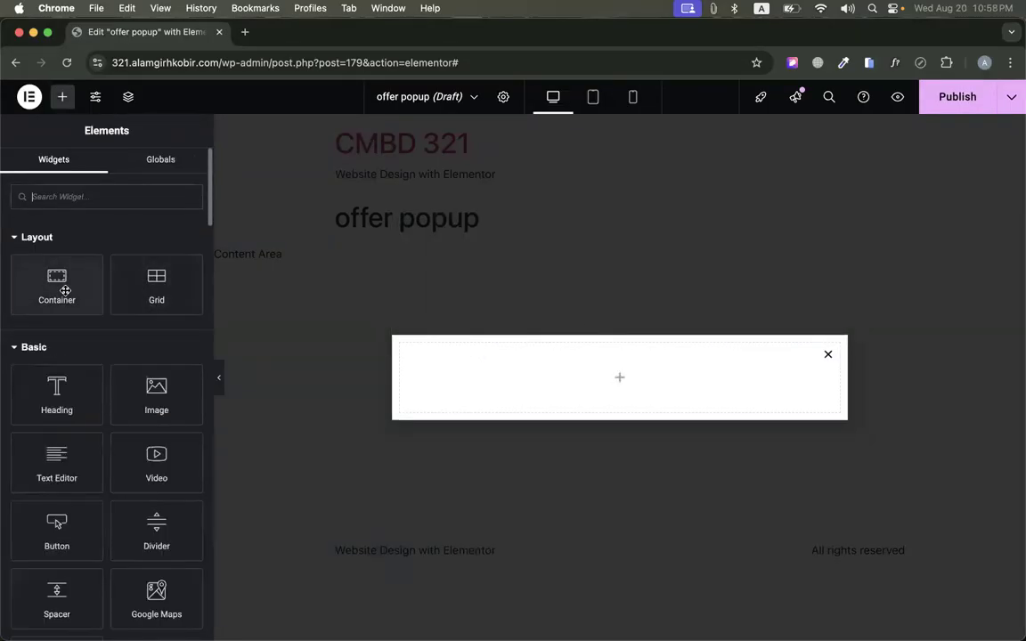
{"action": "left_click_drag", "start_coordinate": [61, 285], "coordinate": [646, 379]}
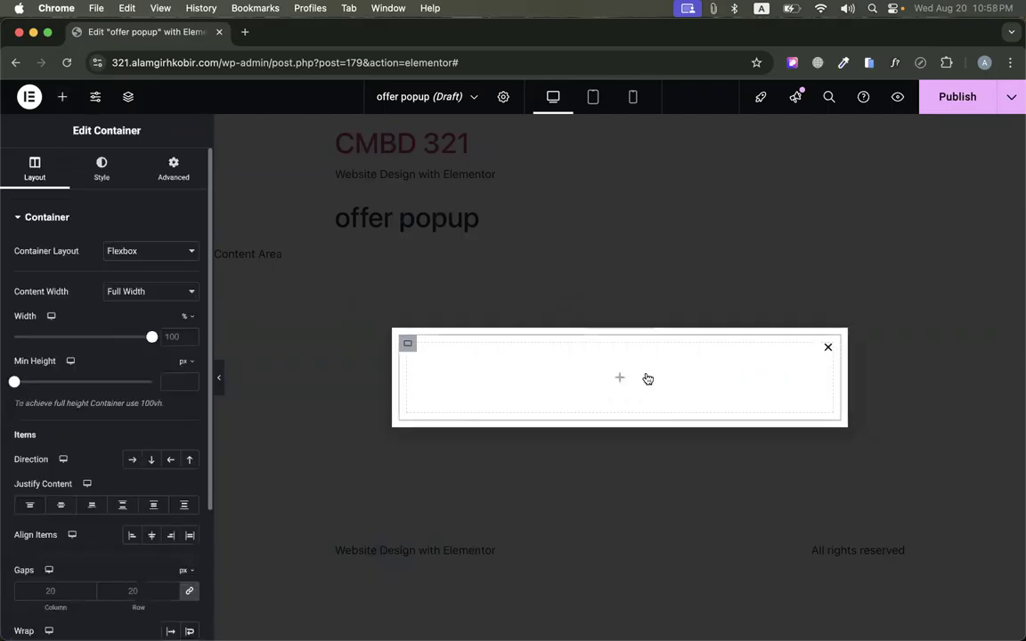
Set the outer container's direction to a horizontal row and duplicate the inner container to form two columns
{"action": "left_click", "coordinate": [619, 338]}
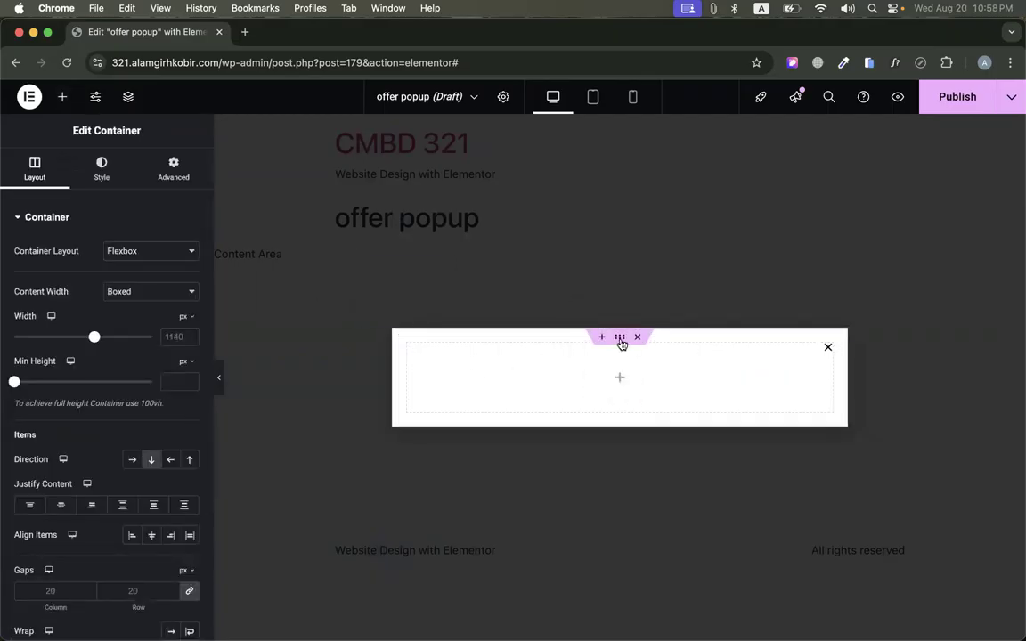
{"action": "left_click", "coordinate": [132, 459]}
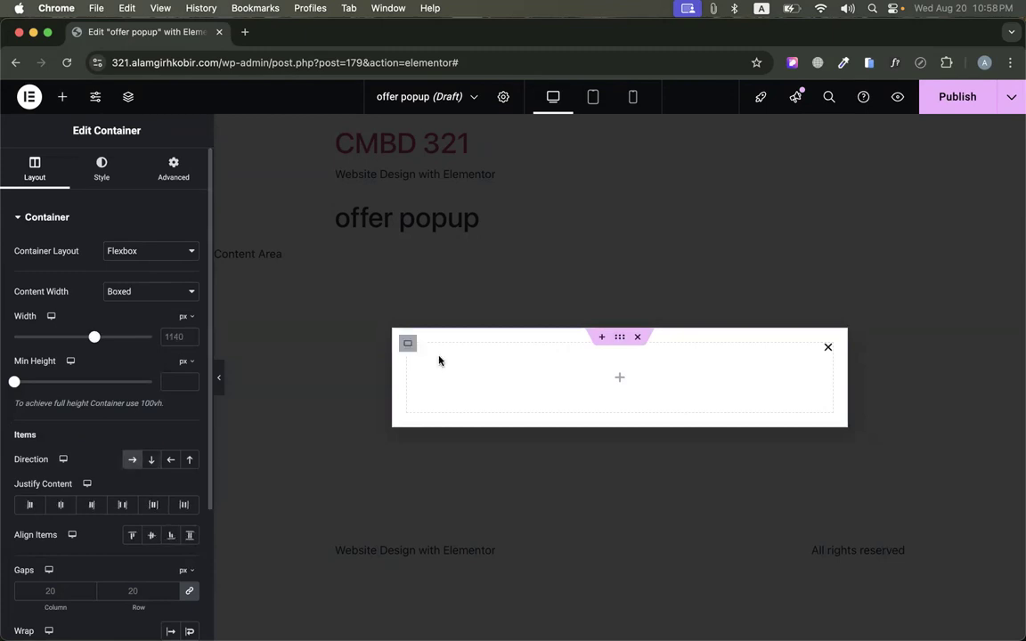
{"action": "left_click", "coordinate": [409, 345]}
{"action": "right_click", "coordinate": [409, 344]}
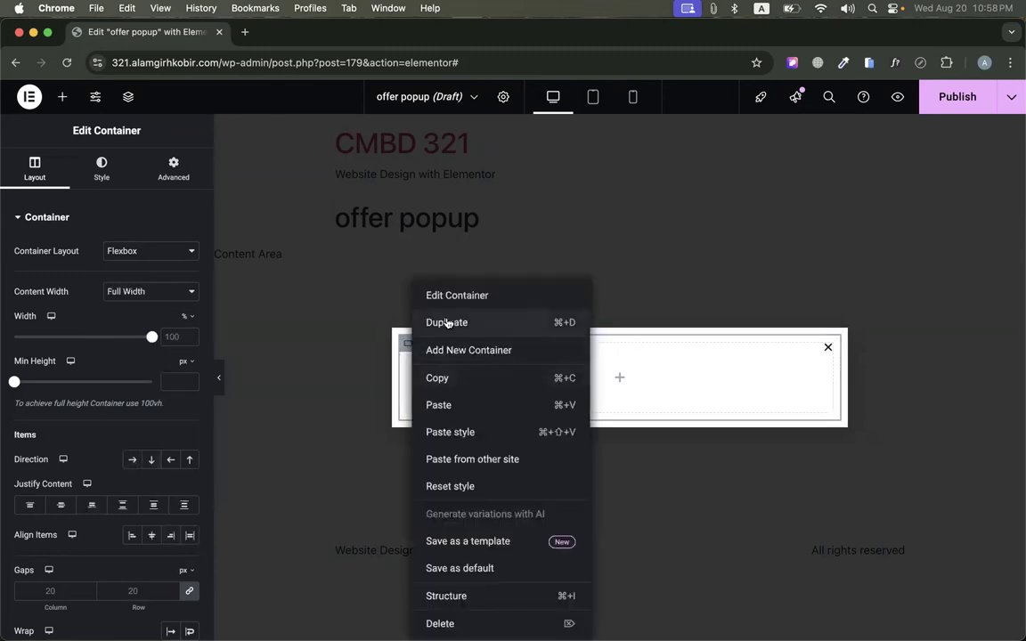
{"action": "left_click", "coordinate": [448, 323]}
Place an Image widget in the first inner container of the popup
{"action": "left_click", "coordinate": [505, 378]}
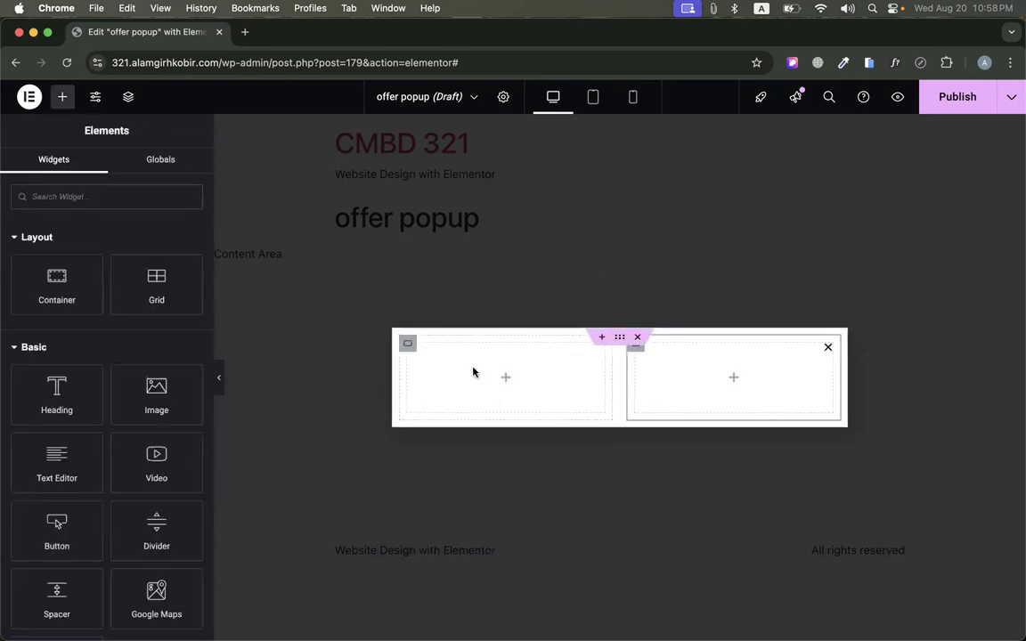
{"action": "left_click_drag", "start_coordinate": [142, 374], "coordinate": [465, 389]}
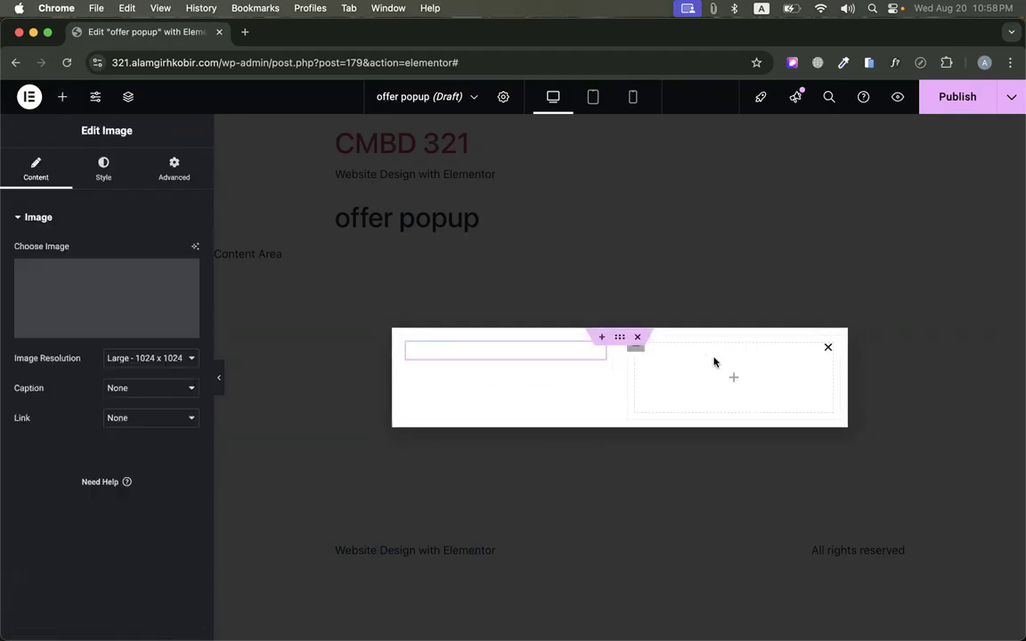
Add a Heading widget to the empty second column and place a Text Editor widget directly beneath it
{"action": "left_click", "coordinate": [734, 381]}
{"action": "scroll", "coordinate": [71, 370], "scroll_direction": "down", "scroll_amount": 1}
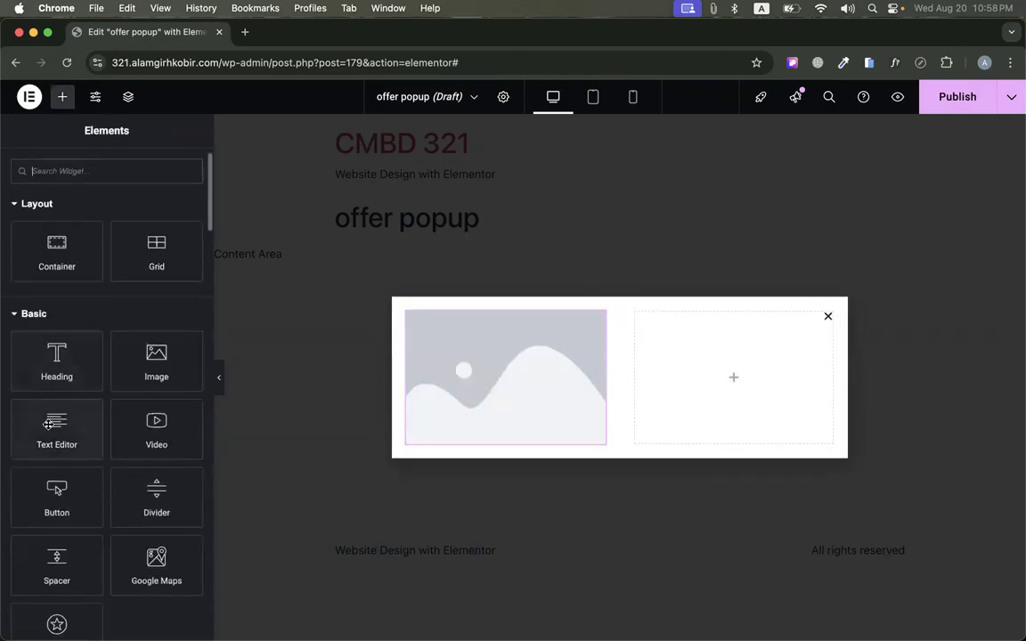
{"action": "left_click_drag", "start_coordinate": [50, 398], "coordinate": [686, 371]}
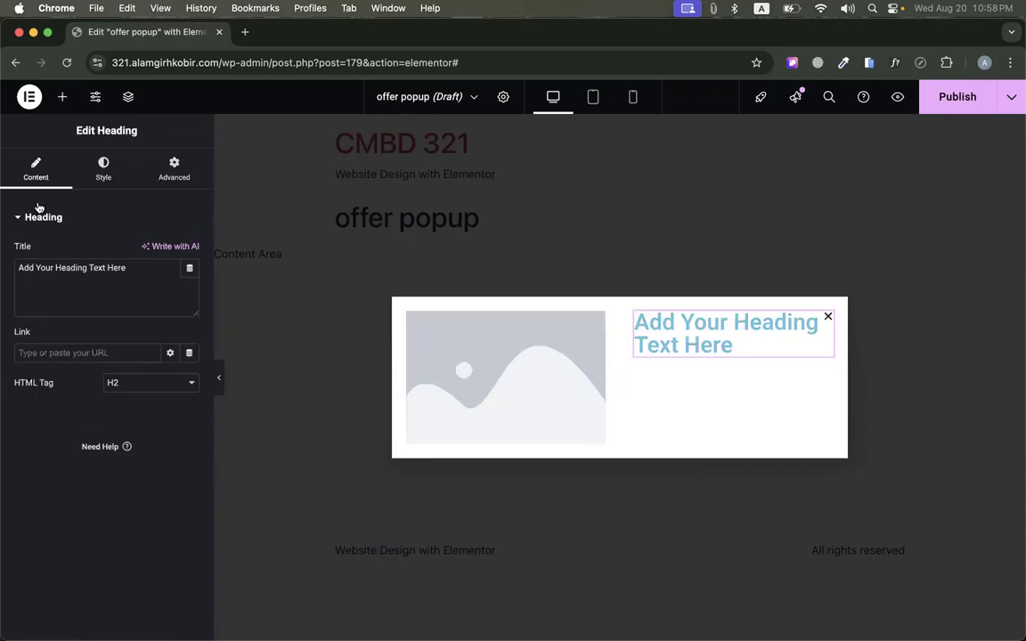
{"action": "left_click", "coordinate": [56, 98]}
{"action": "left_click_drag", "start_coordinate": [56, 459], "coordinate": [728, 377]}
{"action": "left_click_drag", "start_coordinate": [691, 337], "coordinate": [766, 383]}
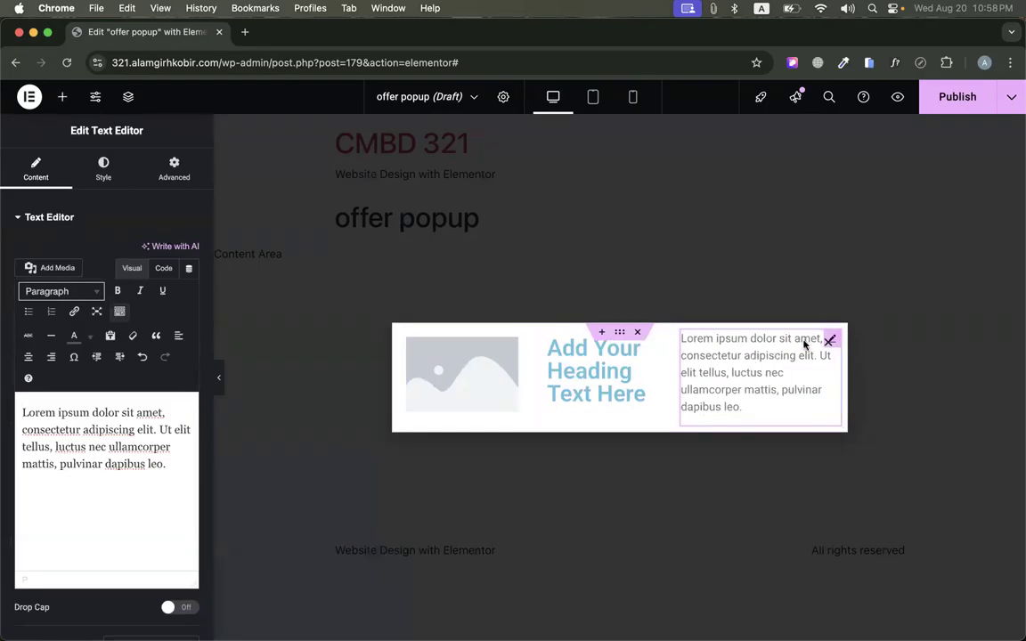
{"action": "left_click_drag", "start_coordinate": [829, 339], "coordinate": [611, 403]}
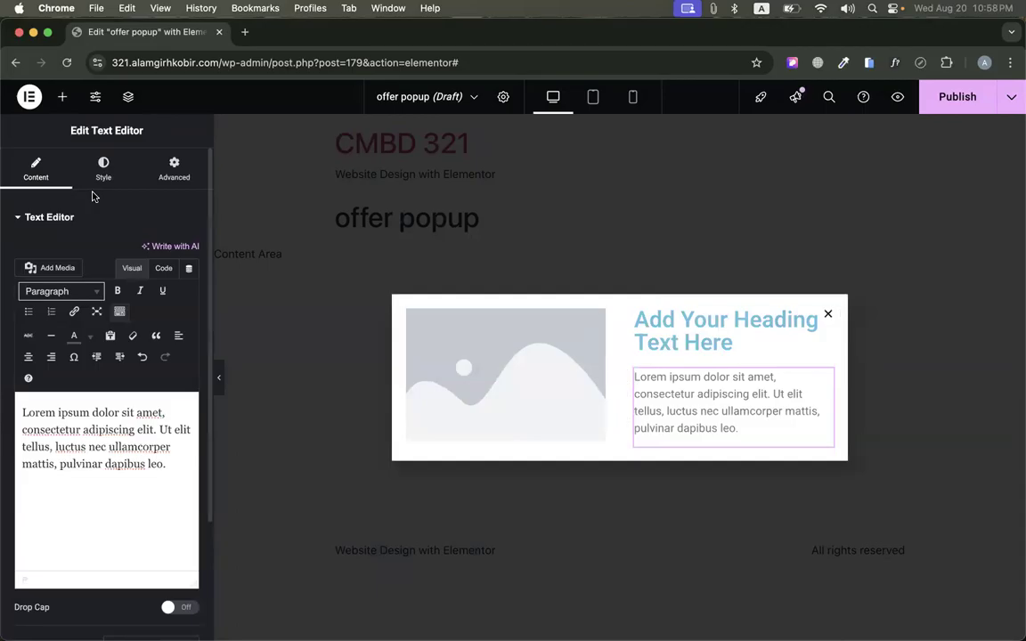
Add a Button widget below the text in the second column
{"action": "left_click", "coordinate": [63, 96]}
{"action": "scroll", "coordinate": [126, 401], "scroll_direction": "down", "scroll_amount": 1}
{"action": "left_click_drag", "start_coordinate": [56, 485], "coordinate": [717, 445]}
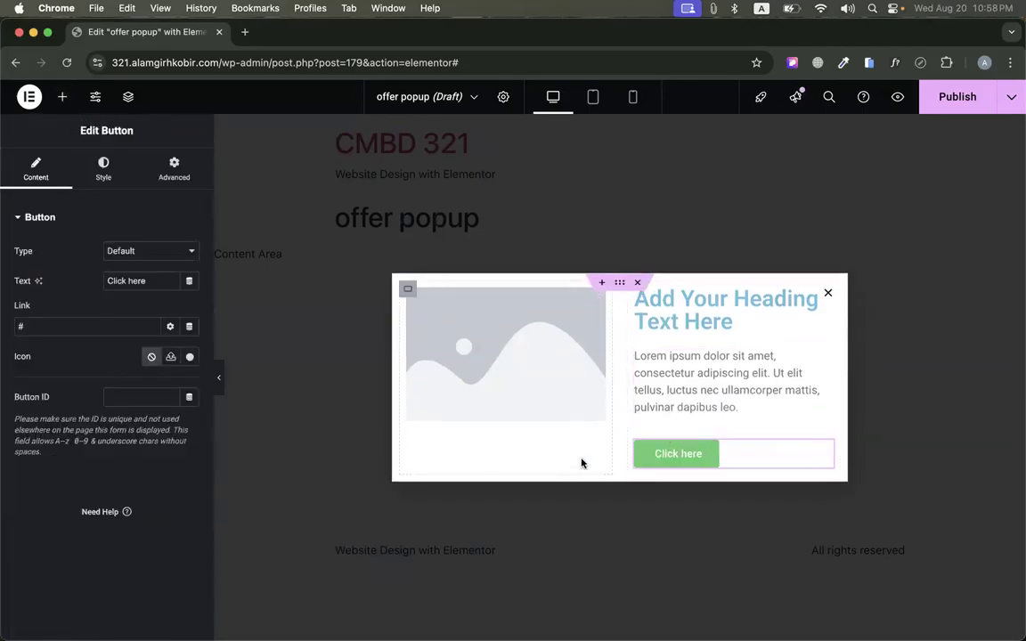
Open the media chooser for the popup's image, search the web for undraw in a new tab and open the unDraw site
{"action": "left_click", "coordinate": [477, 323]}
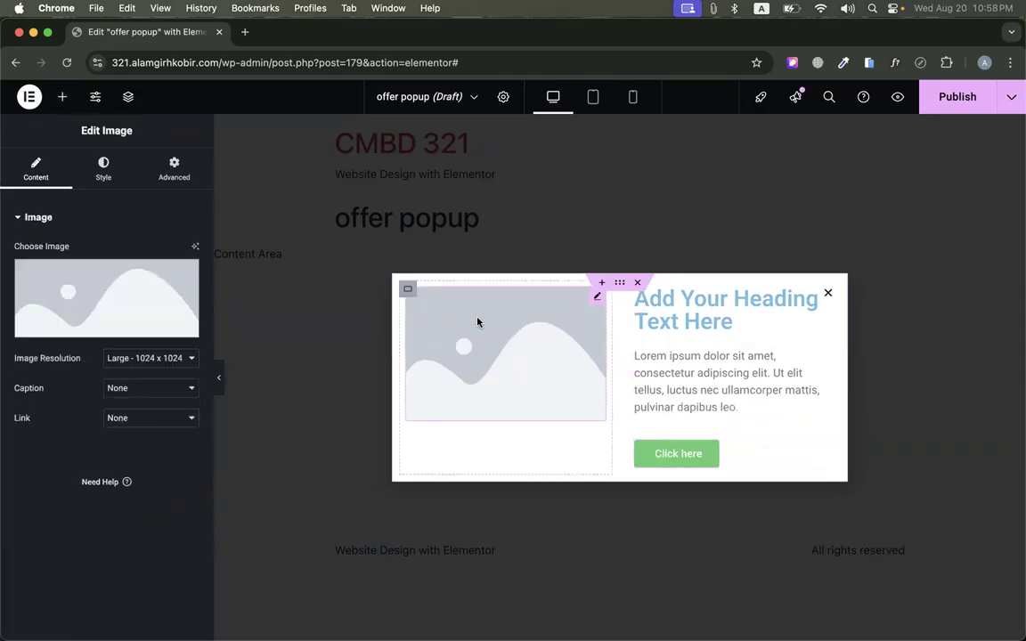
{"action": "left_click", "coordinate": [114, 303]}
{"action": "left_click", "coordinate": [246, 32]}
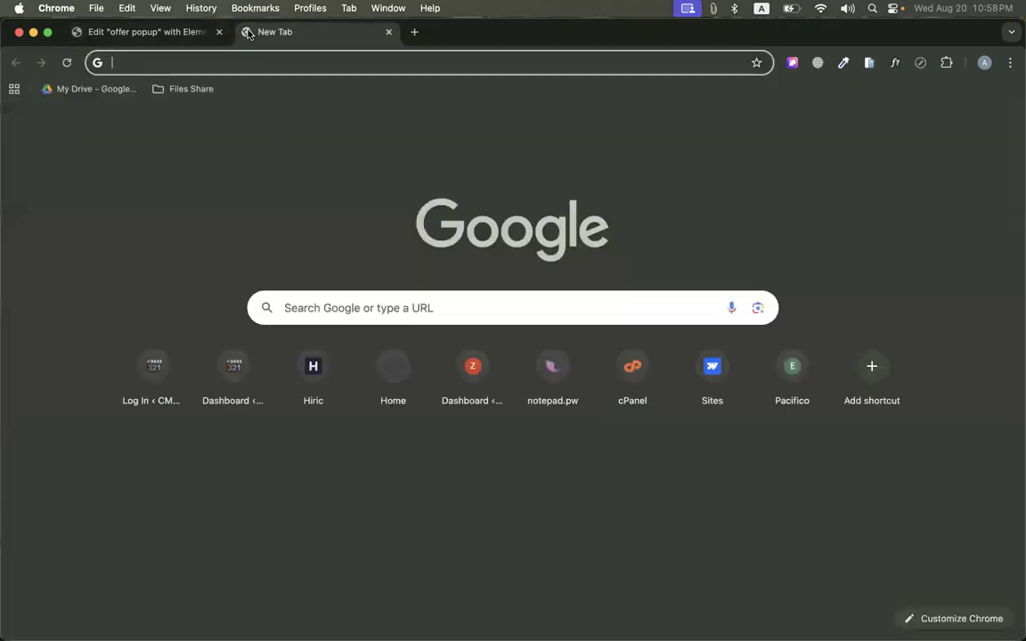
{"action": "type", "text": "u"}
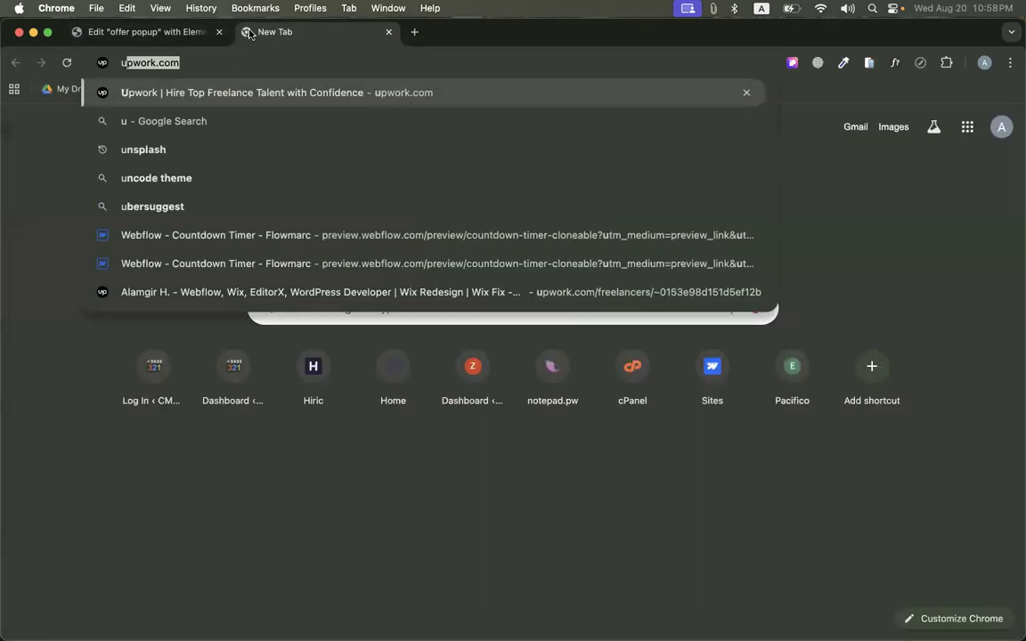
{"action": "type", "text": "ndraw"}
{"action": "key", "text": "Return"}
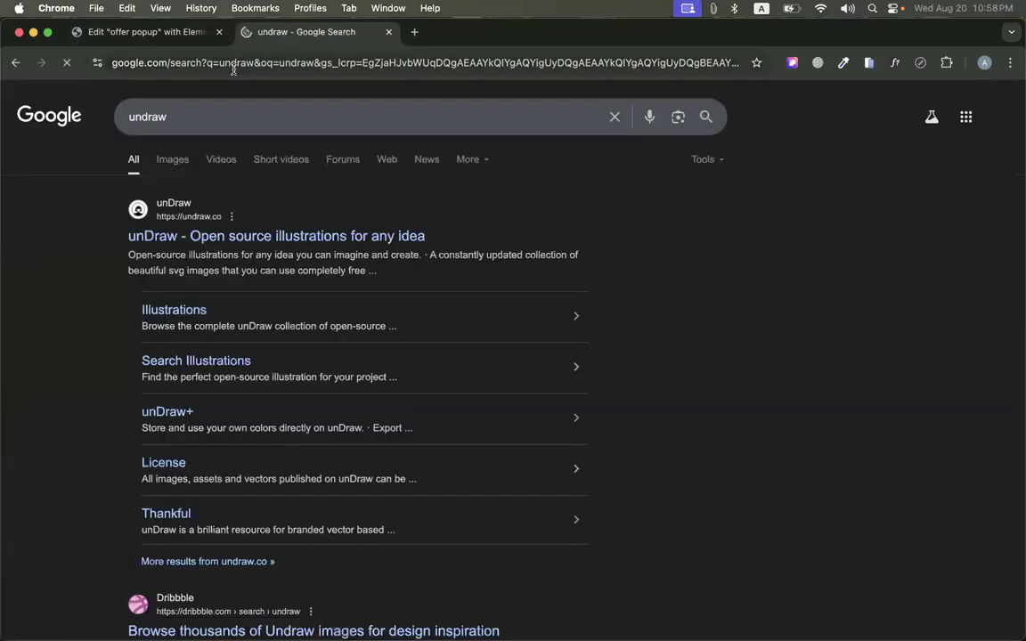
{"action": "left_click", "coordinate": [165, 236]}
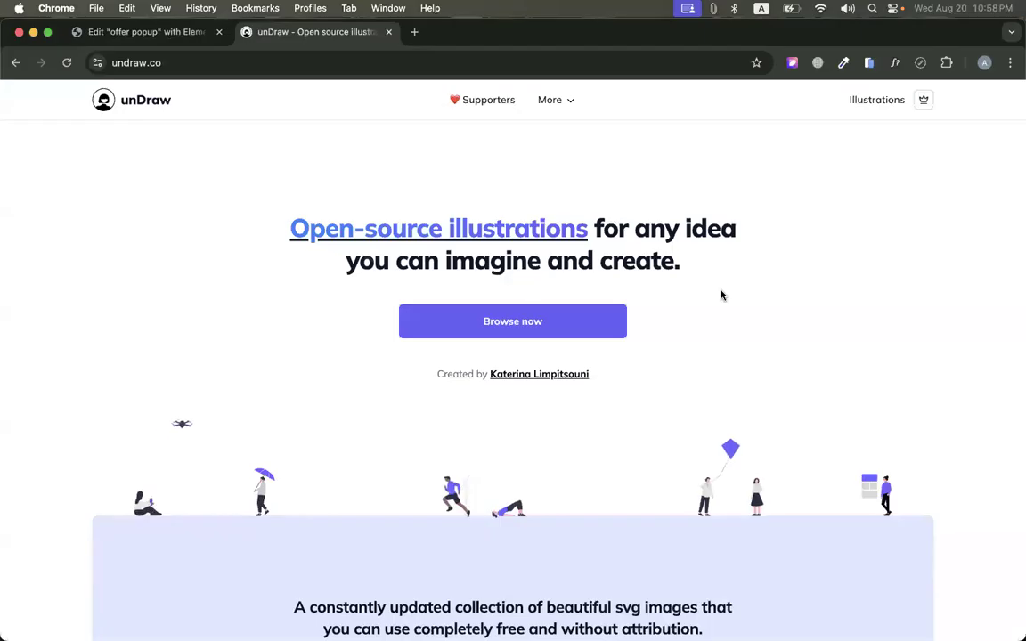
Open unDraw's Illustrations collection and change the illustrations' main colour to green
{"action": "scroll", "coordinate": [722, 293], "scroll_direction": "down", "scroll_amount": 5}
{"action": "scroll", "coordinate": [721, 294], "scroll_direction": "up", "scroll_amount": 3}
{"action": "scroll", "coordinate": [721, 293], "scroll_direction": "up", "scroll_amount": 2}
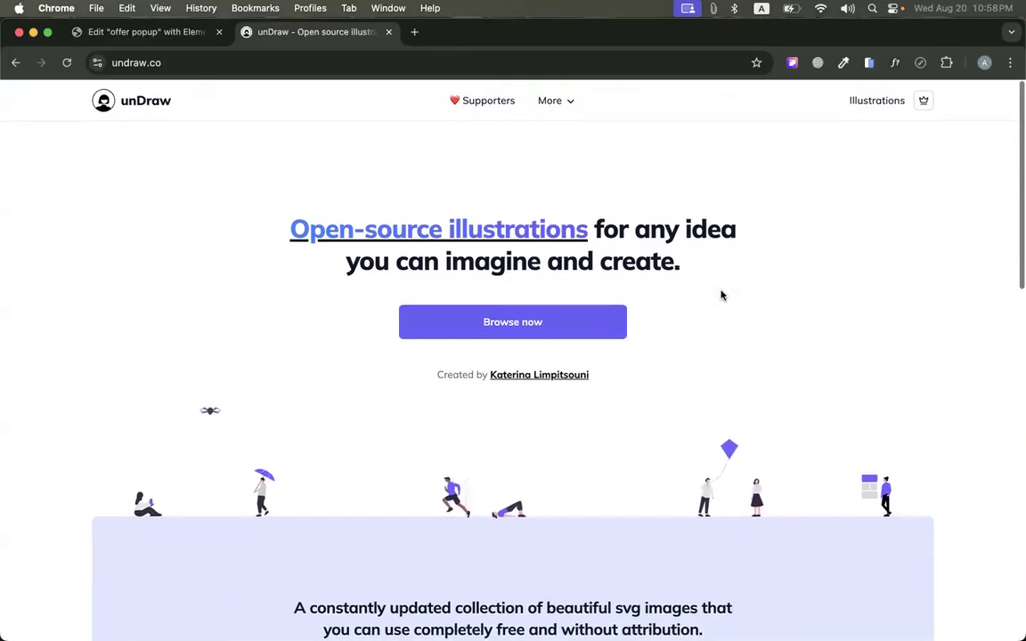
{"action": "left_click", "coordinate": [862, 103]}
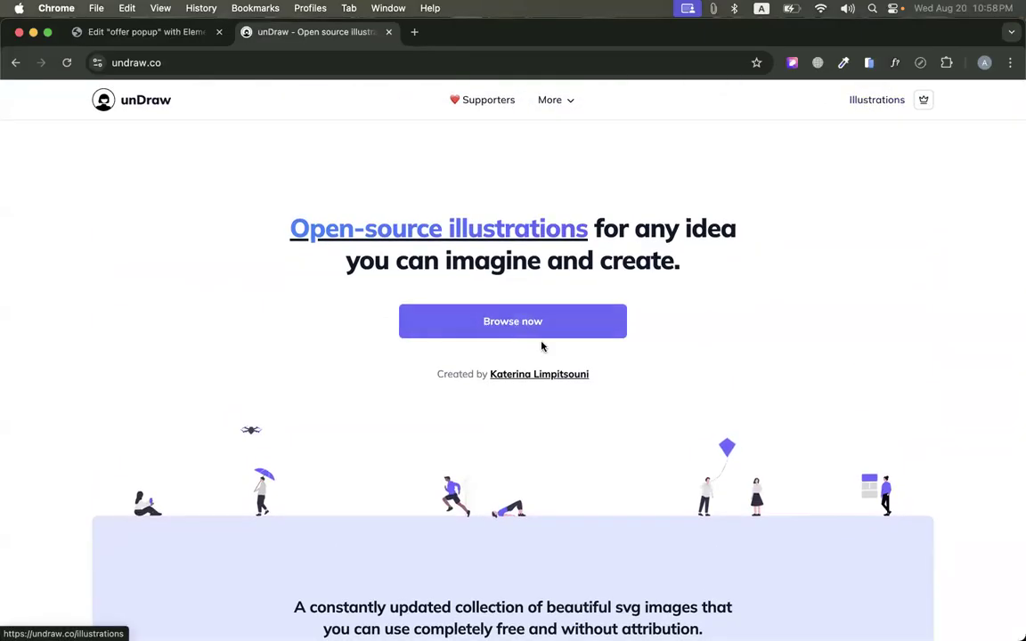
{"action": "left_click", "coordinate": [894, 100]}
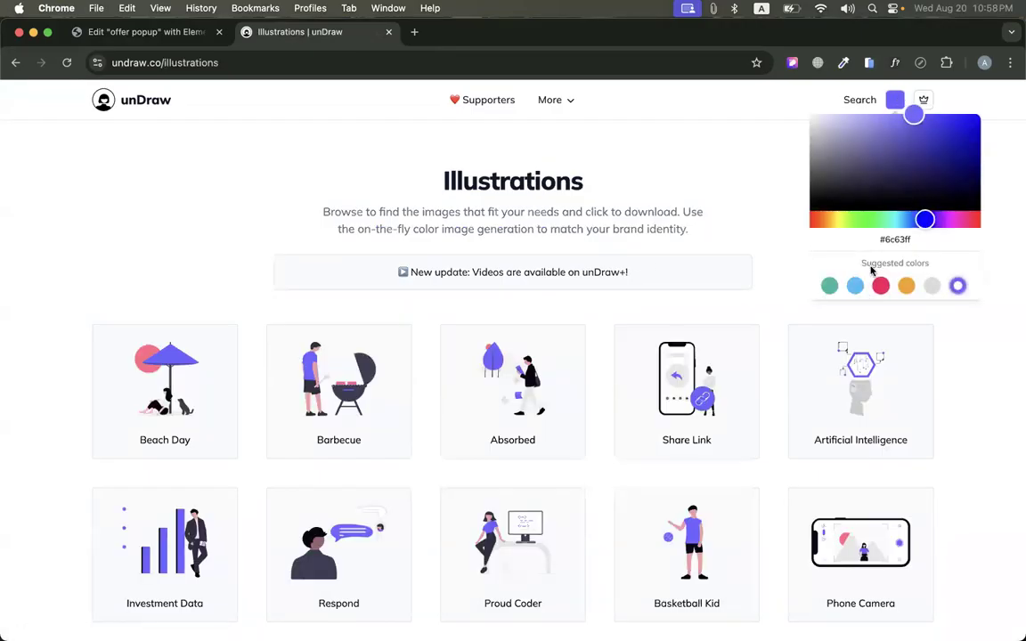
{"action": "left_click_drag", "start_coordinate": [925, 220], "coordinate": [879, 222]}
{"action": "left_click_drag", "start_coordinate": [947, 145], "coordinate": [963, 144]}
{"action": "scroll", "coordinate": [753, 262], "scroll_direction": "down", "scroll_amount": 1}
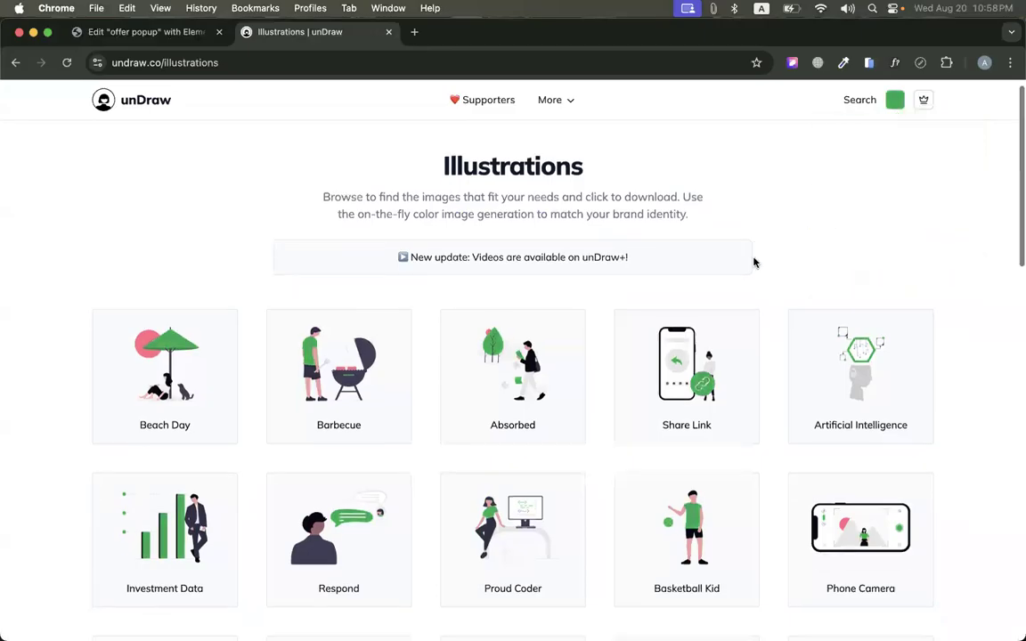
{"action": "scroll", "coordinate": [753, 262], "scroll_direction": "down", "scroll_amount": 3}
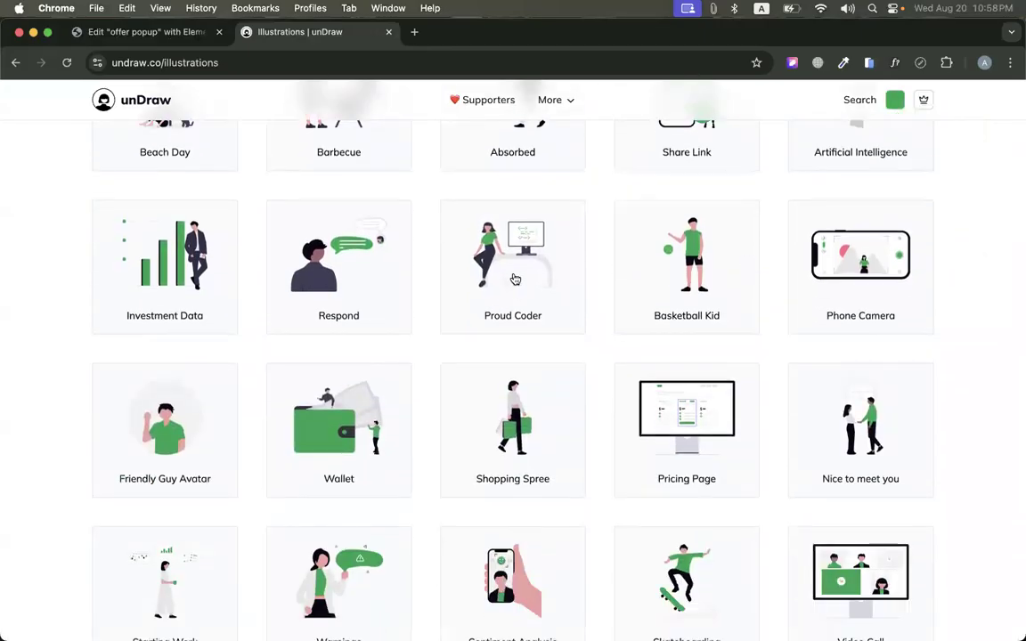
{"action": "scroll", "coordinate": [515, 280], "scroll_direction": "up", "scroll_amount": 3}
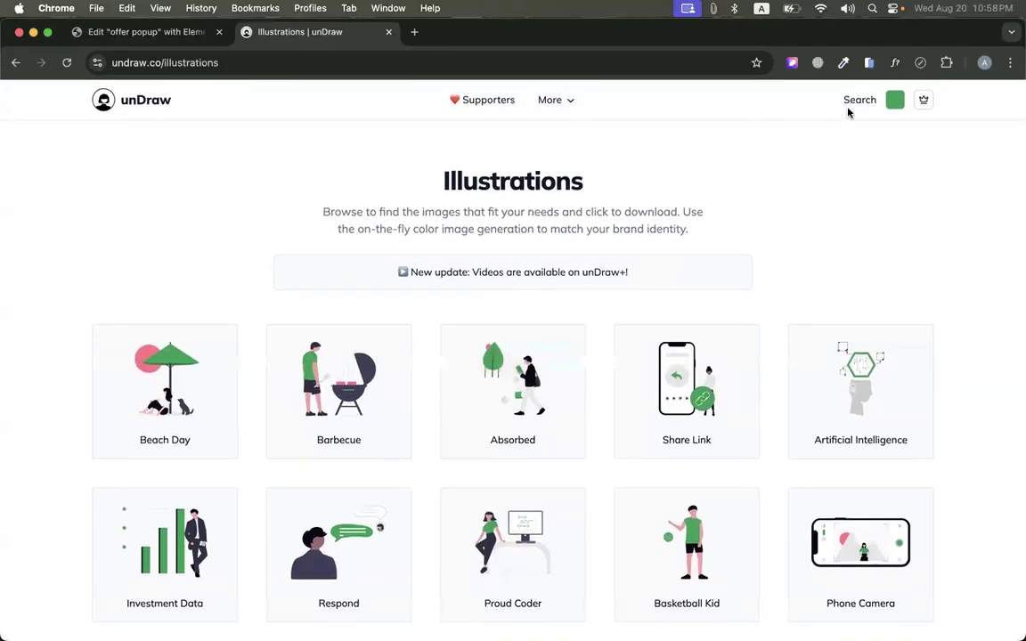
Search the unDraw illustrations for "offer" and download the Gifts illustration as SVG
{"action": "left_click", "coordinate": [848, 107]}
{"action": "type", "text": "offer"}
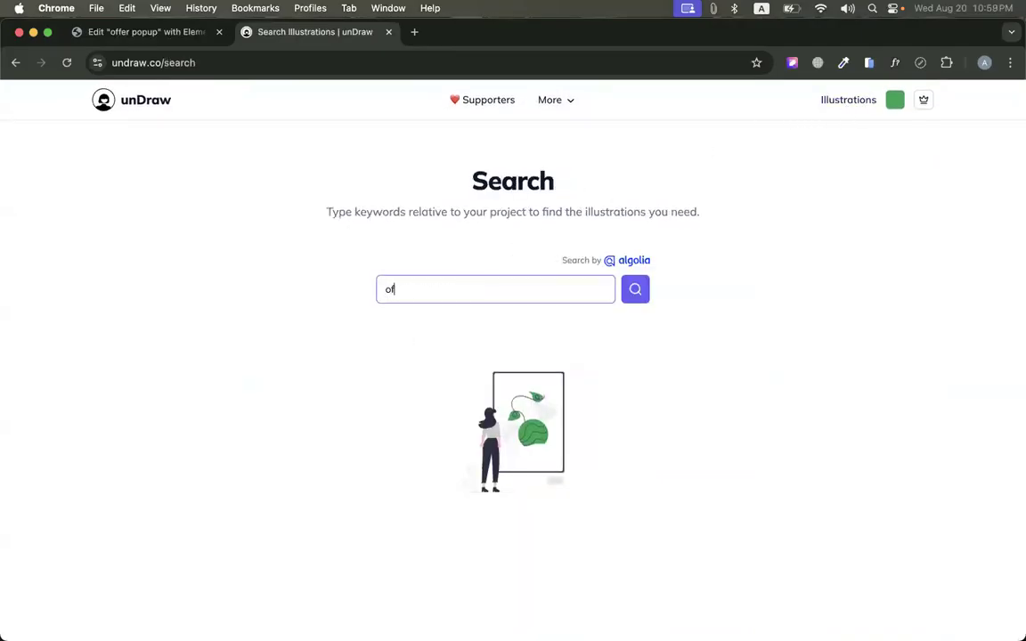
{"action": "scroll", "coordinate": [355, 317], "scroll_direction": "down", "scroll_amount": 2}
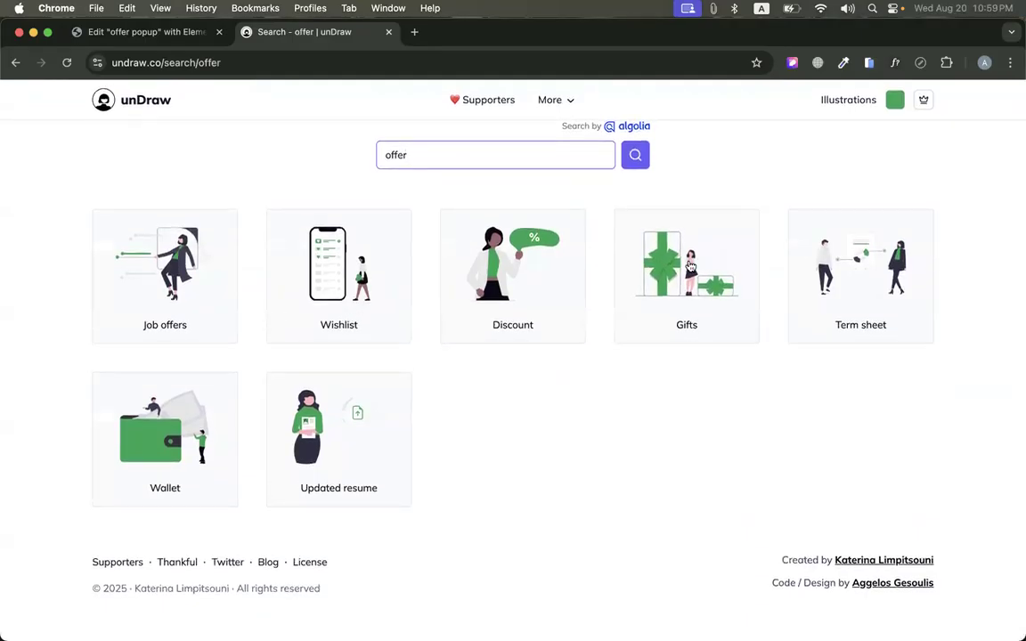
{"action": "left_click", "coordinate": [623, 249]}
{"action": "left_click", "coordinate": [587, 343]}
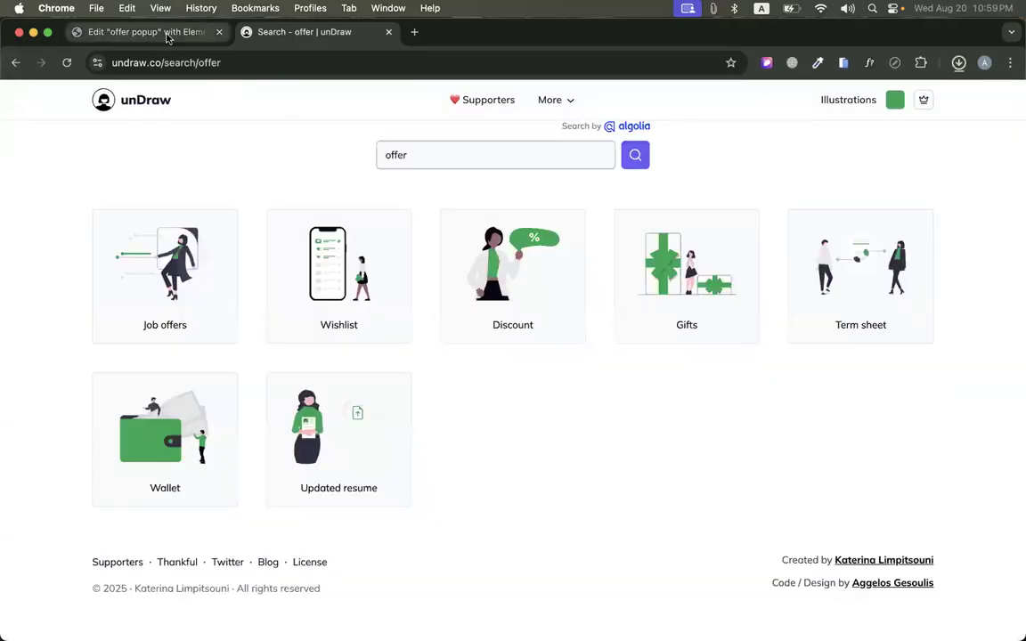
Return to the popup editor, upload undraw_gifts_0twc (1).svg to the media library and insert it in the Image widget
{"action": "left_click", "coordinate": [168, 36]}
{"action": "left_click_drag", "start_coordinate": [893, 113], "coordinate": [637, 264]}
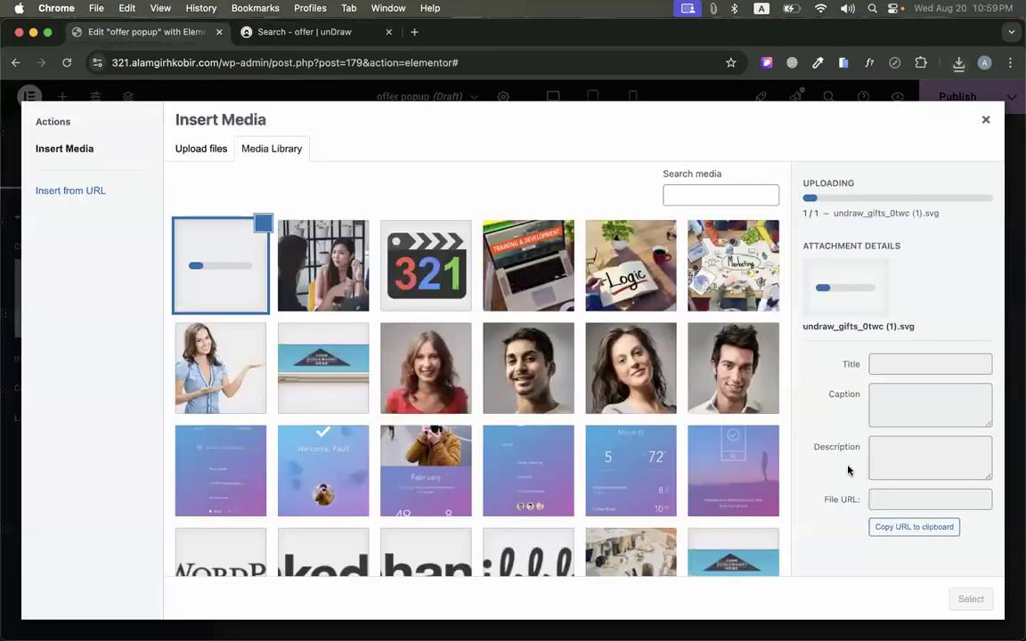
{"action": "left_click", "coordinate": [970, 599]}
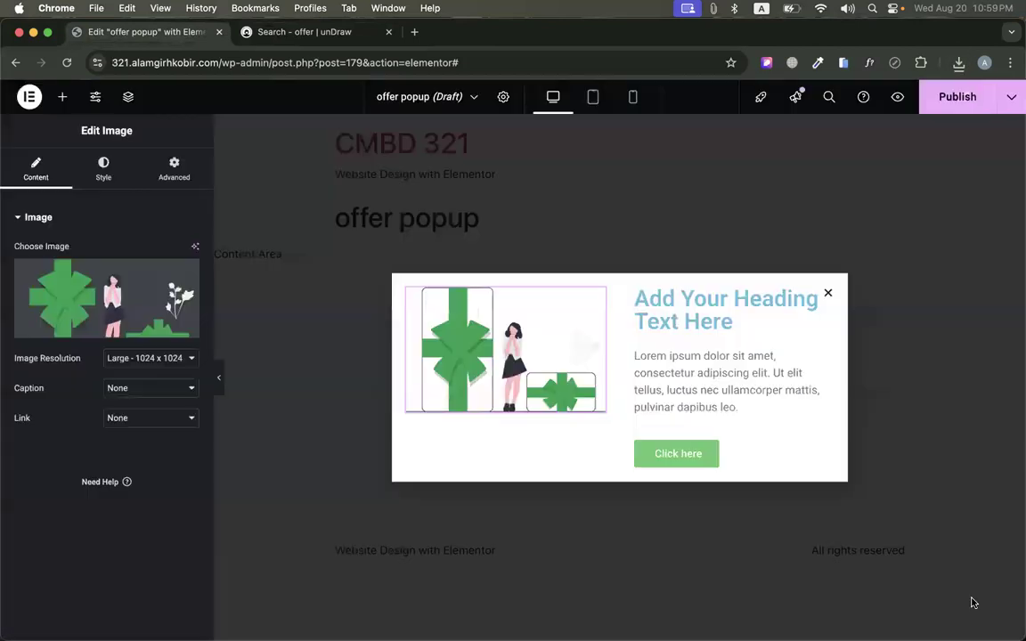
Set the image column container's Justify Content to End so the illustration sits at the bottom
{"action": "left_click", "coordinate": [407, 288]}
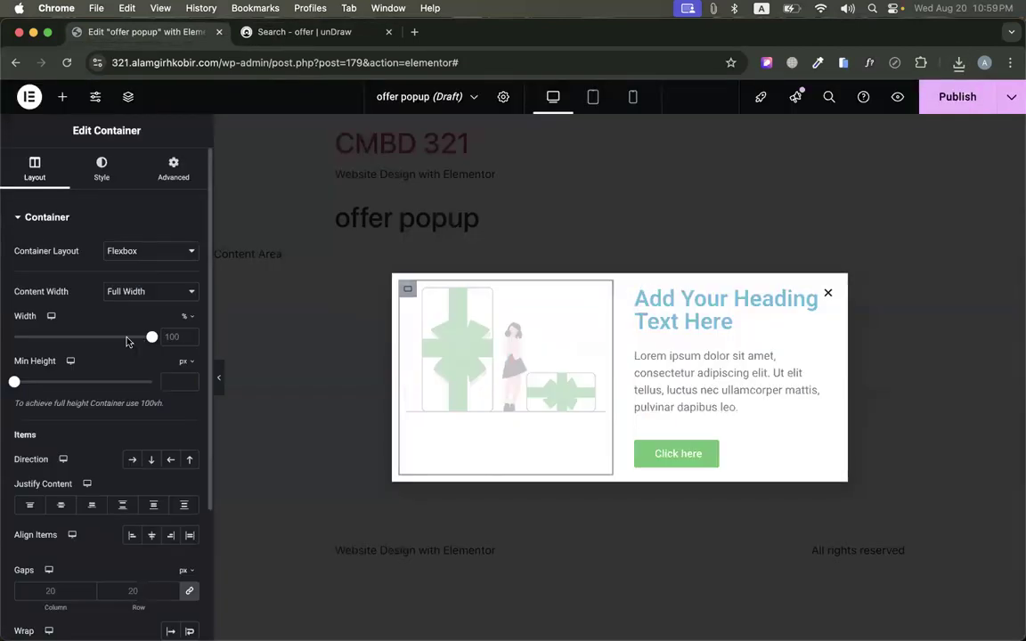
{"action": "left_click", "coordinate": [71, 506]}
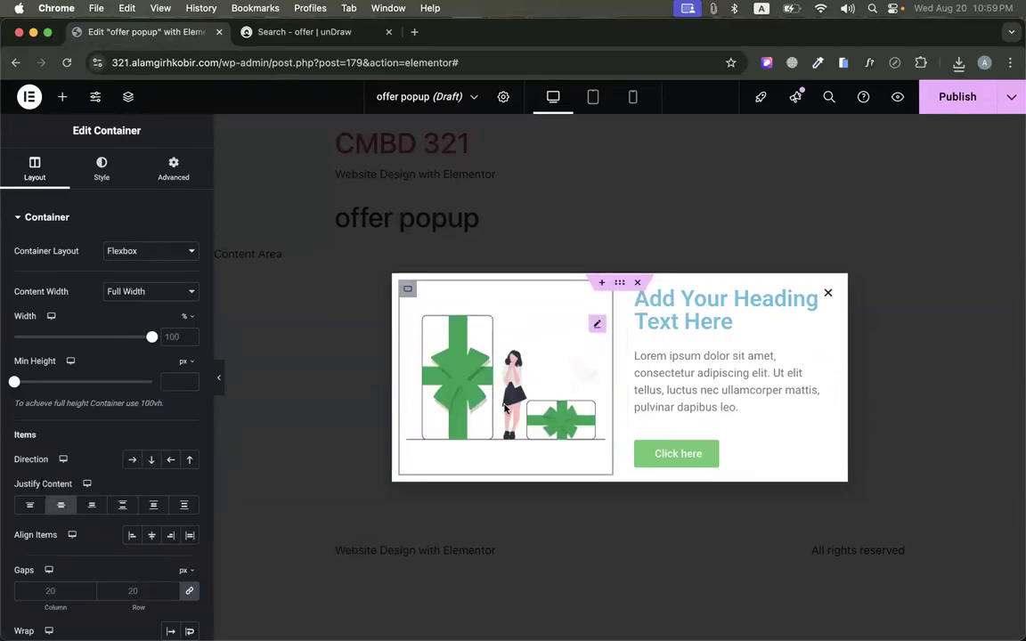
{"action": "left_click", "coordinate": [91, 505]}
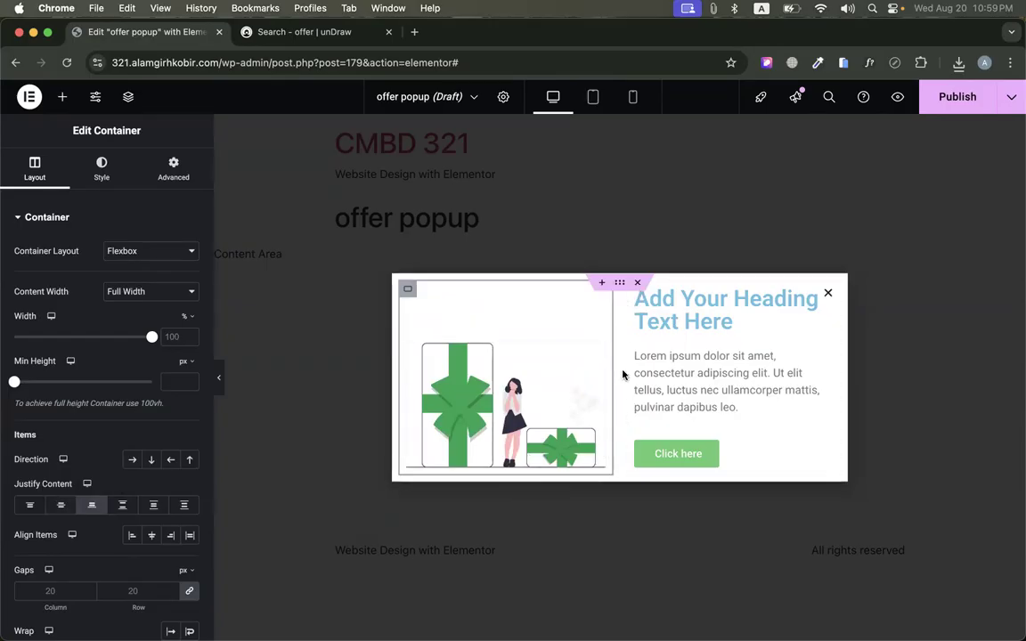
Replace the heading's title with "20% Offer"
{"action": "left_click", "coordinate": [705, 309]}
{"action": "left_click", "coordinate": [71, 272]}
{"action": "key", "text": "shift+alt+Left"}
{"action": "key", "text": "super+a"}
{"action": "type", "text": "20% Offer"}
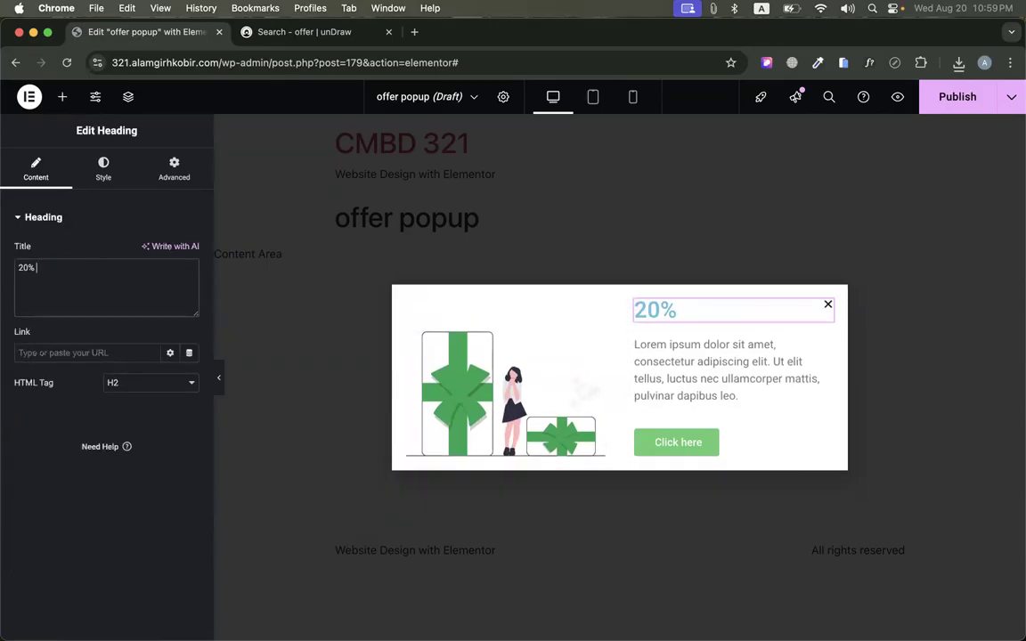
Change the popup button's text to "Get offer now!"
{"action": "left_click", "coordinate": [643, 378]}
{"action": "left_click", "coordinate": [710, 443]}
{"action": "triple_click", "coordinate": [125, 280]}
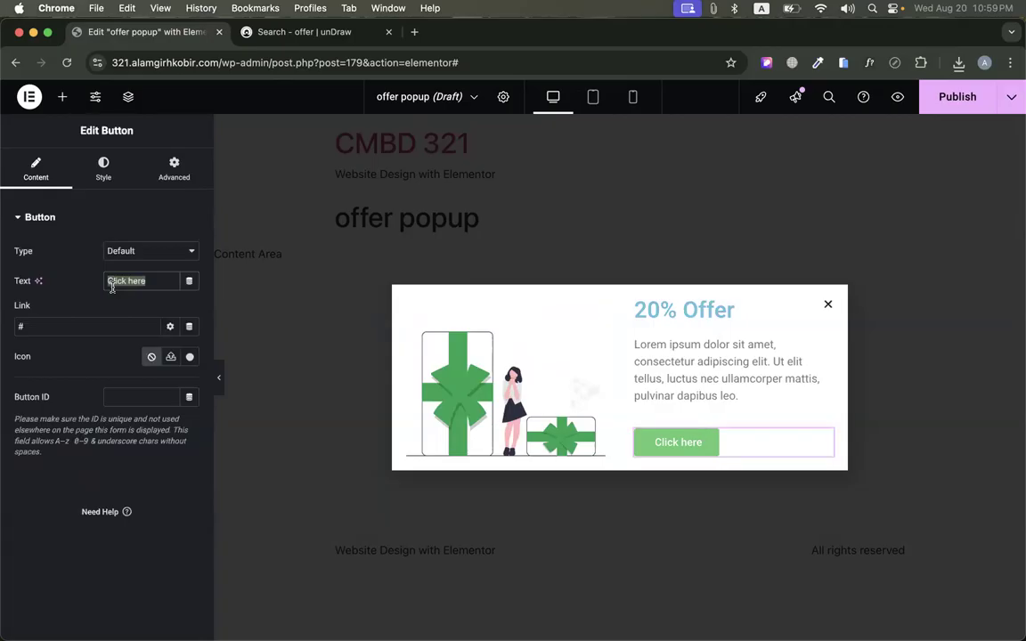
{"action": "type", "text": "Get "}
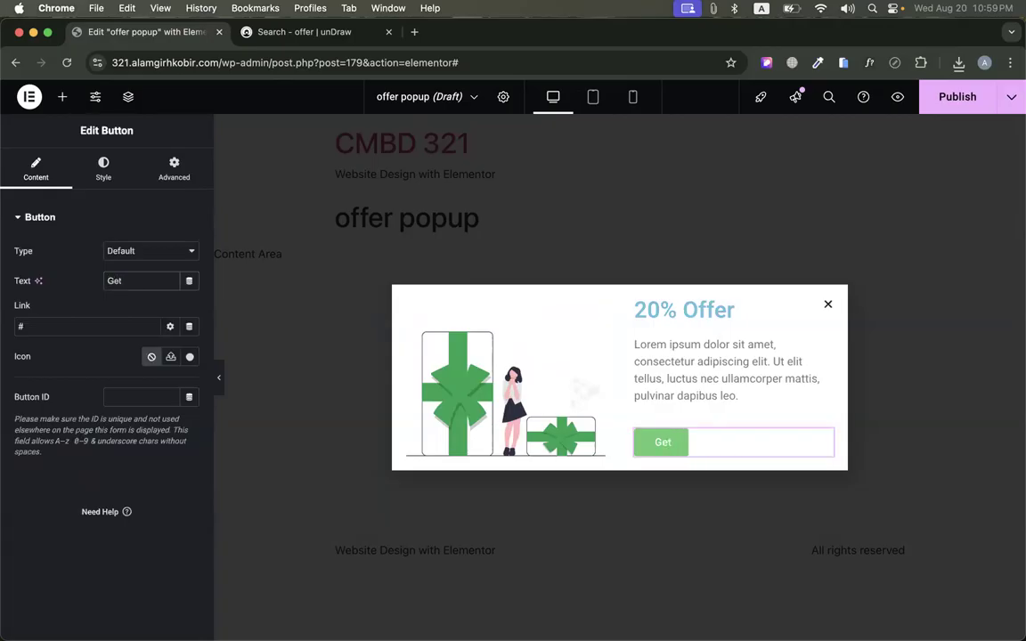
{"action": "type", "text": "offer now!"}
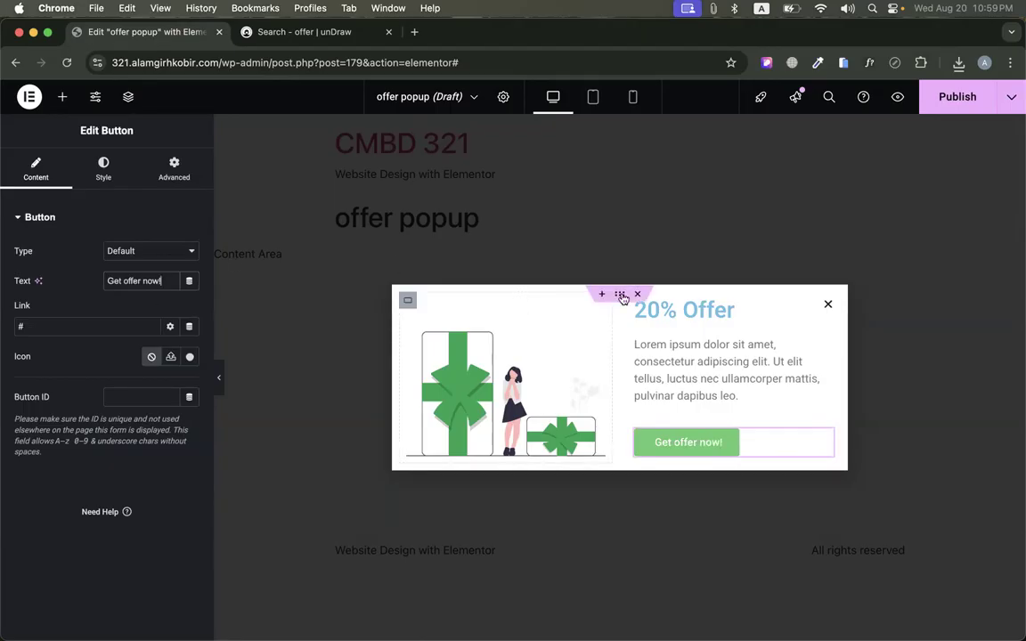
Open the publish settings and add a display condition that includes Singular, Pages, Home
{"action": "left_click", "coordinate": [947, 96]}
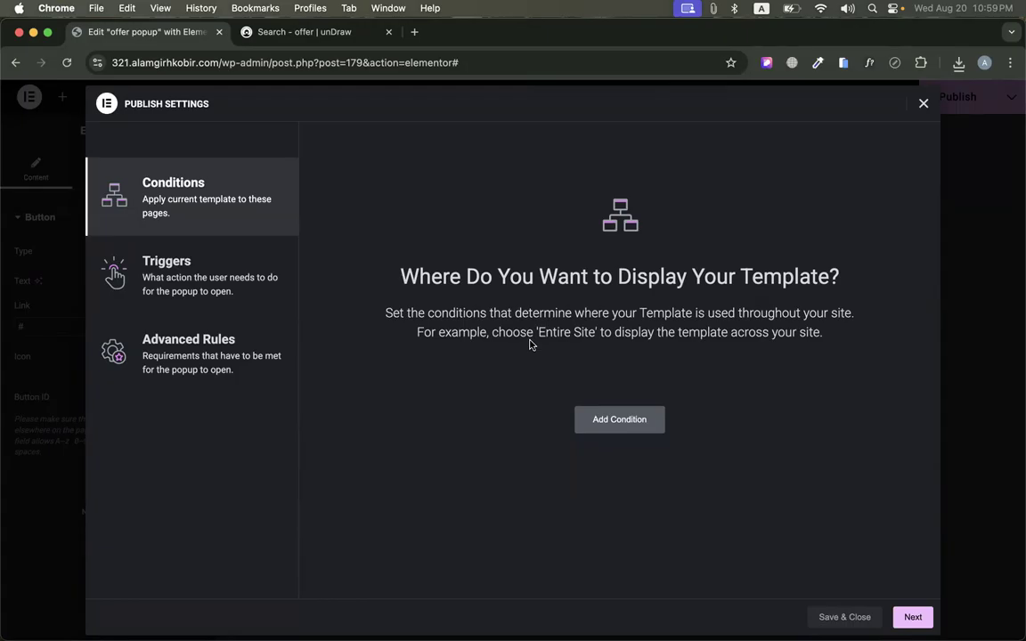
{"action": "left_click", "coordinate": [617, 427]}
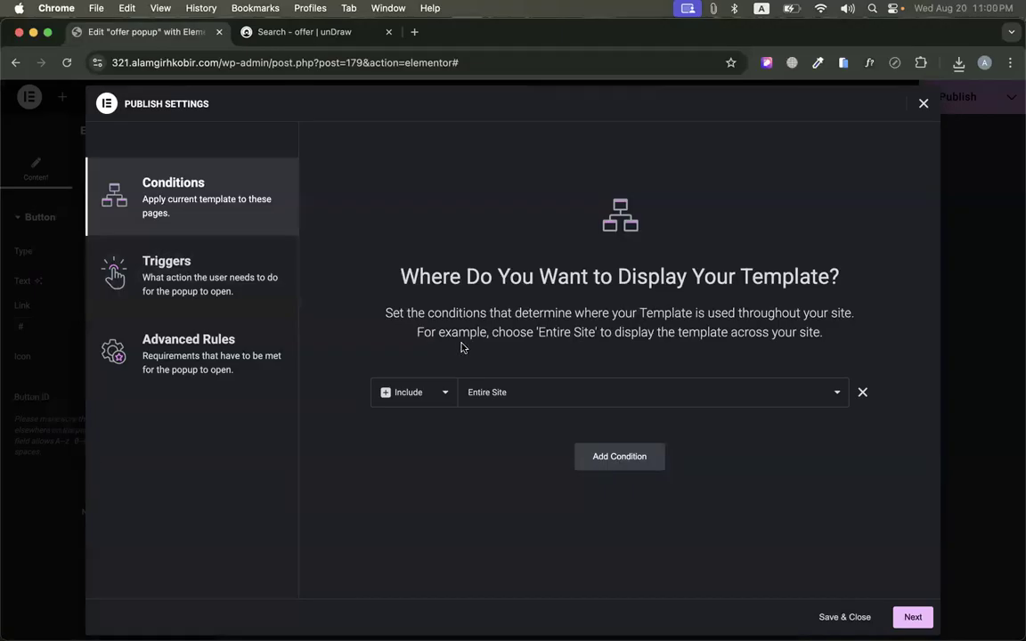
{"action": "left_click", "coordinate": [485, 393]}
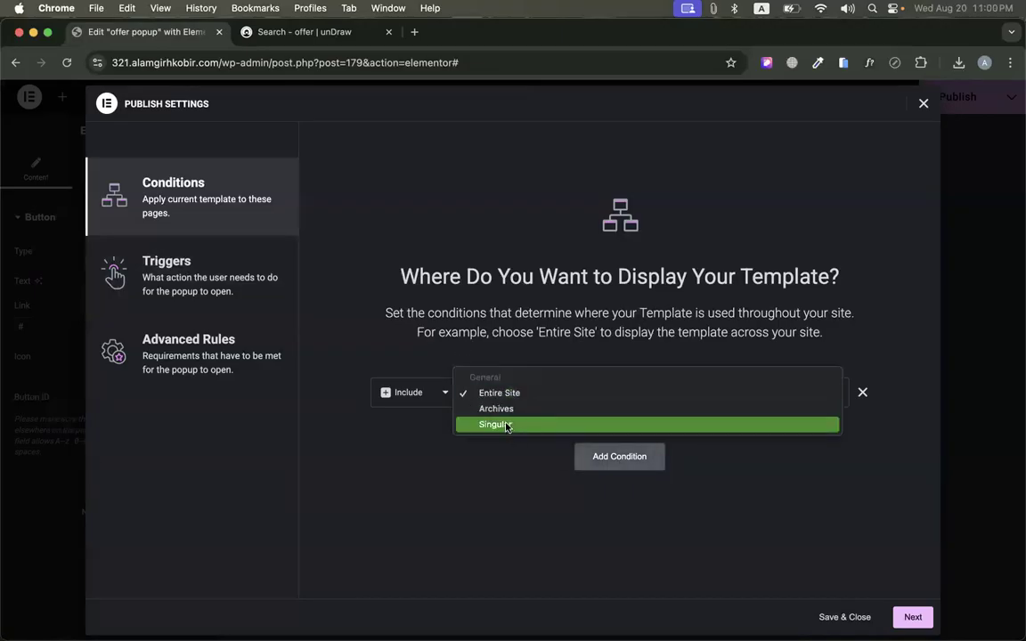
{"action": "left_click", "coordinate": [505, 425]}
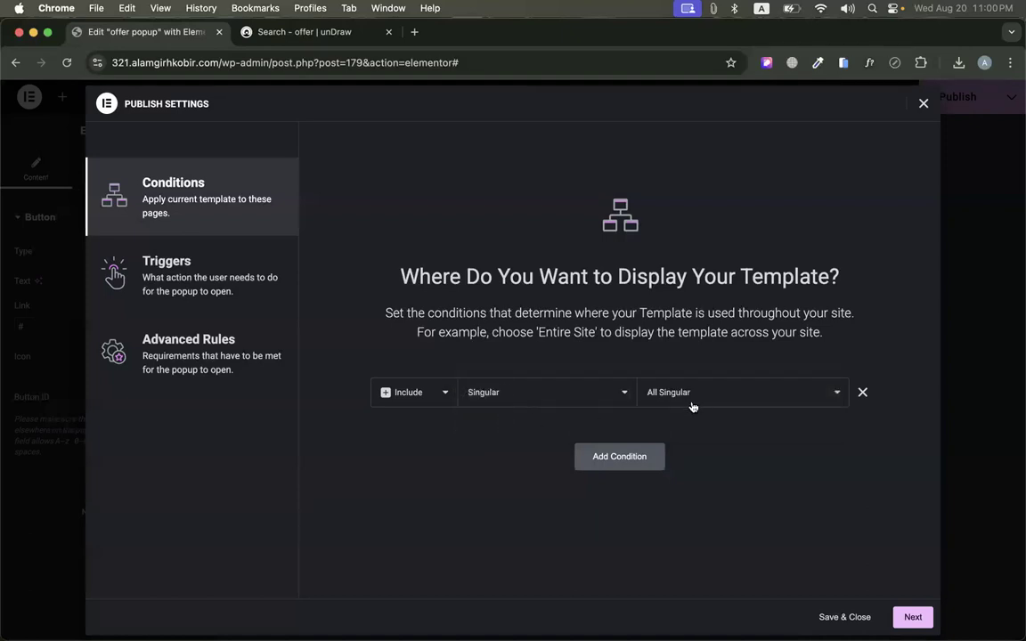
{"action": "left_click", "coordinate": [693, 398]}
{"action": "left_click", "coordinate": [681, 533]}
{"action": "left_click", "coordinate": [767, 396]}
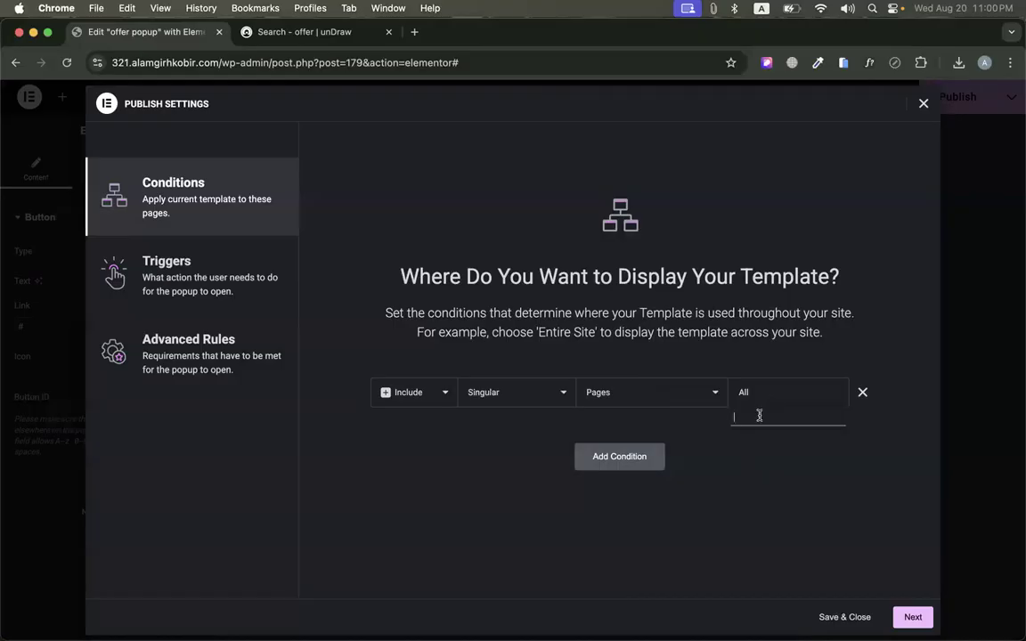
{"action": "type", "text": "home"}
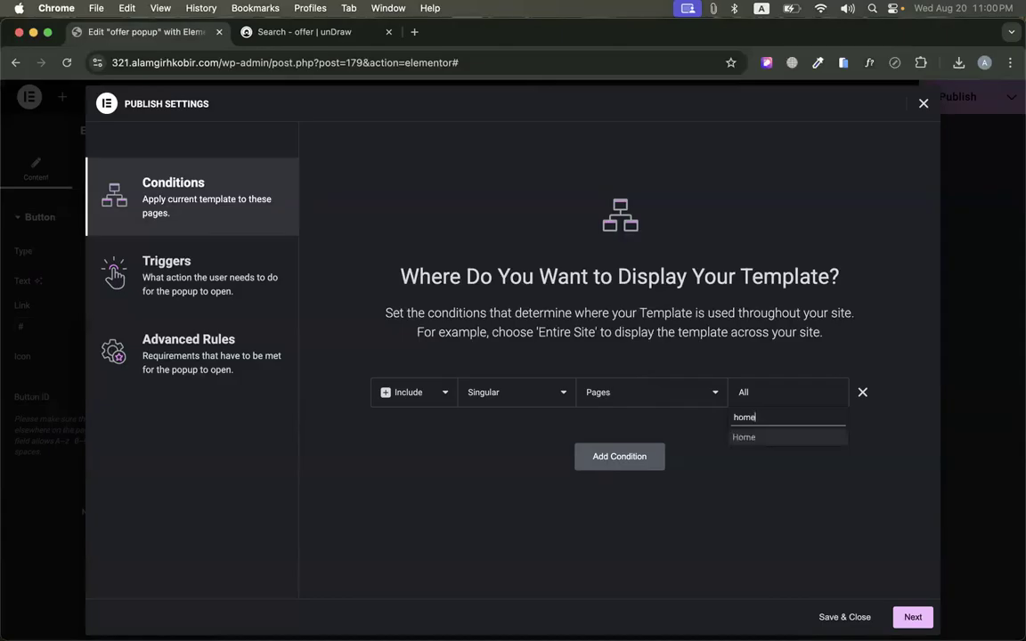
{"action": "left_click", "coordinate": [769, 437]}
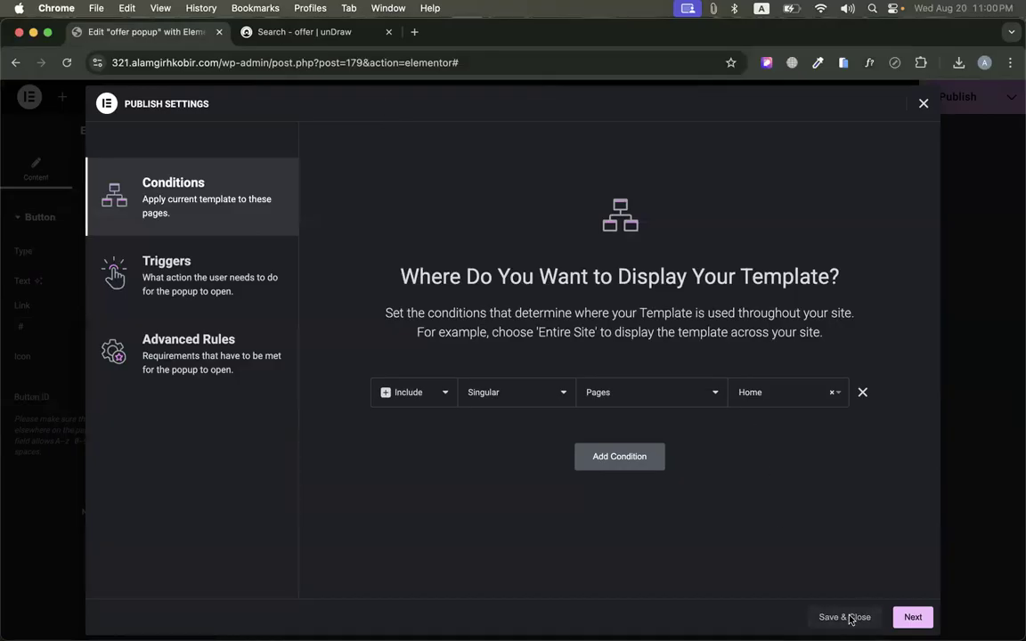
Enable the On Page Load trigger with a 5-second delay, skip the advanced rules, and save the publish settings
{"action": "left_click", "coordinate": [910, 616]}
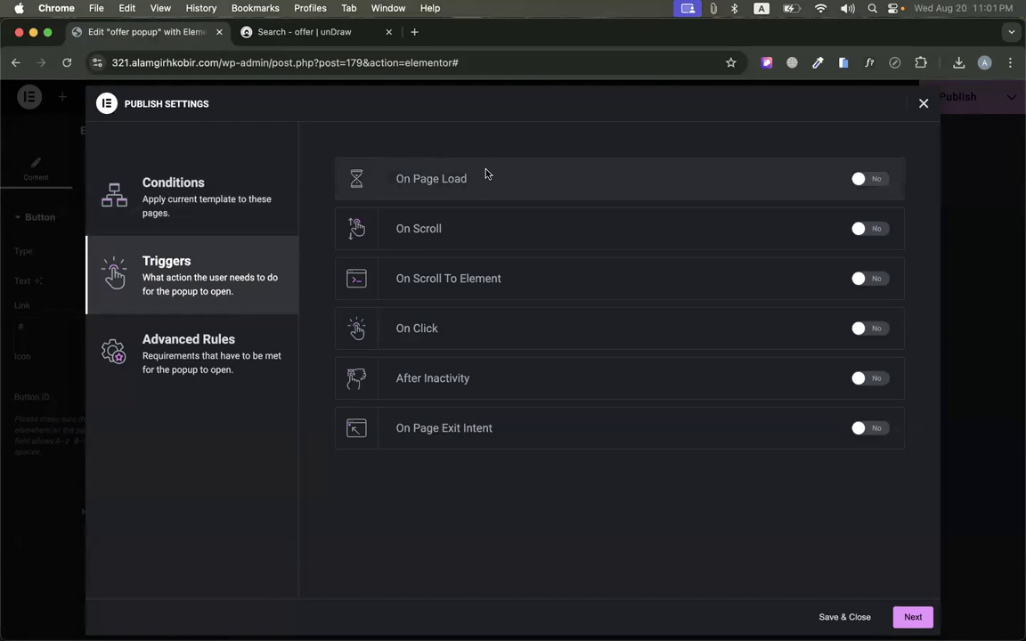
{"action": "left_click", "coordinate": [872, 180]}
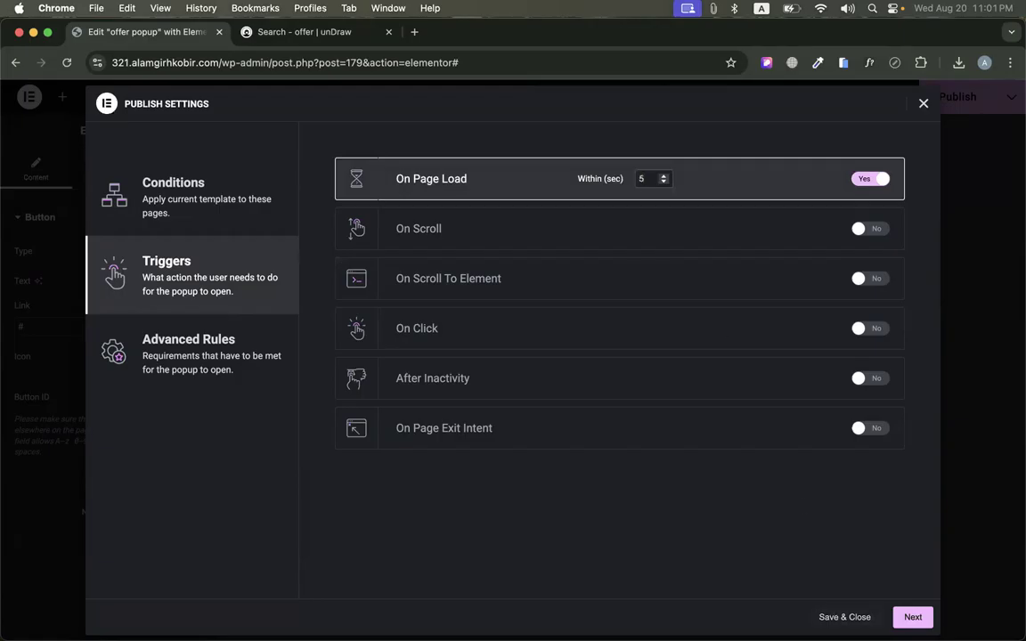
{"action": "left_click", "coordinate": [908, 617]}
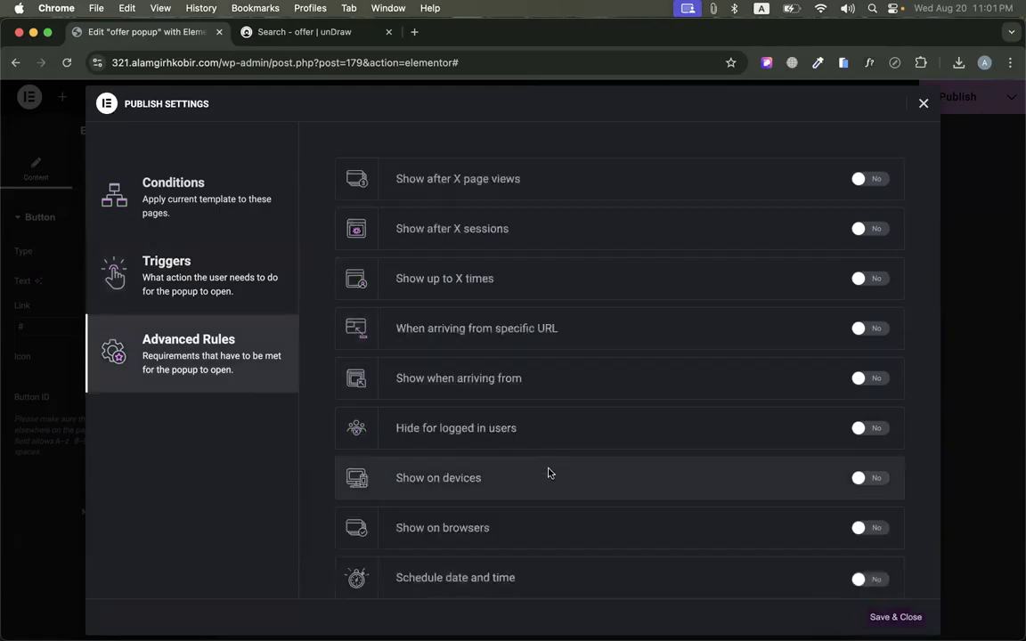
{"action": "scroll", "coordinate": [547, 474], "scroll_direction": "down", "scroll_amount": 2}
{"action": "left_click", "coordinate": [894, 617]}
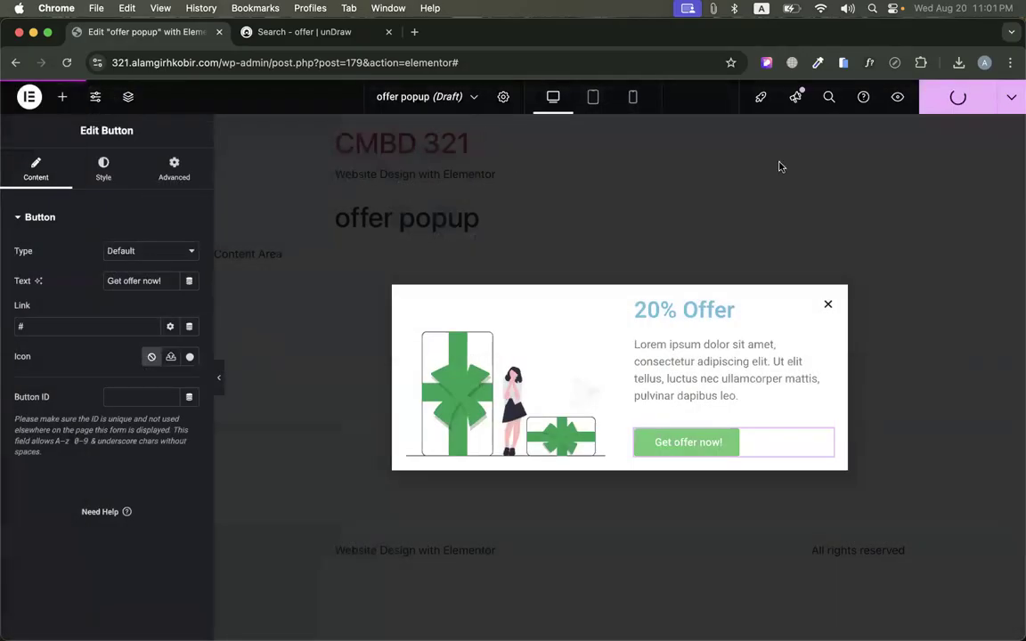
Load 321.alamgirhkobir.com in the unDraw browser tab to check the page-load popup, and close the popup
{"action": "left_click", "coordinate": [311, 36]}
{"action": "key", "text": "ctrl+shift+Tab"}
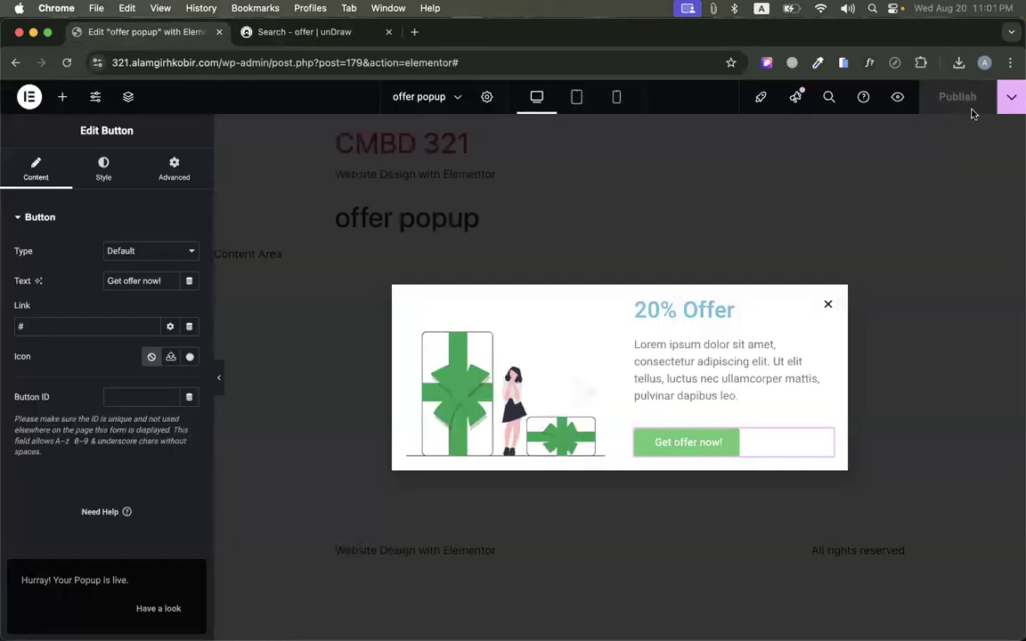
{"action": "left_click", "coordinate": [294, 9]}
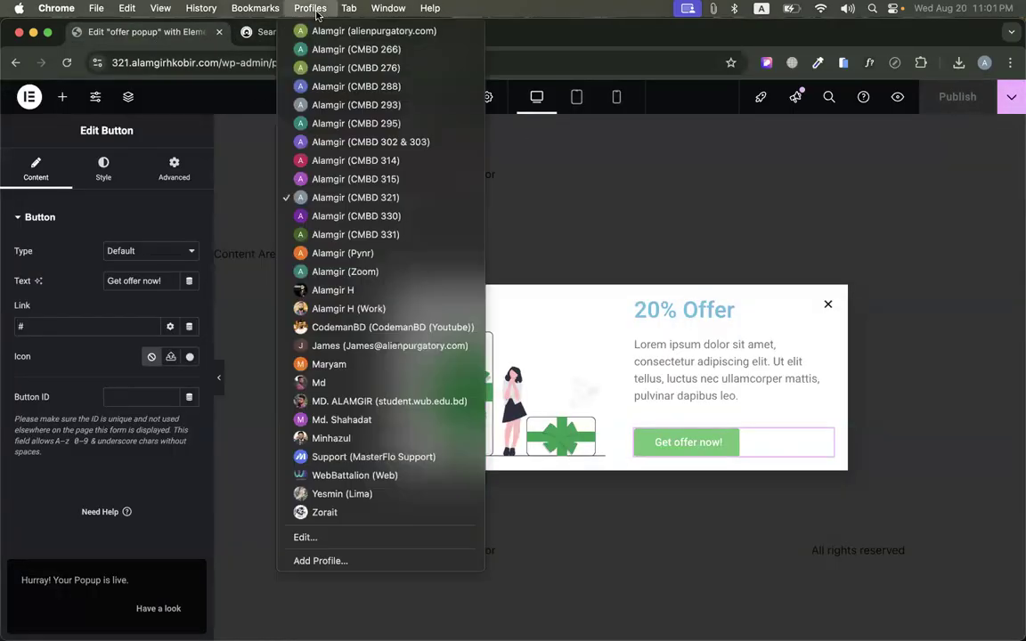
{"action": "left_click", "coordinate": [263, 37]}
{"action": "left_click", "coordinate": [264, 64]}
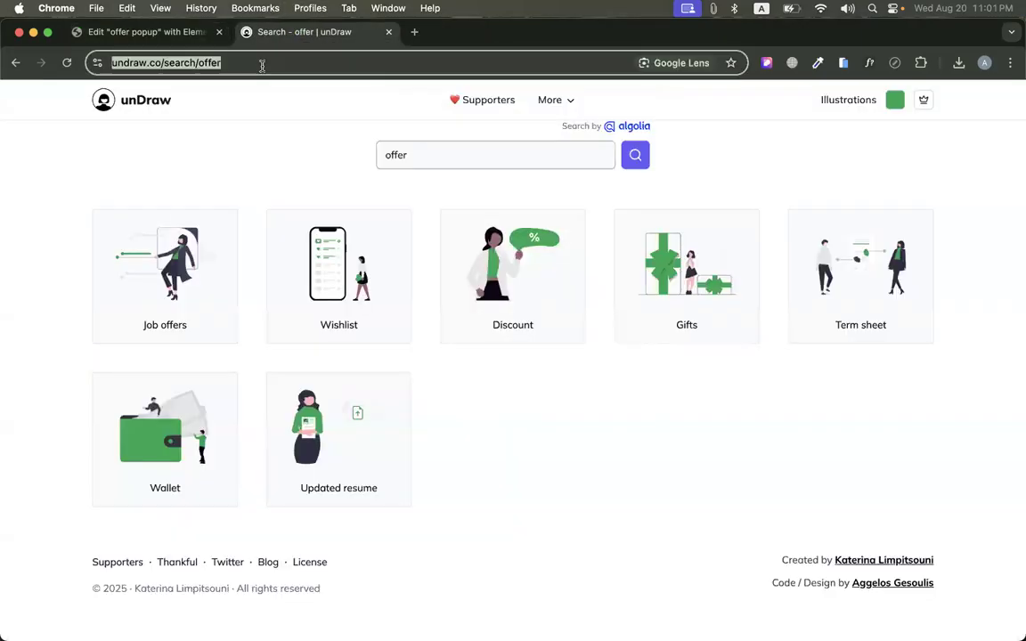
{"action": "type", "text": "321"}
{"action": "key", "text": "Right"}
{"action": "key", "text": "BackSpace"}
{"action": "key", "text": "BackSpace"}
{"action": "key", "text": "BackSpace"}
{"action": "key", "text": "BackSpace"}
{"action": "key", "text": "BackSpace"}
{"action": "key", "text": "BackSpace"}
{"action": "key", "text": "BackSpace"}
{"action": "key", "text": "BackSpace"}
{"action": "key", "text": "BackSpace"}
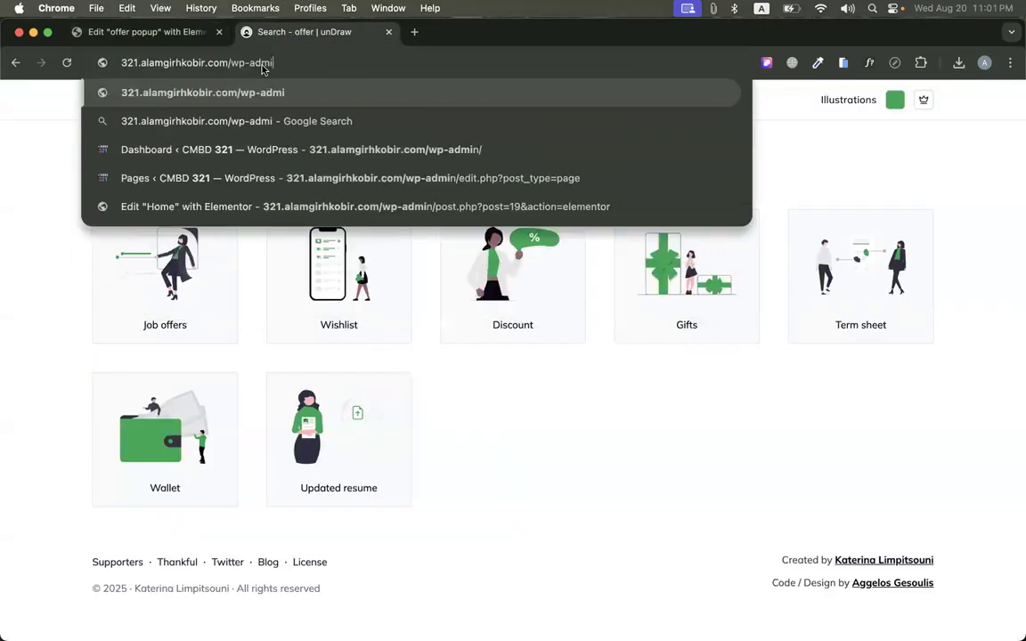
{"action": "key", "text": "Return"}
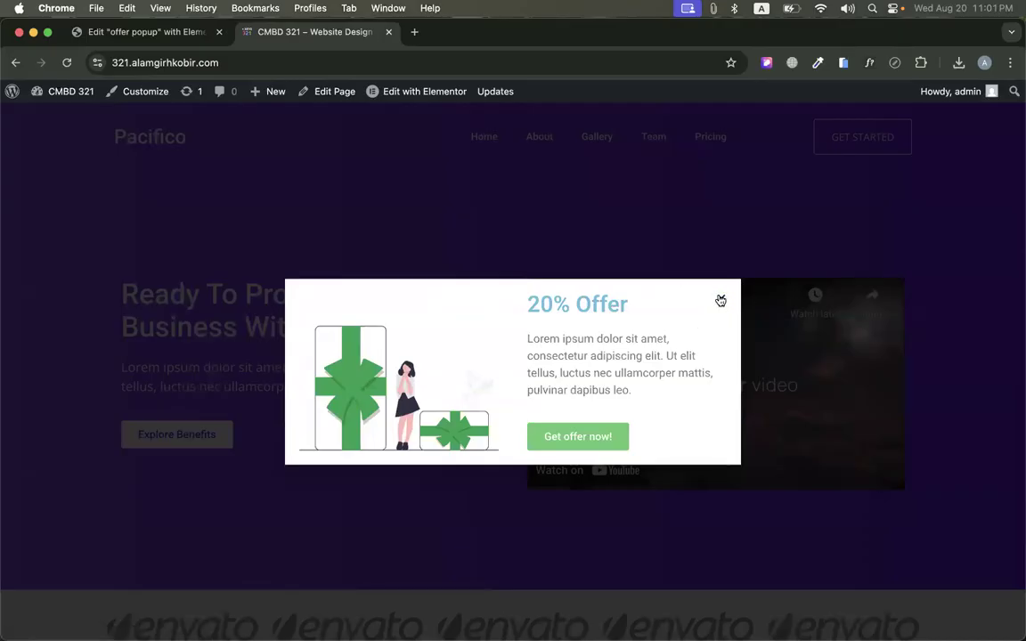
{"action": "left_click", "coordinate": [768, 289]}
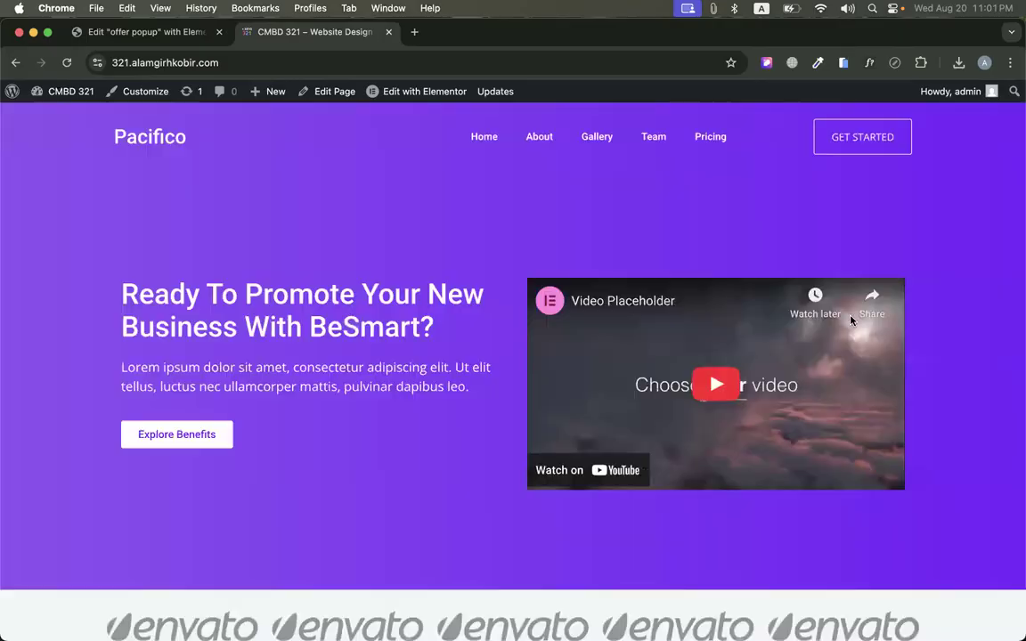
Return to the popup editor, open the gift illustration's style settings and publish the popup again
{"action": "left_click", "coordinate": [102, 34]}
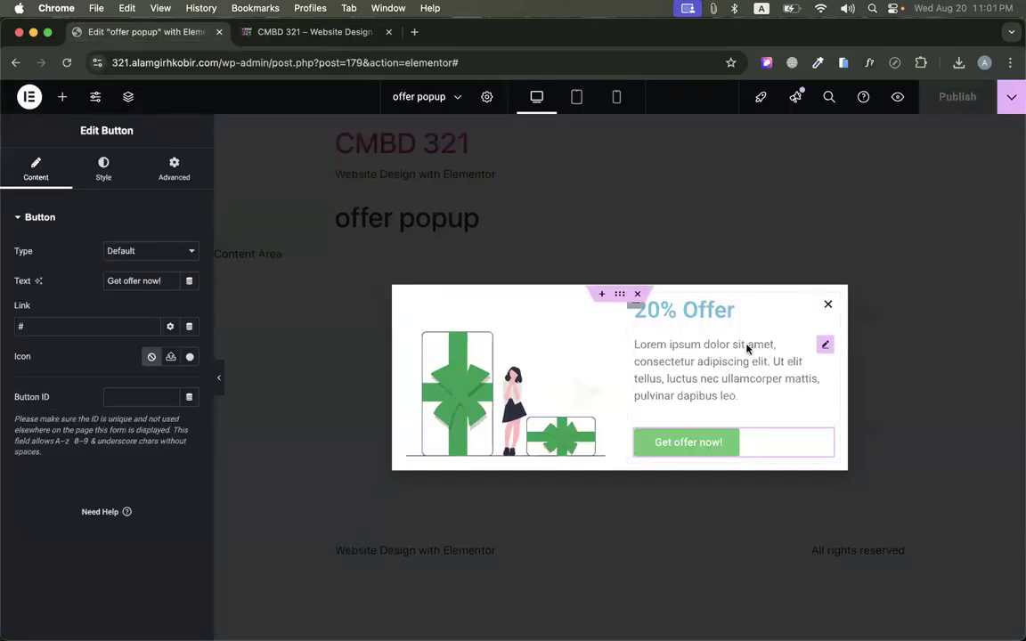
{"action": "left_click", "coordinate": [552, 383]}
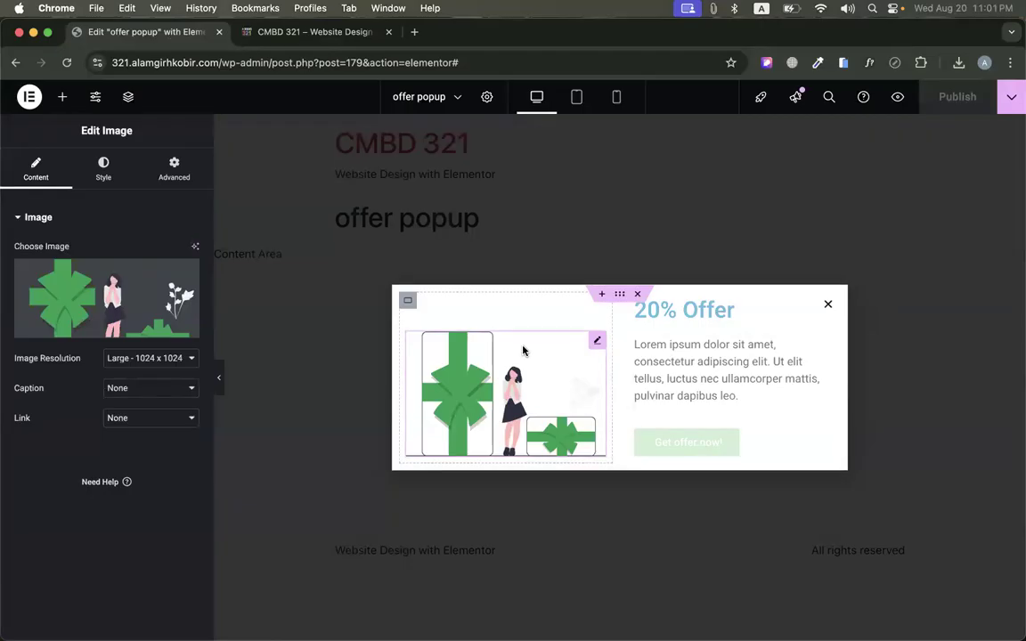
{"action": "left_click", "coordinate": [96, 173]}
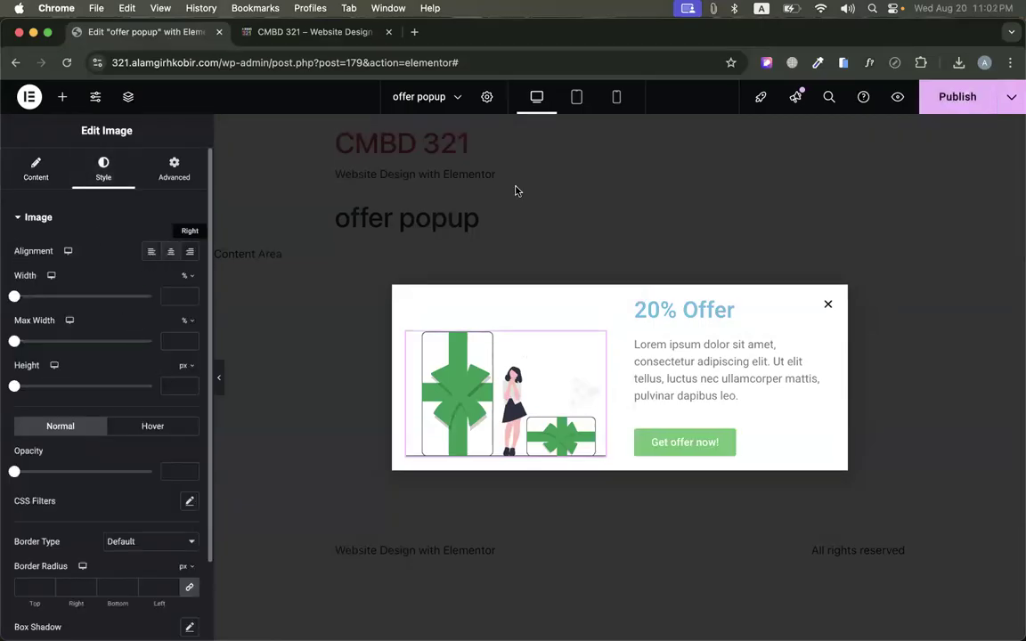
{"action": "left_click", "coordinate": [957, 102]}
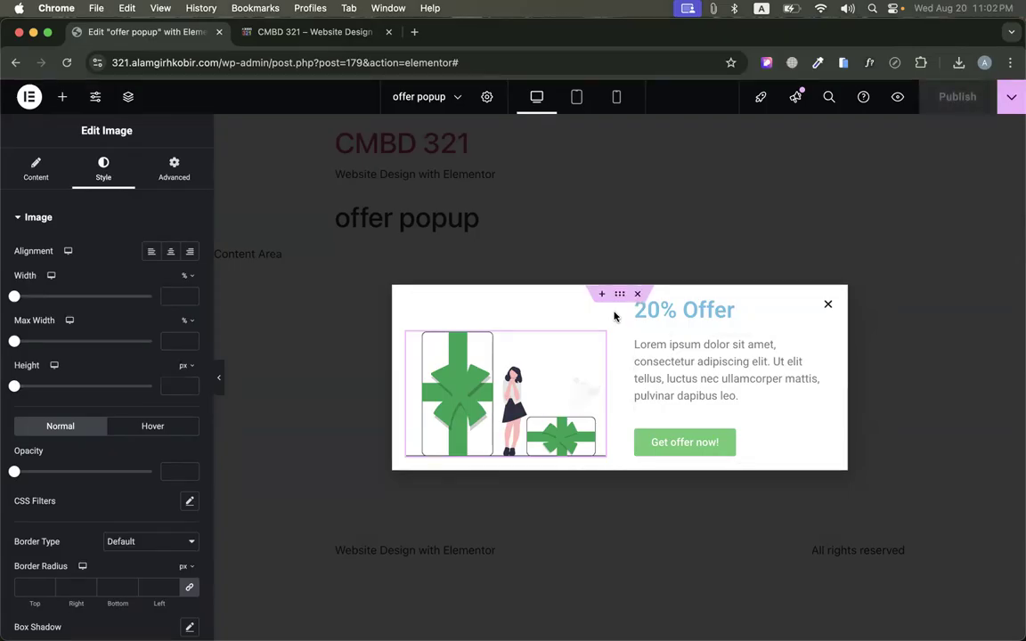
Replace the On Page Load trigger with On Scroll, direction Down within 50%, and save the publish settings
{"action": "left_click", "coordinate": [1011, 96]}
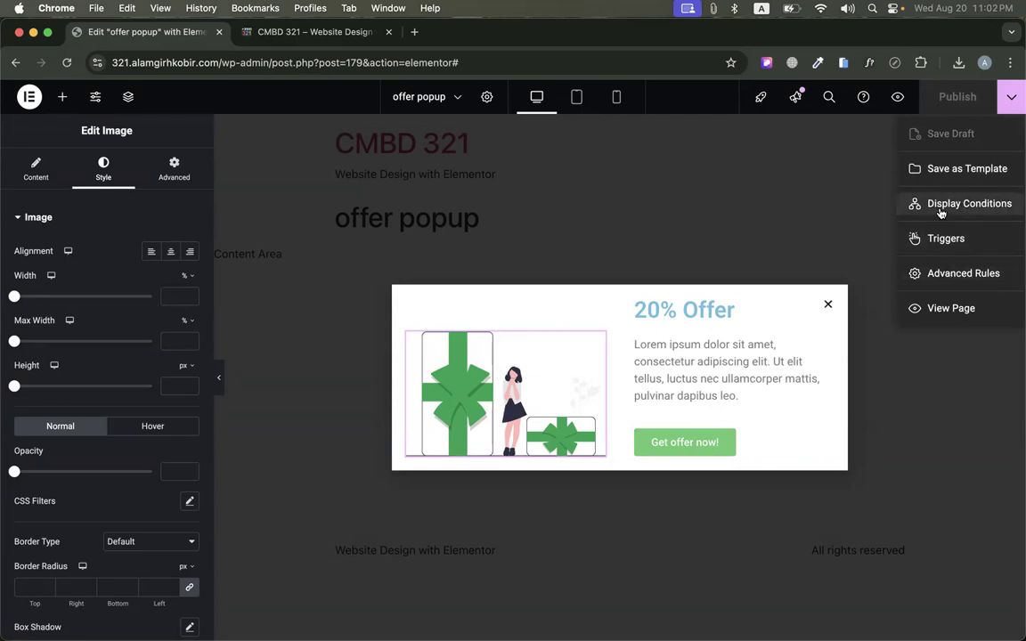
{"action": "left_click", "coordinate": [930, 237]}
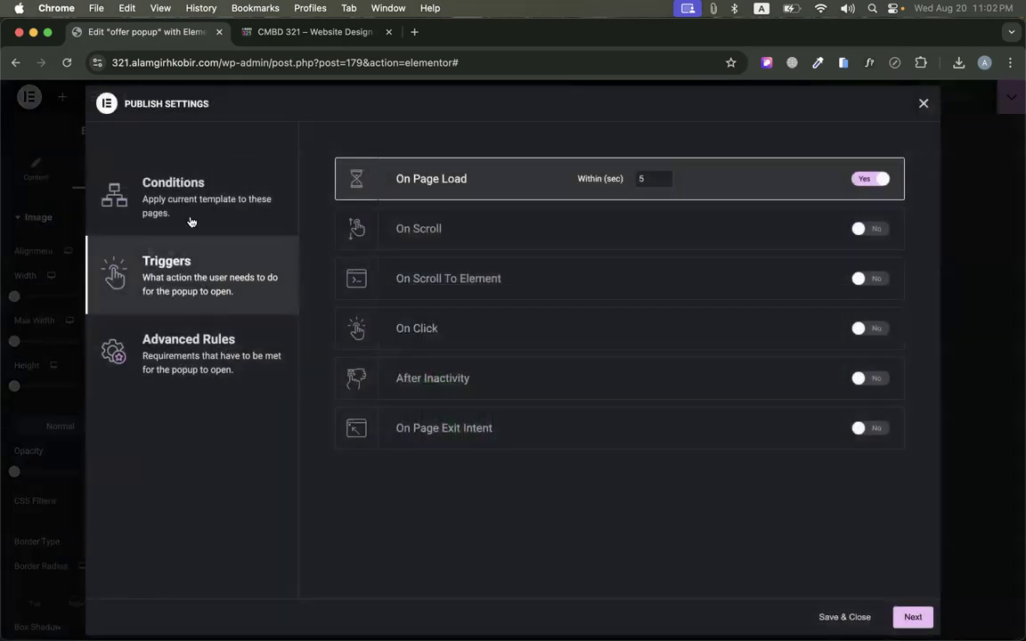
{"action": "left_click", "coordinate": [867, 182]}
{"action": "left_click", "coordinate": [874, 229]}
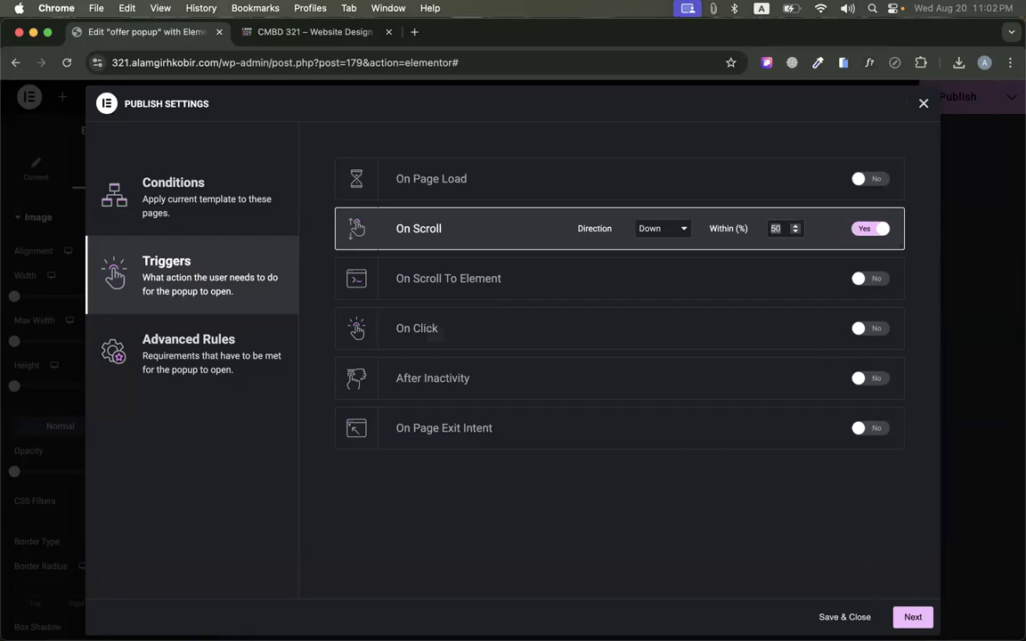
{"action": "left_click", "coordinate": [844, 616]}
Test the scroll trigger by moving down the live home page until the offer popup opens, and close it
{"action": "left_click", "coordinate": [240, 39]}
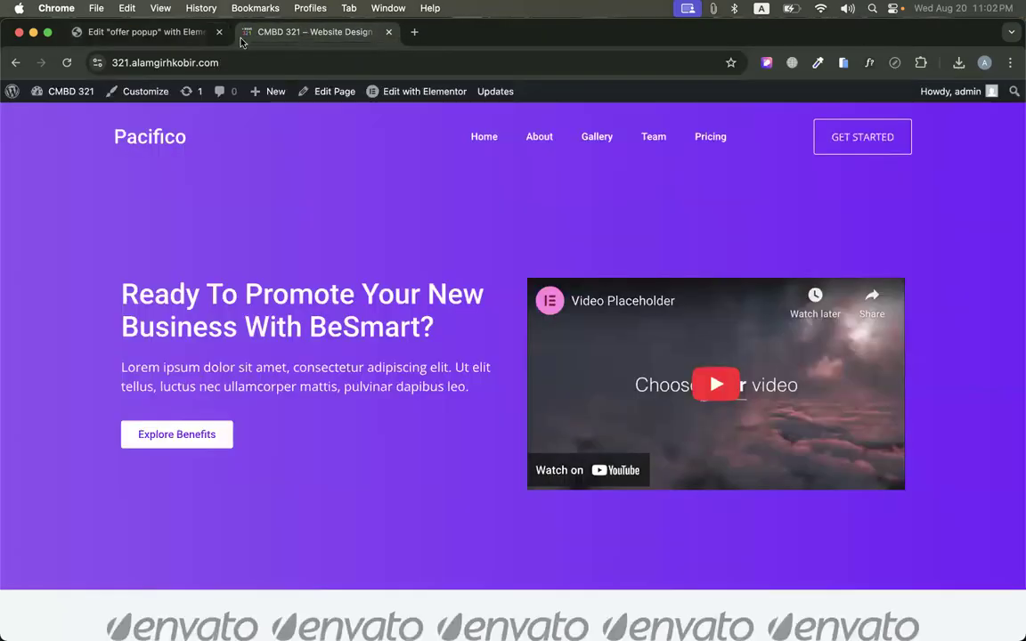
{"action": "left_click", "coordinate": [212, 32]}
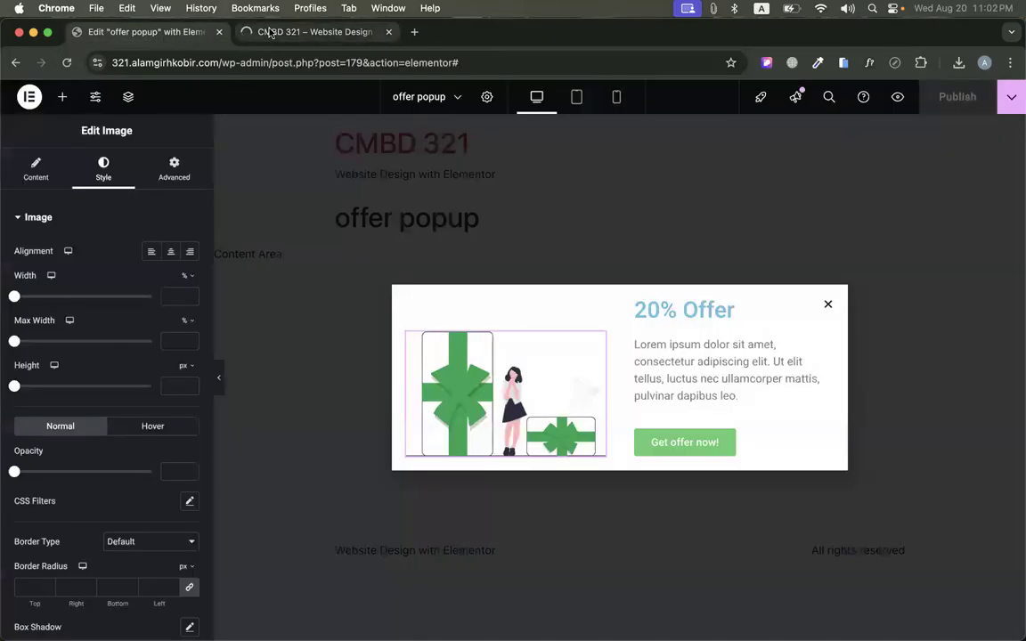
{"action": "left_click", "coordinate": [269, 33]}
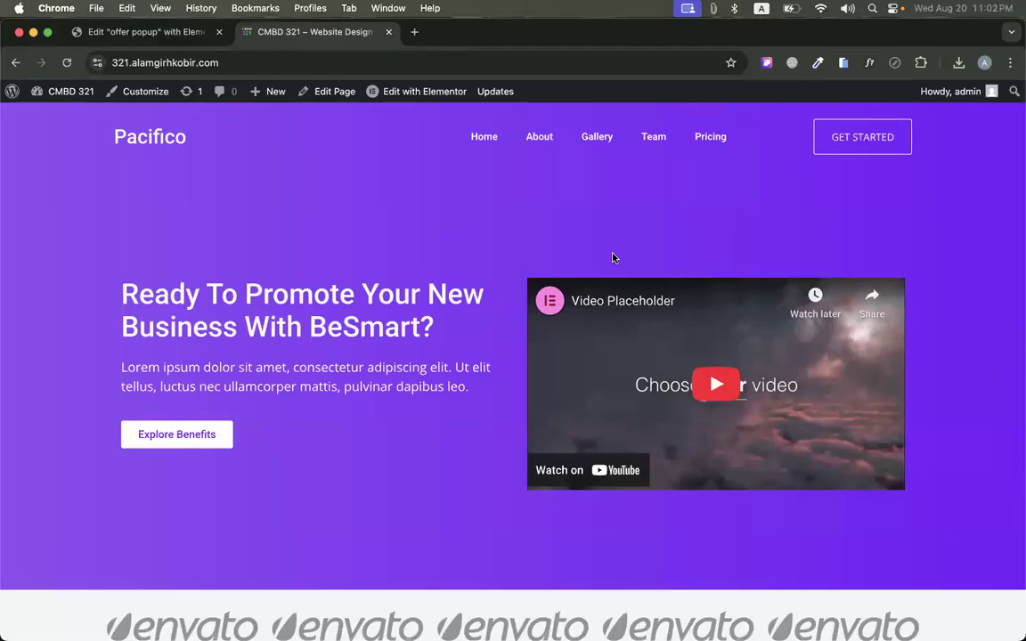
{"action": "scroll", "coordinate": [613, 258], "scroll_direction": "down", "scroll_amount": 6}
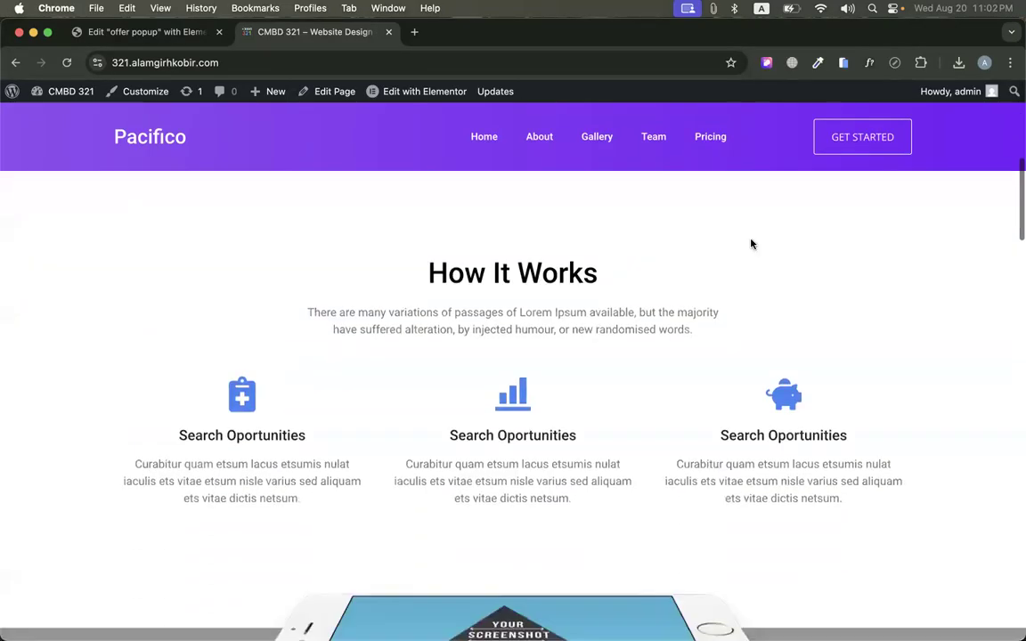
{"action": "scroll", "coordinate": [750, 321], "scroll_direction": "down", "scroll_amount": 4}
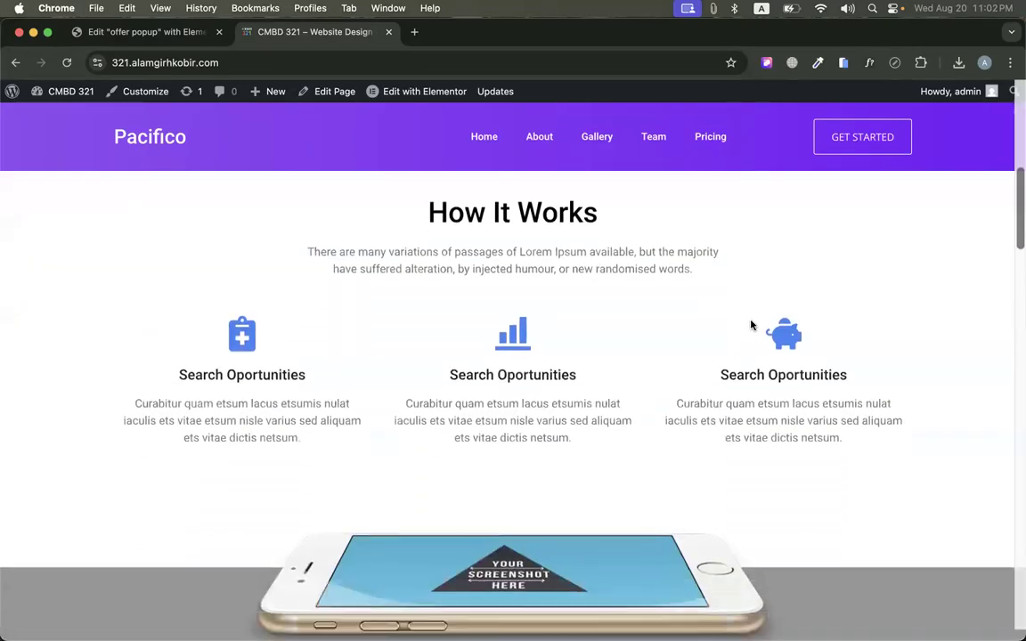
{"action": "scroll", "coordinate": [751, 321], "scroll_direction": "down", "scroll_amount": 6}
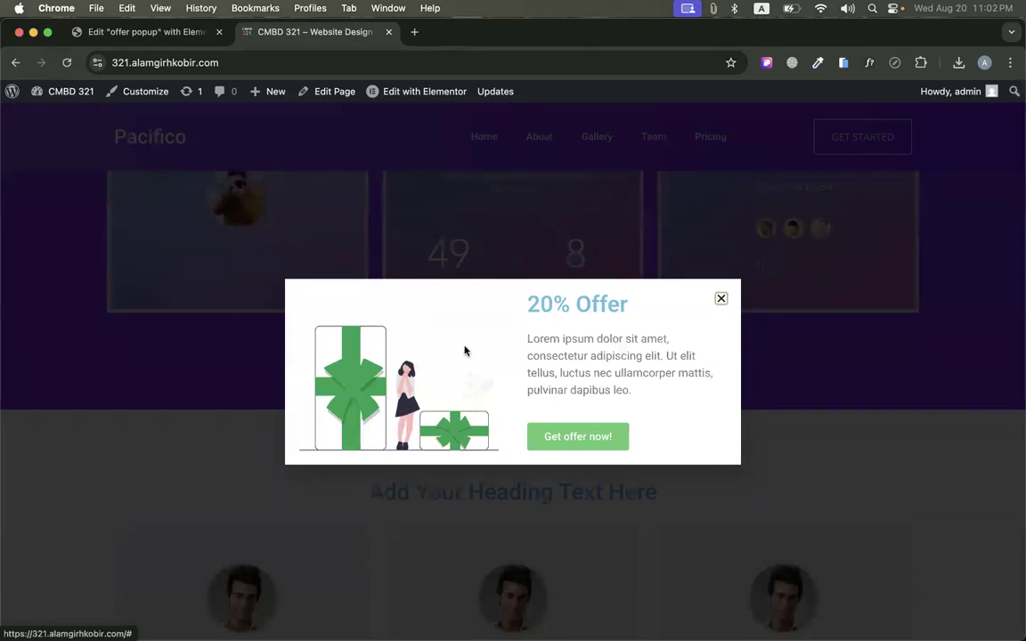
{"action": "left_click", "coordinate": [721, 298]}
In the popup's trigger settings, disable On Scroll and enable On Scroll To Element
{"action": "left_click", "coordinate": [189, 27]}
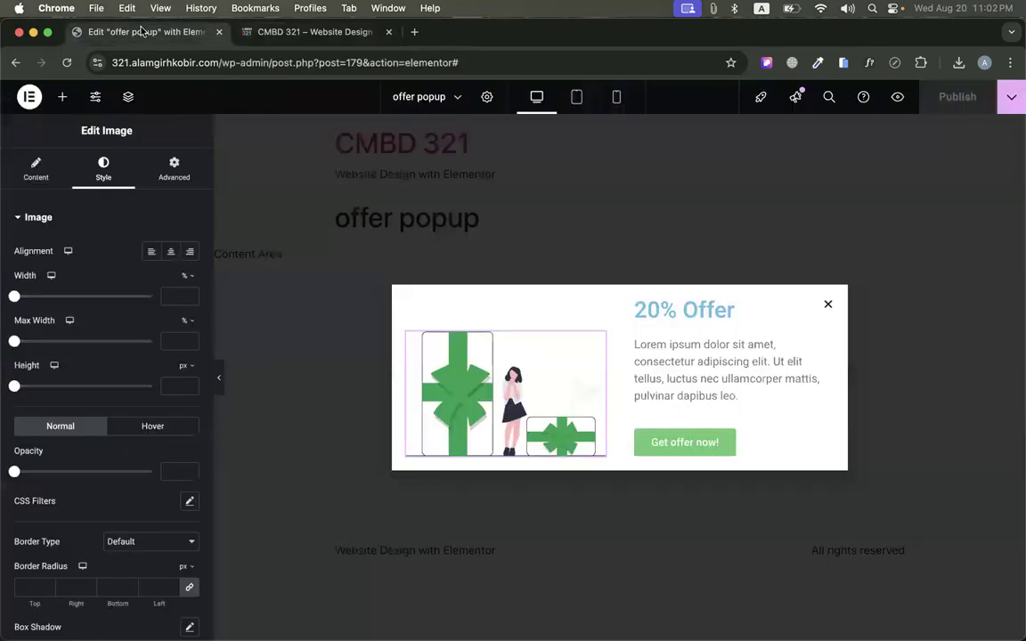
{"action": "left_click", "coordinate": [1011, 97]}
{"action": "left_click", "coordinate": [904, 236]}
{"action": "left_click", "coordinate": [870, 229]}
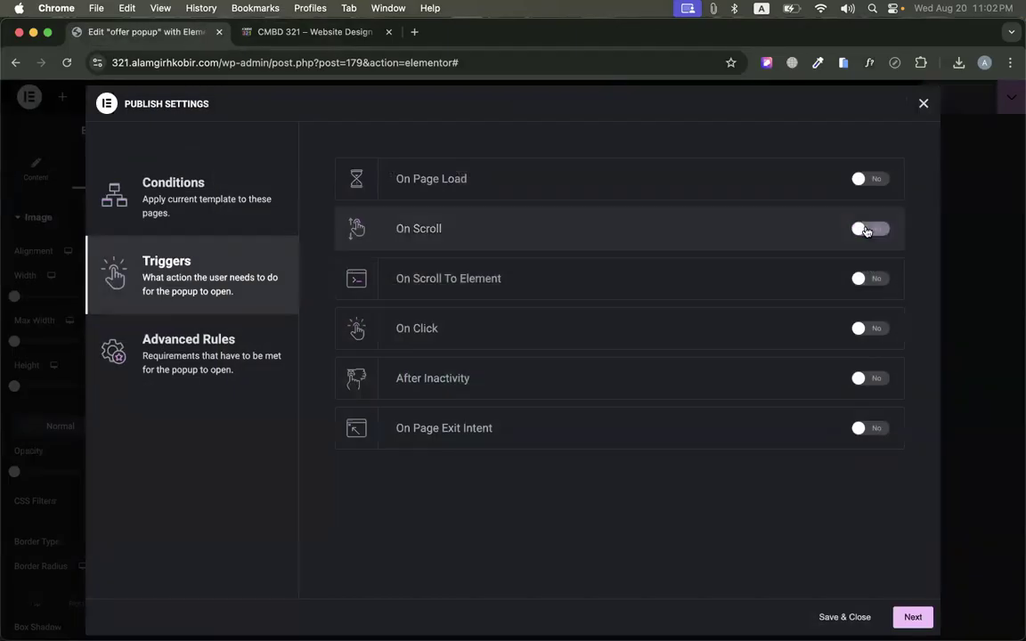
{"action": "left_click", "coordinate": [871, 279]}
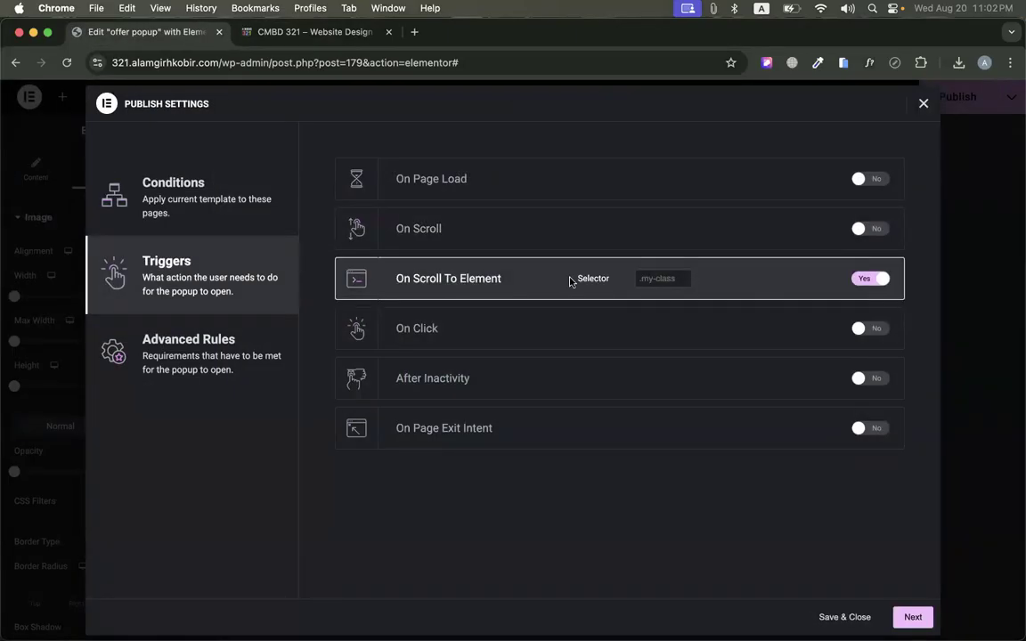
Look through the live home page for the pricing section as a scroll target and return to the popup's trigger settings
{"action": "scroll", "coordinate": [580, 374], "scroll_direction": "down", "scroll_amount": 10}
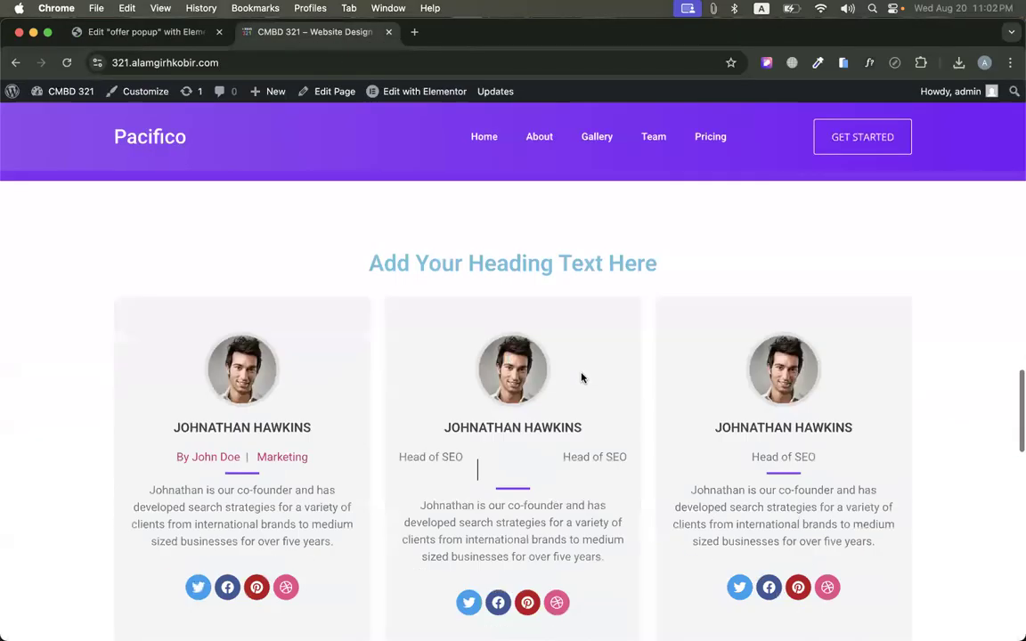
{"action": "scroll", "coordinate": [724, 403], "scroll_direction": "down", "scroll_amount": 3}
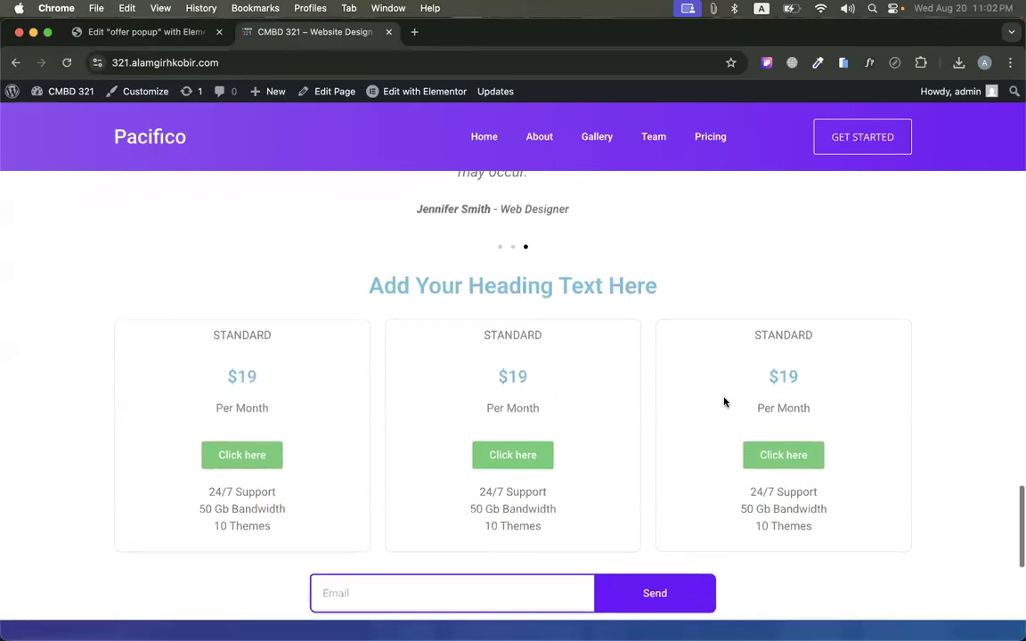
{"action": "scroll", "coordinate": [498, 338], "scroll_direction": "down", "scroll_amount": 3}
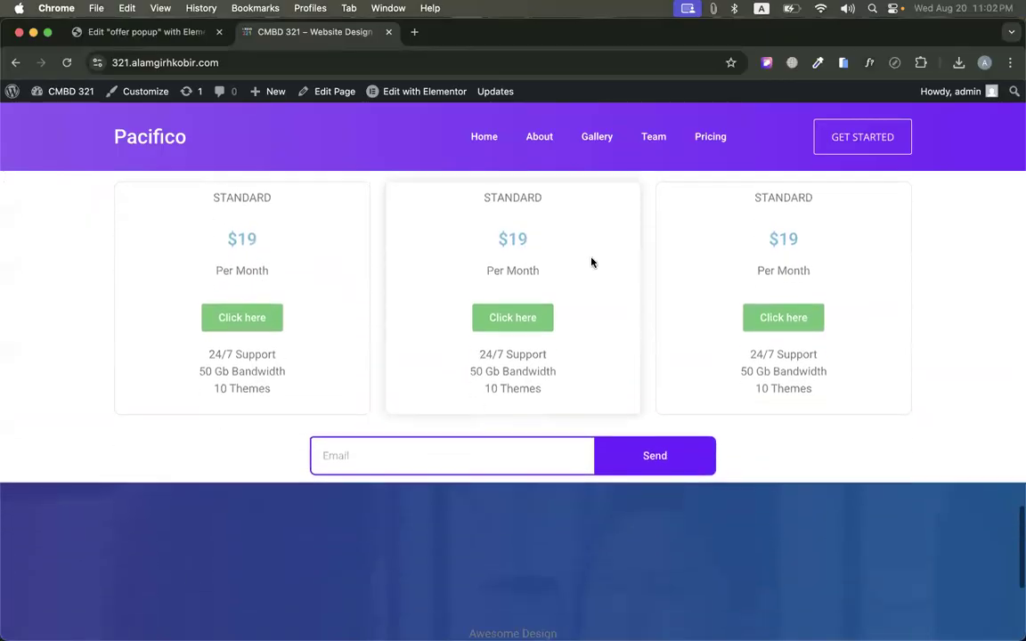
{"action": "scroll", "coordinate": [750, 294], "scroll_direction": "up", "scroll_amount": 2}
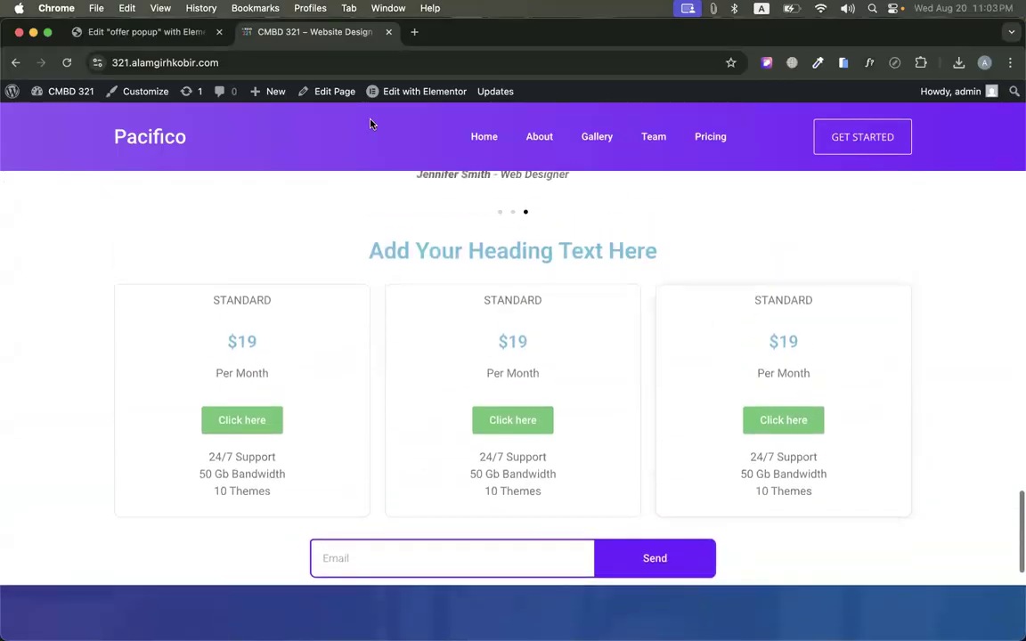
{"action": "left_click", "coordinate": [142, 31]}
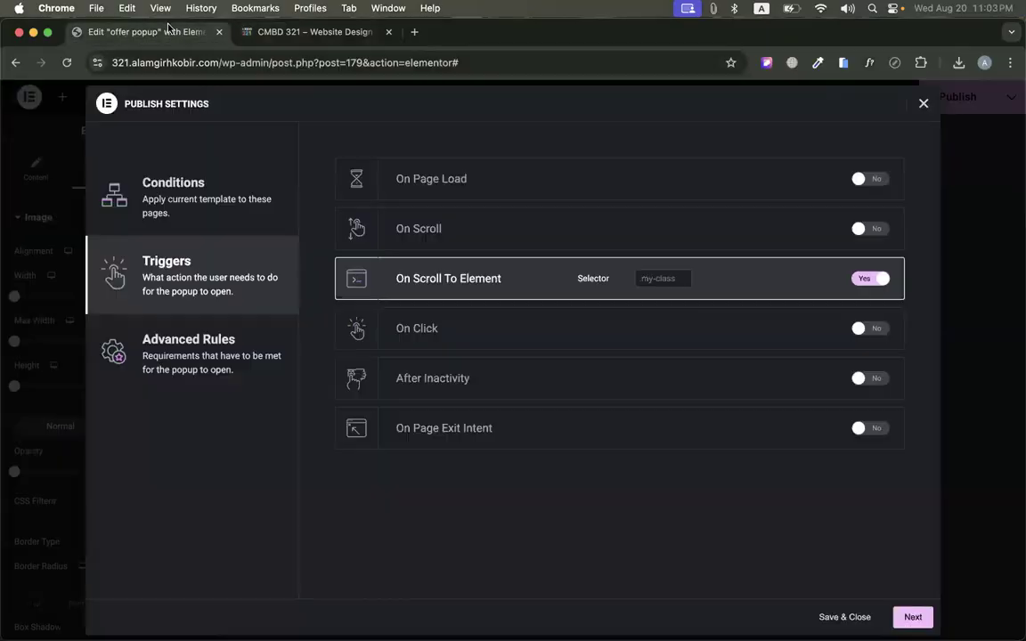
Open the Home page in the Elementor editor and show the advanced settings of the pricing section's container
{"action": "left_click", "coordinate": [350, 35]}
{"action": "key", "text": "super+r"}
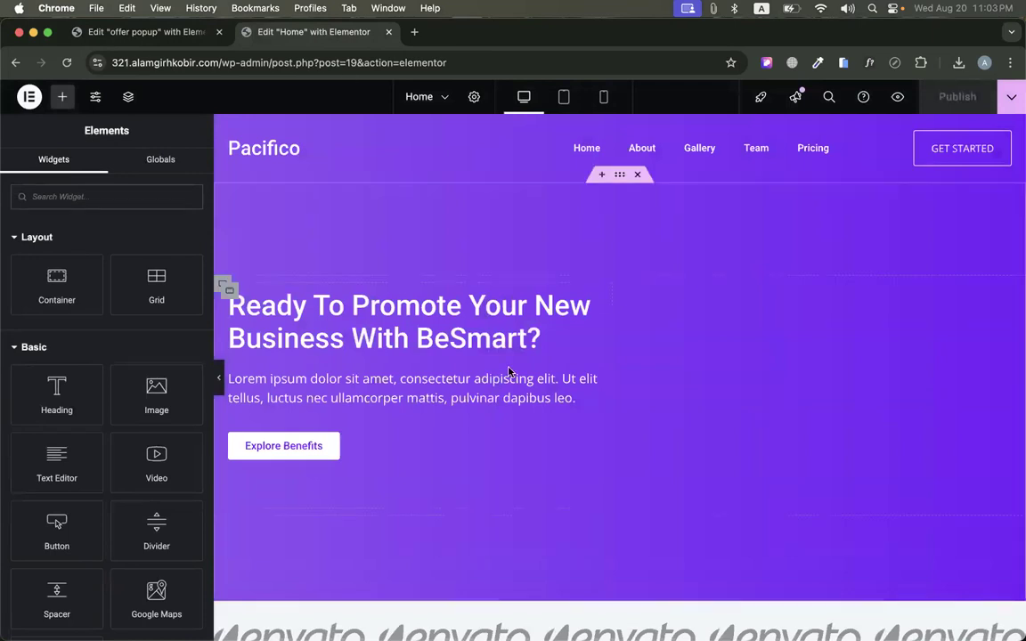
{"action": "scroll", "coordinate": [513, 373], "scroll_direction": "down", "scroll_amount": 5}
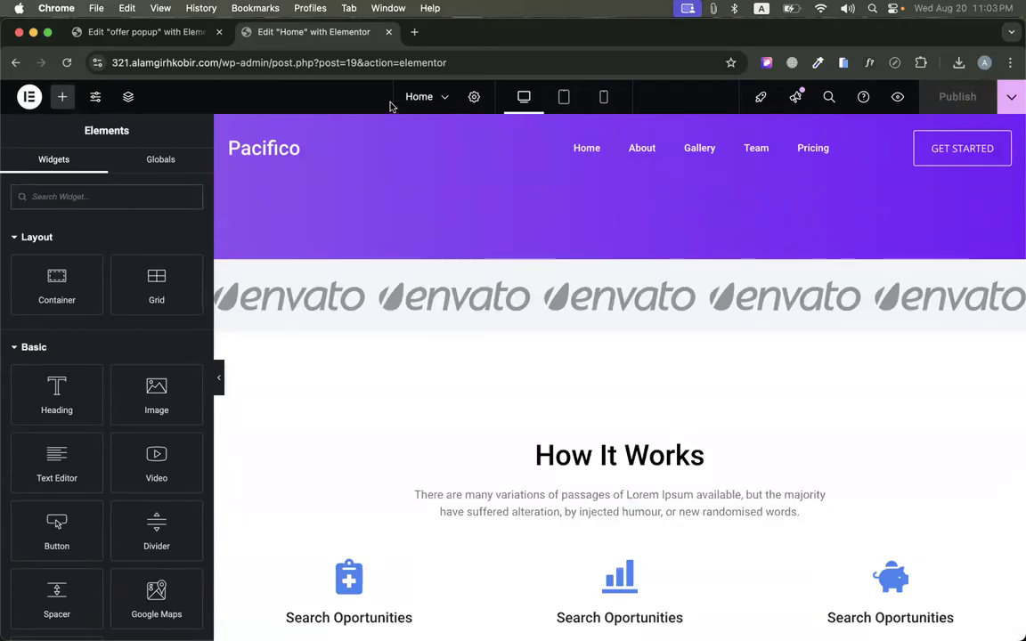
{"action": "scroll", "coordinate": [572, 334], "scroll_direction": "down", "scroll_amount": 15}
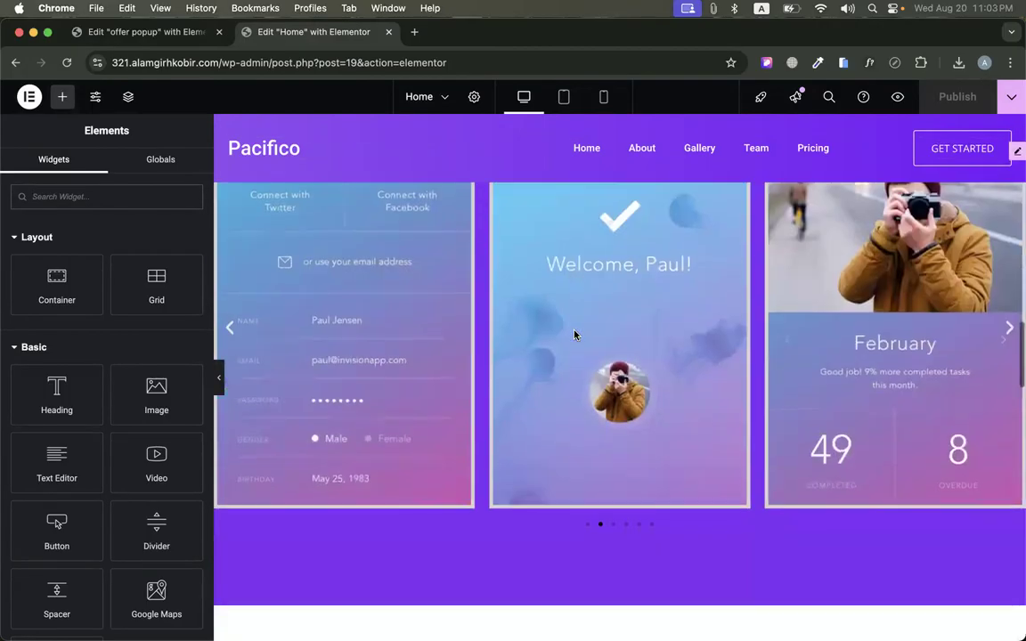
{"action": "scroll", "coordinate": [574, 335], "scroll_direction": "down", "scroll_amount": 15}
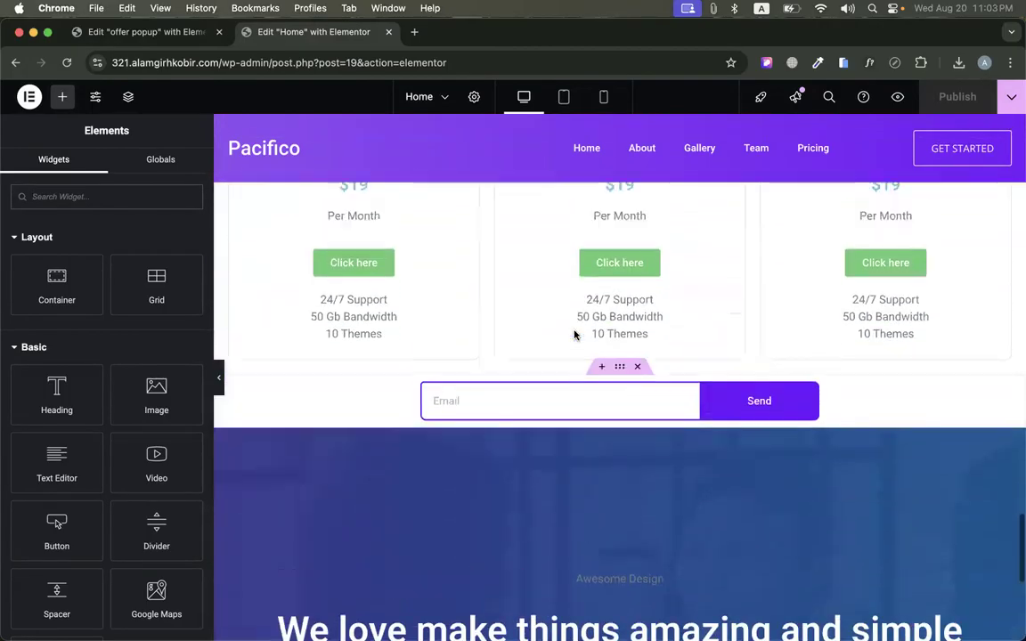
{"action": "scroll", "coordinate": [574, 334], "scroll_direction": "up", "scroll_amount": 4}
{"action": "left_click", "coordinate": [612, 246]}
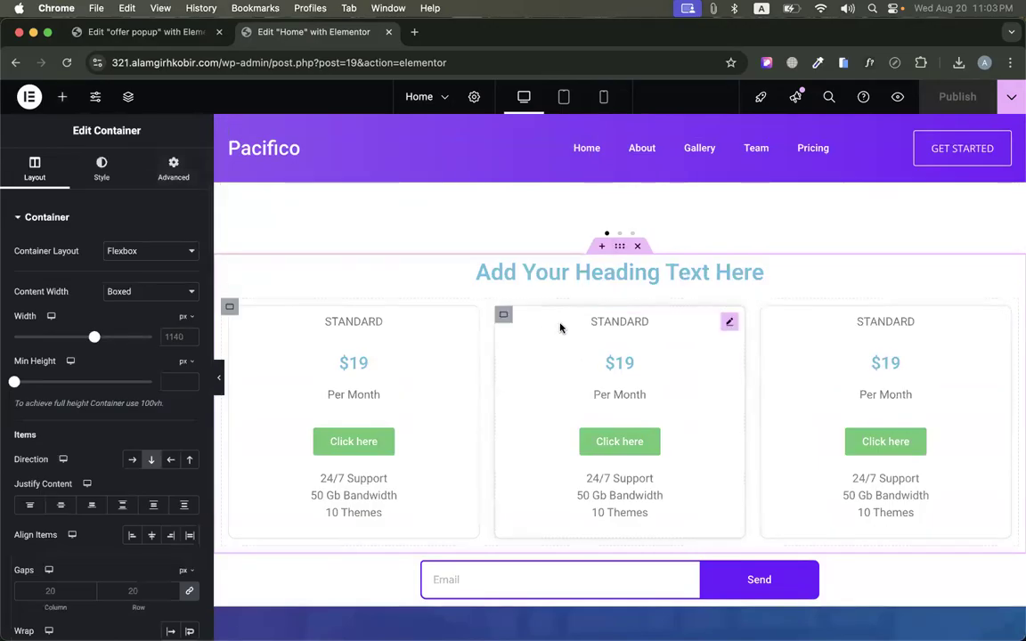
{"action": "left_click", "coordinate": [155, 179]}
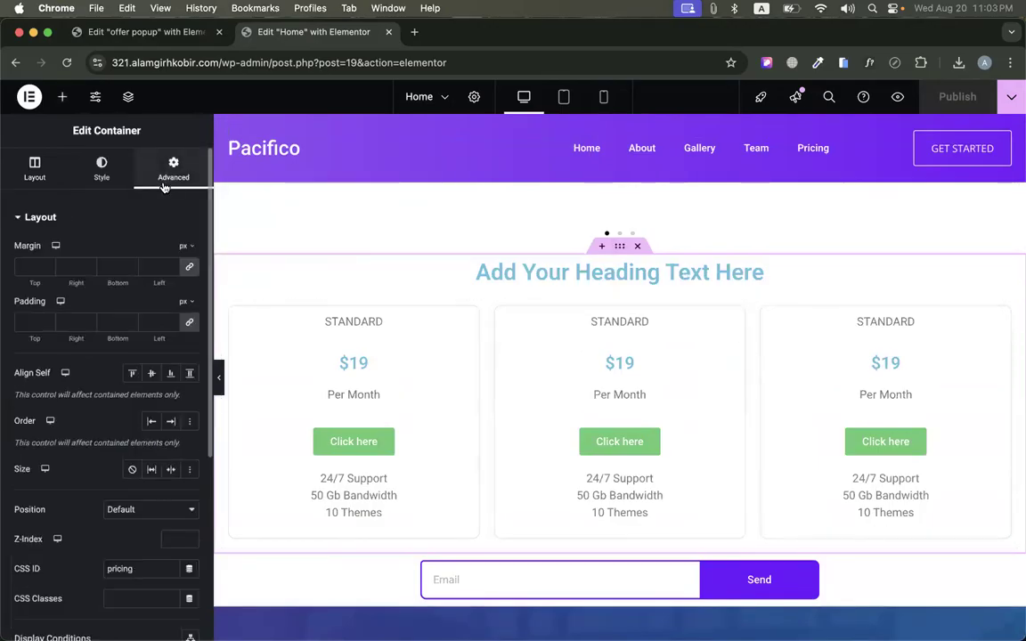
Give the pricing section's container the CSS class price
{"action": "scroll", "coordinate": [92, 463], "scroll_direction": "down", "scroll_amount": 3}
{"action": "left_click_drag", "start_coordinate": [16, 309], "coordinate": [45, 313]}
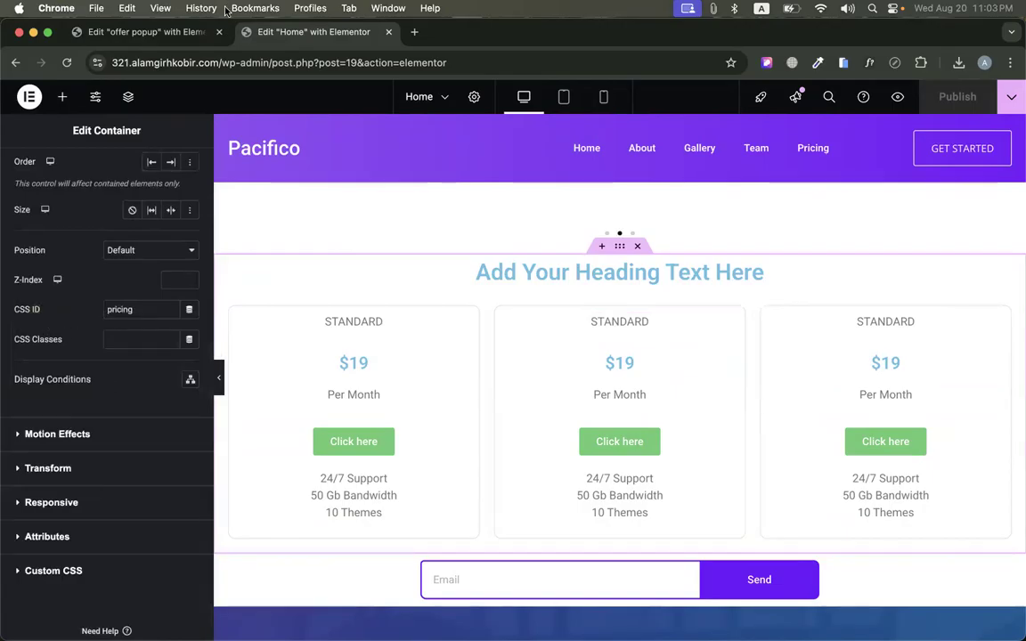
{"action": "left_click", "coordinate": [174, 34]}
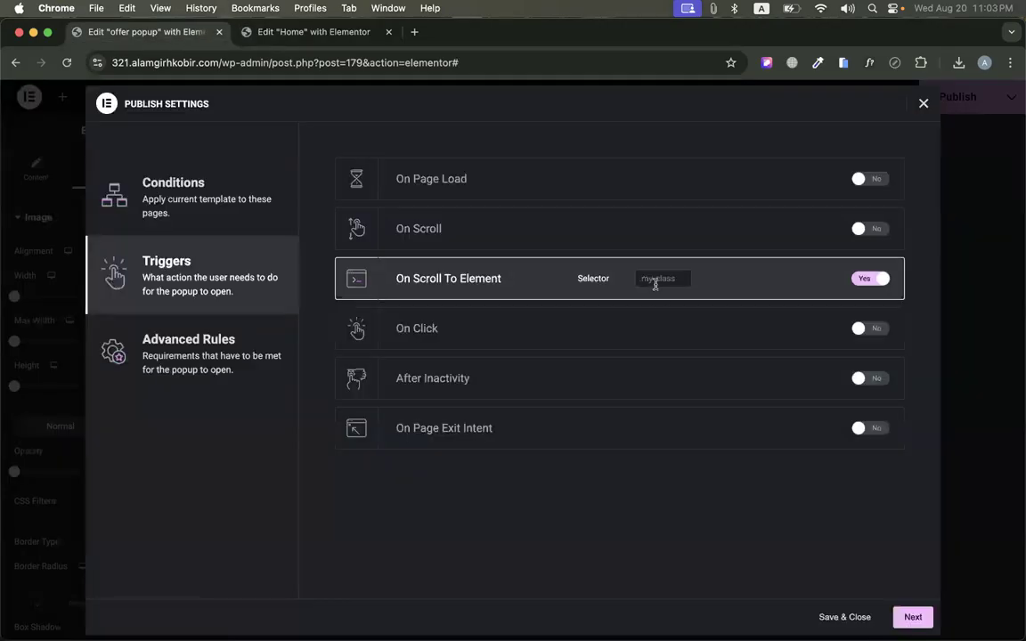
{"action": "left_click", "coordinate": [311, 32]}
{"action": "left_click", "coordinate": [155, 339]}
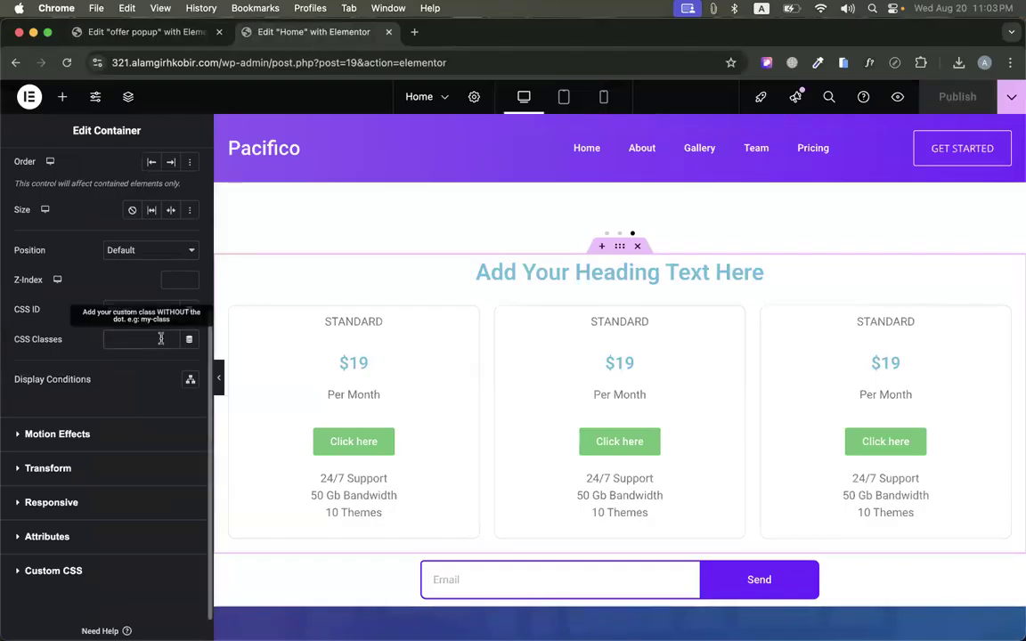
{"action": "type", "text": "jsko"}
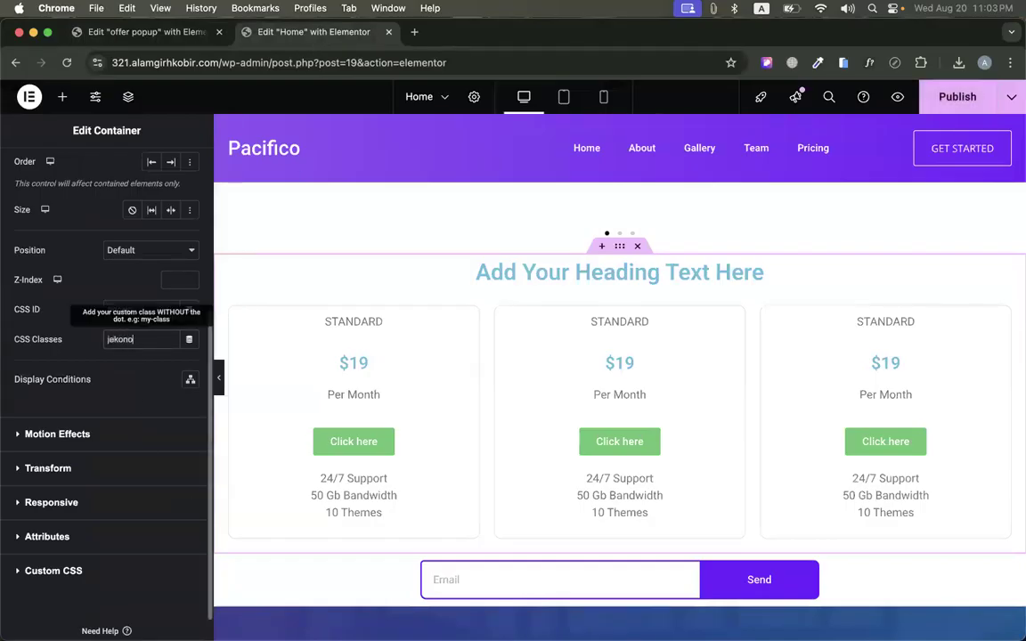
{"action": "key", "text": "super+a"}
{"action": "type", "text": "p"}
{"action": "key", "text": "super+a"}
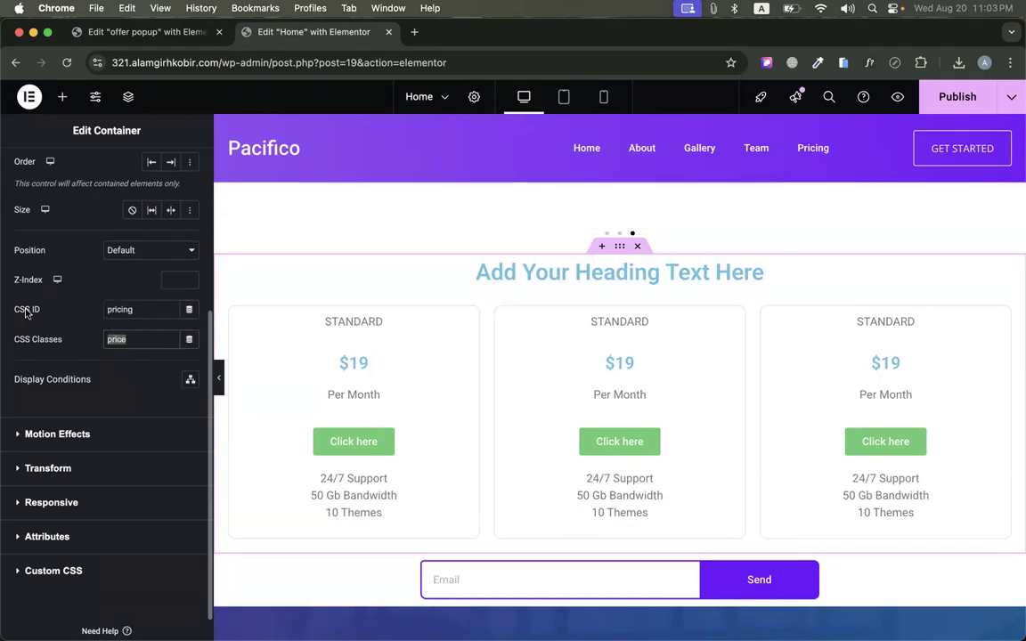
{"action": "left_click", "coordinate": [63, 336]}
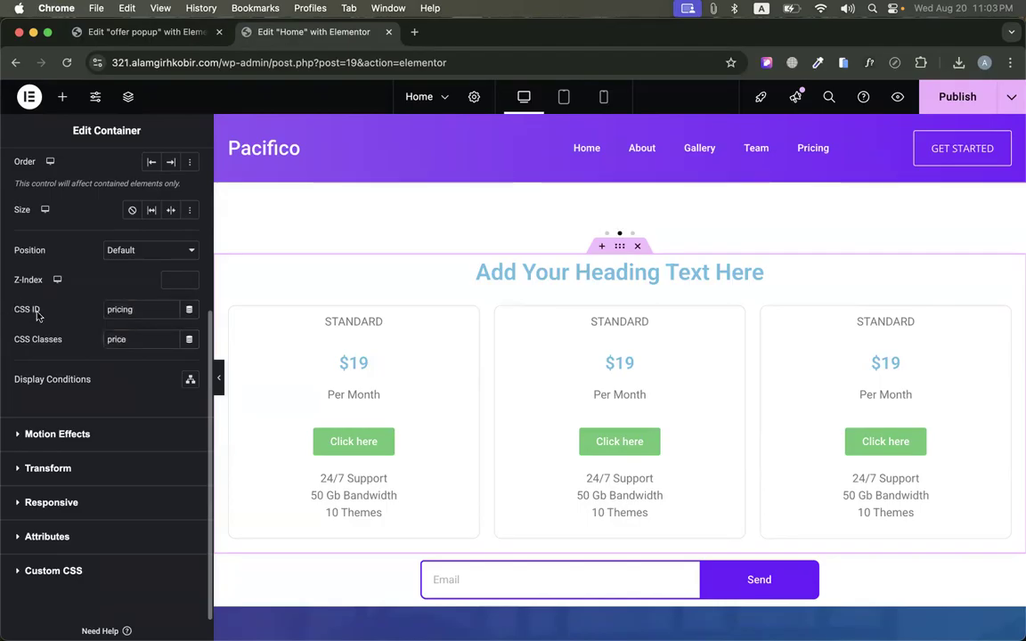
Copy the pricing container's CSS class and enter .price as the On Scroll To Element selector in the popup's trigger settings
{"action": "left_click", "coordinate": [96, 345]}
{"action": "key", "text": "super+c"}
{"action": "left_click", "coordinate": [169, 32]}
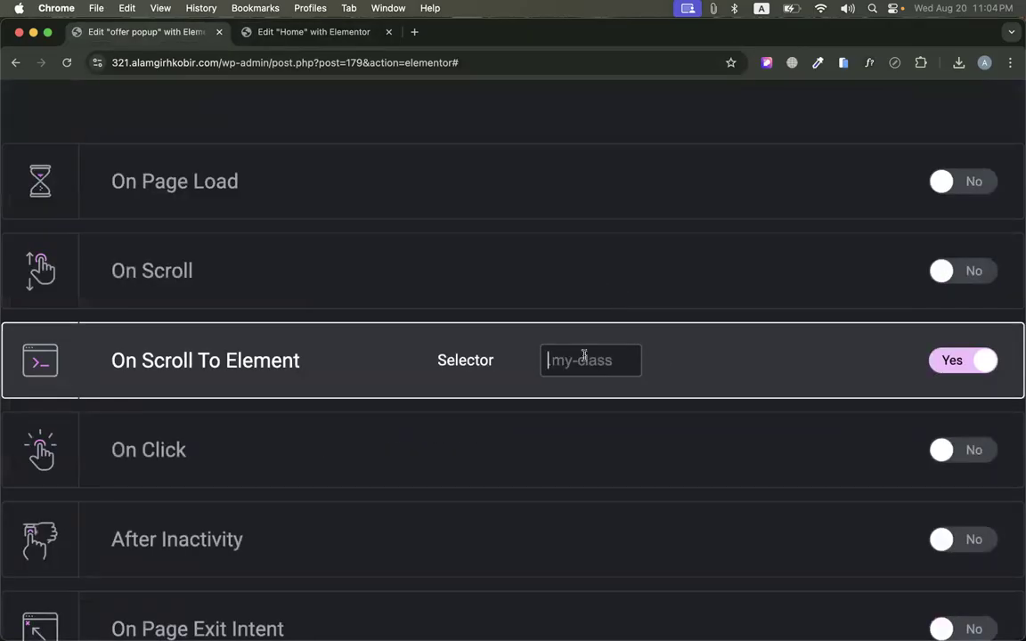
{"action": "left_click", "coordinate": [549, 360]}
{"action": "key", "text": "super+v"}
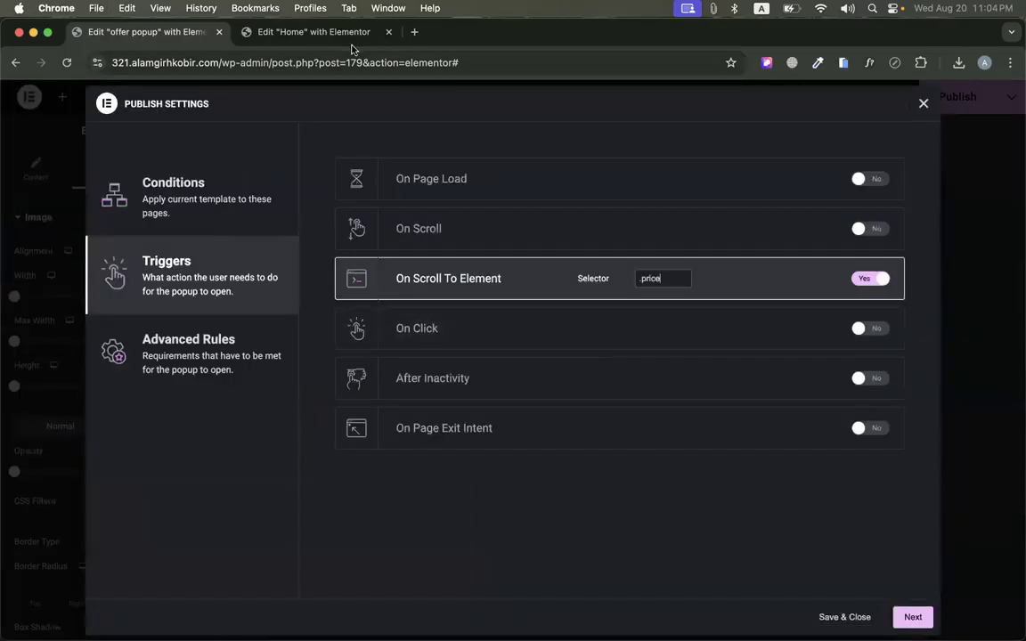
Publish the Home page, open its live view in place of the editor, and save the popup's trigger settings
{"action": "left_click", "coordinate": [307, 31]}
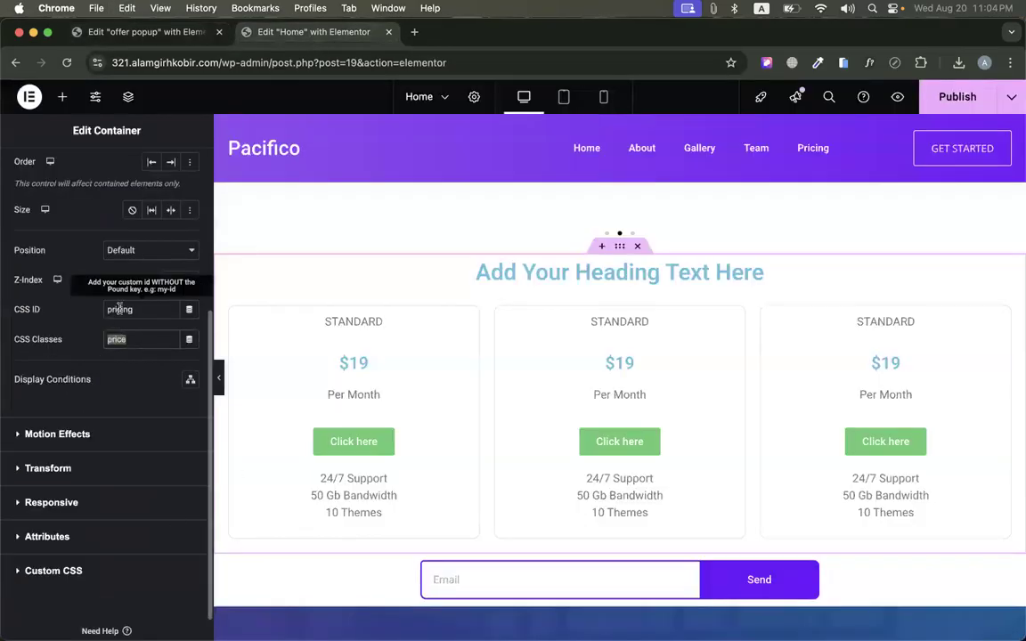
{"action": "left_click", "coordinate": [62, 349]}
{"action": "left_click", "coordinate": [942, 99]}
{"action": "left_click", "coordinate": [1011, 100]}
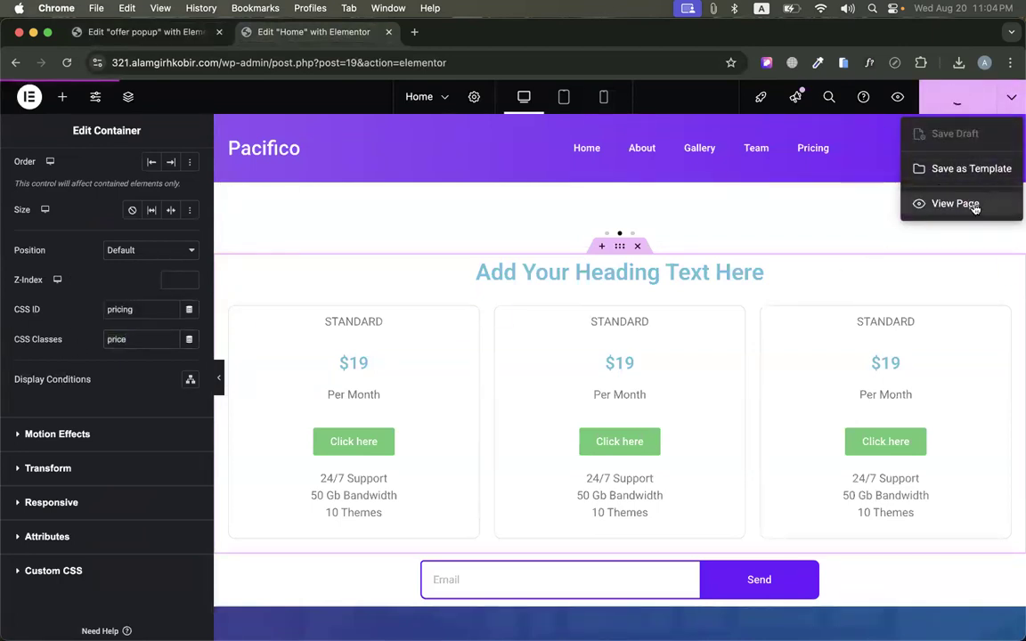
{"action": "left_click", "coordinate": [969, 210]}
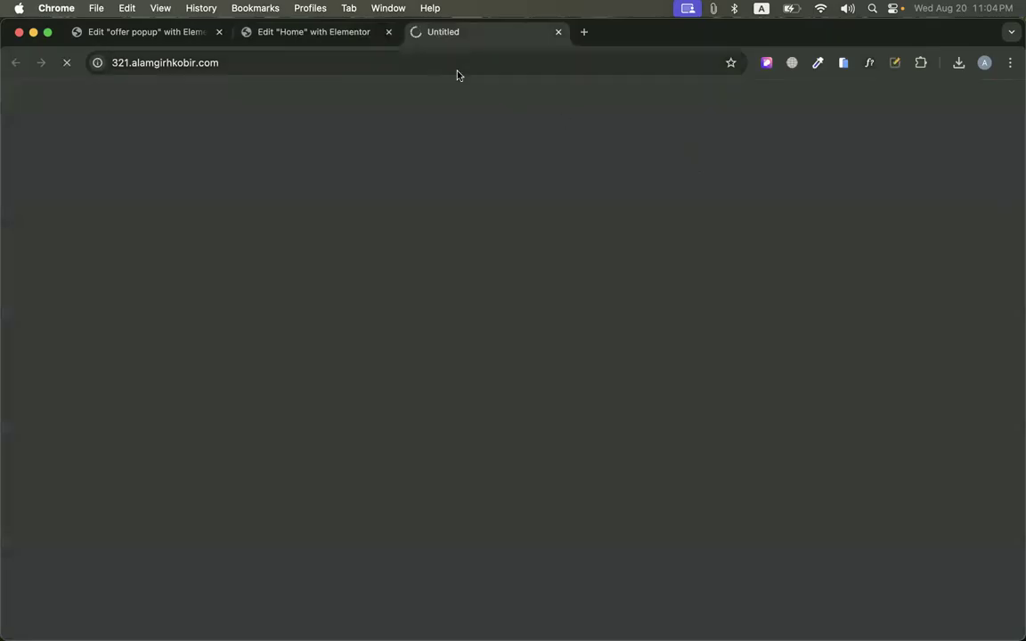
{"action": "left_click", "coordinate": [388, 33]}
{"action": "left_click", "coordinate": [146, 34]}
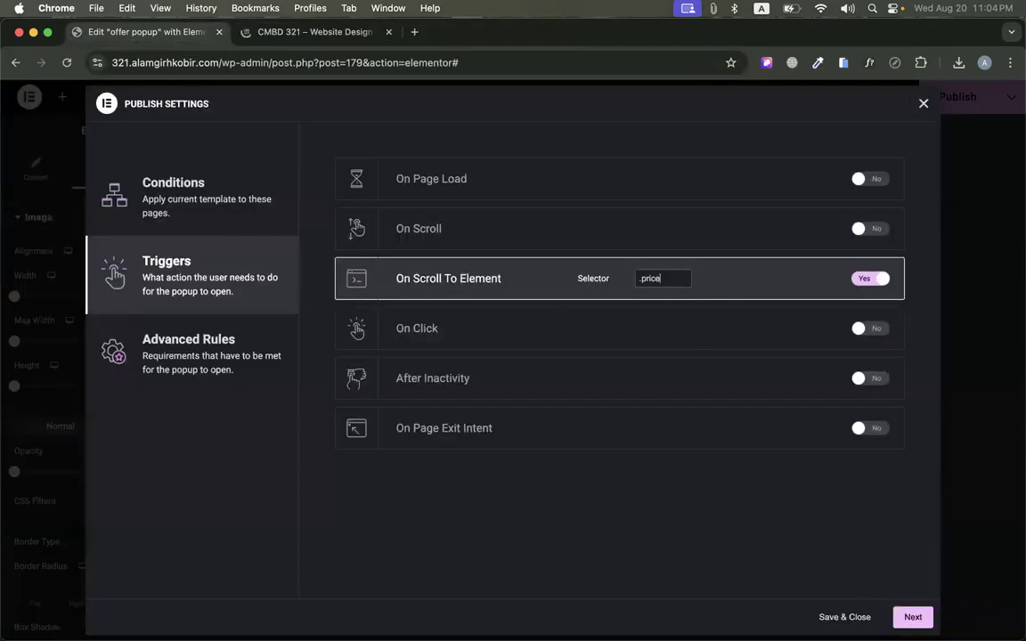
{"action": "left_click", "coordinate": [844, 617]}
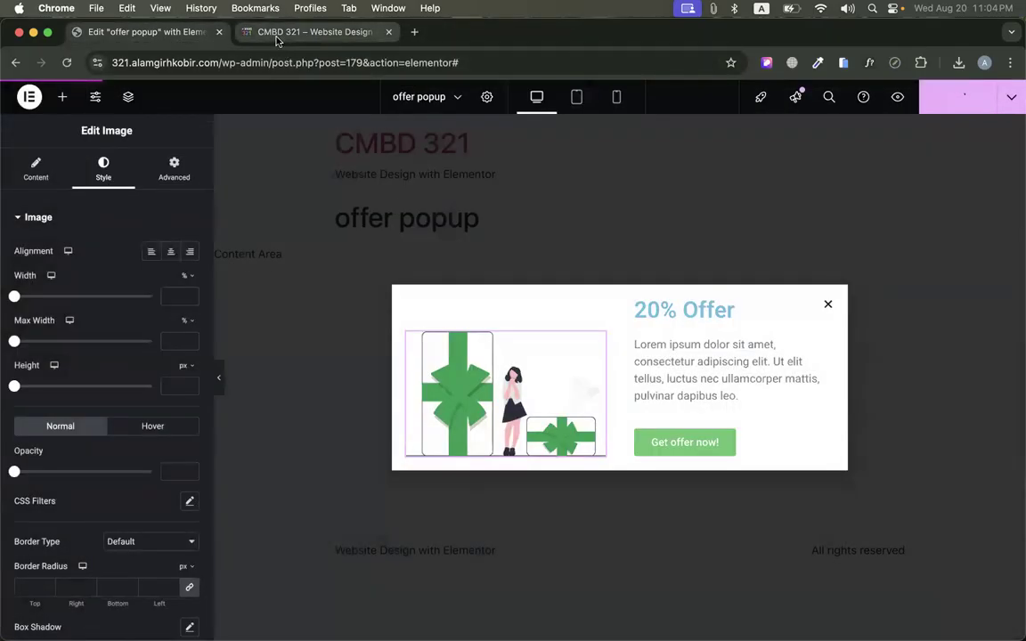
Reload the live home page, move down to the pricing section to test the scroll-to-element trigger, and close the offer popup
{"action": "left_click", "coordinate": [276, 36]}
{"action": "left_click", "coordinate": [68, 64]}
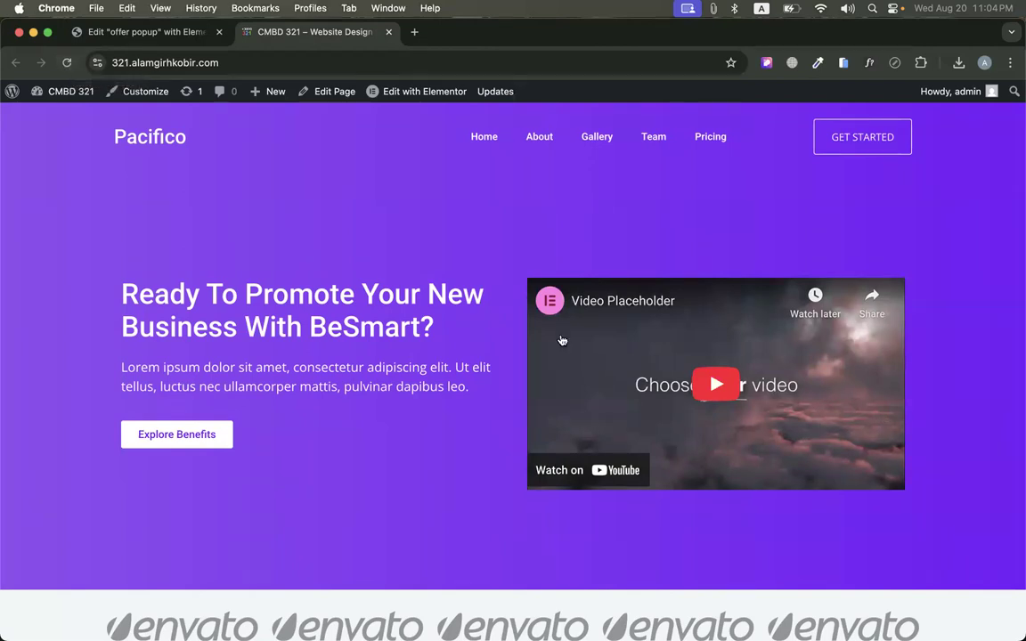
{"action": "scroll", "coordinate": [561, 339], "scroll_direction": "down", "scroll_amount": 3}
{"action": "scroll", "coordinate": [561, 340], "scroll_direction": "down", "scroll_amount": 10}
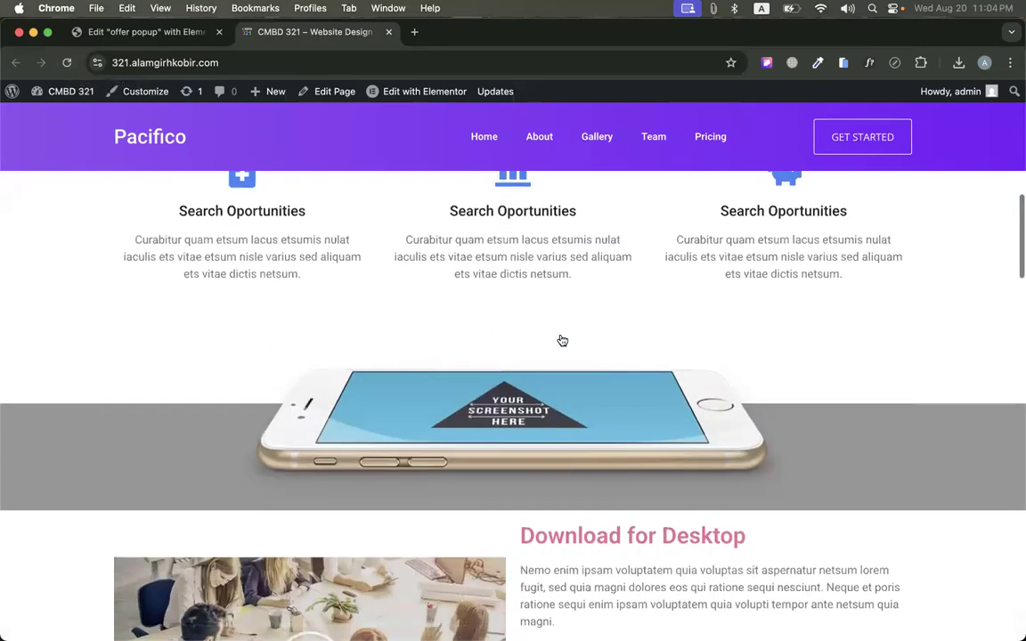
{"action": "scroll", "coordinate": [562, 340], "scroll_direction": "down", "scroll_amount": 7}
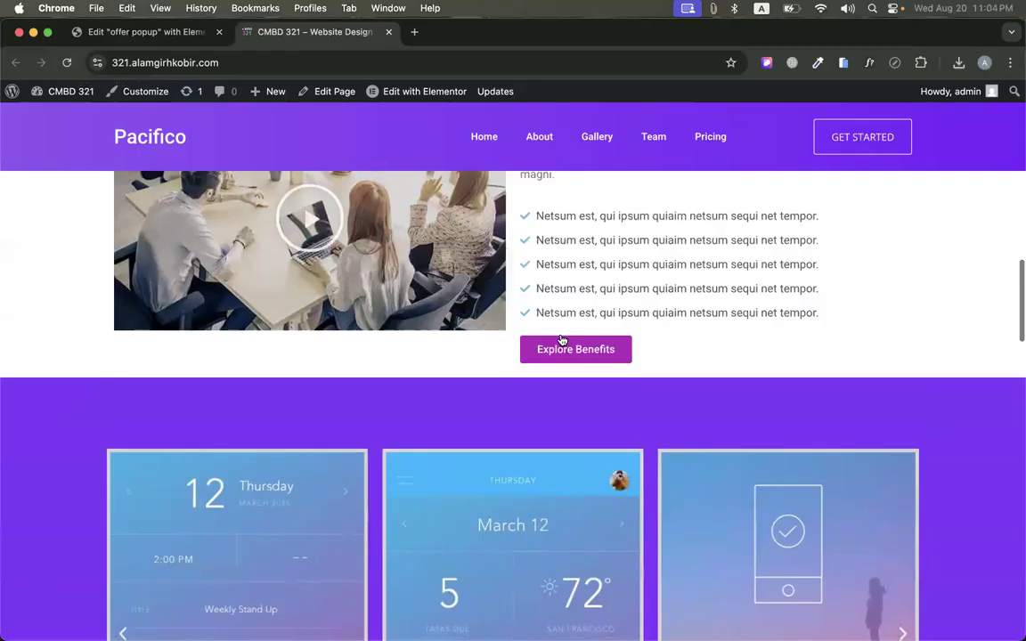
{"action": "scroll", "coordinate": [562, 340], "scroll_direction": "down", "scroll_amount": 10}
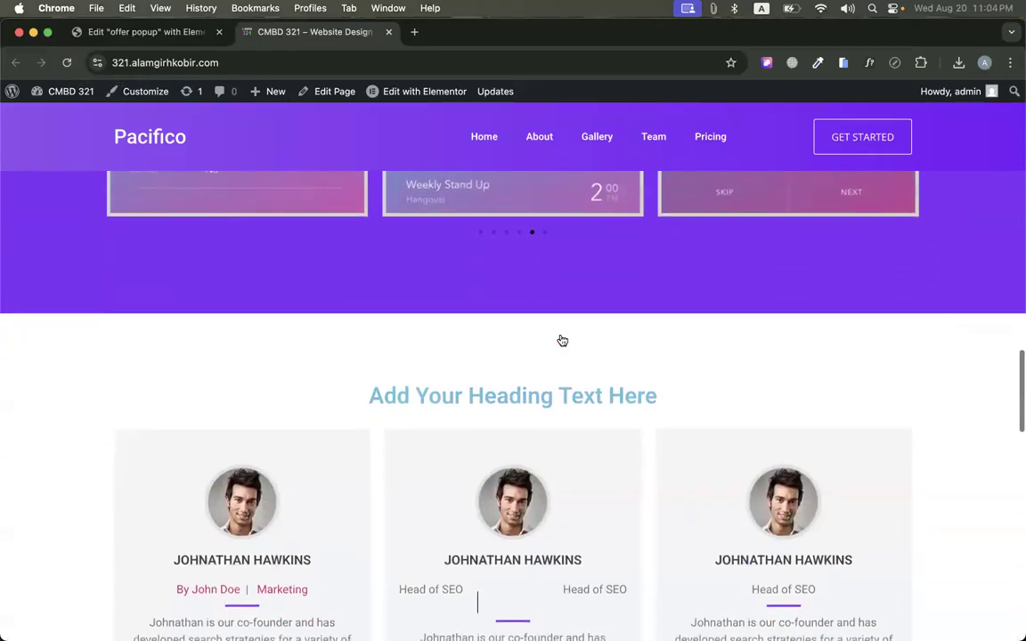
{"action": "scroll", "coordinate": [562, 341], "scroll_direction": "down", "scroll_amount": 1}
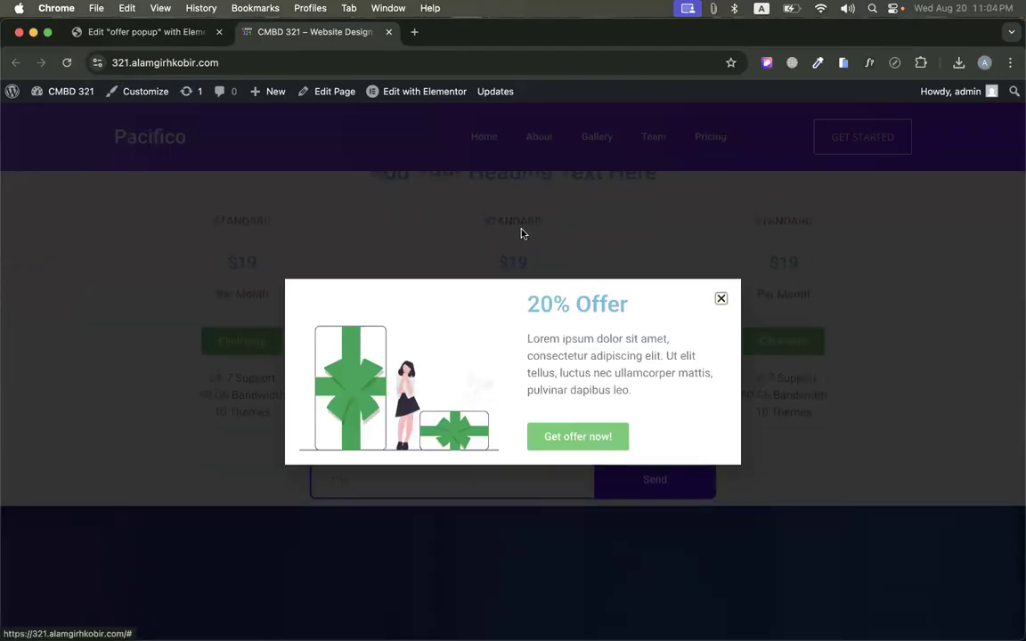
{"action": "left_click", "coordinate": [721, 299]}
Replace the popup's On Scroll To Element trigger with On Click, Clicks at 1, and save the publish settings
{"action": "left_click", "coordinate": [160, 34]}
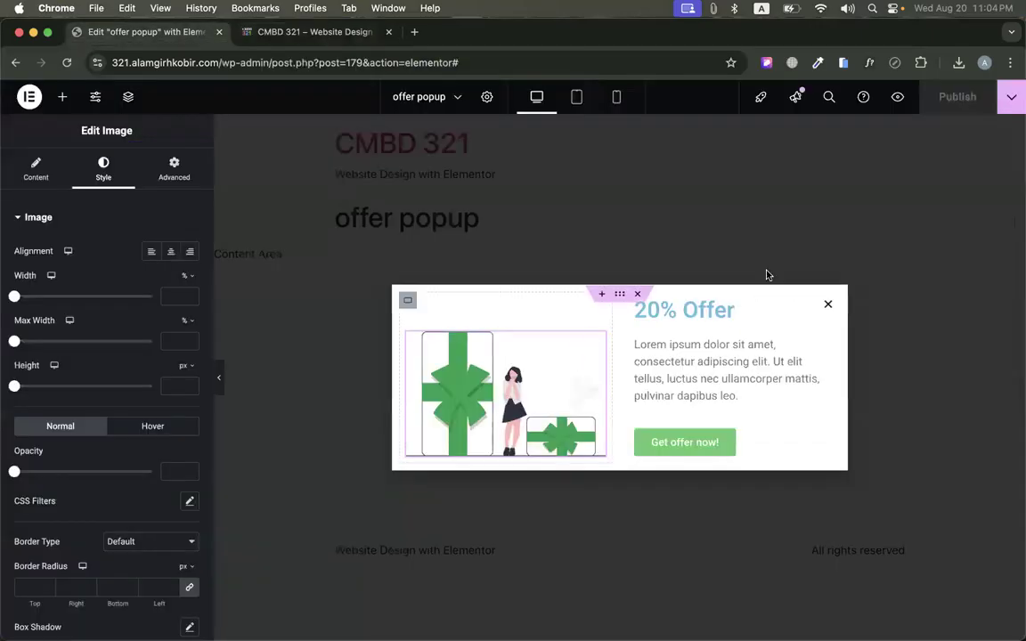
{"action": "left_click", "coordinate": [1010, 96]}
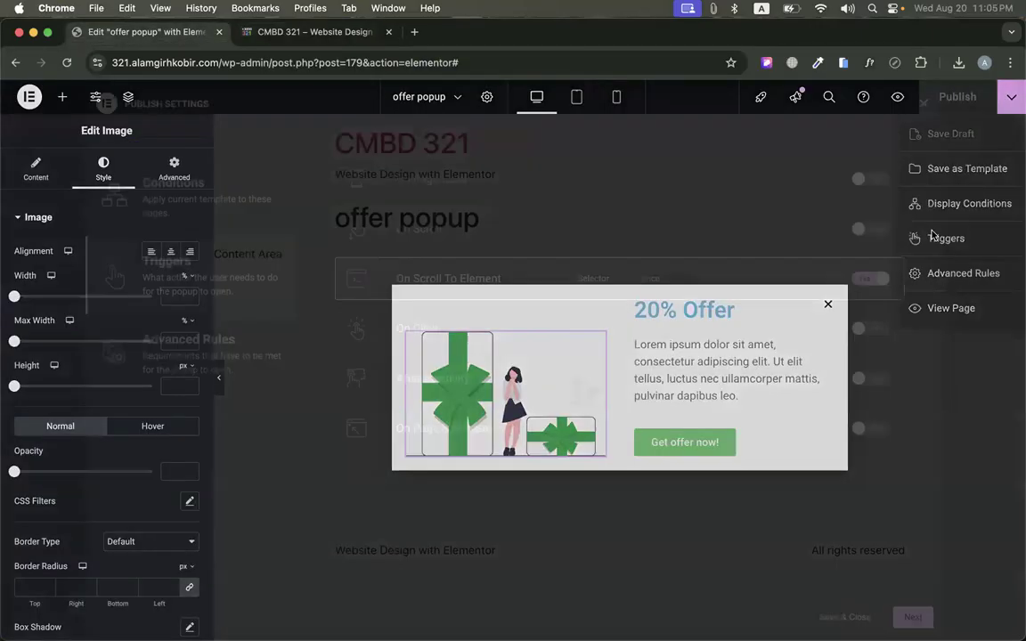
{"action": "left_click", "coordinate": [939, 241]}
{"action": "left_click", "coordinate": [859, 279]}
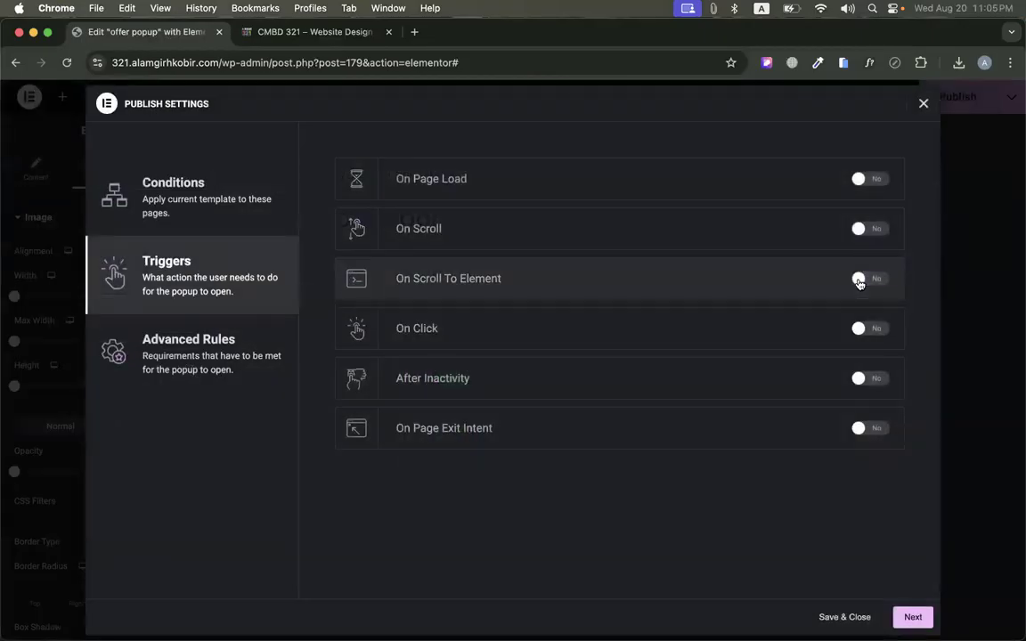
{"action": "left_click", "coordinate": [868, 328]}
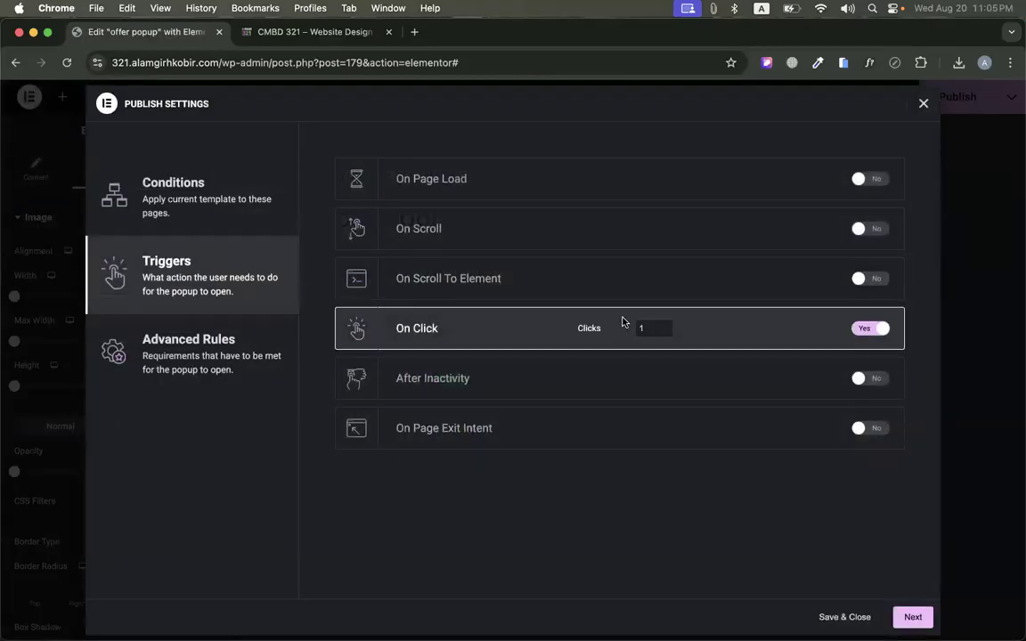
{"action": "double_click", "coordinate": [645, 327]}
{"action": "left_click", "coordinate": [846, 617]}
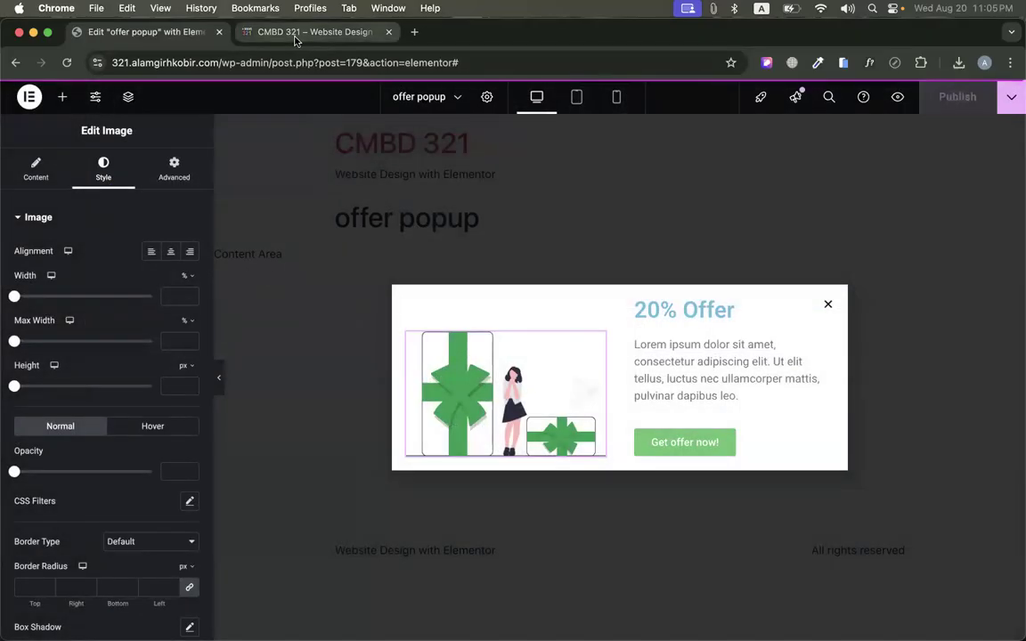
Reload the live home page and activate items on it, including the Gallery link, to test the popup's click trigger
{"action": "left_click", "coordinate": [295, 36]}
{"action": "left_click", "coordinate": [67, 63]}
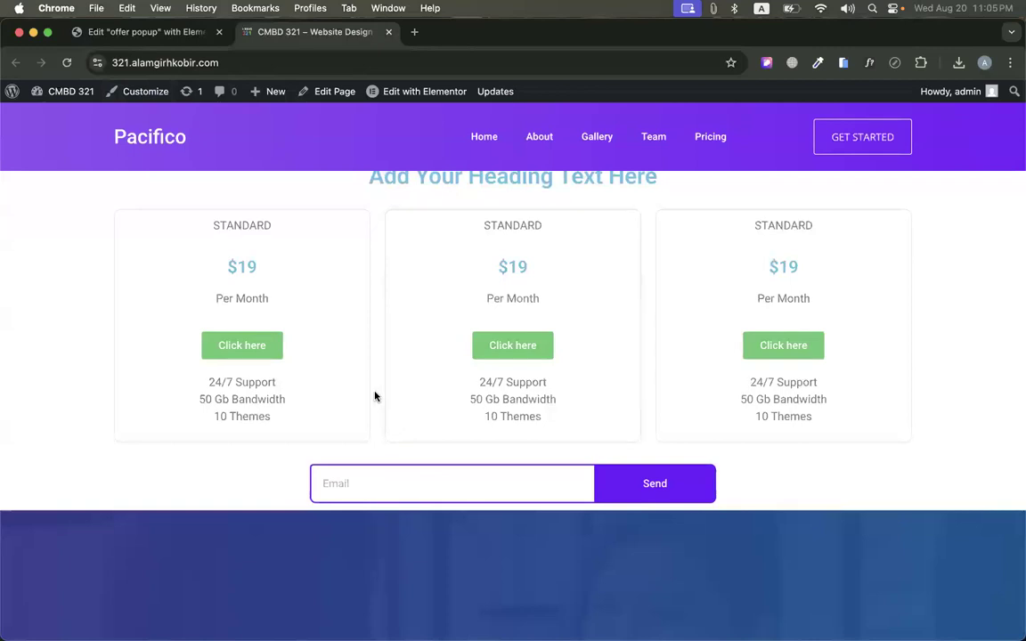
{"action": "left_click", "coordinate": [522, 425]}
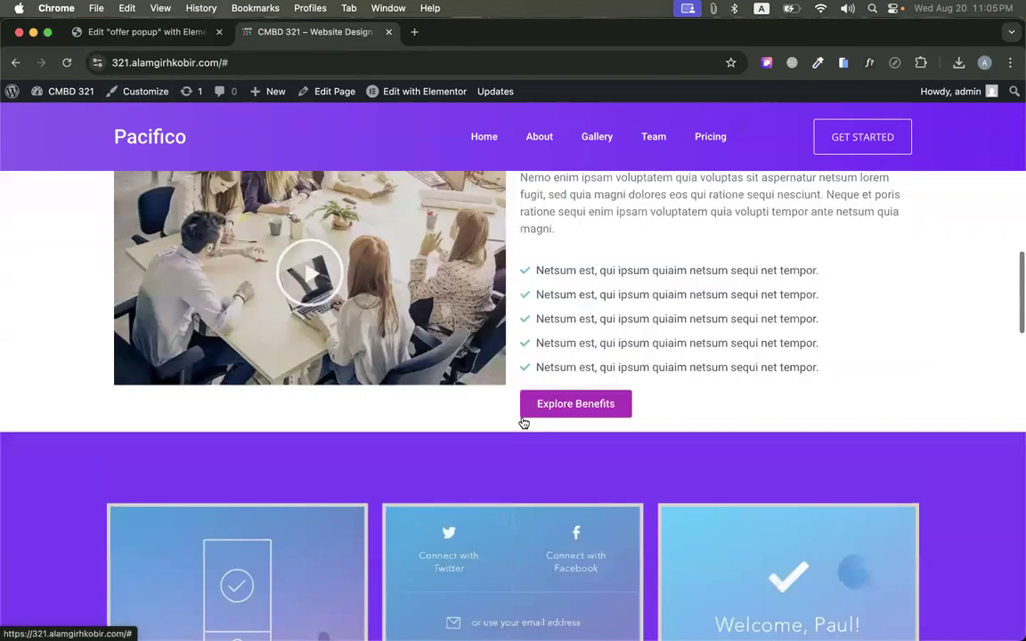
{"action": "left_click", "coordinate": [594, 138]}
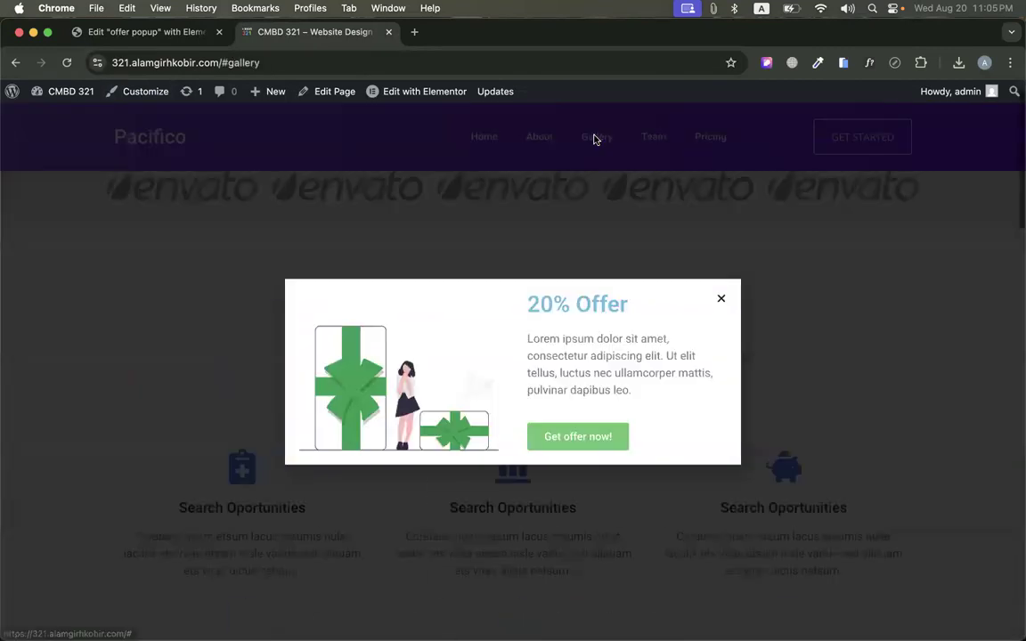
Replace the popup's On Click trigger with On Page Exit Intent, leaving After Inactivity off, and save the publish settings
{"action": "left_click", "coordinate": [171, 40]}
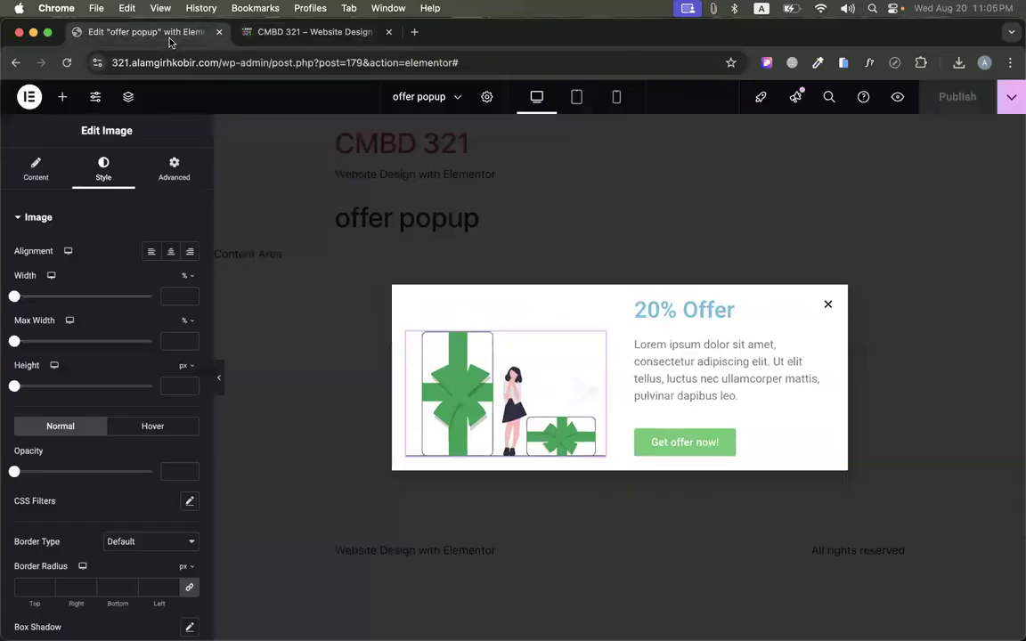
{"action": "left_click", "coordinate": [1010, 96]}
{"action": "left_click", "coordinate": [942, 236]}
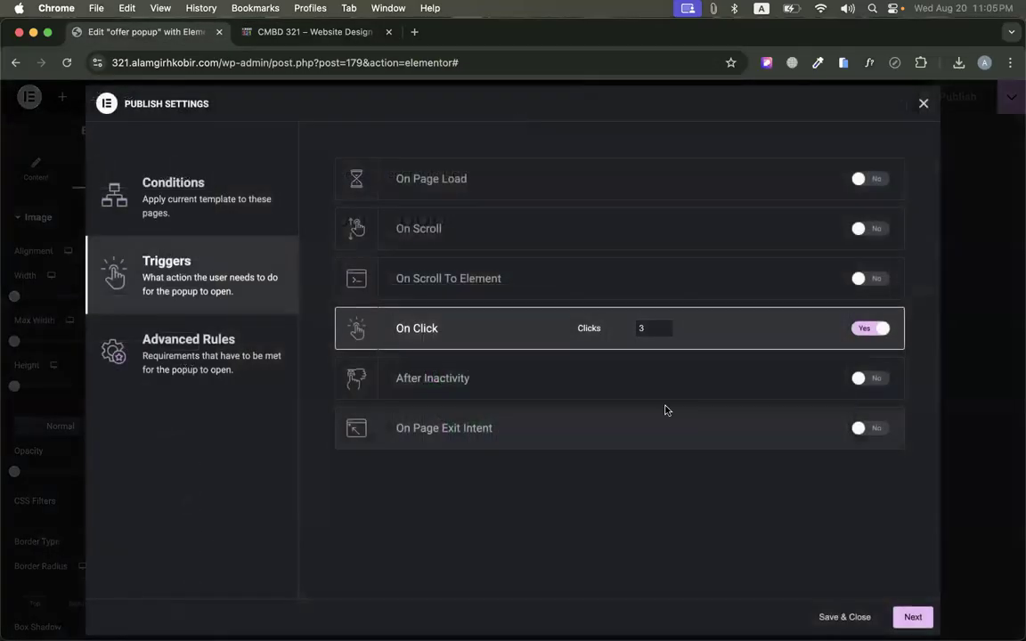
{"action": "left_click", "coordinate": [864, 327]}
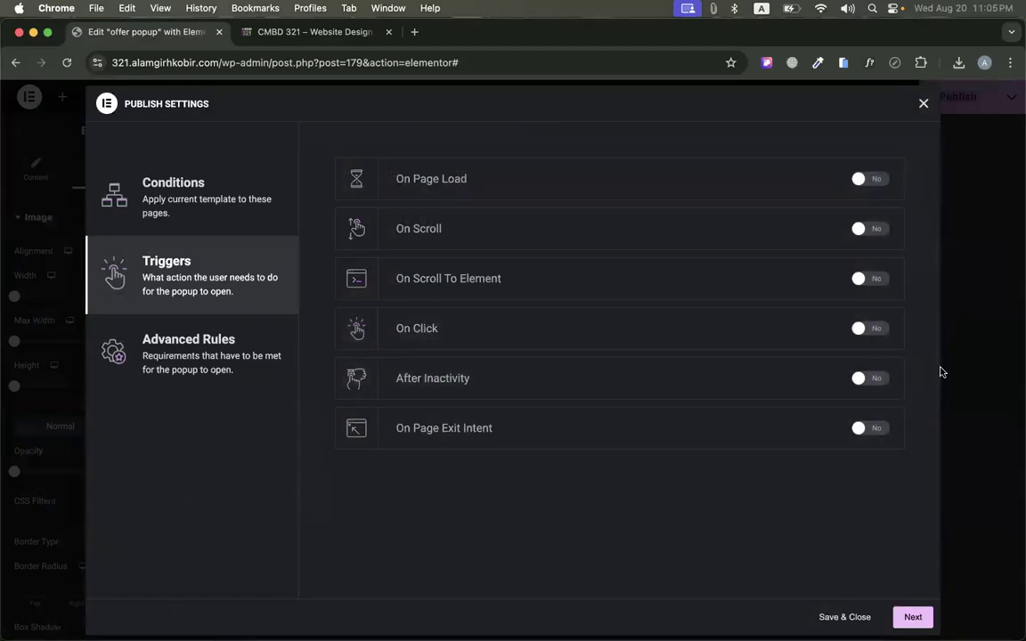
{"action": "left_click", "coordinate": [873, 379]}
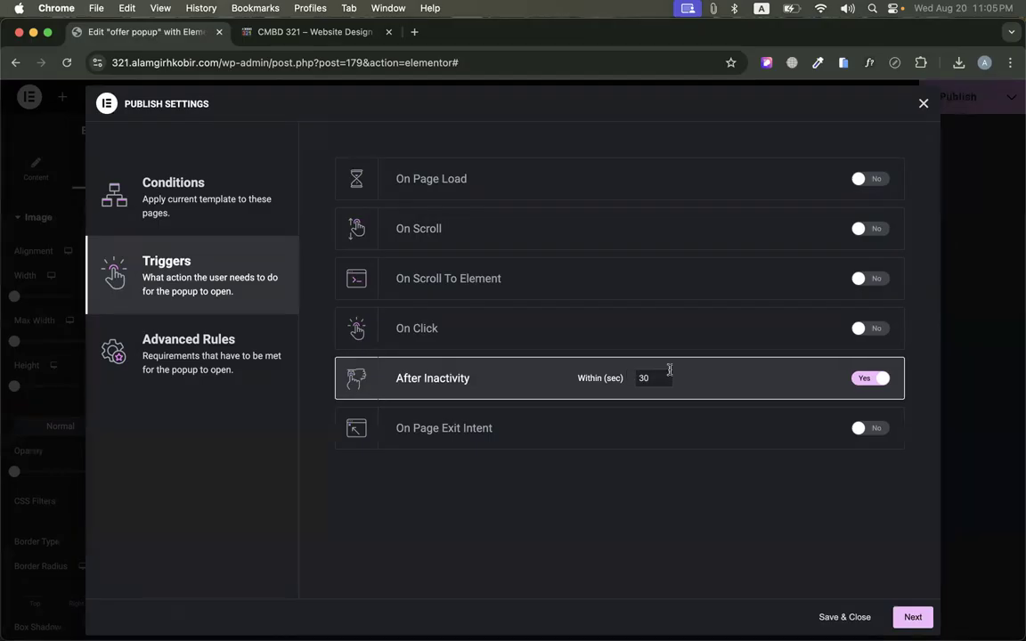
{"action": "left_click", "coordinate": [861, 378]}
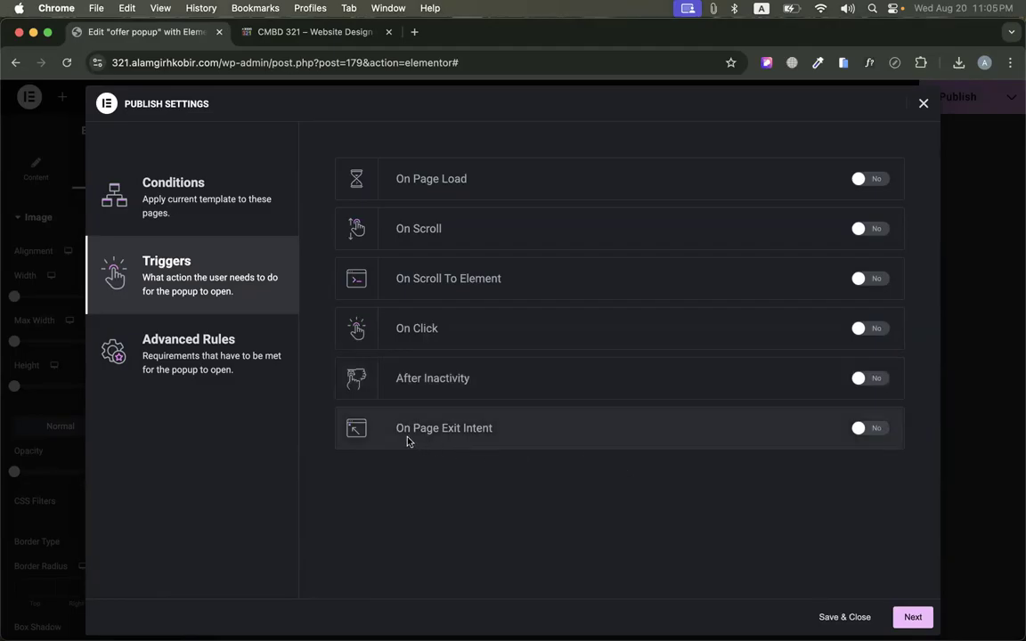
{"action": "left_click", "coordinate": [868, 428]}
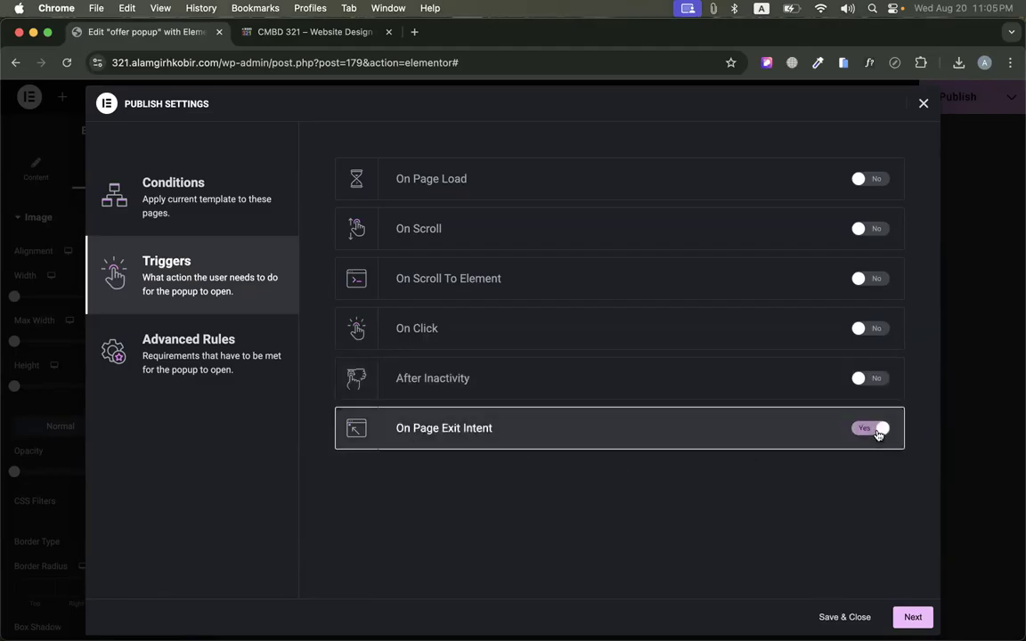
{"action": "left_click", "coordinate": [842, 617]}
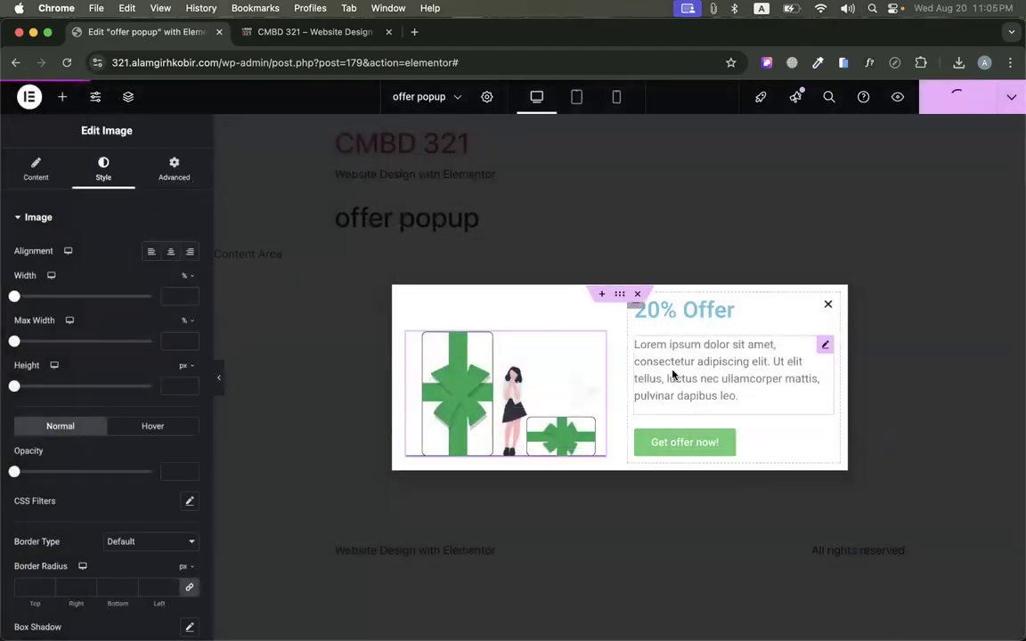
Reload the live home page, test the exit-intent trigger by leaving the page area, and close the offer popup
{"action": "left_click", "coordinate": [298, 31]}
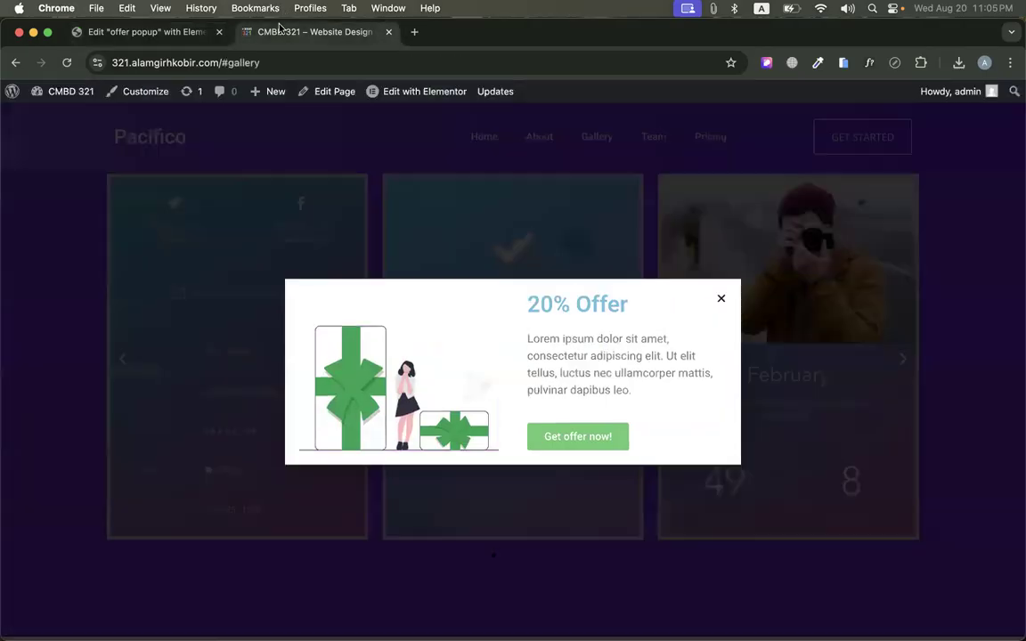
{"action": "left_click", "coordinate": [66, 62]}
{"action": "scroll", "coordinate": [452, 305], "scroll_direction": "up", "scroll_amount": 5}
{"action": "scroll", "coordinate": [454, 315], "scroll_direction": "down", "scroll_amount": 14}
{"action": "scroll", "coordinate": [454, 315], "scroll_direction": "down", "scroll_amount": 5}
{"action": "scroll", "coordinate": [454, 313], "scroll_direction": "up", "scroll_amount": 15}
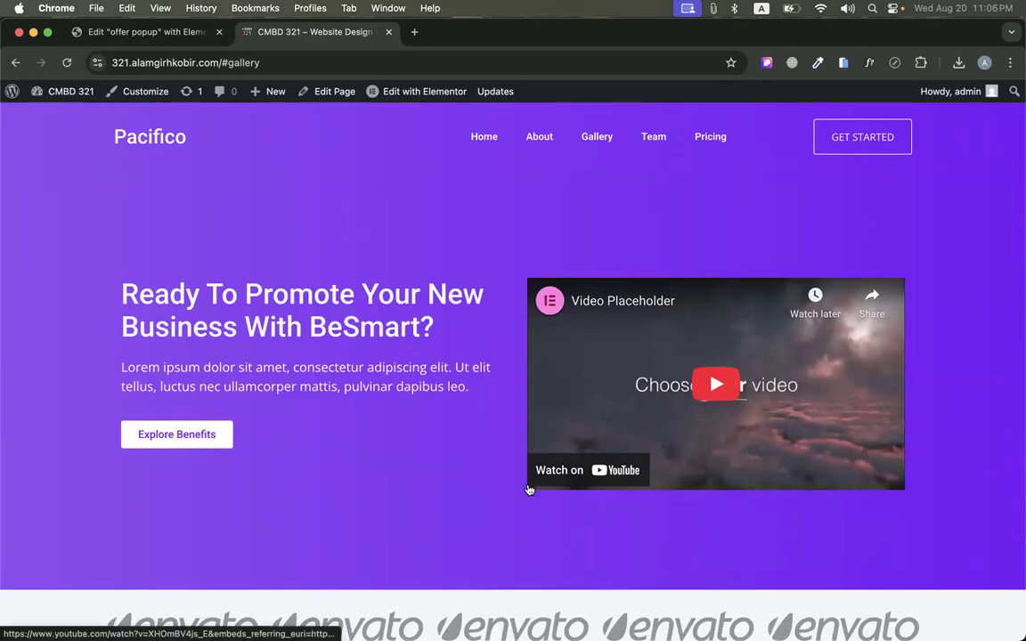
{"action": "mouse_move", "coordinate": [403, 71]}
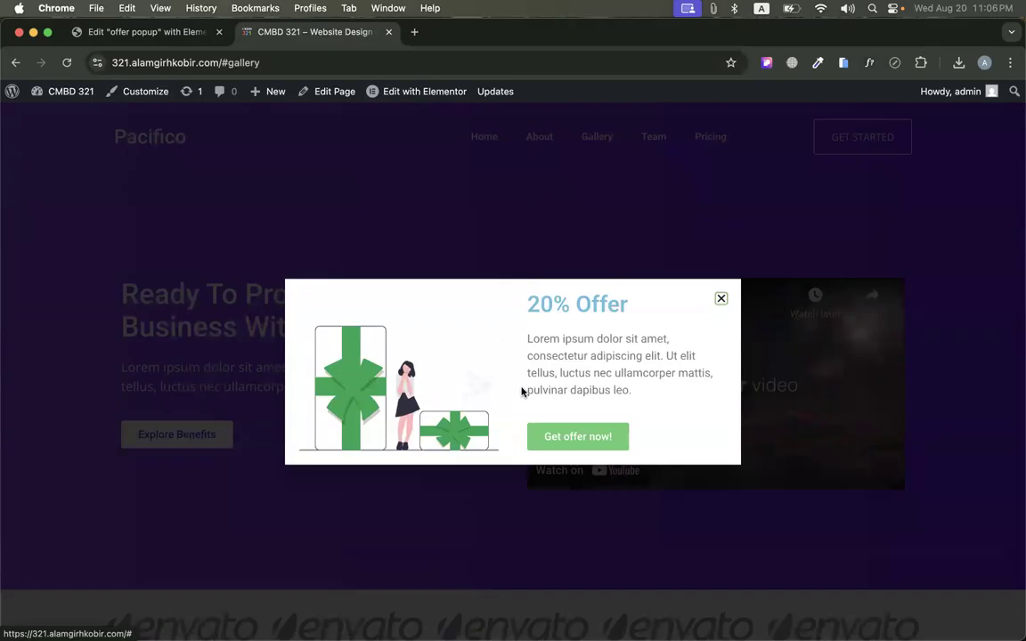
{"action": "left_click", "coordinate": [721, 299]}
Return to the popup editor and review its publish settings: the triggers, display conditions and advanced rules
{"action": "left_click", "coordinate": [156, 32]}
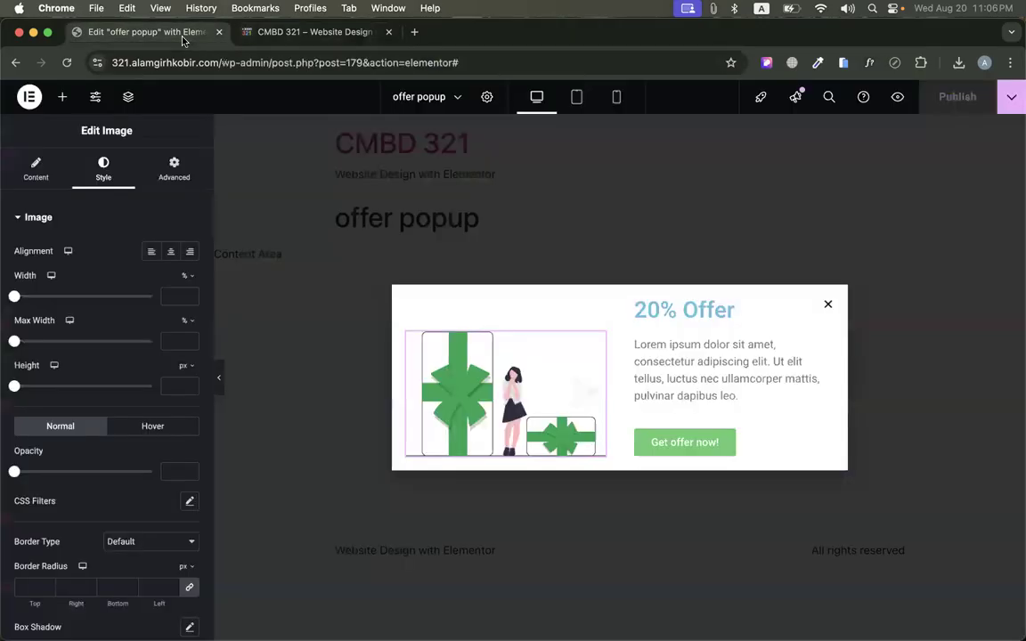
{"action": "left_click", "coordinate": [1010, 96]}
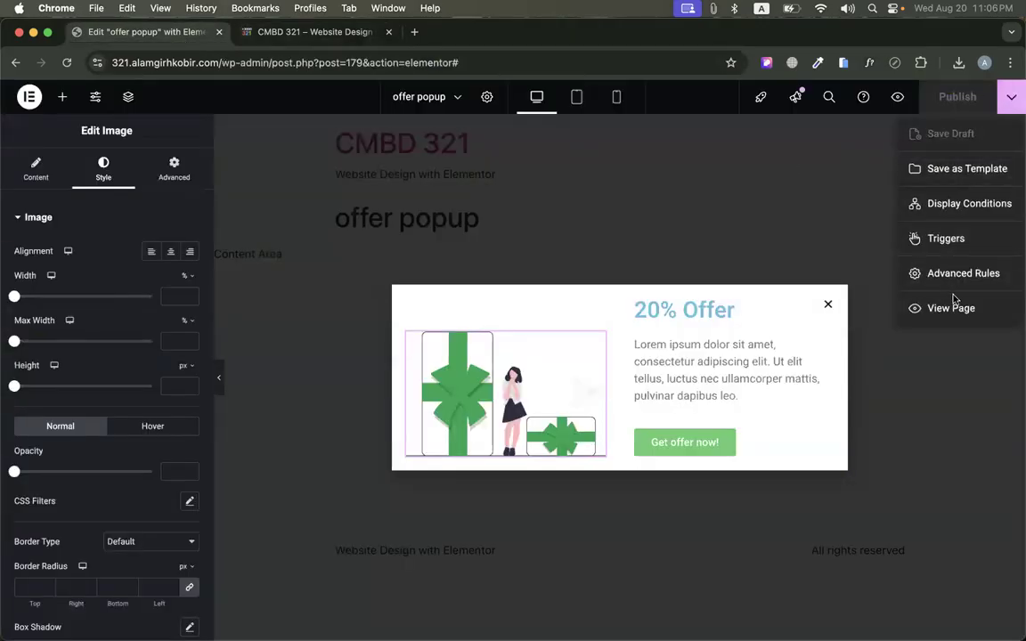
{"action": "left_click", "coordinate": [944, 238]}
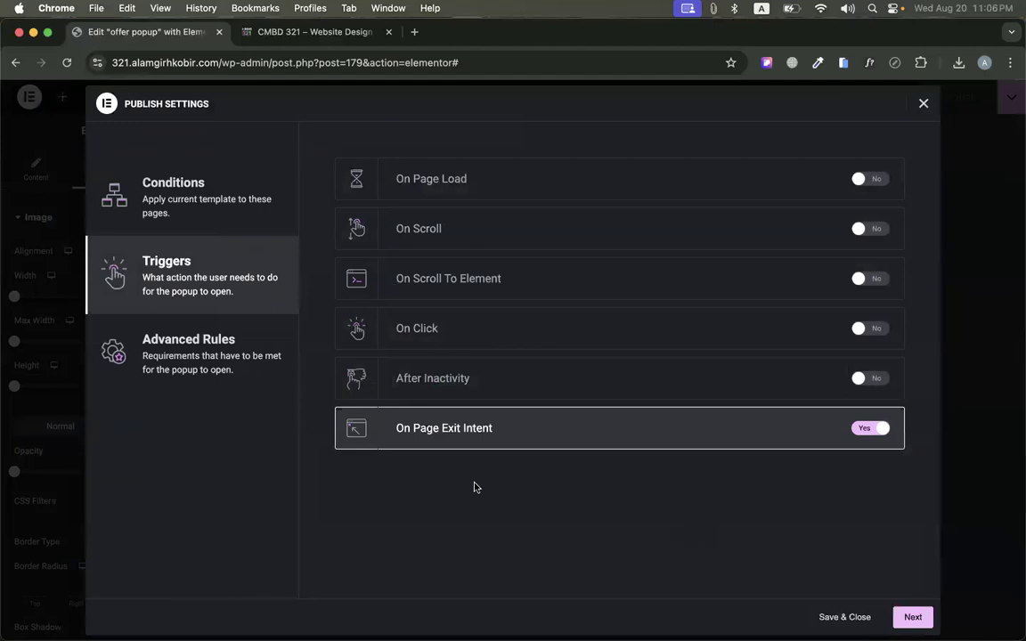
{"action": "left_click", "coordinate": [212, 370]}
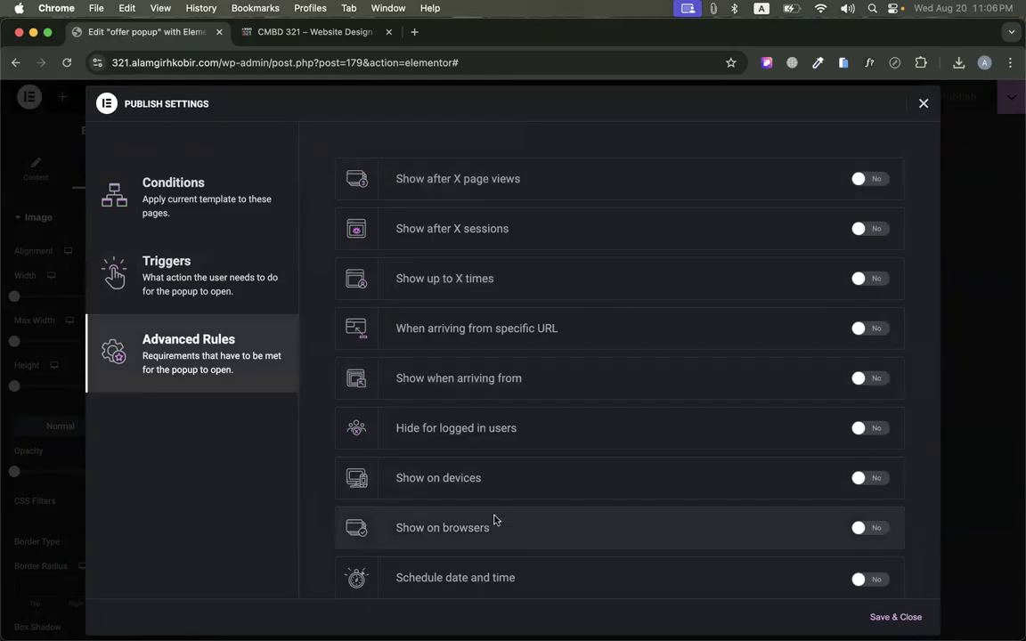
{"action": "left_click", "coordinate": [237, 219]}
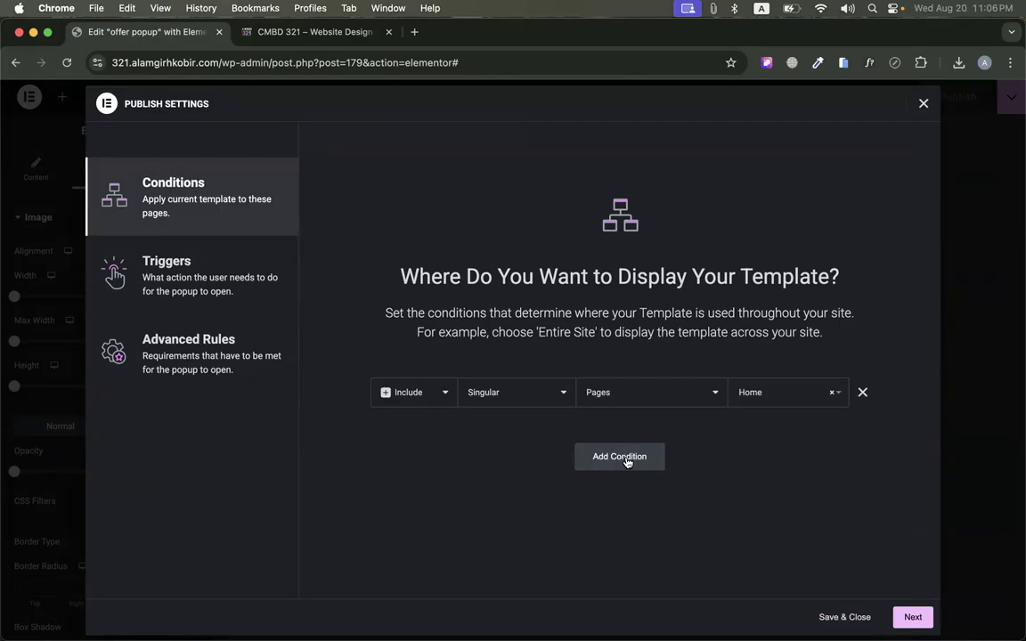
{"action": "left_click", "coordinate": [198, 355]}
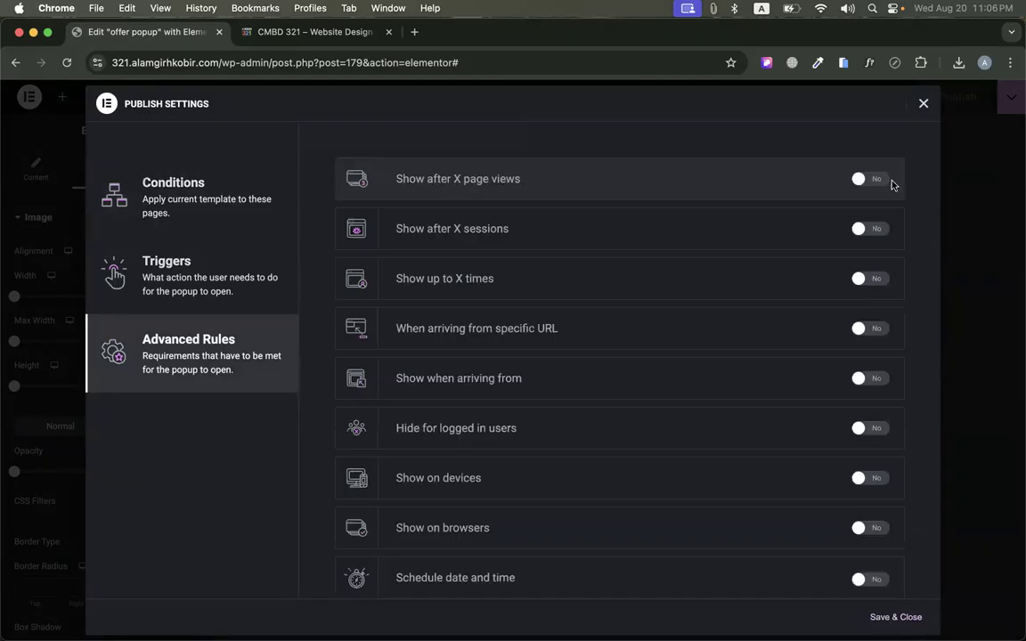
Preview the options of the Show after X page views, Show after X sessions and Show up to X times rules, turning each off again
{"action": "left_click", "coordinate": [856, 181]}
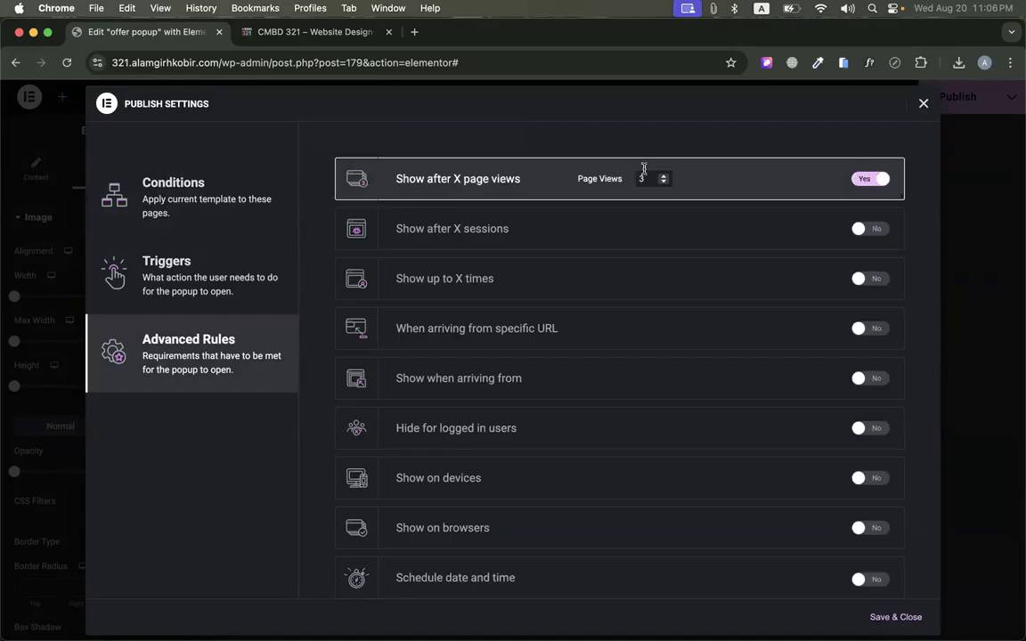
{"action": "left_click", "coordinate": [869, 178]}
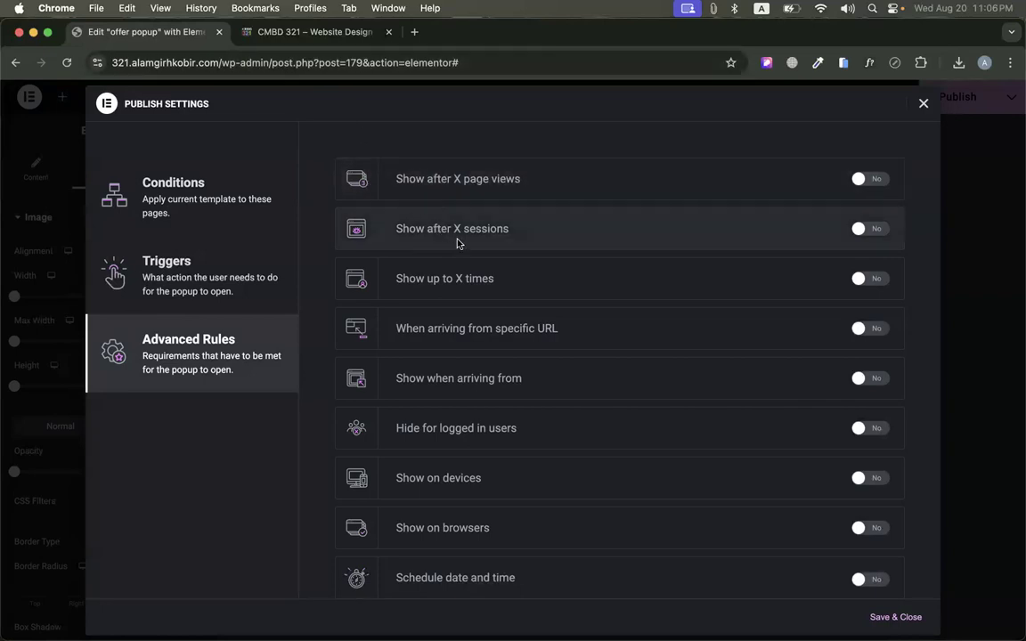
{"action": "left_click", "coordinate": [868, 229]}
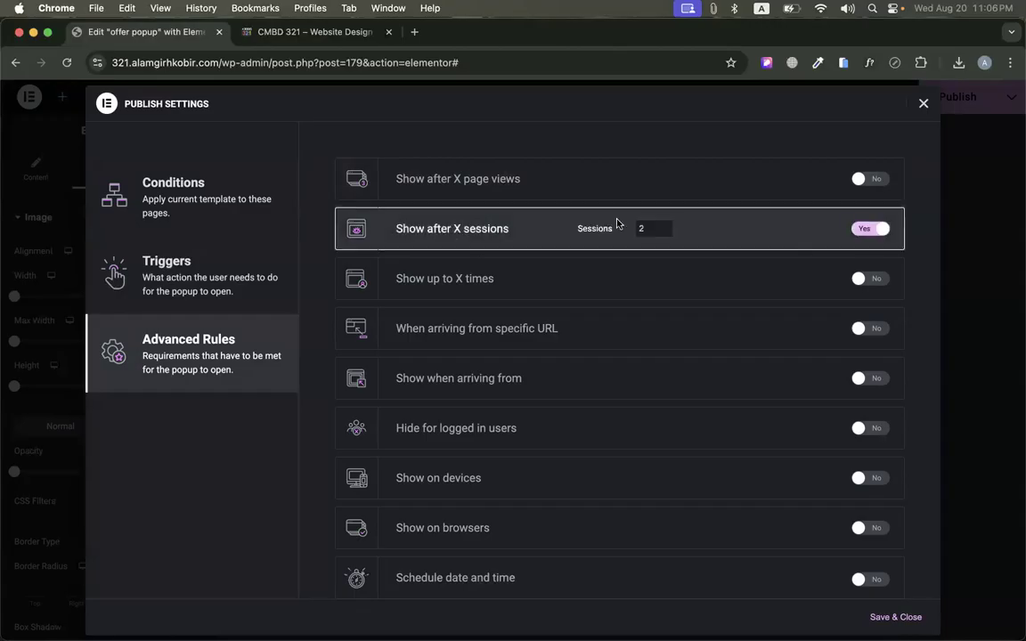
{"action": "left_click", "coordinate": [869, 229]}
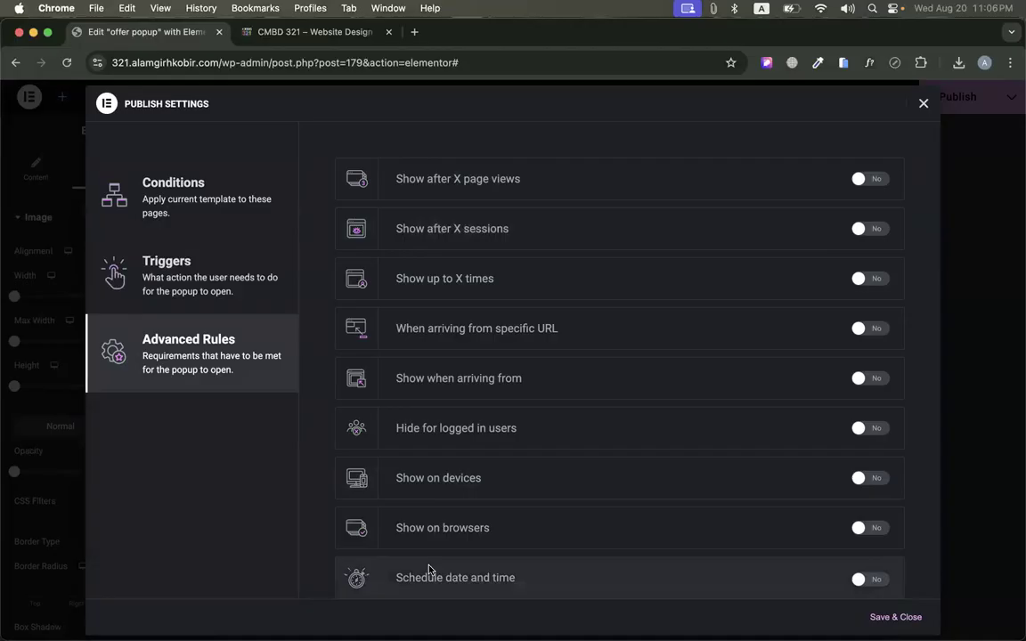
{"action": "scroll", "coordinate": [372, 404], "scroll_direction": "down", "scroll_amount": 2}
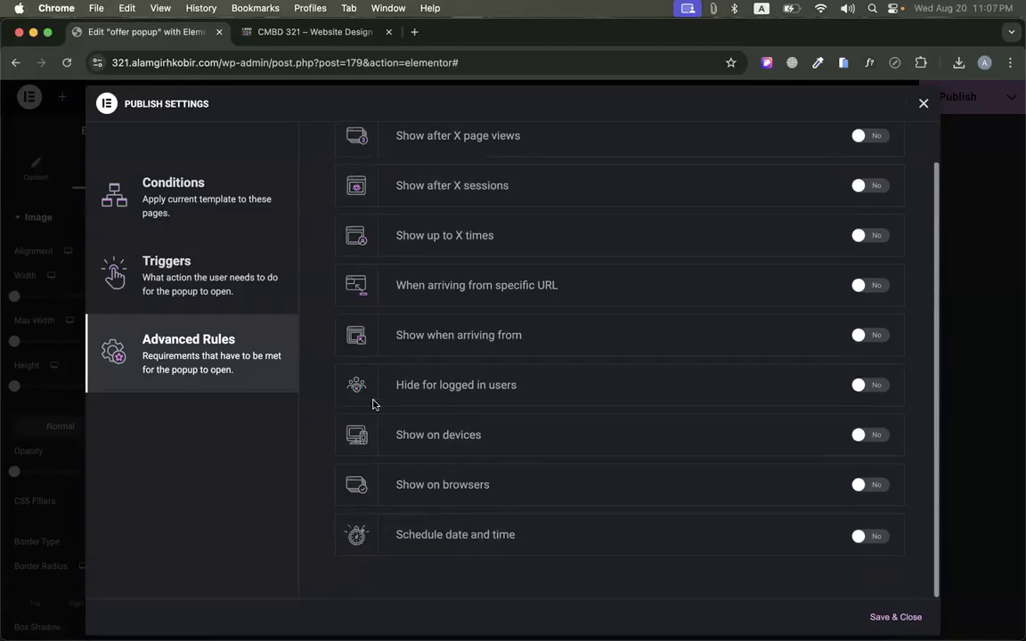
{"action": "scroll", "coordinate": [372, 405], "scroll_direction": "up", "scroll_amount": 2}
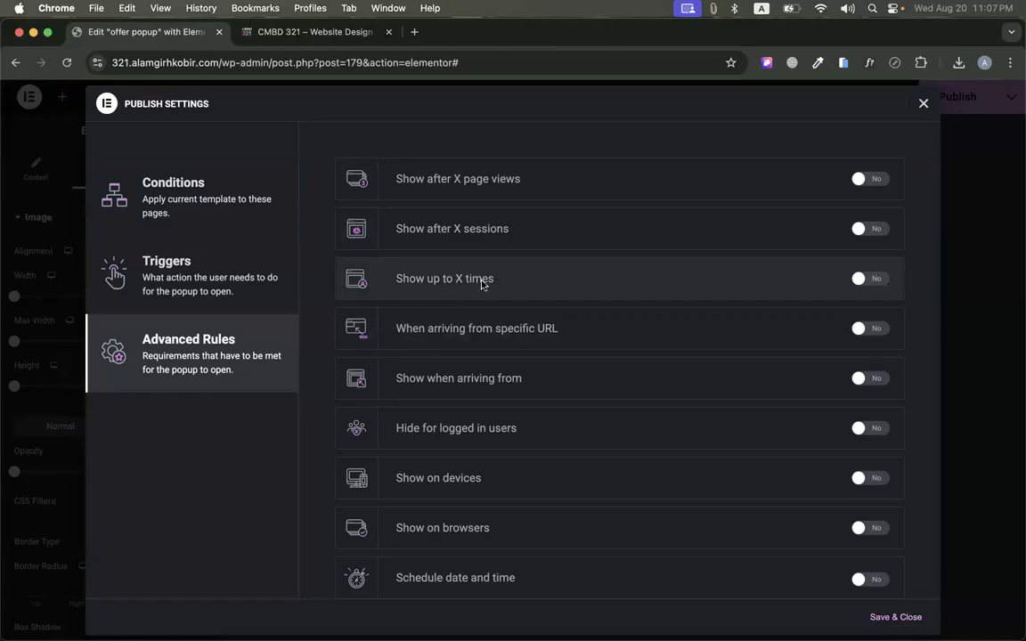
{"action": "left_click", "coordinate": [870, 279]}
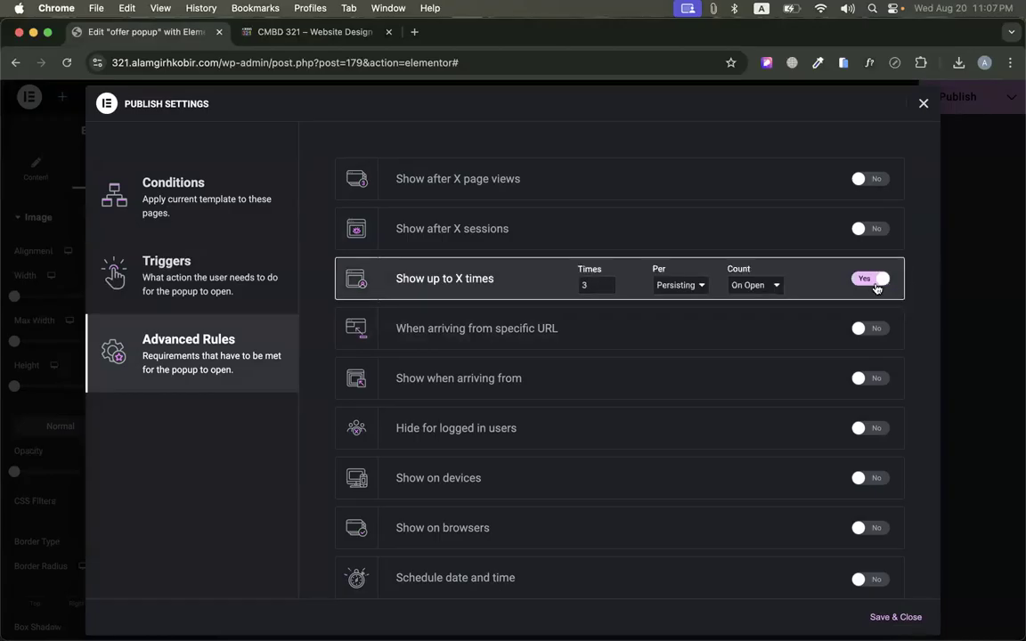
{"action": "left_click", "coordinate": [871, 282]}
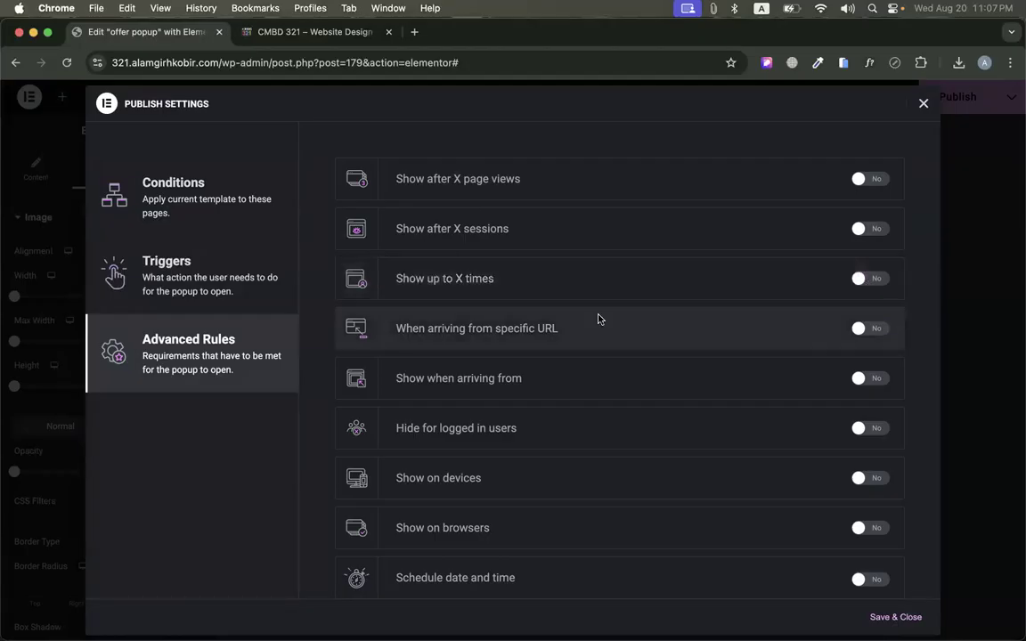
Preview the When arriving from specific URL rule, look at the live home page's navigation links, and turn the rule off again
{"action": "scroll", "coordinate": [592, 318], "scroll_direction": "down", "scroll_amount": 1}
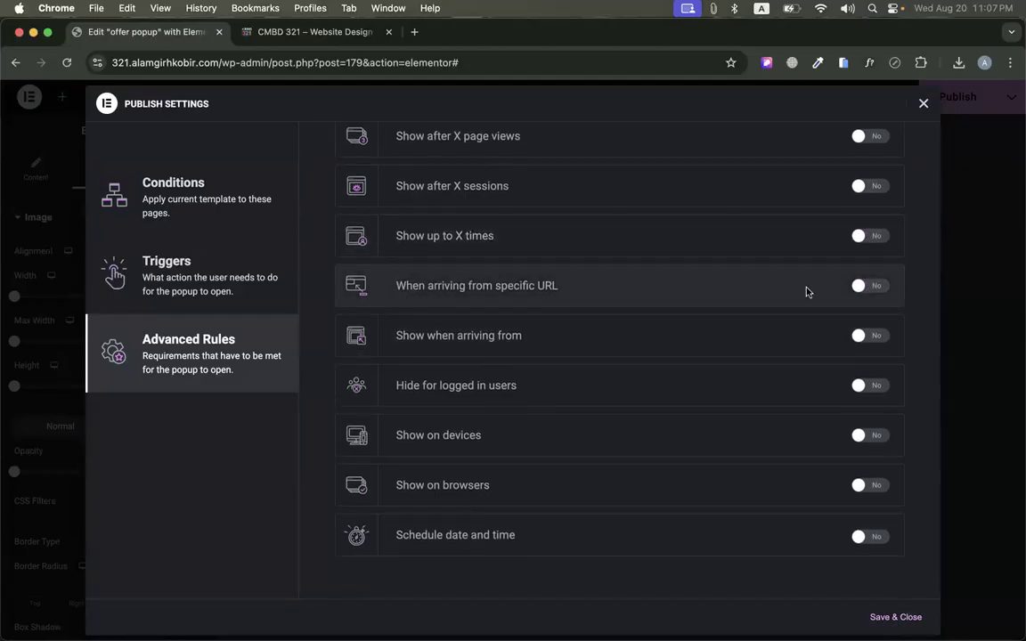
{"action": "left_click", "coordinate": [857, 290]}
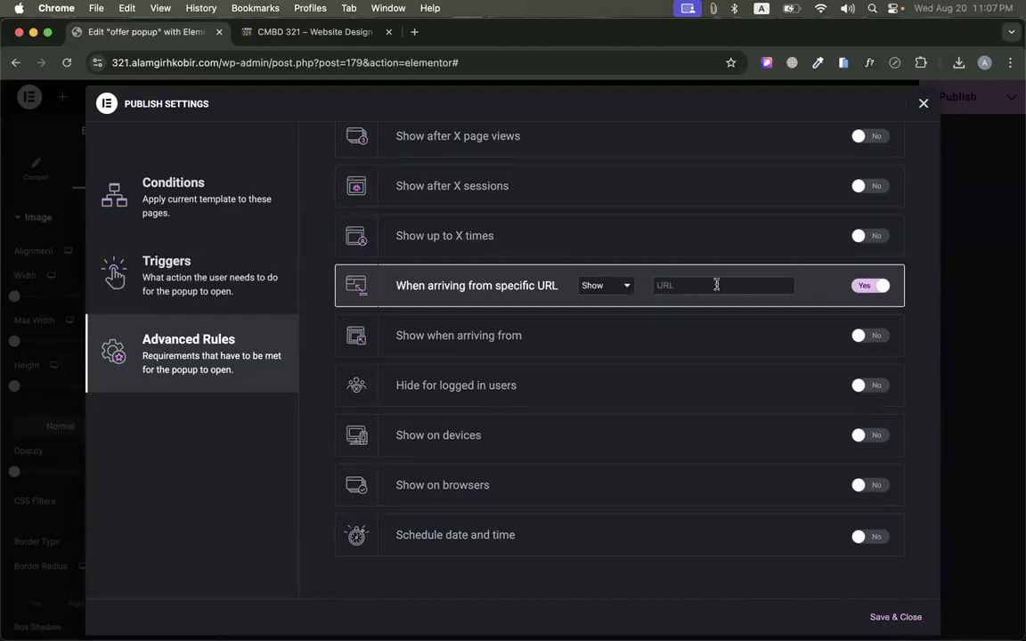
{"action": "left_click", "coordinate": [284, 30]}
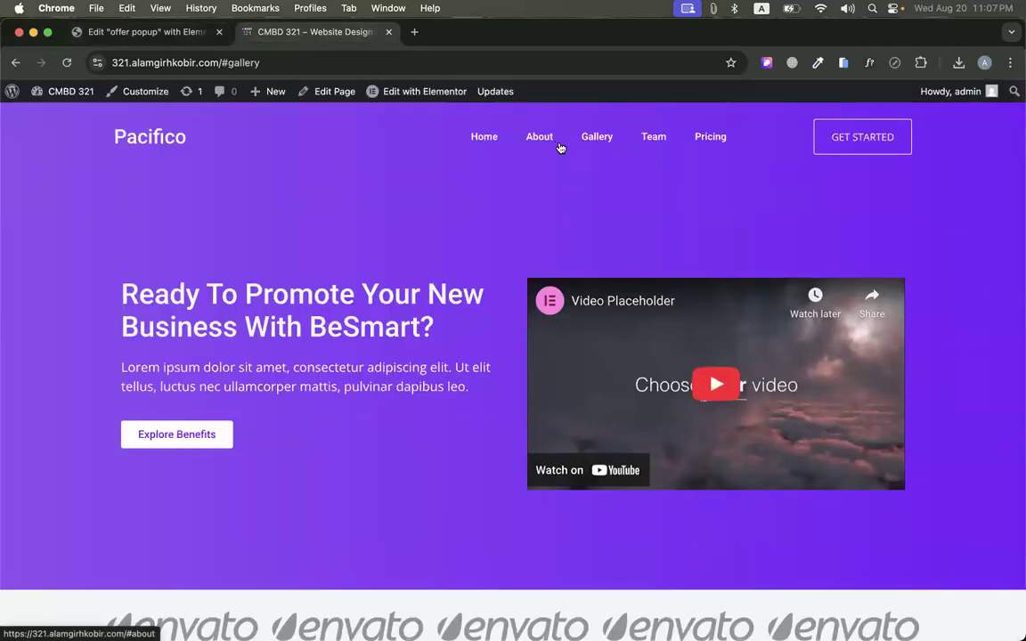
{"action": "left_click", "coordinate": [142, 31]}
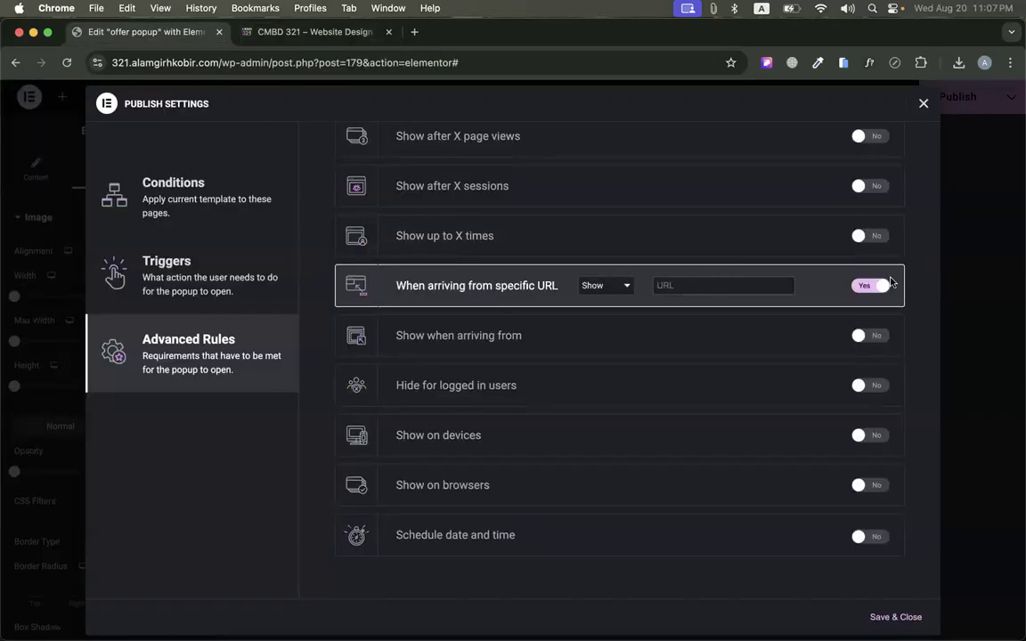
{"action": "left_click", "coordinate": [863, 287]}
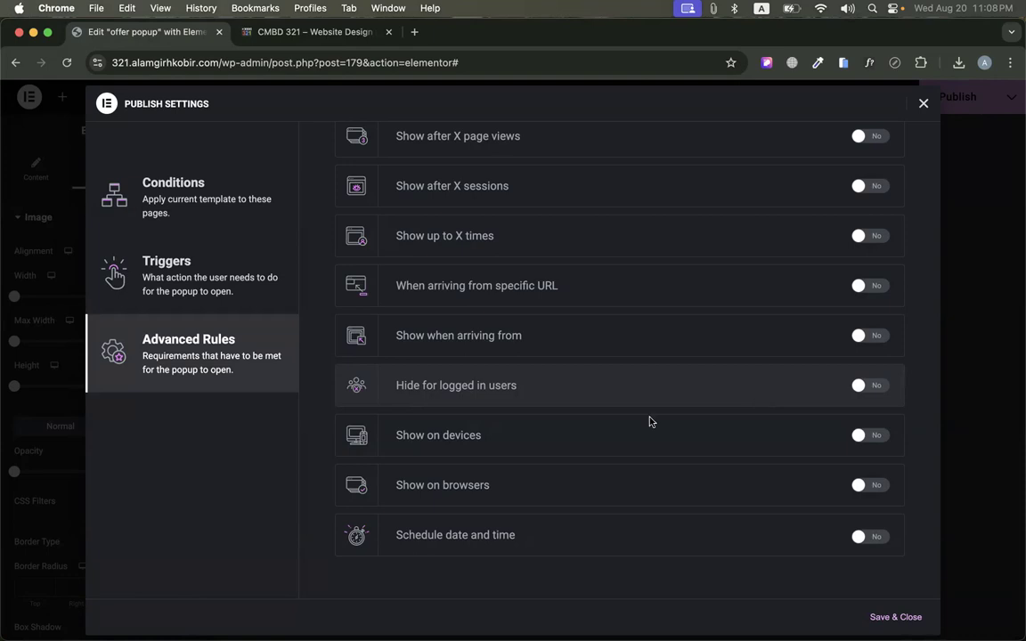
Preview the options of the Hide for logged in users and Show on devices rules, turning each off again
{"action": "left_click", "coordinate": [877, 393]}
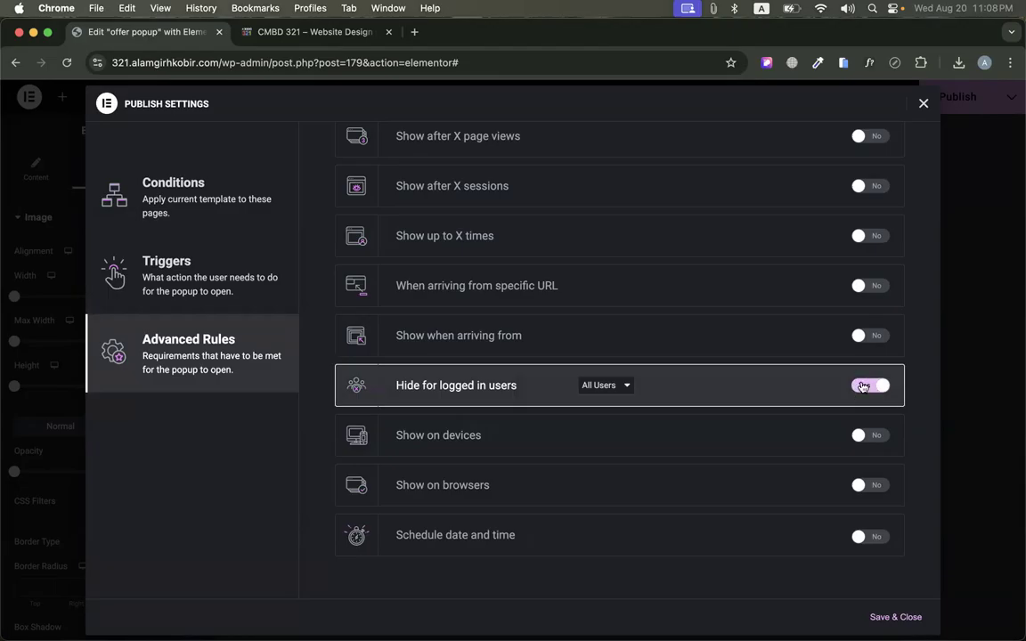
{"action": "left_click", "coordinate": [862, 385]}
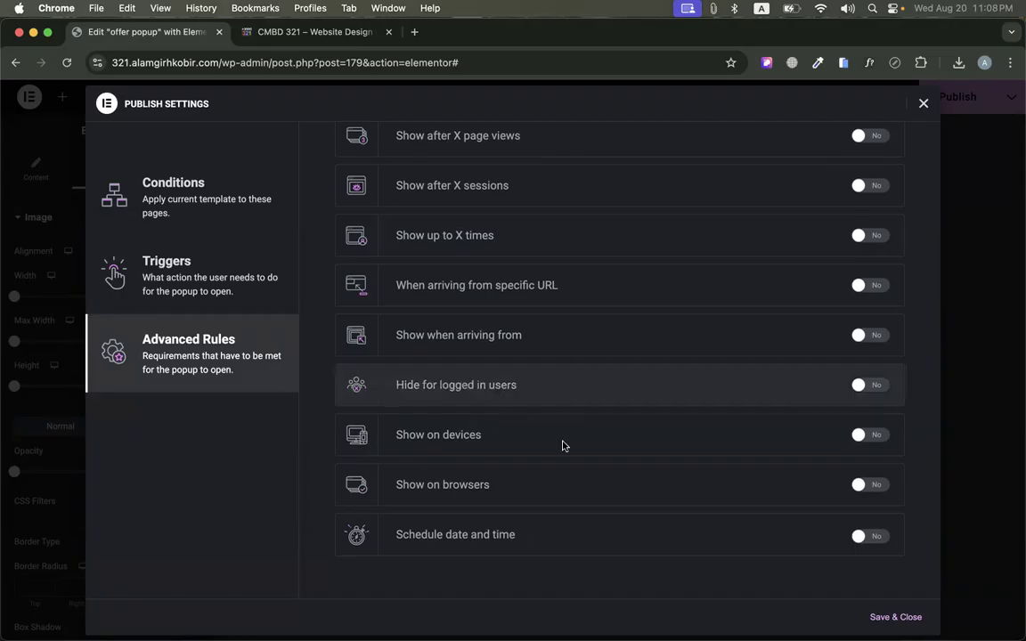
{"action": "left_click", "coordinate": [875, 436]}
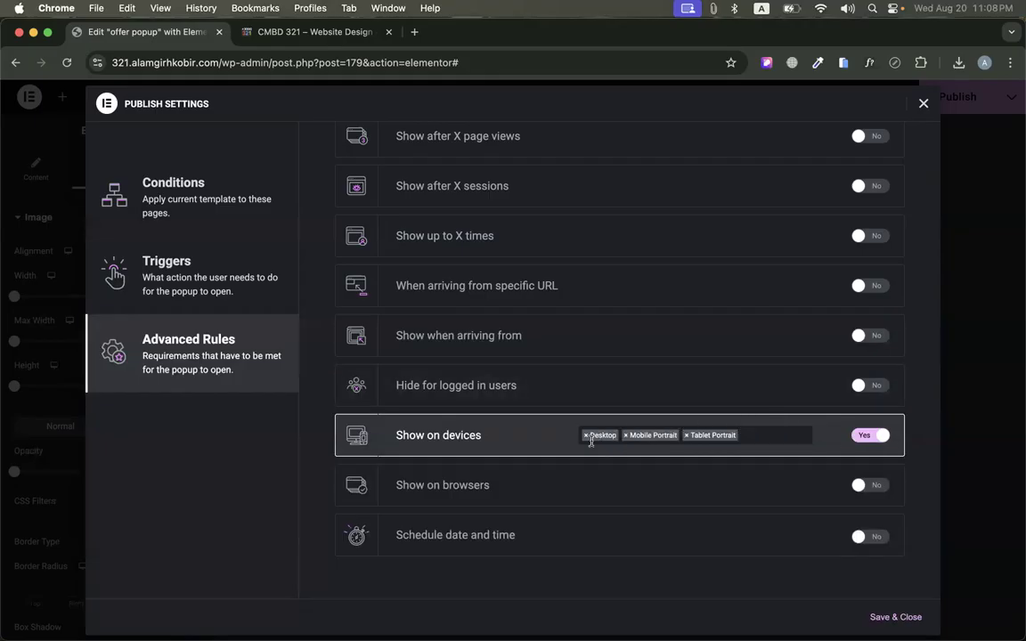
{"action": "left_click", "coordinate": [864, 436]}
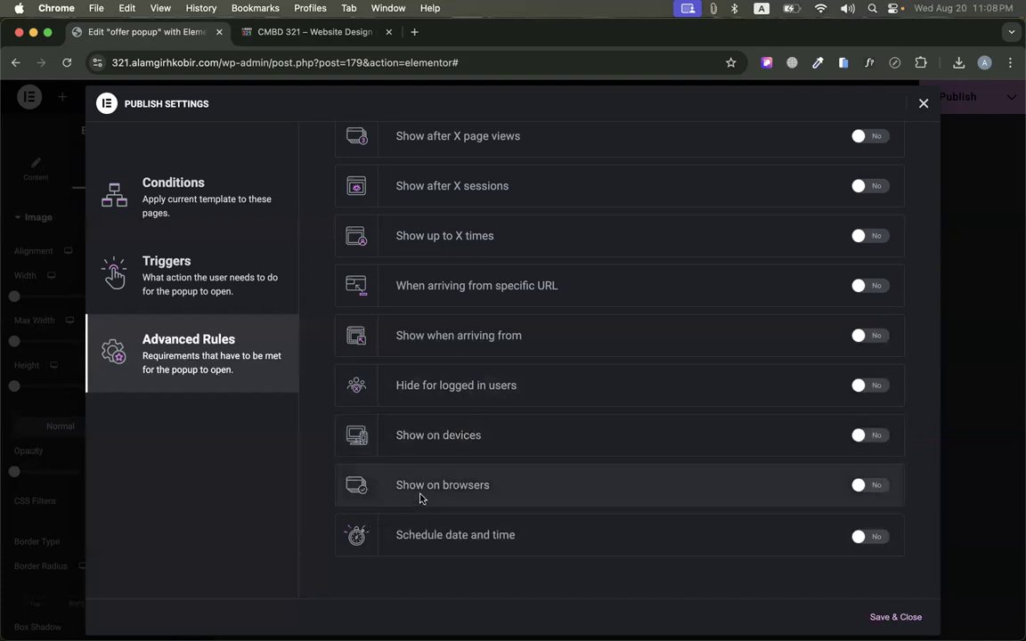
Preview the Show on browsers rule, switch it to Custom and look through the browser choices, leaving the rule on
{"action": "left_click", "coordinate": [871, 485]}
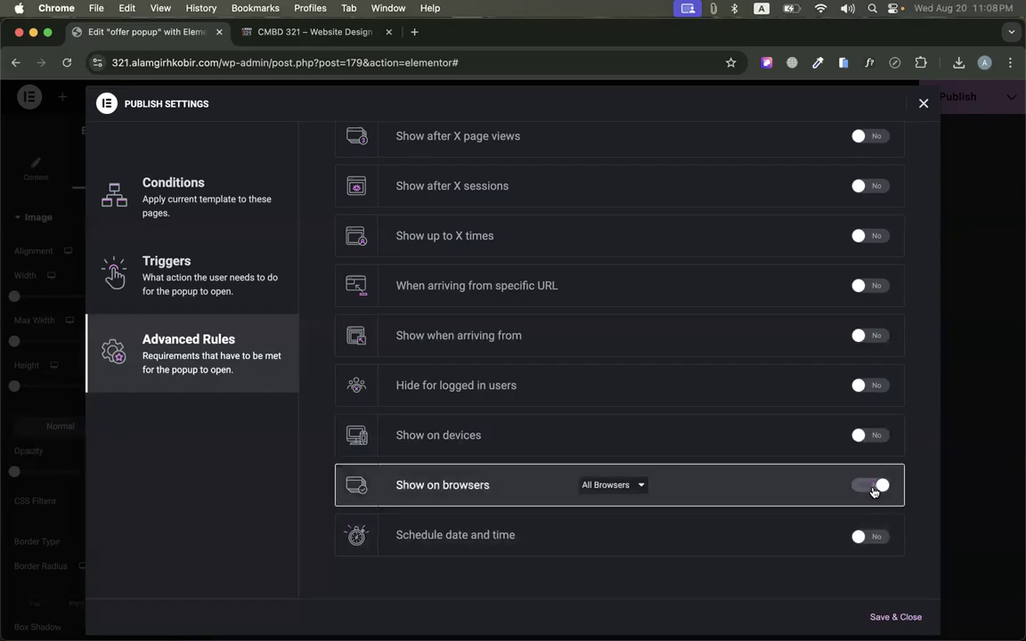
{"action": "left_click", "coordinate": [868, 485]}
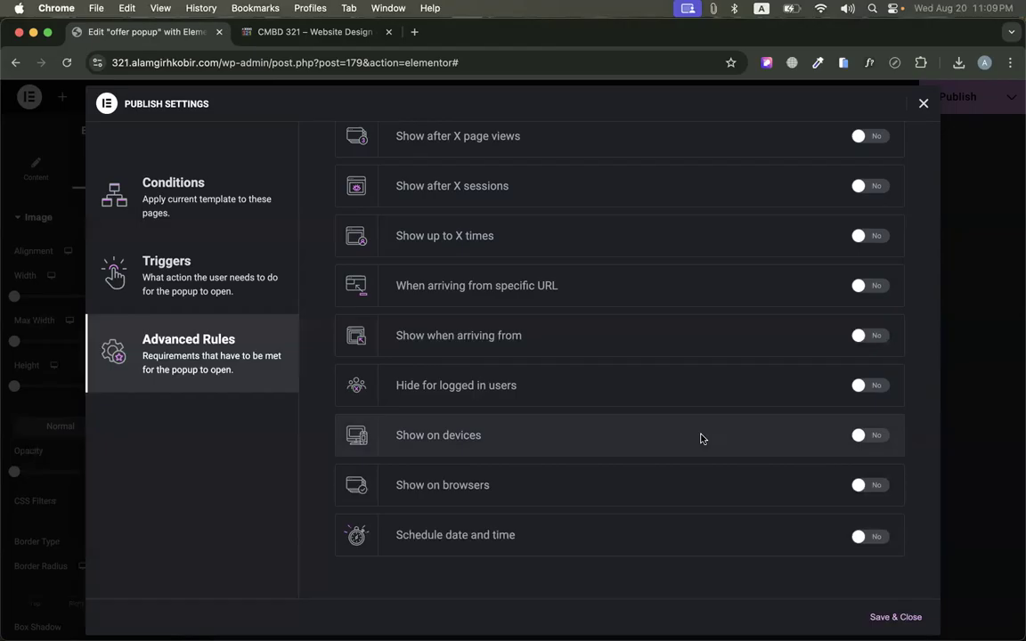
{"action": "left_click", "coordinate": [879, 487]}
{"action": "left_click", "coordinate": [617, 488]}
{"action": "left_click", "coordinate": [624, 501]}
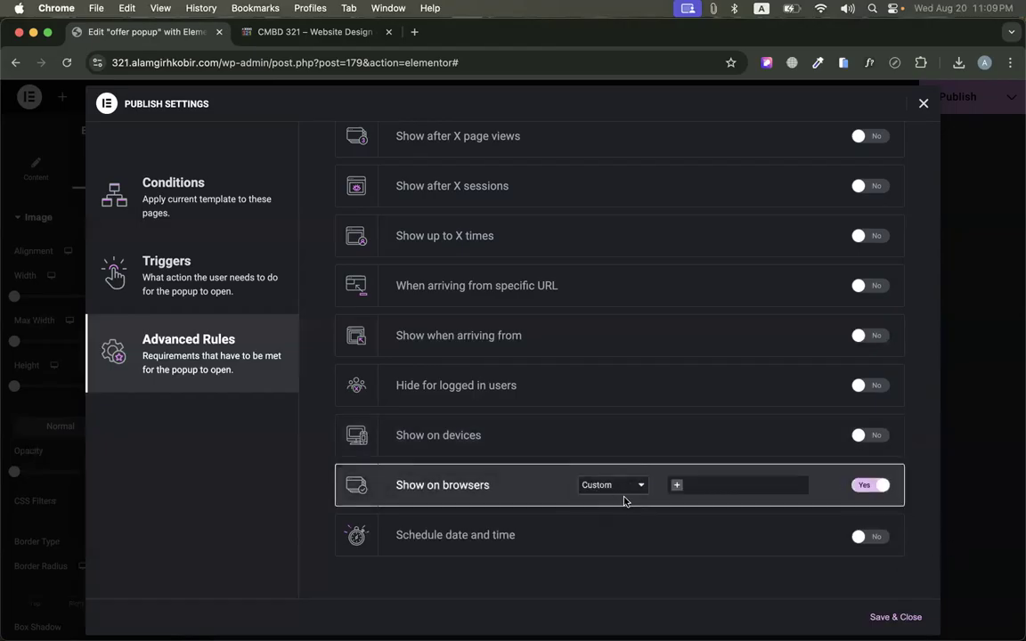
{"action": "left_click", "coordinate": [682, 485]}
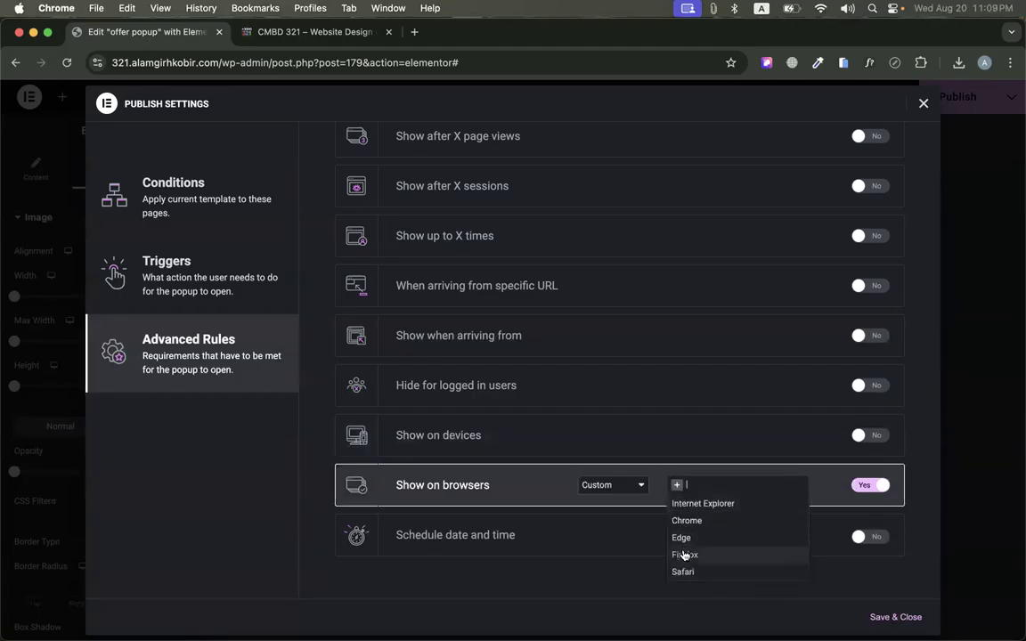
{"action": "left_click", "coordinate": [774, 467]}
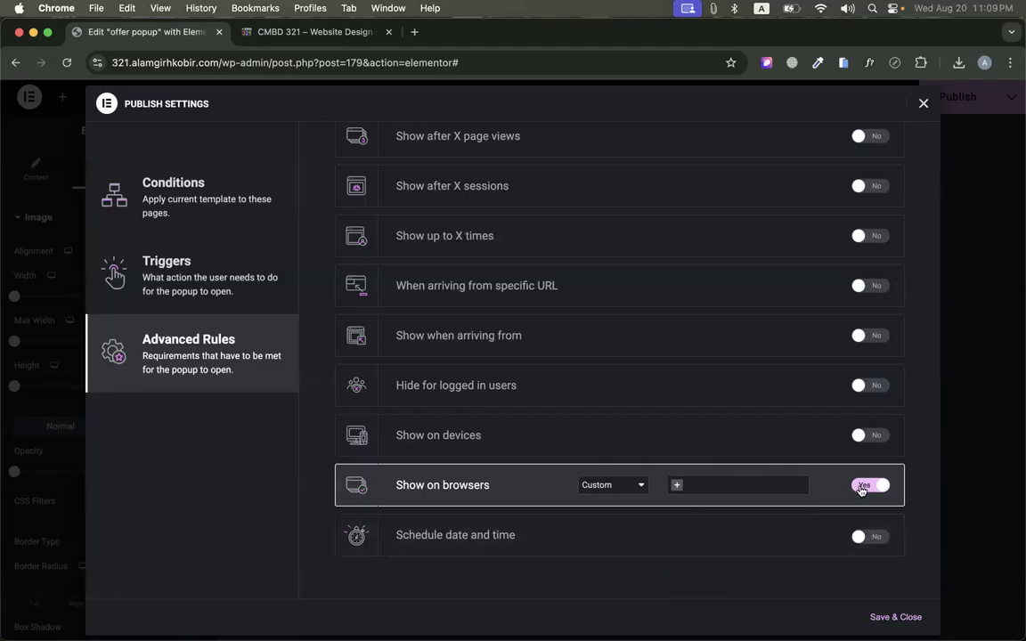
{"action": "left_click", "coordinate": [860, 488]}
{"action": "left_click", "coordinate": [858, 486]}
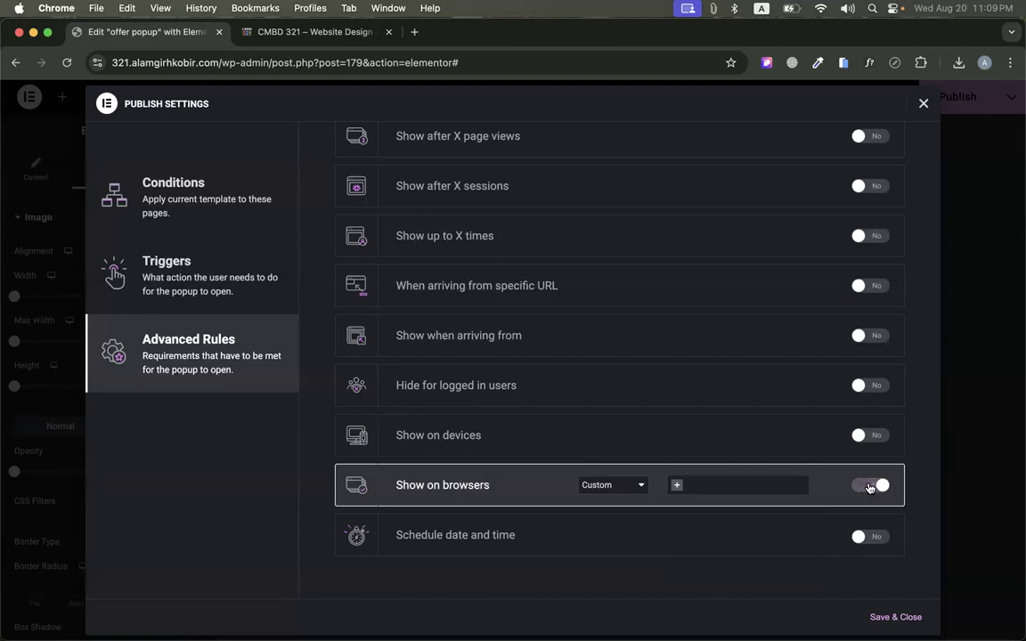
Try adding Internet Explorer, Edge and Firefox to the custom browsers, remove Internet Explorer, and turn the Show on browsers rule off
{"action": "left_click", "coordinate": [676, 485]}
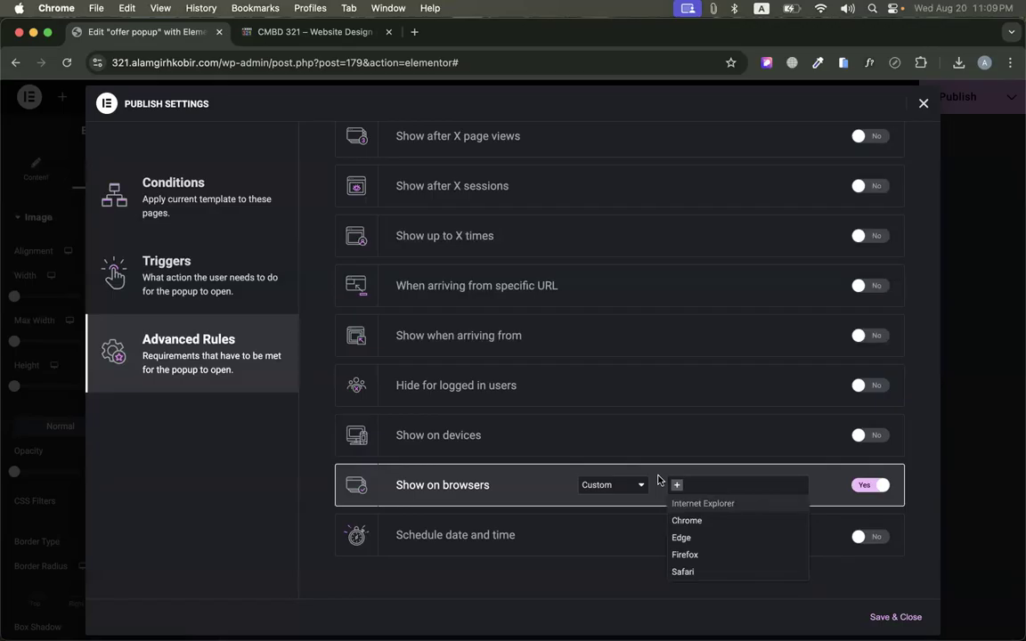
{"action": "left_click", "coordinate": [726, 504]}
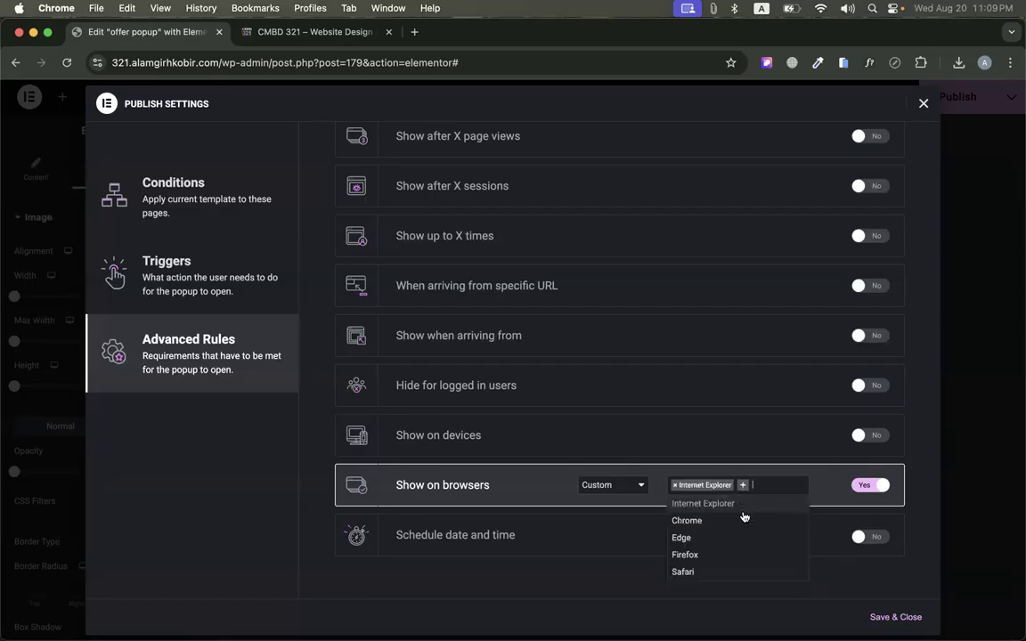
{"action": "left_click", "coordinate": [687, 539]}
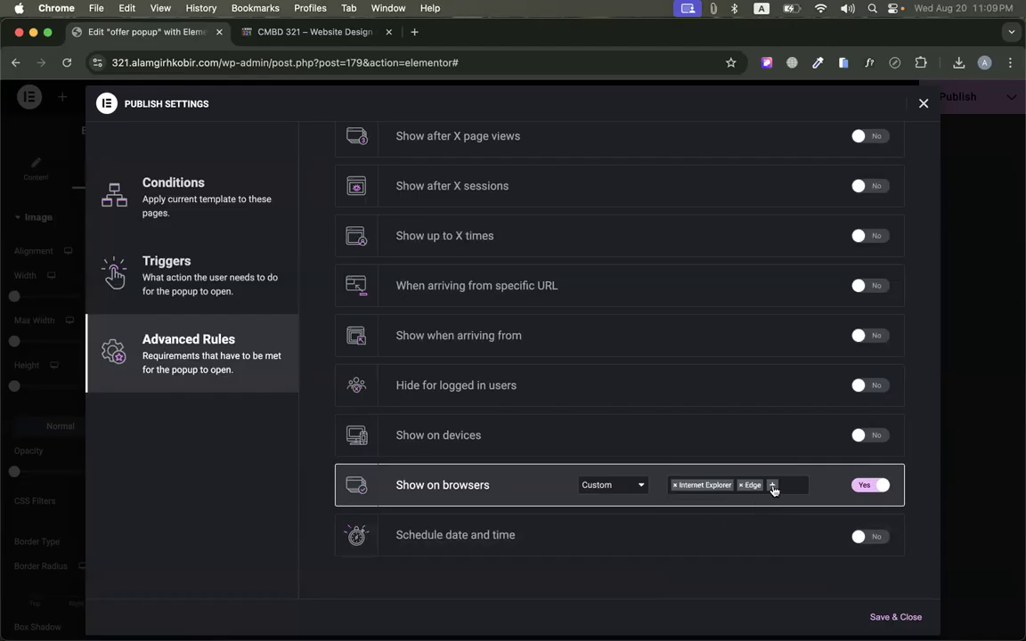
{"action": "left_click", "coordinate": [772, 486]}
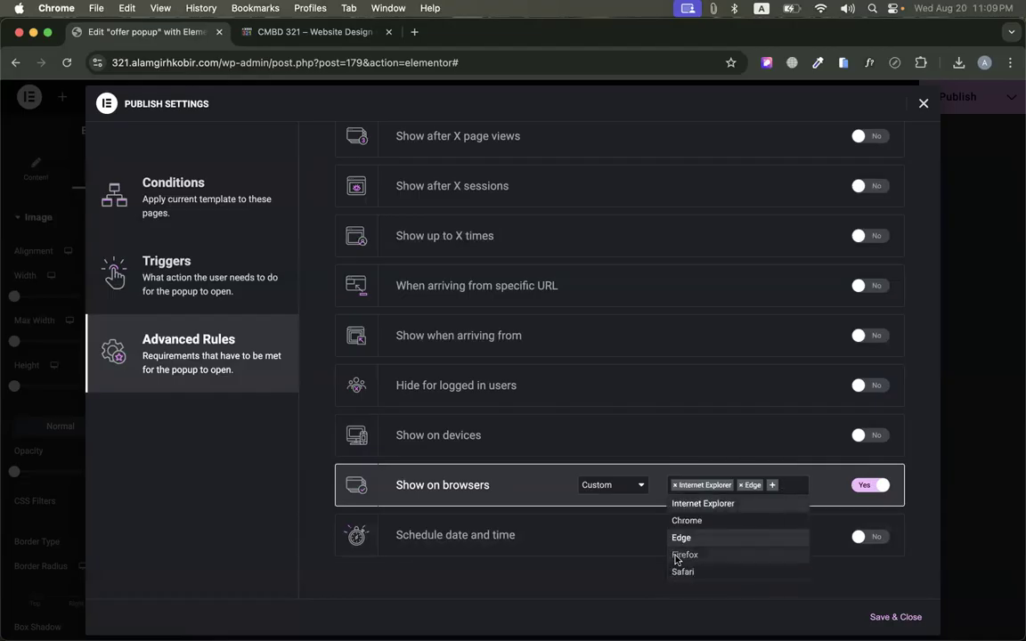
{"action": "left_click", "coordinate": [678, 555]}
{"action": "left_click", "coordinate": [676, 478]}
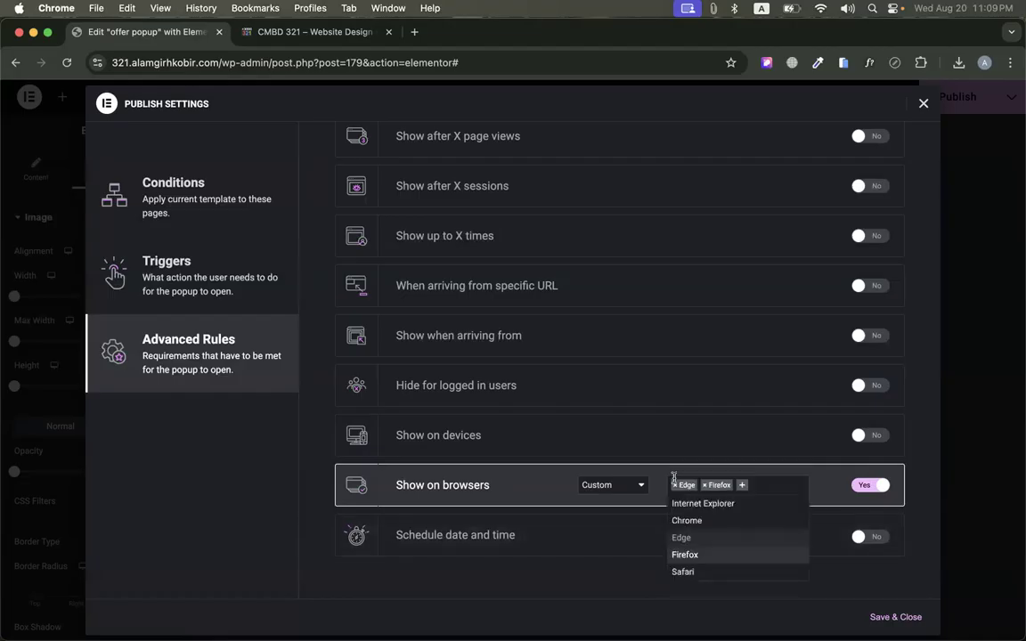
{"action": "left_click", "coordinate": [875, 504]}
{"action": "left_click", "coordinate": [868, 486]}
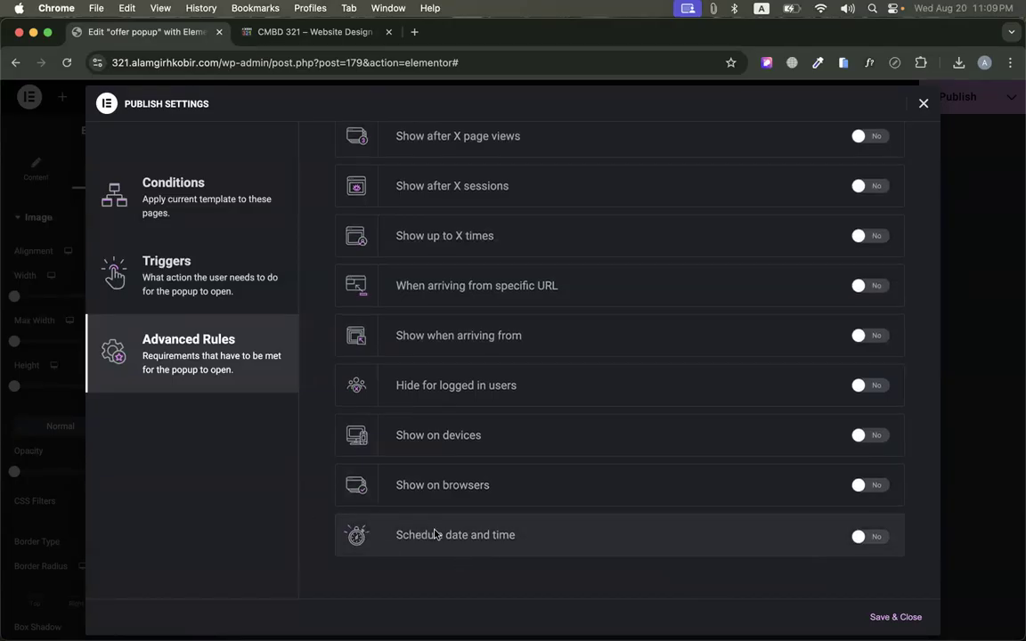
Turn on the Schedule date and time rule and keep its timezone set to Site
{"action": "left_click", "coordinate": [873, 538]}
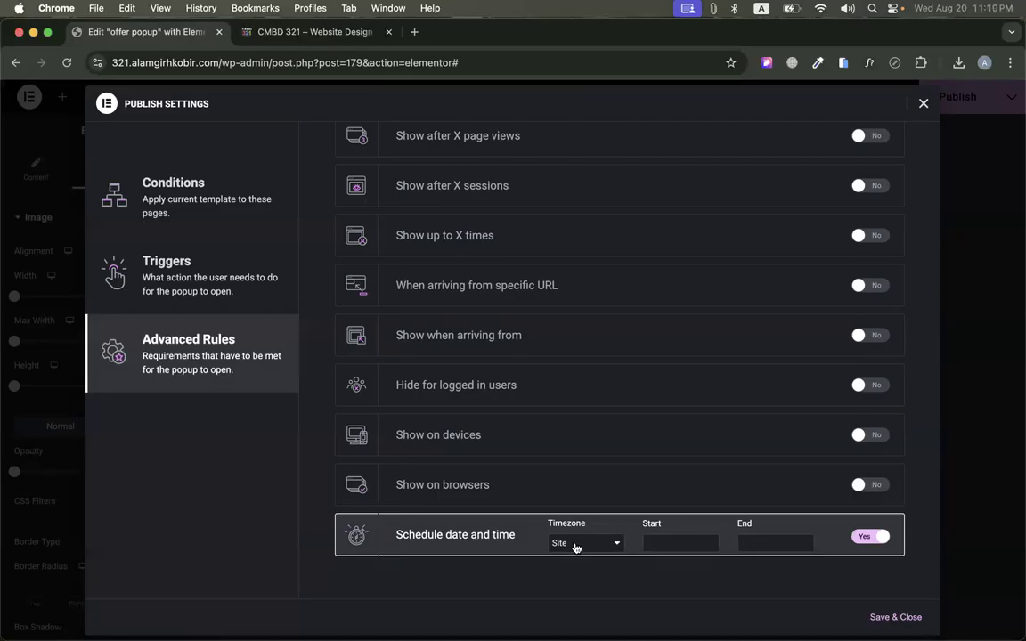
{"action": "left_click", "coordinate": [685, 542]}
{"action": "left_click", "coordinate": [579, 542]}
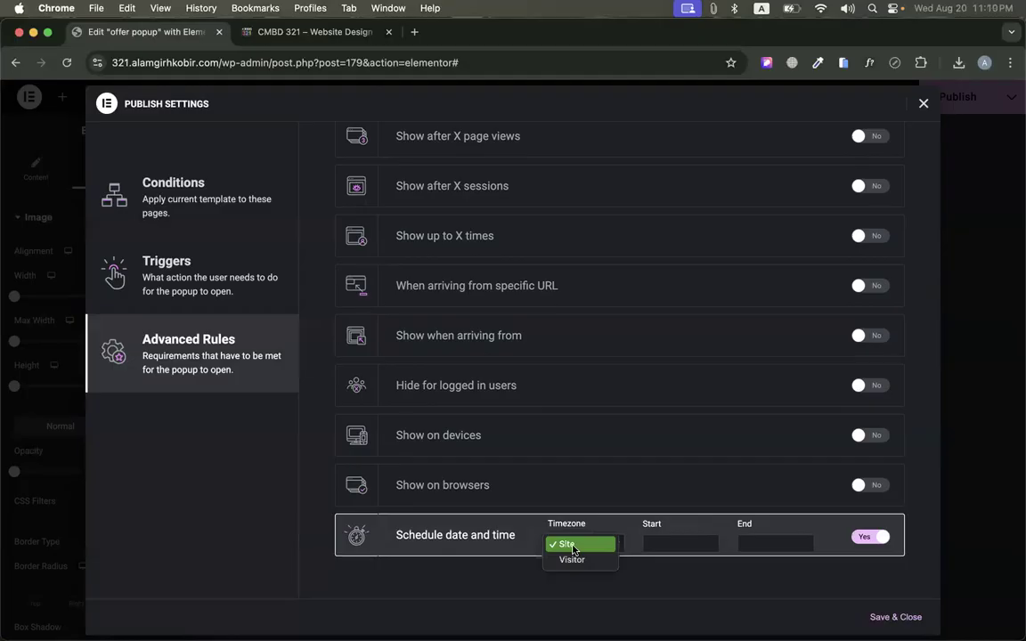
{"action": "left_click", "coordinate": [563, 544]}
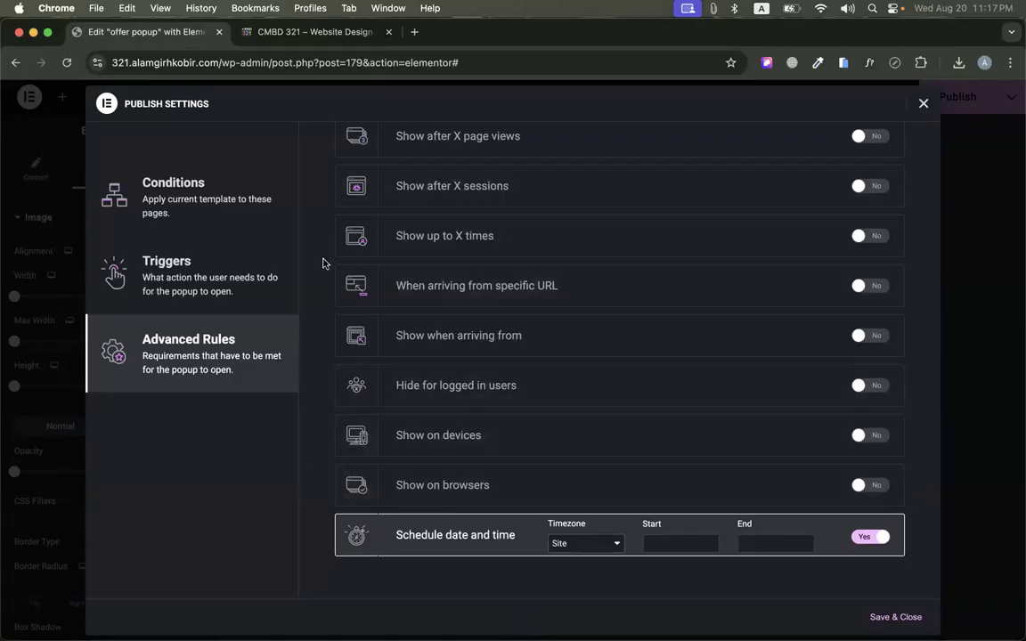
{"action": "scroll", "coordinate": [323, 263], "scroll_direction": "up", "scroll_amount": 1}
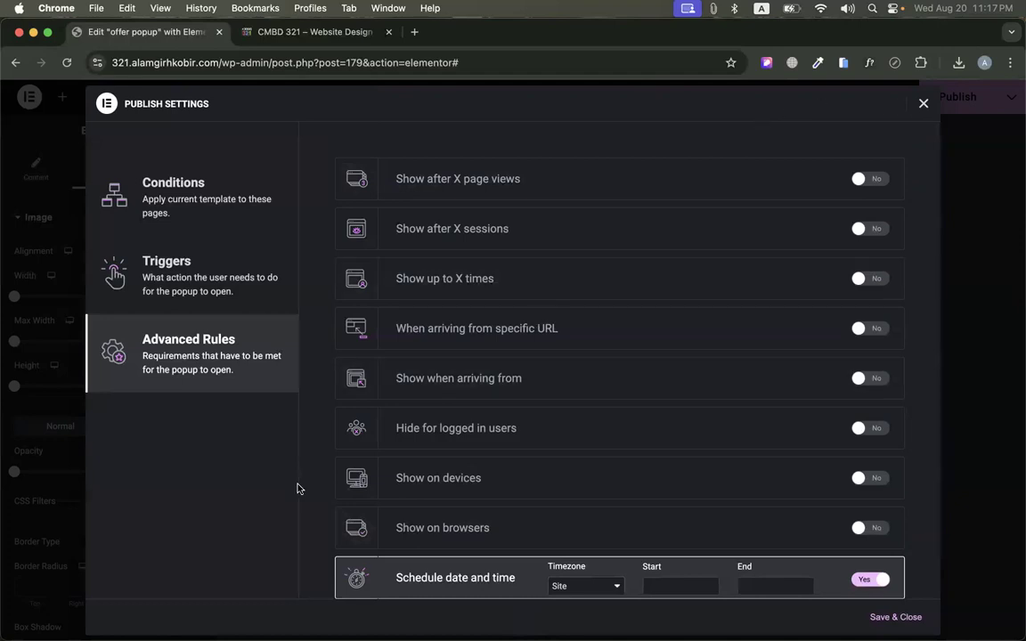
{"action": "scroll", "coordinate": [427, 463], "scroll_direction": "down", "scroll_amount": 1}
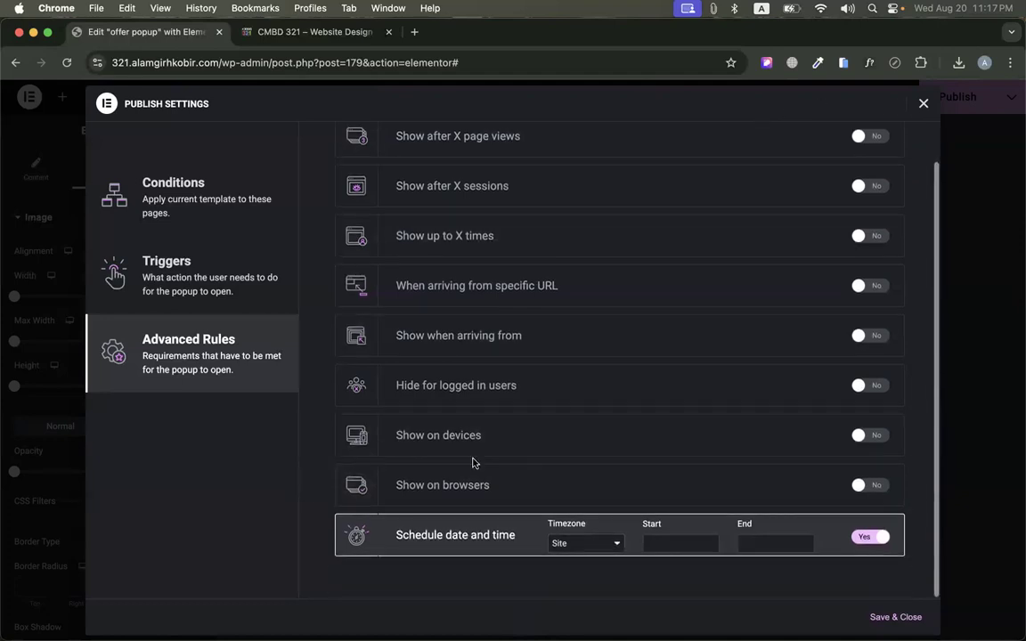
{"action": "left_click", "coordinate": [680, 544]}
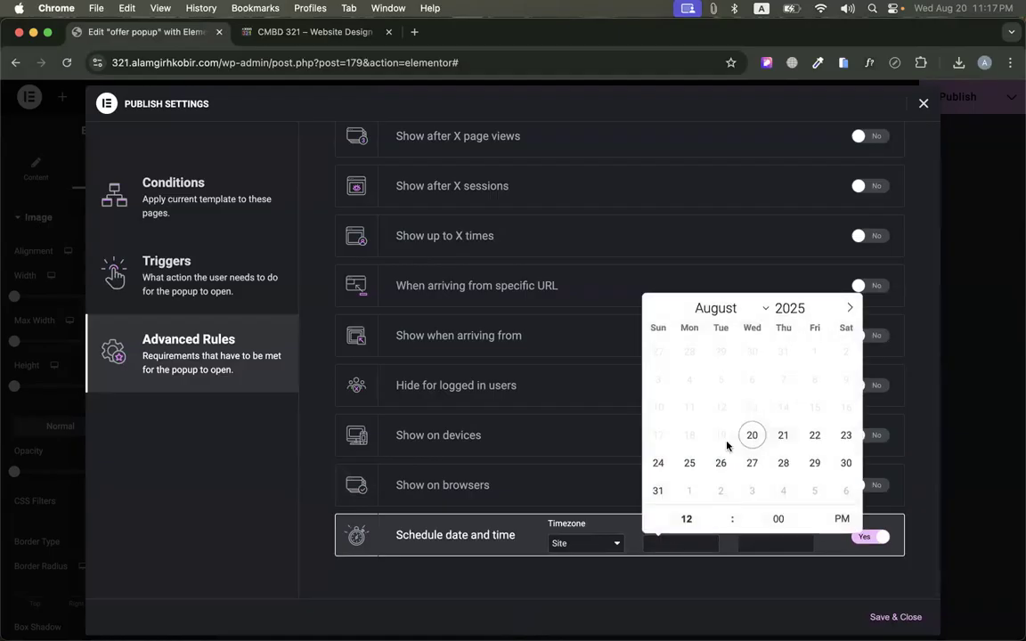
{"action": "left_click", "coordinate": [814, 435]}
{"action": "left_click", "coordinate": [771, 545]}
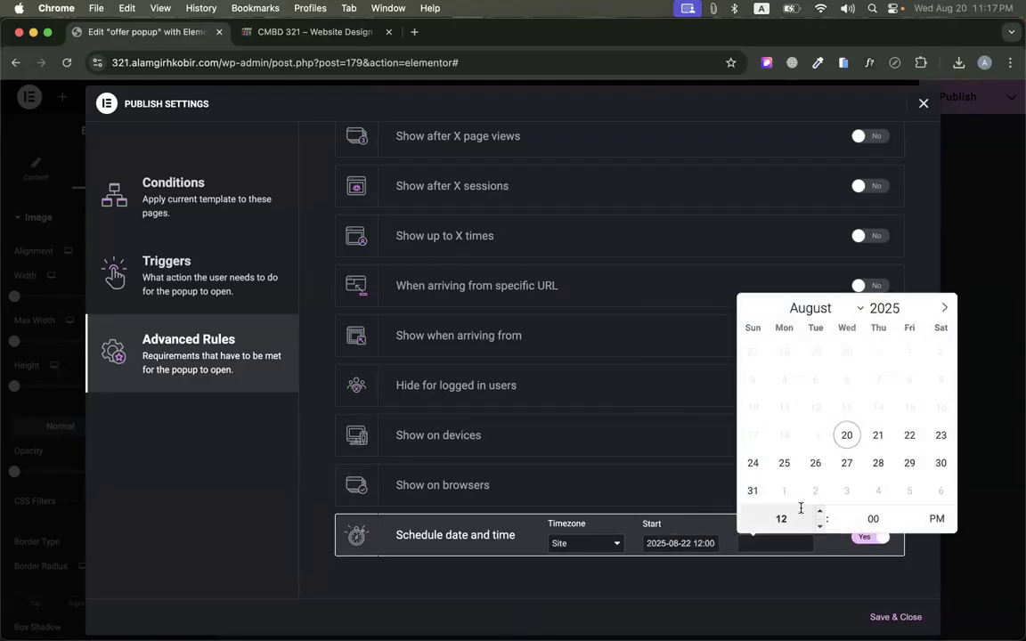
{"action": "left_click", "coordinate": [940, 435]}
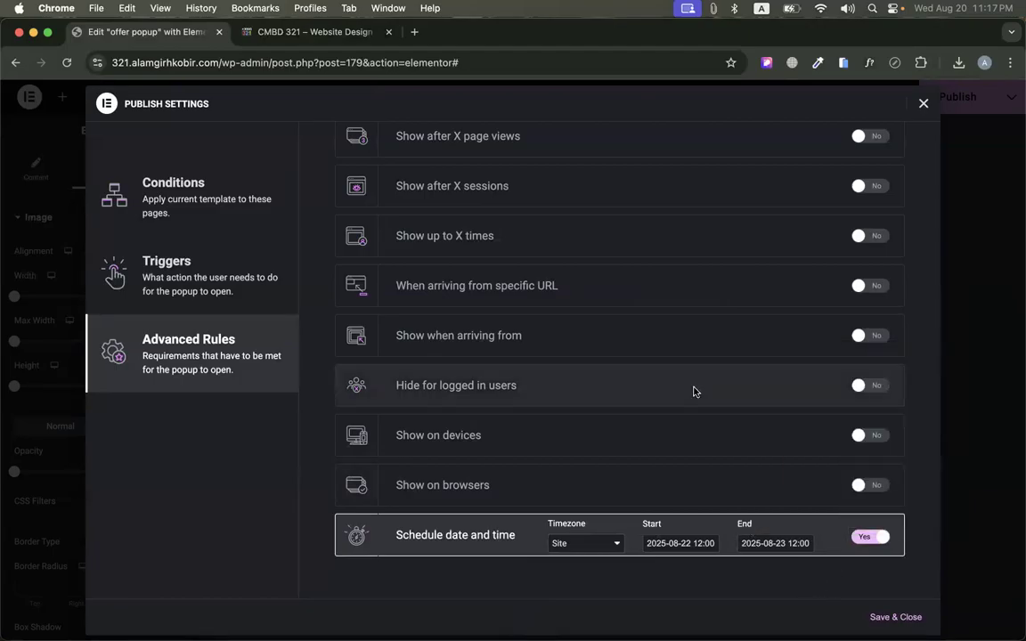
{"action": "left_click", "coordinate": [906, 616]}
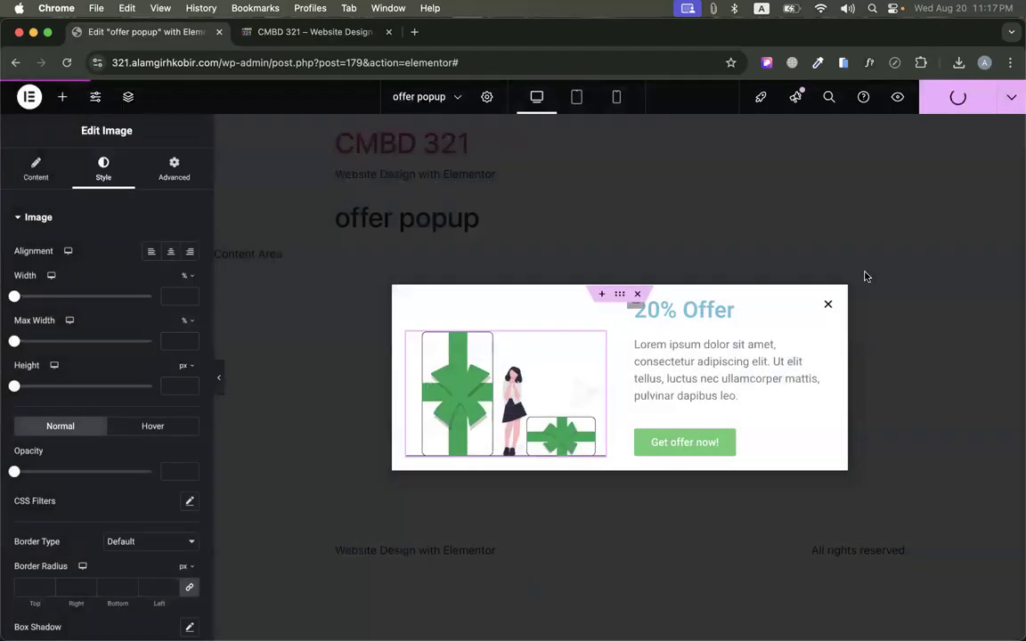
Reopen the popup's advanced rules, turn off the Schedule date and time rule, and save the settings
{"action": "left_click", "coordinate": [1008, 100]}
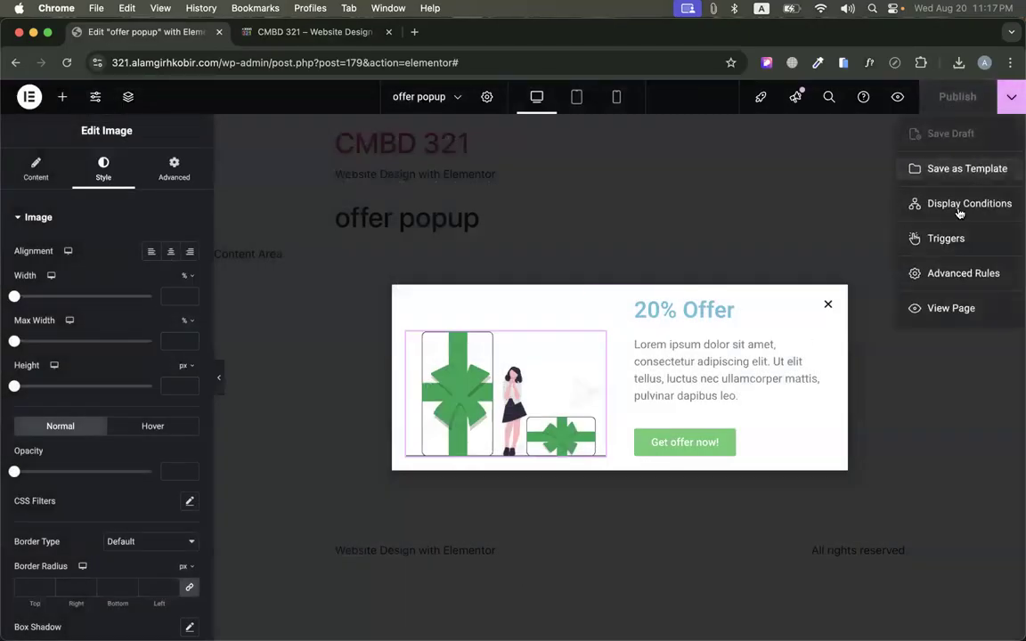
{"action": "left_click", "coordinate": [930, 276]}
{"action": "scroll", "coordinate": [795, 499], "scroll_direction": "down", "scroll_amount": 1}
{"action": "left_click", "coordinate": [870, 535]}
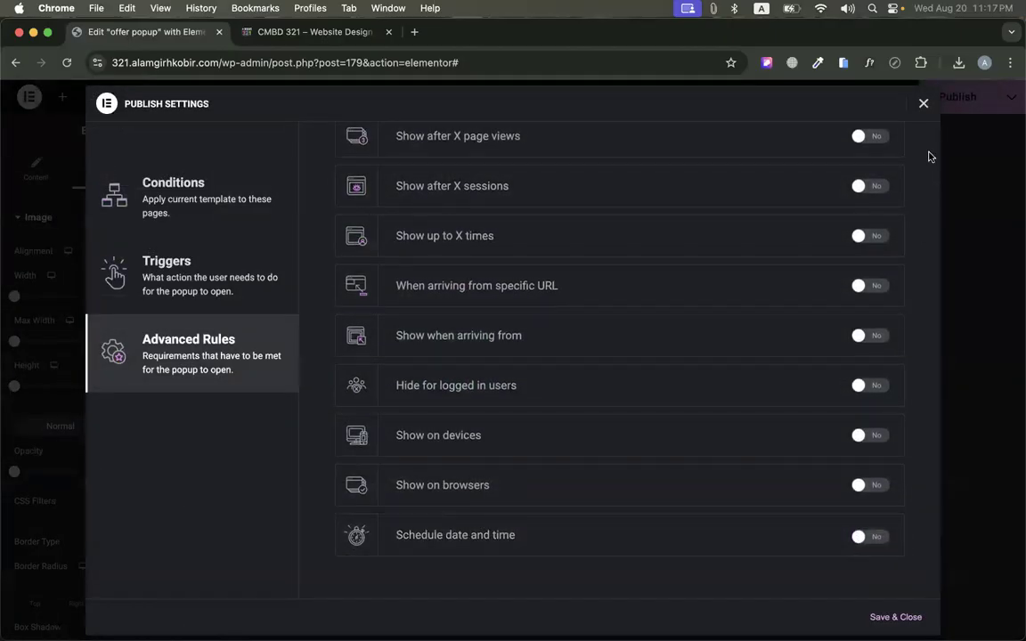
{"action": "left_click", "coordinate": [895, 616]}
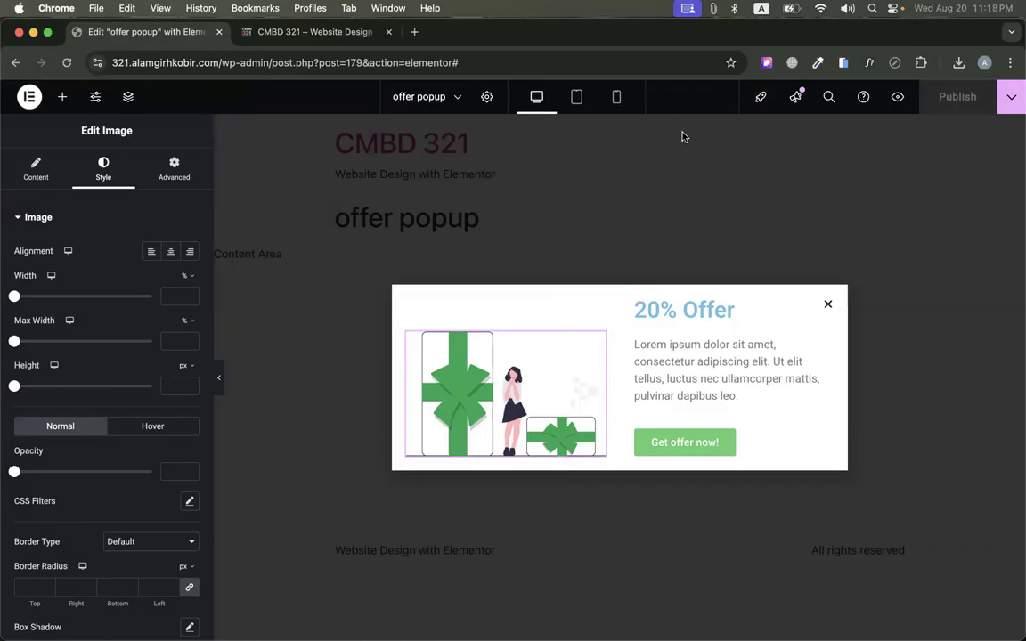
Exit the popup editor to the WordPress template edit screen and close the live site's browser tab
{"action": "left_click", "coordinate": [30, 98]}
{"action": "left_click", "coordinate": [77, 237]}
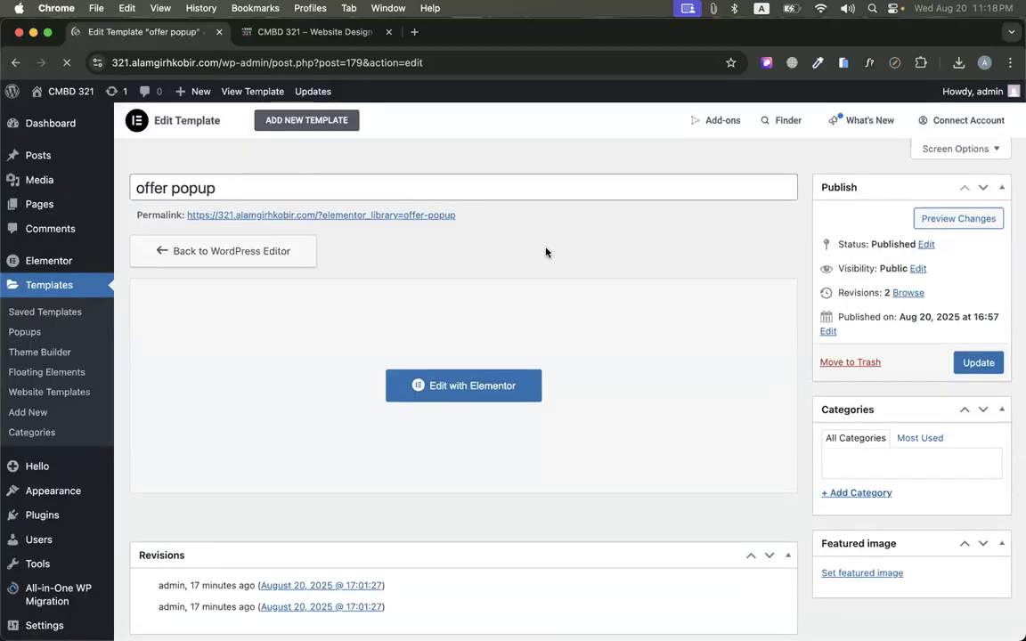
{"action": "scroll", "coordinate": [55, 419], "scroll_direction": "down", "scroll_amount": 5}
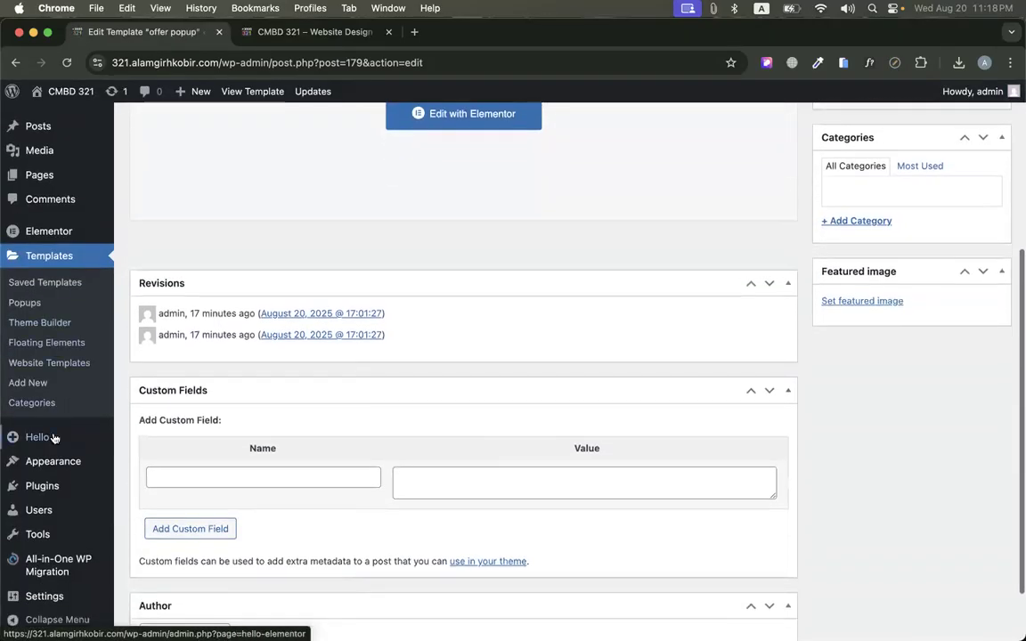
{"action": "scroll", "coordinate": [53, 434], "scroll_direction": "up", "scroll_amount": 5}
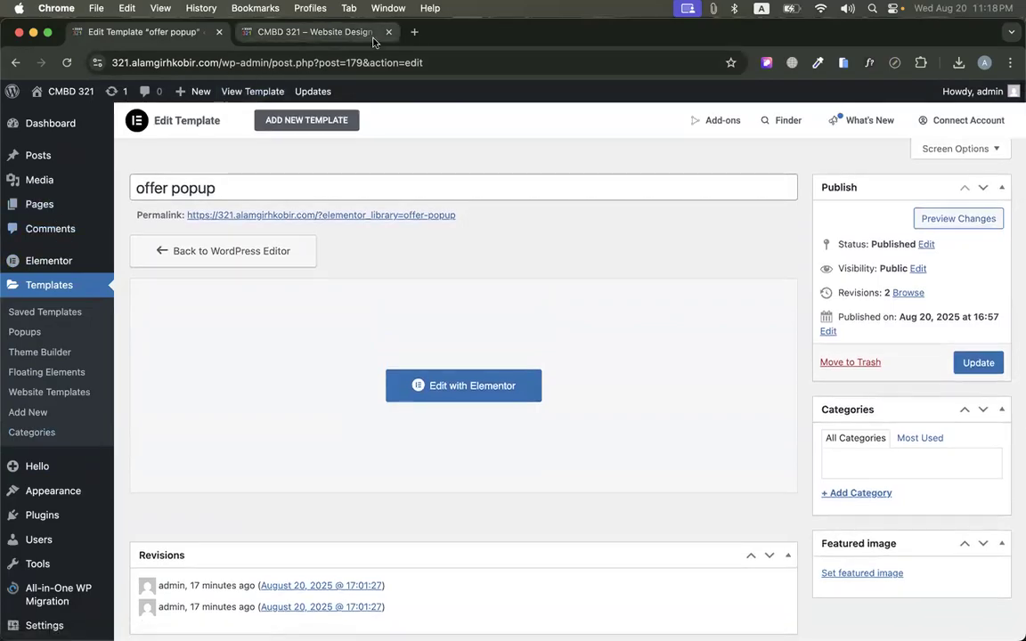
{"action": "left_click", "coordinate": [389, 32]}
{"action": "scroll", "coordinate": [216, 256], "scroll_direction": "down", "scroll_amount": 5}
{"action": "scroll", "coordinate": [215, 256], "scroll_direction": "up", "scroll_amount": 5}
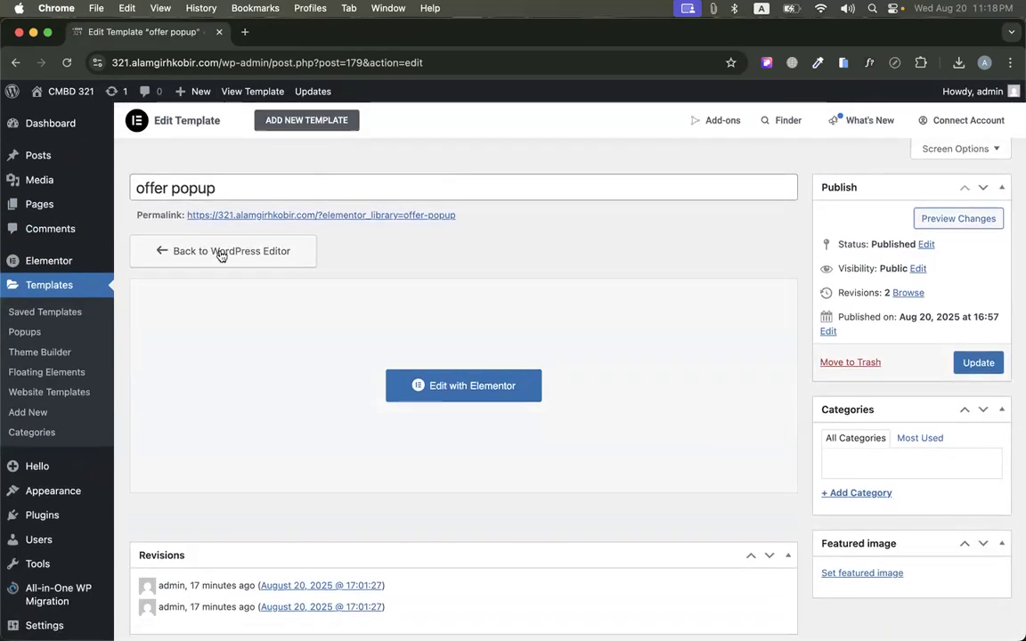
Open the list of all WordPress pages and dismiss the accessibility statement notice
{"action": "left_click", "coordinate": [221, 252]}
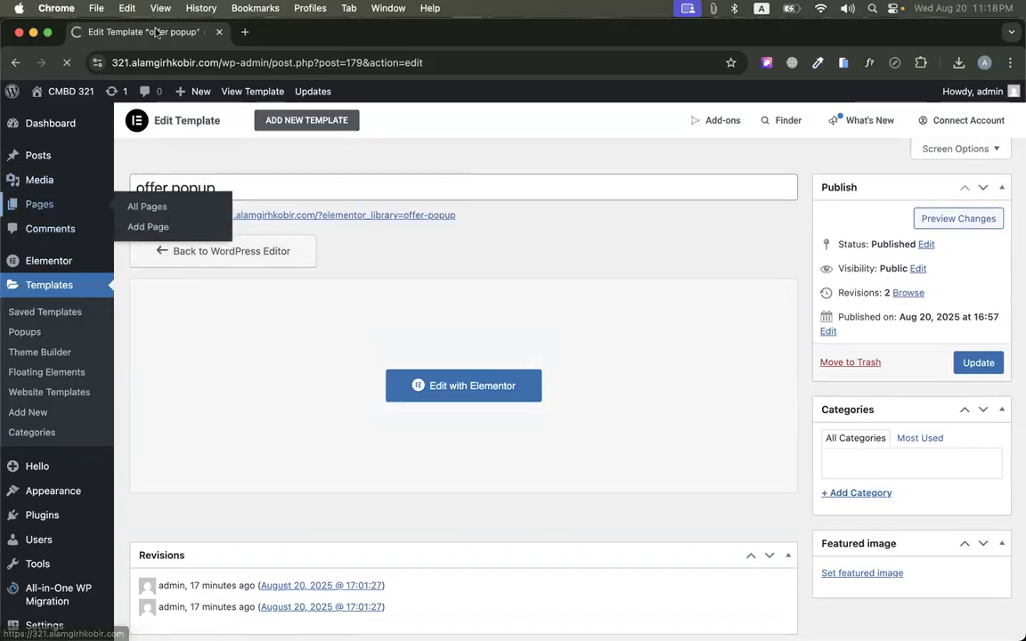
{"action": "scroll", "coordinate": [300, 265], "scroll_direction": "down", "scroll_amount": 1}
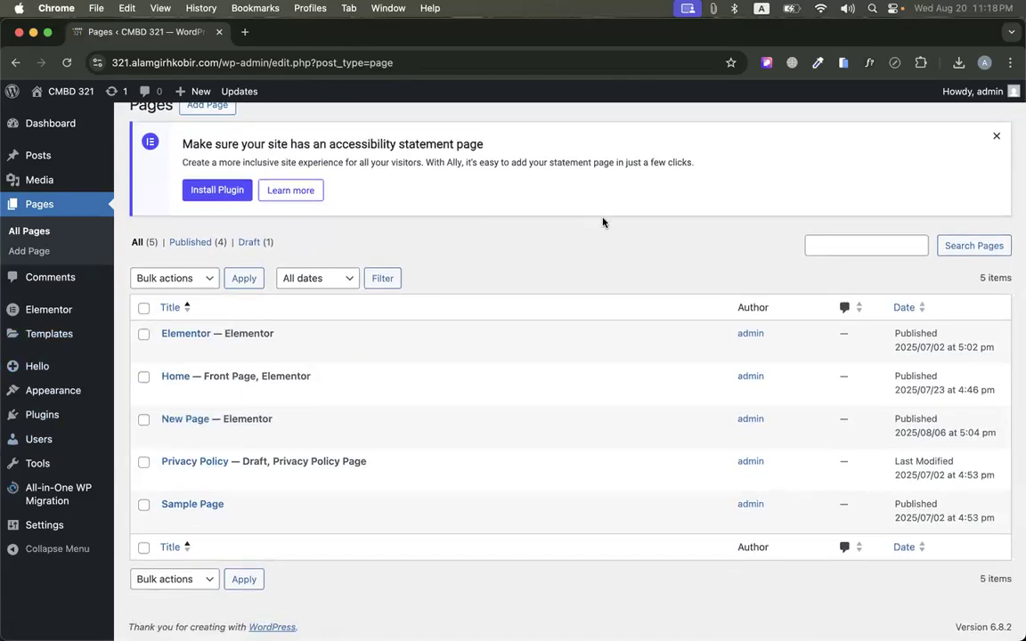
{"action": "scroll", "coordinate": [621, 222], "scroll_direction": "up", "scroll_amount": 1}
{"action": "left_click", "coordinate": [997, 164]}
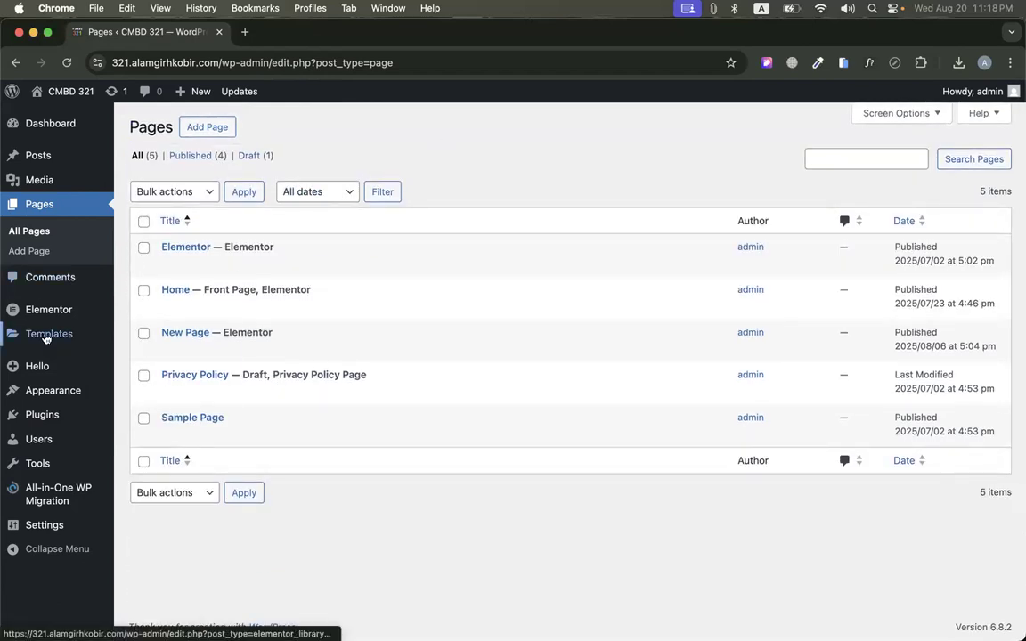
Open the live site in a new browser tab and review the home page's header and sections
{"action": "mouse_move", "coordinate": [49, 334]}
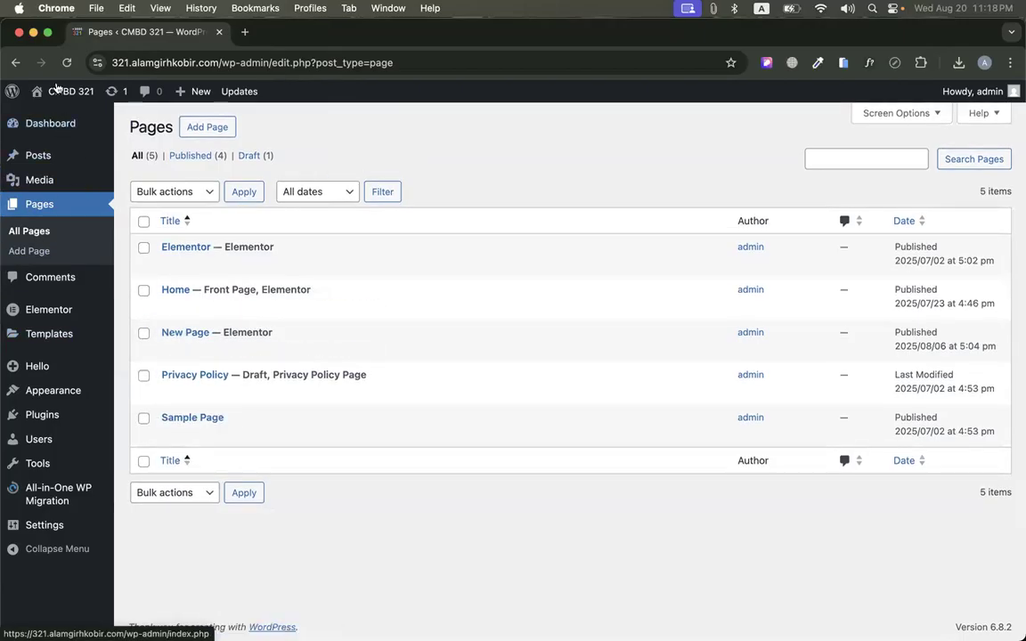
{"action": "left_click", "coordinate": [48, 109], "text": "super"}
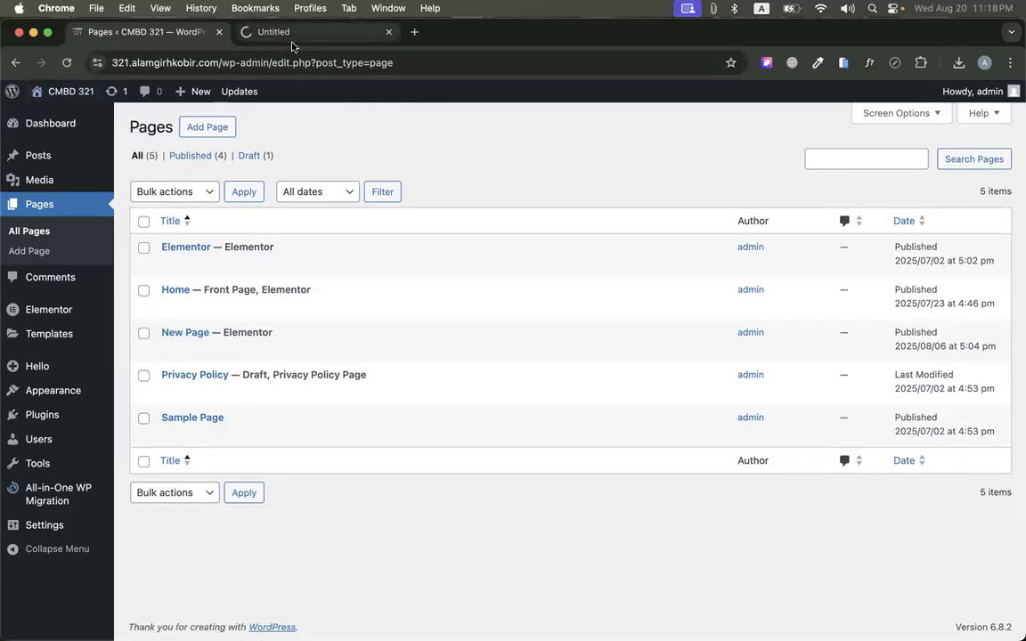
{"action": "left_click", "coordinate": [292, 36]}
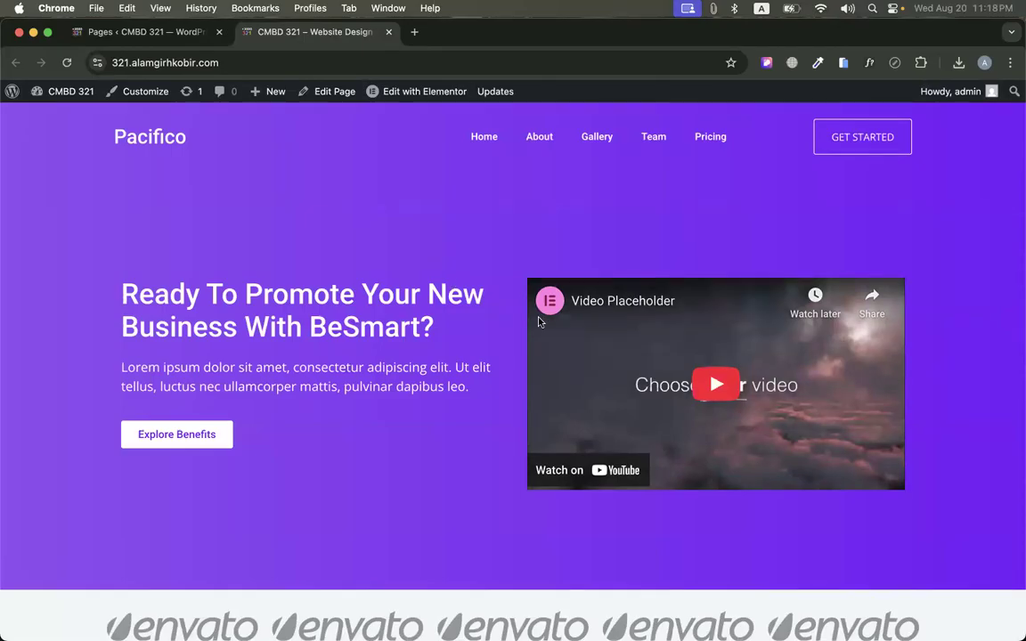
{"action": "scroll", "coordinate": [351, 291], "scroll_direction": "down", "scroll_amount": 10}
{"action": "scroll", "coordinate": [352, 291], "scroll_direction": "down", "scroll_amount": 5}
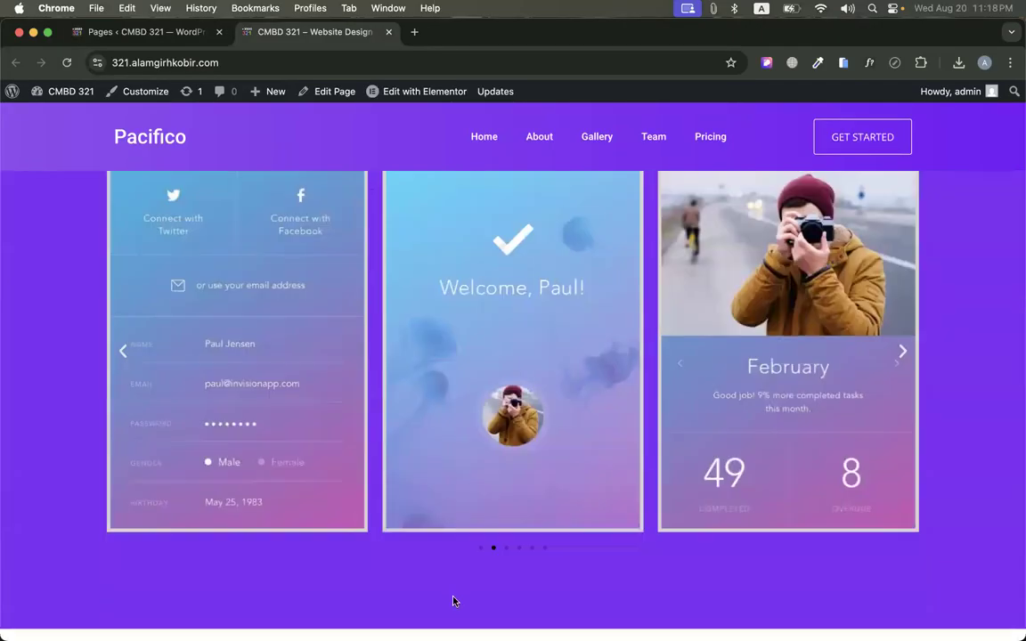
{"action": "scroll", "coordinate": [449, 601], "scroll_direction": "down", "scroll_amount": 3}
{"action": "scroll", "coordinate": [441, 354], "scroll_direction": "up", "scroll_amount": 15}
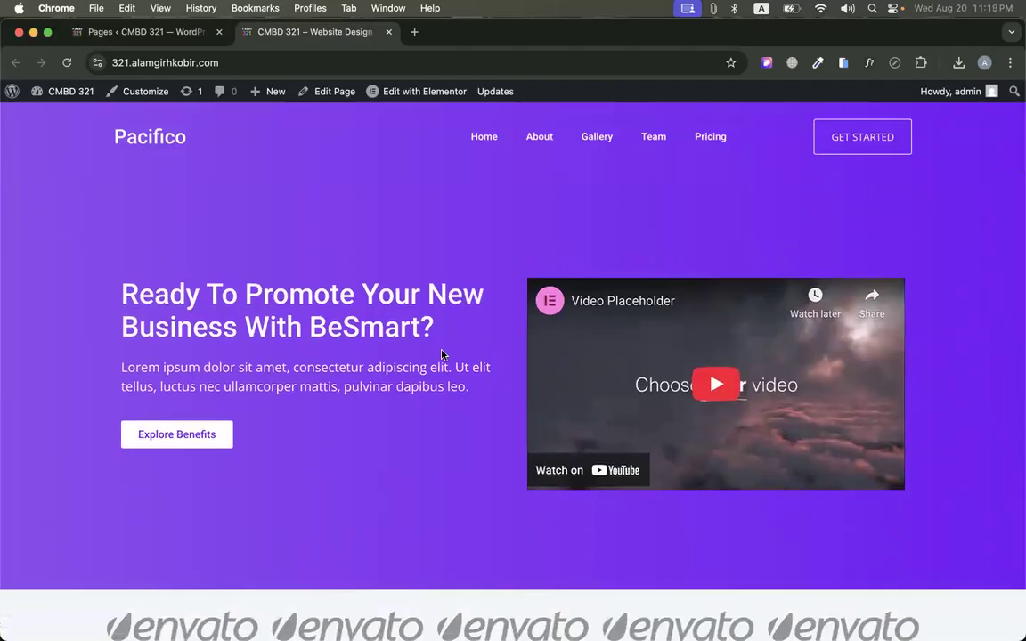
{"action": "scroll", "coordinate": [441, 354], "scroll_direction": "down", "scroll_amount": 10}
{"action": "scroll", "coordinate": [442, 354], "scroll_direction": "up", "scroll_amount": 15}
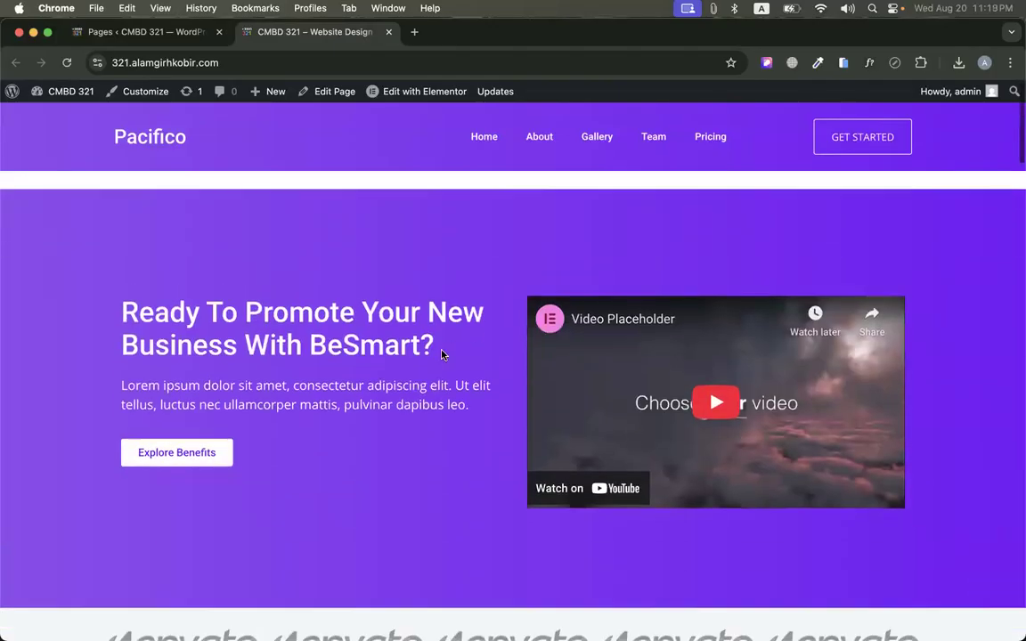
{"action": "scroll", "coordinate": [442, 354], "scroll_direction": "down", "scroll_amount": 2}
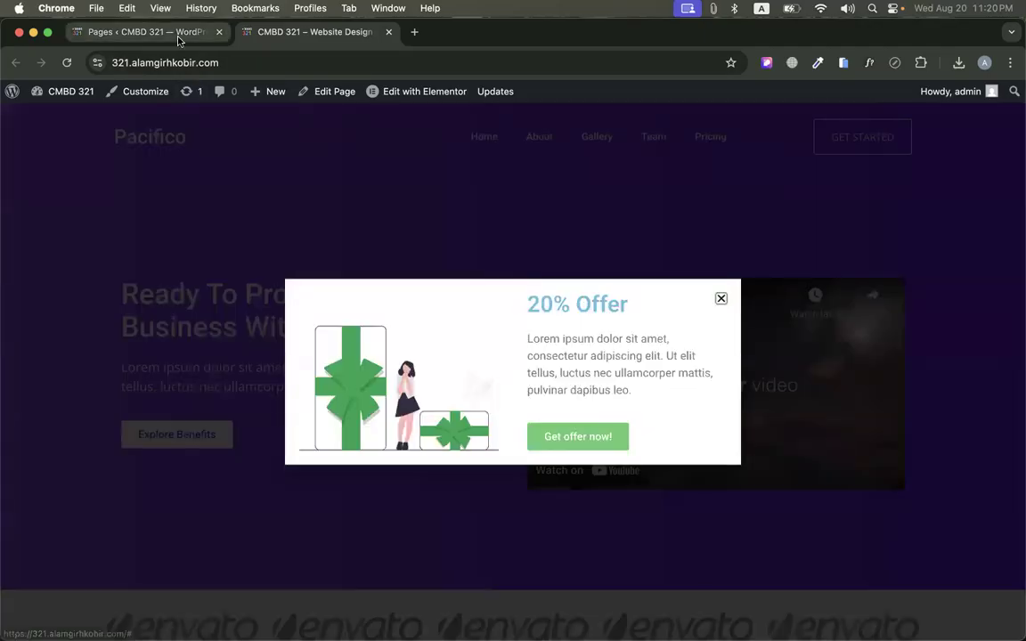
Close the 20% Offer popup on the live home page and return to the WordPress pages list
{"action": "left_click", "coordinate": [178, 32]}
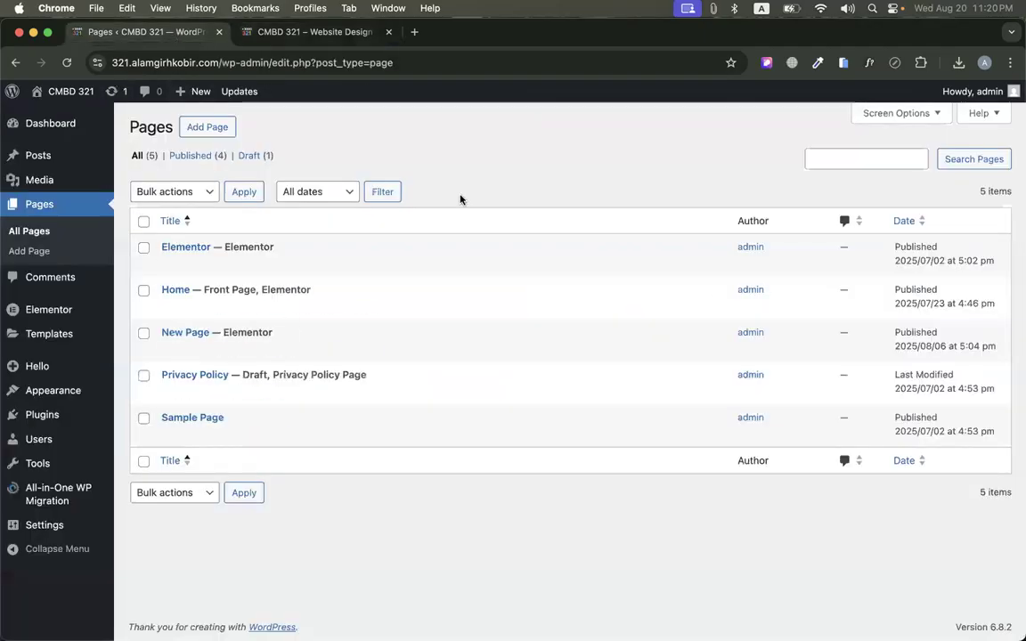
{"action": "left_click", "coordinate": [320, 30]}
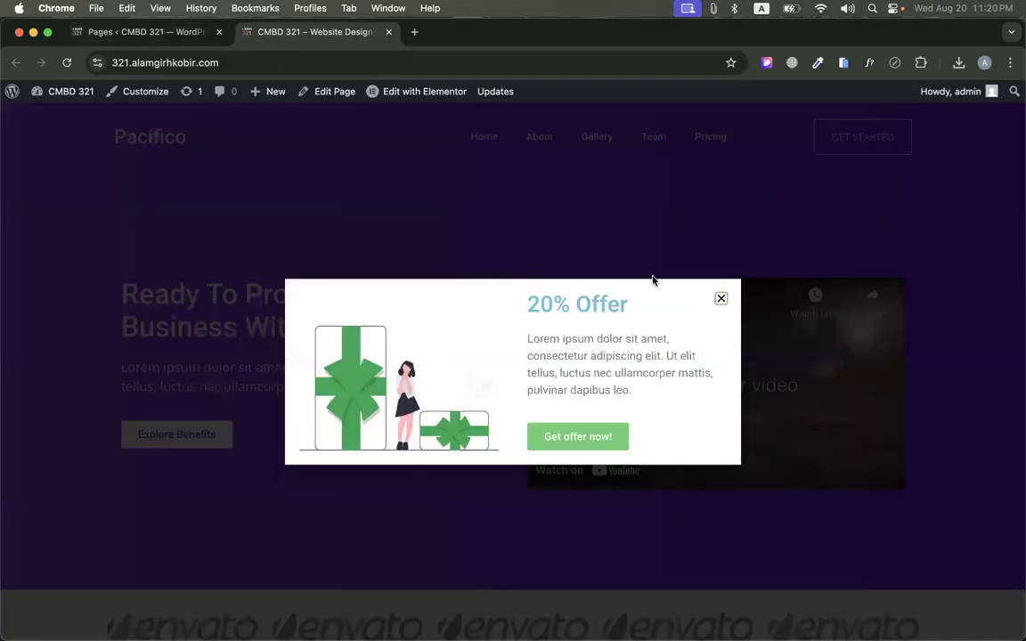
{"action": "left_click", "coordinate": [720, 300]}
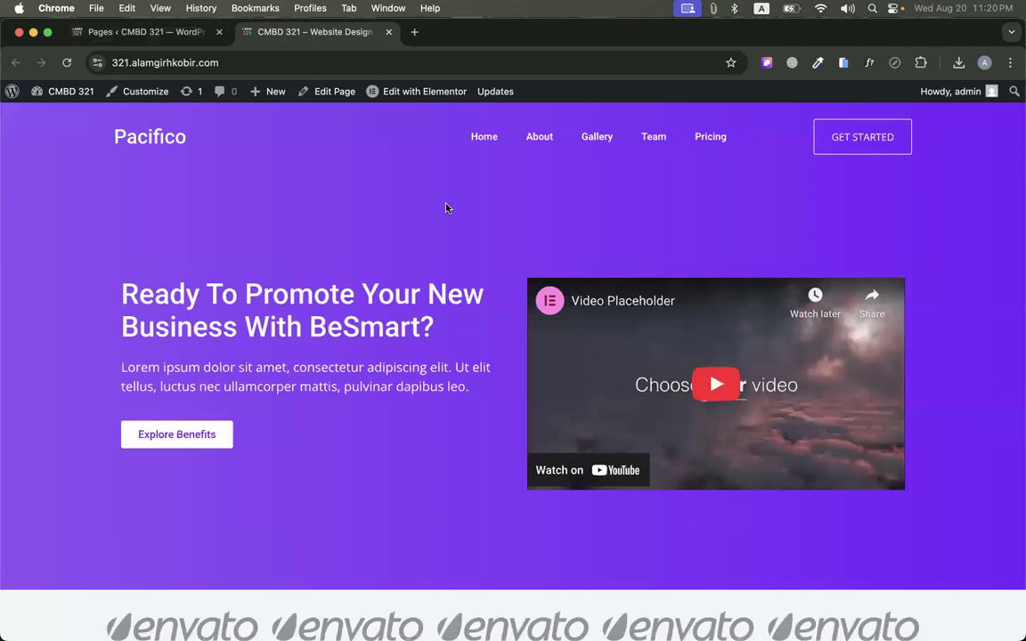
{"action": "left_click", "coordinate": [165, 36]}
{"action": "left_click", "coordinate": [270, 32]}
{"action": "left_click", "coordinate": [147, 32]}
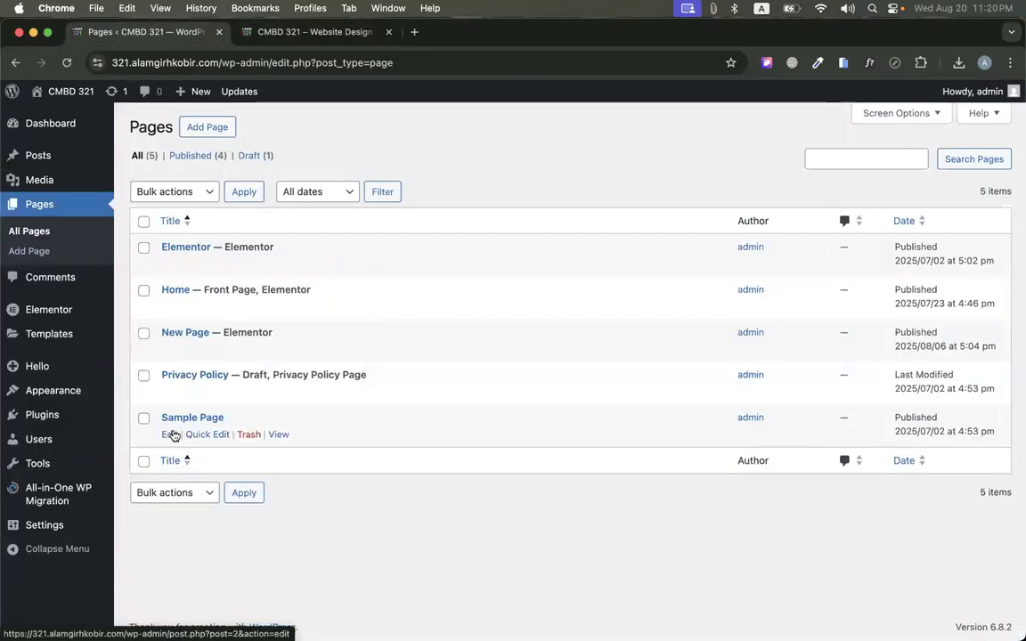
Quick-edit the Privacy Policy page to set its status to Published, and update it
{"action": "left_click", "coordinate": [210, 391]}
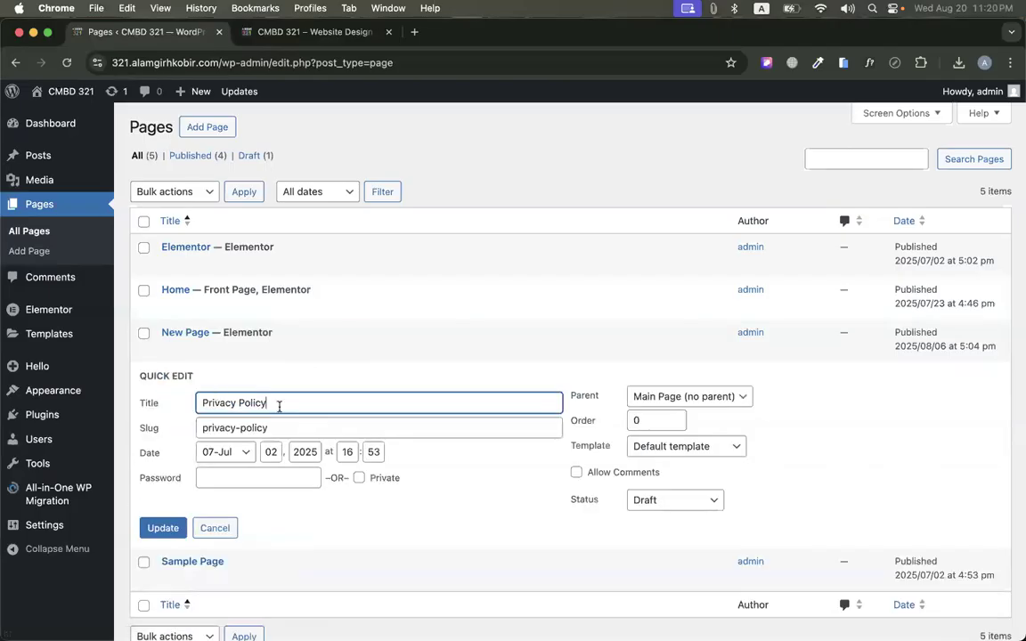
{"action": "left_click", "coordinate": [715, 451]}
{"action": "left_click", "coordinate": [374, 487]}
{"action": "left_click", "coordinate": [659, 503]}
{"action": "left_click", "coordinate": [655, 468]}
{"action": "left_click", "coordinate": [163, 528]}
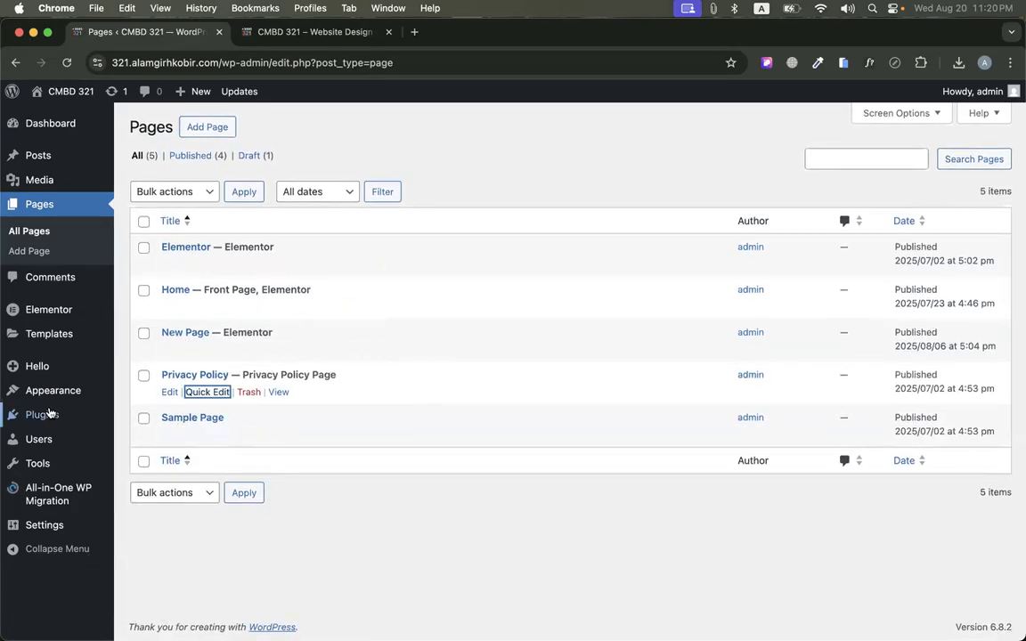
Open the WordPress menu management screen and select Main Menu for editing
{"action": "mouse_move", "coordinate": [54, 390]}
{"action": "left_click", "coordinate": [141, 452]}
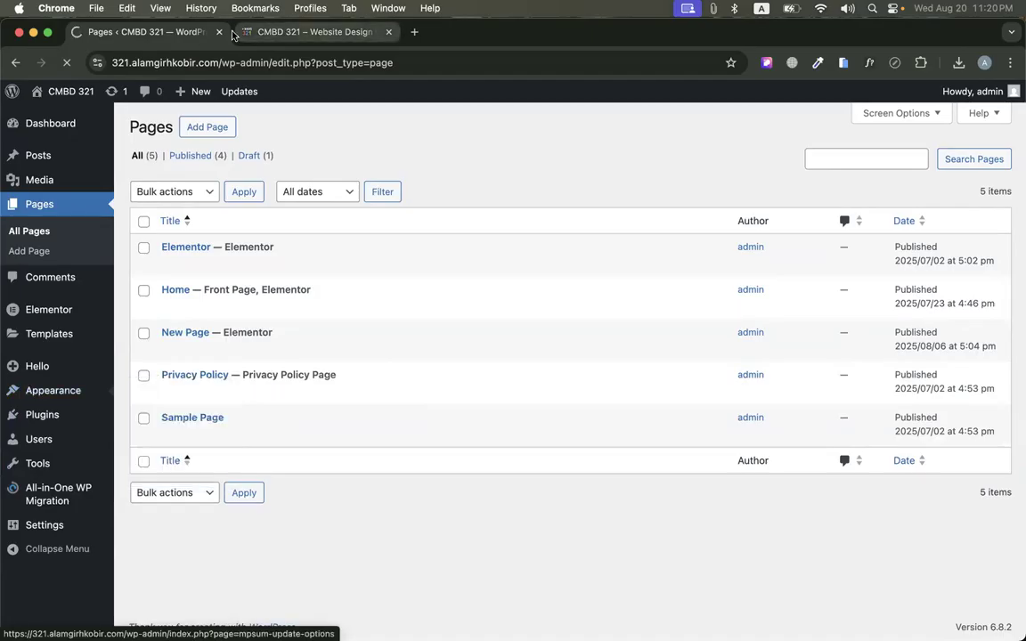
{"action": "scroll", "coordinate": [474, 336], "scroll_direction": "down", "scroll_amount": 2}
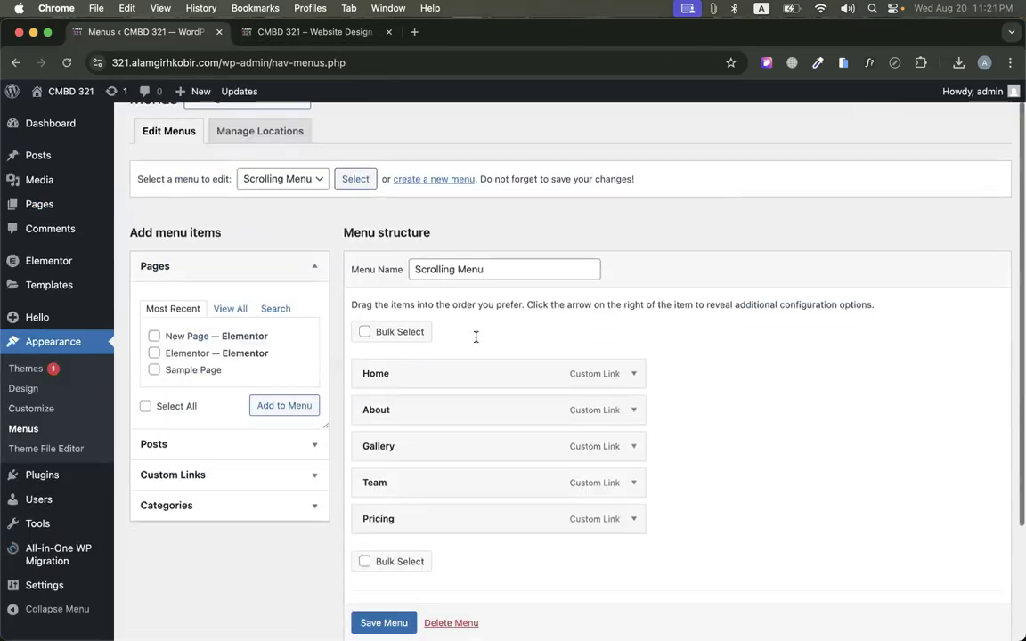
{"action": "scroll", "coordinate": [359, 294], "scroll_direction": "up", "scroll_amount": 2}
{"action": "left_click", "coordinate": [278, 205]}
{"action": "left_click", "coordinate": [274, 191]}
{"action": "left_click", "coordinate": [358, 208]}
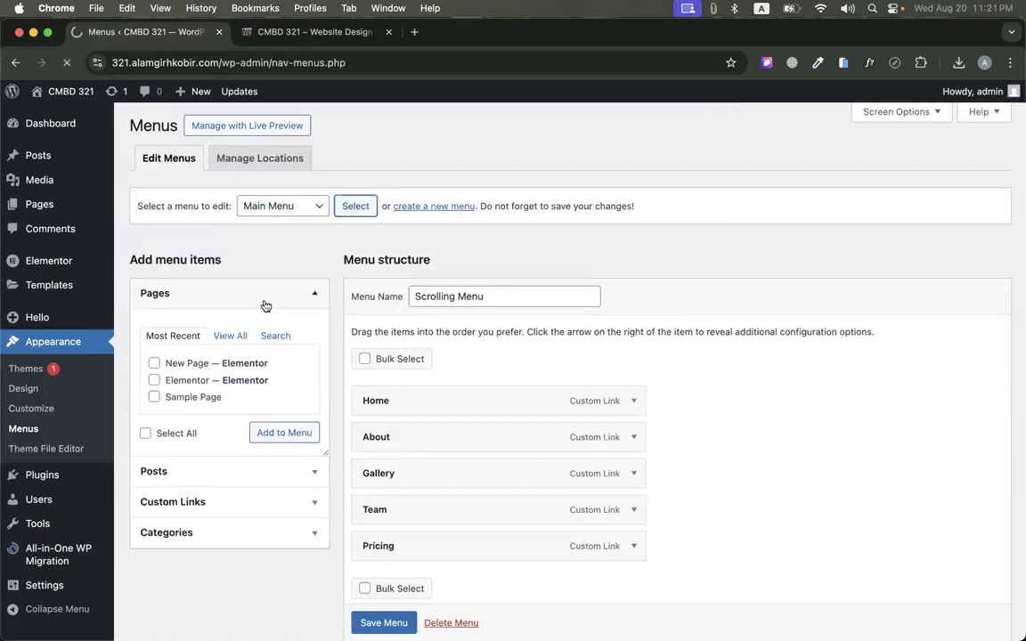
Add New Page and Privacy Policy from the full page list to Main Menu, and save the menu
{"action": "scroll", "coordinate": [396, 417], "scroll_direction": "down", "scroll_amount": 1}
{"action": "left_click", "coordinate": [230, 278]}
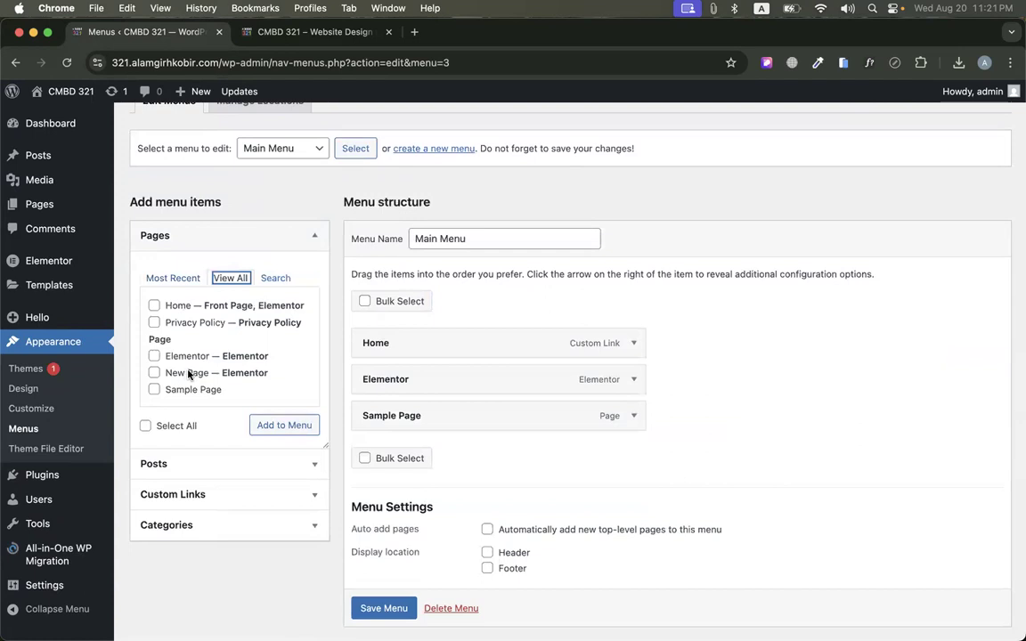
{"action": "left_click", "coordinate": [185, 377]}
{"action": "left_click", "coordinate": [284, 425]}
{"action": "left_click", "coordinate": [191, 326]}
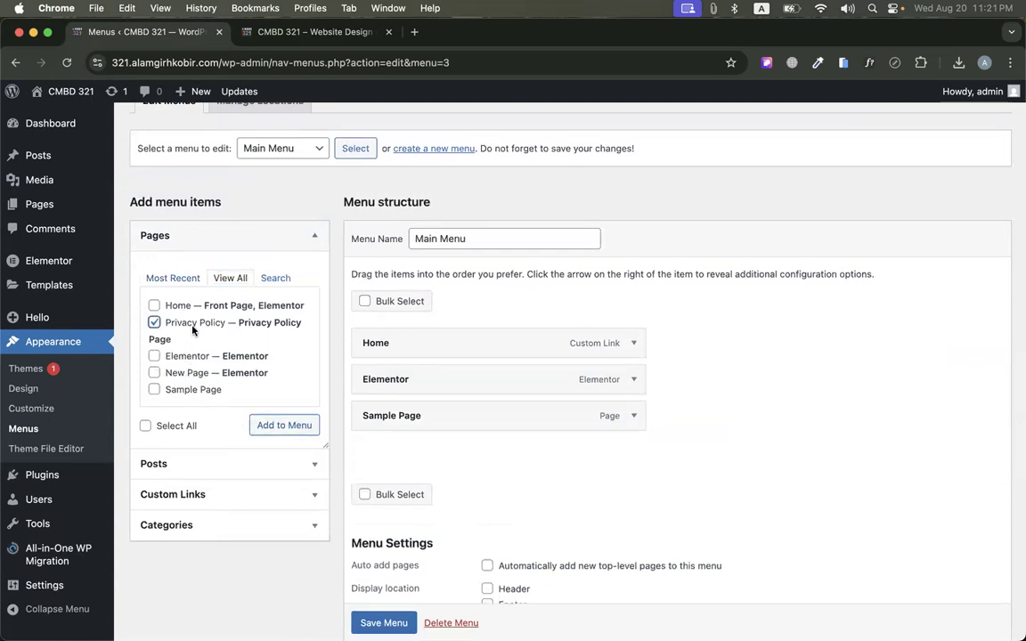
{"action": "left_click", "coordinate": [286, 425]}
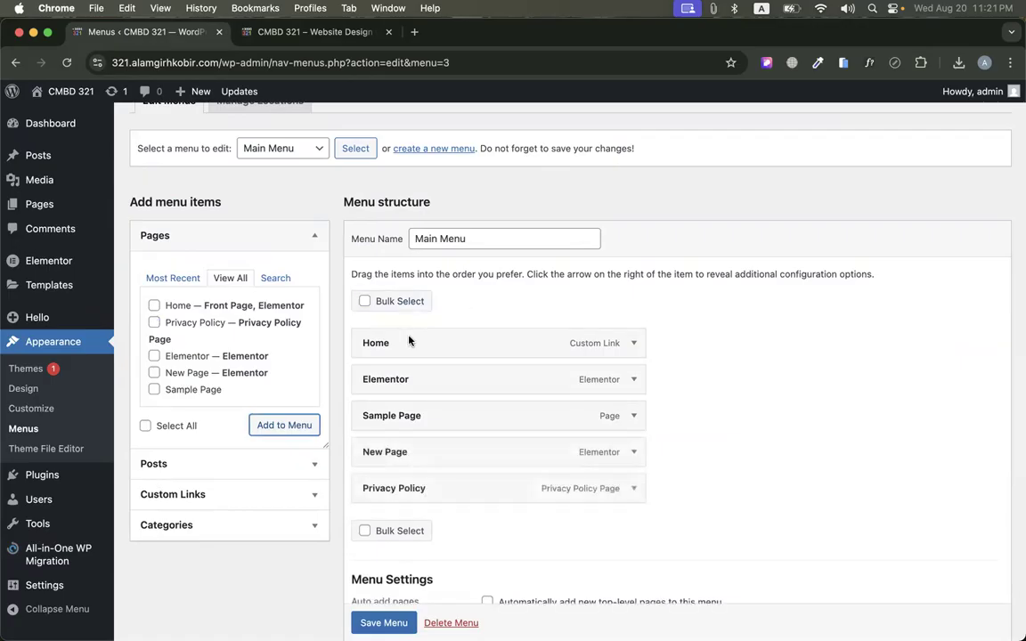
{"action": "scroll", "coordinate": [686, 489], "scroll_direction": "down", "scroll_amount": 3}
{"action": "left_click", "coordinate": [370, 571]}
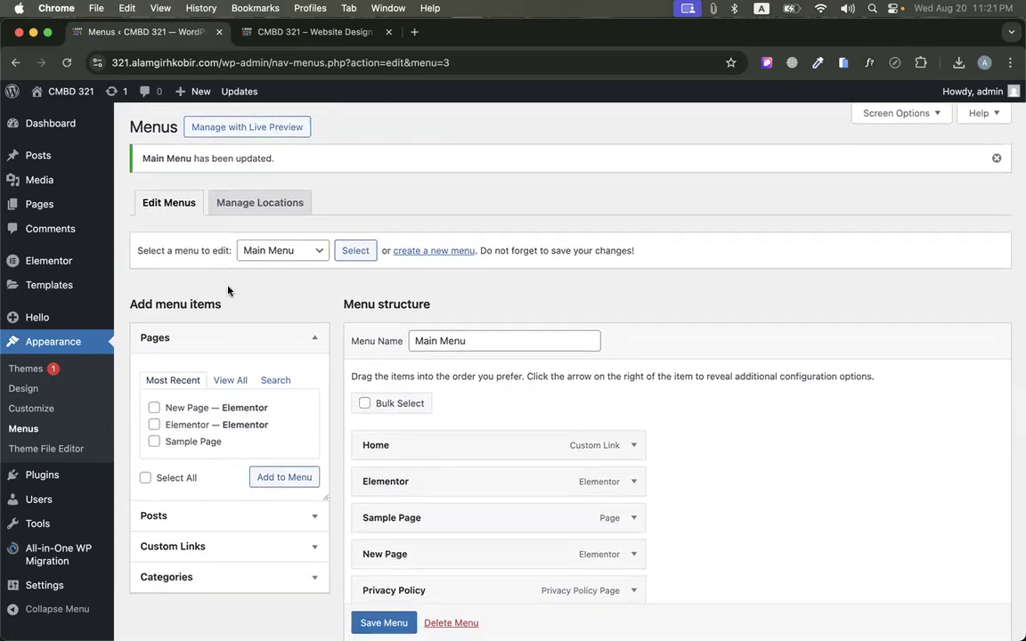
{"action": "scroll", "coordinate": [524, 409], "scroll_direction": "down", "scroll_amount": 2}
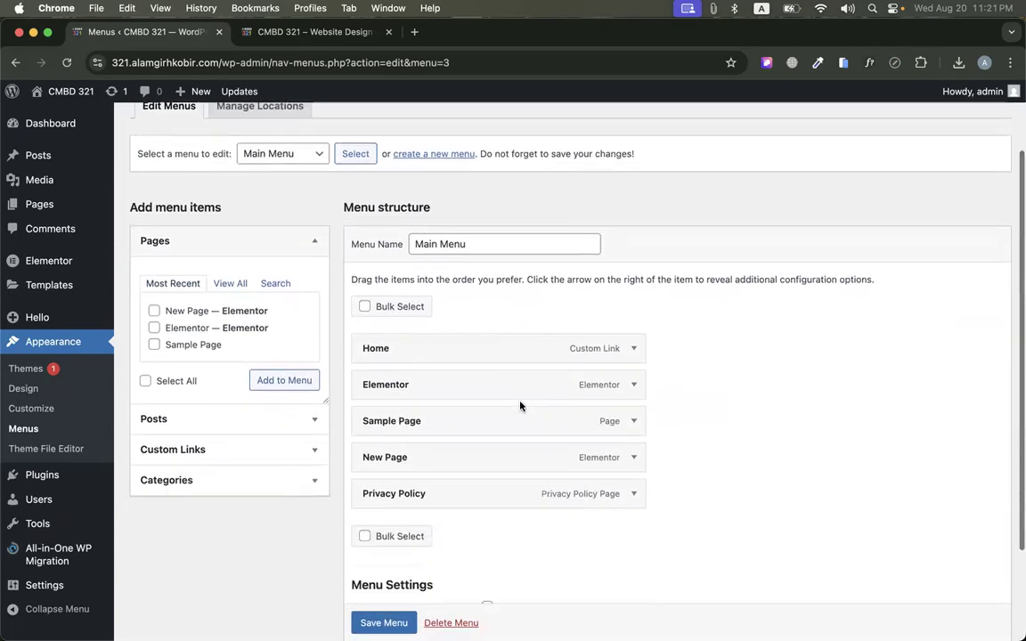
Create a new Elementor template of type Header named "Main Header" and dismiss the block library
{"action": "left_click", "coordinate": [54, 290]}
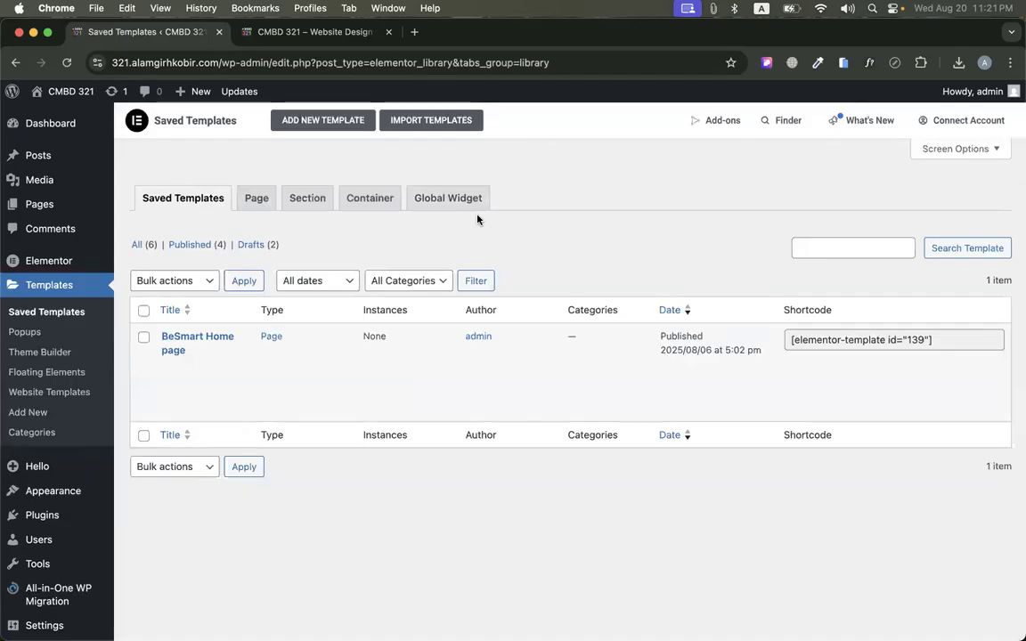
{"action": "left_click", "coordinate": [322, 124]}
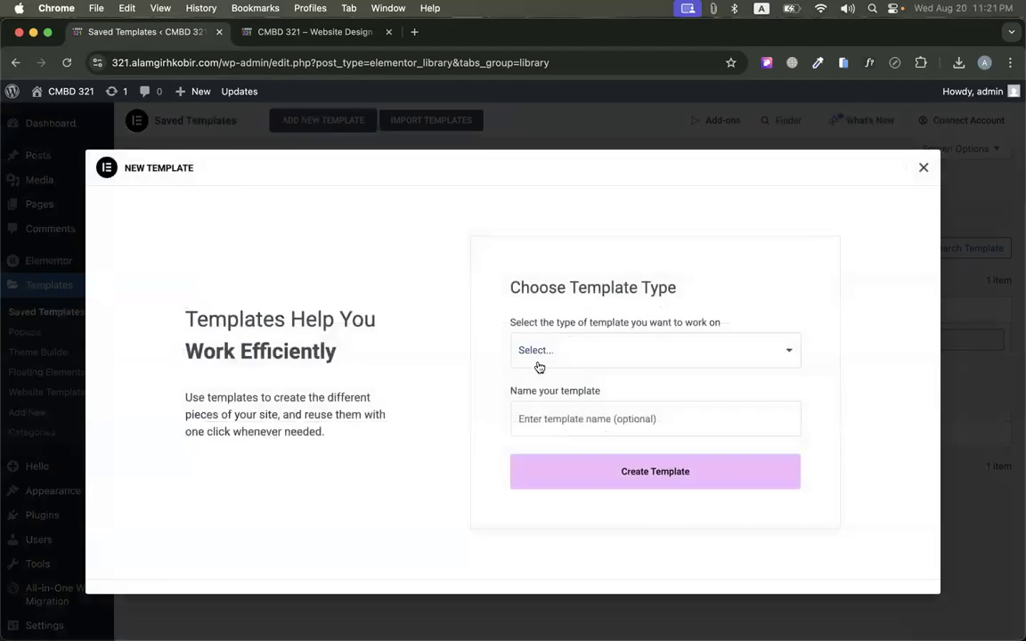
{"action": "left_click", "coordinate": [550, 356]}
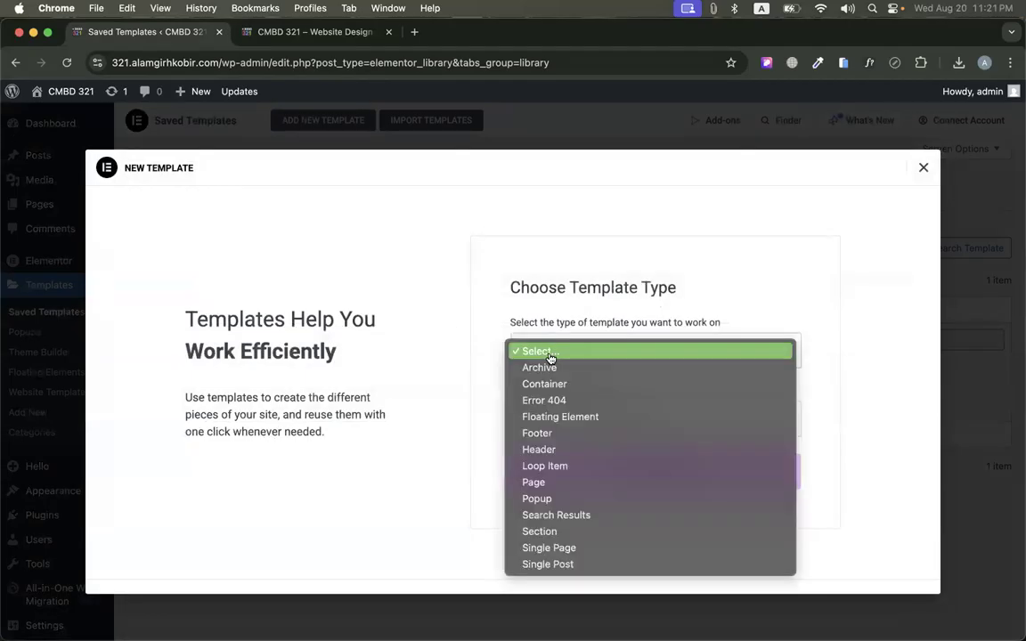
{"action": "left_click", "coordinate": [544, 454]}
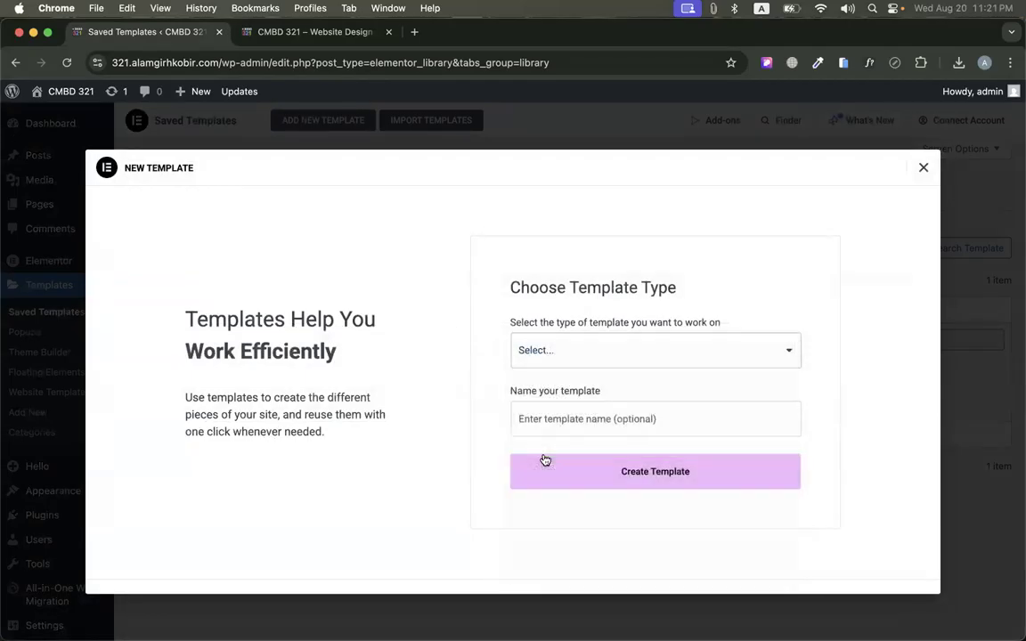
{"action": "left_click", "coordinate": [551, 417]}
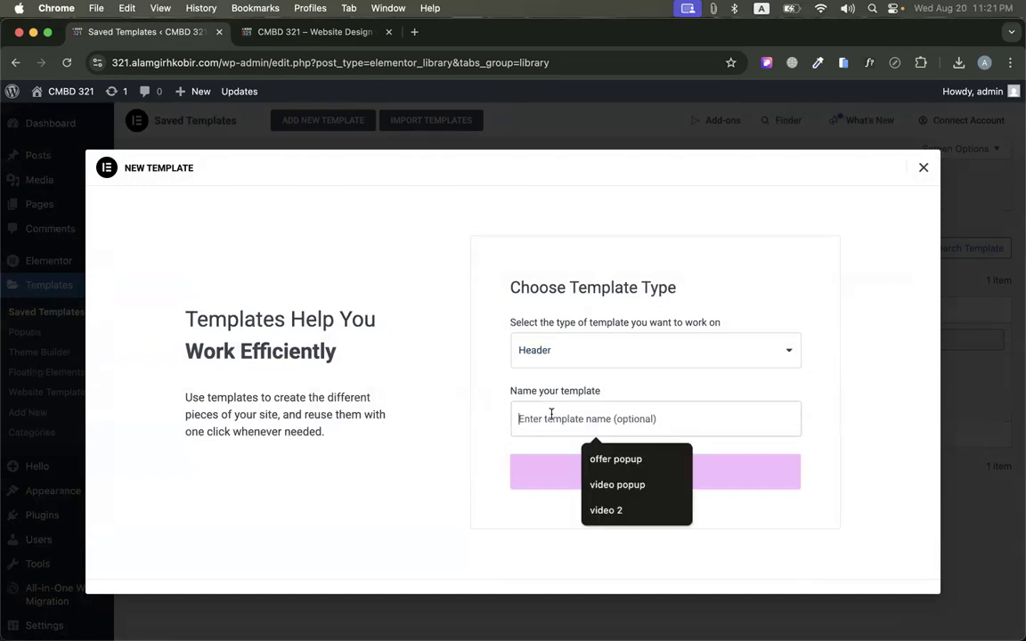
{"action": "type", "text": "Main Header"}
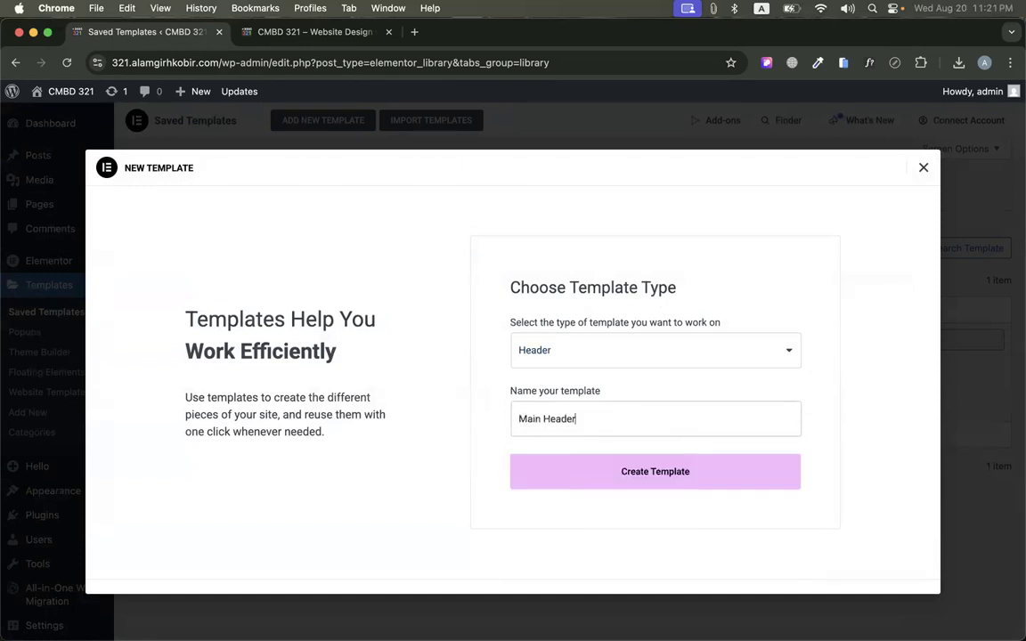
{"action": "left_click", "coordinate": [657, 472]}
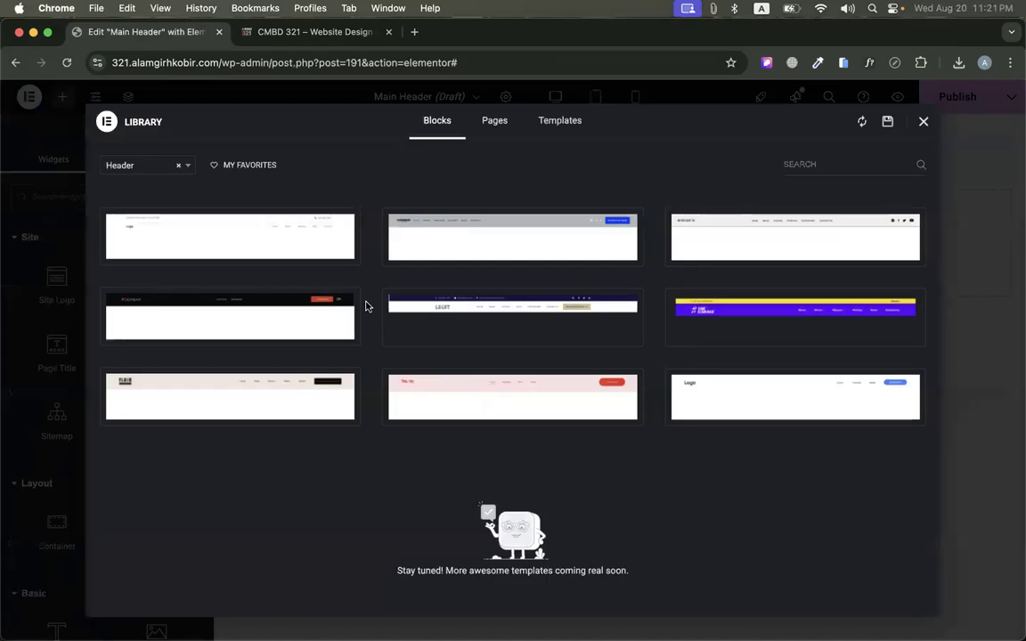
{"action": "left_click", "coordinate": [923, 122]}
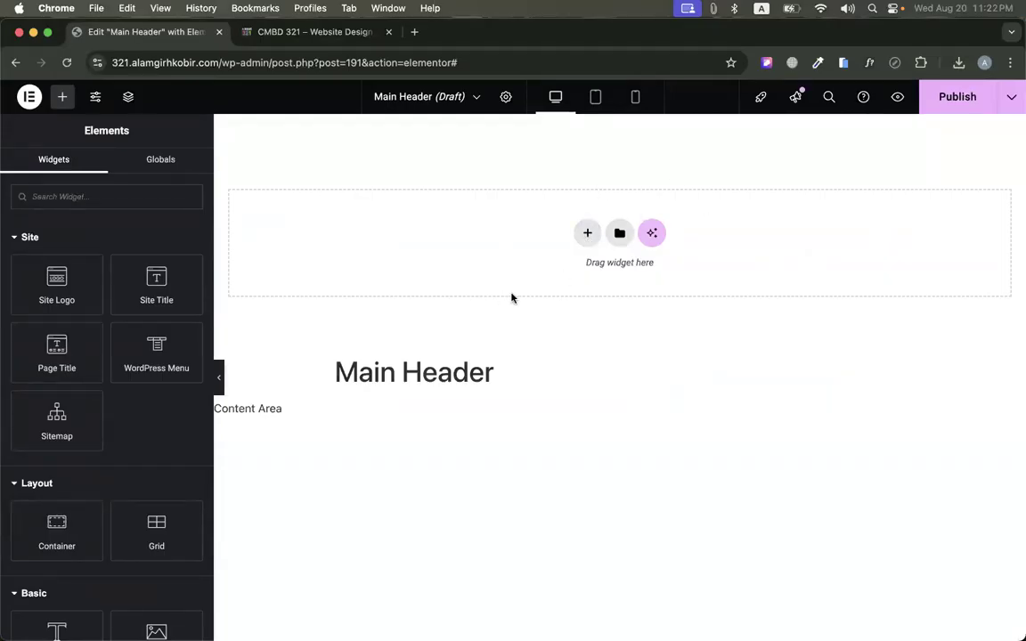
Add a row-direction flexbox container to the header and place three side-by-side inner containers in it
{"action": "left_click", "coordinate": [587, 228]}
{"action": "left_click", "coordinate": [574, 270]}
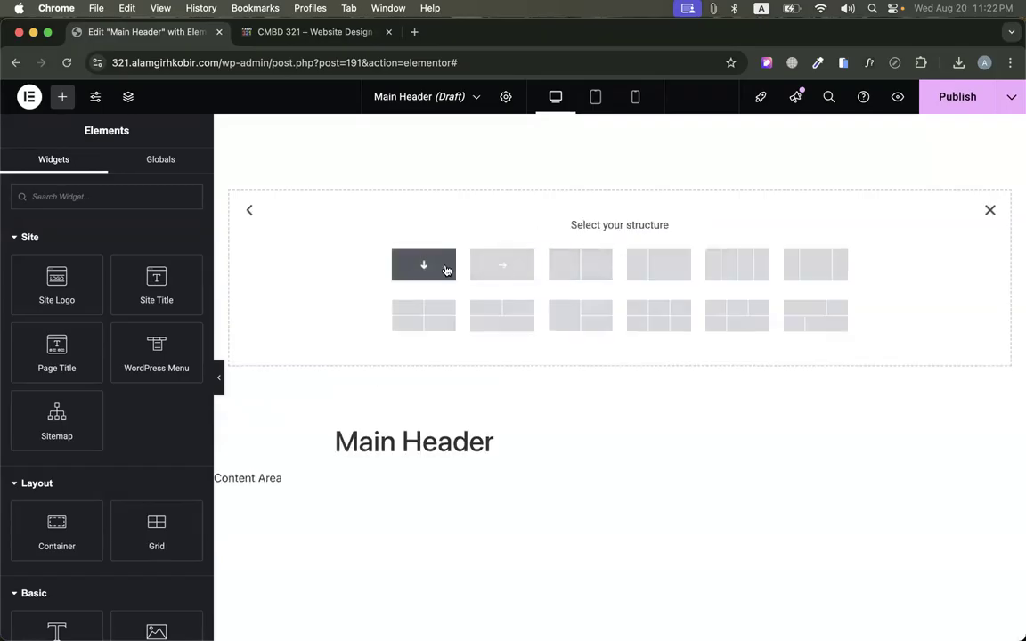
{"action": "left_click", "coordinate": [502, 265]}
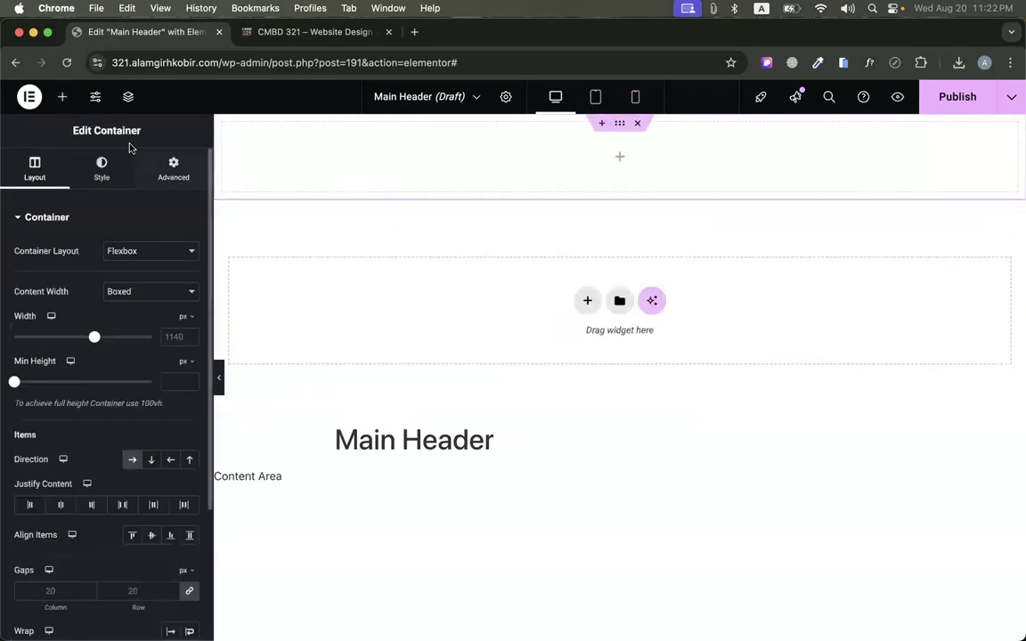
{"action": "left_click", "coordinate": [64, 96]}
{"action": "left_click_drag", "start_coordinate": [53, 521], "coordinate": [410, 171]}
{"action": "key", "text": "super+d"}
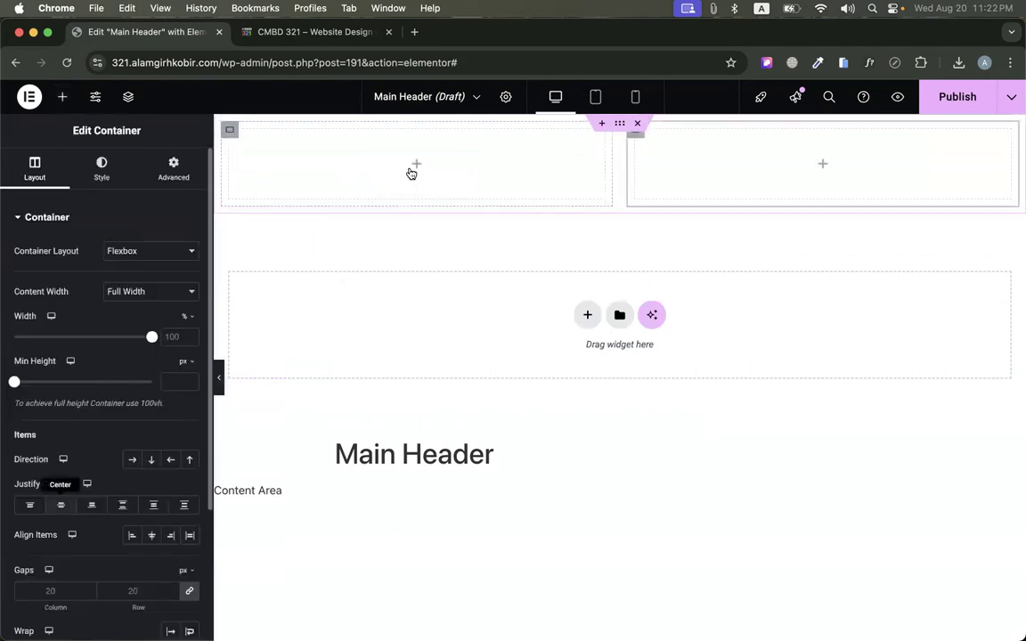
{"action": "key", "text": "super+d"}
Narrow the first inner container and insert a Site Logo widget into it
{"action": "left_click_drag", "start_coordinate": [473, 164], "coordinate": [262, 166]}
{"action": "left_click", "coordinate": [261, 166]}
{"action": "left_click_drag", "start_coordinate": [52, 267], "coordinate": [248, 171]}
Set the site logo in the site identity settings to the 321 clapperboard image from the media library
{"action": "left_click", "coordinate": [107, 356]}
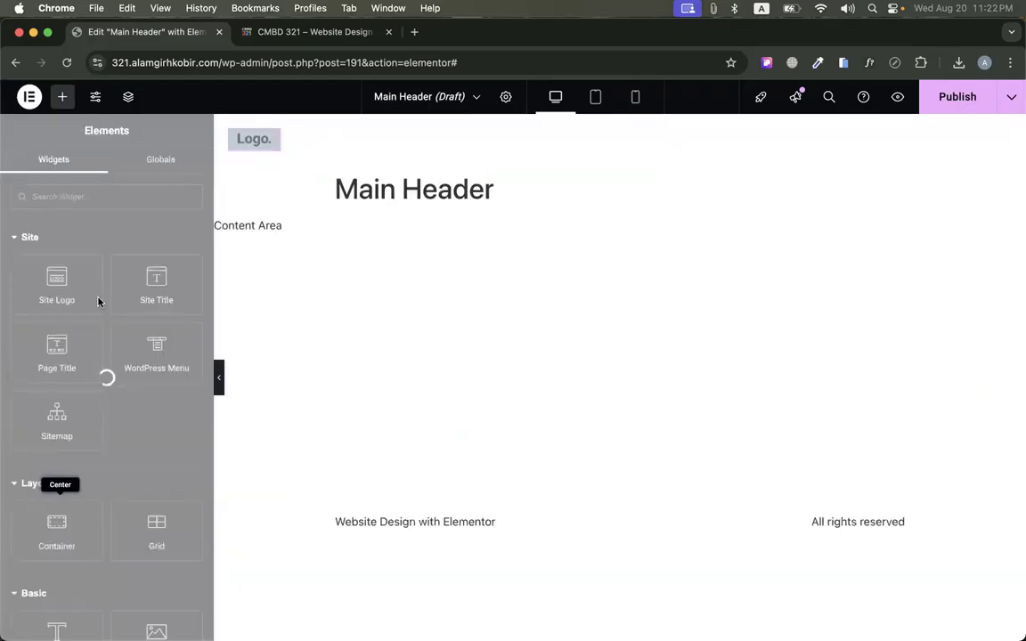
{"action": "scroll", "coordinate": [133, 412], "scroll_direction": "down", "scroll_amount": 3}
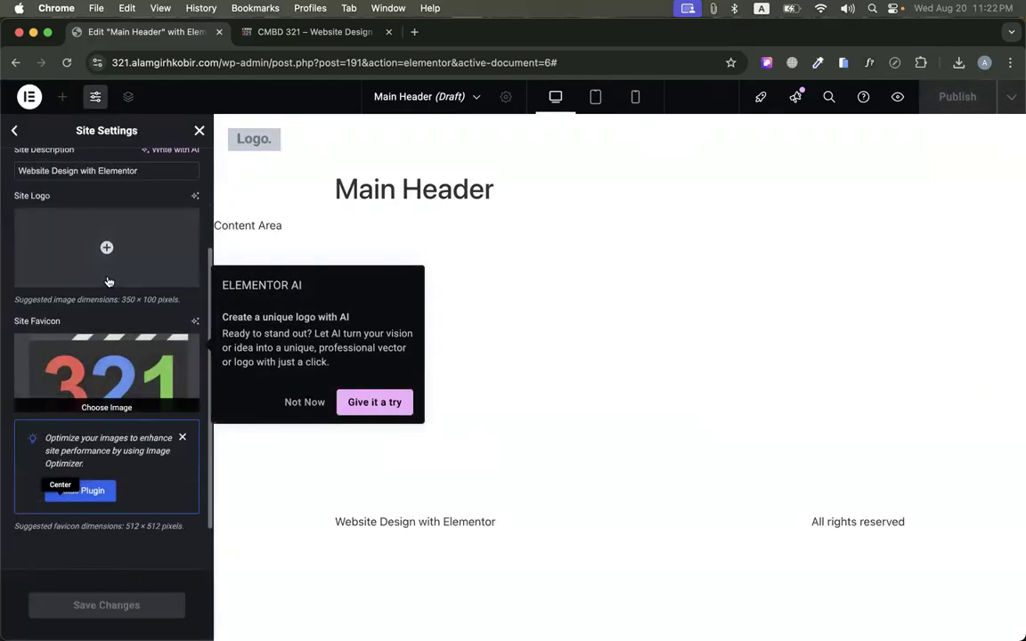
{"action": "left_click", "coordinate": [100, 264]}
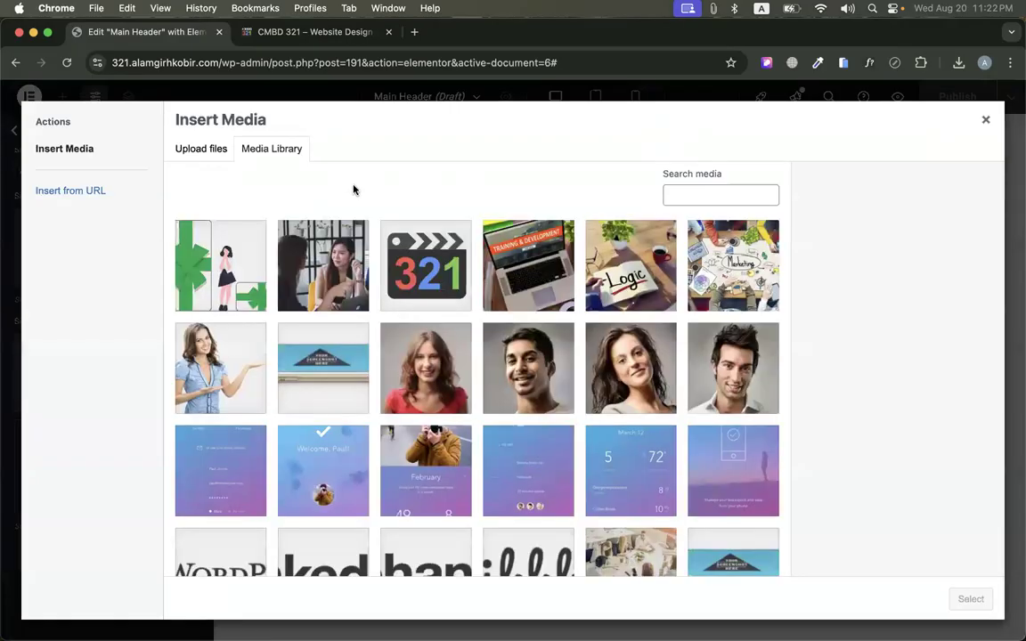
{"action": "scroll", "coordinate": [360, 336], "scroll_direction": "down", "scroll_amount": 5}
{"action": "scroll", "coordinate": [360, 337], "scroll_direction": "up", "scroll_amount": 5}
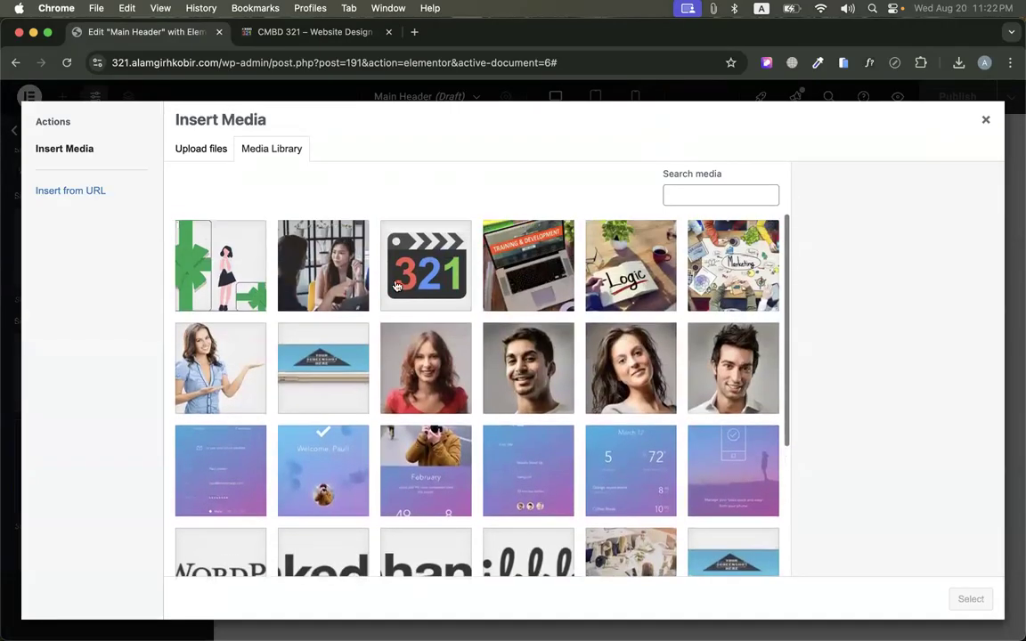
{"action": "left_click", "coordinate": [426, 265]}
{"action": "left_click", "coordinate": [971, 598]}
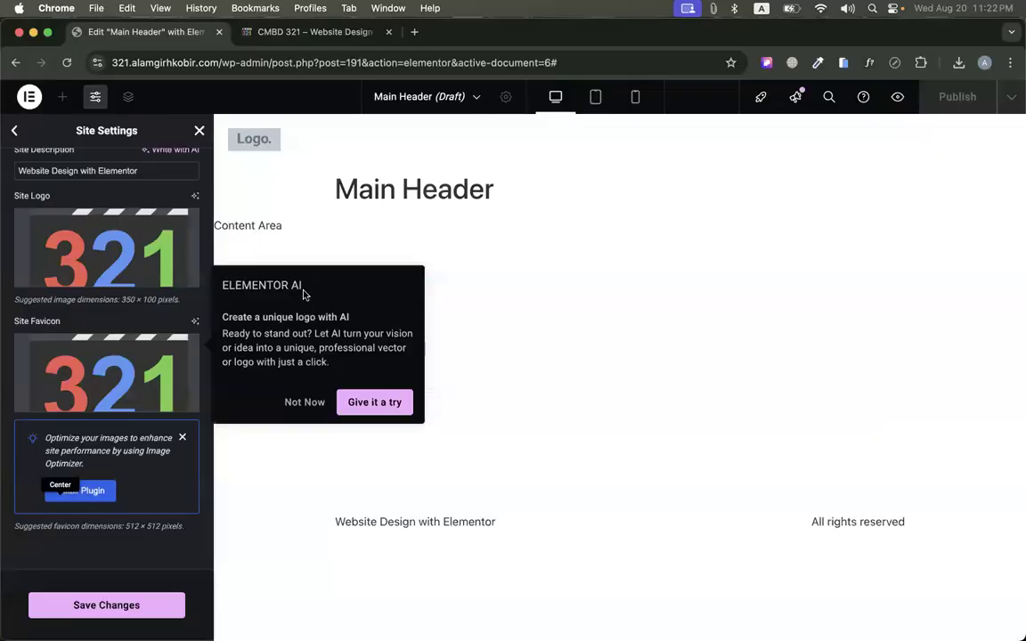
Decline the AI logo suggestion, then save the site settings and return to the header template
{"action": "left_click", "coordinate": [305, 404]}
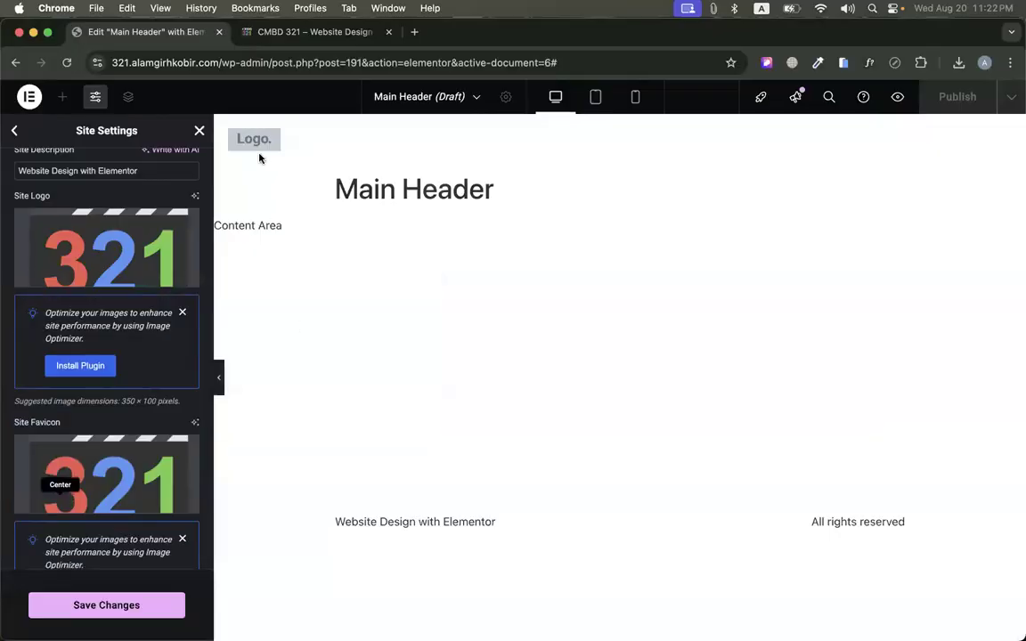
{"action": "left_click", "coordinate": [140, 605]}
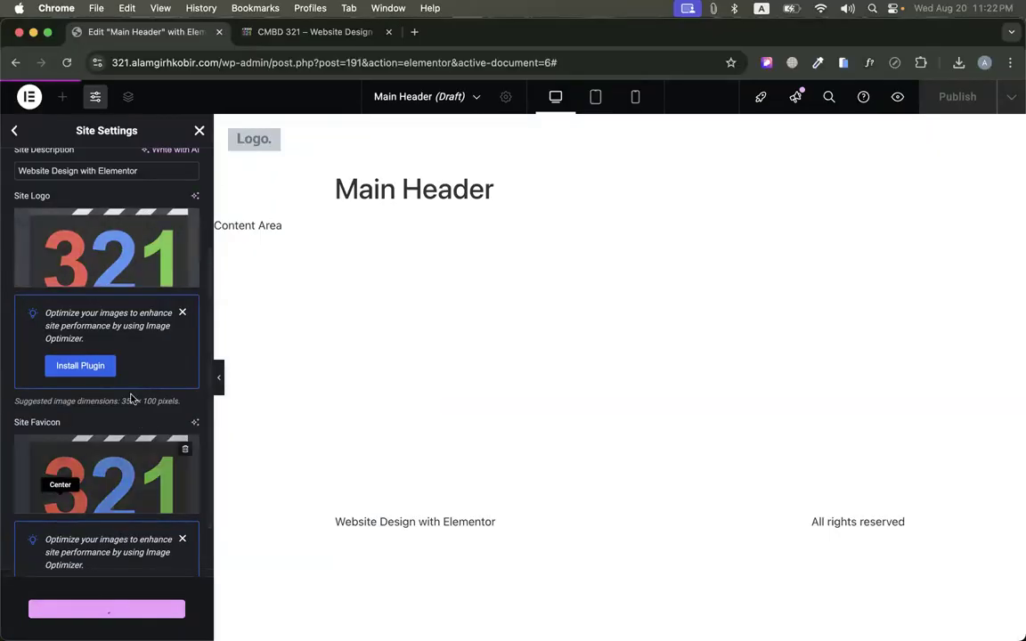
{"action": "left_click", "coordinate": [199, 130]}
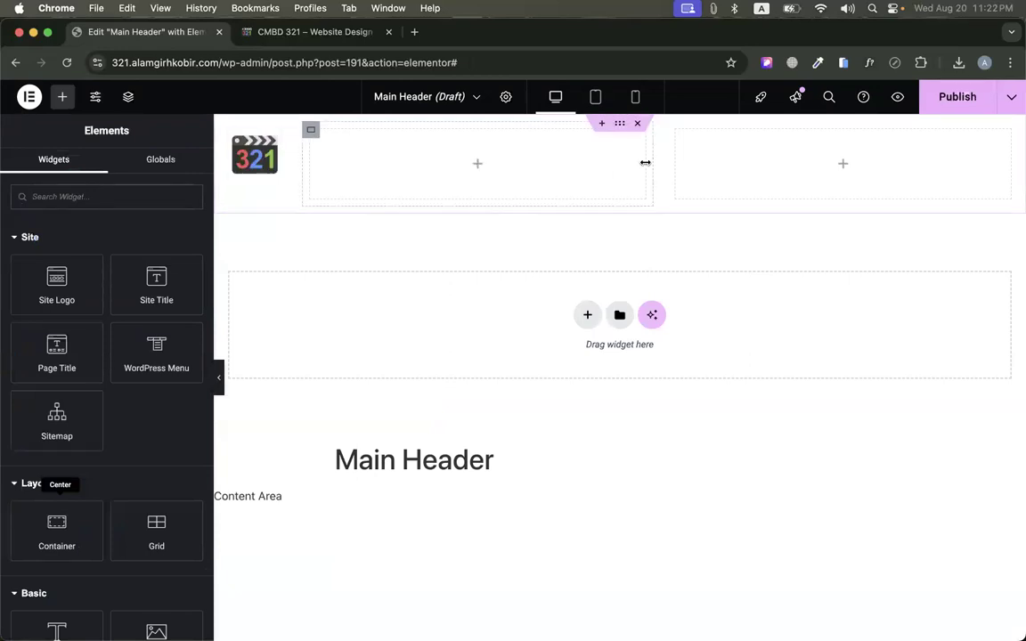
Widen the header's middle container to narrow the last one, and insert a WordPress Menu widget into the middle container
{"action": "left_click_drag", "start_coordinate": [651, 161], "coordinate": [911, 160]}
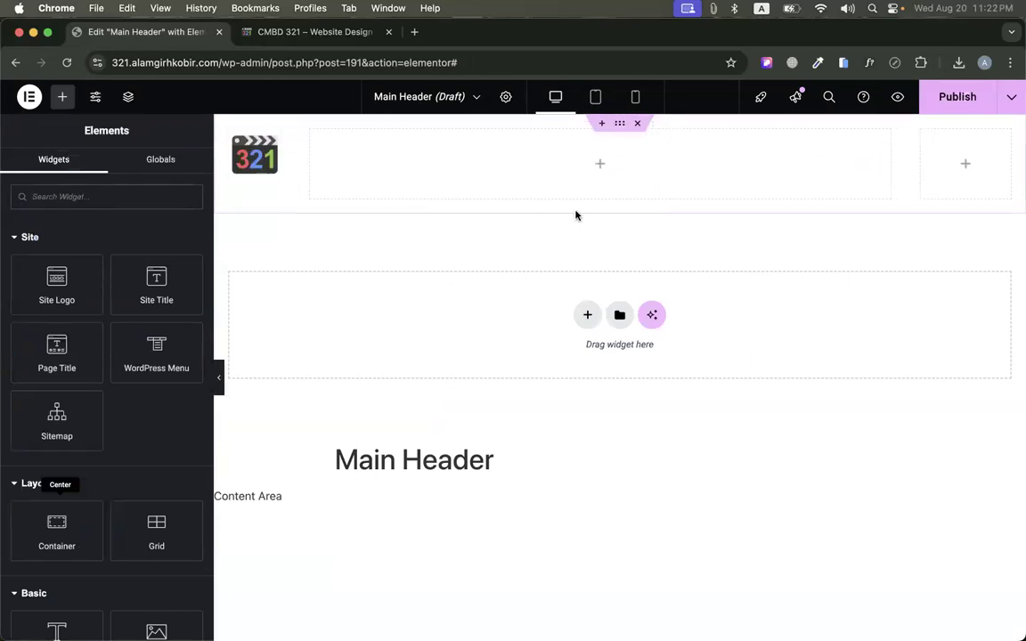
{"action": "left_click_drag", "start_coordinate": [178, 374], "coordinate": [579, 178]}
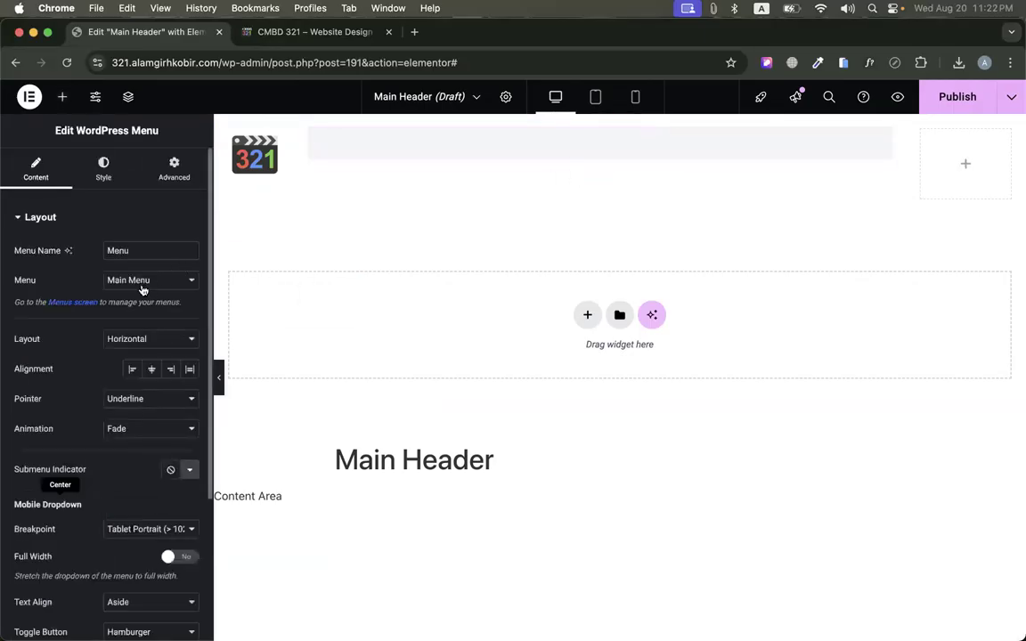
Set the header's WordPress Menu widget alignment to center
{"action": "left_click", "coordinate": [103, 170]}
{"action": "left_click", "coordinate": [36, 169]}
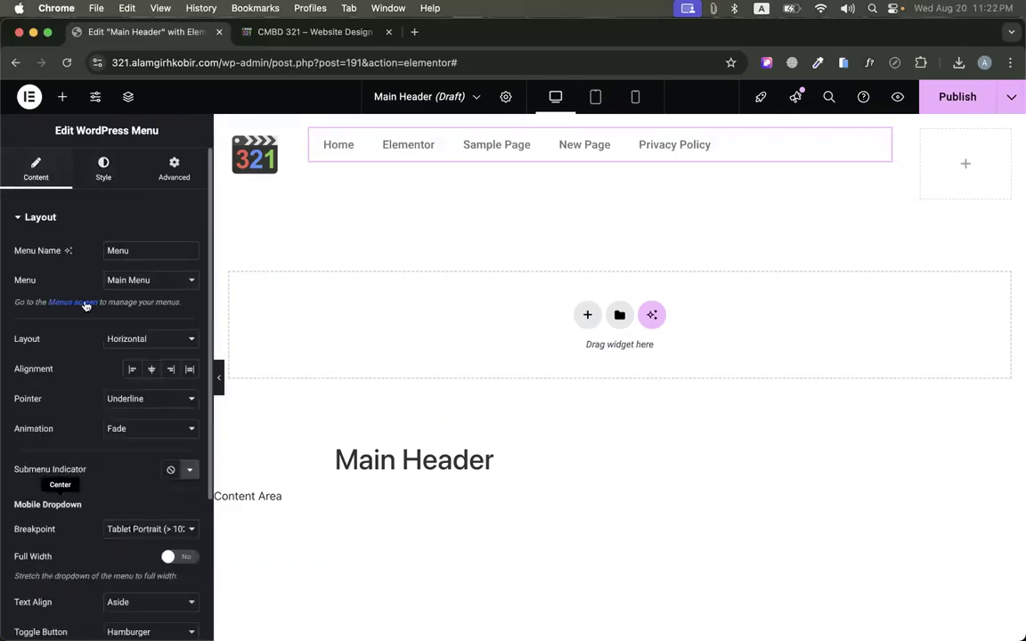
{"action": "left_click", "coordinate": [153, 368]}
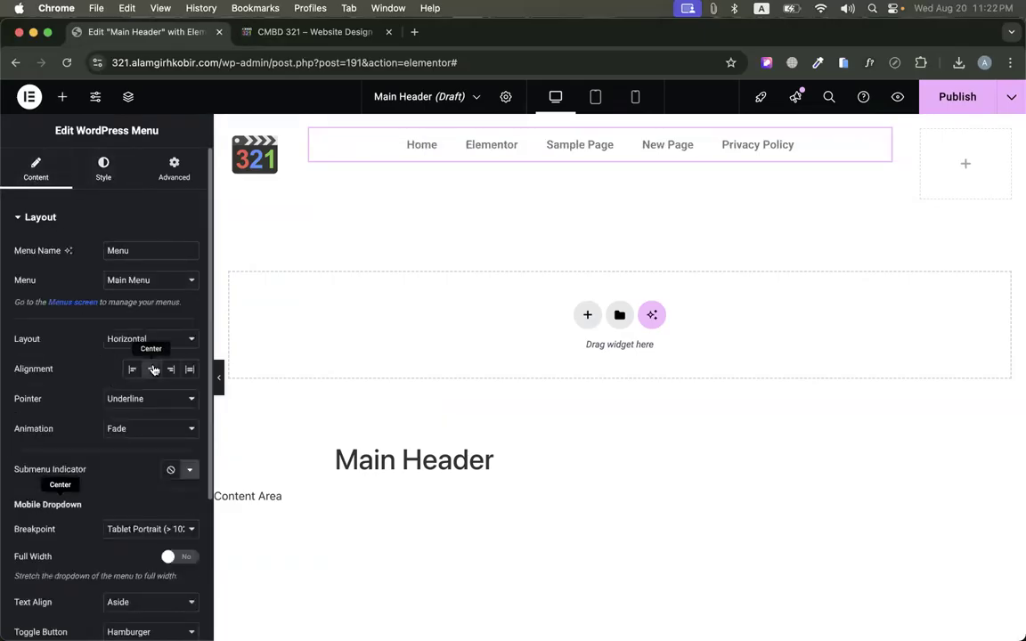
Add a Button widget to the empty container beside the header menu
{"action": "left_click", "coordinate": [968, 170]}
{"action": "scroll", "coordinate": [63, 442], "scroll_direction": "down", "scroll_amount": 2}
{"action": "scroll", "coordinate": [67, 480], "scroll_direction": "down", "scroll_amount": 4}
{"action": "left_click_drag", "start_coordinate": [56, 520], "coordinate": [966, 191]}
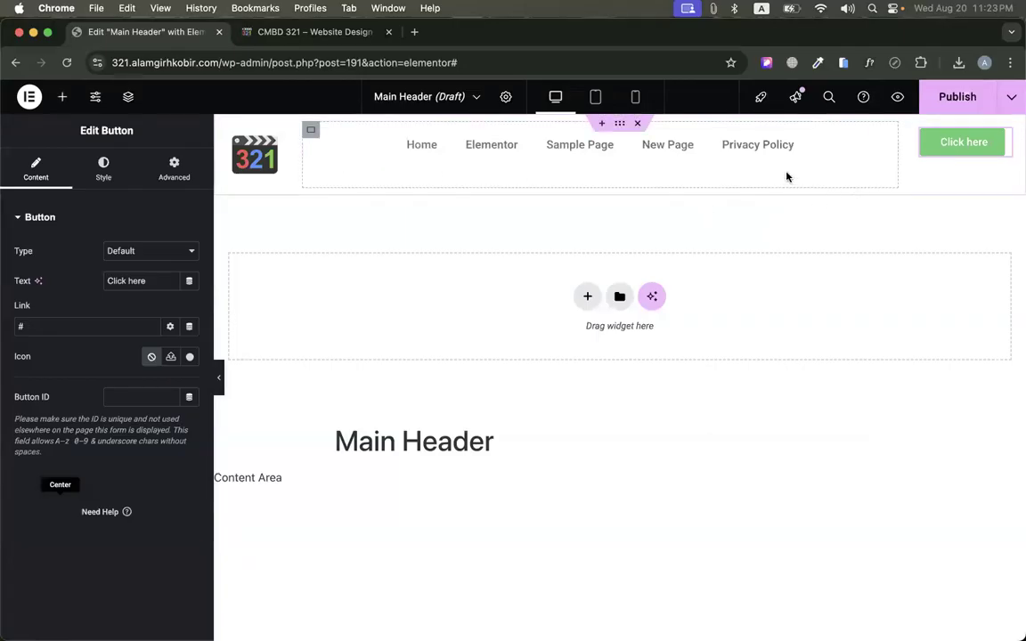
Open the Home page in Elementor, copy its Pacifico header container before deleting it there, and publish the page
{"action": "left_click", "coordinate": [307, 31]}
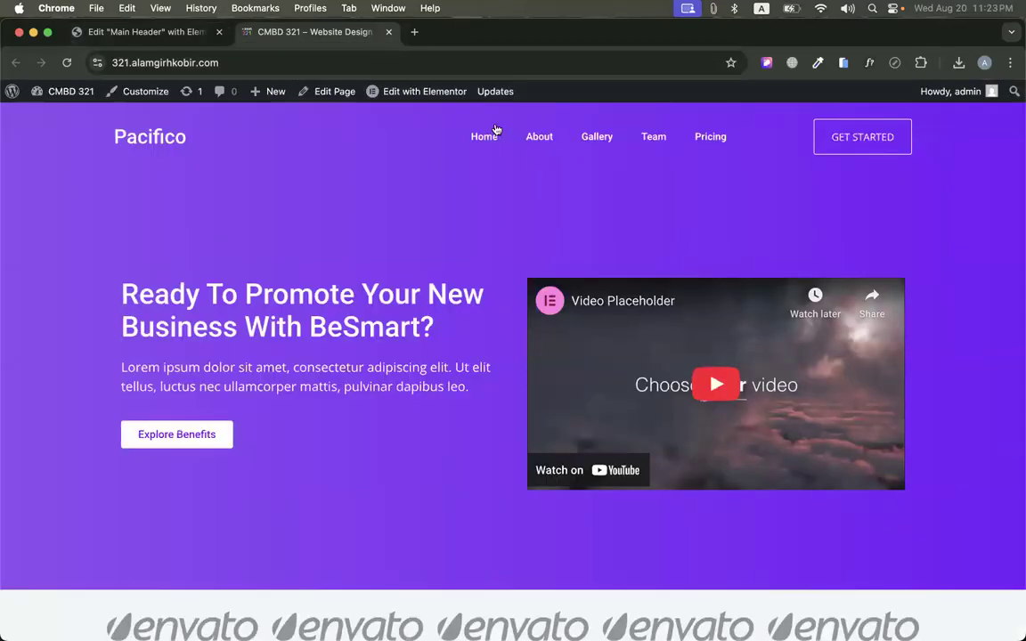
{"action": "left_click", "coordinate": [417, 91]}
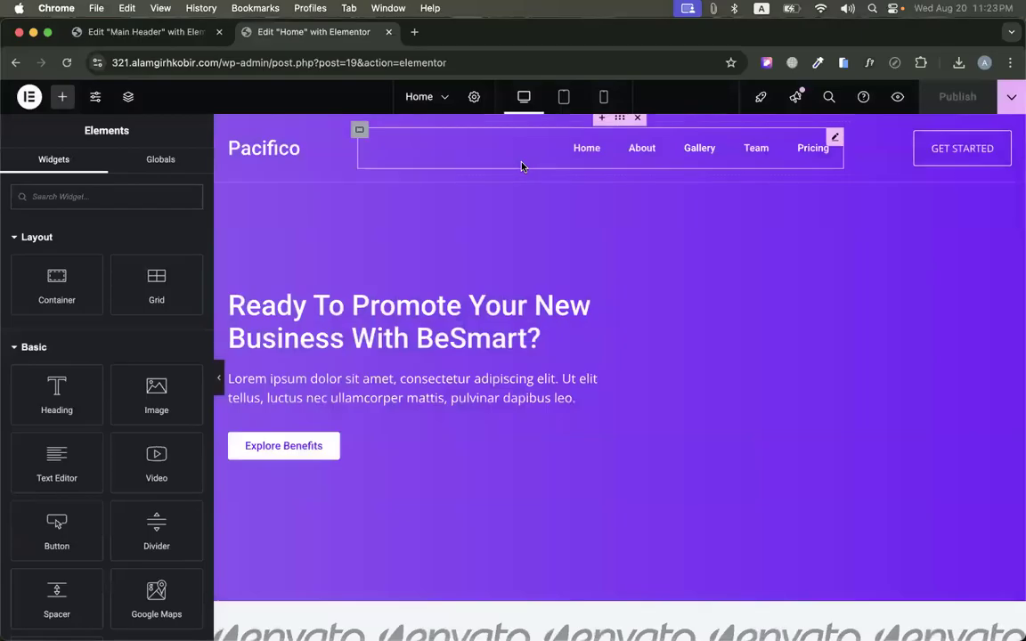
{"action": "right_click", "coordinate": [618, 121]}
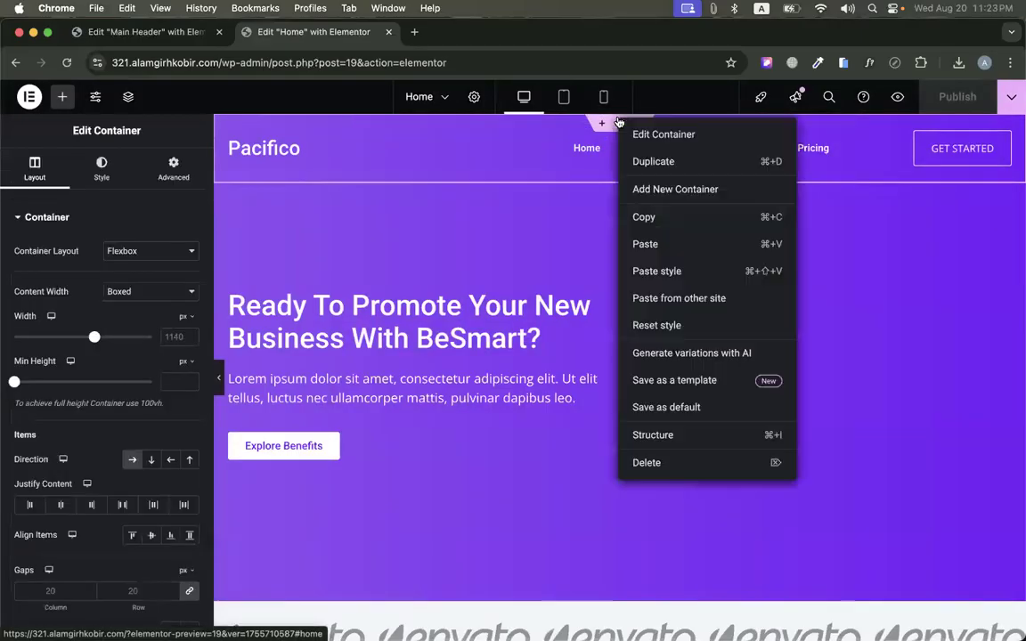
{"action": "left_click", "coordinate": [646, 216]}
{"action": "key", "text": "Delete"}
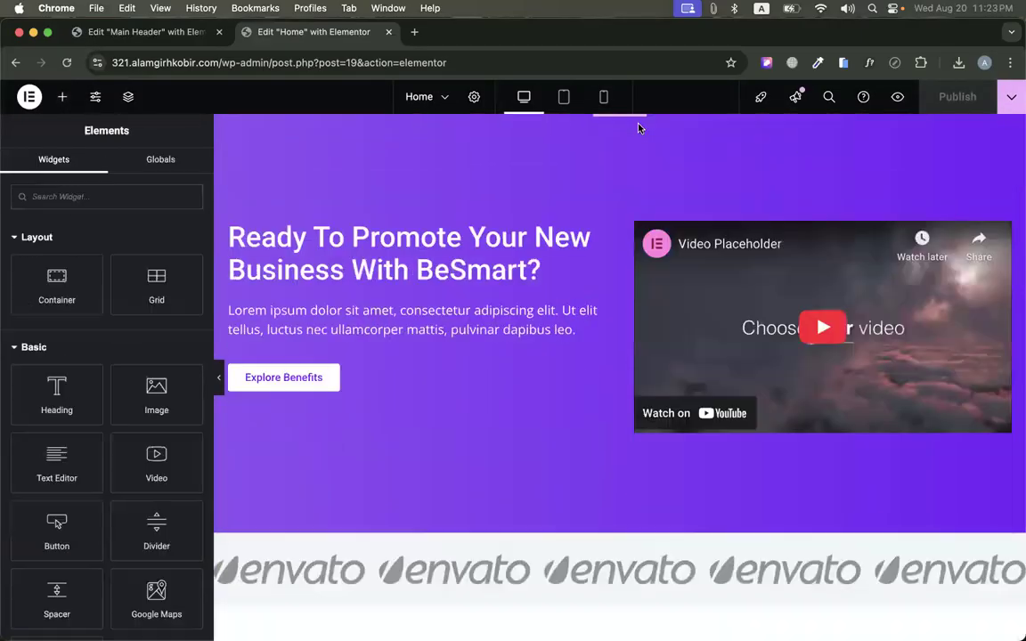
{"action": "left_click", "coordinate": [957, 98]}
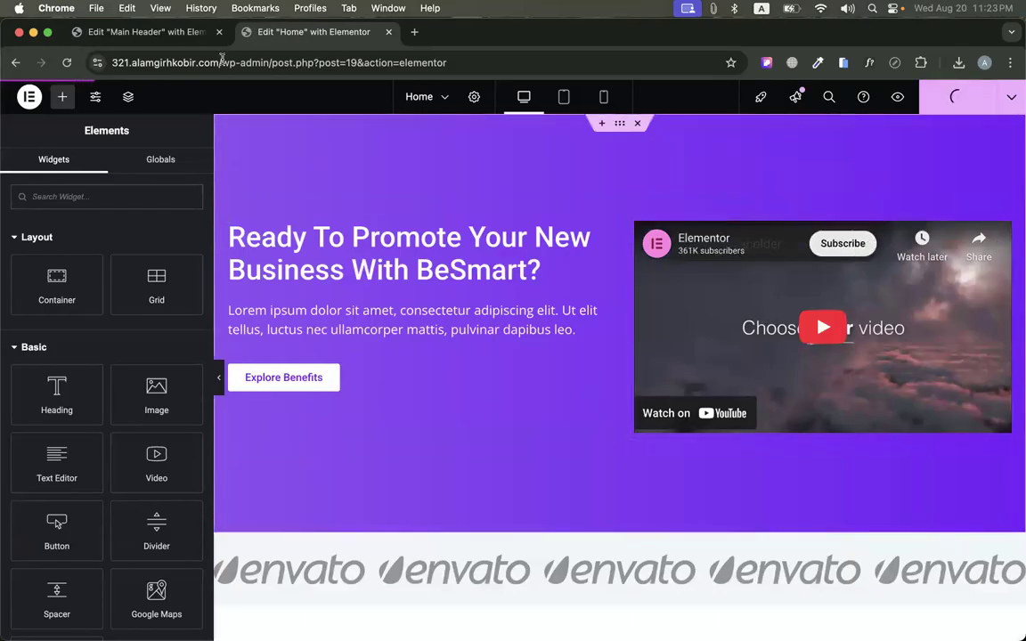
Replace the Main Header template's existing container with the header container copied from the Home page
{"action": "left_click", "coordinate": [178, 34]}
{"action": "key", "text": "Delete"}
{"action": "right_click", "coordinate": [432, 226]}
{"action": "left_click", "coordinate": [447, 234]}
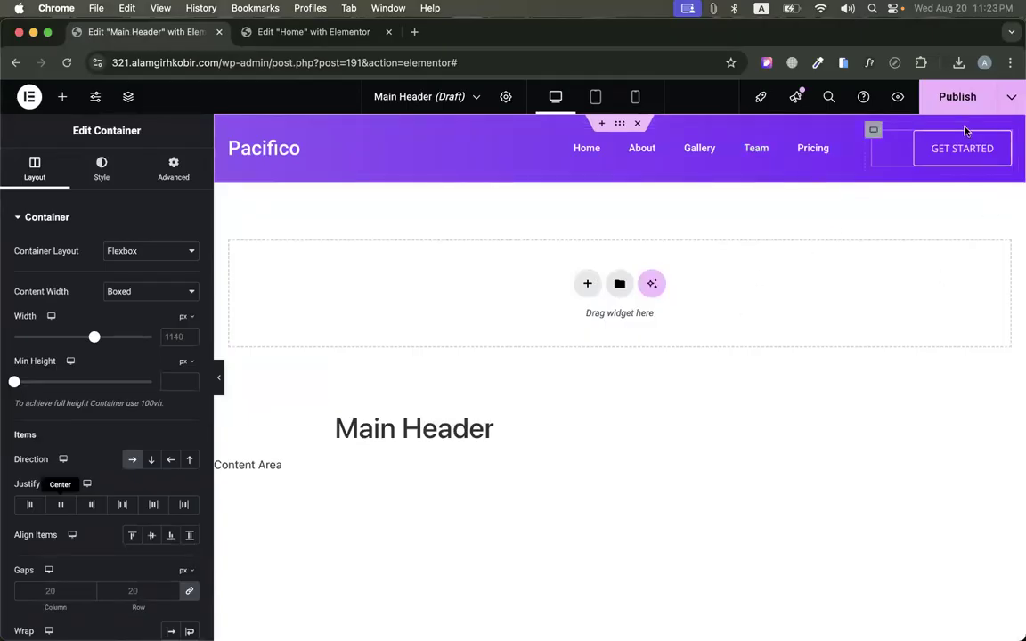
View the live Home page without its built-in header and close its Elementor editor tab
{"action": "left_click", "coordinate": [296, 37]}
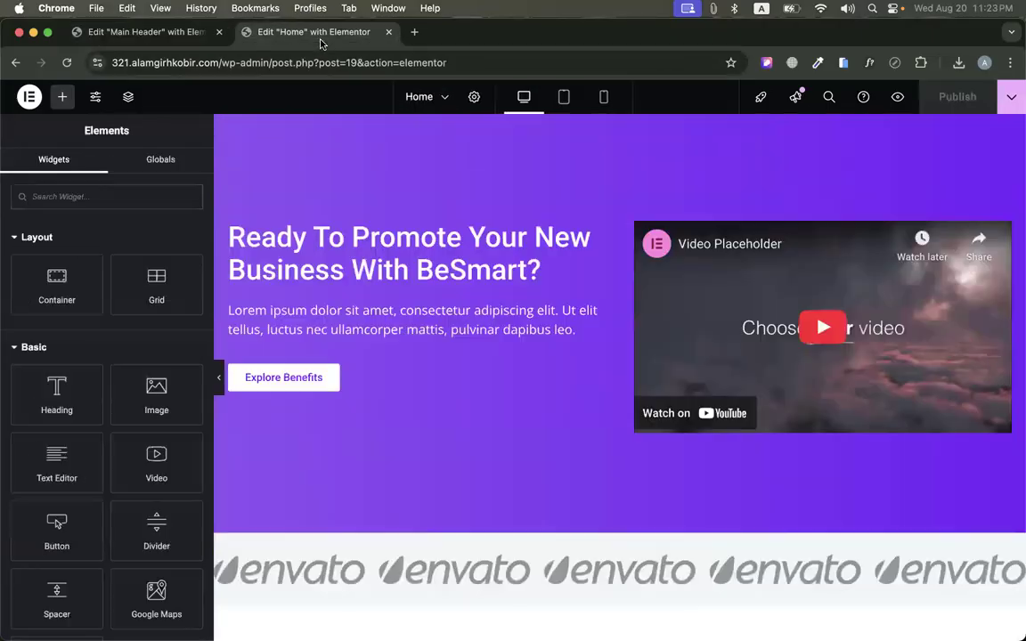
{"action": "left_click", "coordinate": [1009, 98]}
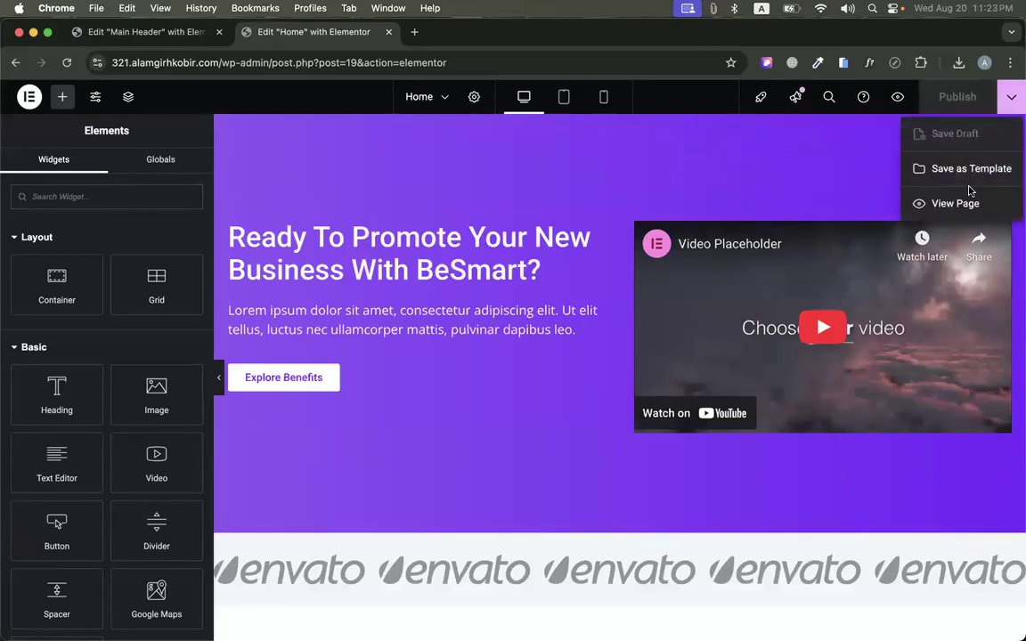
{"action": "left_click", "coordinate": [969, 200]}
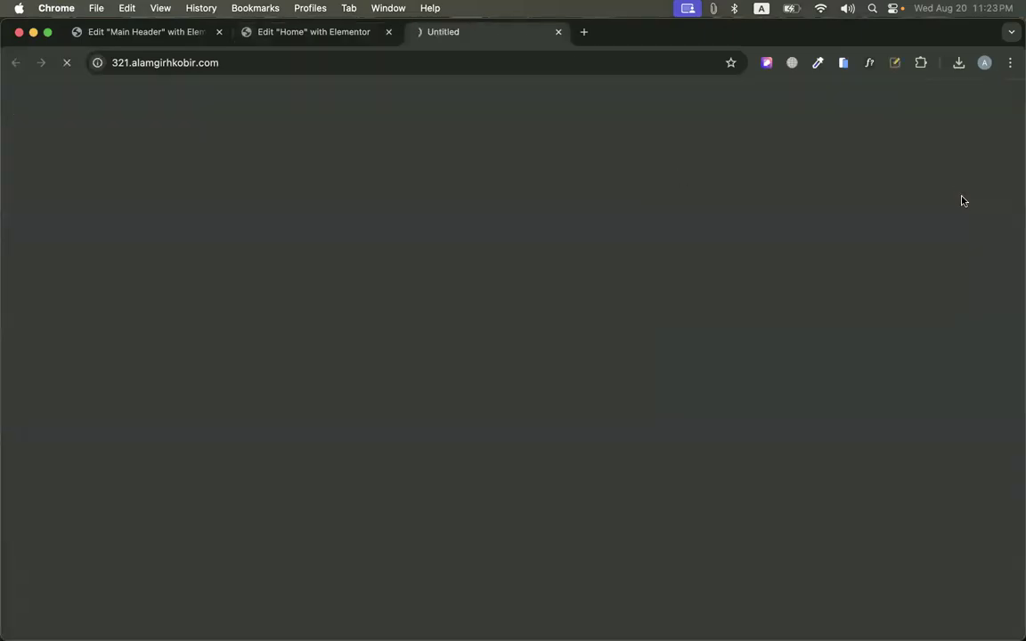
{"action": "left_click", "coordinate": [388, 31]}
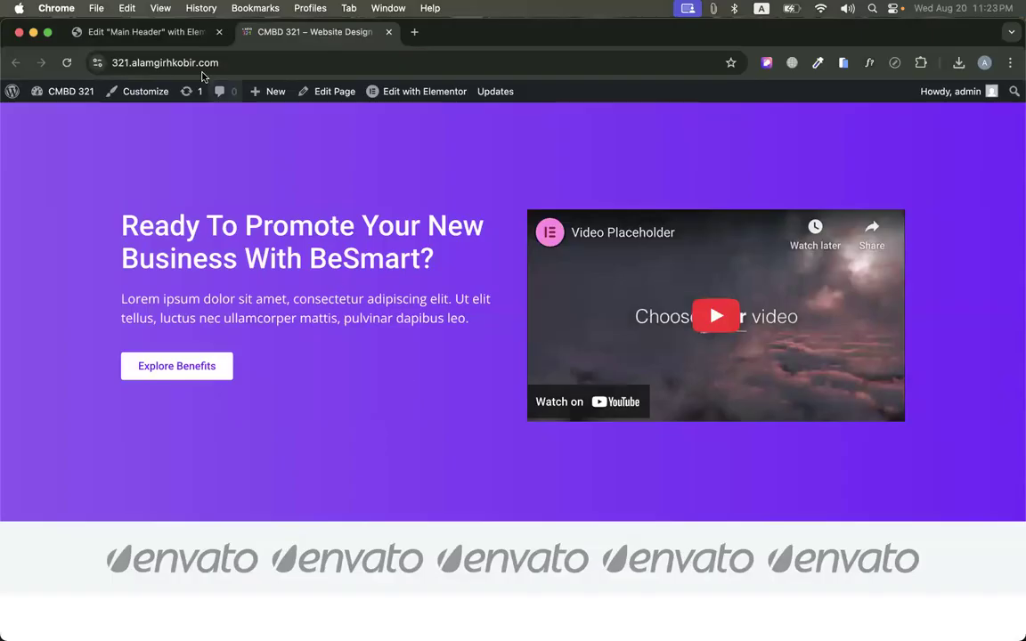
Set the WordPress Menu widget in the Main Header template to use Main Menu
{"action": "left_click", "coordinate": [147, 32]}
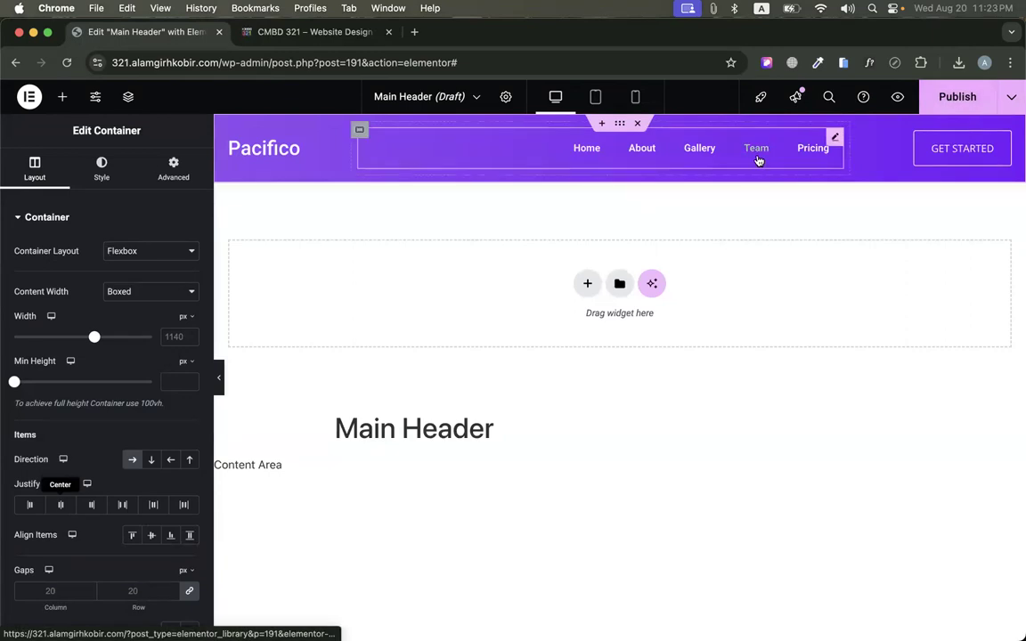
{"action": "left_click", "coordinate": [833, 143]}
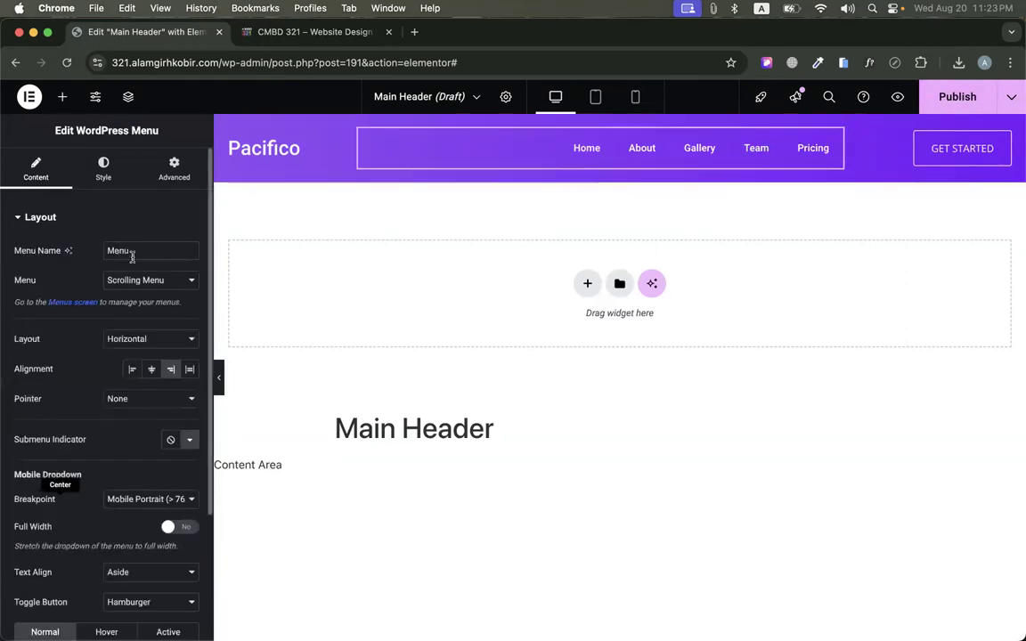
{"action": "left_click", "coordinate": [127, 278]}
{"action": "left_click", "coordinate": [128, 267]}
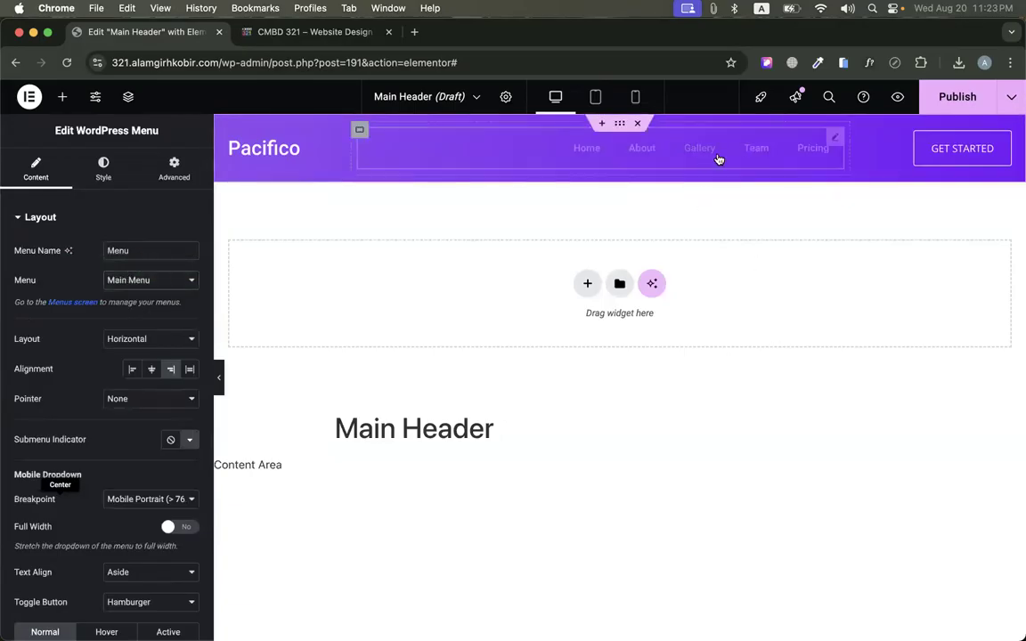
Publish the Main Header template with a display condition that includes the Entire Site
{"action": "left_click", "coordinate": [951, 99]}
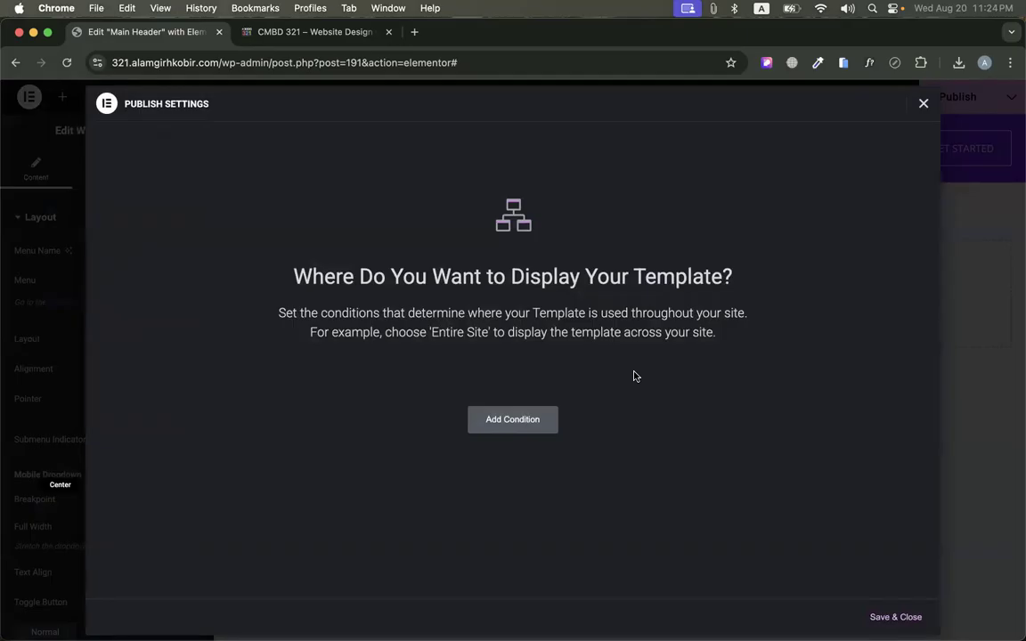
{"action": "left_click", "coordinate": [533, 423]}
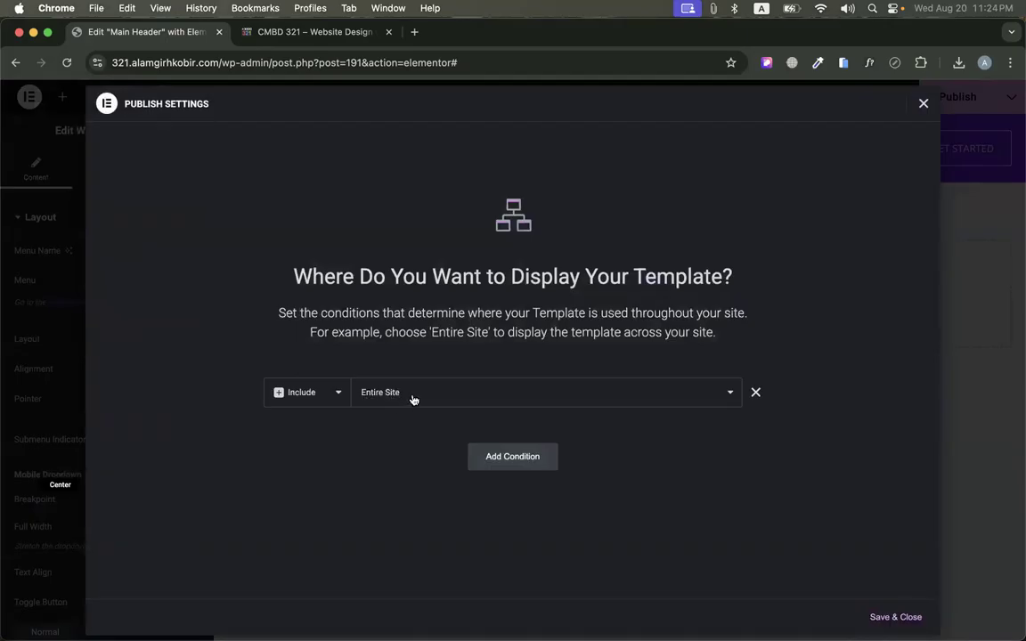
{"action": "left_click", "coordinate": [897, 617]}
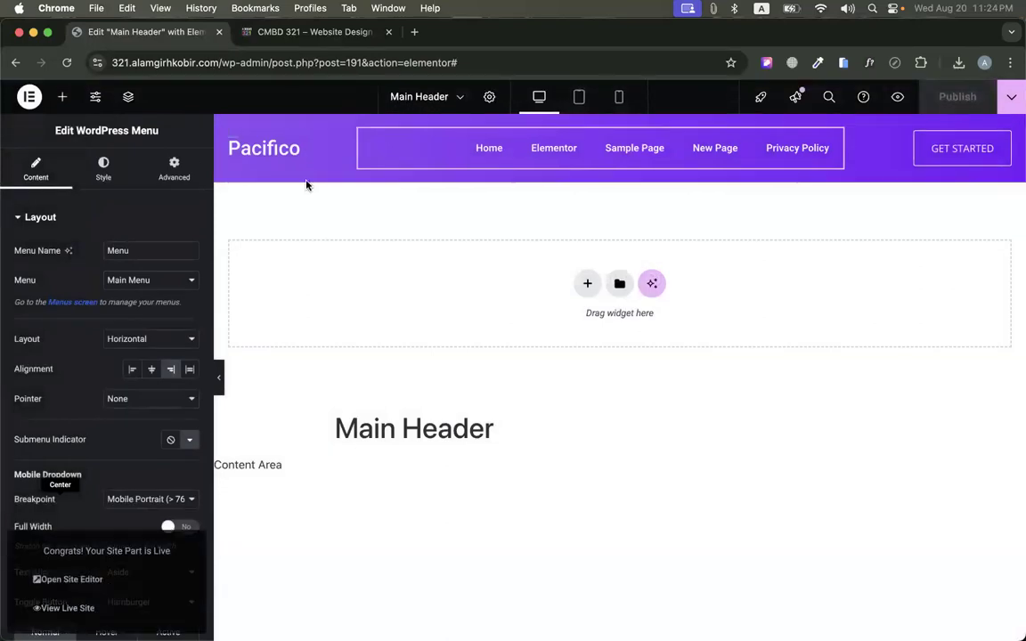
Reload the live Home page to check for the new header, dismissing the offer popup
{"action": "left_click", "coordinate": [280, 37]}
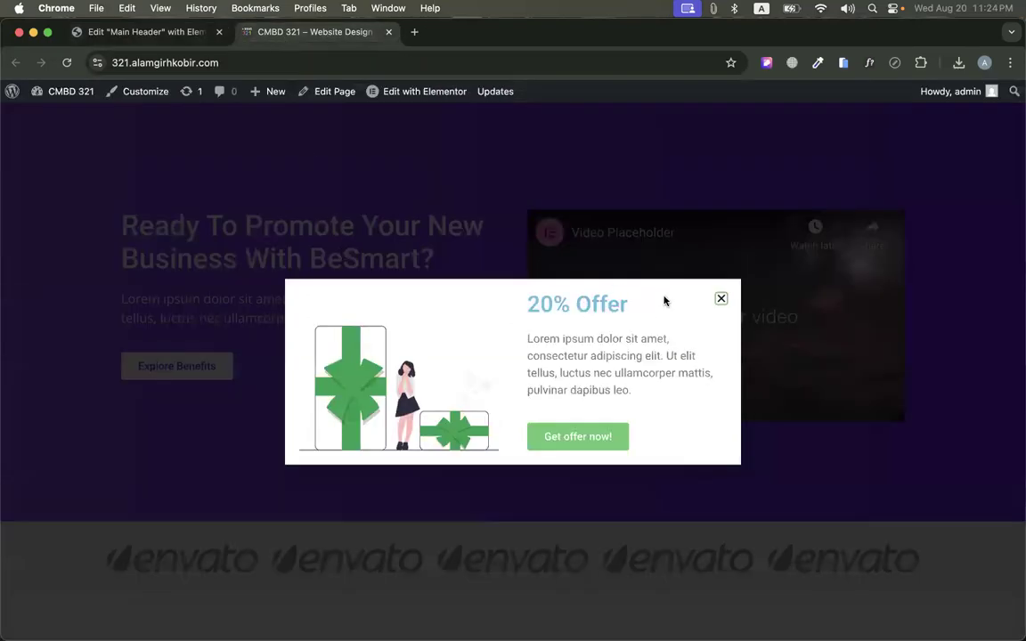
{"action": "left_click", "coordinate": [721, 299]}
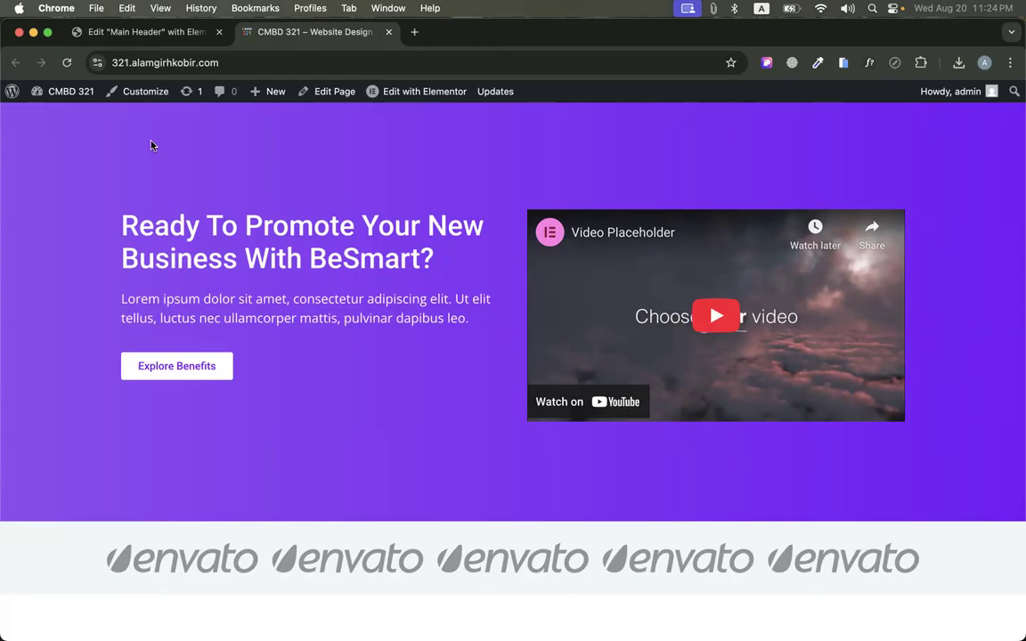
{"action": "left_click", "coordinate": [66, 62]}
{"action": "left_click_drag", "start_coordinate": [119, 233], "coordinate": [416, 362]}
{"action": "left_click", "coordinate": [499, 375]}
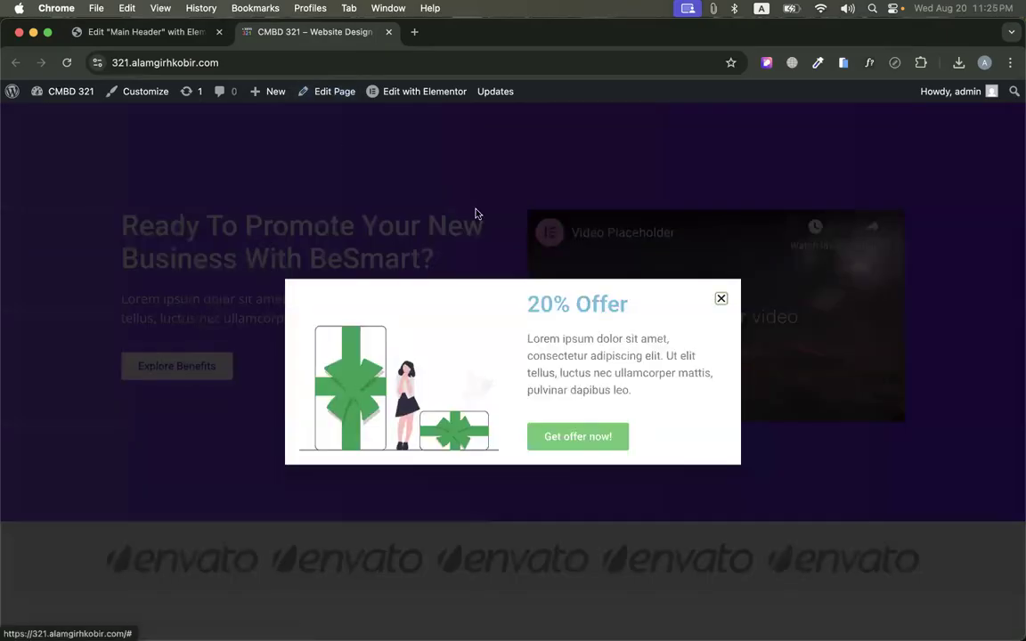
{"action": "left_click", "coordinate": [722, 300]}
Change the Home page's template to Elementor Full Width in the page editor, save it and view the page
{"action": "left_click", "coordinate": [308, 91]}
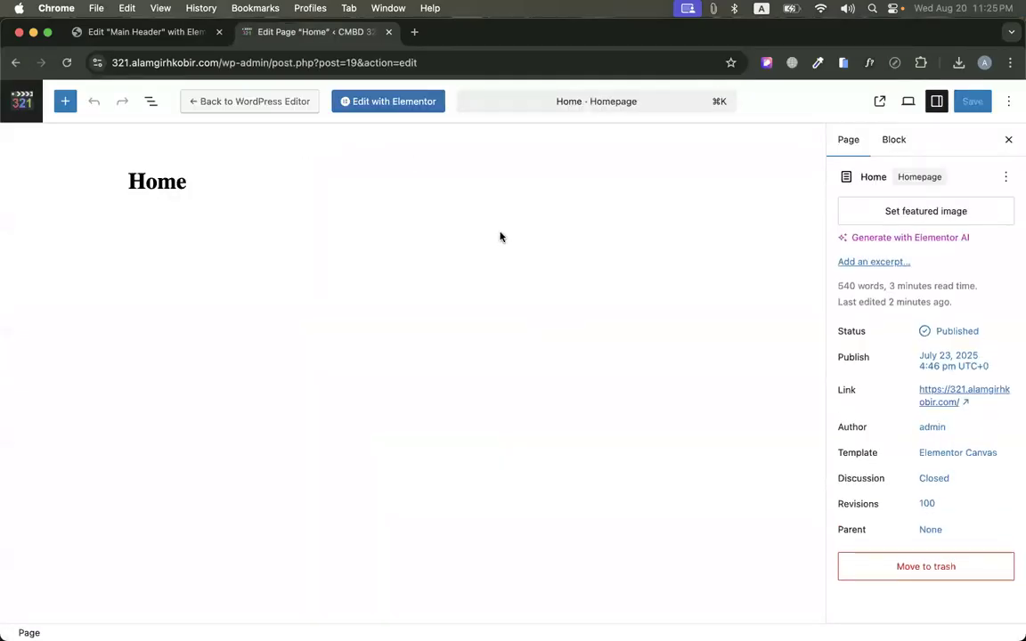
{"action": "left_click", "coordinate": [500, 236]}
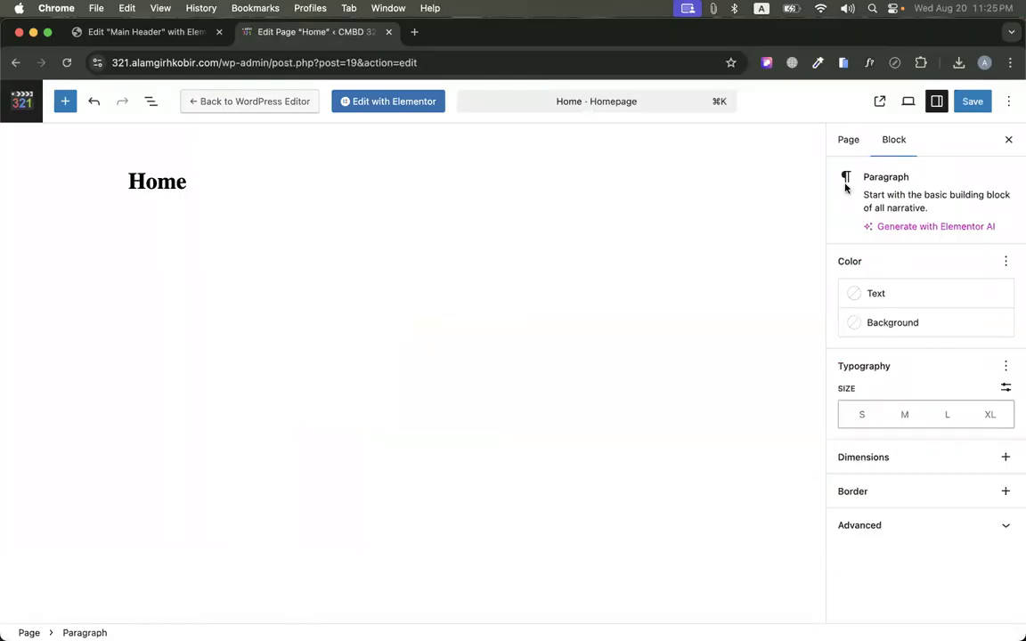
{"action": "left_click", "coordinate": [846, 142]}
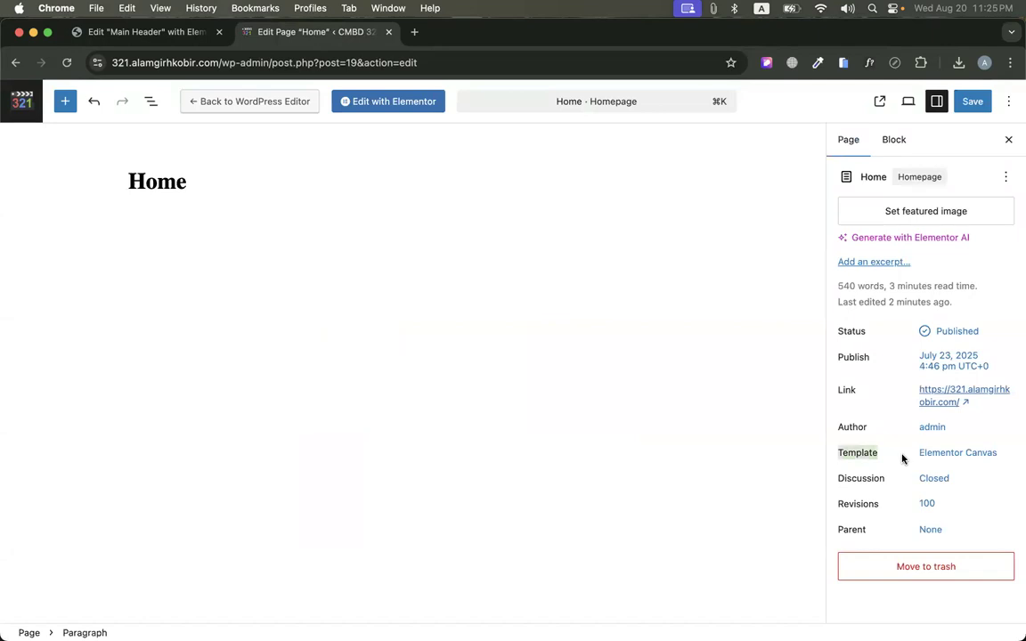
{"action": "left_click", "coordinate": [946, 455]}
{"action": "left_click", "coordinate": [722, 545]}
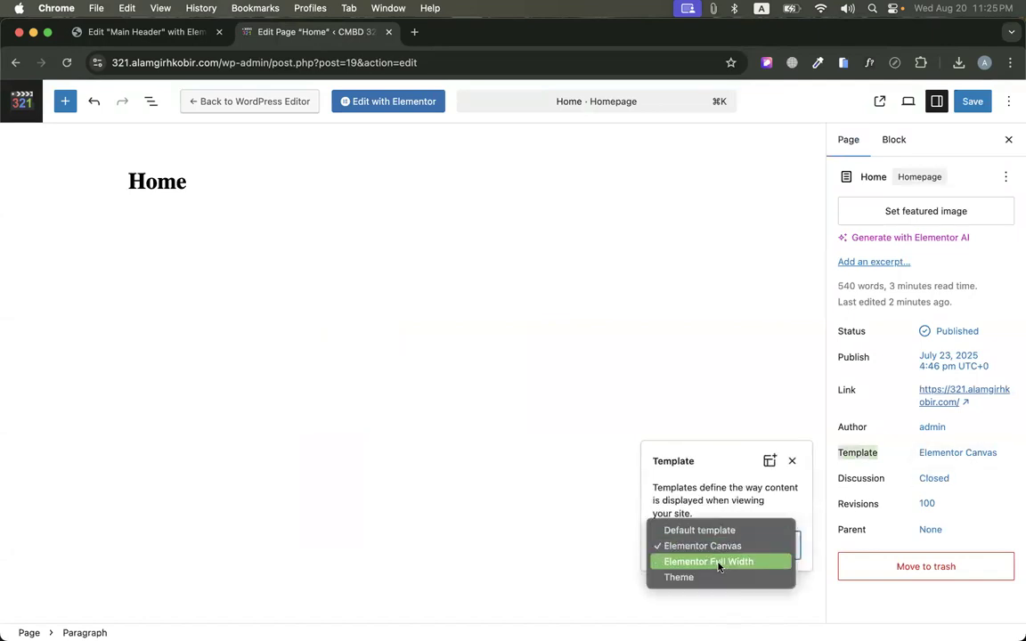
{"action": "left_click", "coordinate": [713, 562]}
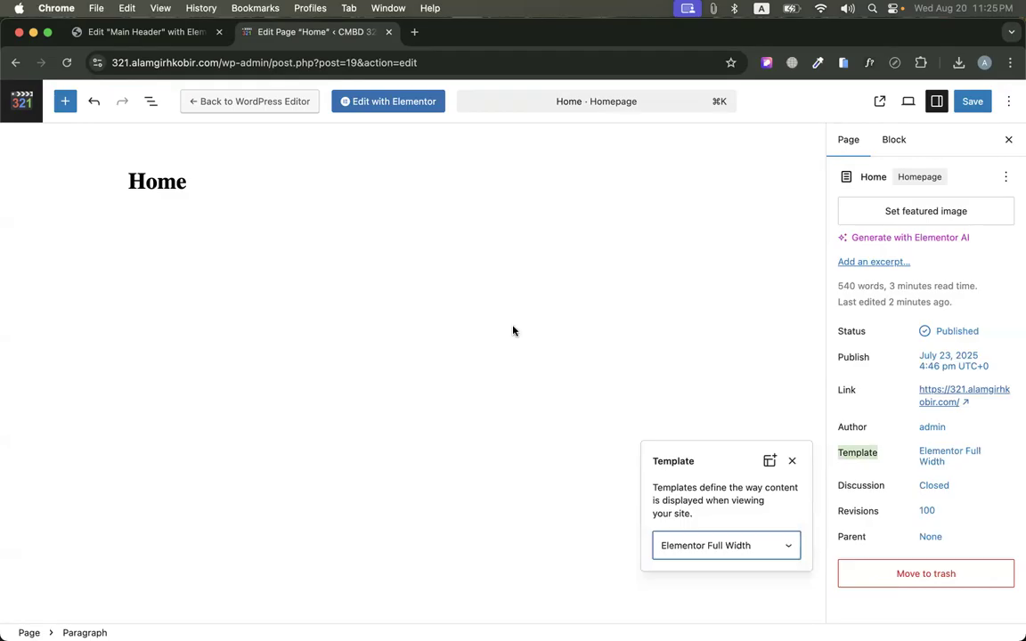
{"action": "left_click", "coordinate": [975, 101]}
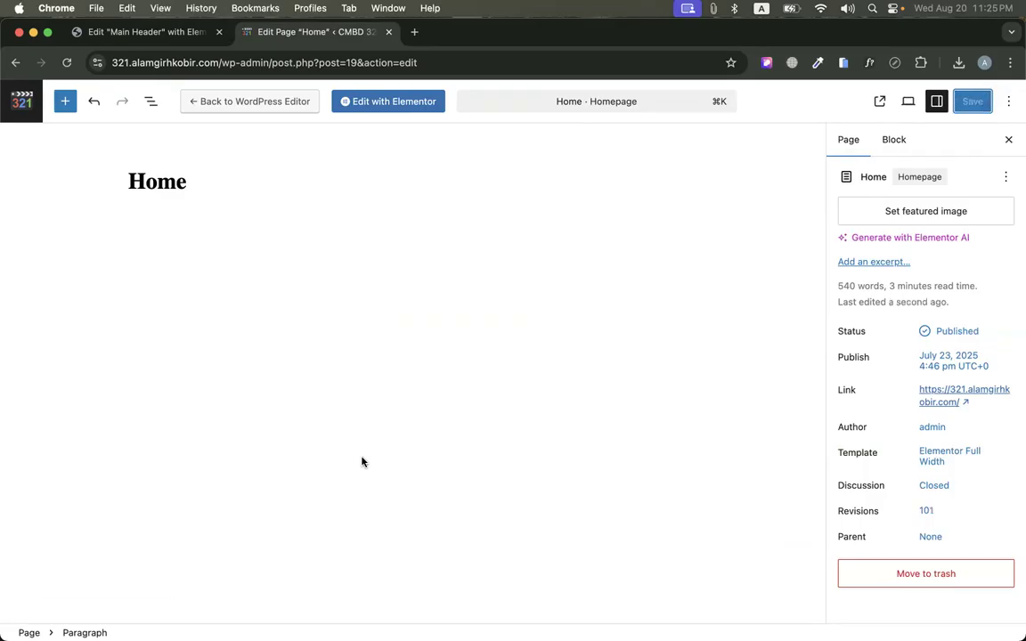
{"action": "left_click", "coordinate": [140, 609]}
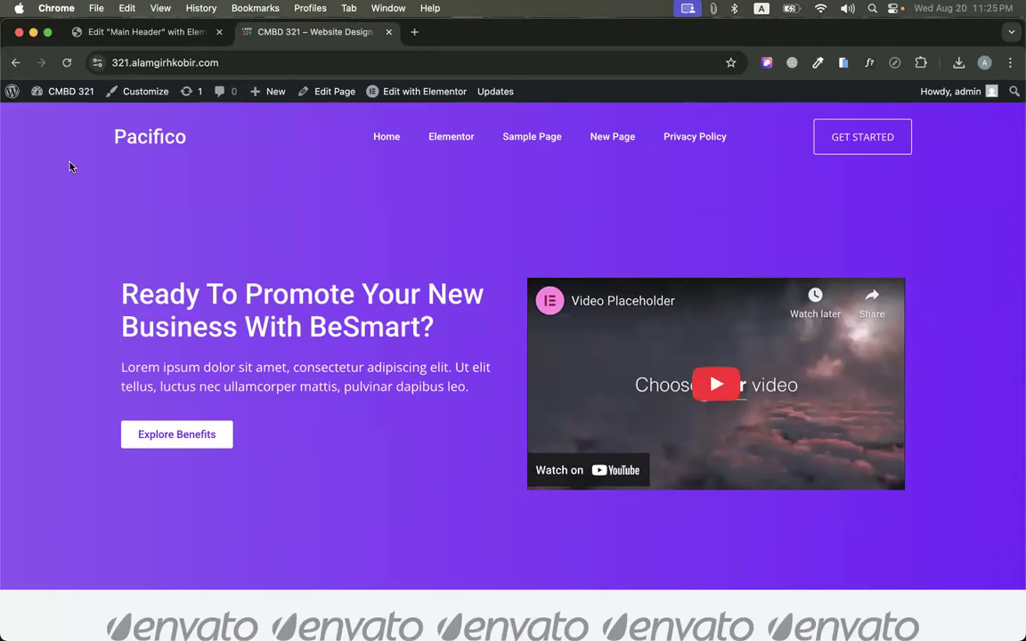
Open the site's page list and quick-edit the Elementor page to use the Elementor Full Width template
{"action": "left_click", "coordinate": [11, 93]}
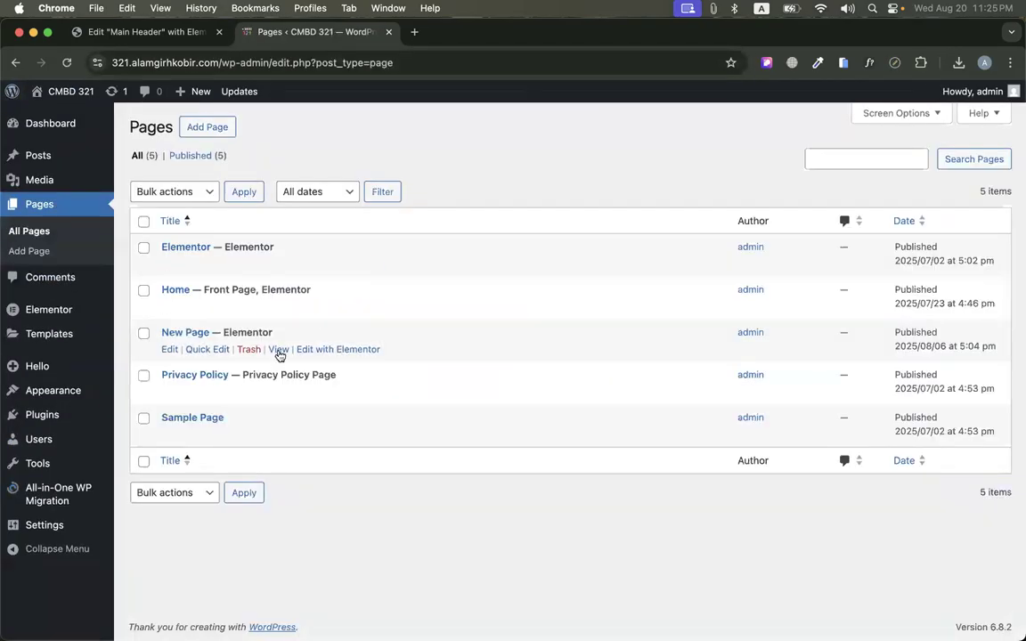
{"action": "left_click", "coordinate": [206, 264]}
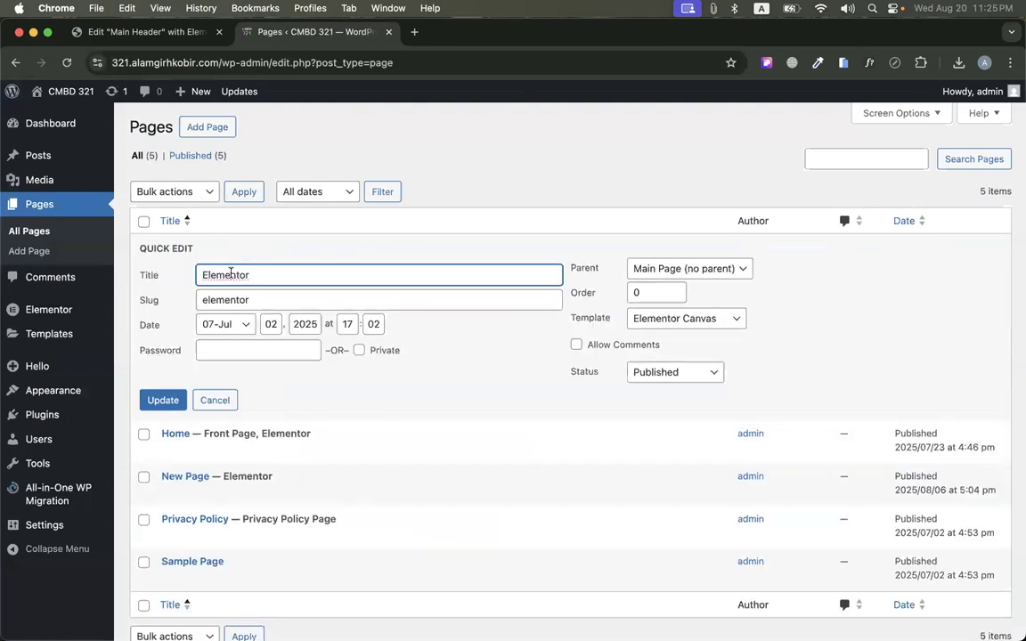
{"action": "left_click", "coordinate": [214, 400]}
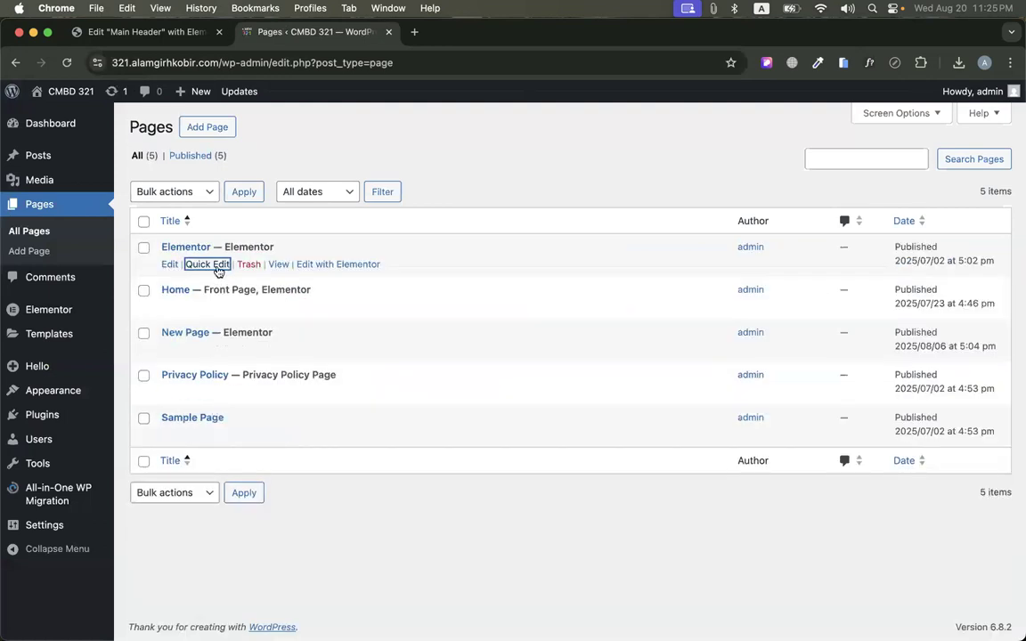
{"action": "left_click", "coordinate": [216, 267]}
{"action": "left_click", "coordinate": [684, 321]}
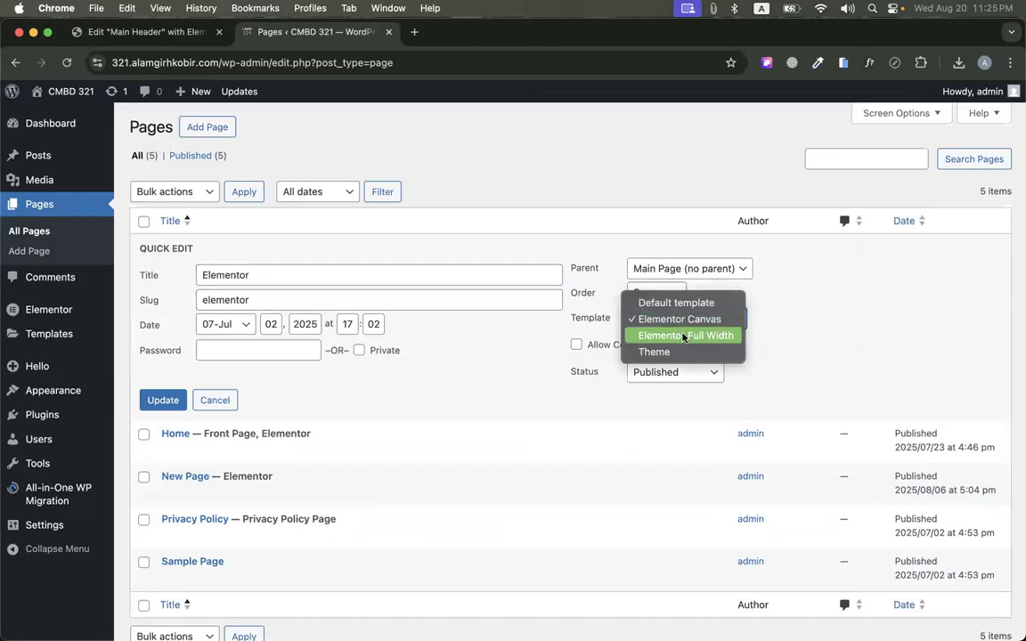
{"action": "left_click", "coordinate": [683, 337]}
{"action": "left_click", "coordinate": [162, 400]}
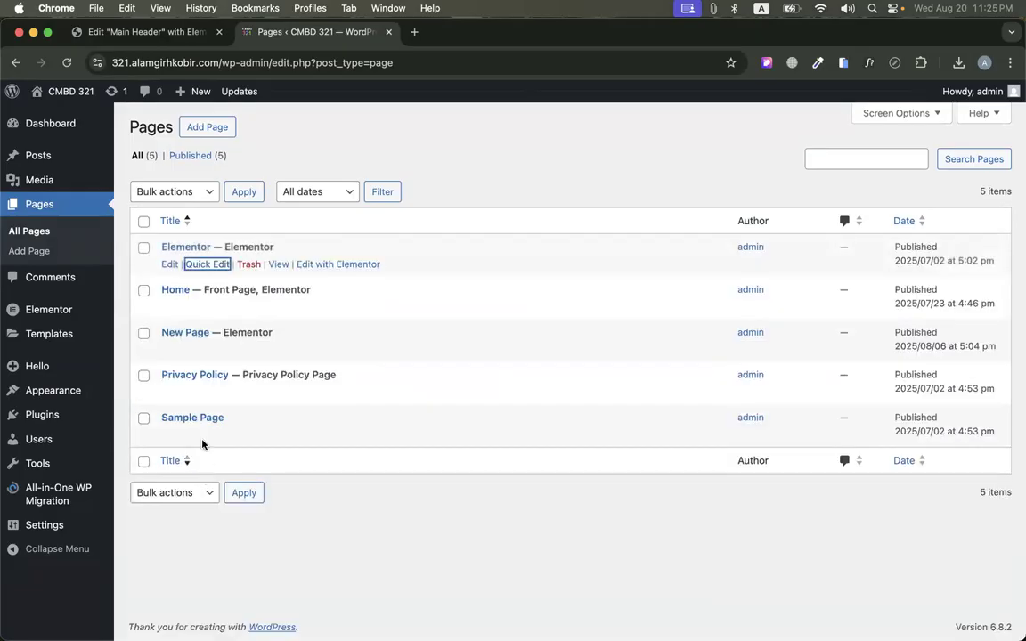
Quick-edit New Page to use the Elementor Full Width template and update it
{"action": "left_click", "coordinate": [207, 349]}
{"action": "left_click", "coordinate": [684, 403]}
{"action": "left_click", "coordinate": [684, 421]}
{"action": "left_click", "coordinate": [167, 485]}
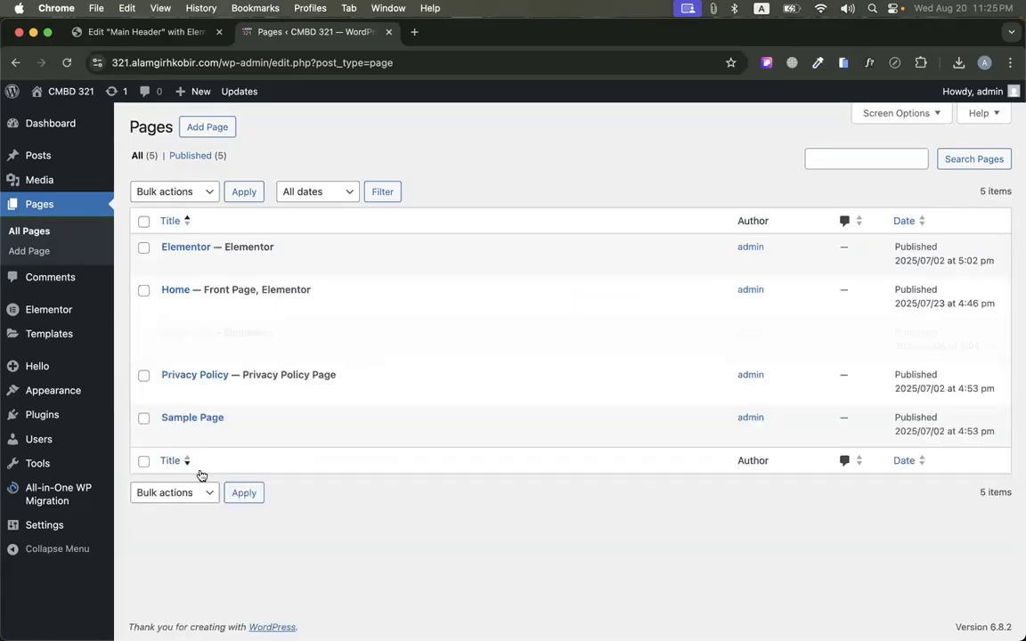
Quick-edit the Privacy Policy page to use the Elementor Full Width template and update it
{"action": "left_click", "coordinate": [197, 394]}
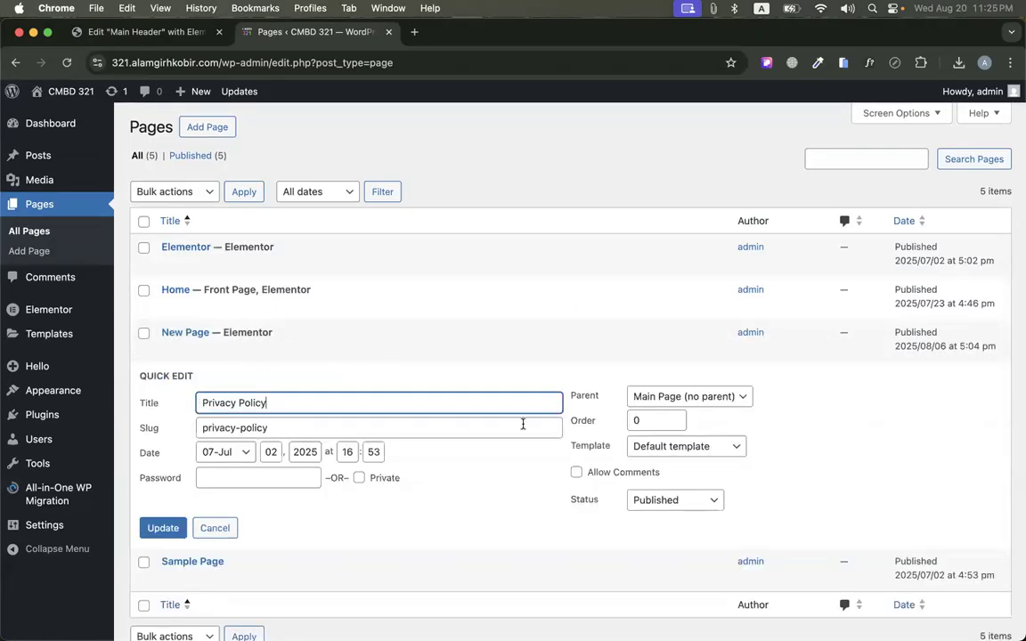
{"action": "left_click", "coordinate": [733, 447]}
{"action": "left_click", "coordinate": [713, 481]}
{"action": "left_click", "coordinate": [163, 528]}
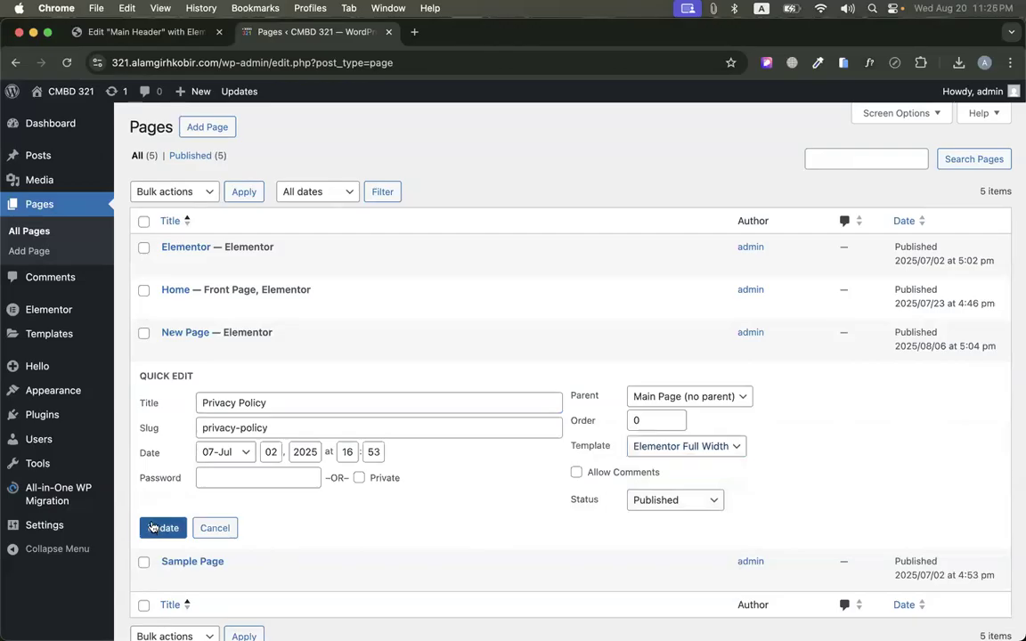
Quick-edit Sample Page to use the Elementor Full Width template and update it
{"action": "left_click", "coordinate": [201, 436]}
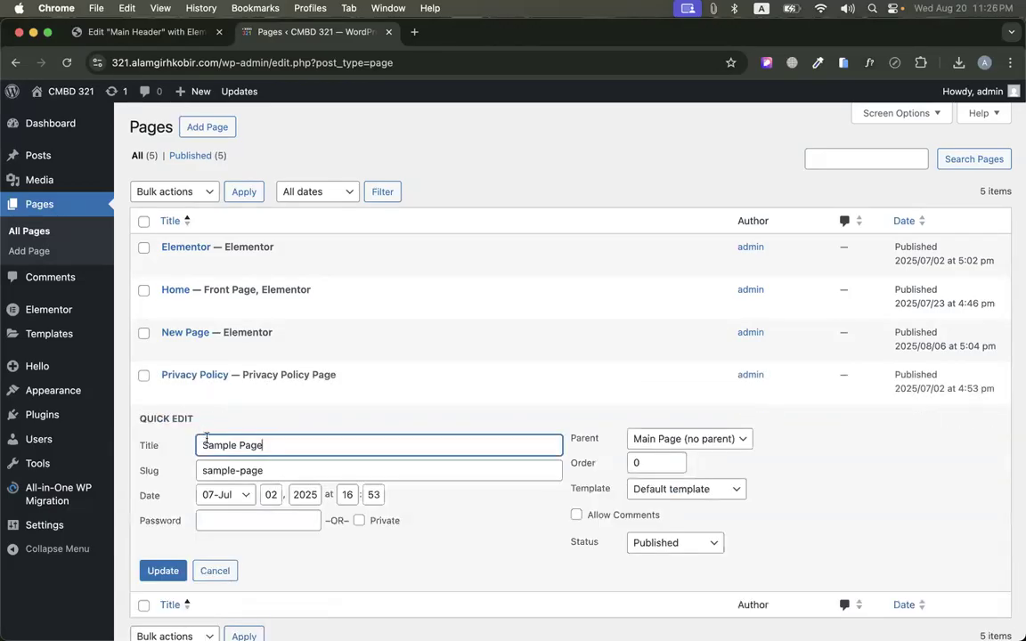
{"action": "left_click", "coordinate": [648, 492]}
{"action": "left_click", "coordinate": [677, 522]}
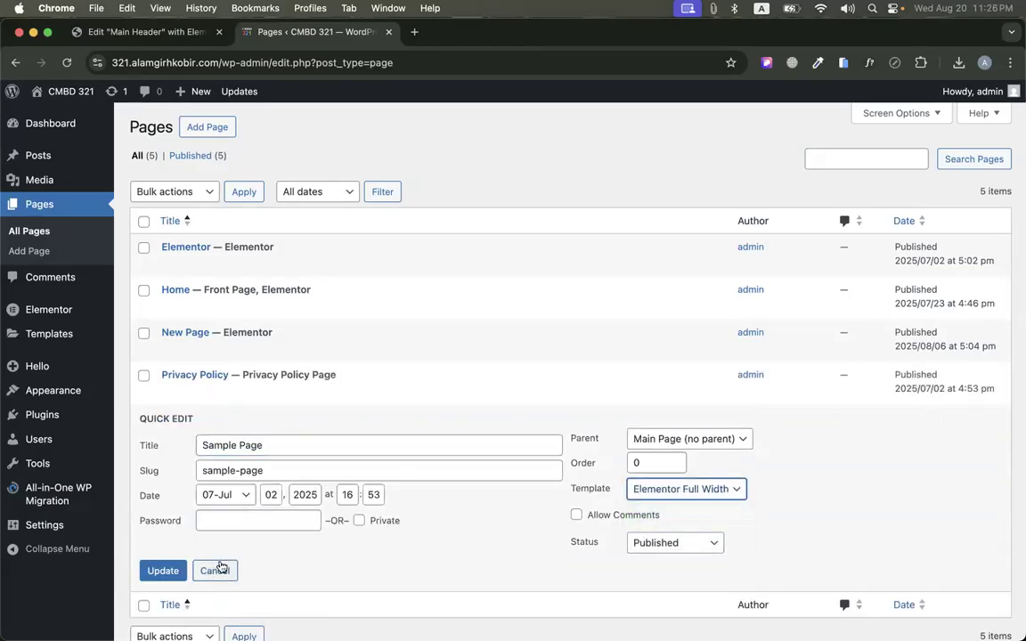
{"action": "left_click", "coordinate": [163, 570]}
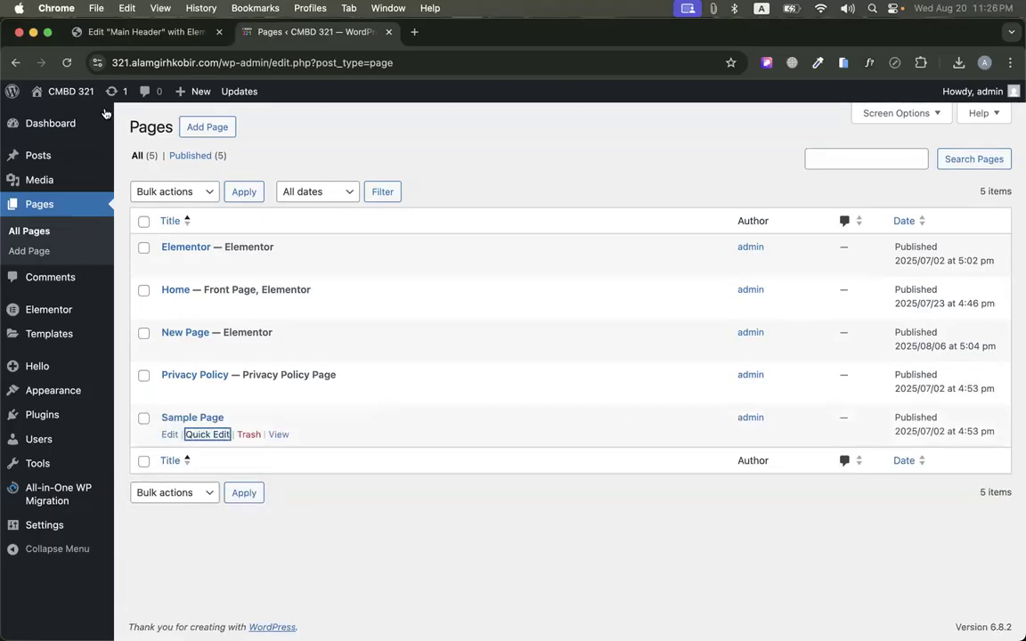
Visit the live site and check the header on the Elementor, Sample Page, New Page and Privacy Policy pages, finishing on New Page's own header
{"action": "left_click", "coordinate": [67, 110]}
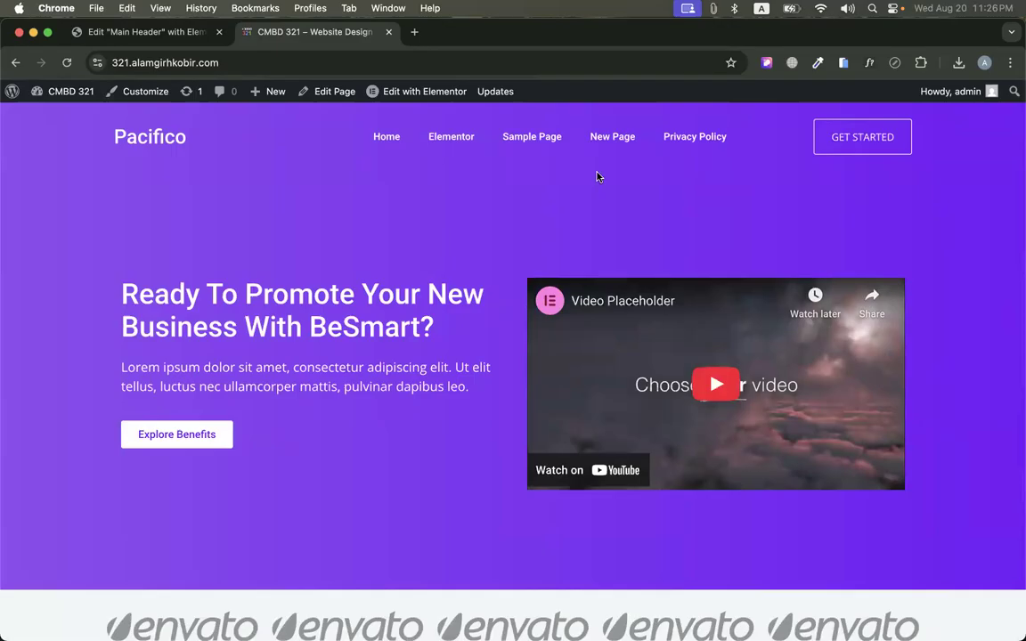
{"action": "left_click", "coordinate": [463, 141]}
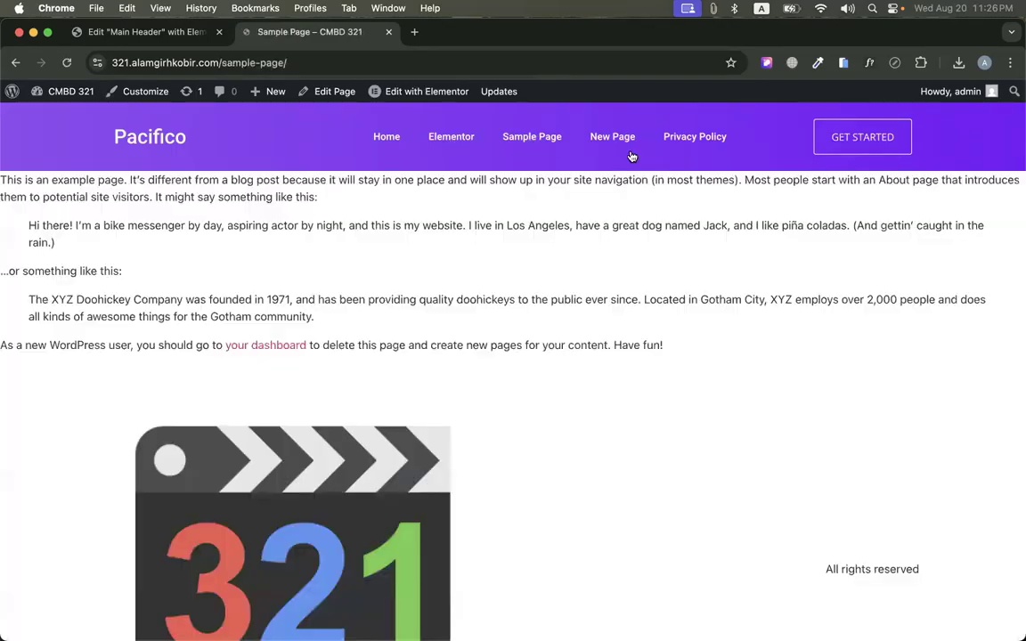
{"action": "left_click", "coordinate": [612, 137]}
{"action": "left_click", "coordinate": [692, 137]}
{"action": "left_click", "coordinate": [618, 134]}
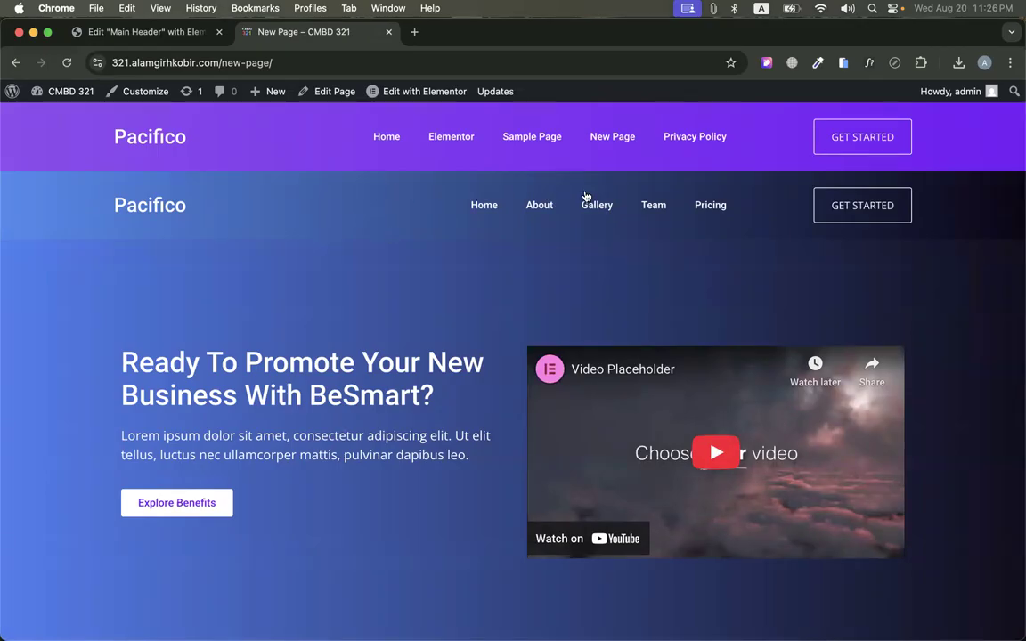
{"action": "left_click_drag", "start_coordinate": [910, 206], "coordinate": [92, 201]}
{"action": "left_click", "coordinate": [347, 226]}
Open New Page in the Elementor editor and copy its own blue header container
{"action": "left_click", "coordinate": [394, 89]}
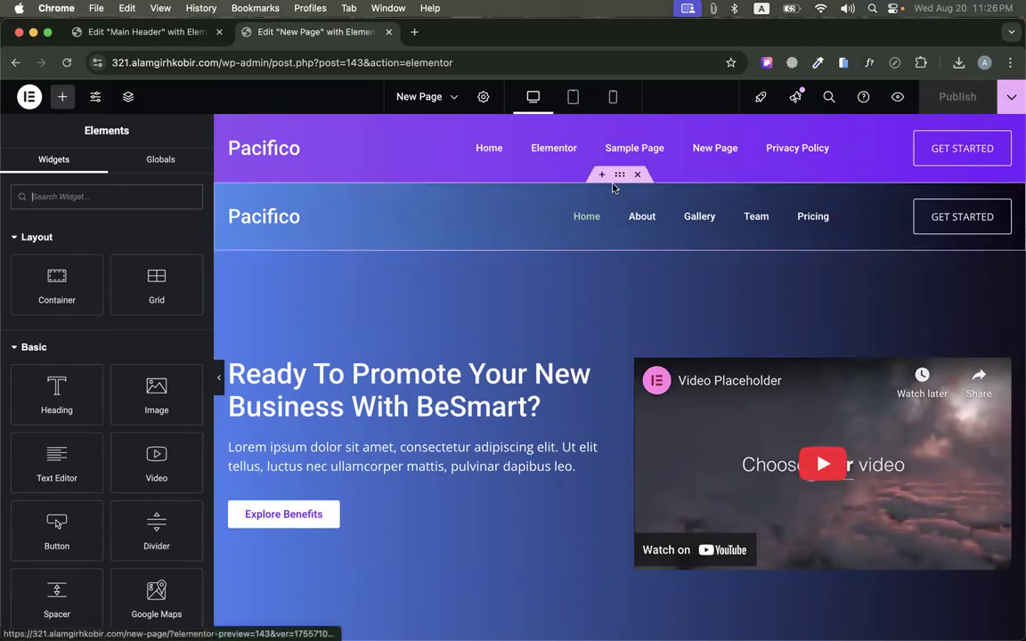
{"action": "right_click", "coordinate": [619, 176]}
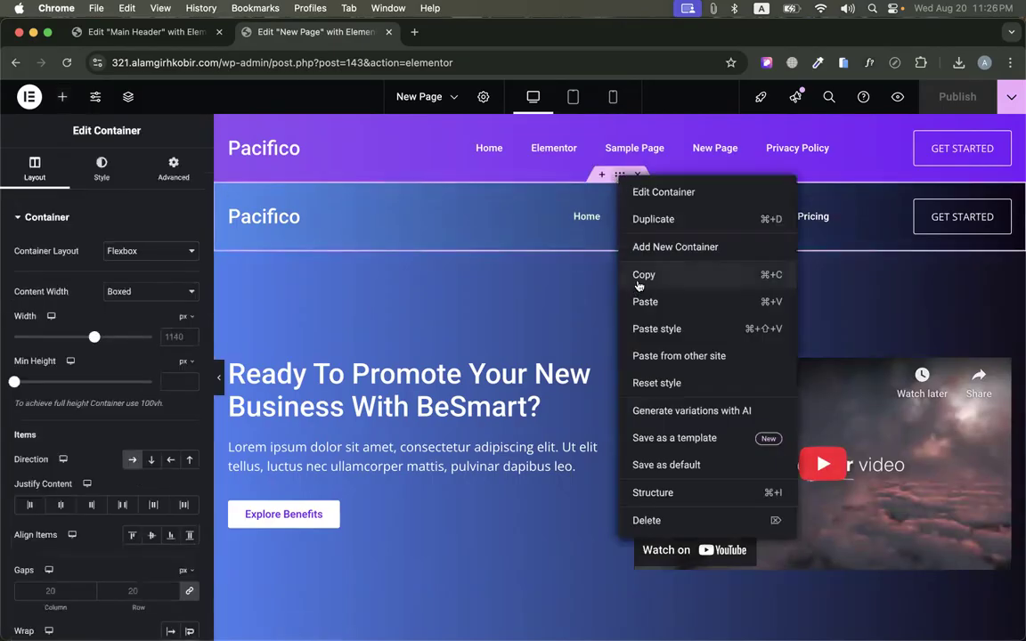
{"action": "left_click", "coordinate": [637, 285]}
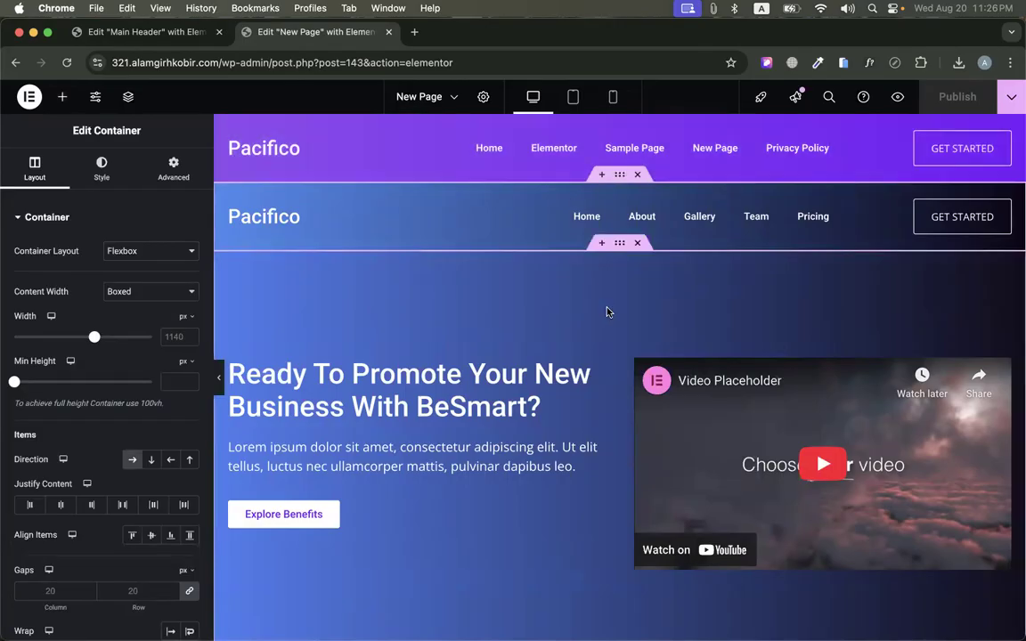
Set New Page's layout to Elementor Canvas, publish the change and look through the page
{"action": "left_click", "coordinate": [484, 97]}
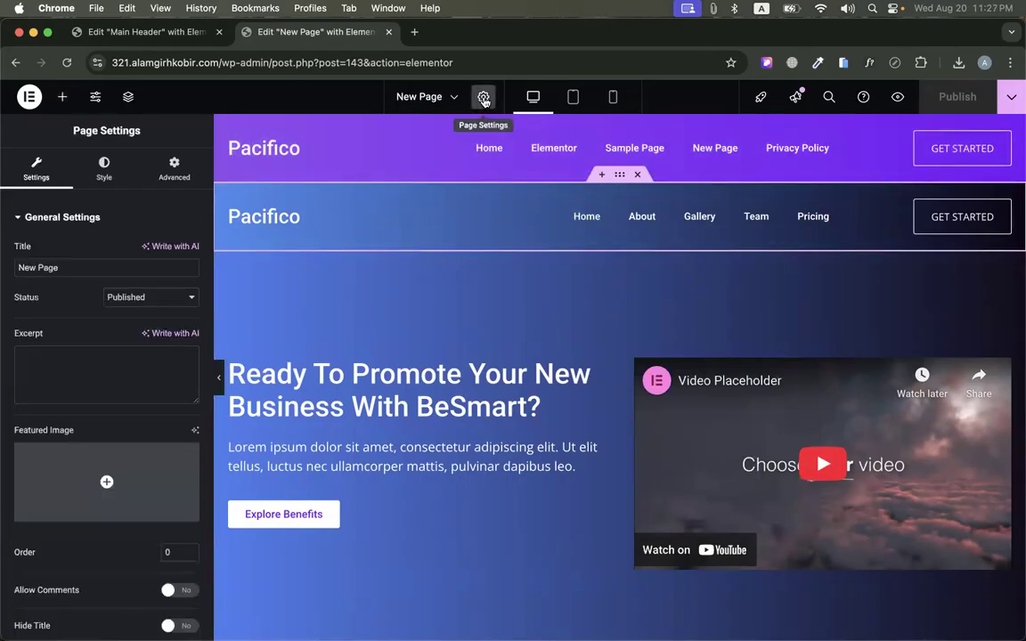
{"action": "scroll", "coordinate": [108, 445], "scroll_direction": "down", "scroll_amount": 2}
{"action": "left_click", "coordinate": [143, 589]}
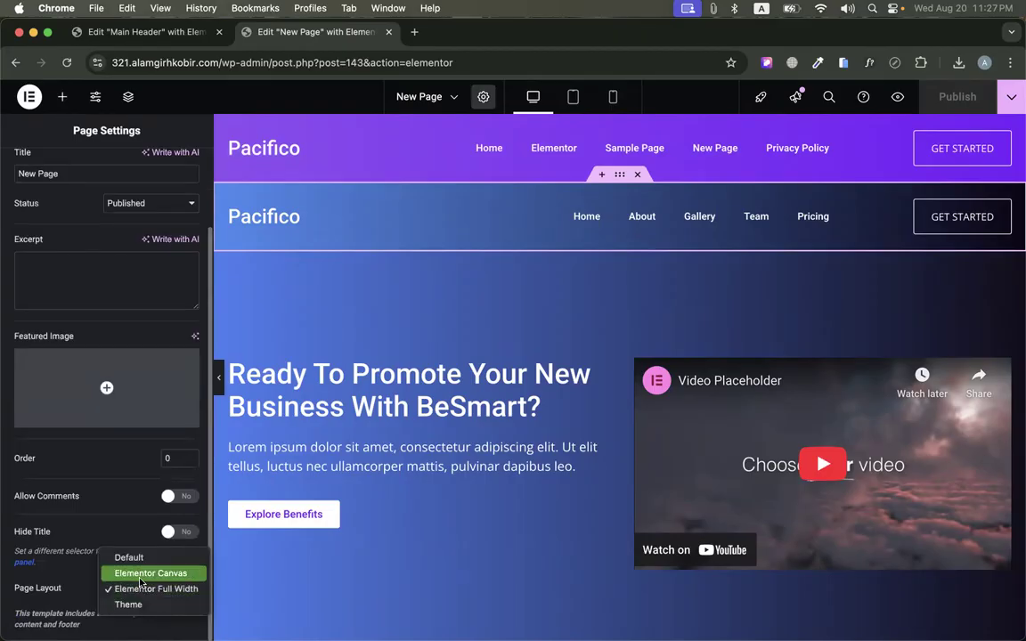
{"action": "left_click", "coordinate": [139, 575]}
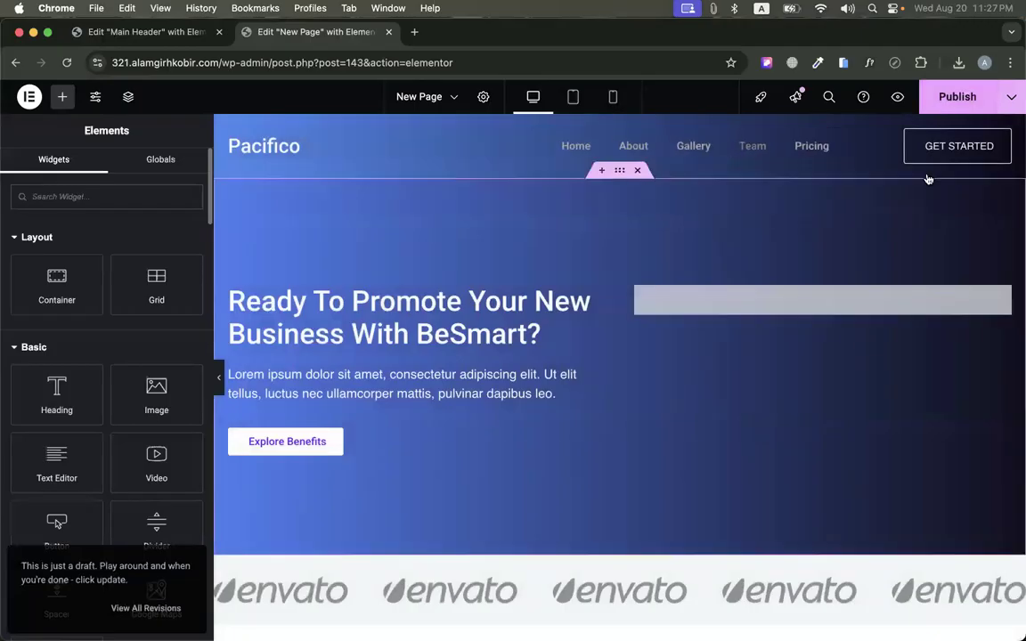
{"action": "left_click", "coordinate": [964, 101]}
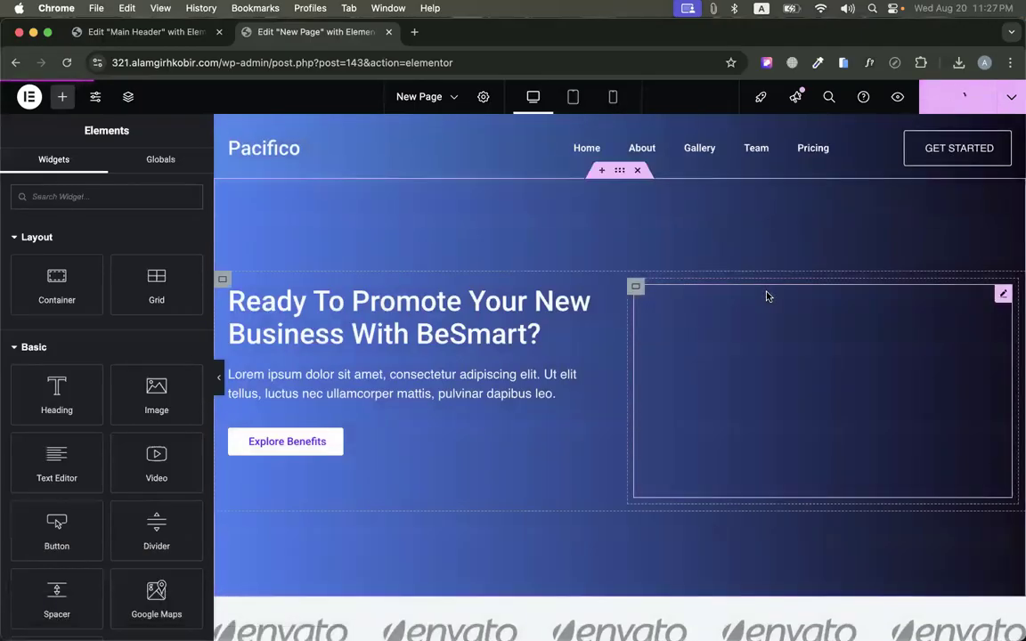
{"action": "scroll", "coordinate": [728, 336], "scroll_direction": "down", "scroll_amount": 15}
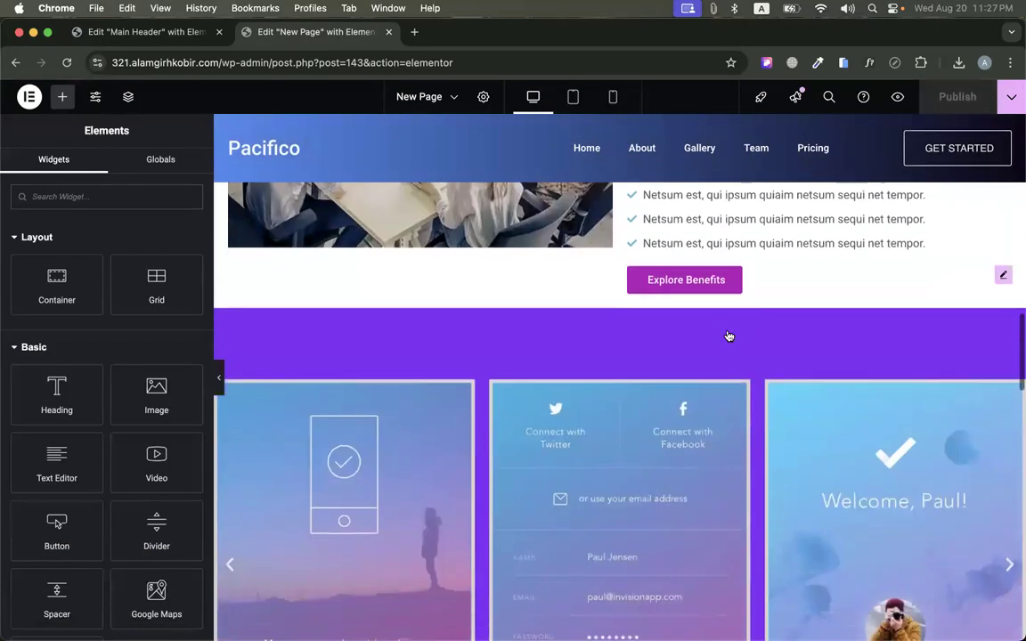
{"action": "scroll", "coordinate": [728, 337], "scroll_direction": "up", "scroll_amount": 10}
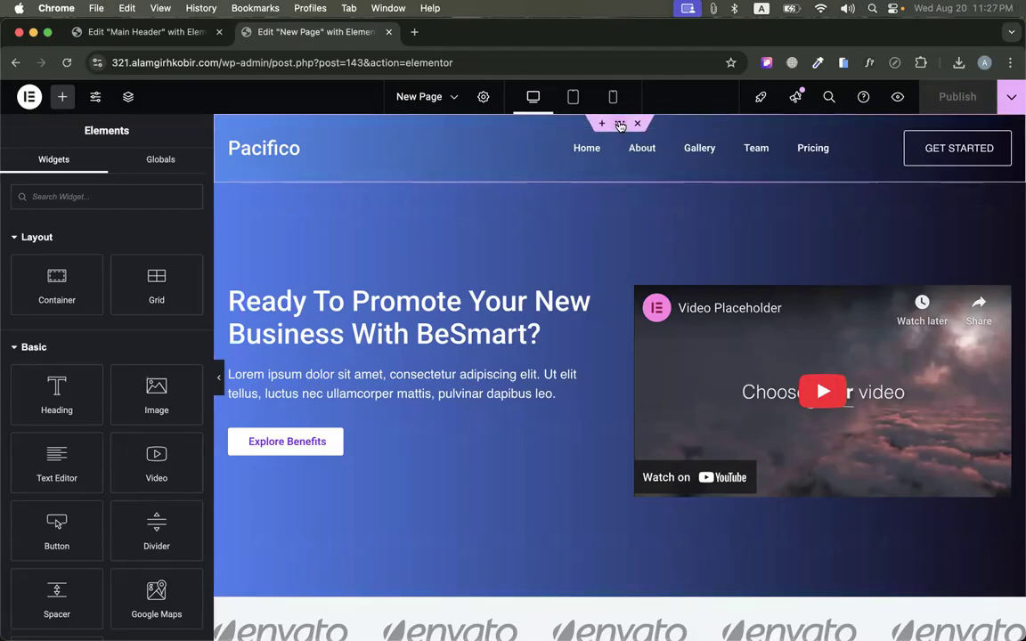
Copy New Page's blue header container, delete it from the page and publish the change
{"action": "left_click", "coordinate": [571, 162]}
{"action": "right_click", "coordinate": [614, 127]}
{"action": "left_click", "coordinate": [645, 222]}
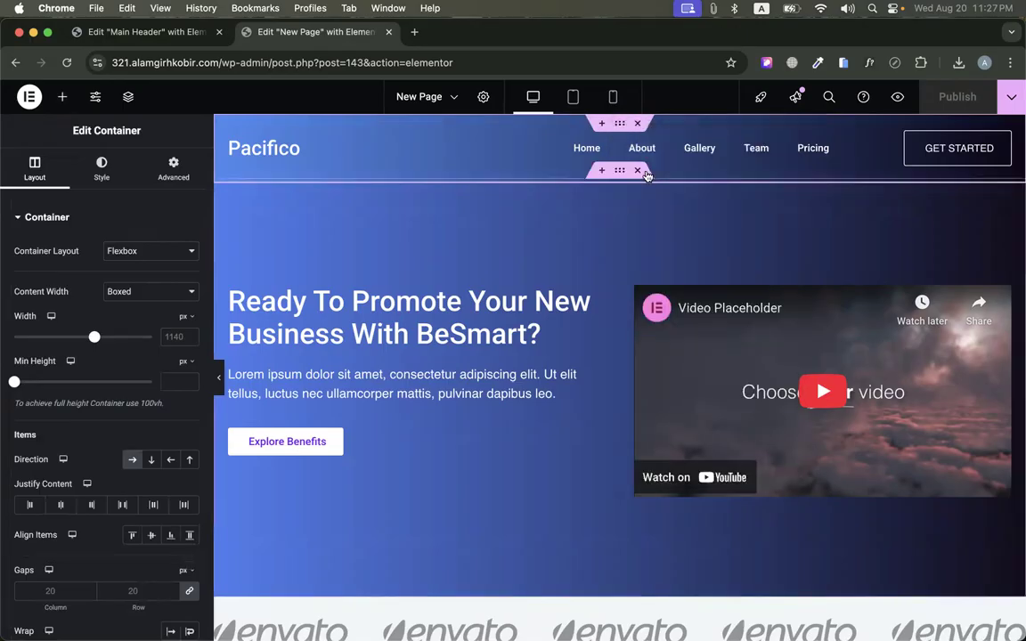
{"action": "left_click", "coordinate": [637, 123]}
{"action": "left_click", "coordinate": [957, 99]}
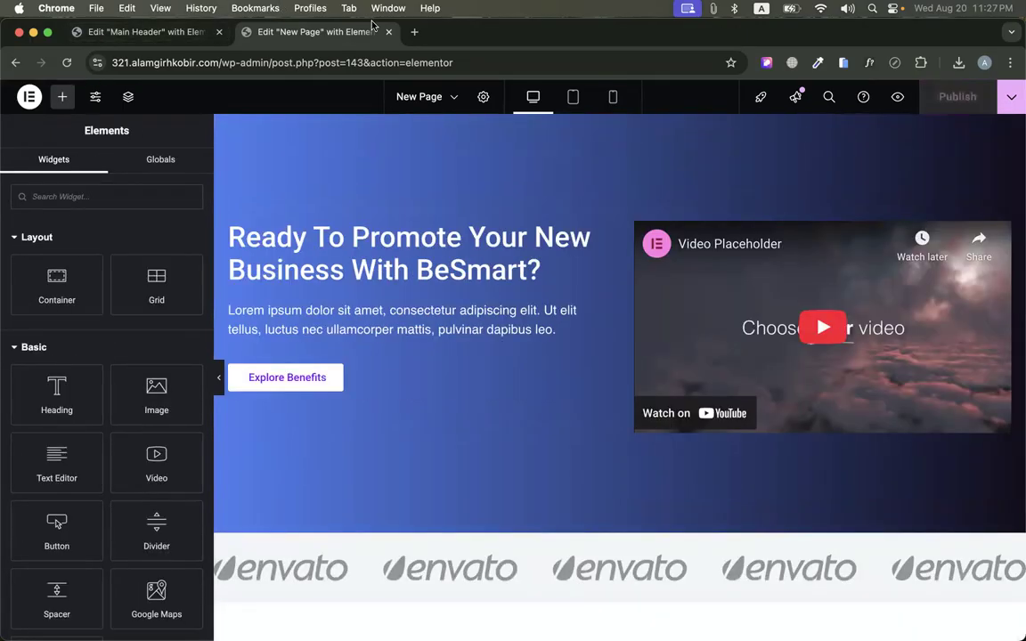
Set New Page's layout to Elementor Full Width and publish the page
{"action": "left_click", "coordinate": [484, 98]}
{"action": "scroll", "coordinate": [129, 525], "scroll_direction": "down", "scroll_amount": 3}
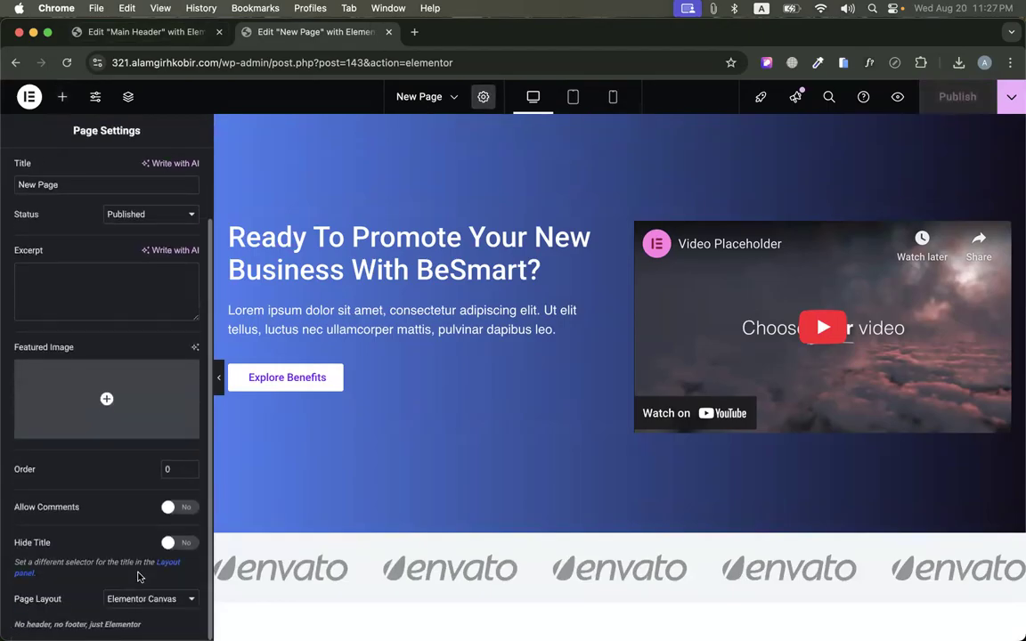
{"action": "left_click", "coordinate": [147, 605]}
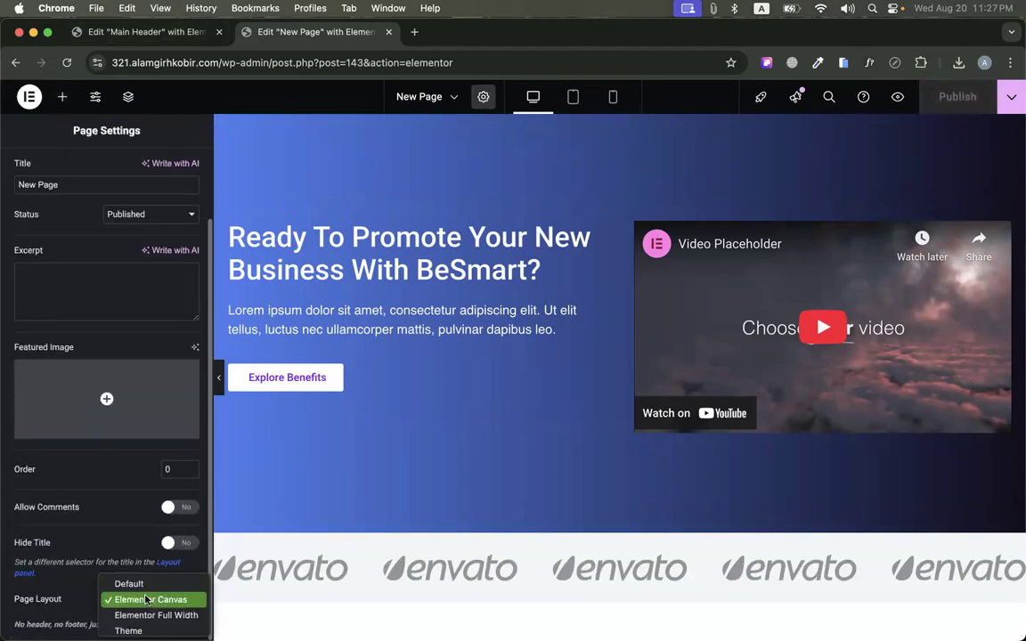
{"action": "left_click", "coordinate": [427, 521]}
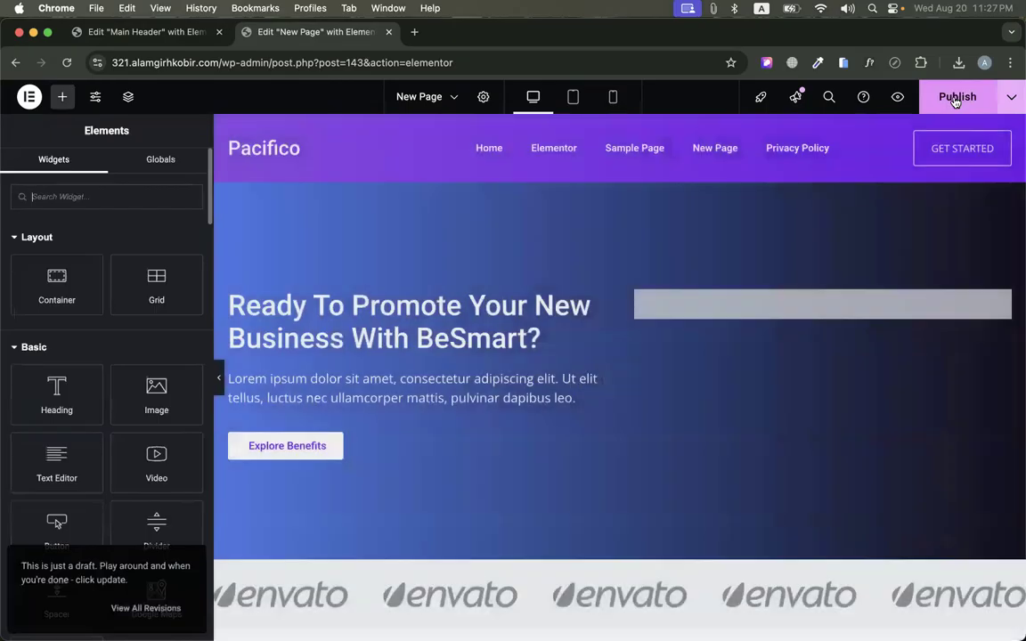
{"action": "left_click", "coordinate": [955, 102]}
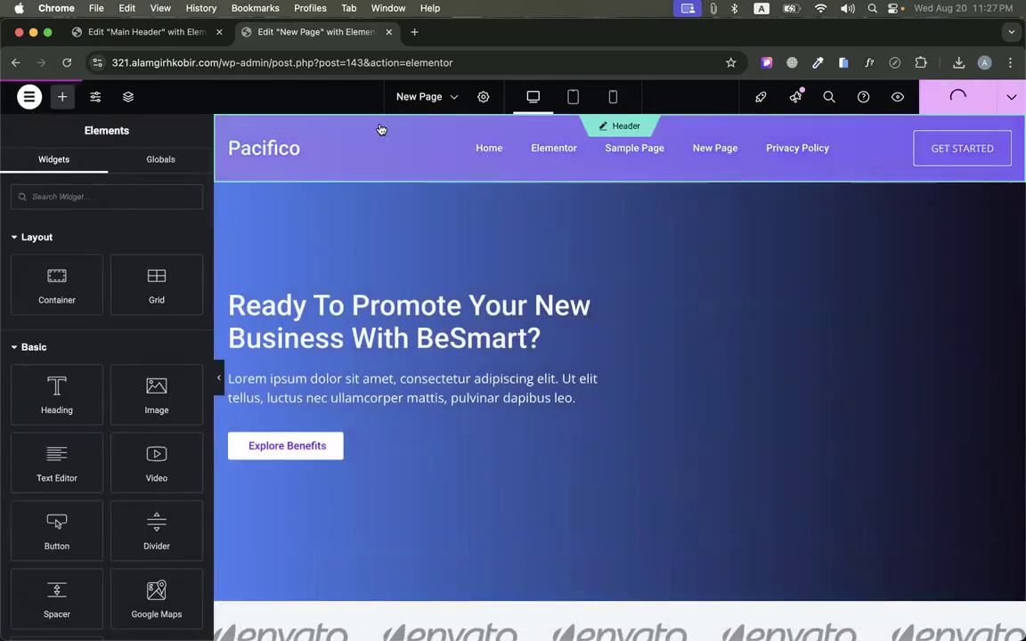
Exit the Elementor editor to WordPress and open the saved templates list
{"action": "left_click", "coordinate": [31, 100]}
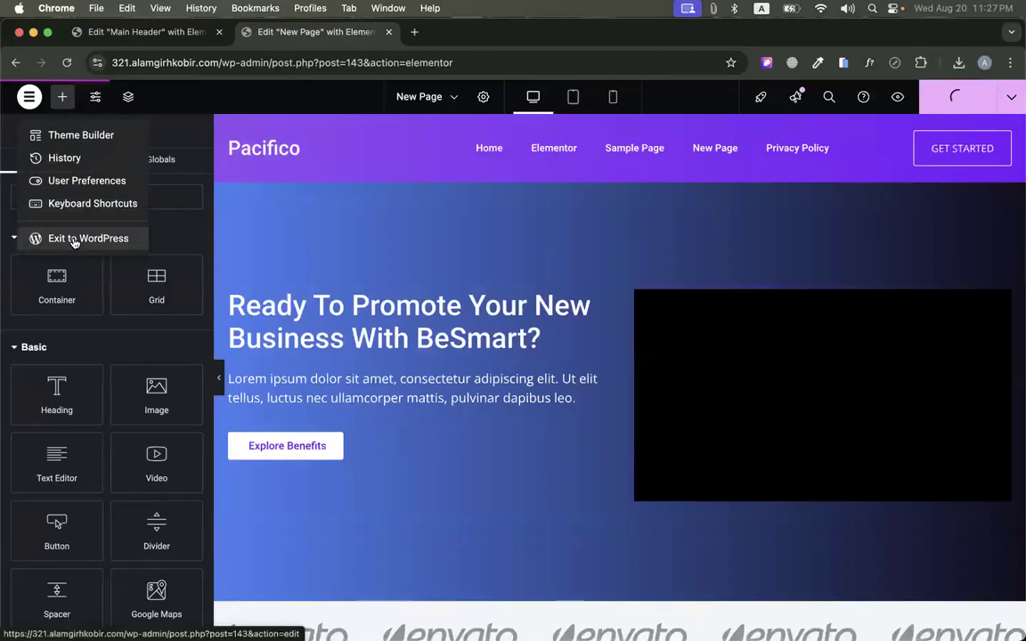
{"action": "left_click", "coordinate": [73, 239]}
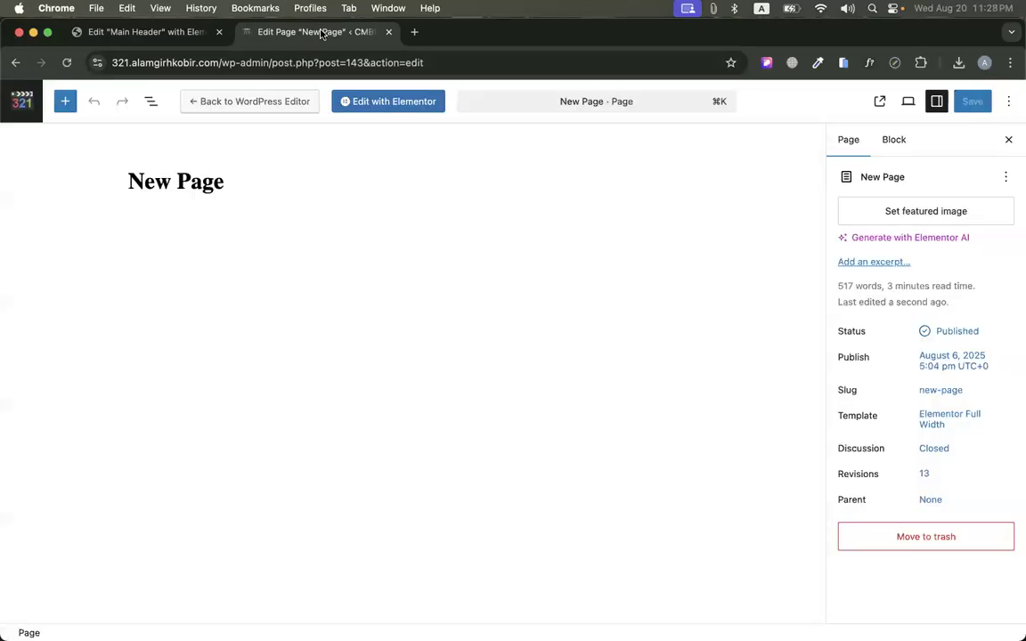
{"action": "left_click", "coordinate": [22, 100]}
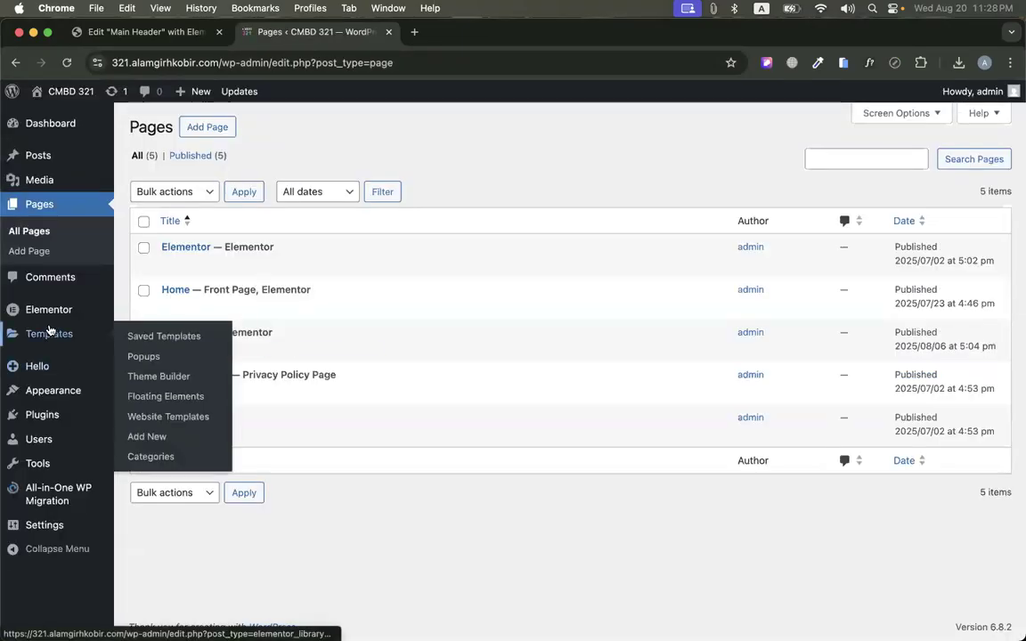
{"action": "left_click", "coordinate": [169, 221]}
Create a new template of type Header named "Header 2nd"
{"action": "left_click", "coordinate": [322, 120]}
{"action": "left_click", "coordinate": [652, 360]}
{"action": "left_click", "coordinate": [539, 452]}
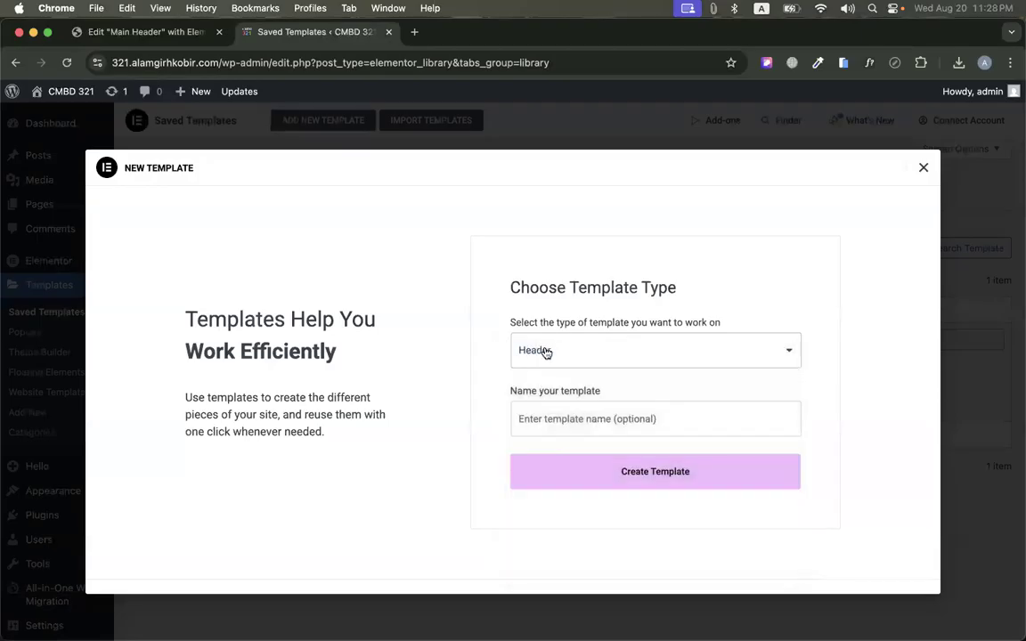
{"action": "left_click", "coordinate": [566, 422]}
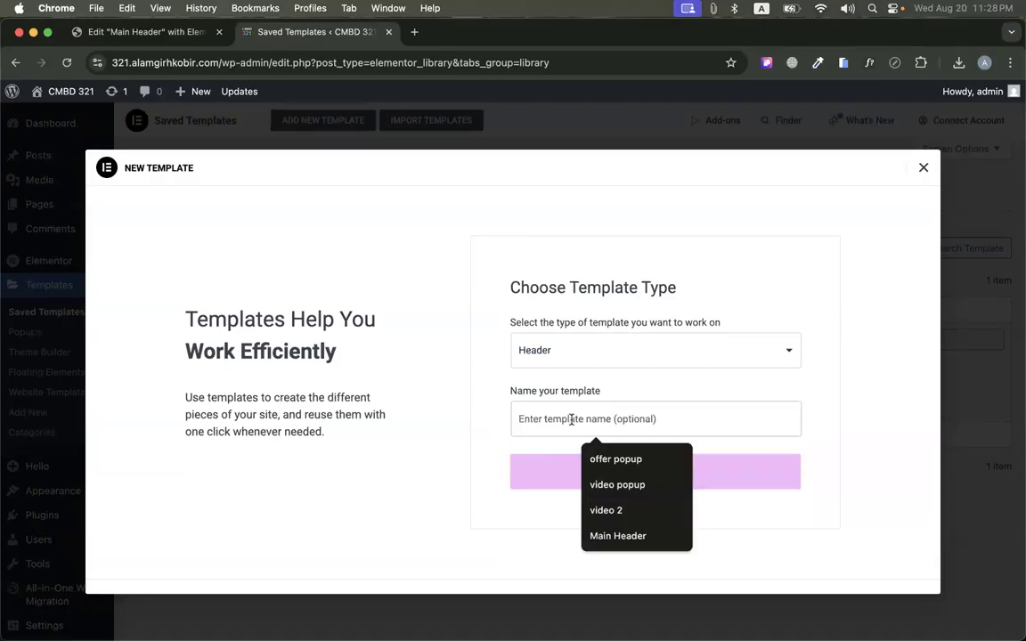
{"action": "type", "text": "Mai"}
{"action": "key", "text": "BackSpace"}
{"action": "key", "text": "BackSpace"}
{"action": "key", "text": "BackSpace"}
{"action": "type", "text": "Header 2nd"}
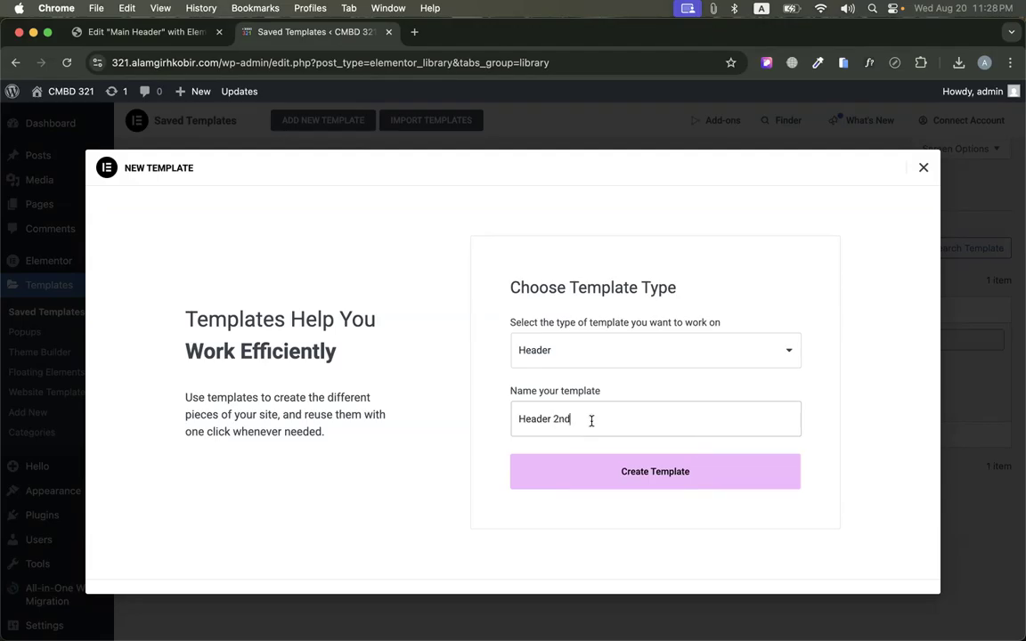
{"action": "left_click", "coordinate": [591, 471]}
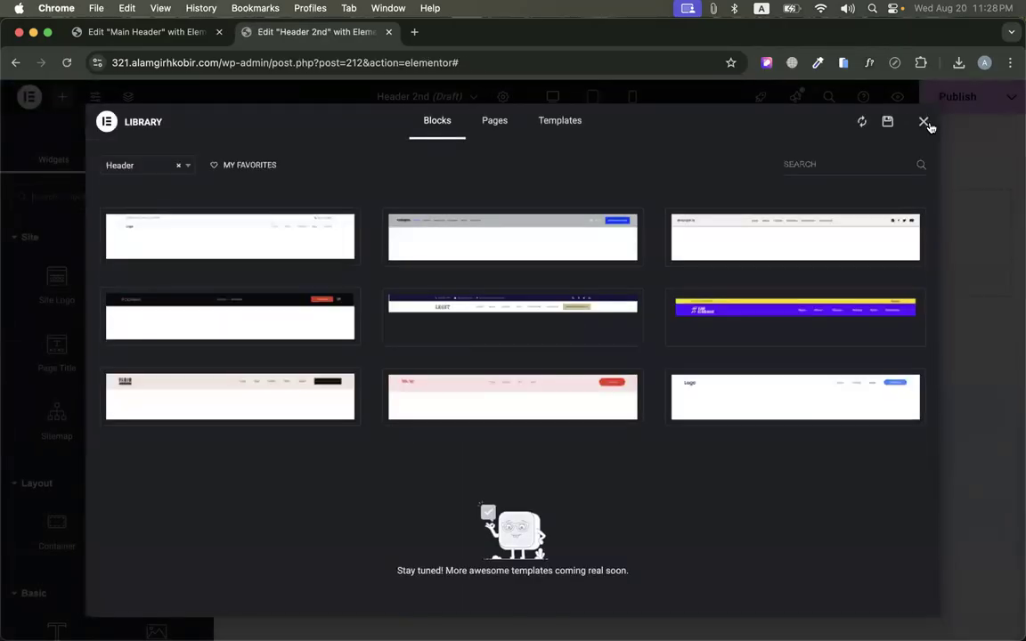
Close the block library and paste the copied blue header container into the empty template
{"action": "left_click", "coordinate": [924, 121]}
{"action": "right_click", "coordinate": [456, 203]}
{"action": "left_click", "coordinate": [470, 217]}
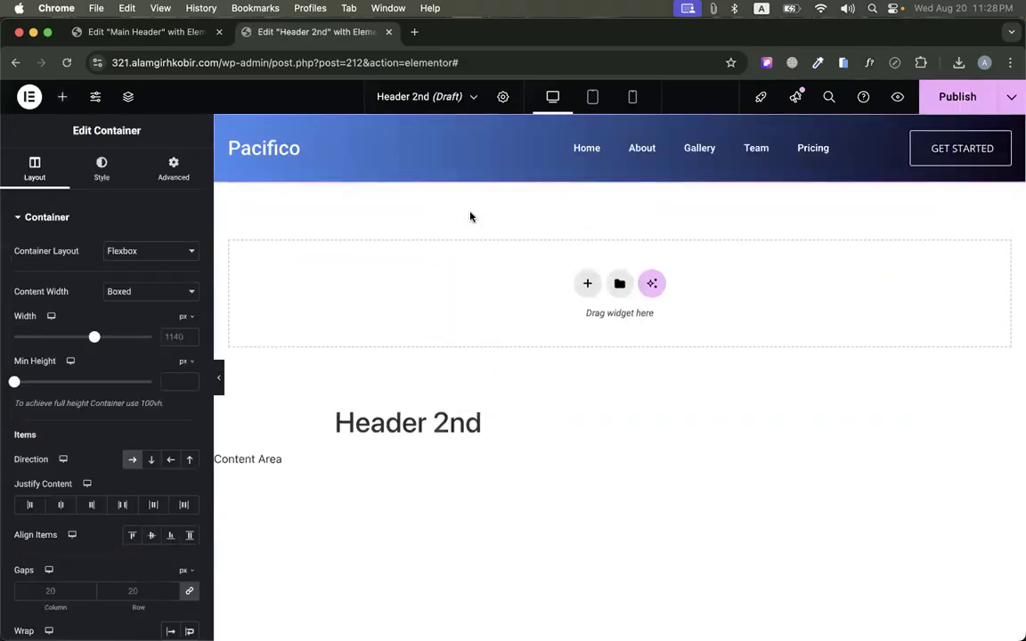
Set the header's WordPress Menu widget to use Main Menu
{"action": "left_click", "coordinate": [829, 148]}
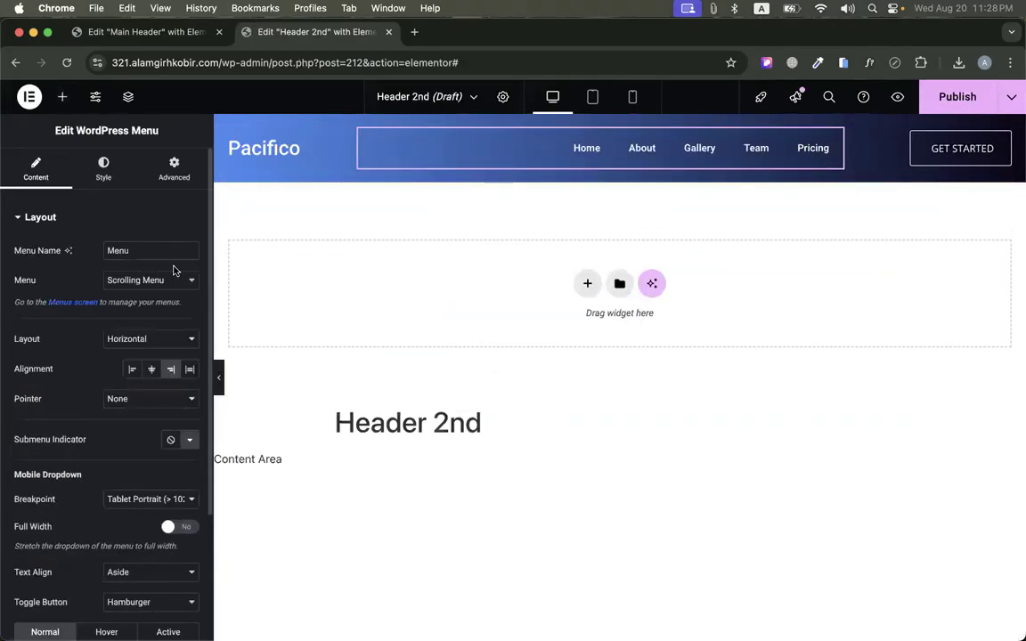
{"action": "left_click", "coordinate": [147, 280]}
{"action": "left_click", "coordinate": [138, 265]}
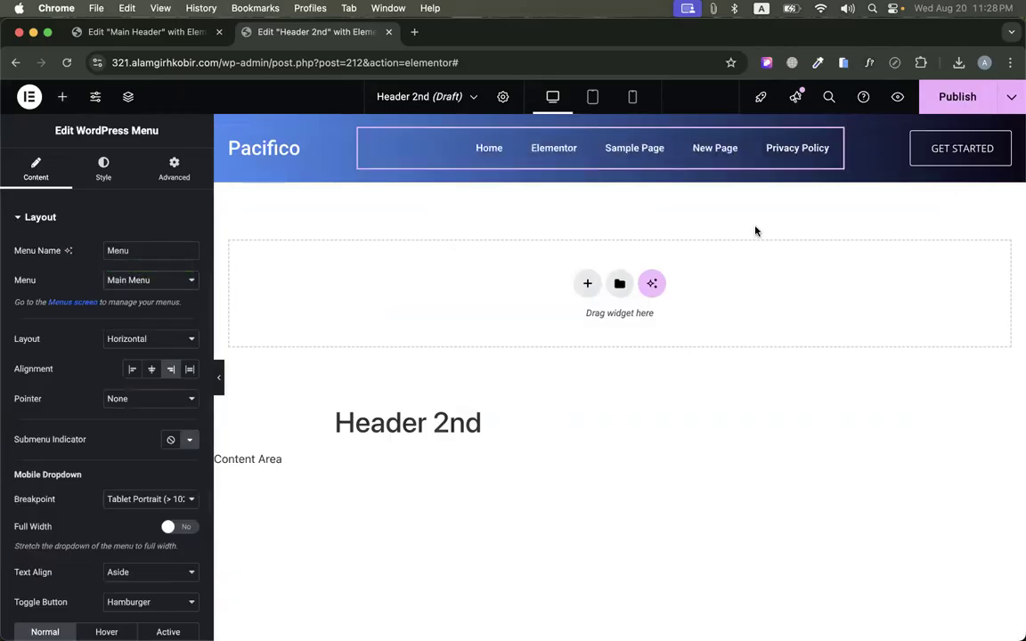
Start publishing Header 2nd and add an Include display condition for Singular, Pages
{"action": "left_click", "coordinate": [939, 105]}
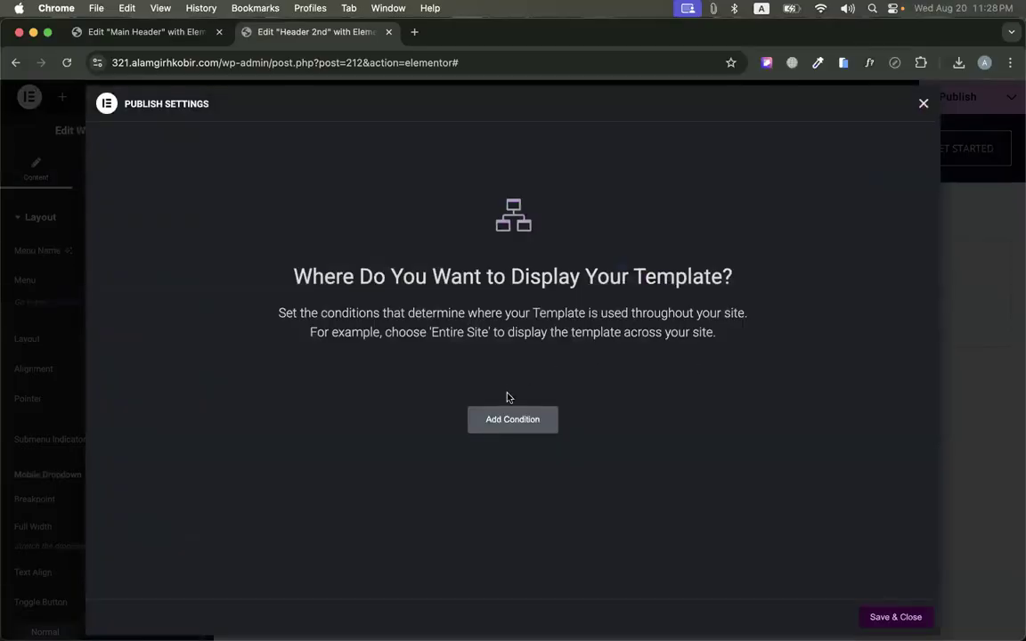
{"action": "left_click", "coordinate": [506, 418]}
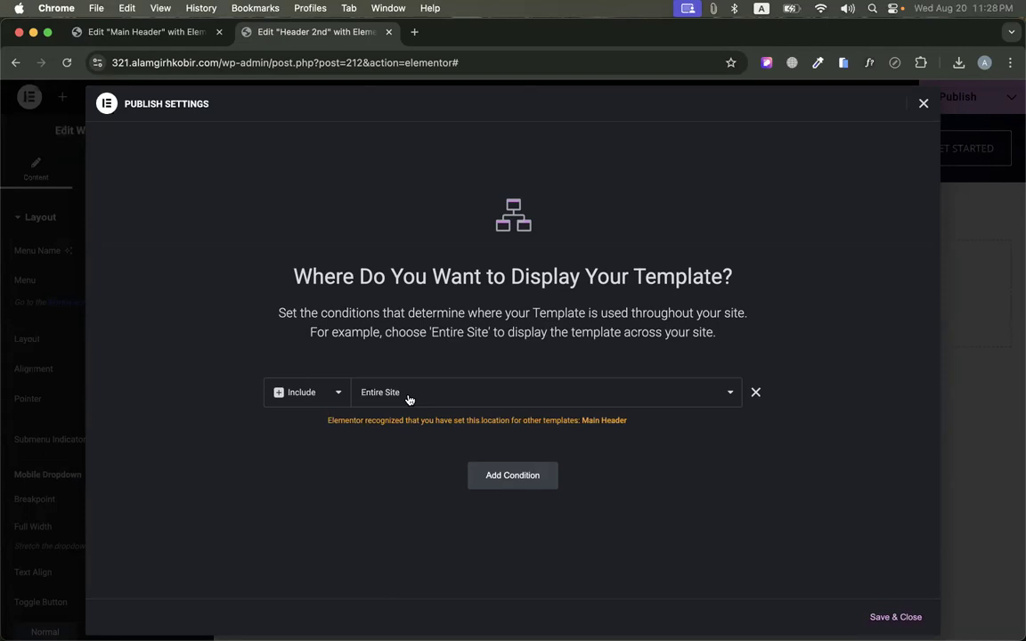
{"action": "left_click", "coordinate": [409, 397]}
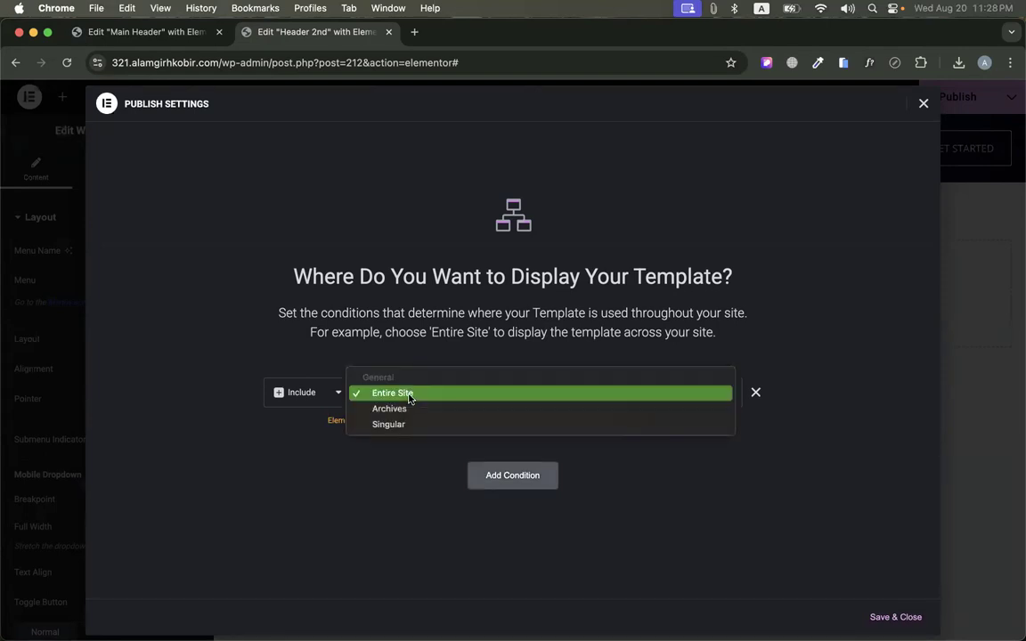
{"action": "left_click", "coordinate": [400, 424]}
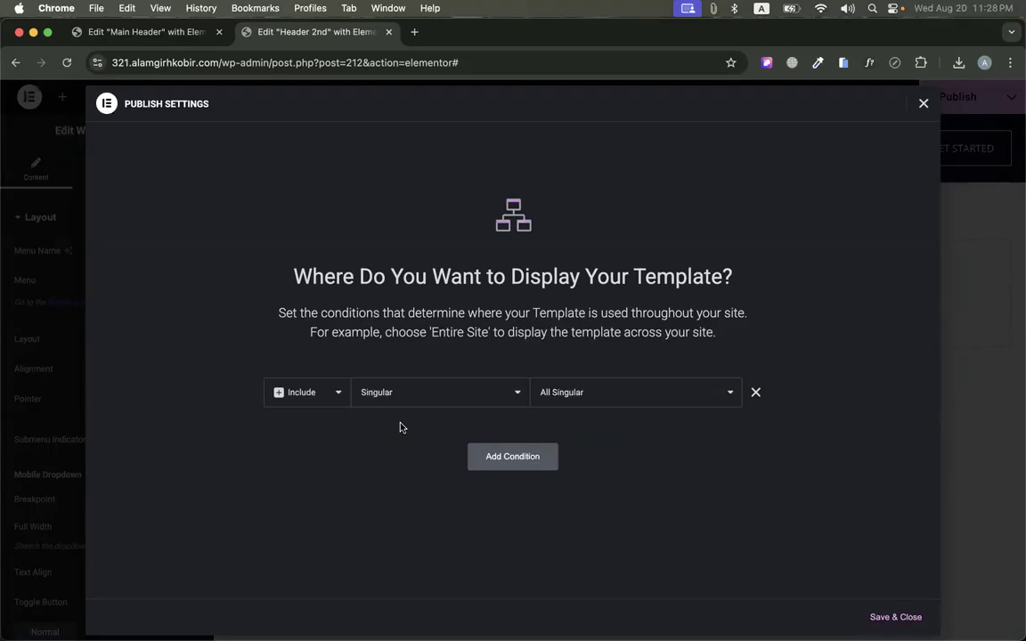
{"action": "left_click", "coordinate": [557, 394]}
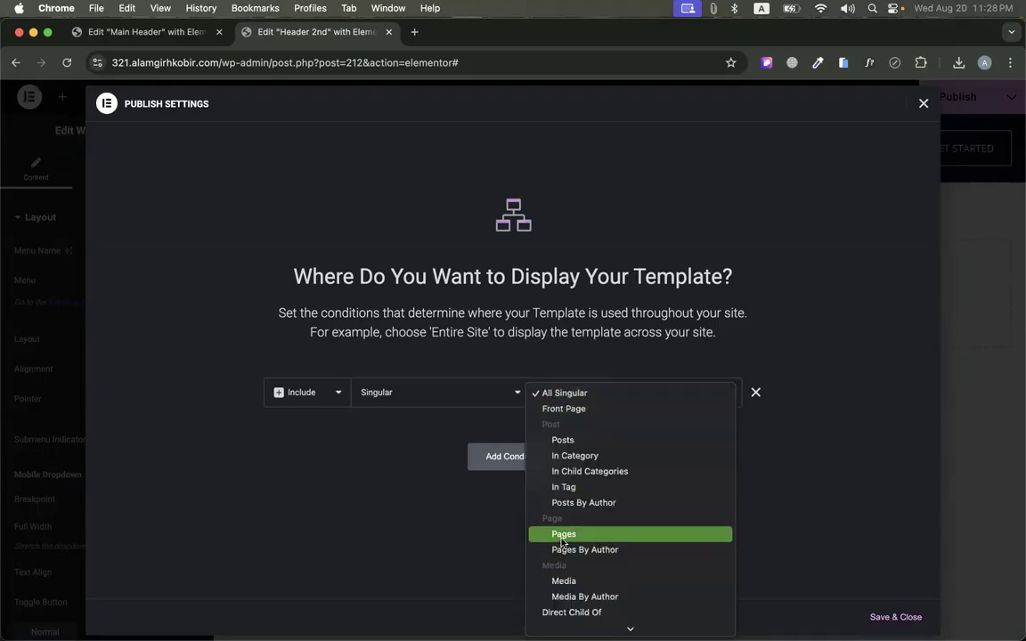
{"action": "left_click", "coordinate": [562, 534]}
{"action": "left_click", "coordinate": [691, 392]}
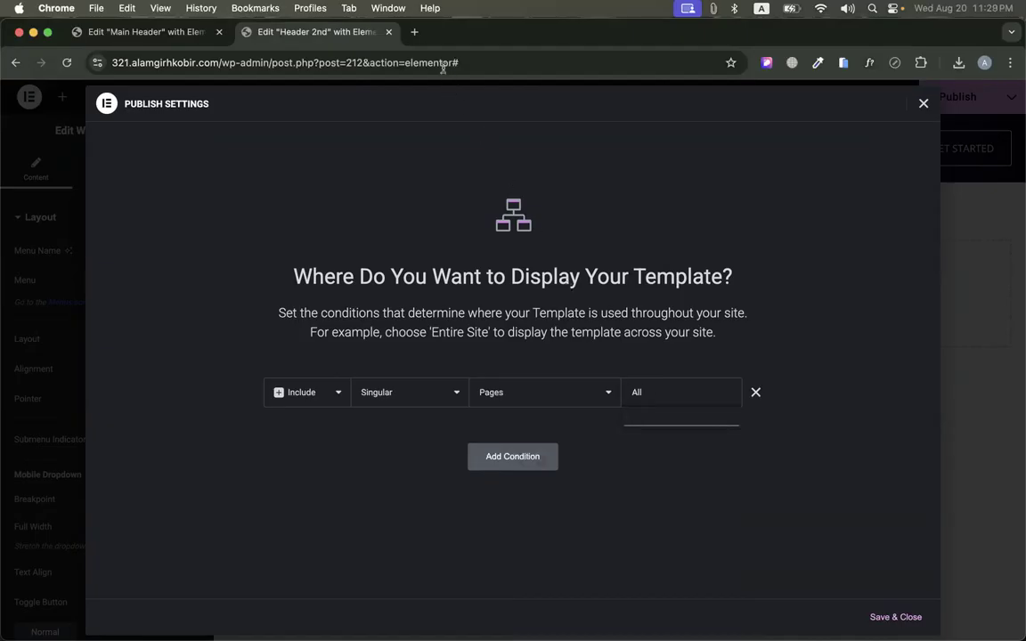
Open the live site 321.alamgirhkobir.com in a new tab and view its New Page
{"action": "left_click", "coordinate": [415, 34]}
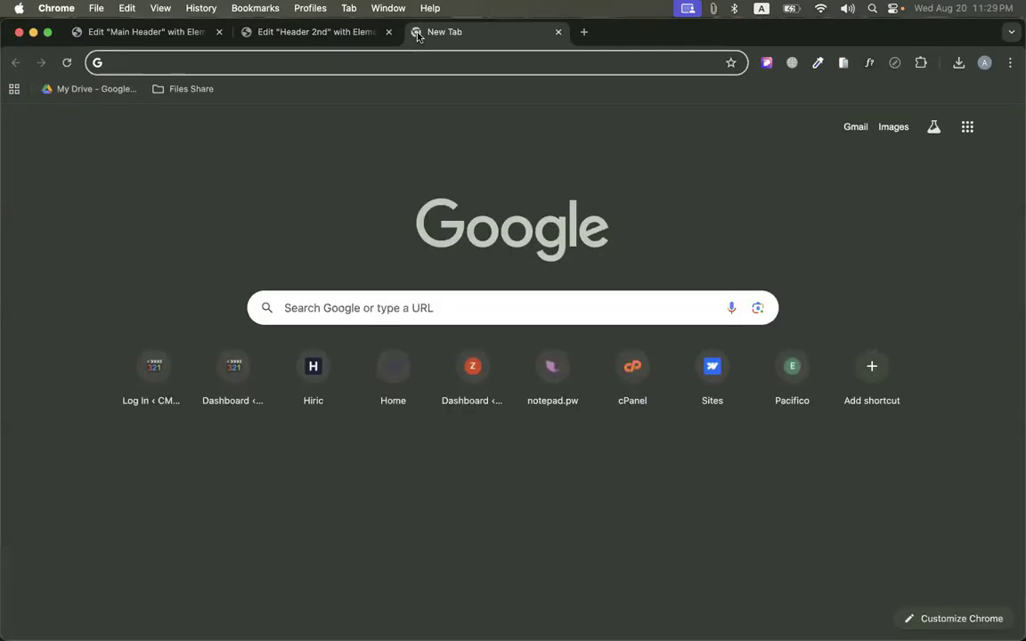
{"action": "type", "text": "321"}
{"action": "key", "text": "Right"}
{"action": "key", "text": "BackSpace"}
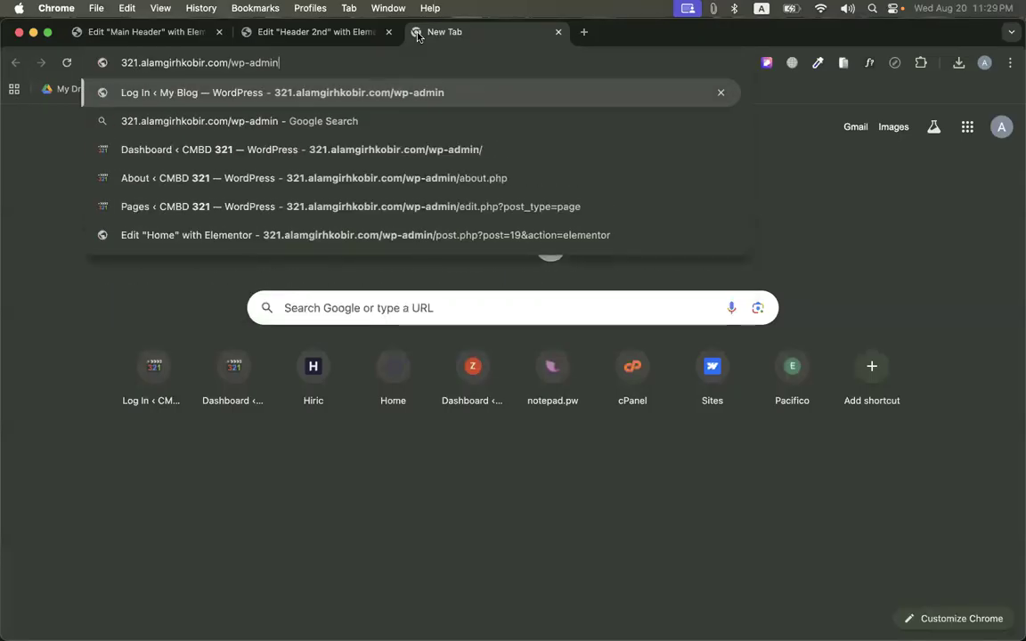
{"action": "key", "text": "BackSpace"}
{"action": "key", "text": "BackSpace"}
{"action": "key", "text": "BackSpace"}
{"action": "key", "text": "BackSpace"}
{"action": "key", "text": "BackSpace"}
{"action": "key", "text": "BackSpace"}
{"action": "key", "text": "BackSpace"}
{"action": "key", "text": "BackSpace"}
{"action": "key", "text": "Return"}
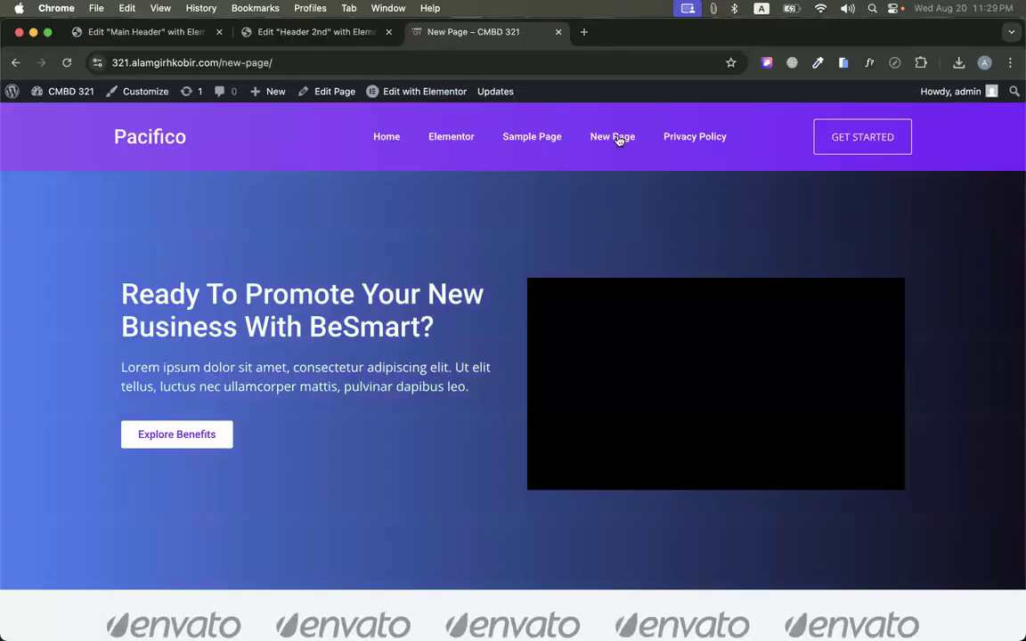
Return to Header 2nd's publish settings and limit the Pages condition to New Page
{"action": "left_click", "coordinate": [335, 36]}
{"action": "type", "text": "nw"}
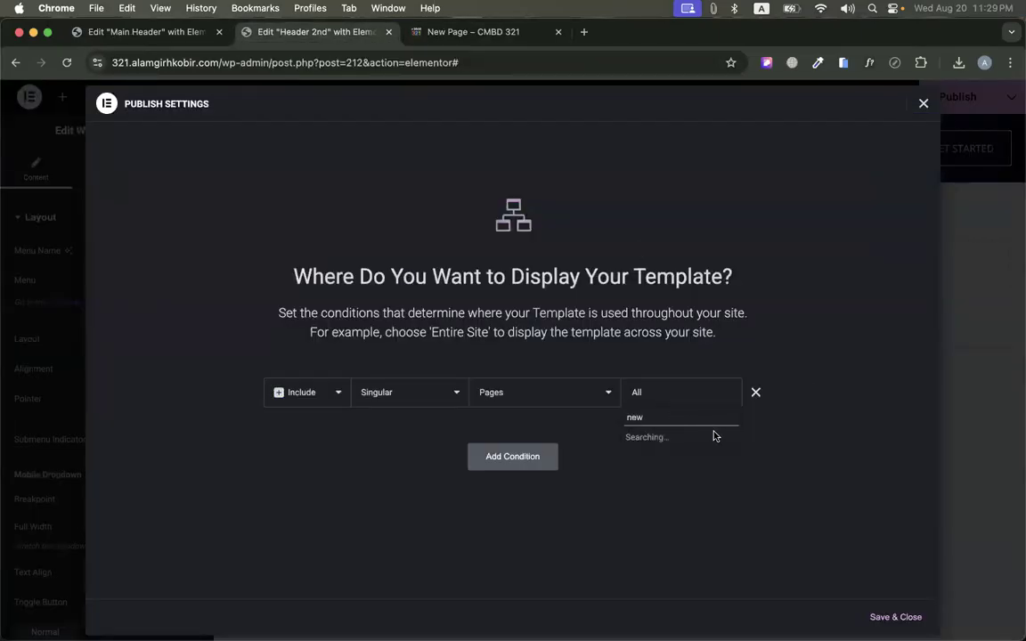
{"action": "left_click", "coordinate": [659, 435]}
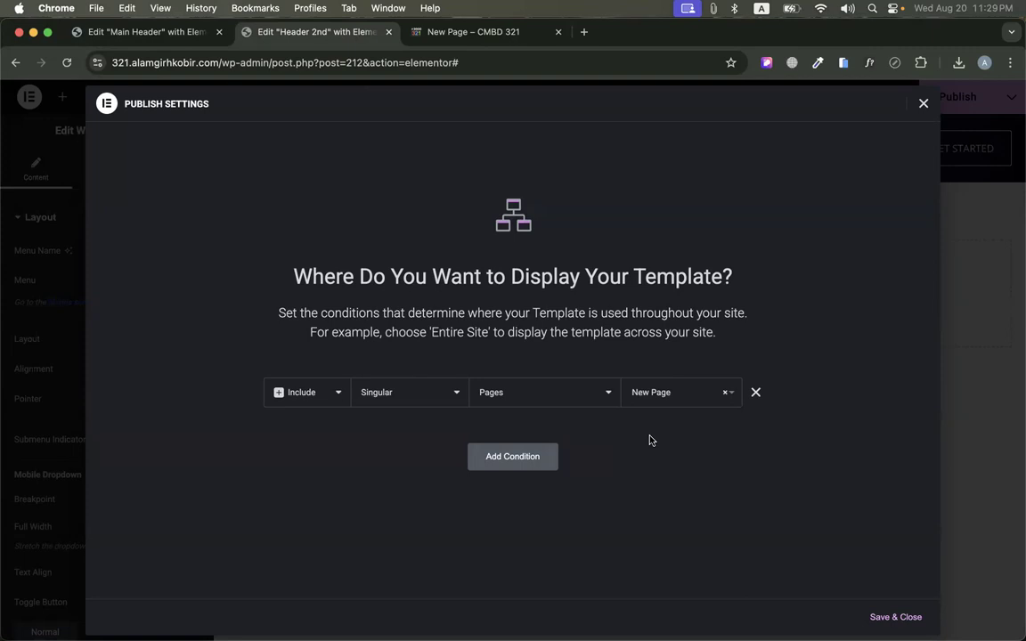
Add a second Include condition for Singular, Pages, Privacy Policy and save the template's publish settings
{"action": "left_click", "coordinate": [518, 456]}
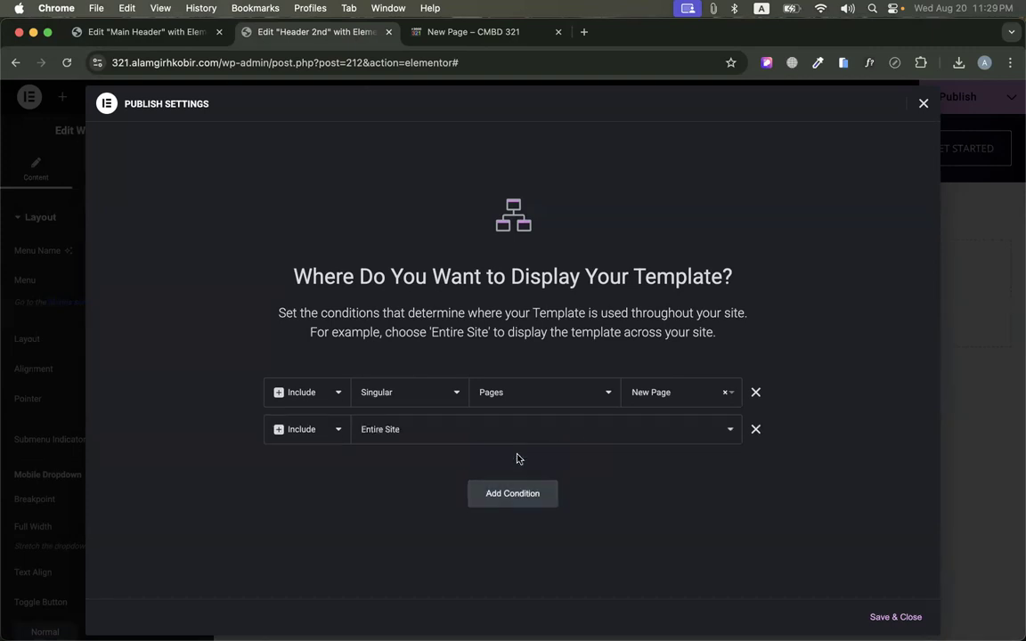
{"action": "left_click", "coordinate": [361, 429]}
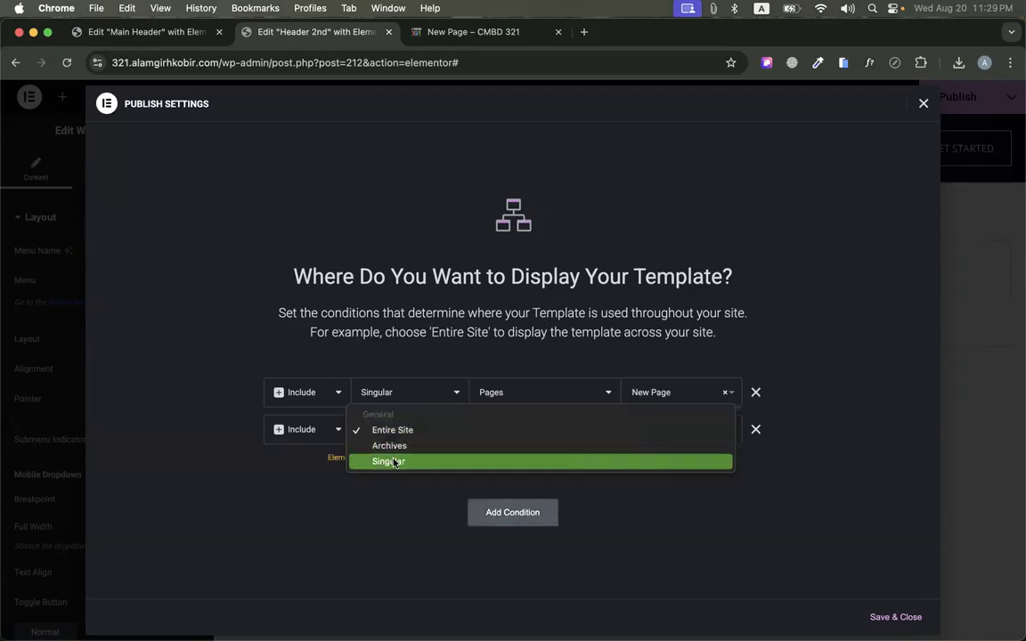
{"action": "left_click", "coordinate": [396, 460]}
{"action": "left_click", "coordinate": [554, 437]}
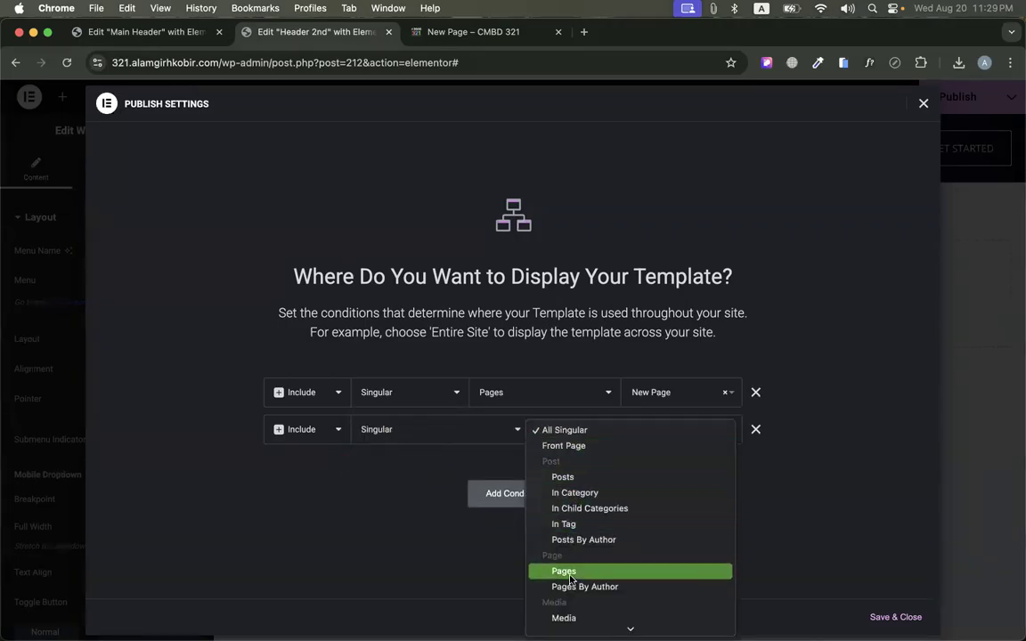
{"action": "left_click", "coordinate": [563, 570]}
{"action": "left_click", "coordinate": [699, 431]}
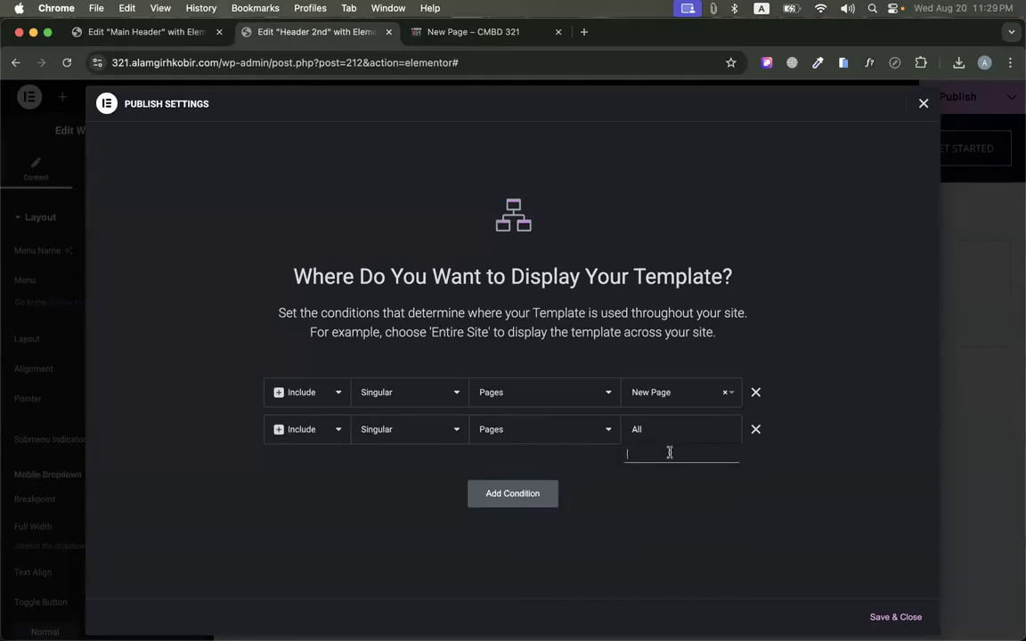
{"action": "type", "text": "p"}
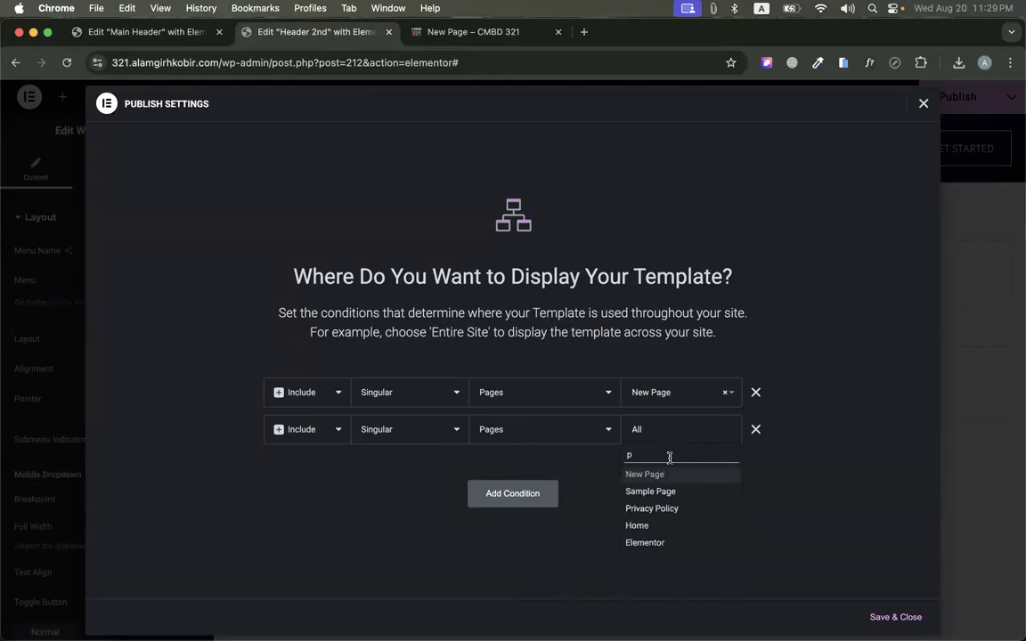
{"action": "left_click", "coordinate": [664, 510]}
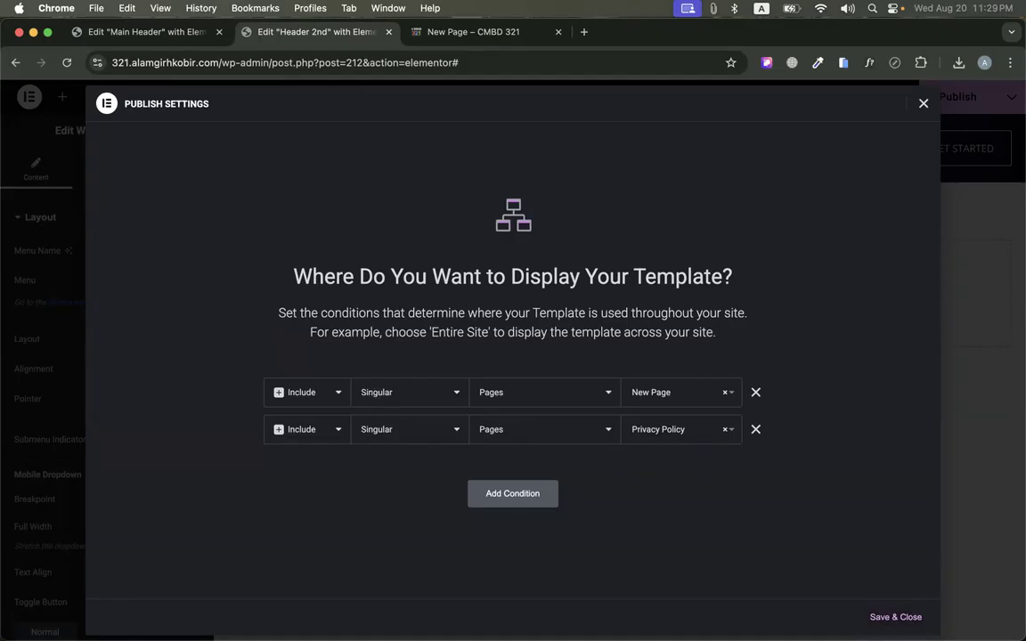
{"action": "left_click", "coordinate": [895, 616]}
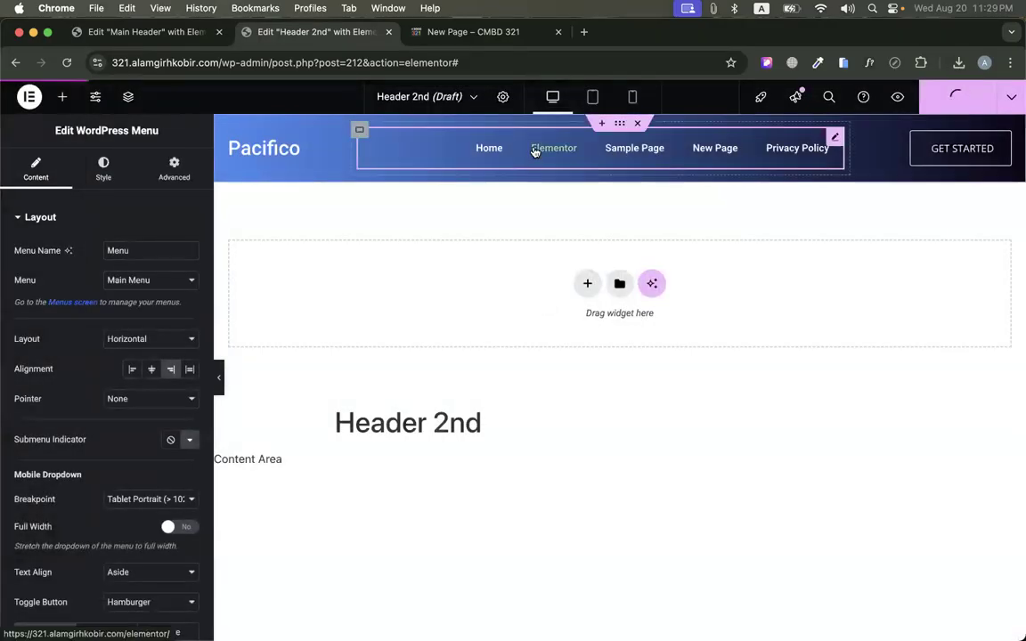
Check the header on the live Elementor, Sample Page, New Page, Privacy Policy and Home pages
{"action": "left_click", "coordinate": [436, 31]}
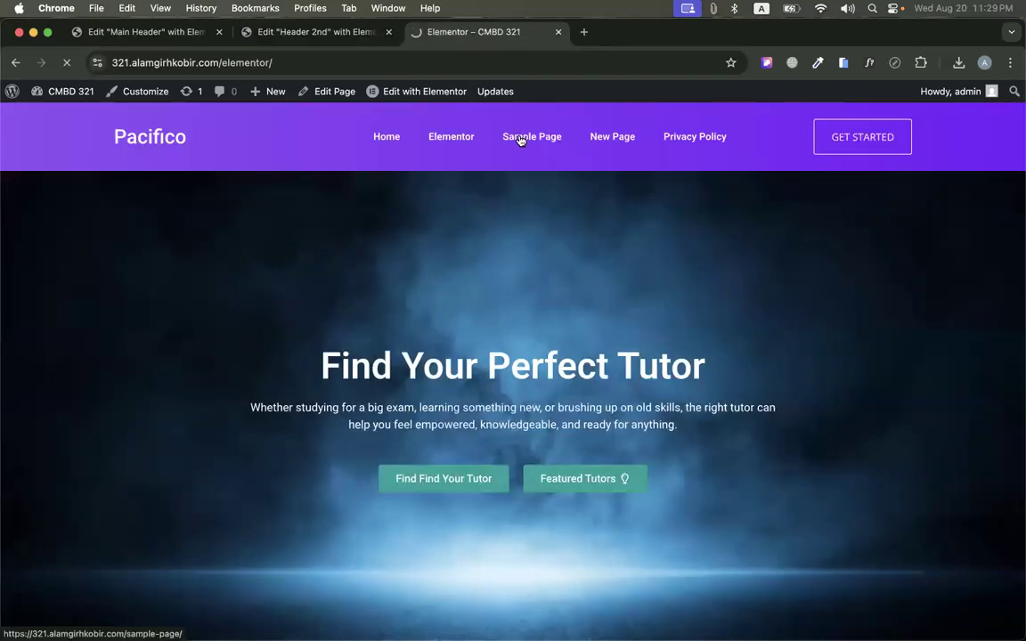
{"action": "left_click", "coordinate": [522, 138]}
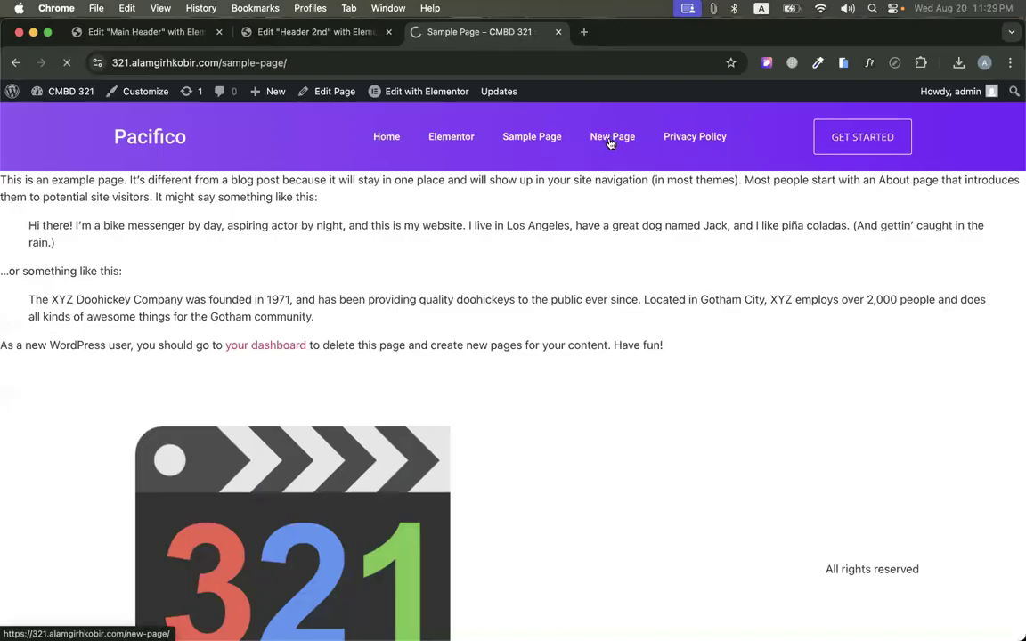
{"action": "left_click", "coordinate": [610, 139]}
{"action": "left_click", "coordinate": [669, 137]}
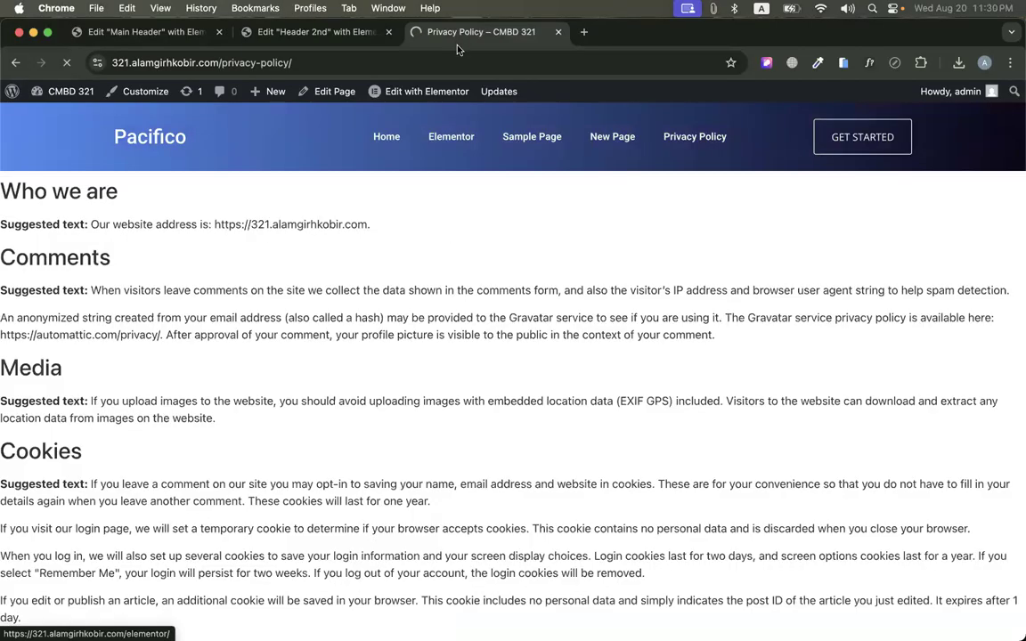
{"action": "left_click", "coordinate": [383, 142]}
Close both header template editors and open the Theme Builder from the WordPress admin in a new tab
{"action": "left_click", "coordinate": [387, 32]}
{"action": "left_click", "coordinate": [219, 32]}
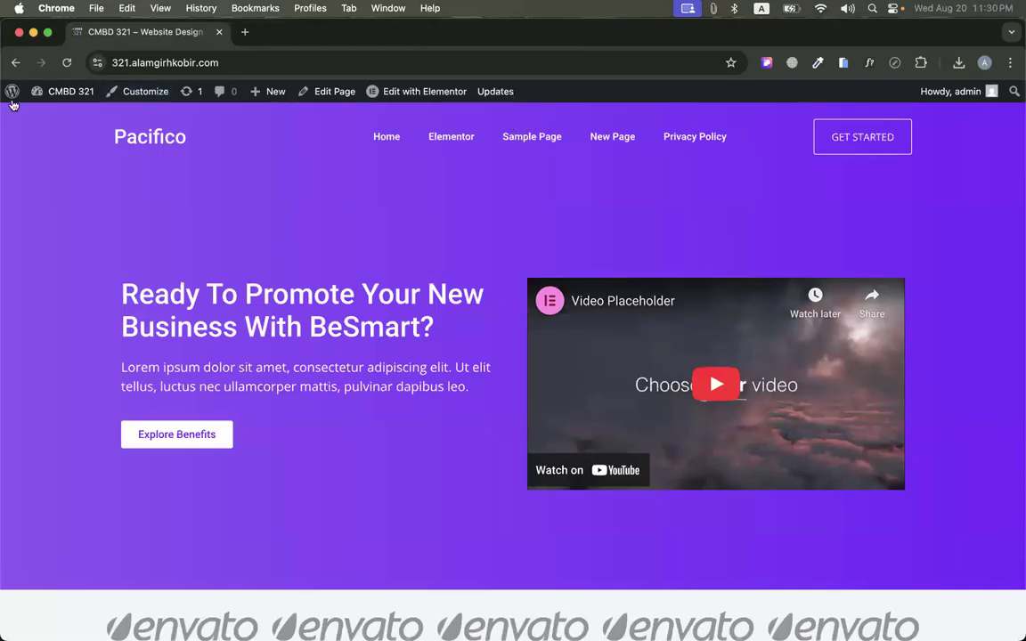
{"action": "left_click", "coordinate": [10, 94], "text": "super"}
{"action": "left_click", "coordinate": [275, 34]}
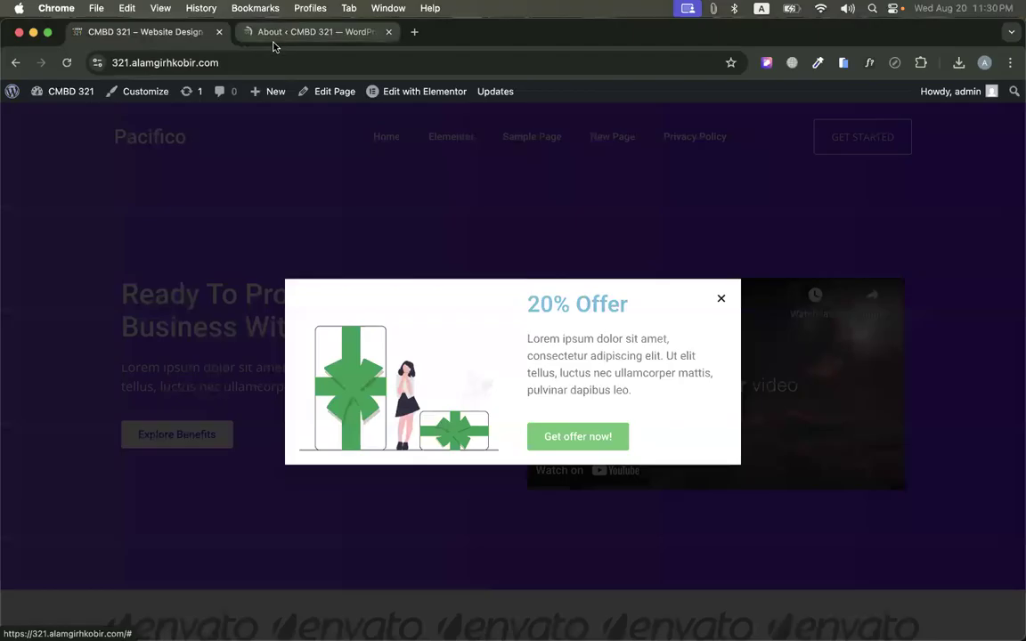
{"action": "left_click", "coordinate": [41, 290]}
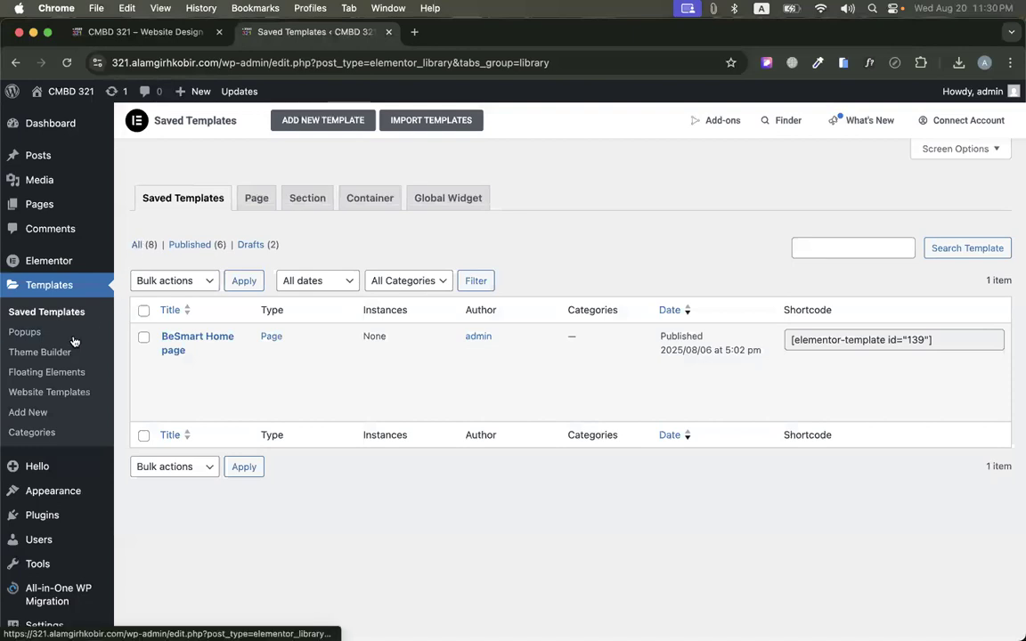
{"action": "left_click", "coordinate": [50, 354]}
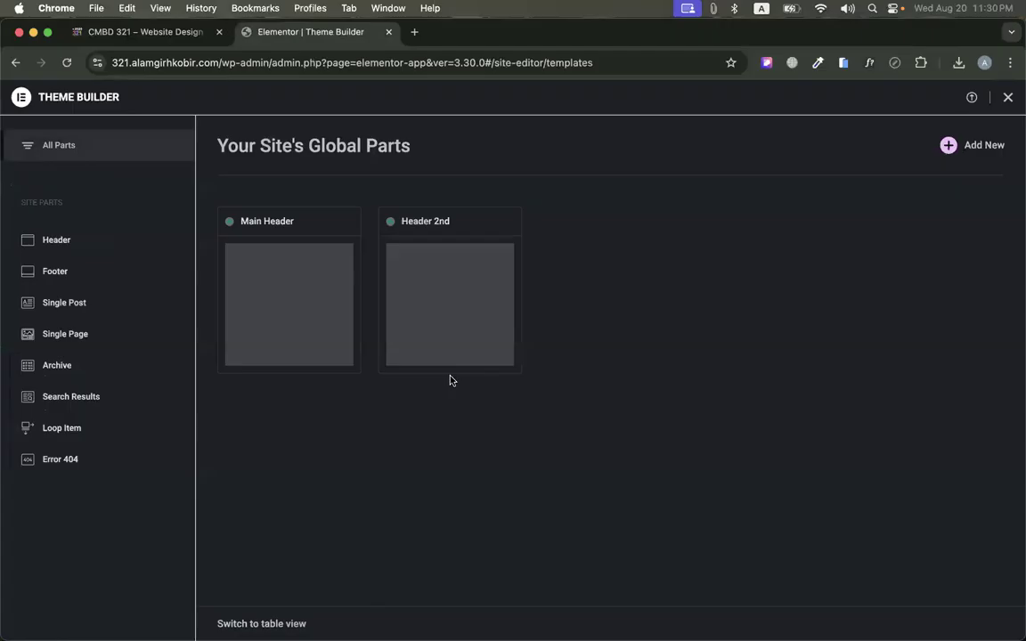
Review the Header and Footer site parts in the Theme Builder and exit to the dashboard
{"action": "left_click", "coordinate": [53, 238]}
{"action": "left_click", "coordinate": [55, 269]}
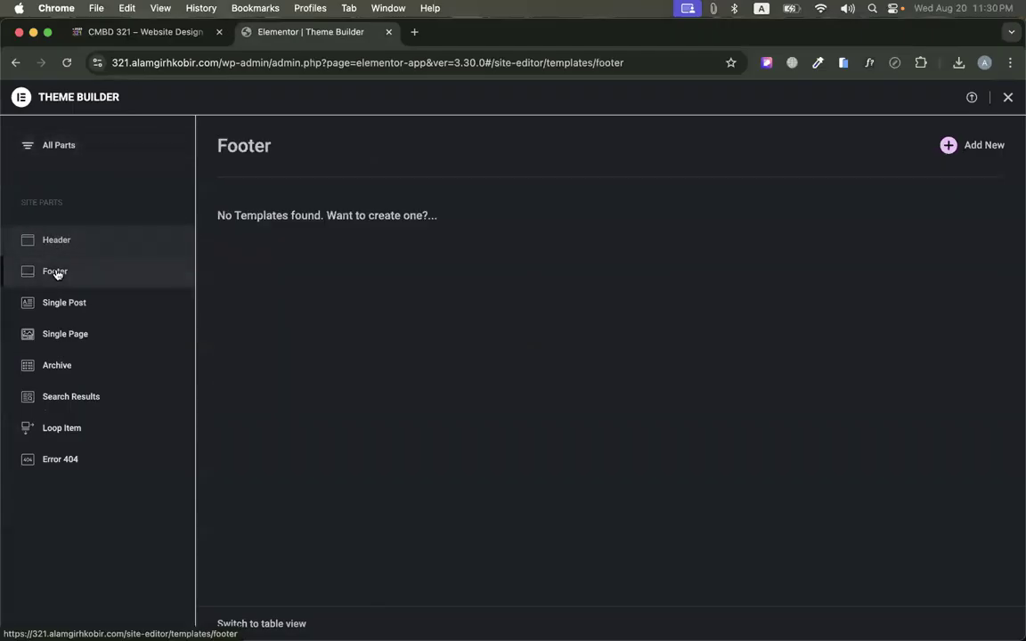
{"action": "left_click", "coordinate": [68, 242]}
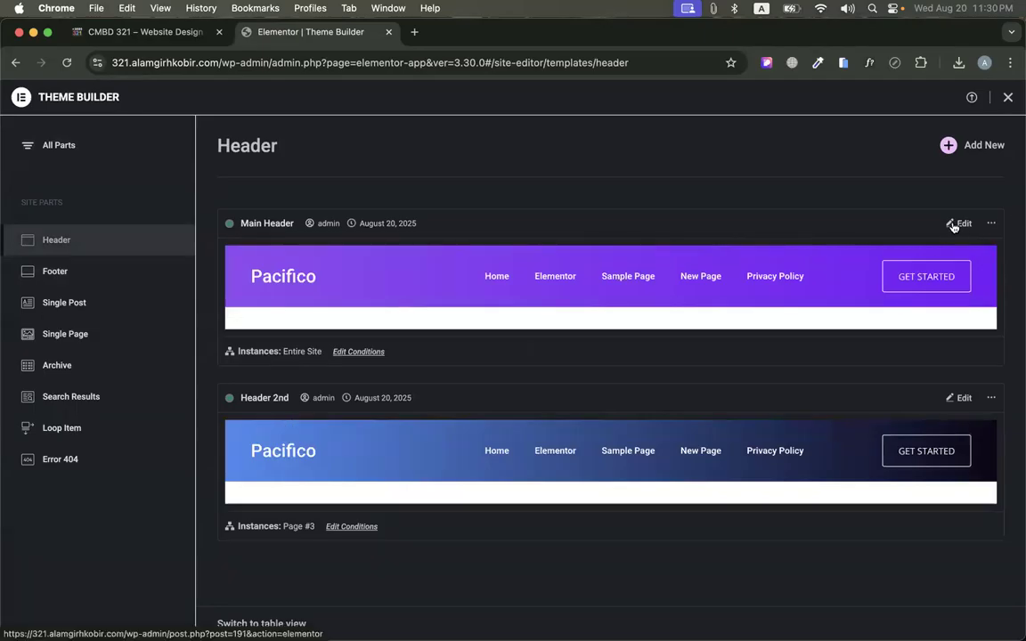
{"action": "left_click", "coordinate": [1007, 97]}
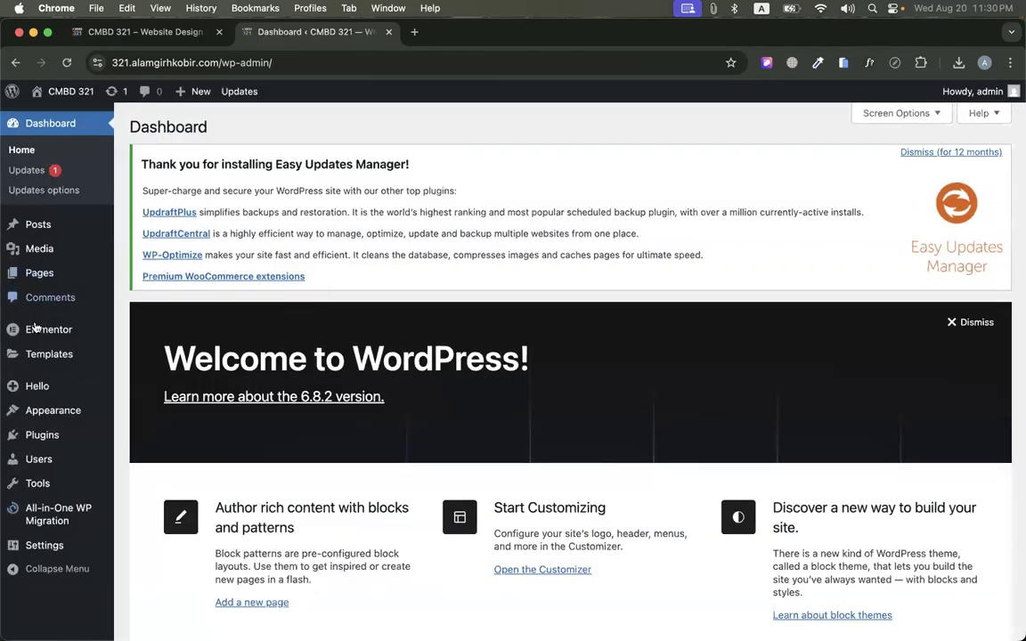
List all saved templates, show only the Header type, and open Main Header with Elementor
{"action": "left_click", "coordinate": [49, 354]}
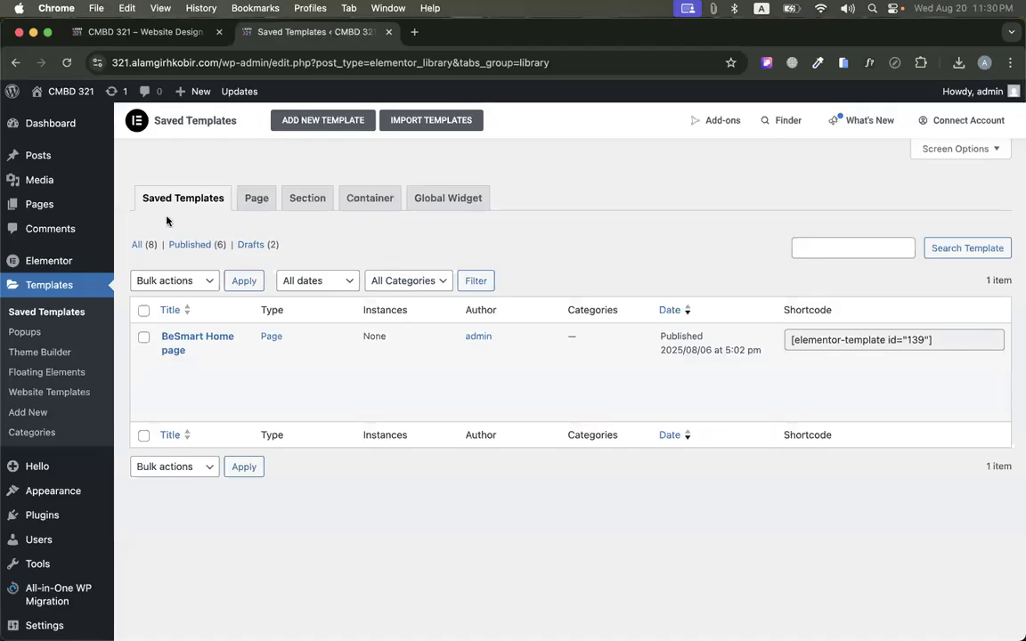
{"action": "left_click", "coordinate": [138, 247]}
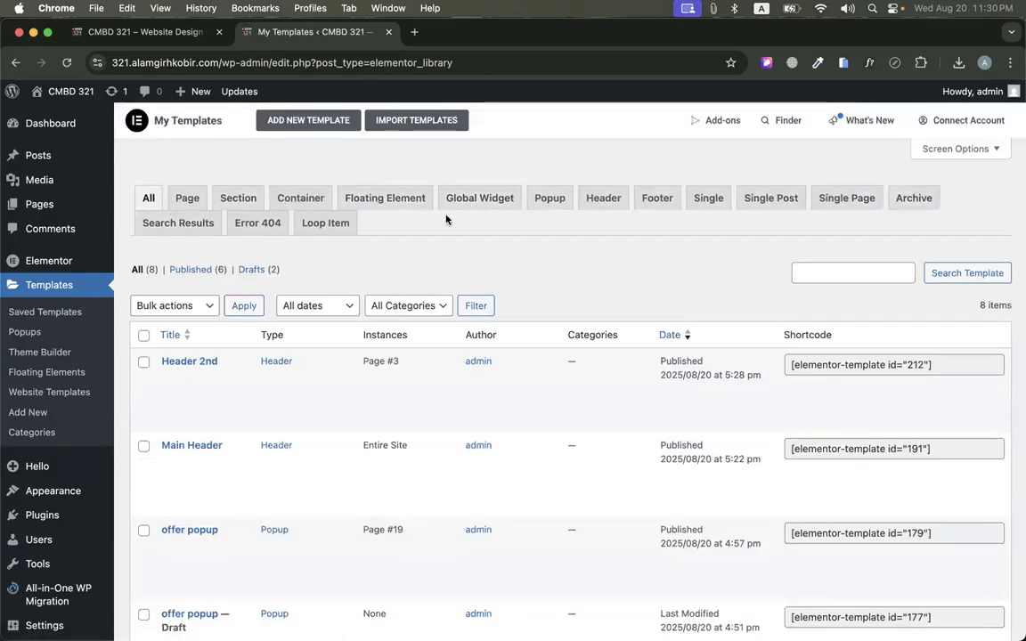
{"action": "left_click", "coordinate": [601, 199]}
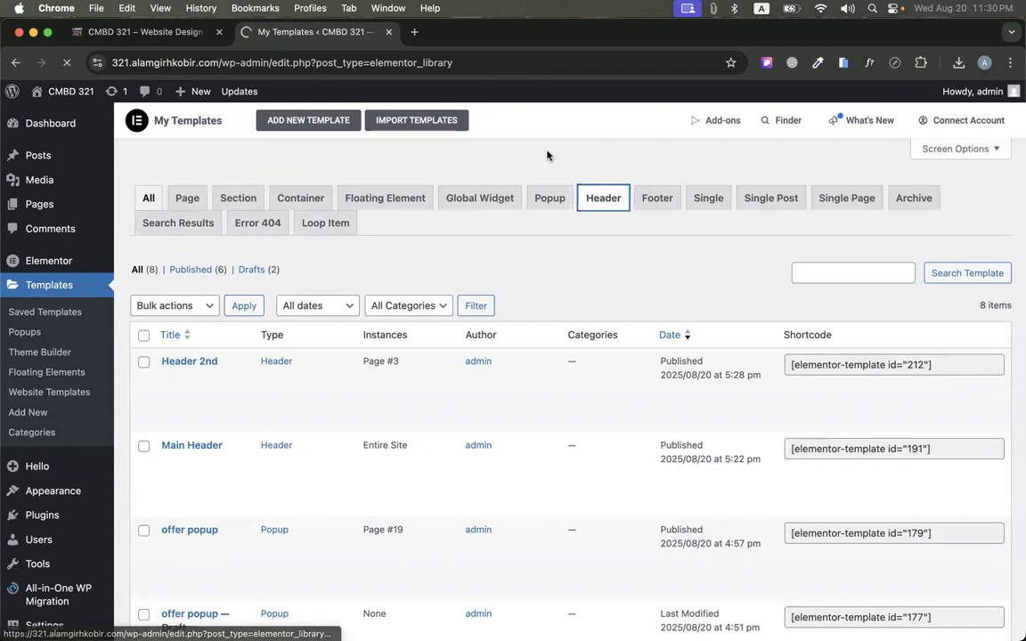
{"action": "scroll", "coordinate": [178, 456], "scroll_direction": "down", "scroll_amount": 1}
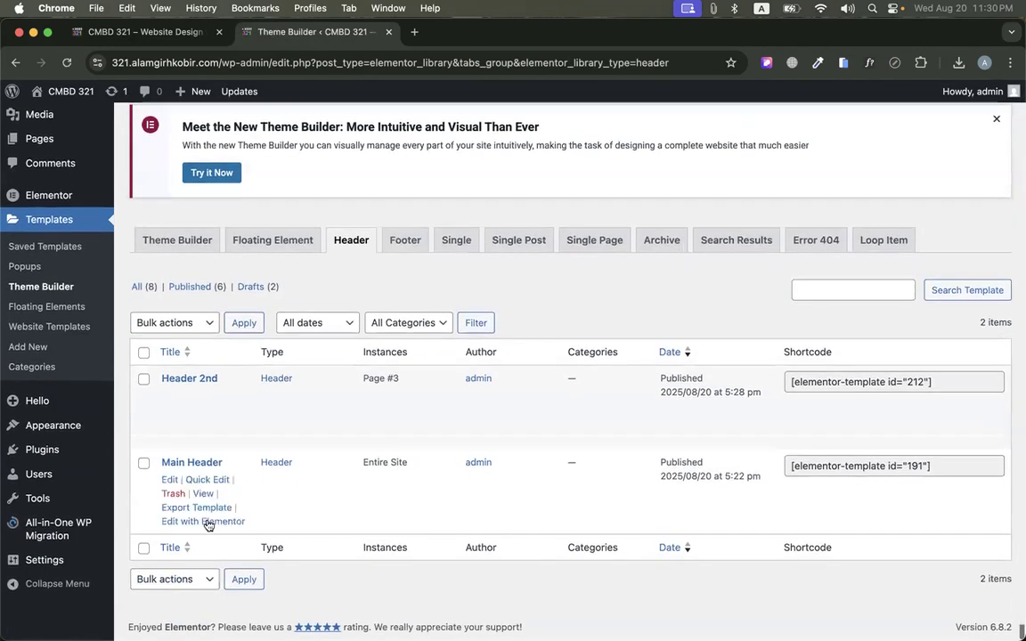
{"action": "left_click", "coordinate": [203, 522]}
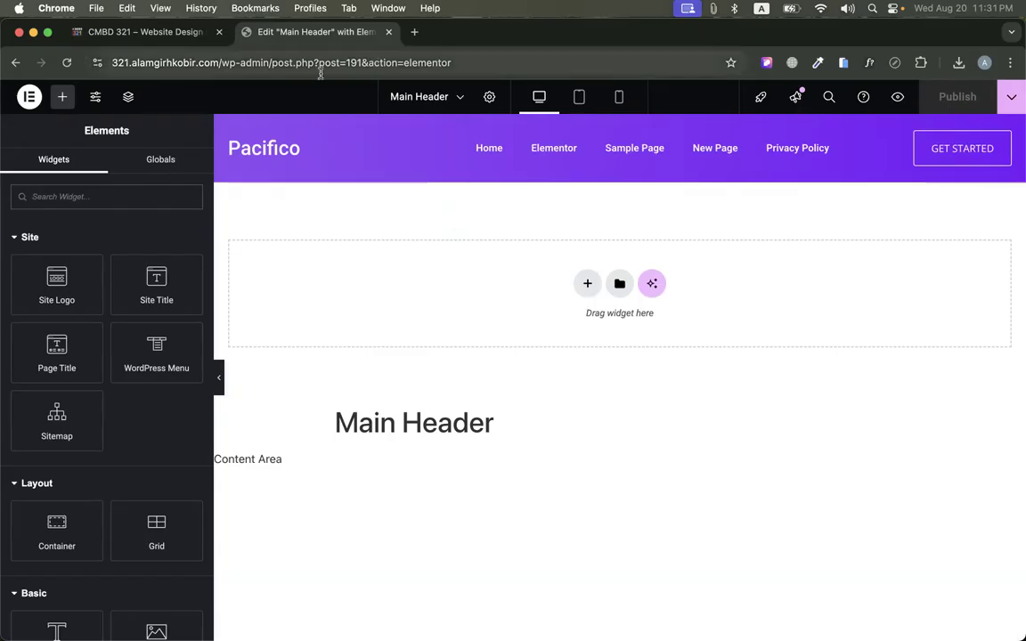
Close the Main Header editor and dismiss the offer popup on the live home page
{"action": "left_click", "coordinate": [138, 33]}
{"action": "left_click", "coordinate": [388, 32]}
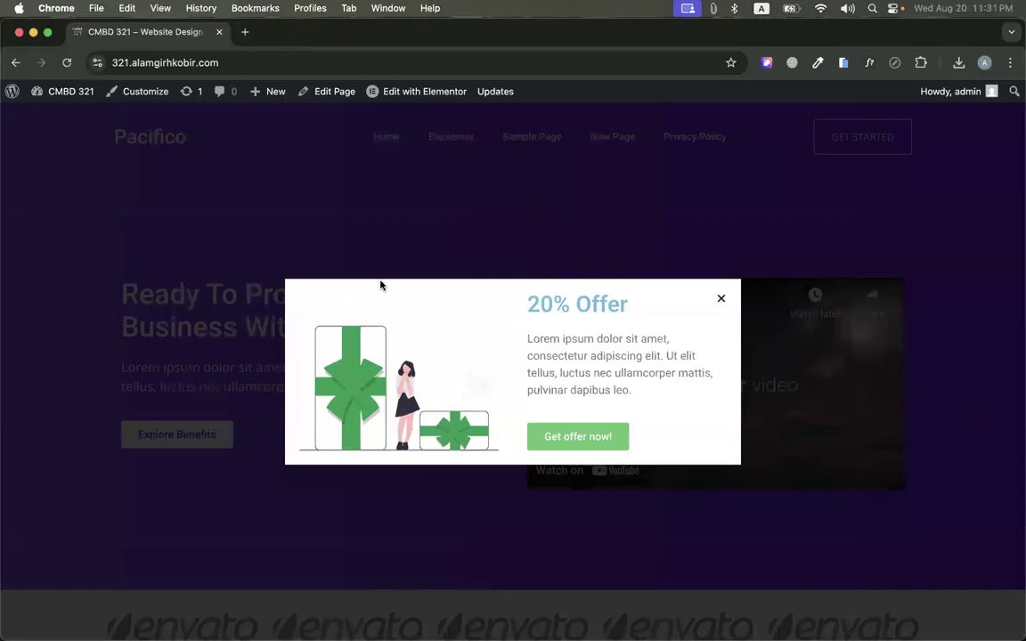
{"action": "left_click", "coordinate": [402, 201]}
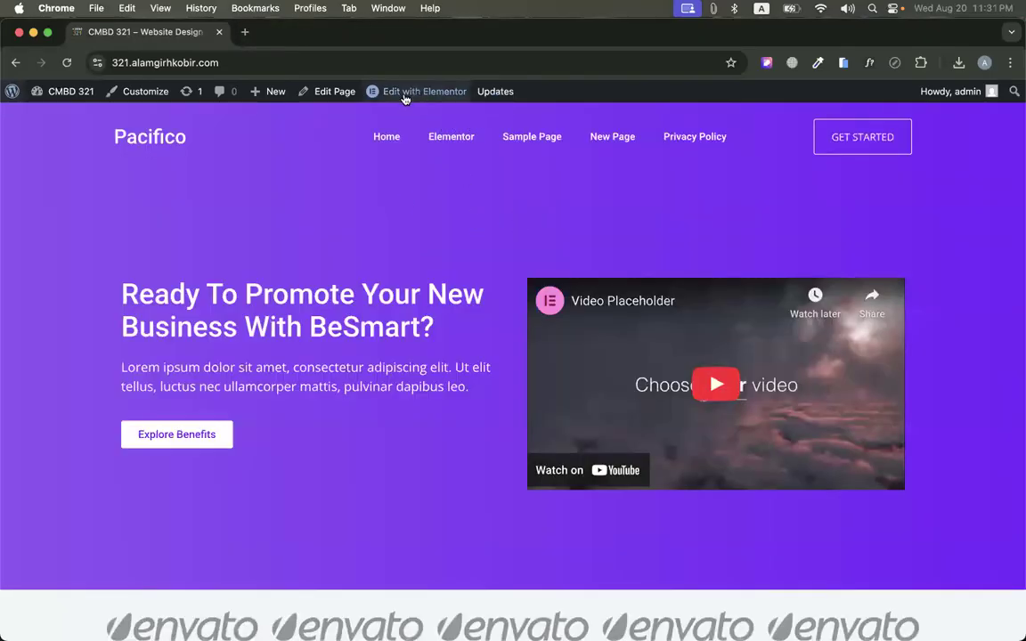
Open the Main Header template in Elementor from the live home page and return to the home page
{"action": "mouse_move", "coordinate": [403, 94]}
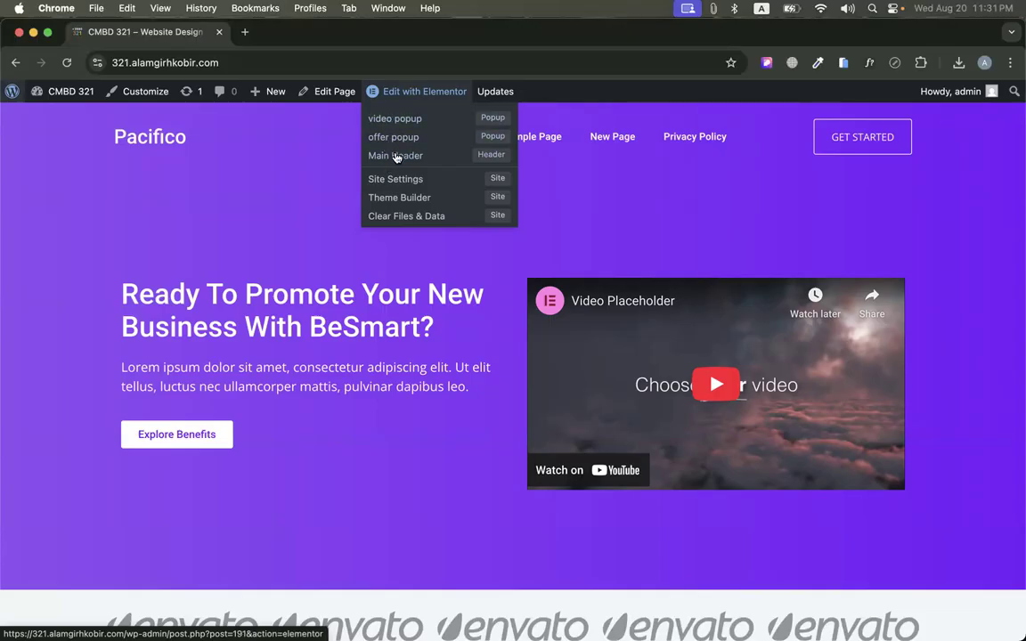
{"action": "left_click", "coordinate": [401, 165]}
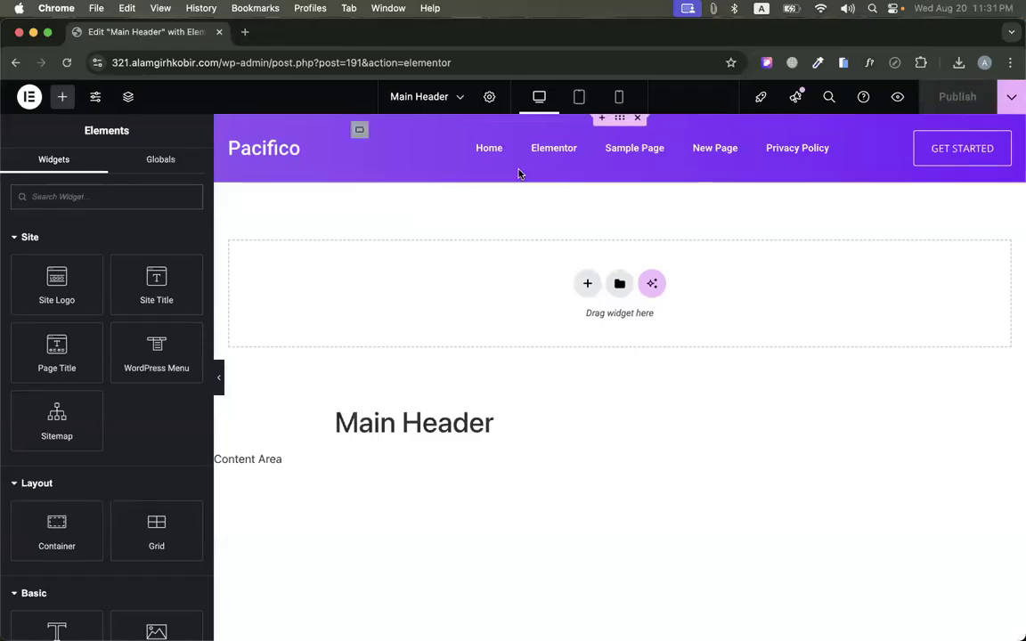
{"action": "key", "text": "super+r"}
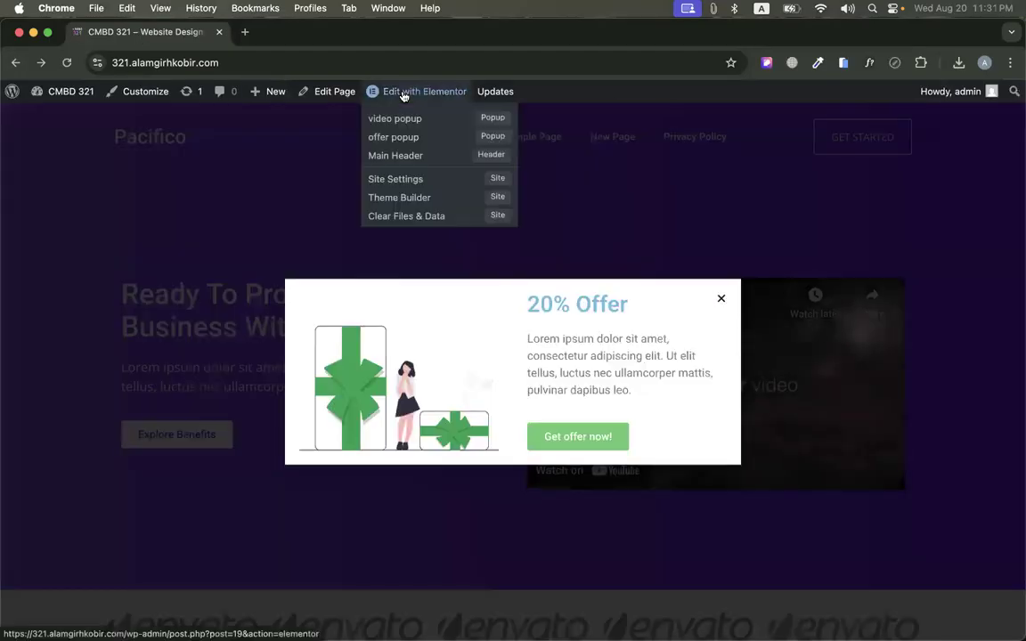
Open the home page in Elementor, switching to its header for editing and back to the page content
{"action": "left_click", "coordinate": [403, 94]}
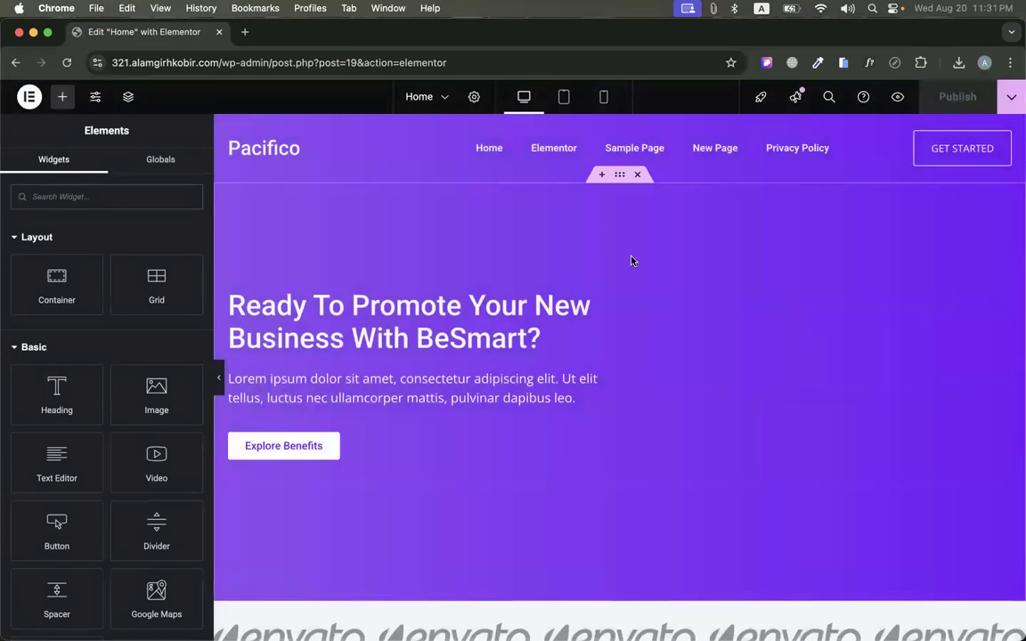
{"action": "left_click", "coordinate": [622, 128]}
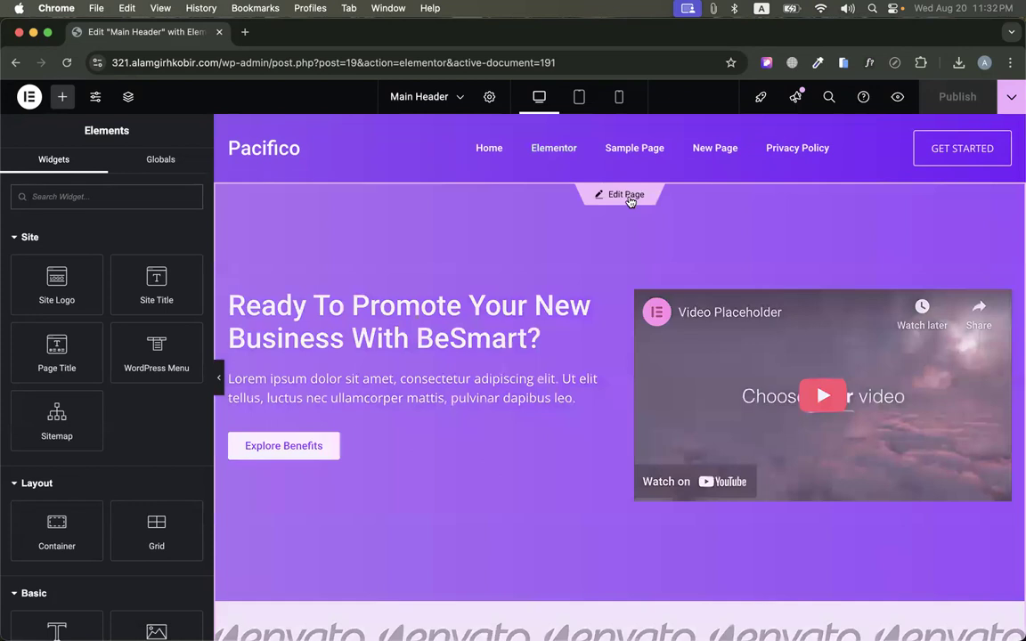
{"action": "left_click", "coordinate": [626, 195]}
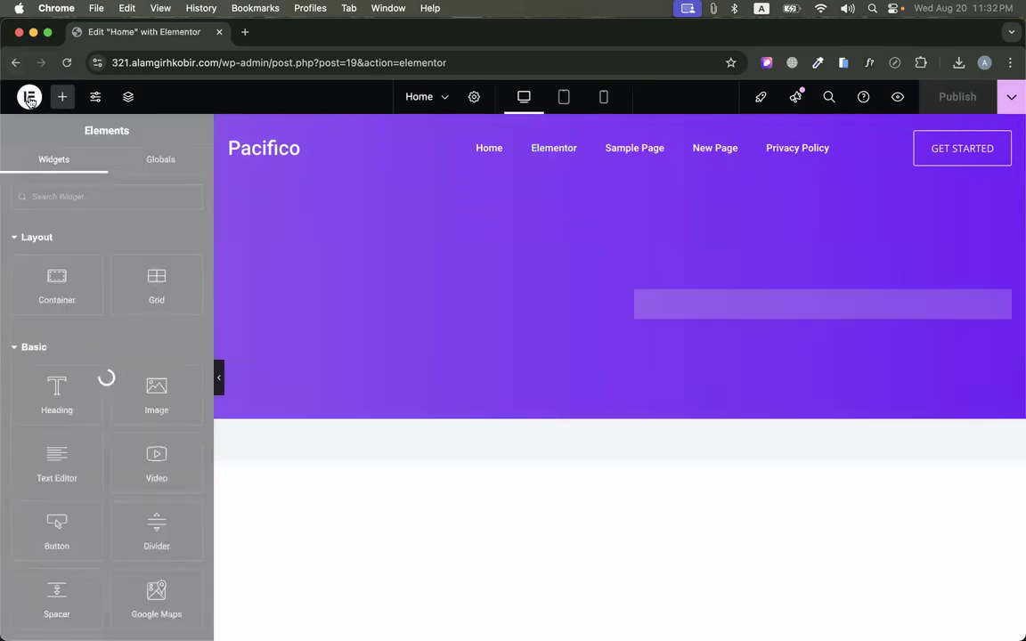
Exit the Elementor editor to WordPress and go to the list of all pages
{"action": "left_click", "coordinate": [29, 96]}
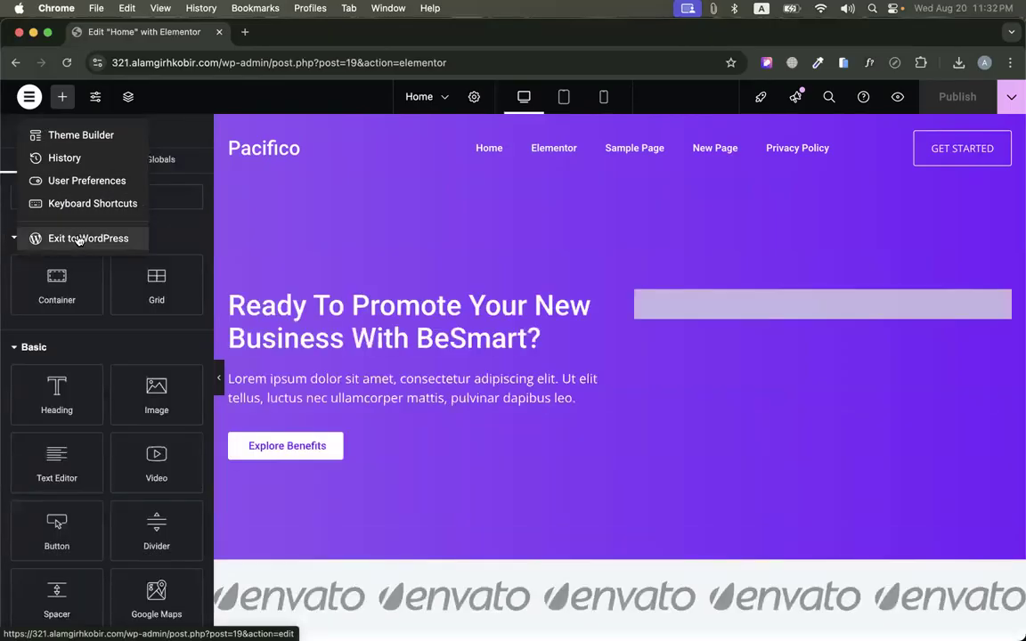
{"action": "left_click", "coordinate": [78, 239]}
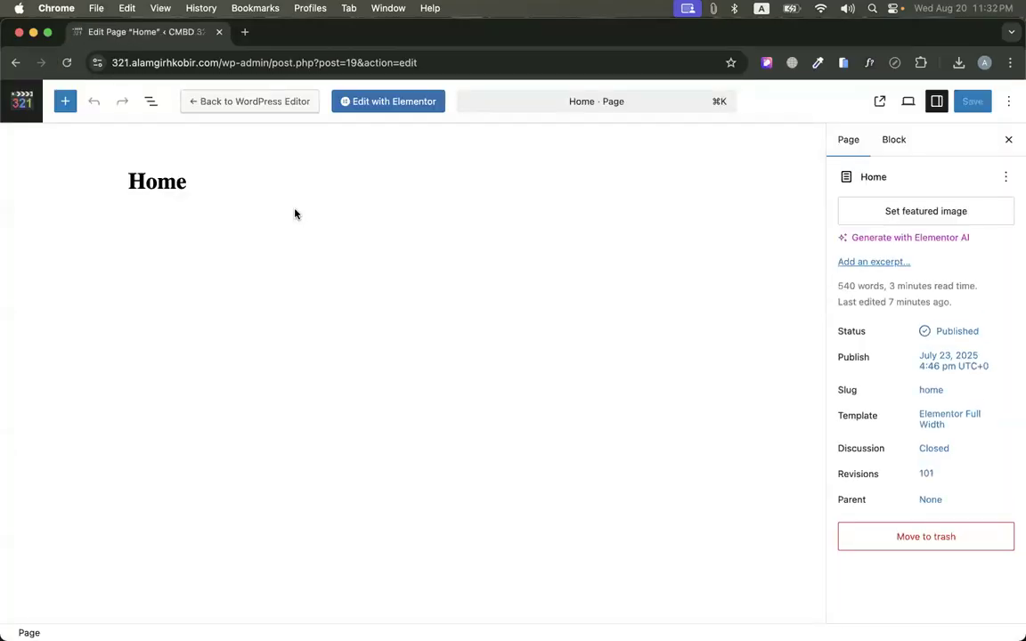
{"action": "left_click", "coordinate": [22, 97]}
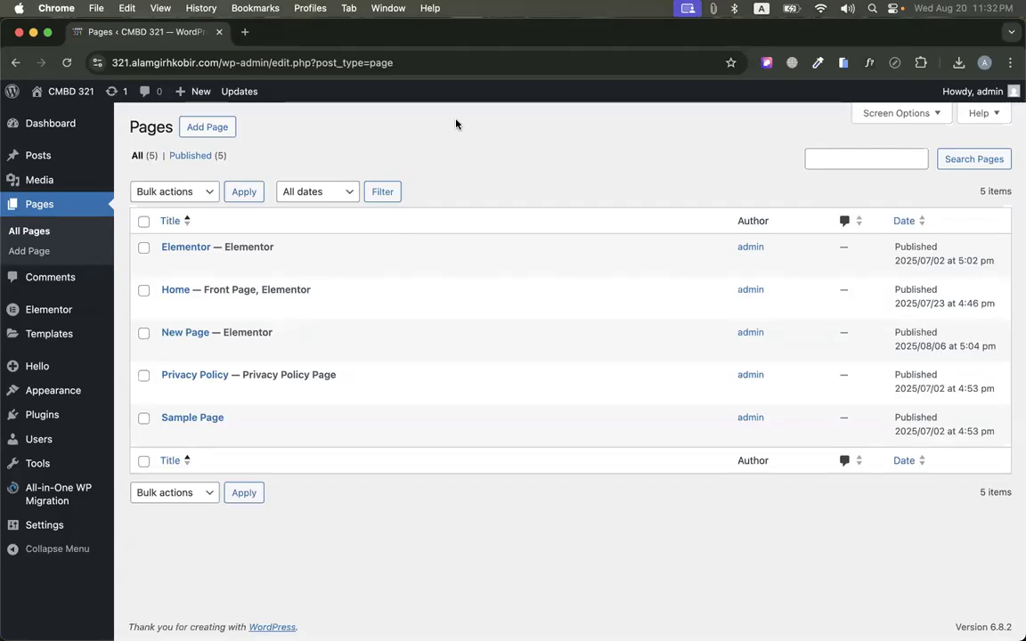
Create a new Footer template named Main Footer from the Saved Templates page
{"action": "left_click", "coordinate": [49, 337]}
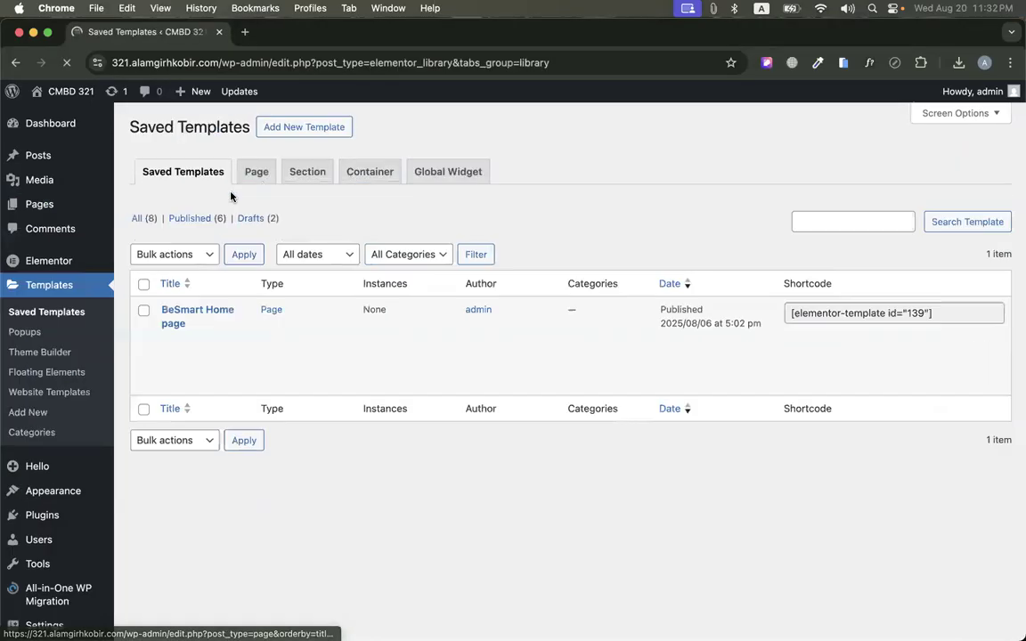
{"action": "left_click", "coordinate": [322, 120]}
{"action": "left_click", "coordinate": [650, 357]}
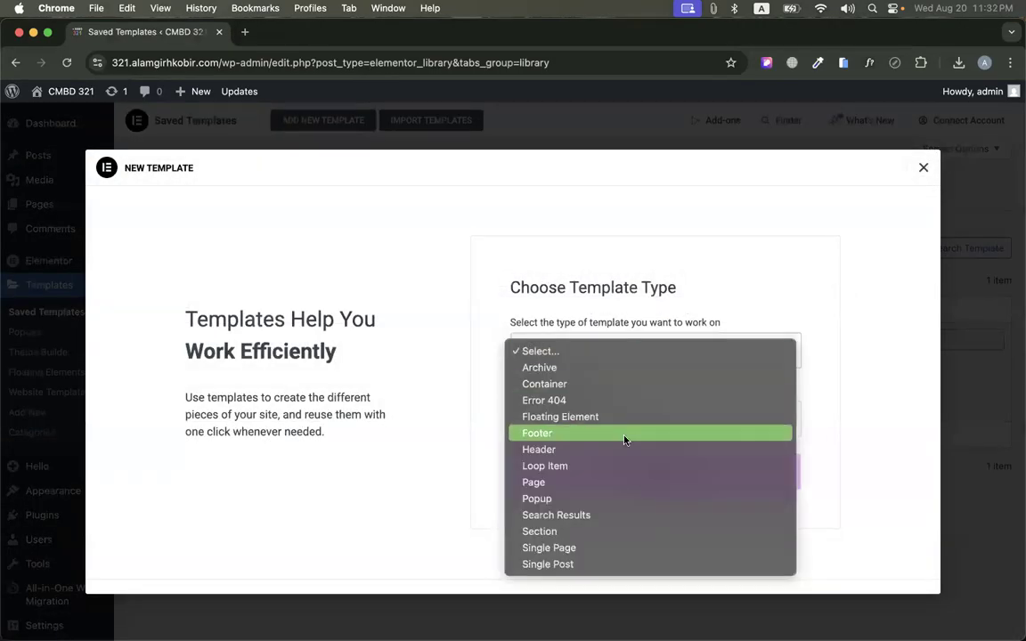
{"action": "left_click", "coordinate": [550, 434]}
{"action": "left_click", "coordinate": [568, 430]}
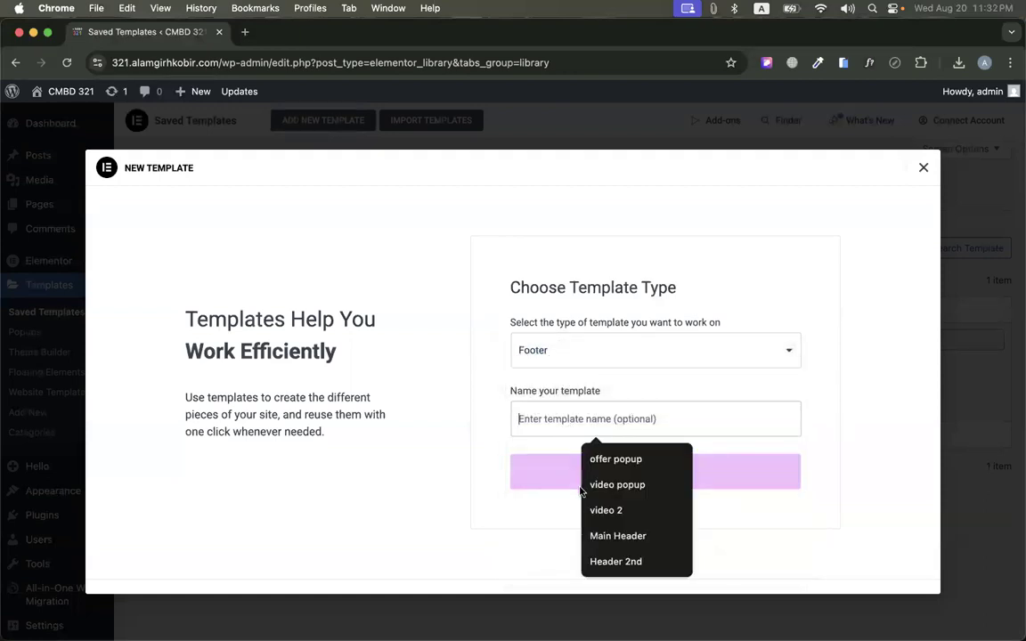
{"action": "left_click", "coordinate": [605, 535]}
{"action": "double_click", "coordinate": [559, 421]}
{"action": "type", "text": "Foot"}
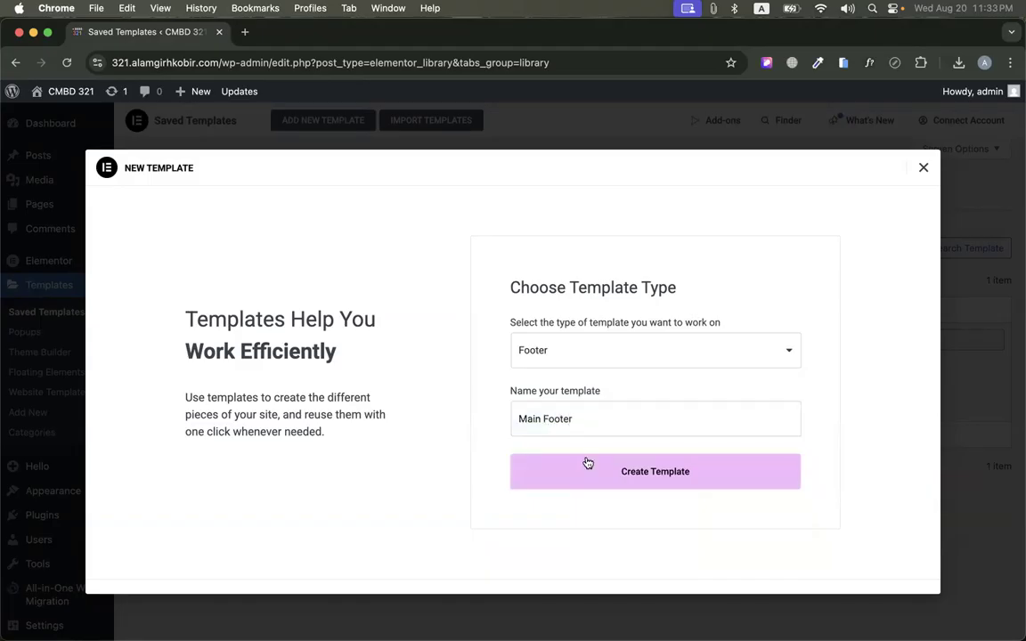
{"action": "left_click", "coordinate": [585, 473]}
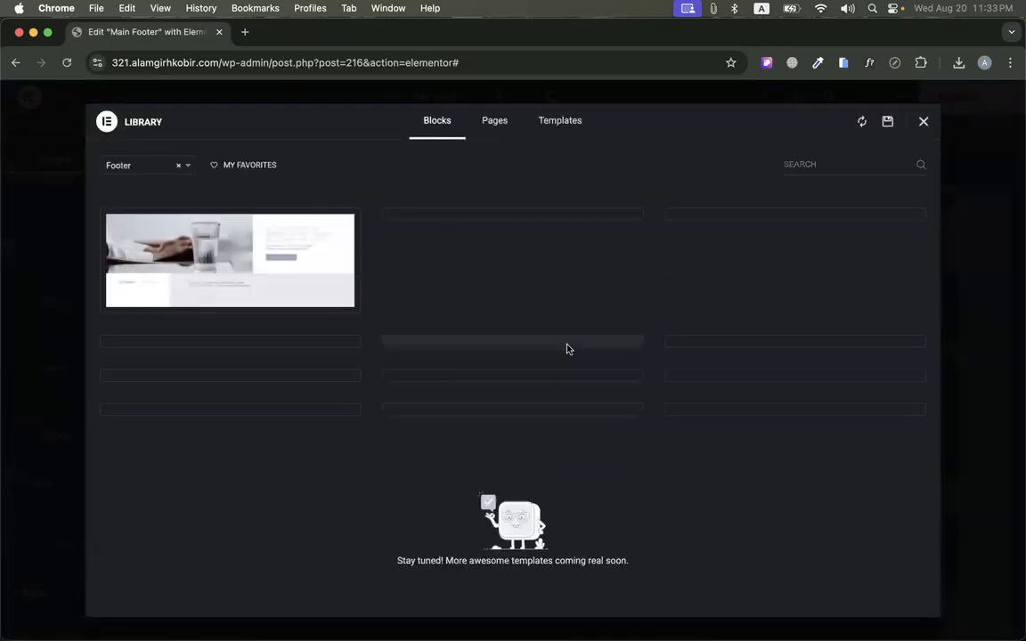
Try to insert the white four-column footer block with the blue bottom strip and start connecting to the Template Library
{"action": "scroll", "coordinate": [566, 348], "scroll_direction": "down", "scroll_amount": 1}
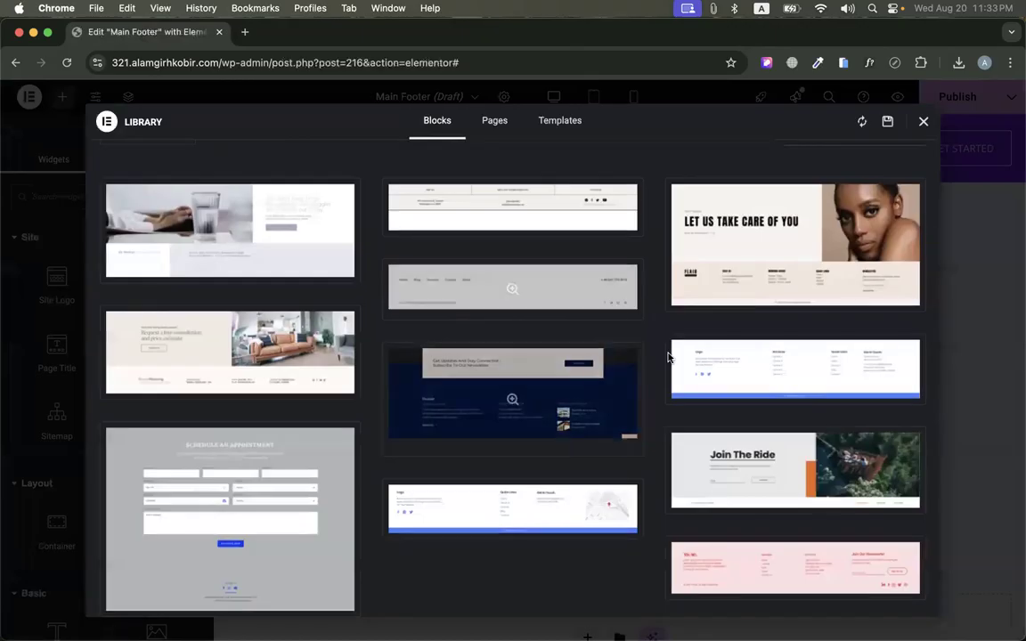
{"action": "left_click", "coordinate": [697, 390]}
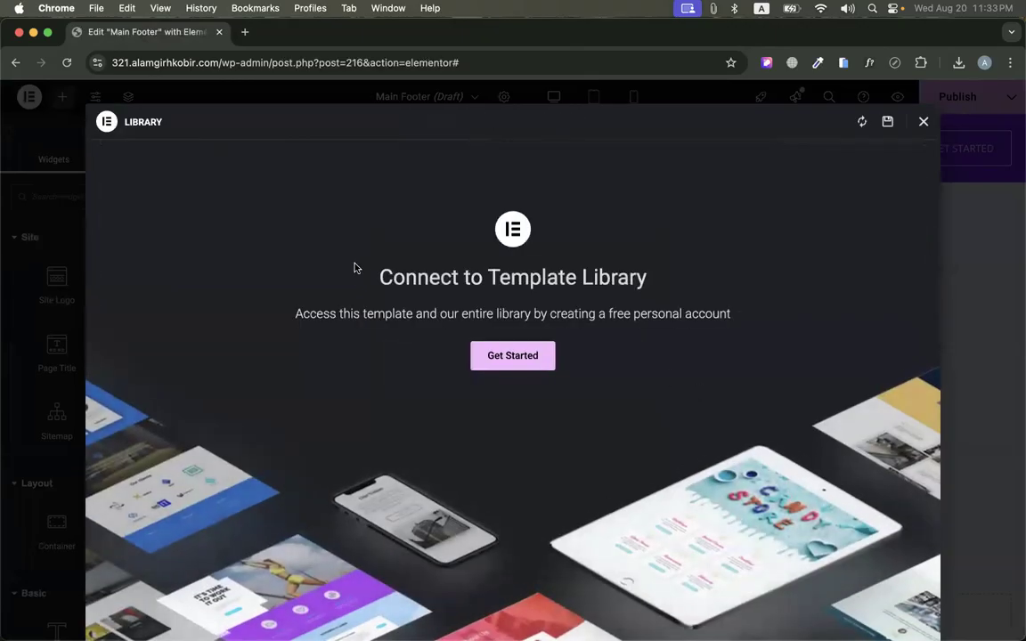
{"action": "left_click", "coordinate": [512, 355]}
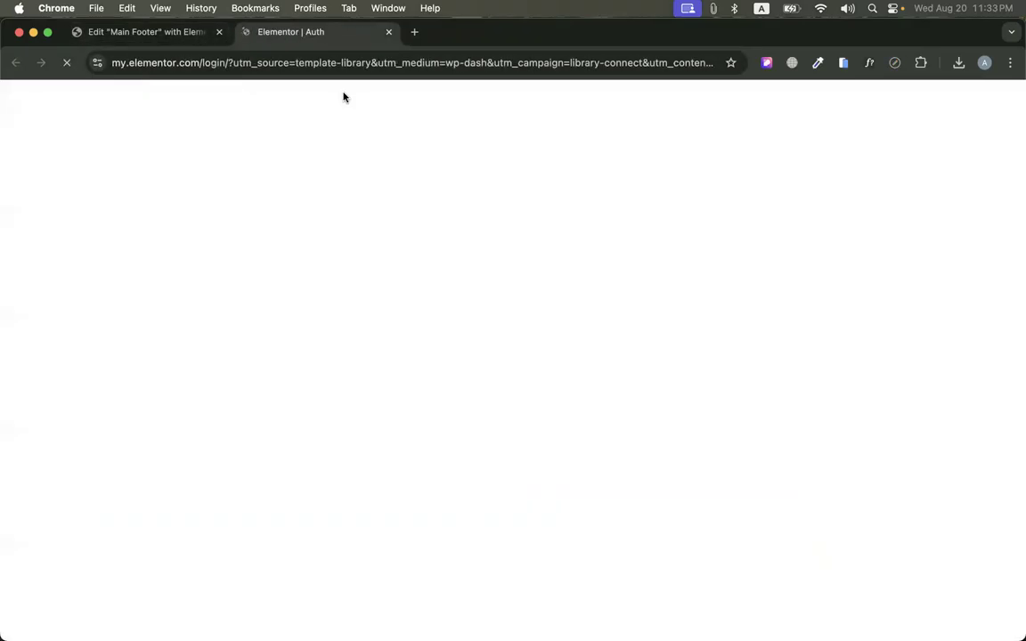
Try to sign in to Elementor with the listed Google account, checking the Main Footer editor for the library connection
{"action": "left_click", "coordinate": [174, 36]}
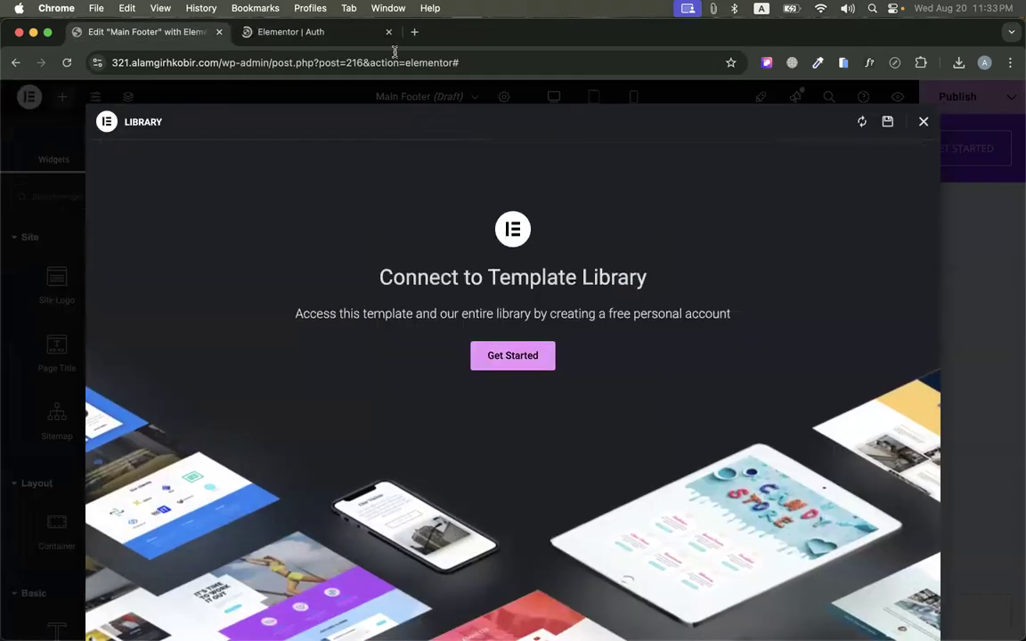
{"action": "left_click", "coordinate": [310, 33]}
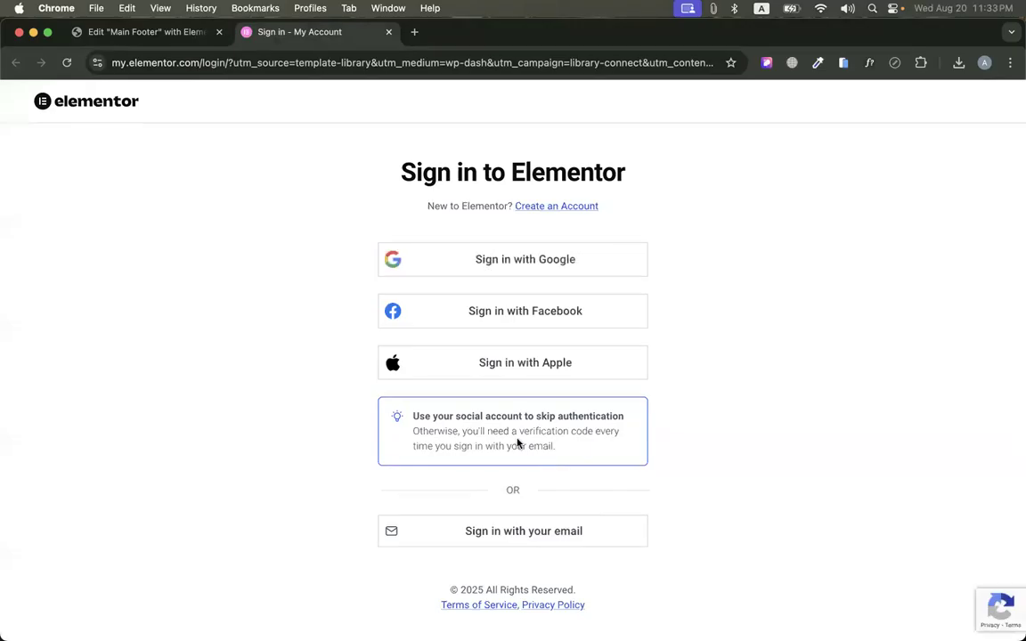
{"action": "left_click", "coordinate": [497, 264]}
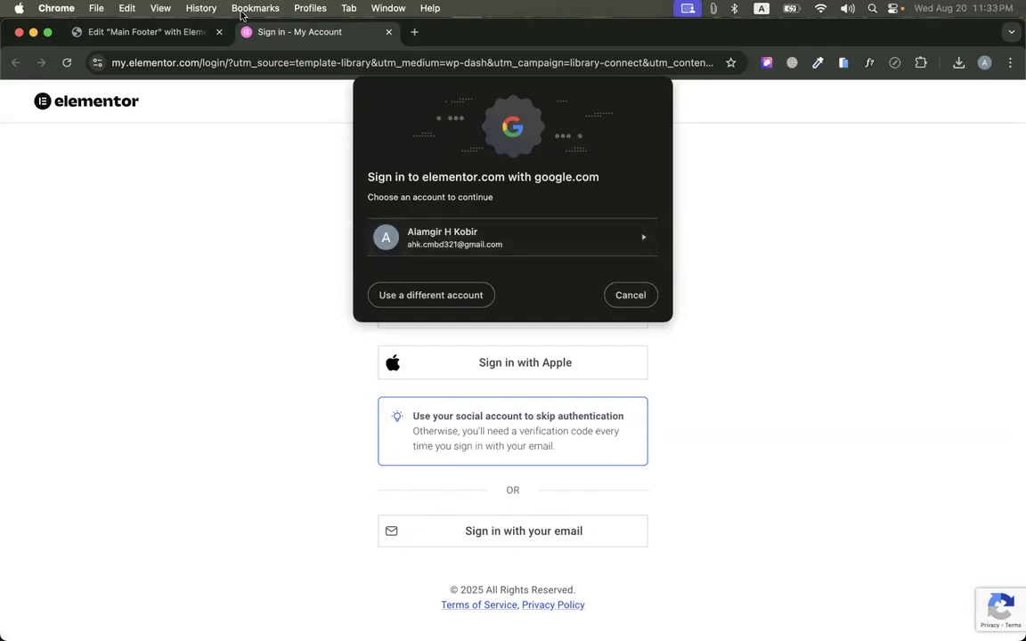
{"action": "left_click", "coordinate": [174, 38]}
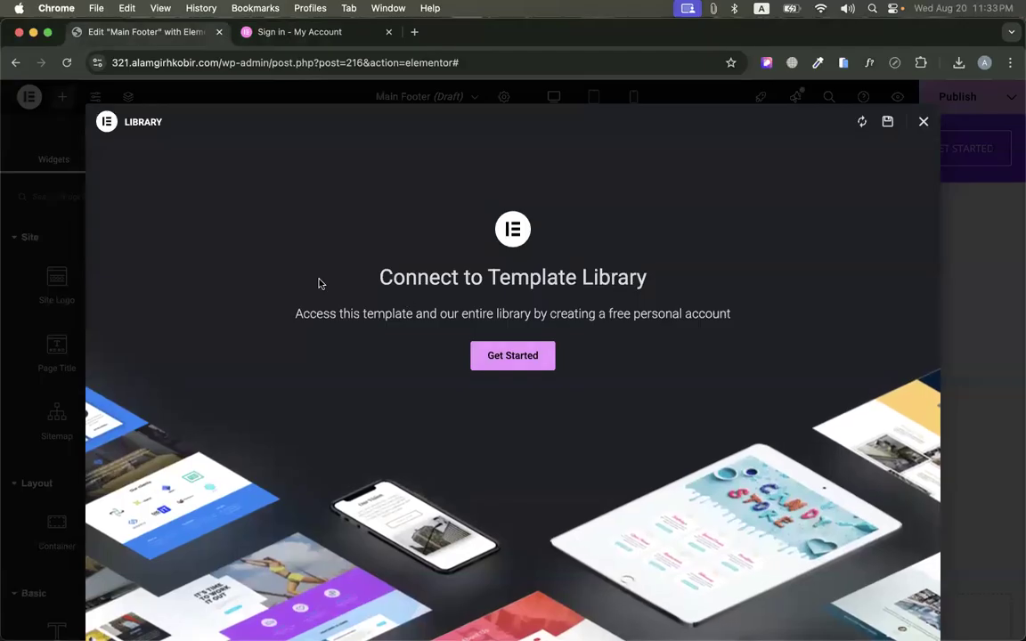
{"action": "left_click", "coordinate": [300, 33]}
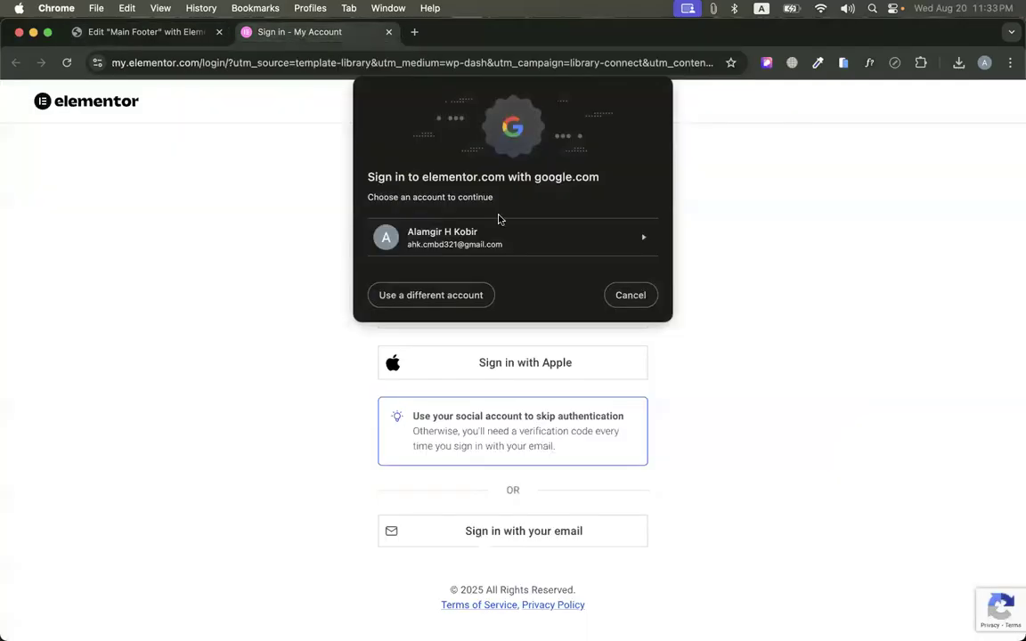
{"action": "left_click", "coordinate": [537, 244]}
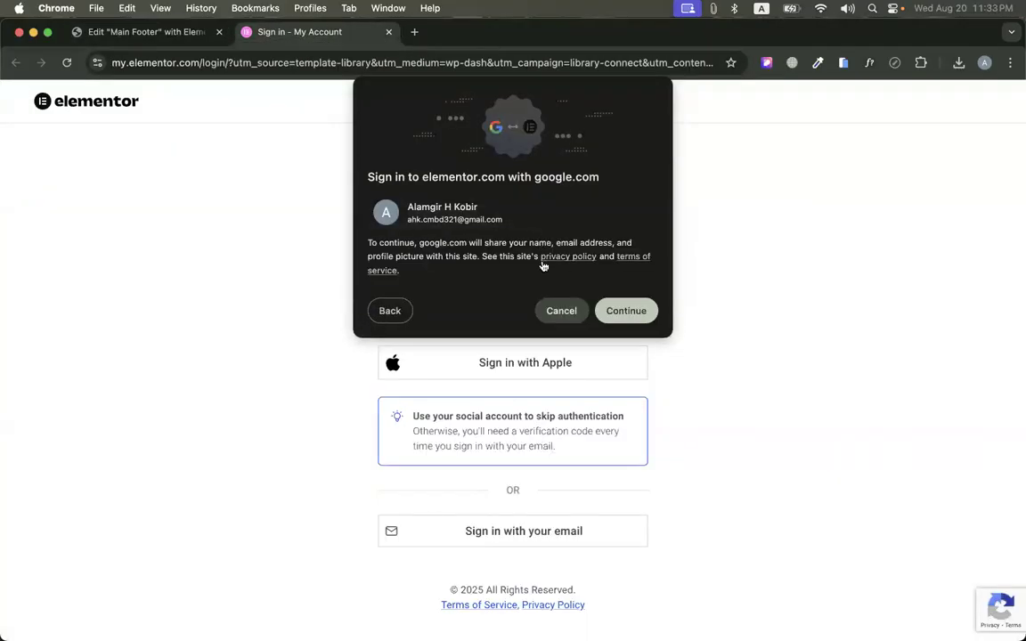
{"action": "left_click", "coordinate": [647, 312]}
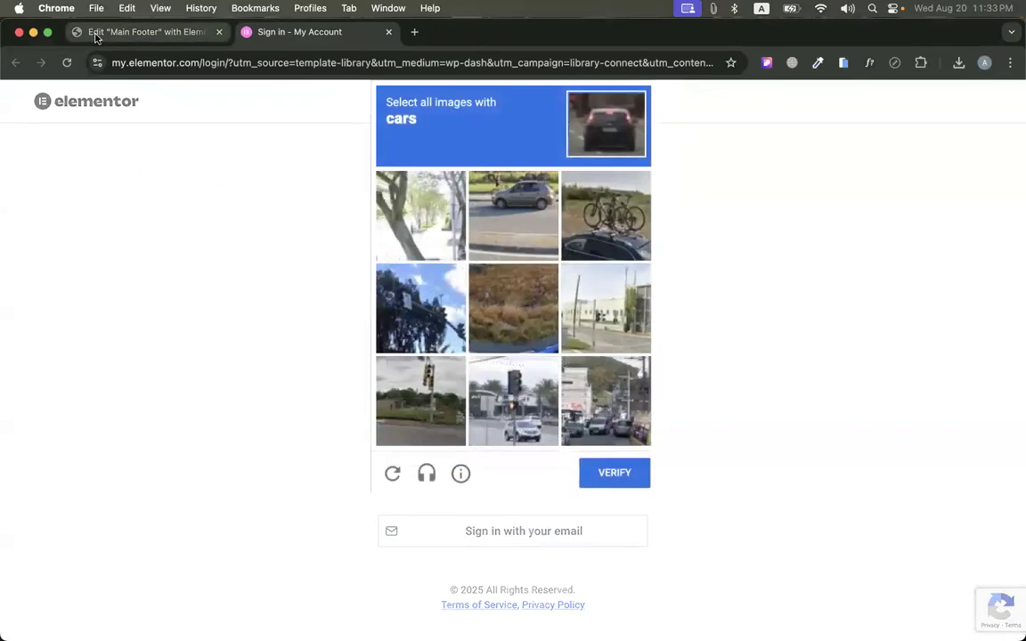
{"action": "left_click", "coordinate": [143, 34]}
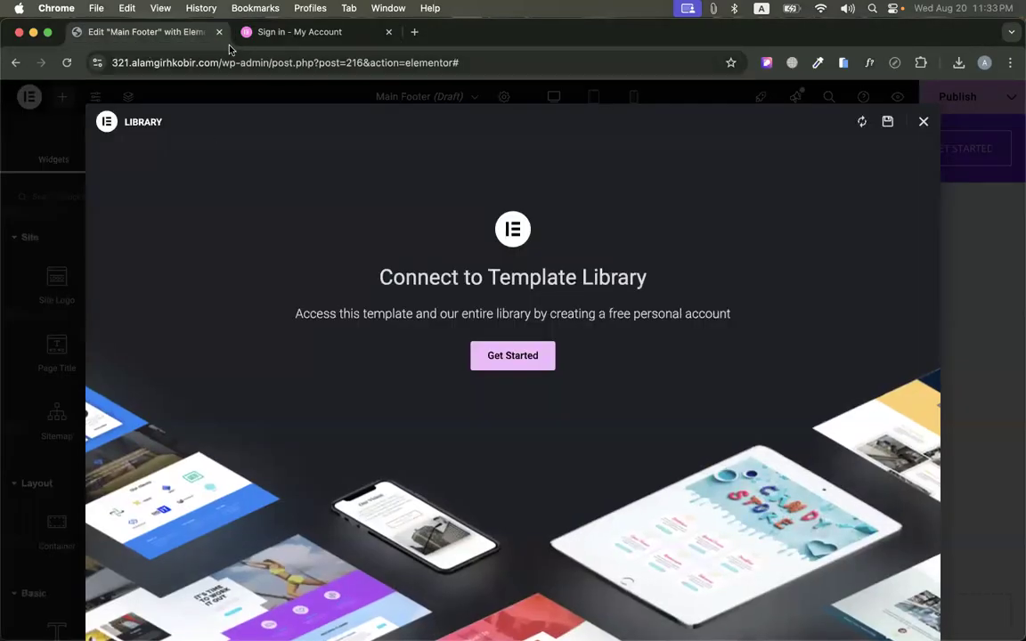
{"action": "left_click", "coordinate": [311, 33]}
Load the live site in a new browser tab and open Elementor's License settings from the WordPress admin
{"action": "left_click", "coordinate": [414, 32]}
{"action": "type", "text": "321"}
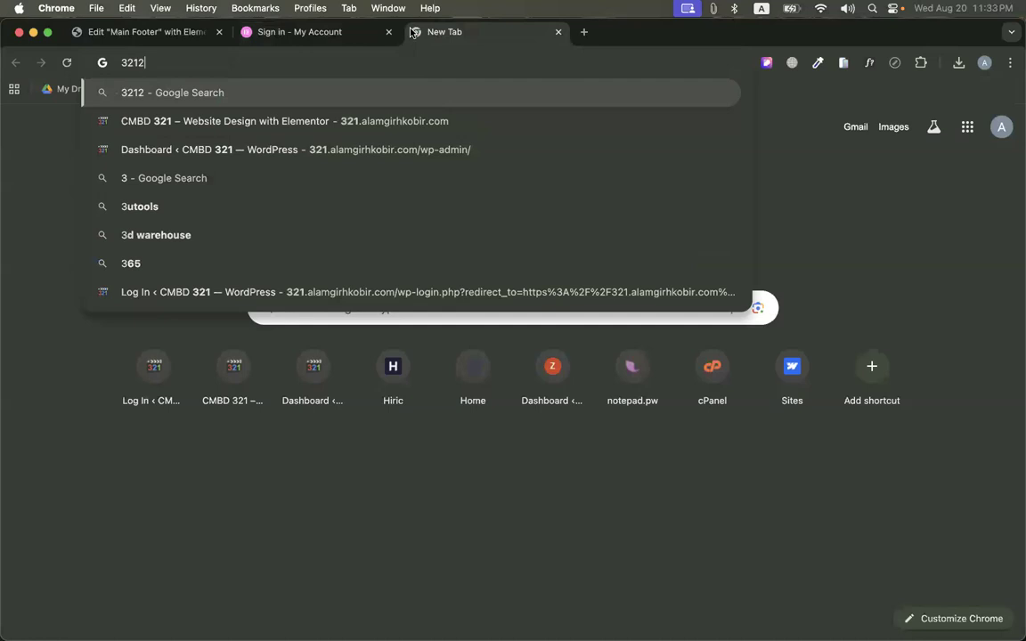
{"action": "key", "text": "BackSpace"}
{"action": "key", "text": "BackSpace"}
{"action": "type", "text": "21"}
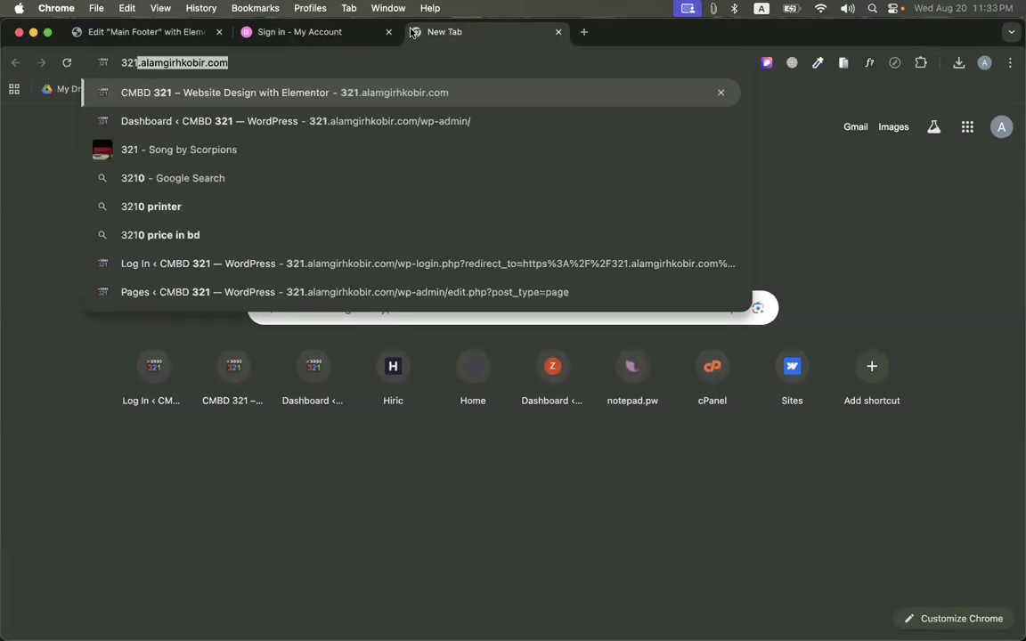
{"action": "key", "text": "Right"}
{"action": "key", "text": "Return"}
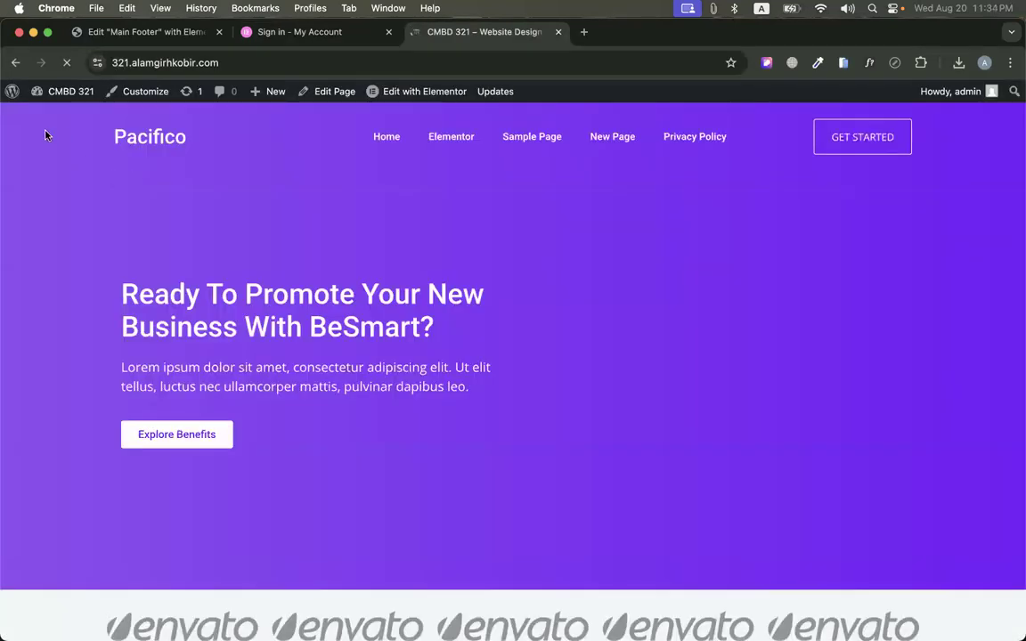
{"action": "left_click", "coordinate": [16, 93]}
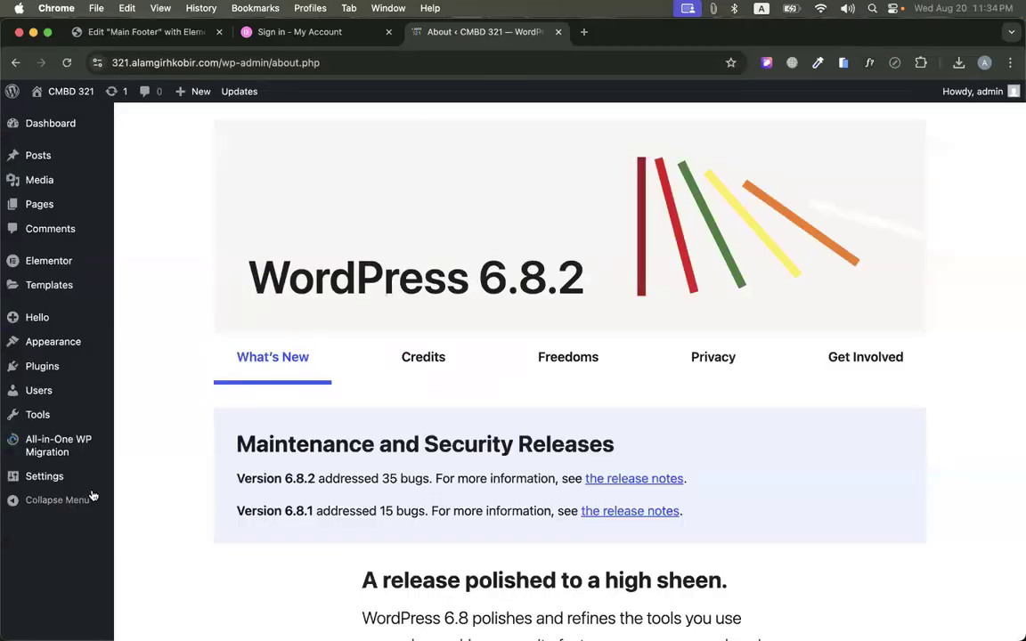
{"action": "mouse_move", "coordinate": [50, 338]}
{"action": "mouse_move", "coordinate": [48, 261]}
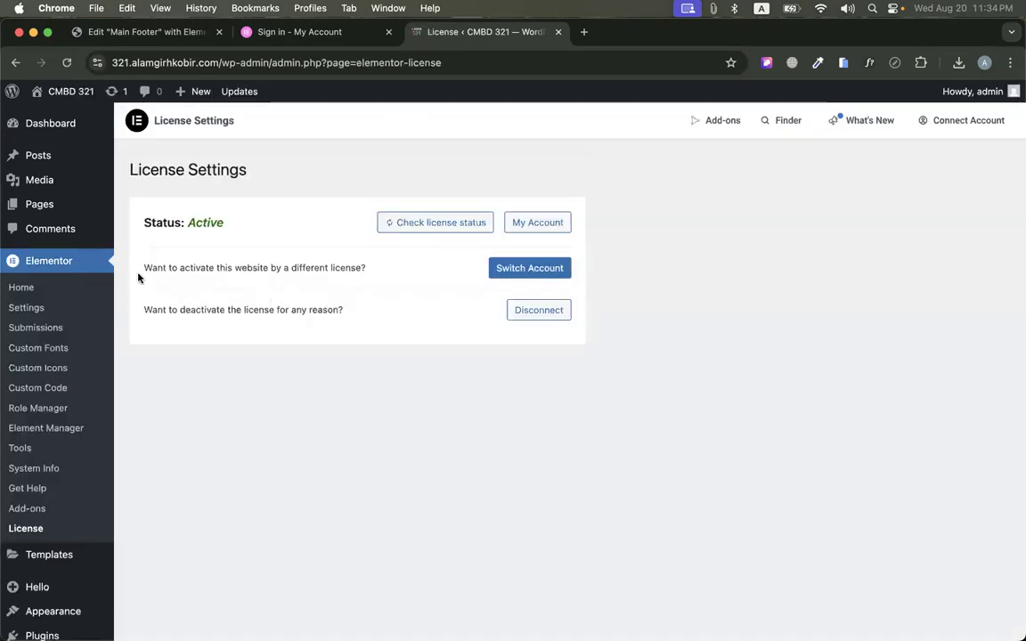
Examine the Elementor license status and the option to activate the website with a different license
{"action": "left_click_drag", "start_coordinate": [138, 277], "coordinate": [408, 277]}
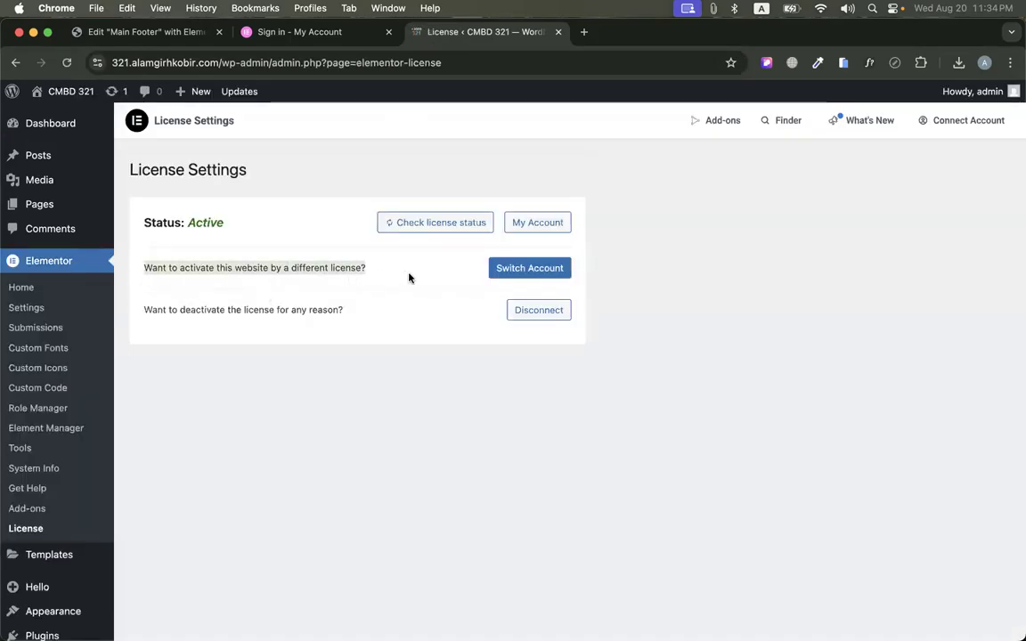
{"action": "left_click", "coordinate": [374, 280]}
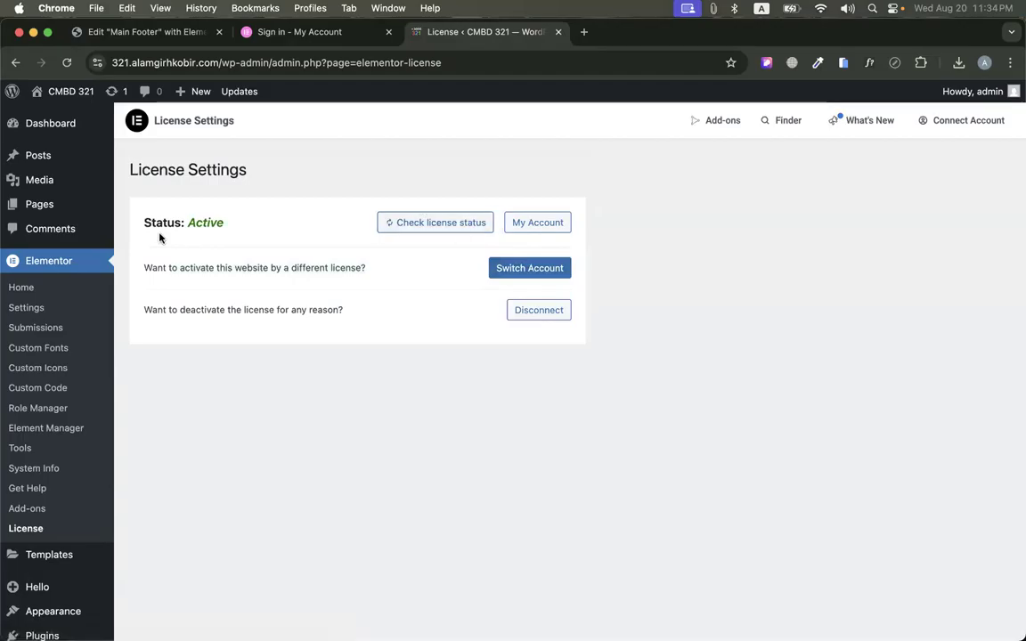
{"action": "double_click", "coordinate": [191, 222]}
{"action": "left_click", "coordinate": [285, 243]}
{"action": "left_click_drag", "start_coordinate": [138, 182], "coordinate": [599, 331]}
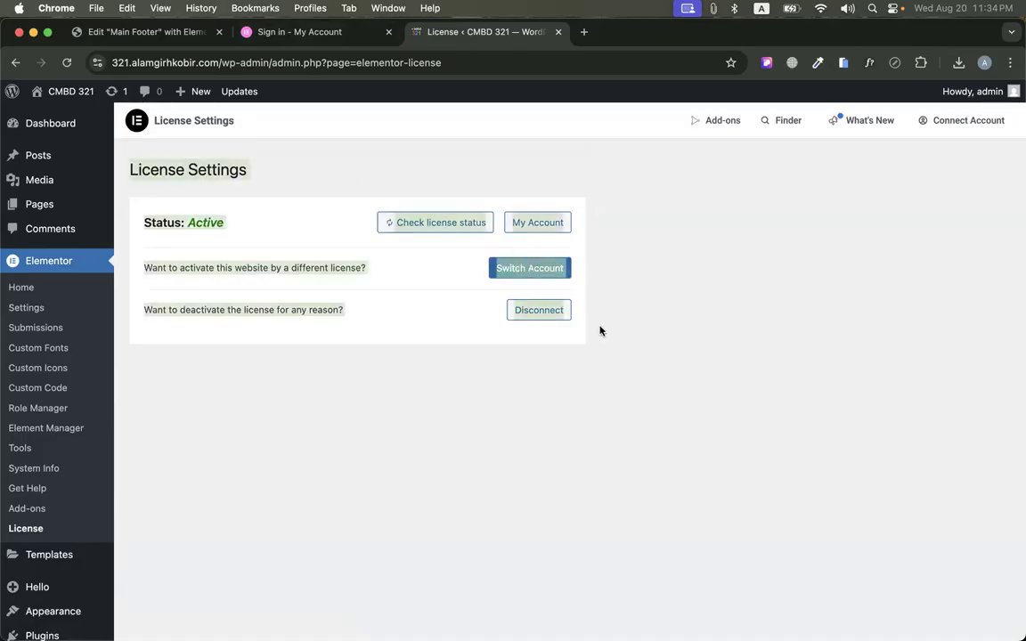
{"action": "left_click", "coordinate": [674, 332]}
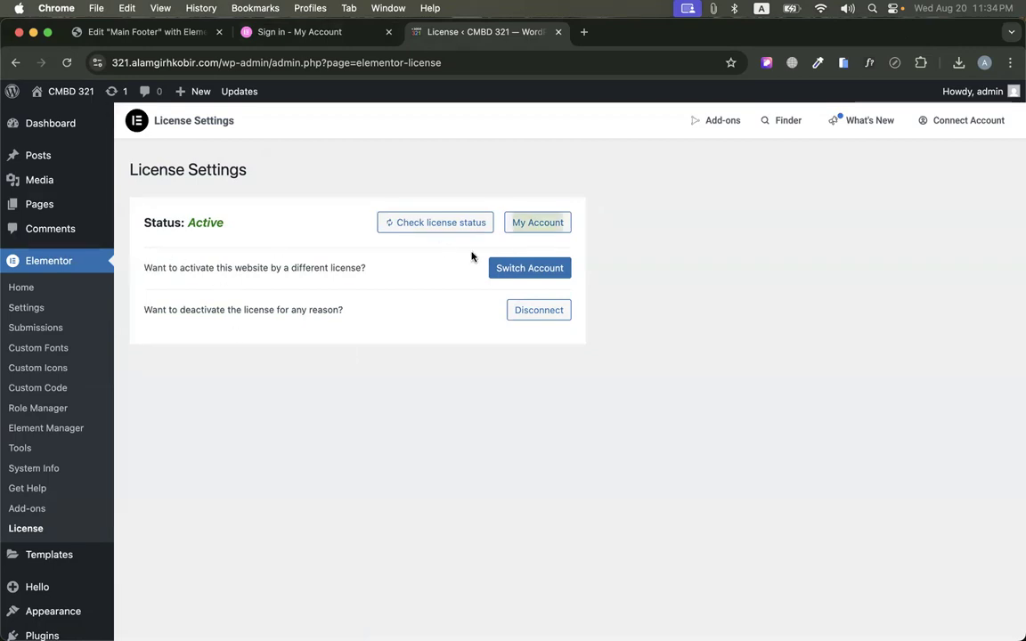
{"action": "left_click_drag", "start_coordinate": [143, 268], "coordinate": [366, 273]}
{"action": "left_click", "coordinate": [372, 275]}
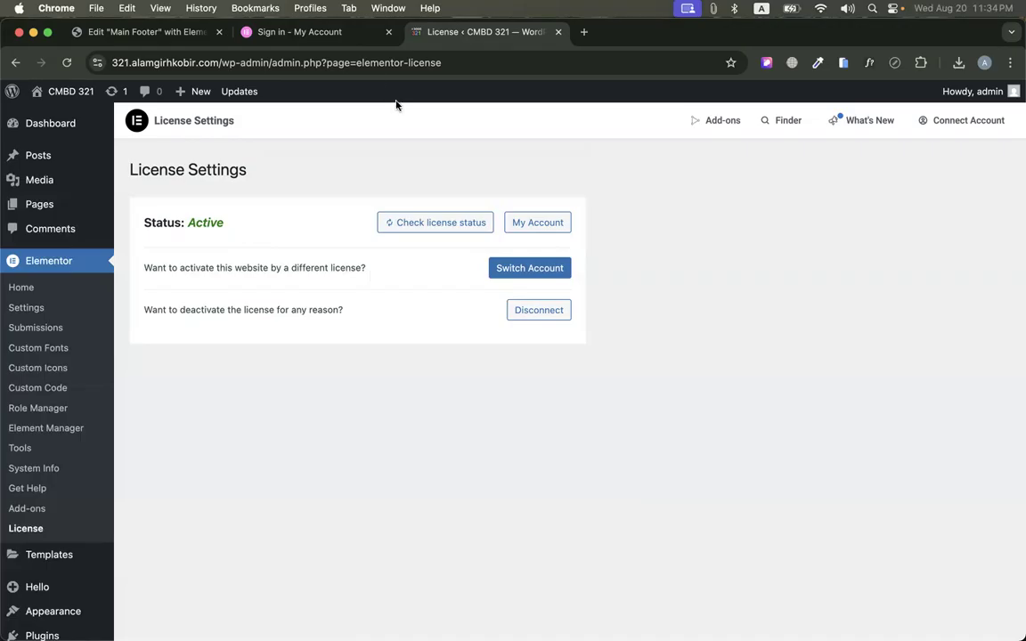
Try to complete the Elementor sign-in by solving the image challenge that asks for all pictures with cars
{"action": "left_click", "coordinate": [312, 34]}
{"action": "left_click", "coordinate": [513, 214]}
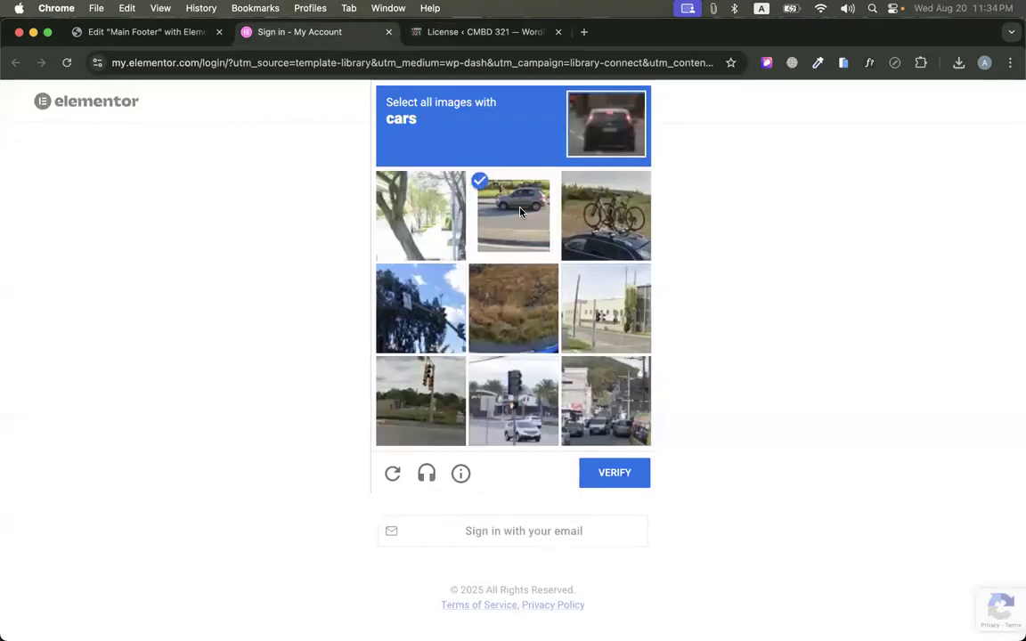
{"action": "left_click", "coordinate": [606, 239]}
{"action": "left_click", "coordinate": [512, 401]}
{"action": "left_click", "coordinate": [606, 401]}
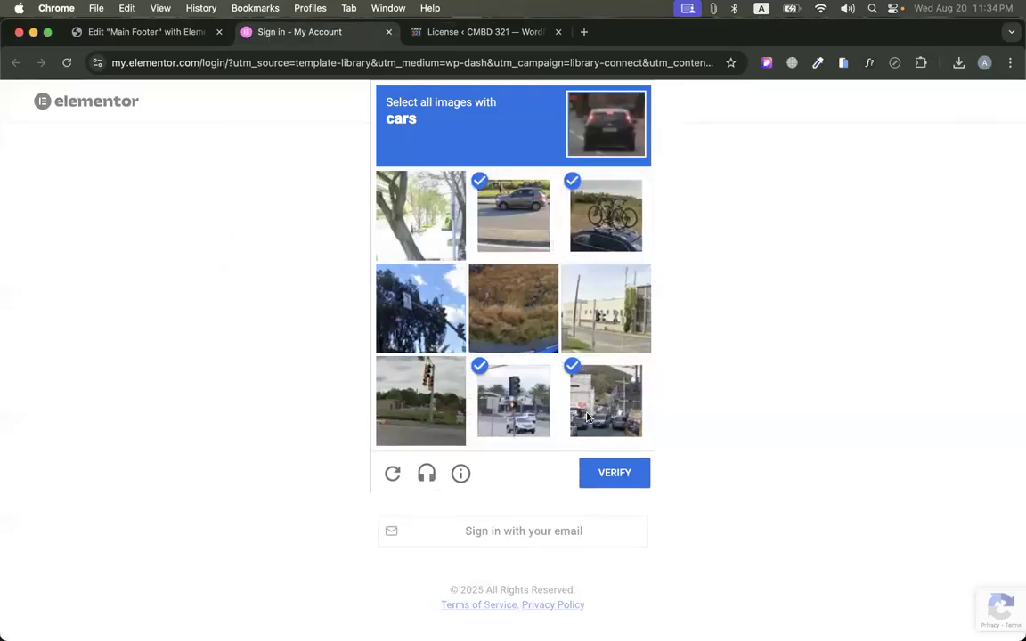
{"action": "left_click", "coordinate": [613, 475]}
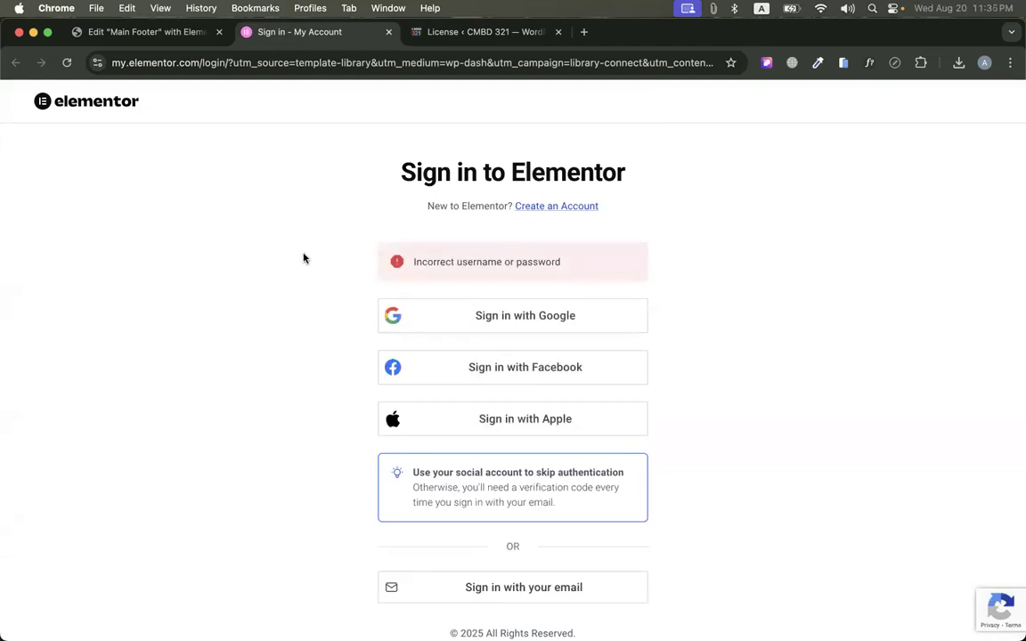
Create an Elementor account with the listed Google account and solve the car image challenge
{"action": "scroll", "coordinate": [316, 320], "scroll_direction": "down", "scroll_amount": 1}
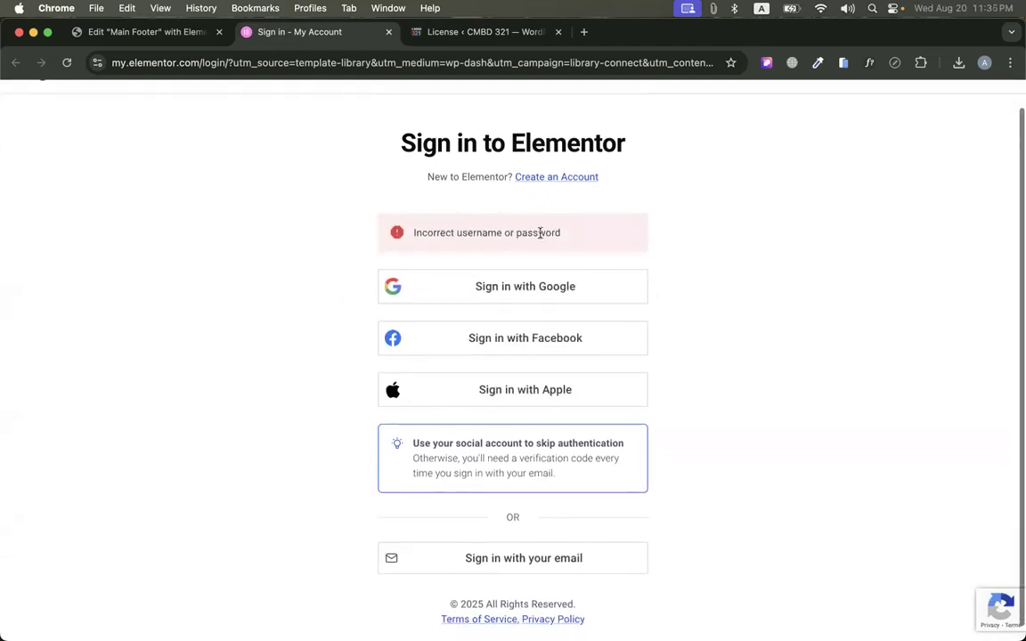
{"action": "left_click", "coordinate": [537, 177]}
{"action": "left_click", "coordinate": [506, 312]}
{"action": "left_click", "coordinate": [473, 243]}
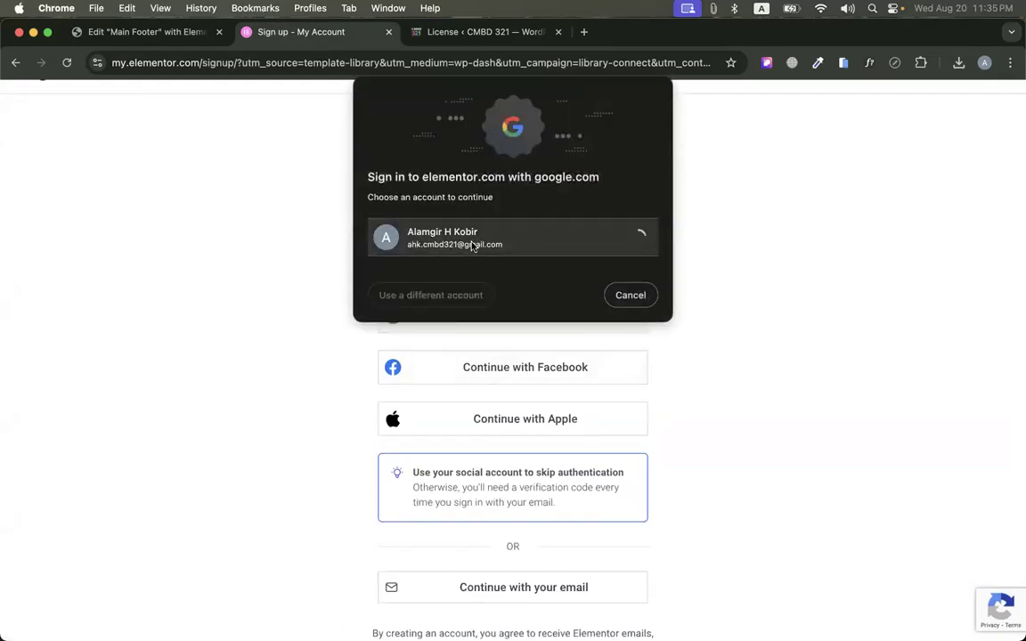
{"action": "left_click", "coordinate": [602, 222]}
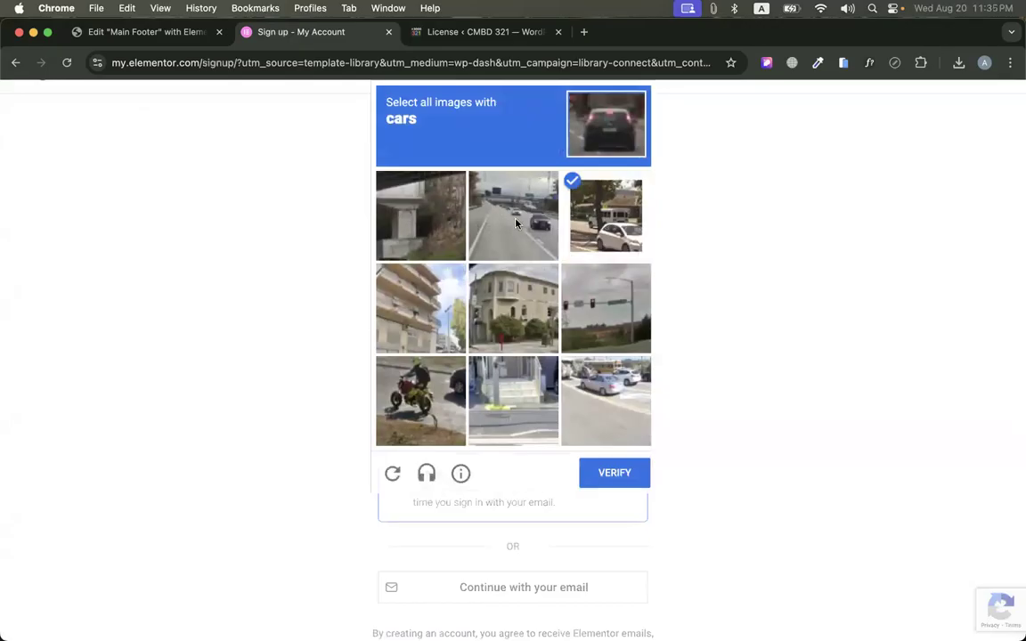
{"action": "left_click", "coordinate": [513, 215]}
{"action": "left_click", "coordinate": [588, 407]}
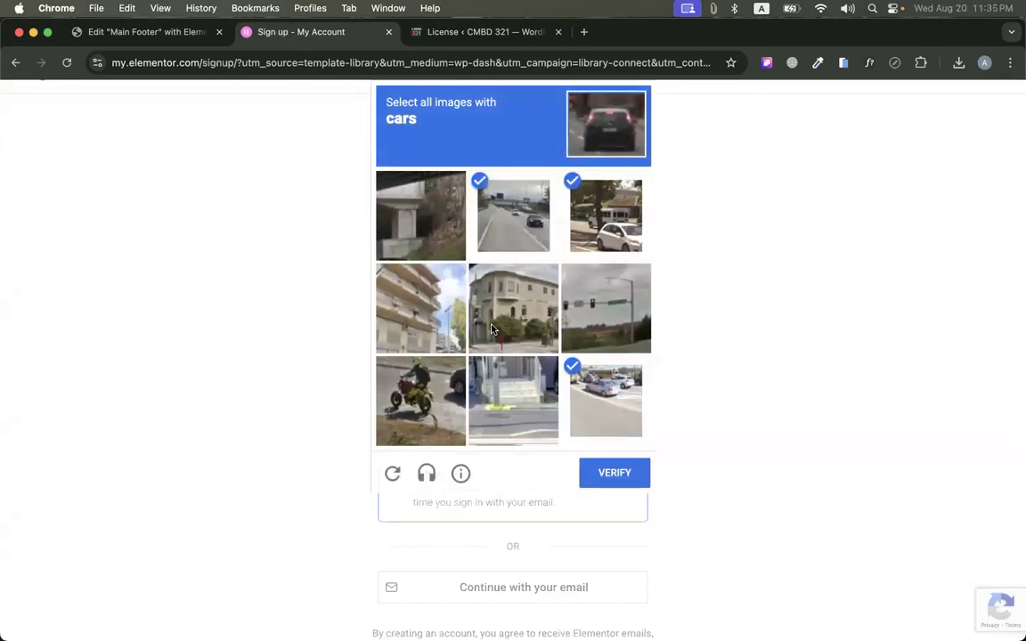
{"action": "left_click", "coordinate": [623, 474]}
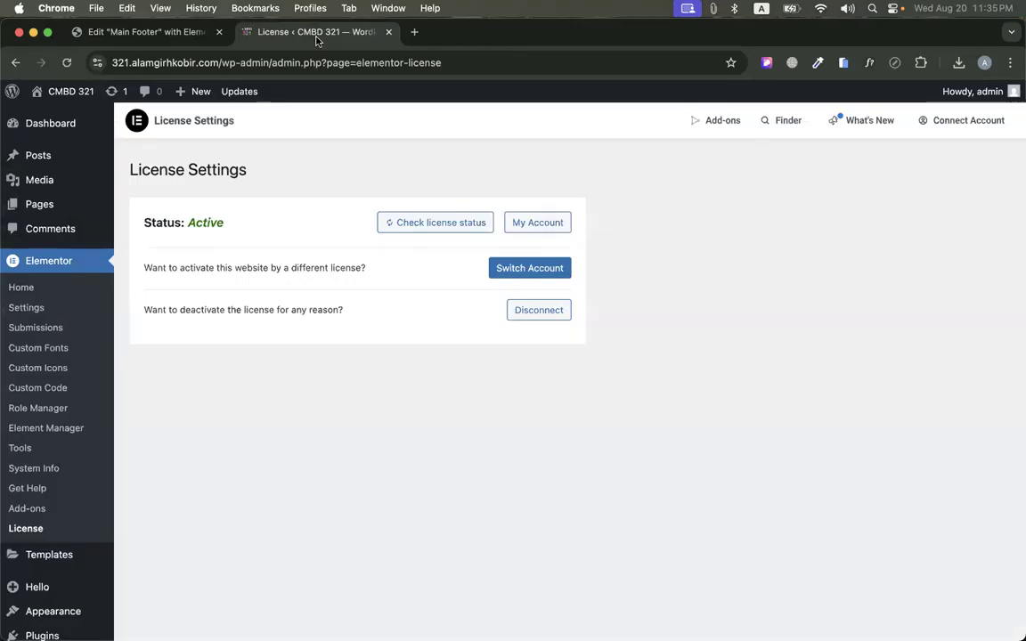
Insert the four-column footer block into Main Footer without applying the block's settings, and check its layout
{"action": "left_click", "coordinate": [144, 33]}
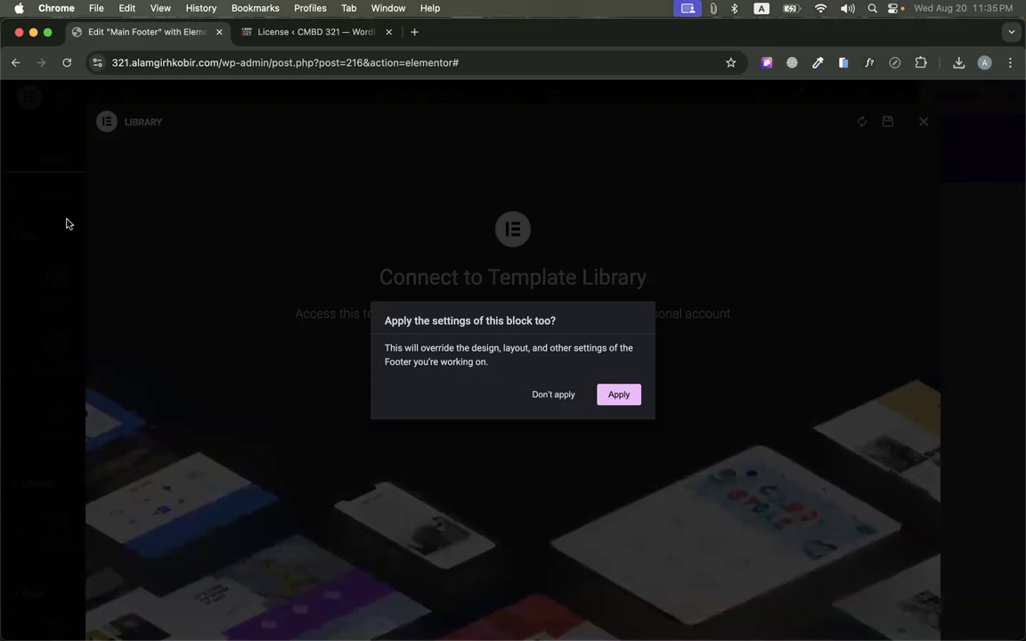
{"action": "left_click", "coordinate": [547, 395]}
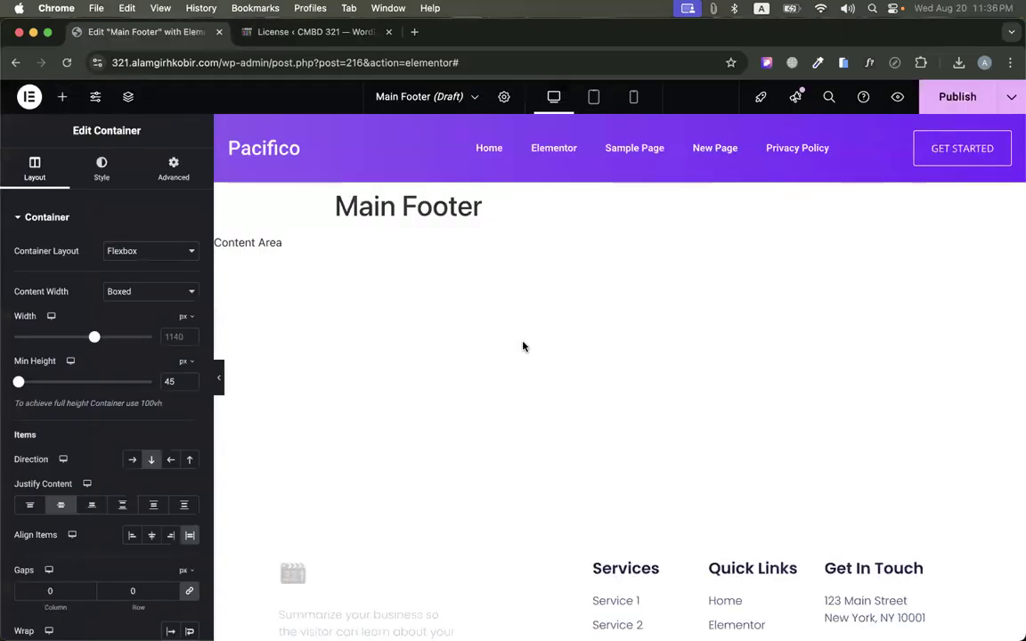
{"action": "scroll", "coordinate": [523, 348], "scroll_direction": "down", "scroll_amount": 4}
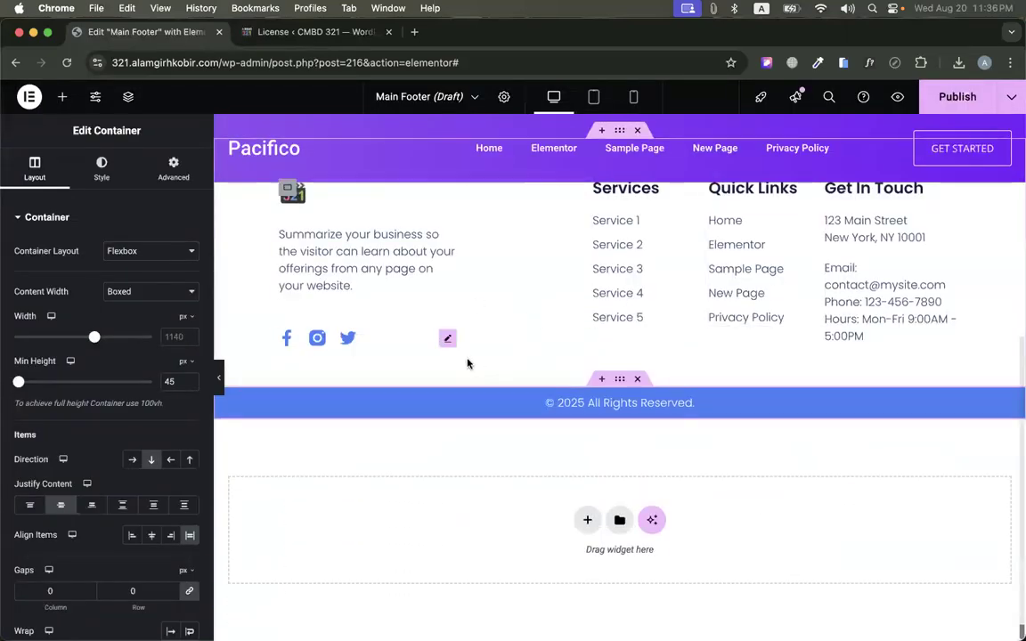
{"action": "scroll", "coordinate": [507, 400], "scroll_direction": "up", "scroll_amount": 2}
{"action": "scroll", "coordinate": [589, 348], "scroll_direction": "down", "scroll_amount": 3}
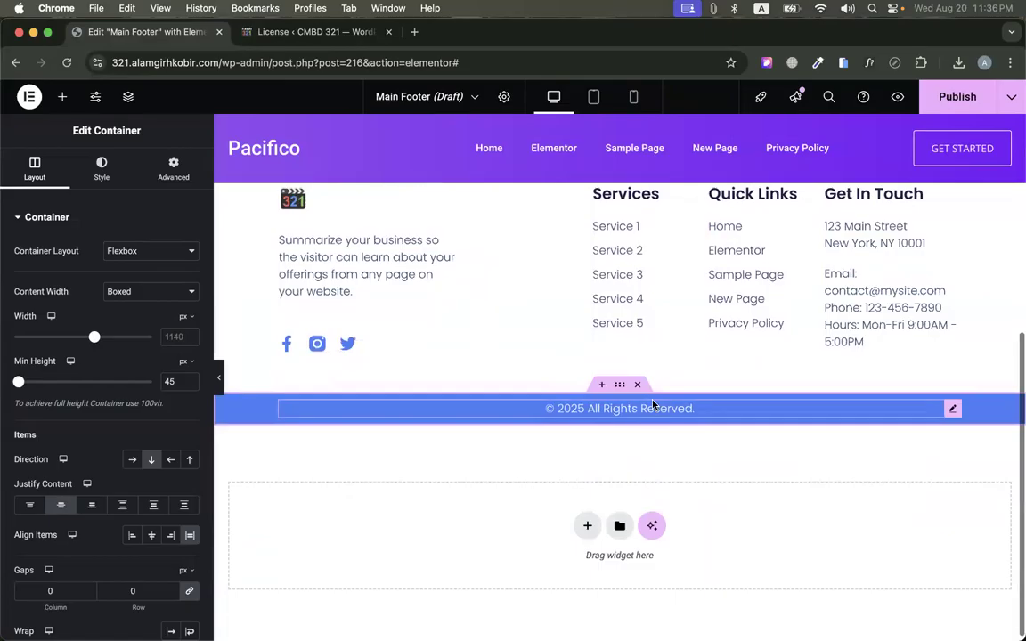
{"action": "scroll", "coordinate": [646, 356], "scroll_direction": "up", "scroll_amount": 2}
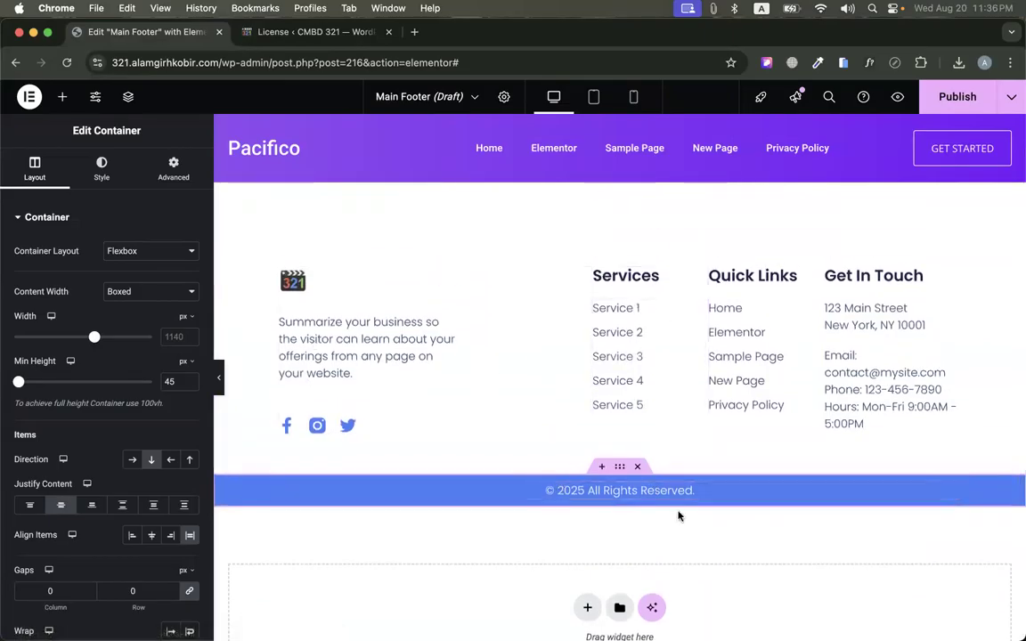
Publish Main Footer with a display condition that includes the Entire Site
{"action": "left_click", "coordinate": [943, 98]}
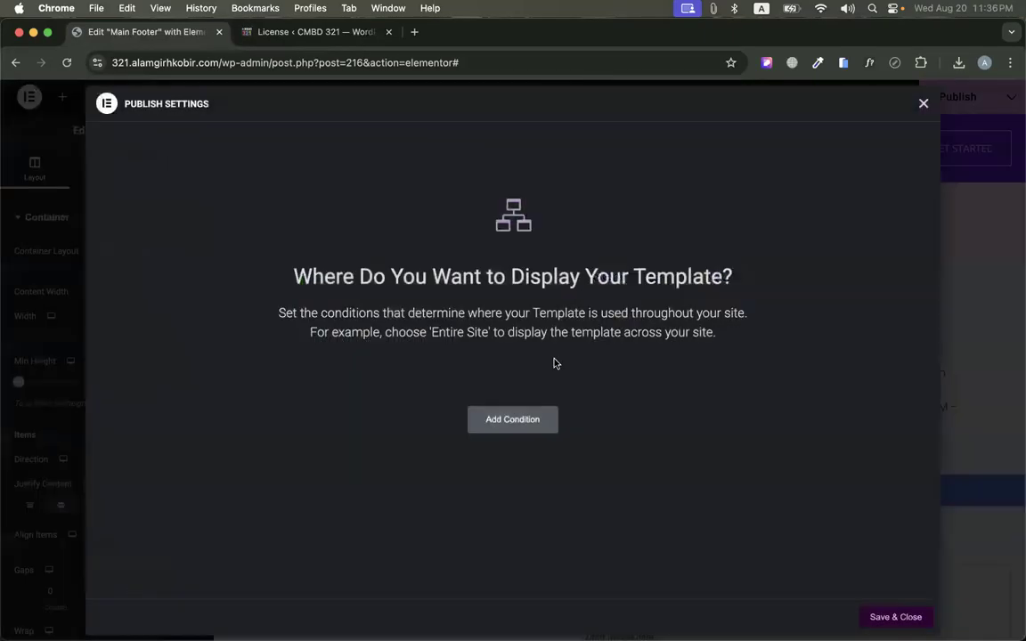
{"action": "left_click", "coordinate": [499, 419]}
{"action": "left_click", "coordinate": [894, 618]}
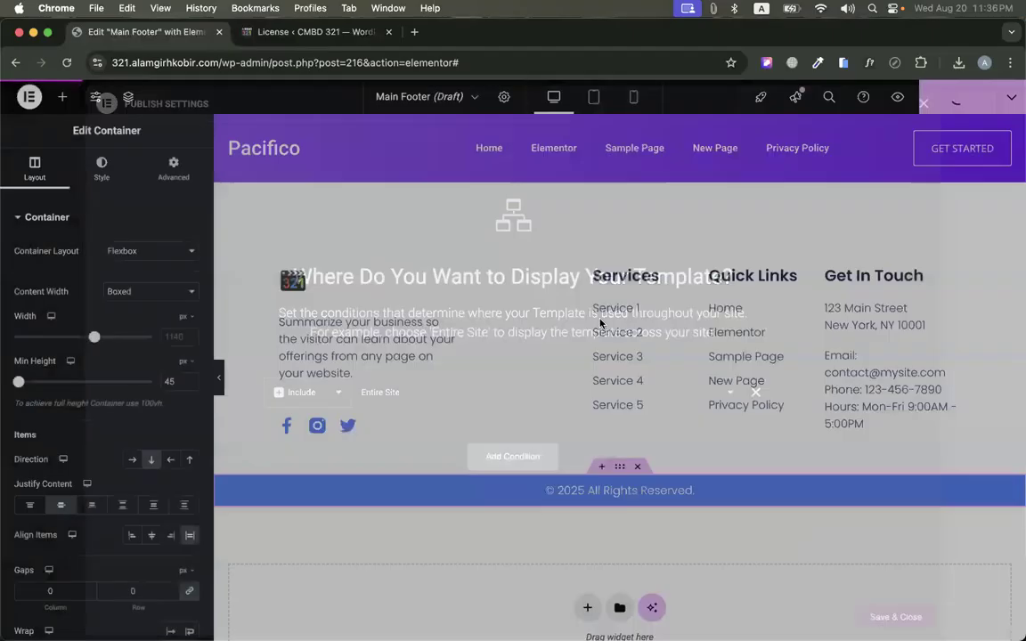
Visit the live site to check the footer on the homepage, and browse the Elementor and New Page pages
{"action": "left_click", "coordinate": [279, 35]}
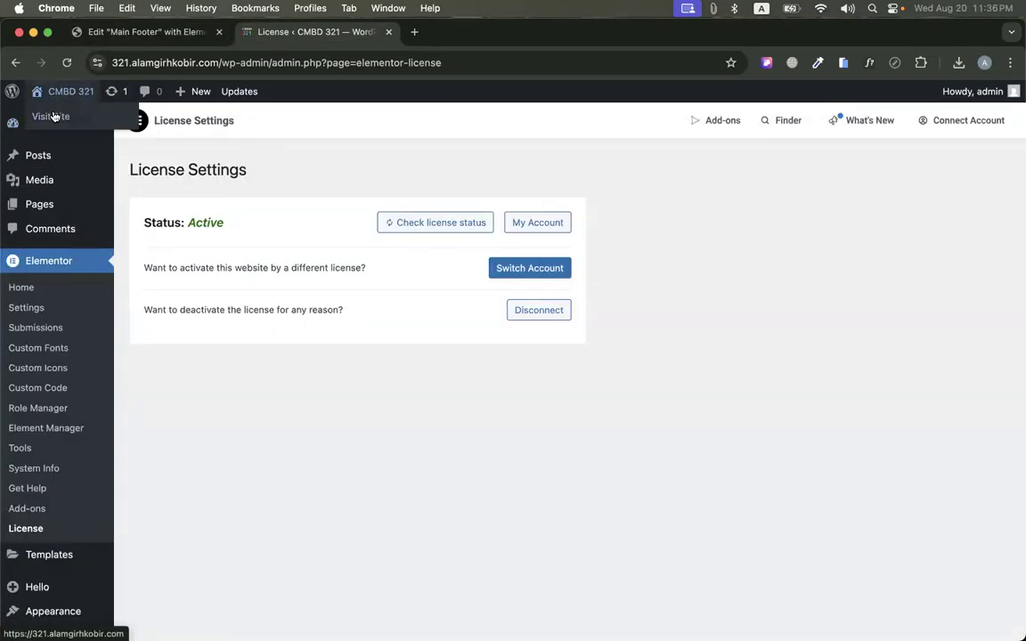
{"action": "left_click", "coordinate": [52, 113]}
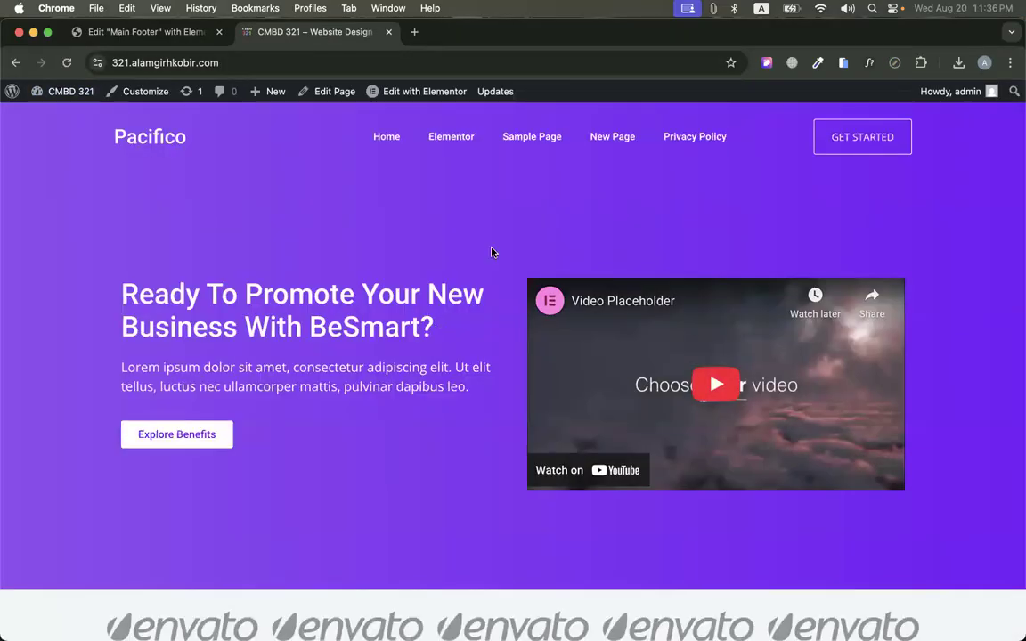
{"action": "scroll", "coordinate": [407, 294], "scroll_direction": "down", "scroll_amount": 15}
{"action": "scroll", "coordinate": [411, 303], "scroll_direction": "down", "scroll_amount": 5}
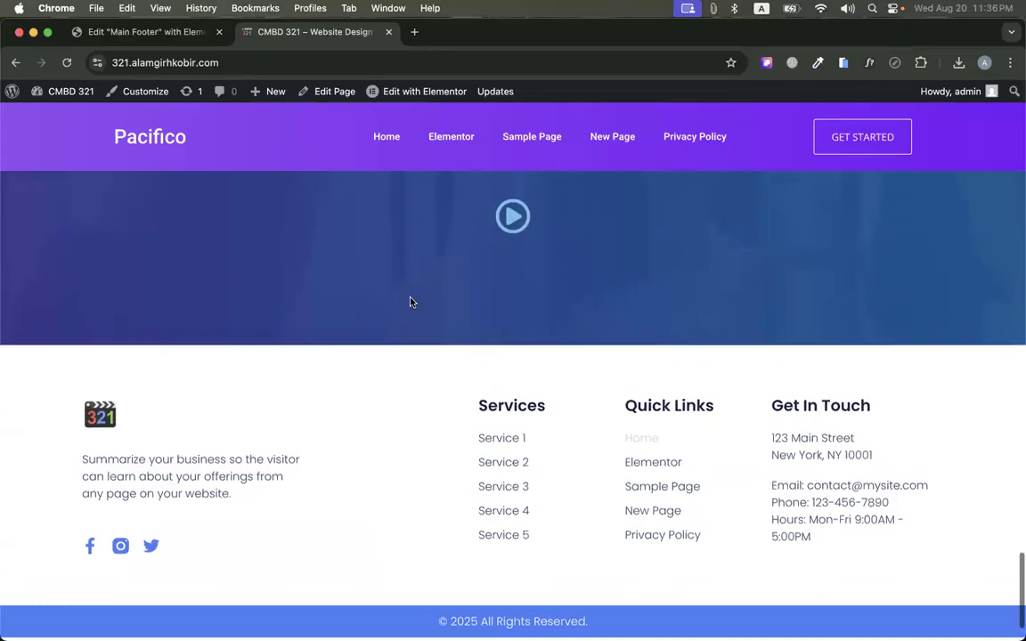
{"action": "left_click", "coordinate": [452, 137]}
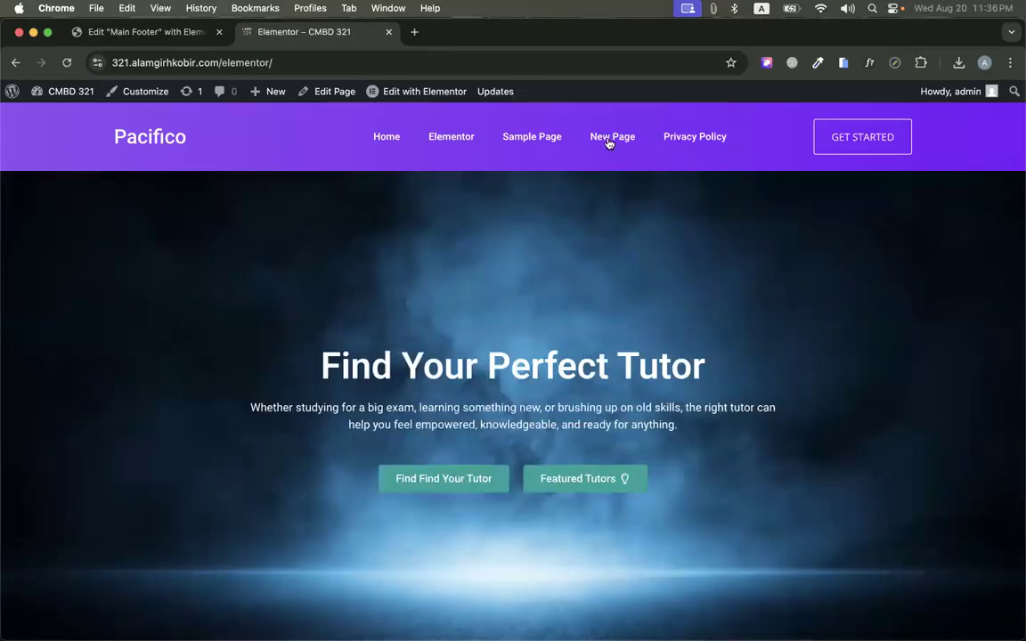
{"action": "left_click", "coordinate": [612, 139]}
{"action": "scroll", "coordinate": [545, 381], "scroll_direction": "down", "scroll_amount": 15}
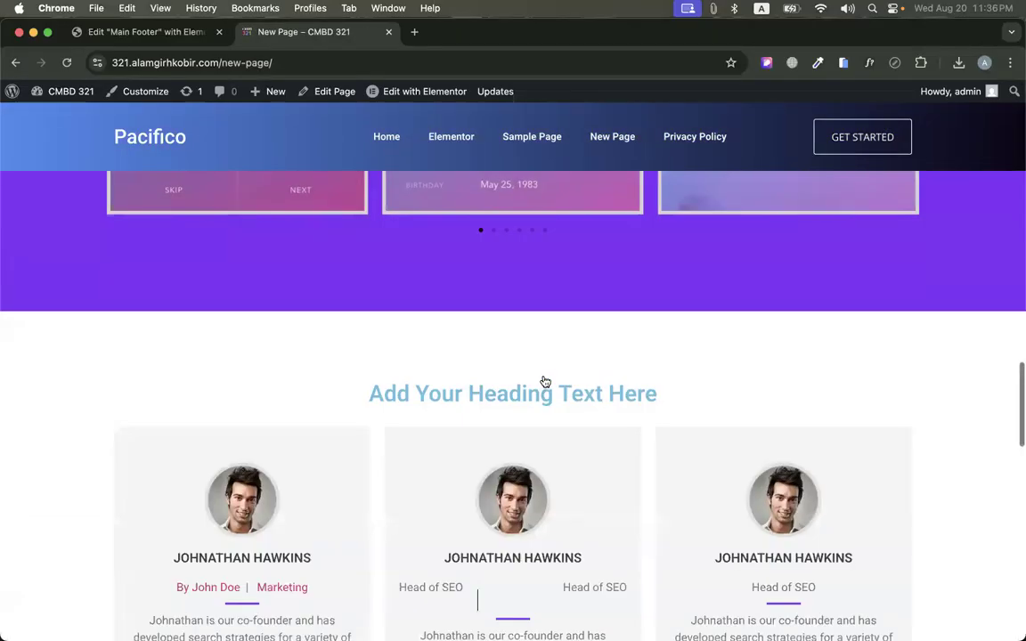
{"action": "scroll", "coordinate": [488, 499], "scroll_direction": "up", "scroll_amount": 15}
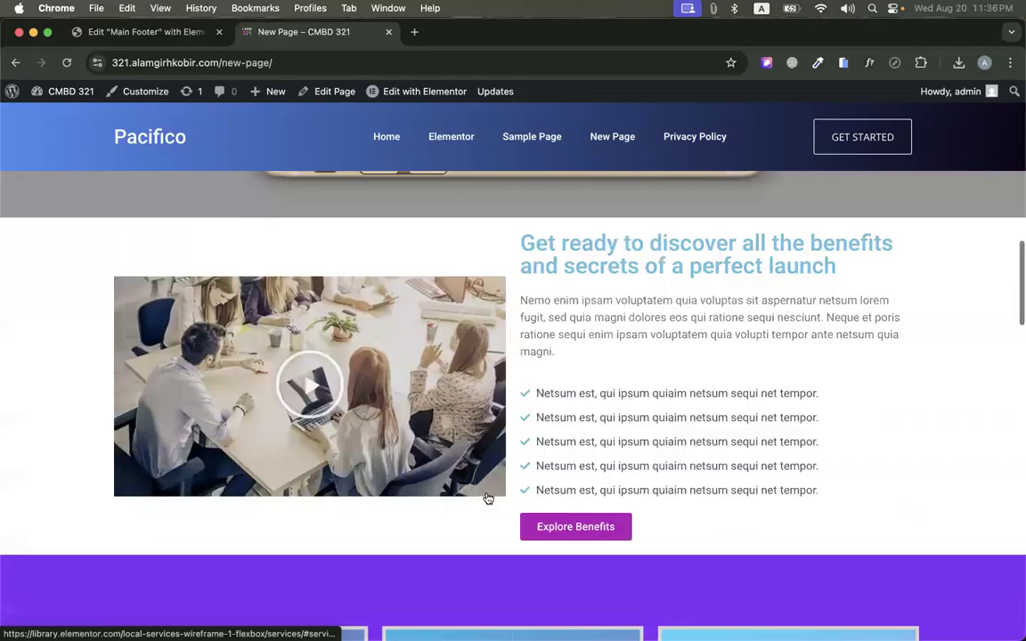
Check which header and footer templates Elementor offers for editing on New Page, and close the Main Footer editor
{"action": "mouse_move", "coordinate": [398, 96]}
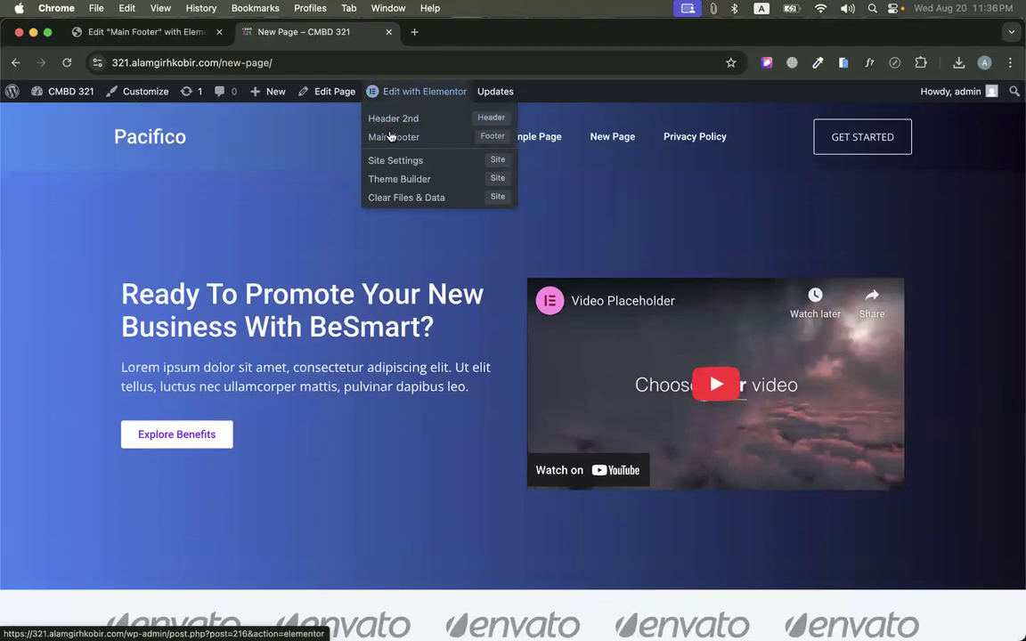
{"action": "scroll", "coordinate": [346, 257], "scroll_direction": "up", "scroll_amount": 1}
{"action": "left_click", "coordinate": [174, 41]}
{"action": "left_click", "coordinate": [280, 34]}
{"action": "left_click", "coordinate": [219, 32]}
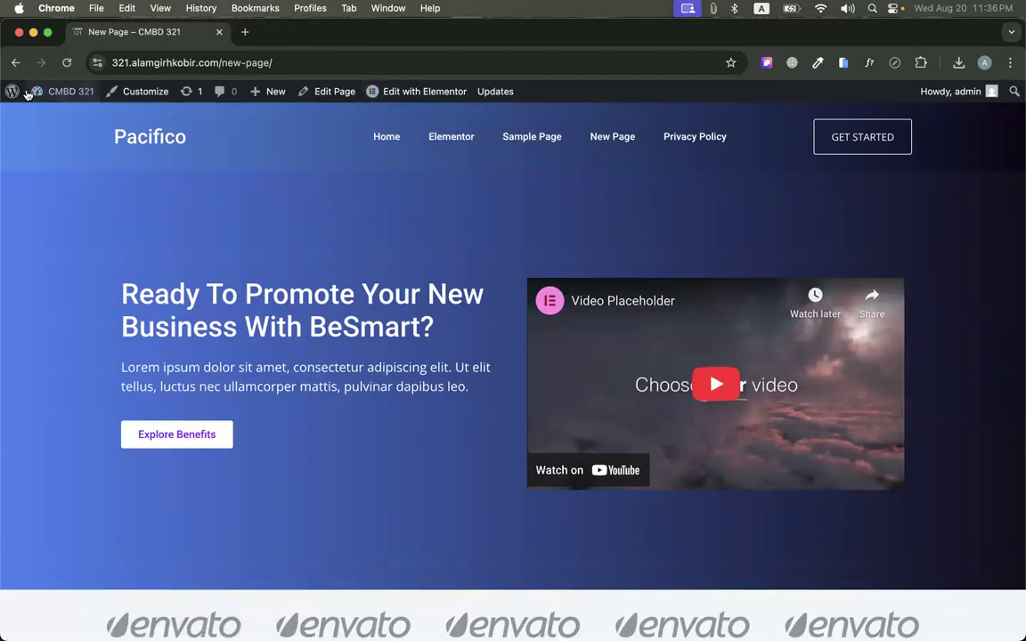
Open the WordPress About page from the live site and highlight its version heading
{"action": "left_click", "coordinate": [14, 91]}
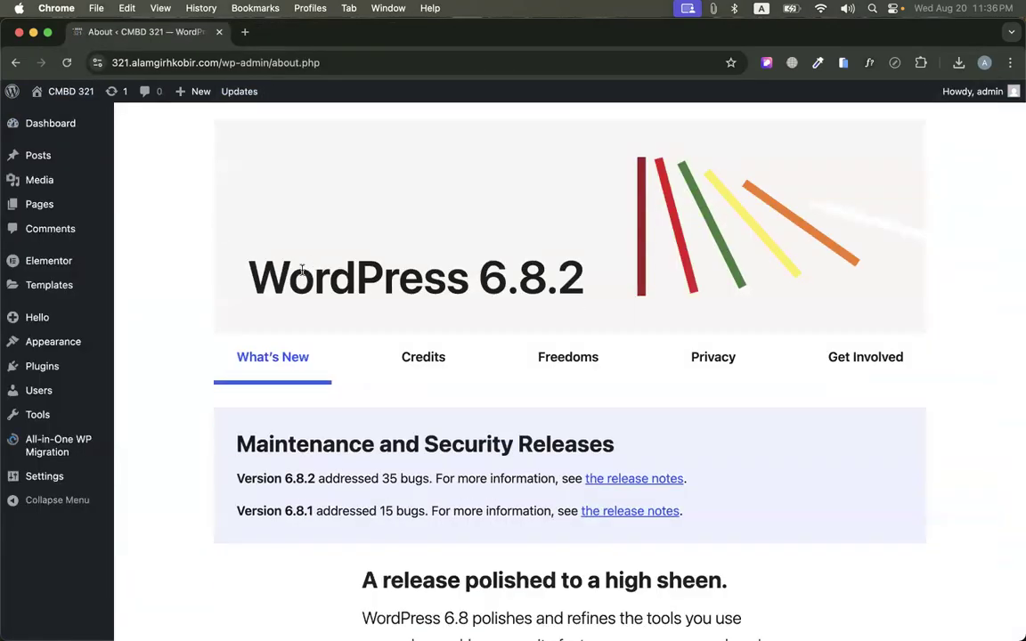
{"action": "left_click_drag", "start_coordinate": [248, 275], "coordinate": [611, 283]}
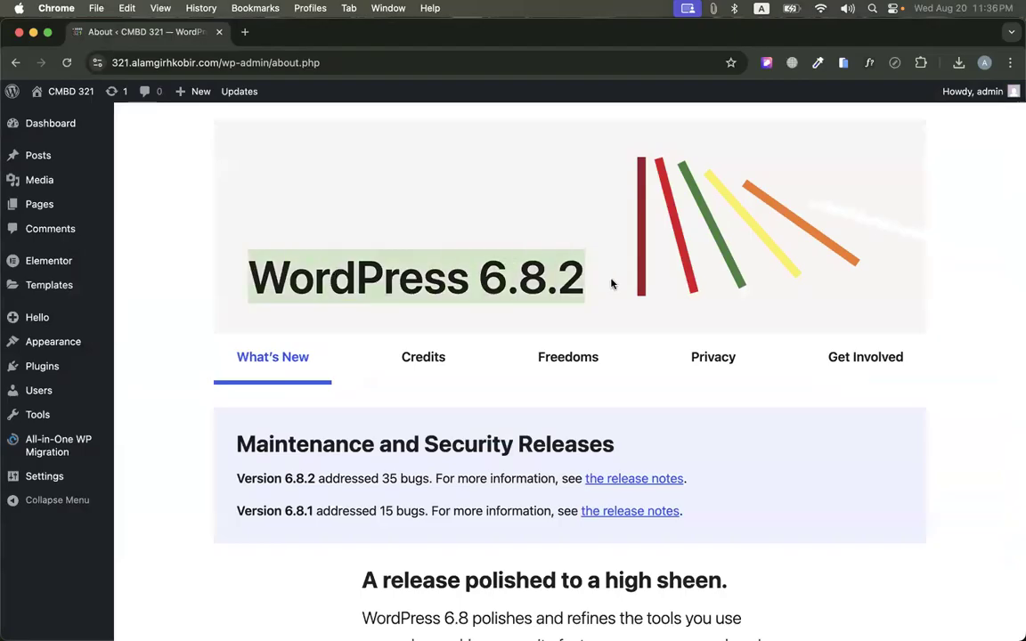
{"action": "left_click", "coordinate": [619, 289]}
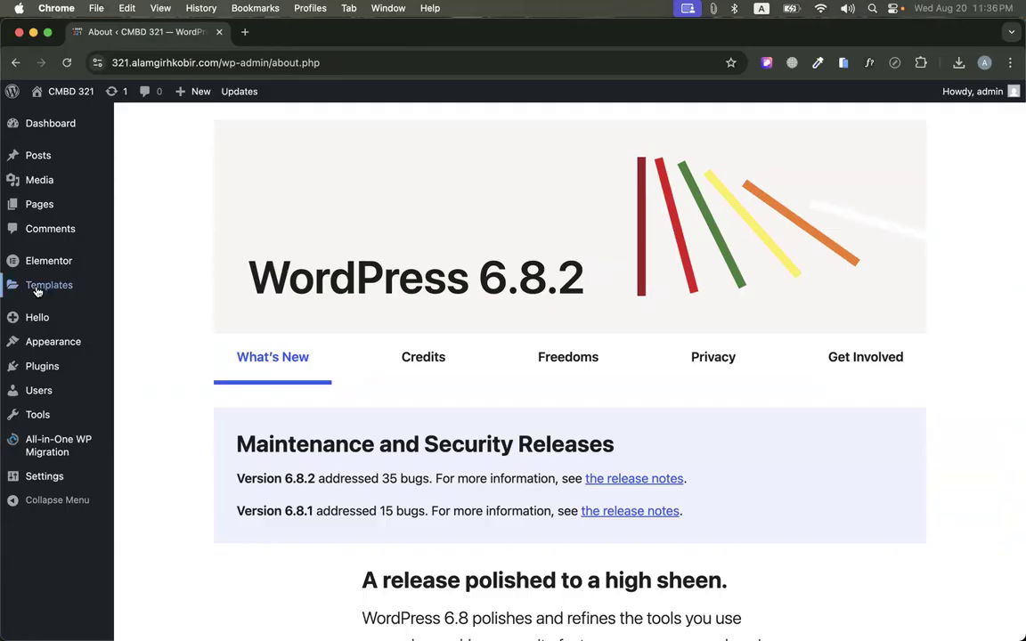
View the published "Hello world!" post from the Posts list and examine its title, content and comment area
{"action": "mouse_move", "coordinate": [37, 291]}
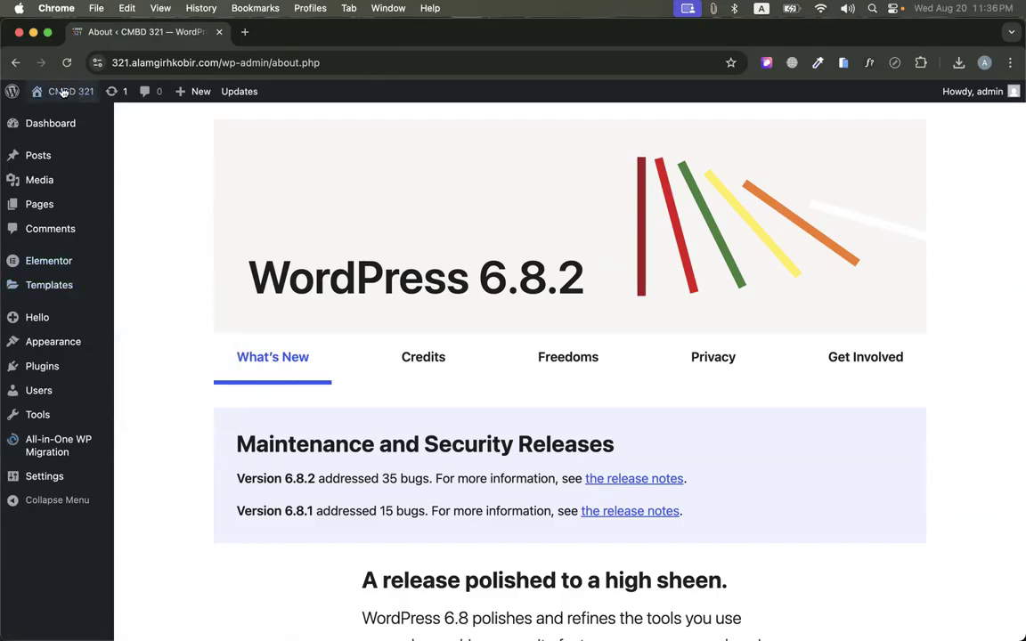
{"action": "left_click", "coordinate": [40, 159]}
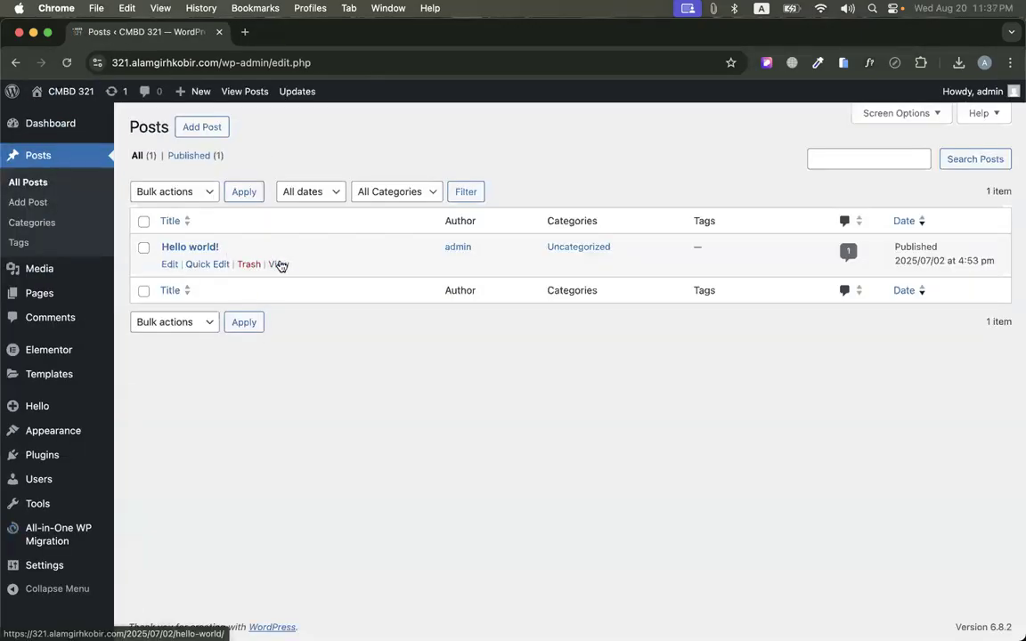
{"action": "left_click", "coordinate": [279, 265]}
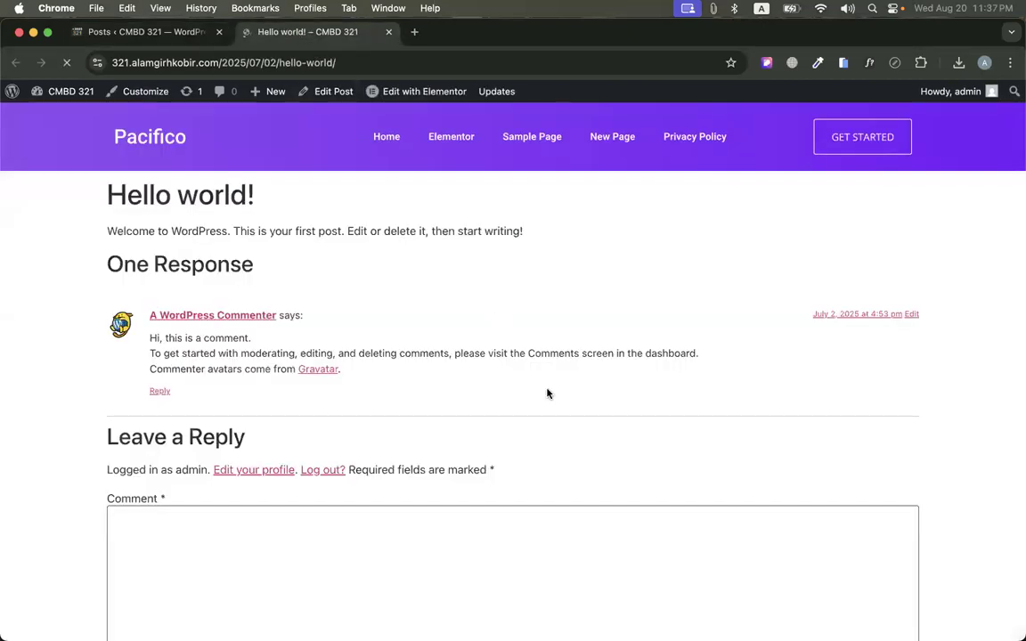
{"action": "scroll", "coordinate": [547, 393], "scroll_direction": "down", "scroll_amount": 10}
{"action": "scroll", "coordinate": [544, 392], "scroll_direction": "up", "scroll_amount": 10}
{"action": "left_click_drag", "start_coordinate": [98, 201], "coordinate": [543, 343]}
{"action": "left_click", "coordinate": [570, 277]}
{"action": "left_click", "coordinate": [129, 32]}
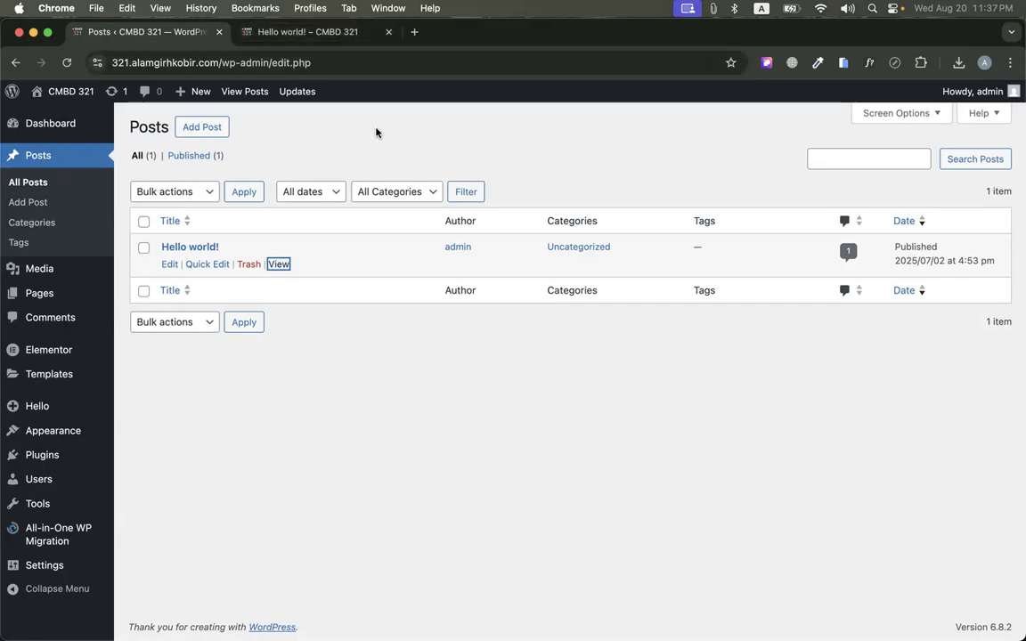
{"action": "left_click", "coordinate": [327, 36]}
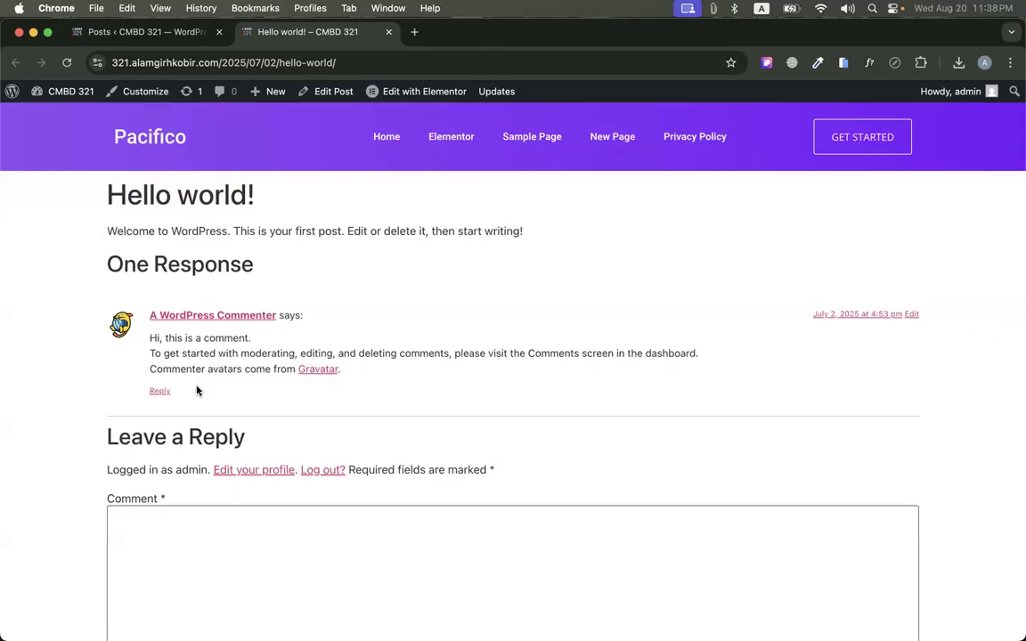
Start a new post and look over its title field, paragraph block and post settings
{"action": "left_click", "coordinate": [144, 32]}
{"action": "left_click", "coordinate": [190, 127]}
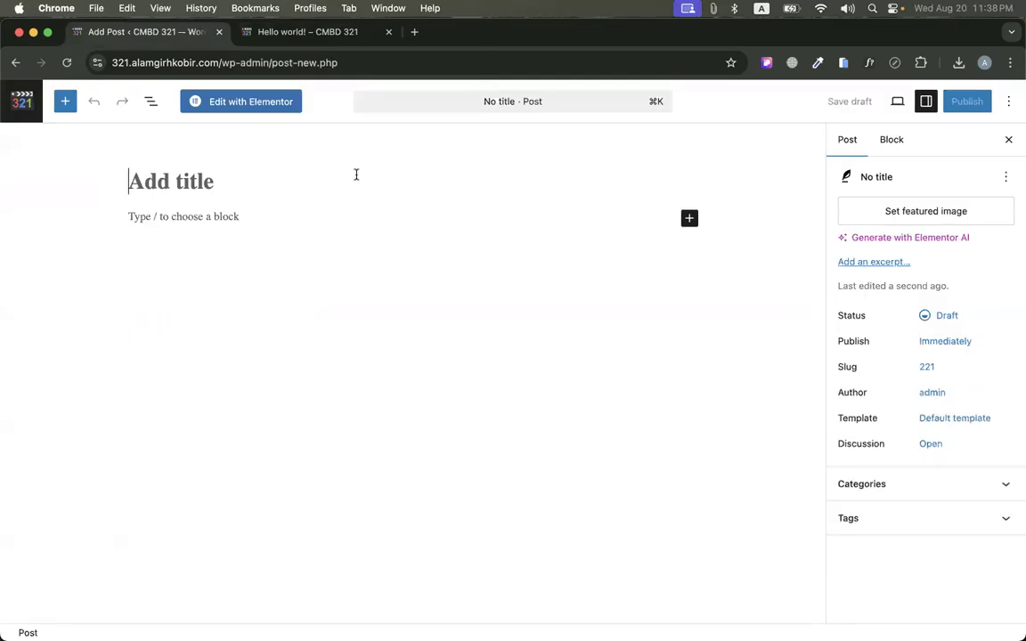
{"action": "left_click", "coordinate": [169, 215]}
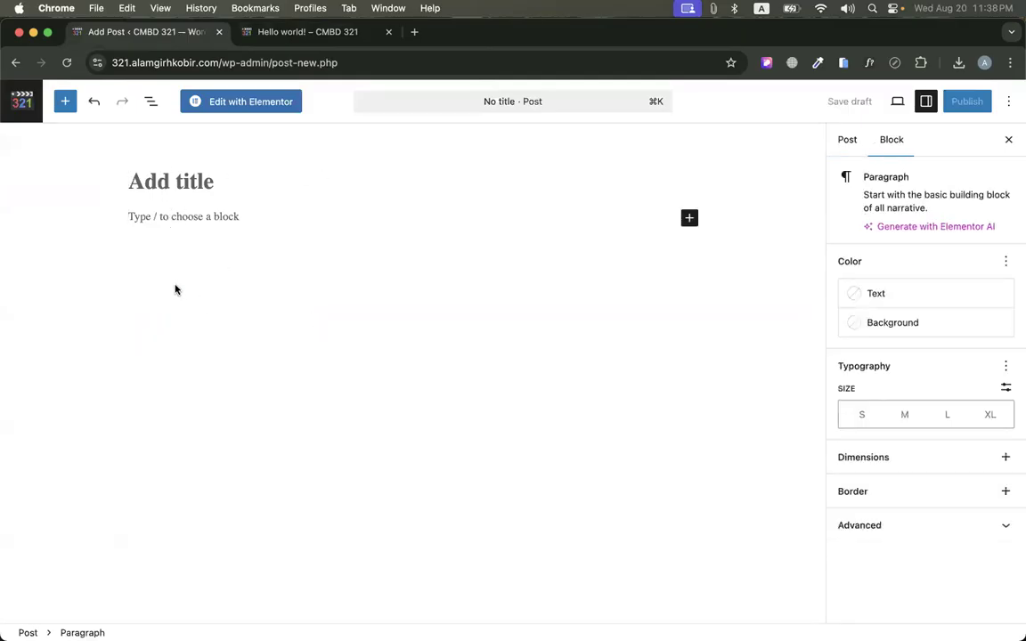
{"action": "left_click", "coordinate": [845, 145]}
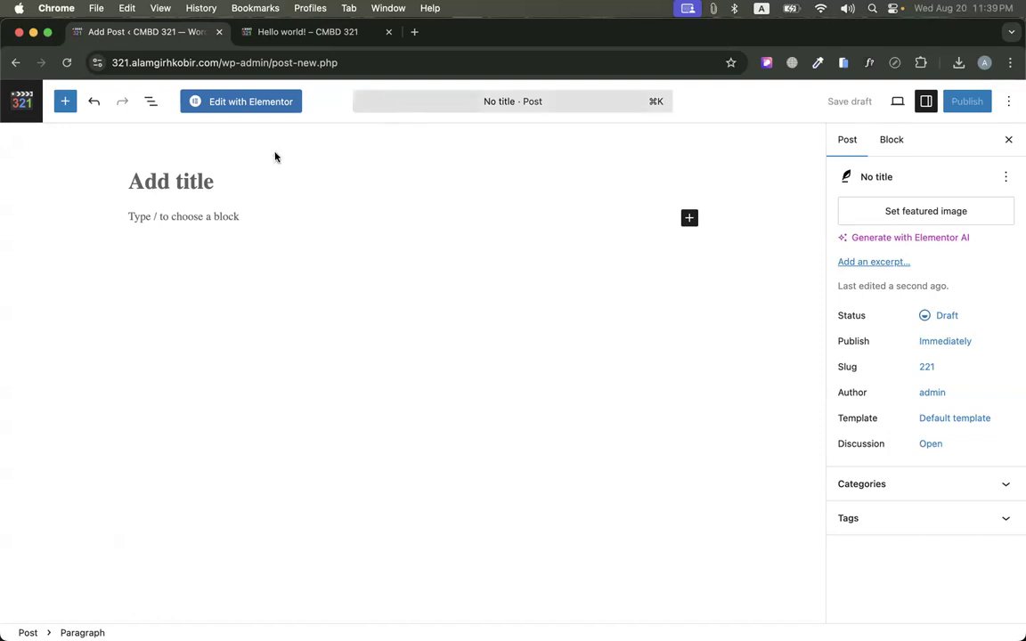
{"action": "left_click", "coordinate": [188, 179]}
{"action": "left_click", "coordinate": [185, 214]}
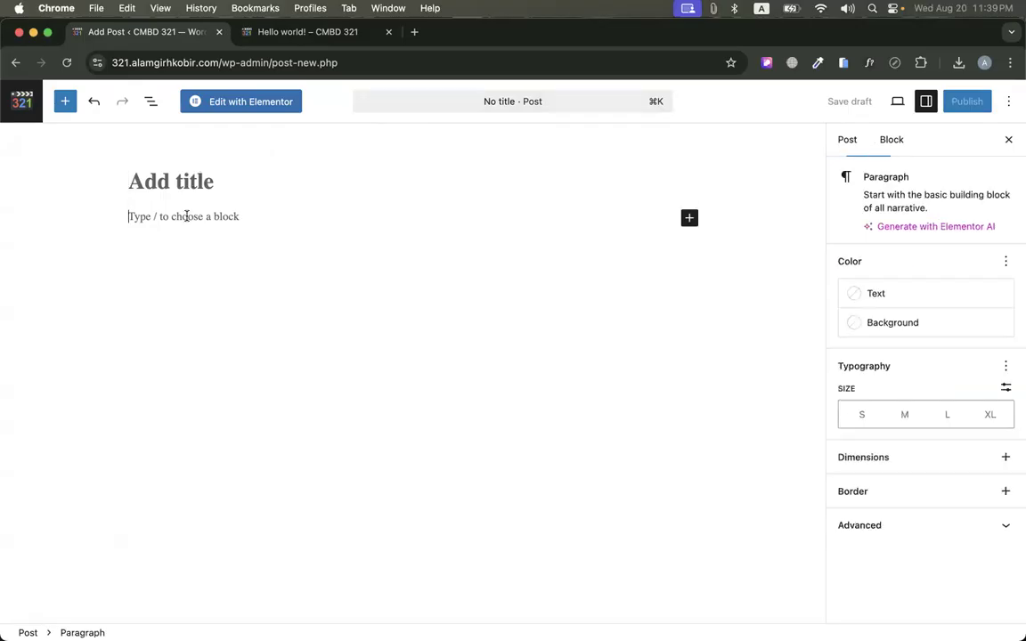
Review the new post's title field, content block and post-level settings, and compare them with the published "Hello world!" post
{"action": "left_click", "coordinate": [176, 177]}
{"action": "left_click", "coordinate": [192, 218]}
{"action": "left_click", "coordinate": [845, 140]}
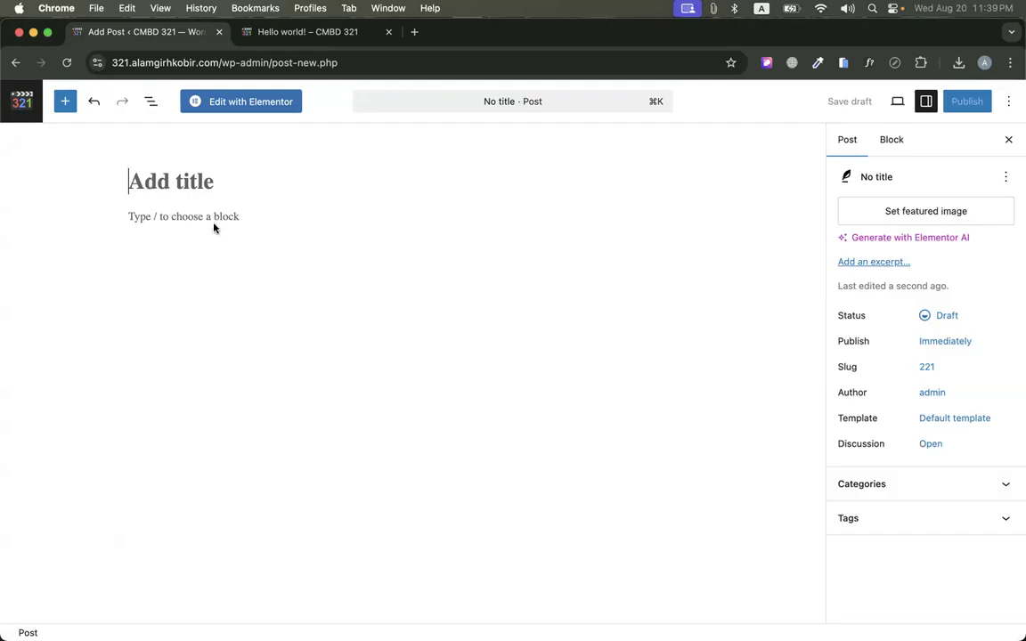
{"action": "left_click", "coordinate": [267, 31]}
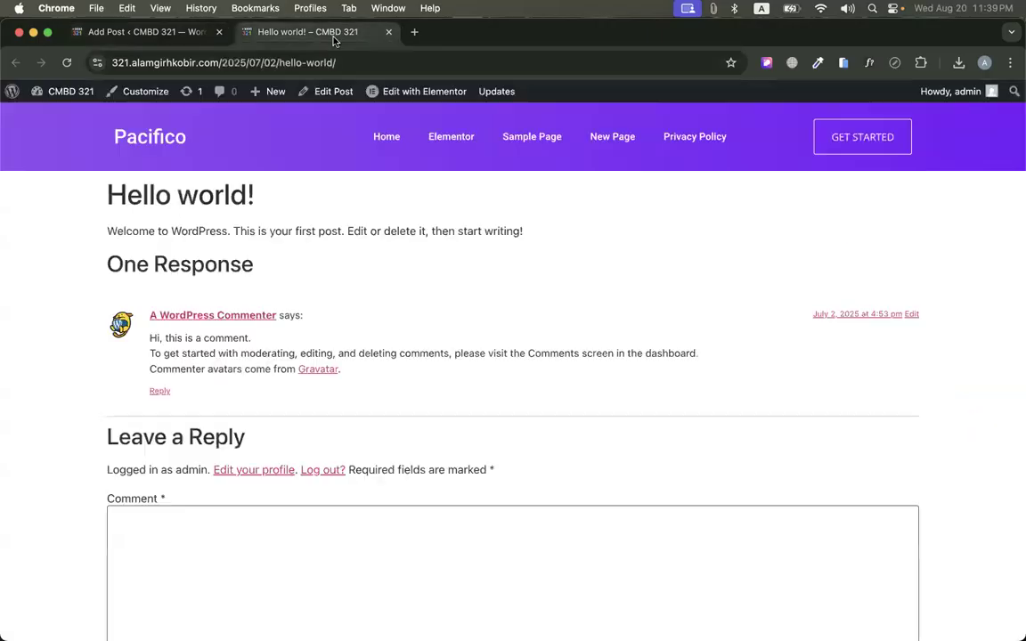
Search Google in a new tab for "wordpress website demo posts" and scan the results for sample content
{"action": "left_click", "coordinate": [414, 32]}
{"action": "type", "text": "wordpress web"}
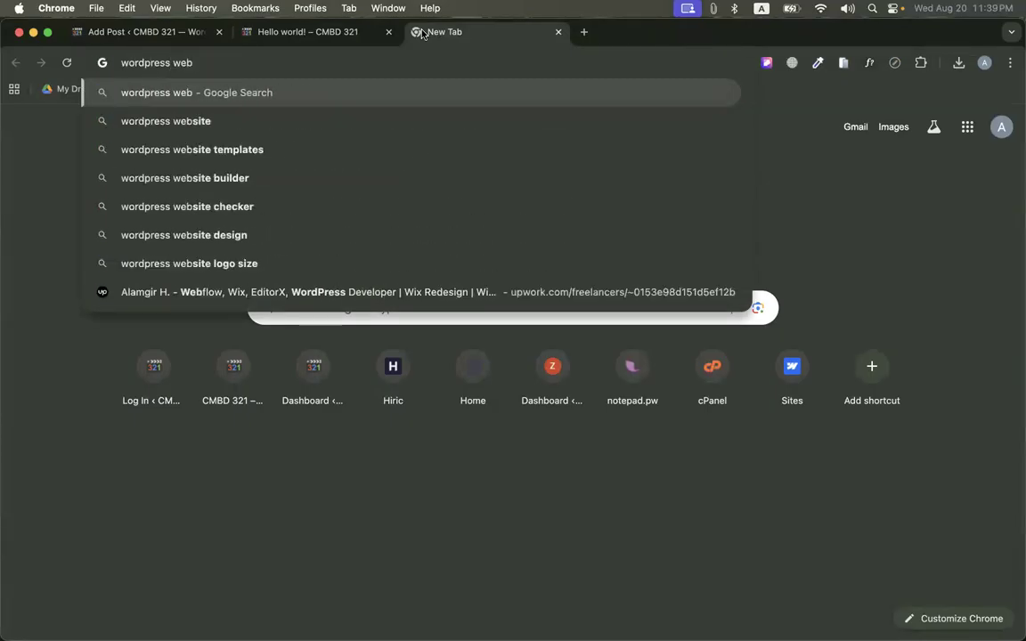
{"action": "type", "text": "site demo"}
{"action": "type", "text": "posts"}
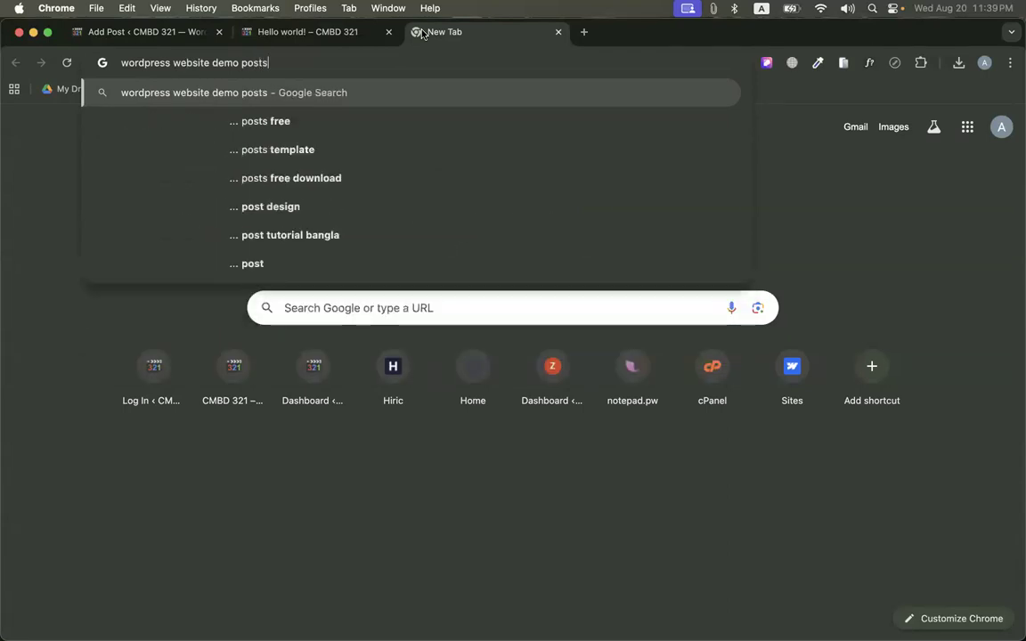
{"action": "key", "text": "Return"}
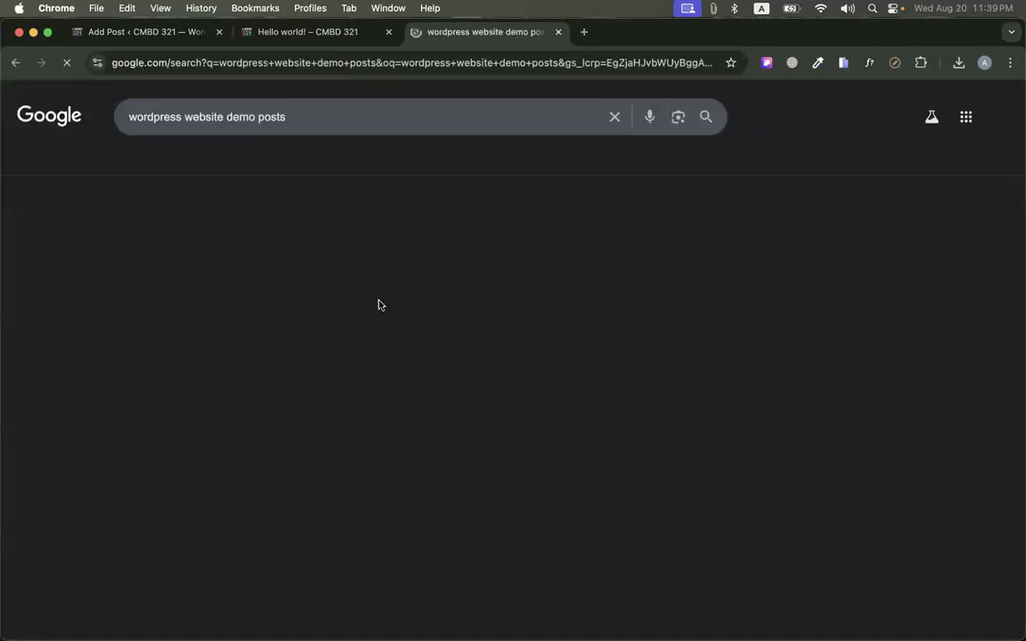
{"action": "scroll", "coordinate": [247, 259], "scroll_direction": "down", "scroll_amount": 5}
{"action": "scroll", "coordinate": [248, 259], "scroll_direction": "down", "scroll_amount": 3}
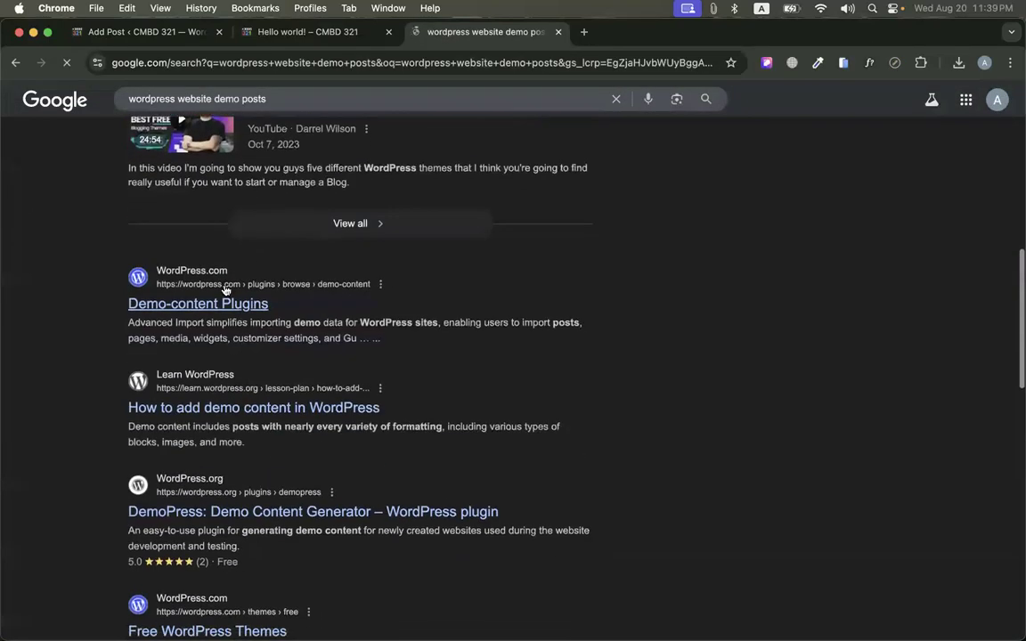
Open the WordPress.com "Demo-content Plugins" result and look through the listed plugins
{"action": "left_click", "coordinate": [134, 301]}
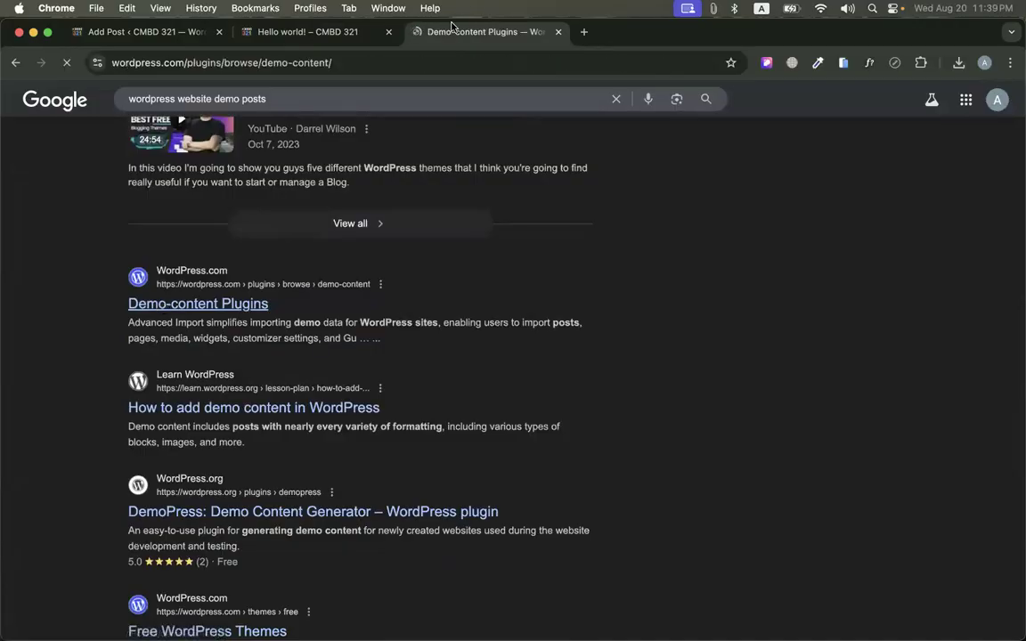
{"action": "scroll", "coordinate": [446, 353], "scroll_direction": "down", "scroll_amount": 3}
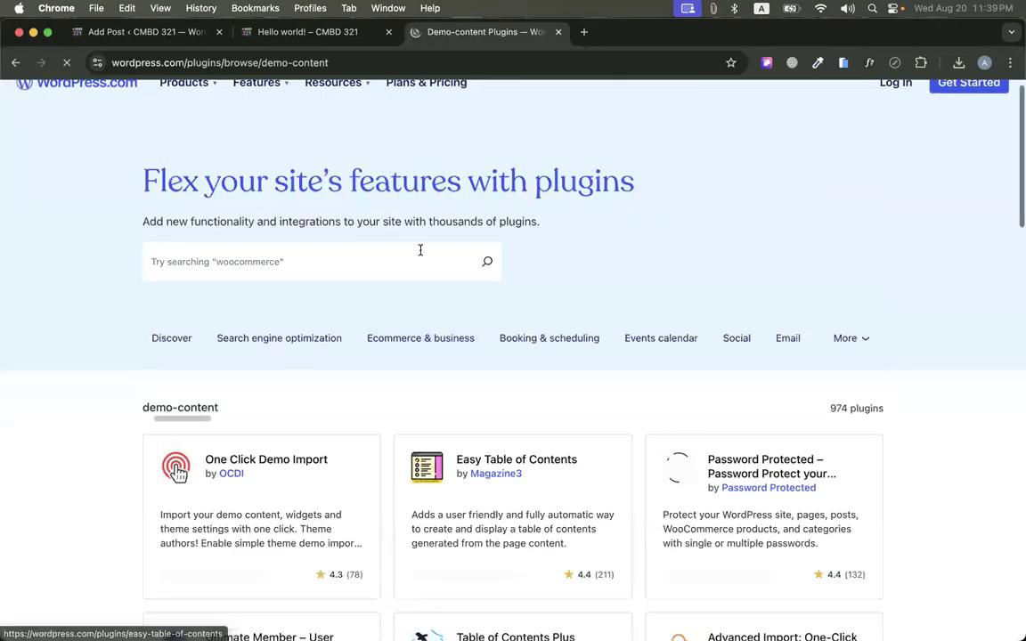
{"action": "scroll", "coordinate": [419, 252], "scroll_direction": "down", "scroll_amount": 5}
{"action": "scroll", "coordinate": [321, 261], "scroll_direction": "up", "scroll_amount": 2}
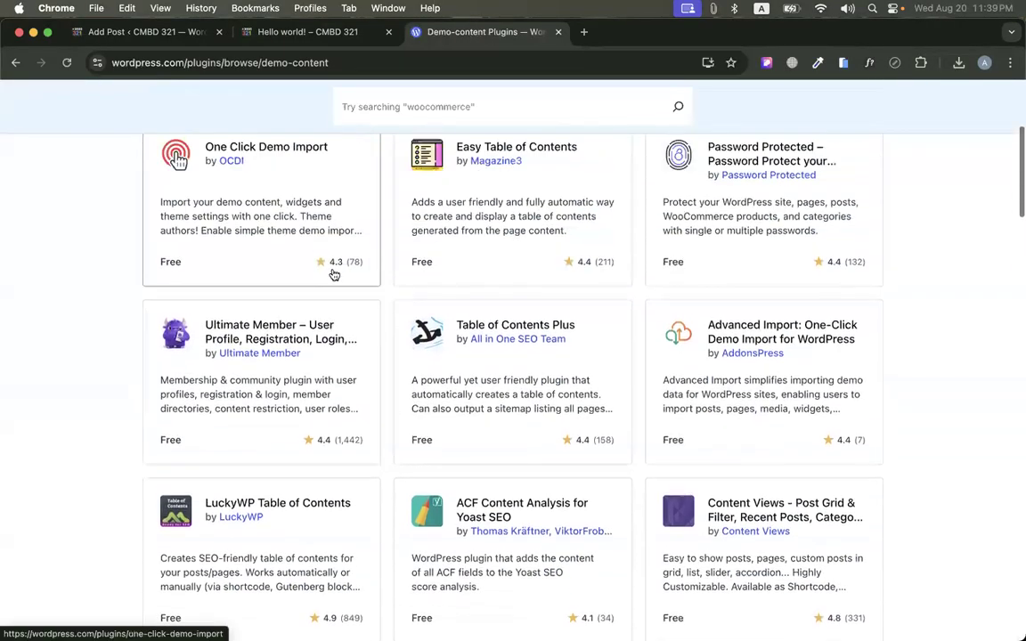
{"action": "scroll", "coordinate": [240, 400], "scroll_direction": "up", "scroll_amount": 2}
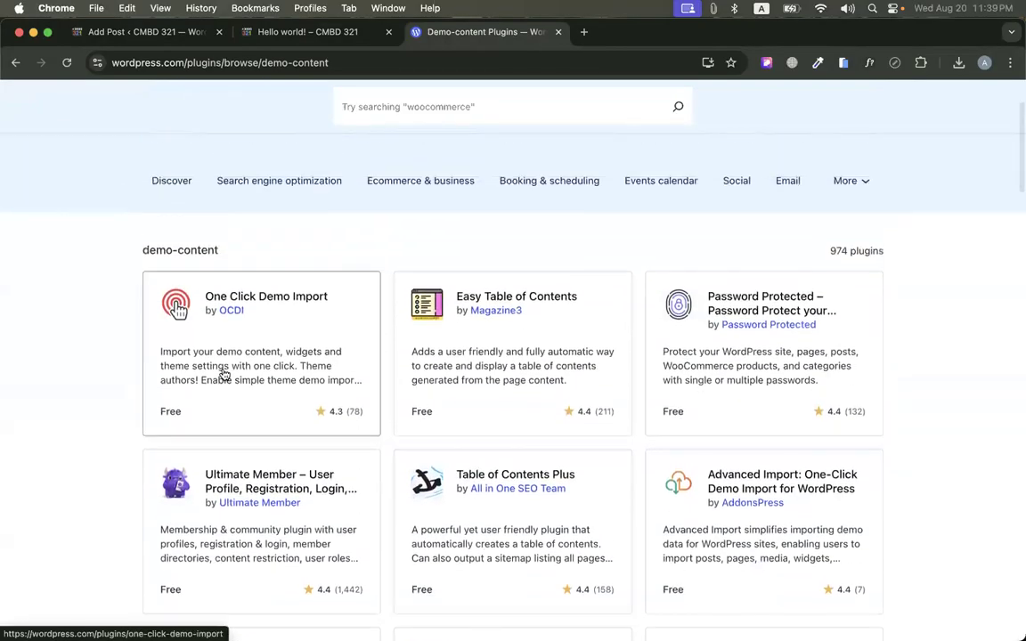
{"action": "scroll", "coordinate": [264, 356], "scroll_direction": "down", "scroll_amount": 5}
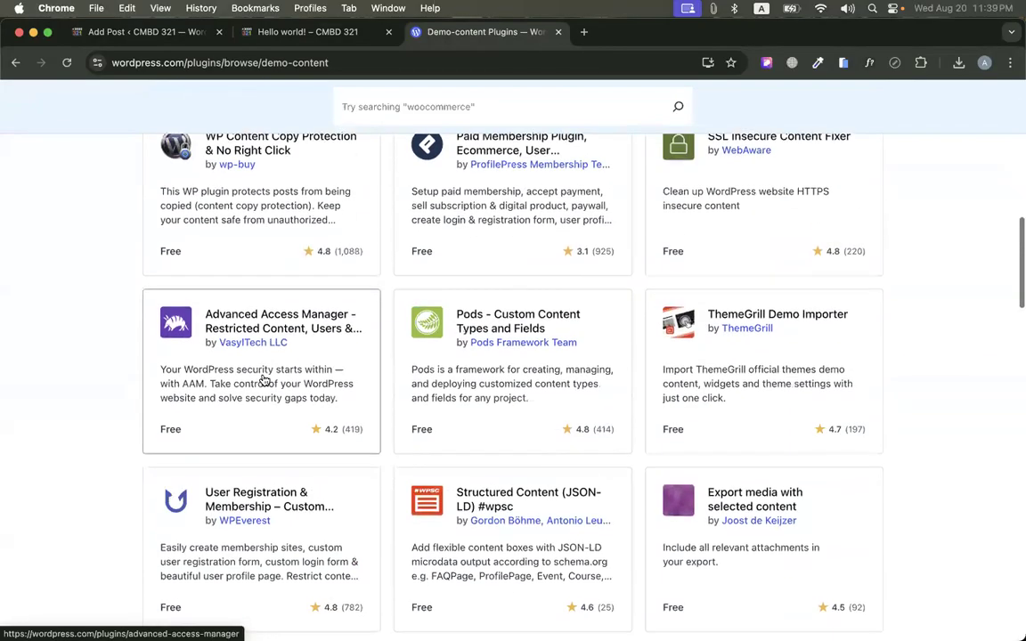
{"action": "scroll", "coordinate": [265, 371], "scroll_direction": "up", "scroll_amount": 10}
Return to the search results and look through the remaining WordPress theme and template listings
{"action": "left_click", "coordinate": [16, 62]}
{"action": "scroll", "coordinate": [99, 336], "scroll_direction": "down", "scroll_amount": 3}
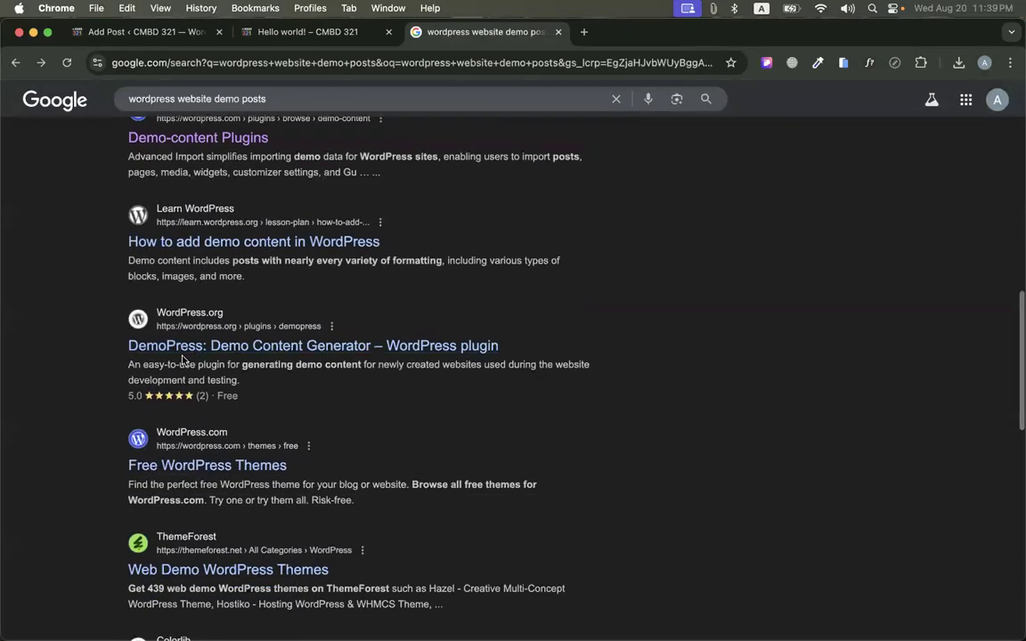
{"action": "scroll", "coordinate": [187, 320], "scroll_direction": "down", "scroll_amount": 5}
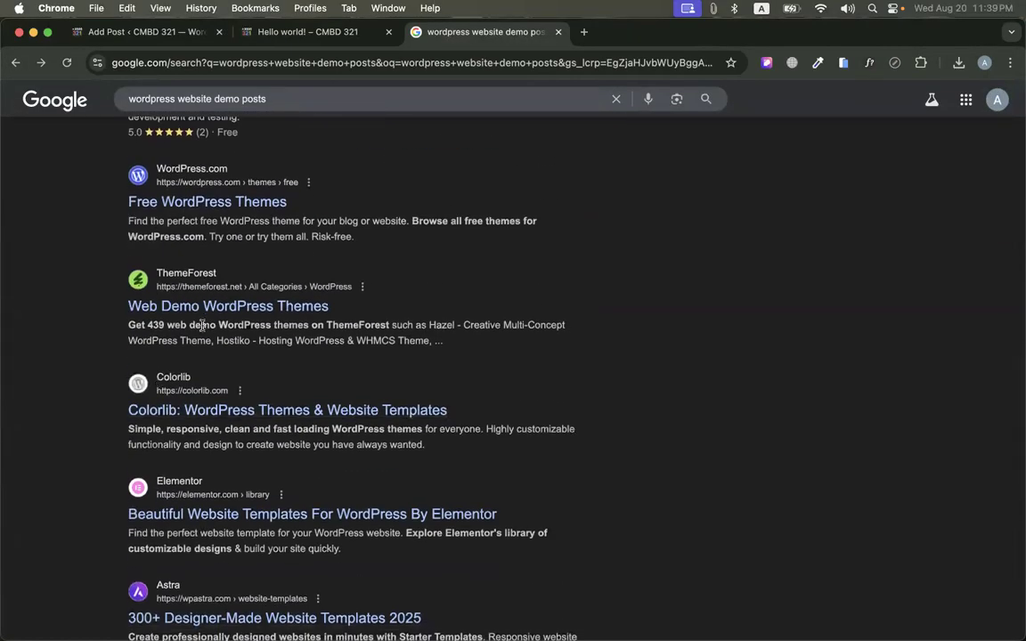
{"action": "scroll", "coordinate": [210, 318], "scroll_direction": "down", "scroll_amount": 2}
{"action": "scroll", "coordinate": [210, 318], "scroll_direction": "down", "scroll_amount": 3}
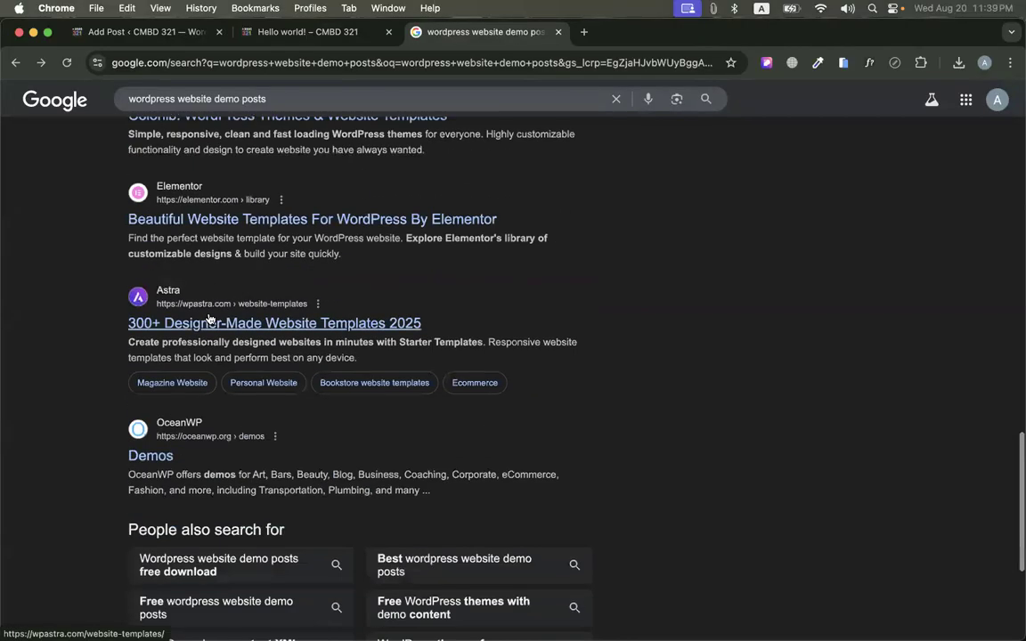
Search Google for "newspager website theme themeforest" to find a news site demo
{"action": "left_click", "coordinate": [201, 62]}
{"action": "type", "text": "new"}
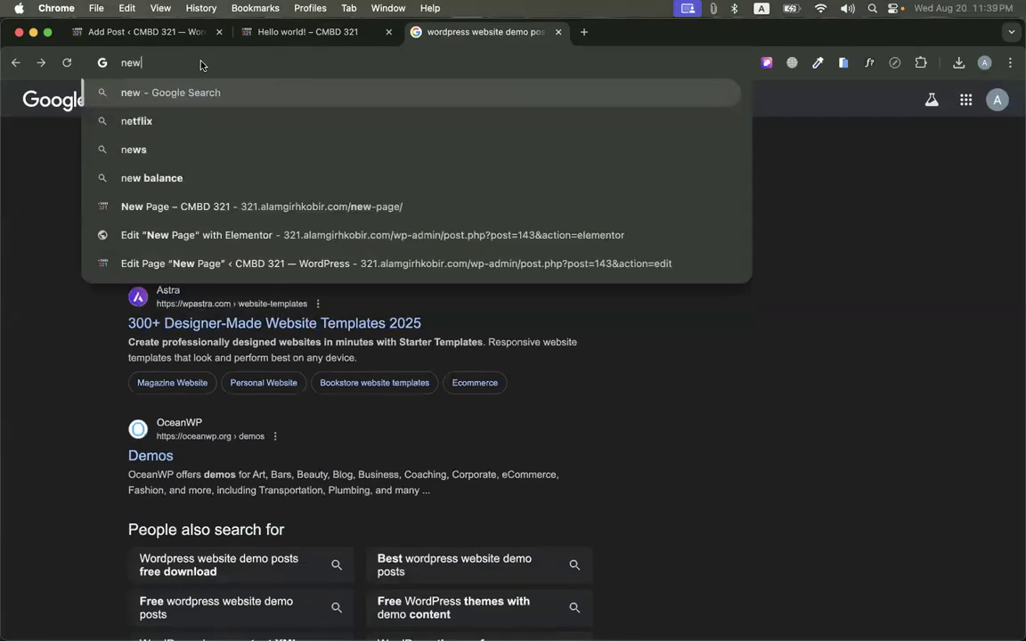
{"action": "type", "text": "spager "}
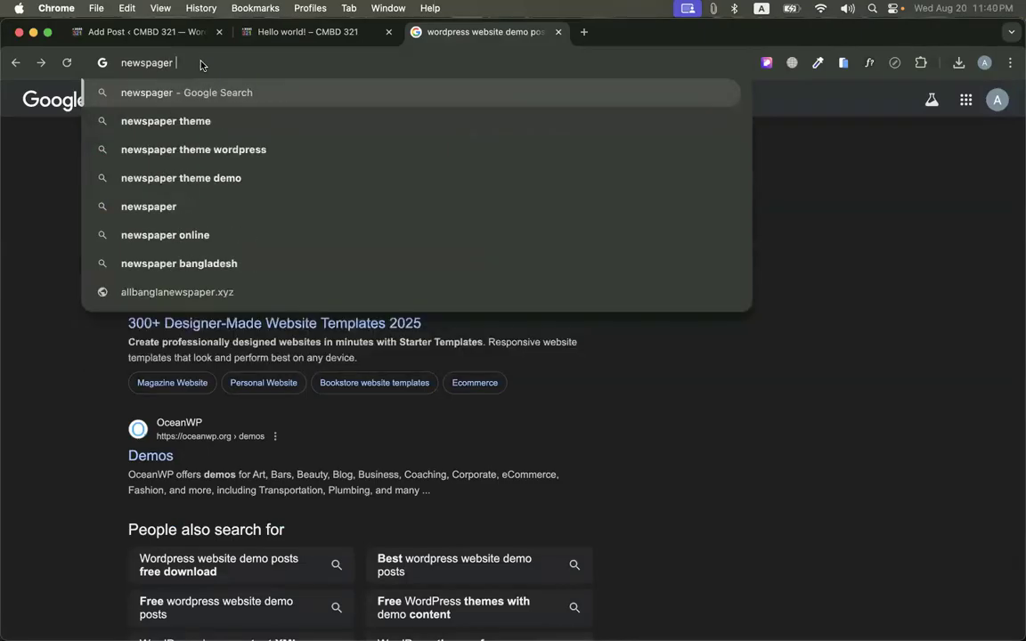
{"action": "type", "text": "website them"}
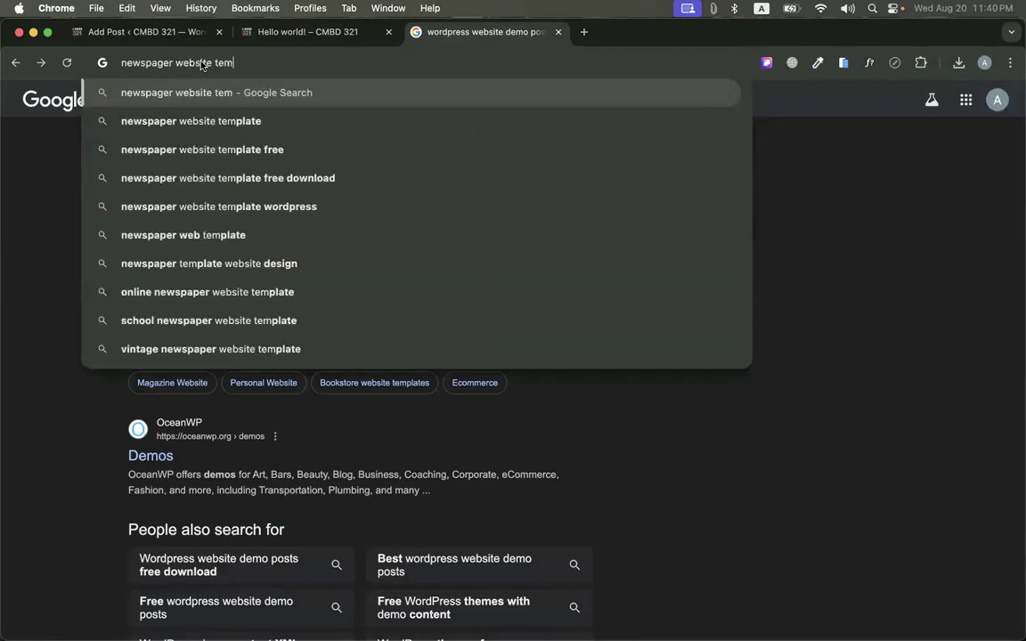
{"action": "key", "text": "BackSpace"}
{"action": "key", "text": "BackSpace"}
{"action": "type", "text": "heme "}
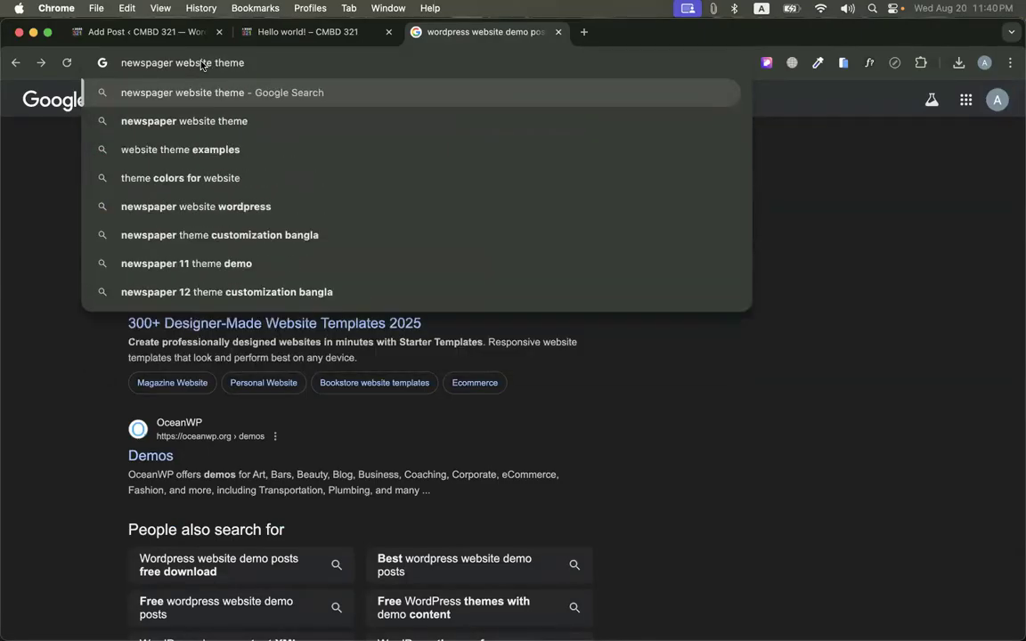
{"action": "type", "text": "themefo"}
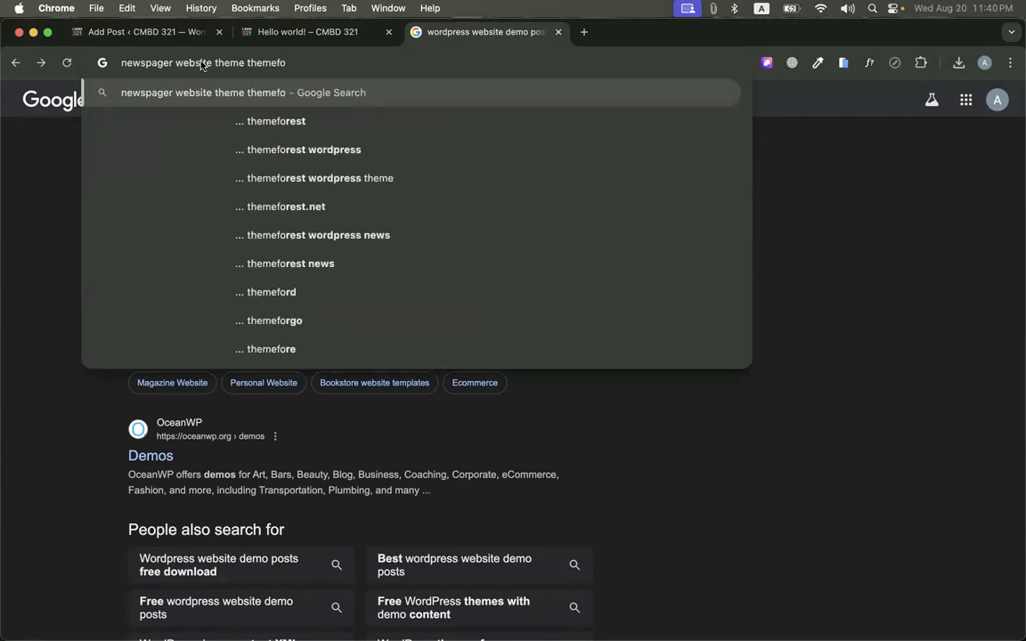
{"action": "key", "text": "Down"}
{"action": "key", "text": "Return"}
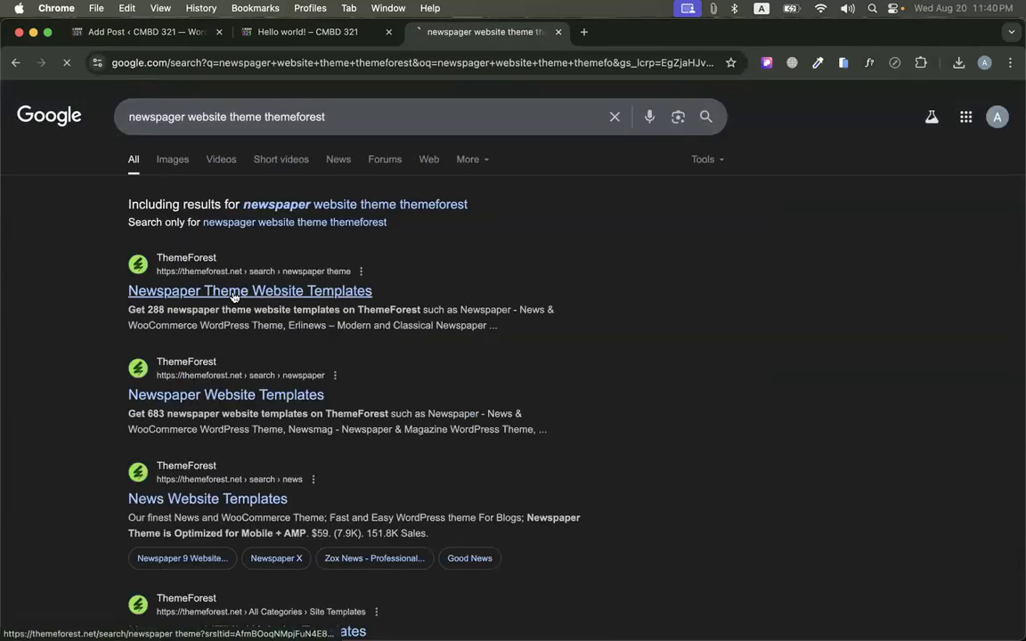
Launch the live preview of the Newspaper - News & WooCommerce WordPress Theme from ThemeForest and close its item page
{"action": "left_click", "coordinate": [231, 293]}
{"action": "scroll", "coordinate": [399, 305], "scroll_direction": "down", "scroll_amount": 4}
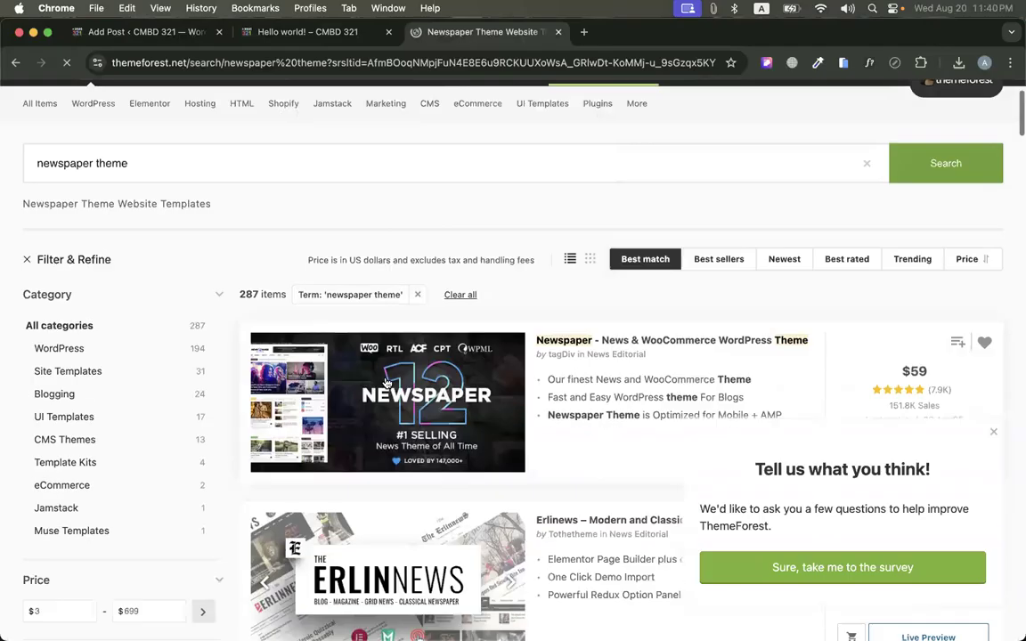
{"action": "left_click", "coordinate": [579, 264]}
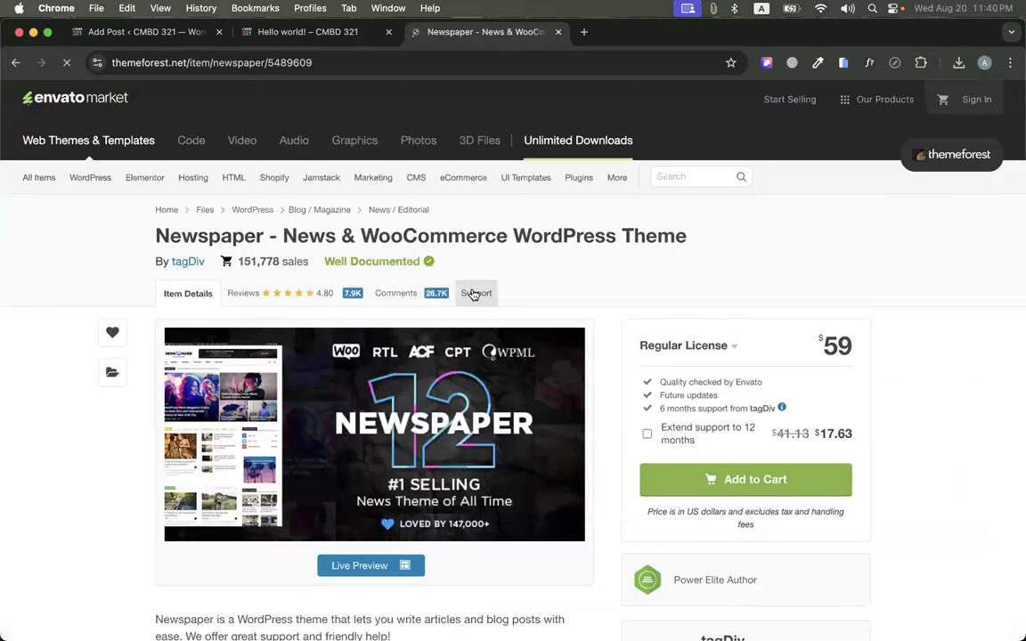
{"action": "scroll", "coordinate": [374, 400], "scroll_direction": "down", "scroll_amount": 5}
{"action": "left_click", "coordinate": [376, 344]}
{"action": "left_click", "coordinate": [552, 37]}
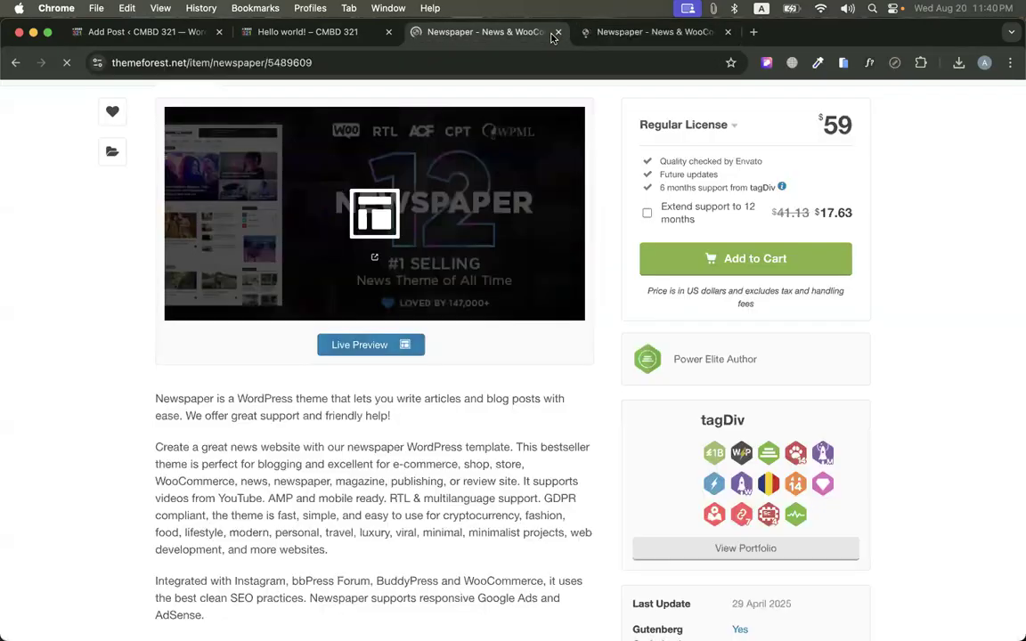
{"action": "left_click", "coordinate": [557, 32]}
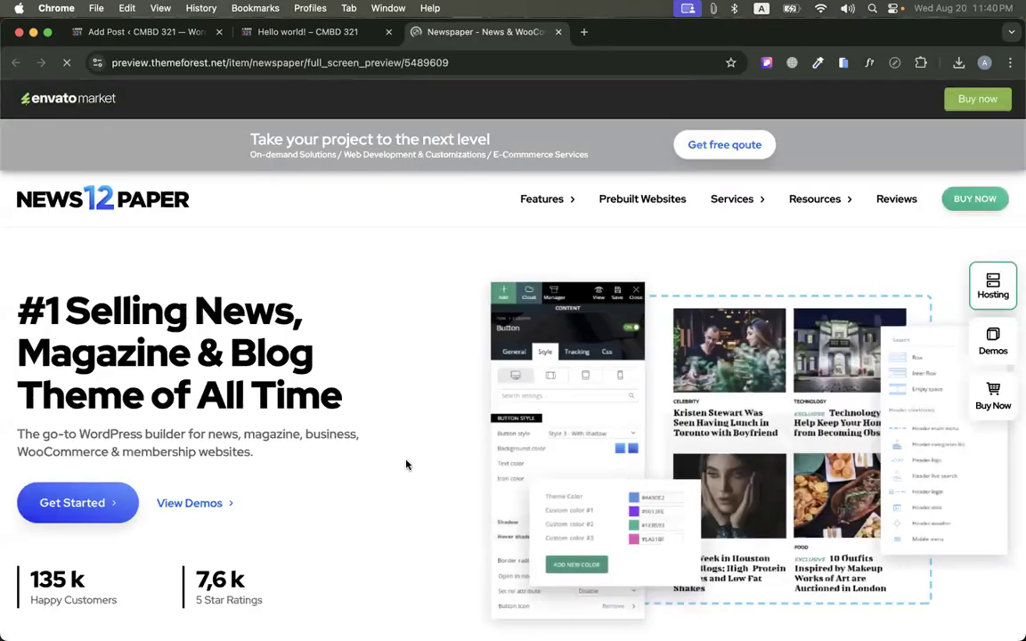
Open the Free News demo from the Newspaper theme's prebuilt websites and go to its article listings
{"action": "scroll", "coordinate": [482, 454], "scroll_direction": "down", "scroll_amount": 15}
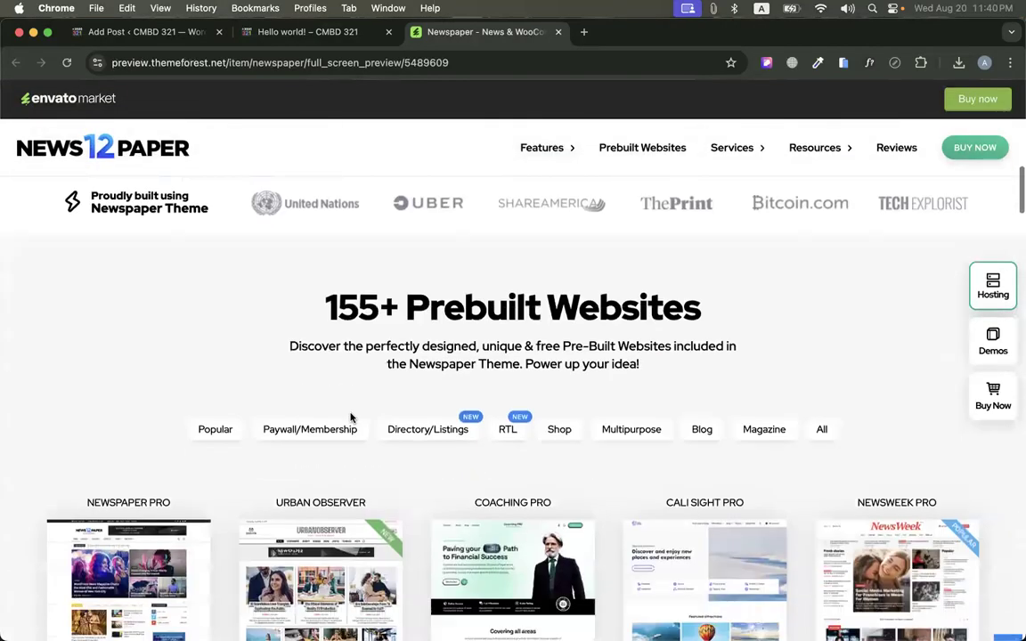
{"action": "scroll", "coordinate": [350, 417], "scroll_direction": "up", "scroll_amount": 3}
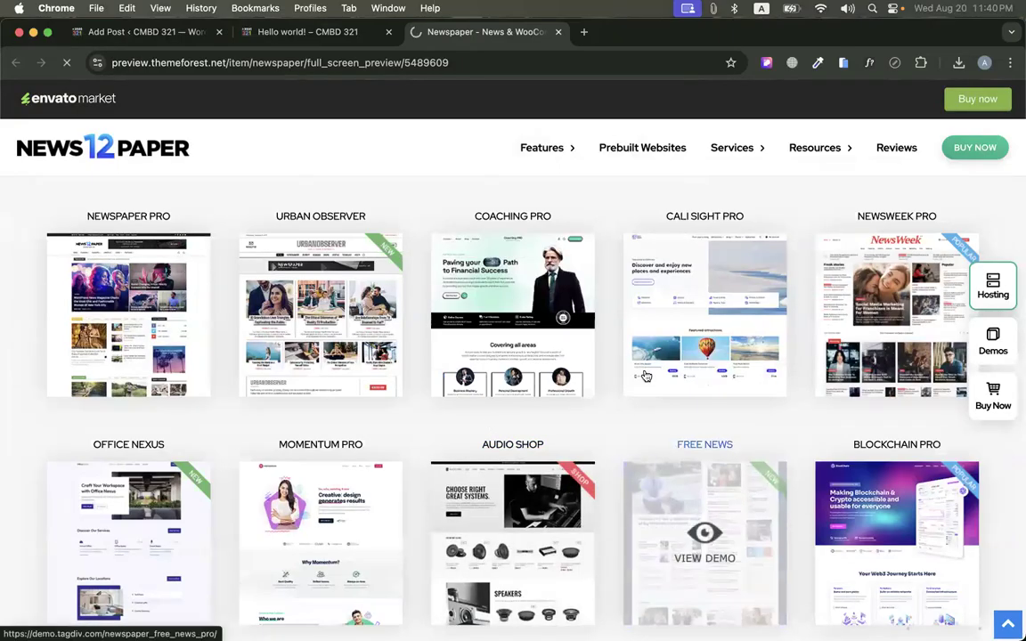
{"action": "left_click", "coordinate": [704, 520]}
{"action": "scroll", "coordinate": [427, 245], "scroll_direction": "down", "scroll_amount": 2}
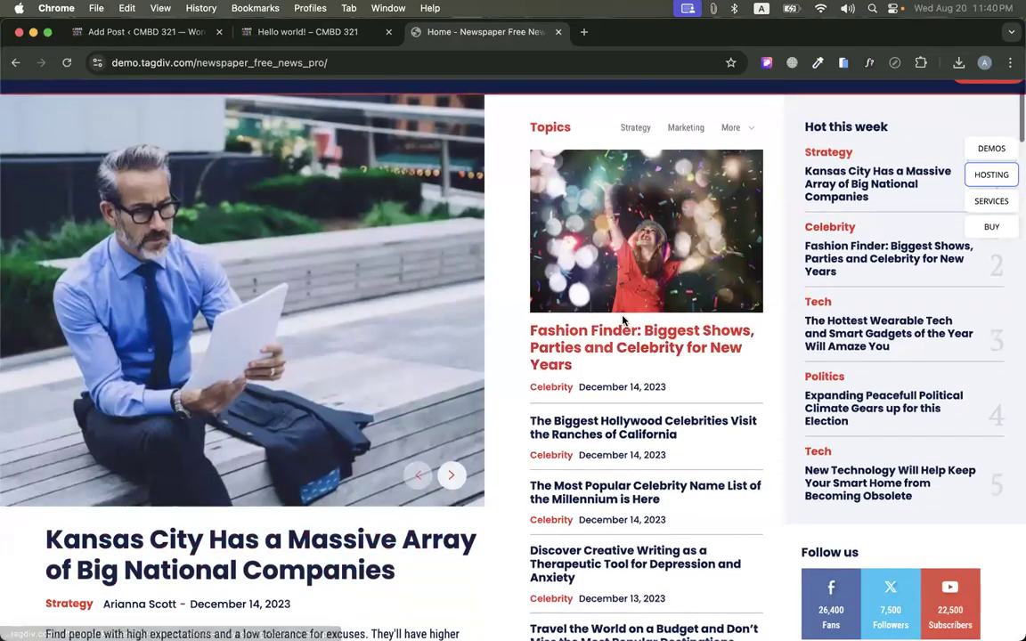
Open the first six Topics articles, from Fashion Finder to The Benefits of Outdoor Activities, in separate tabs and close the demo's home page
{"action": "left_click", "coordinate": [610, 392], "text": "super"}
{"action": "left_click", "coordinate": [587, 428], "text": "super"}
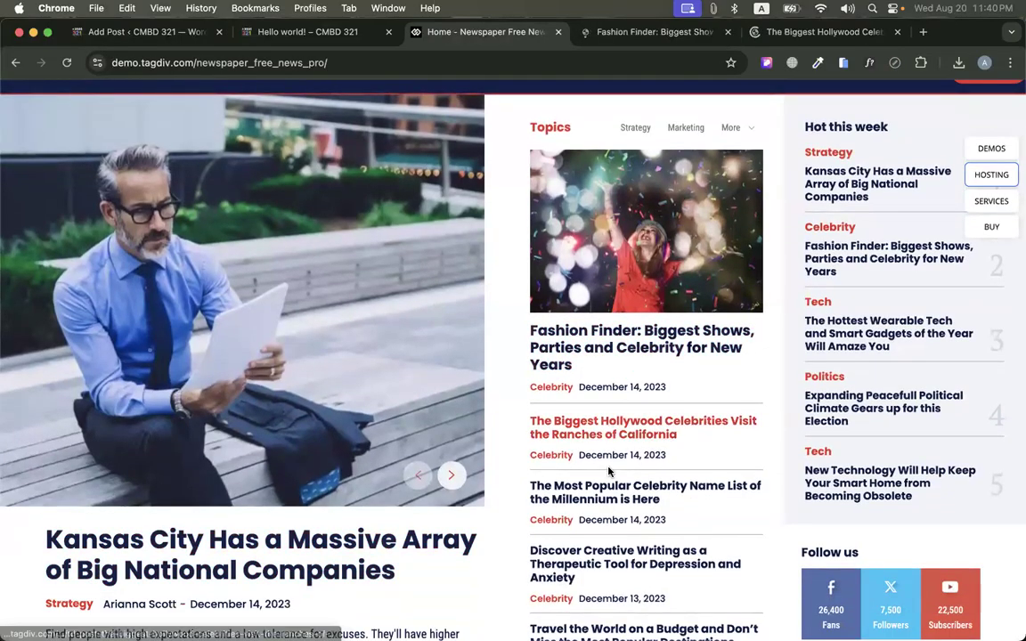
{"action": "left_click", "coordinate": [638, 565], "text": "super"}
{"action": "scroll", "coordinate": [623, 543], "scroll_direction": "down", "scroll_amount": 4}
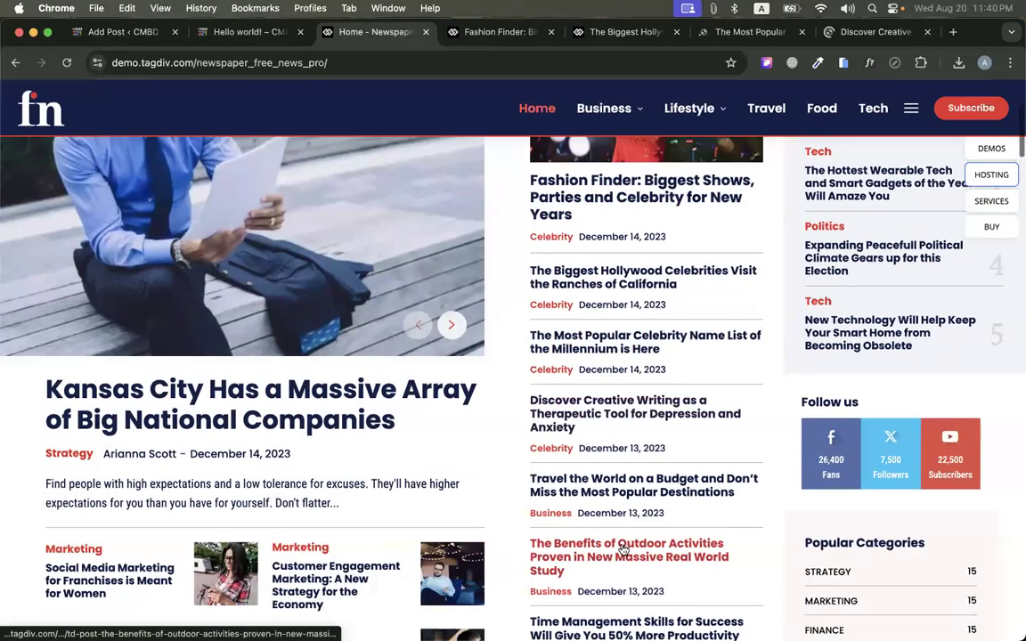
{"action": "left_click", "coordinate": [590, 489], "text": "super"}
{"action": "scroll", "coordinate": [594, 493], "scroll_direction": "down", "scroll_amount": 2}
{"action": "left_click", "coordinate": [552, 419], "text": "super"}
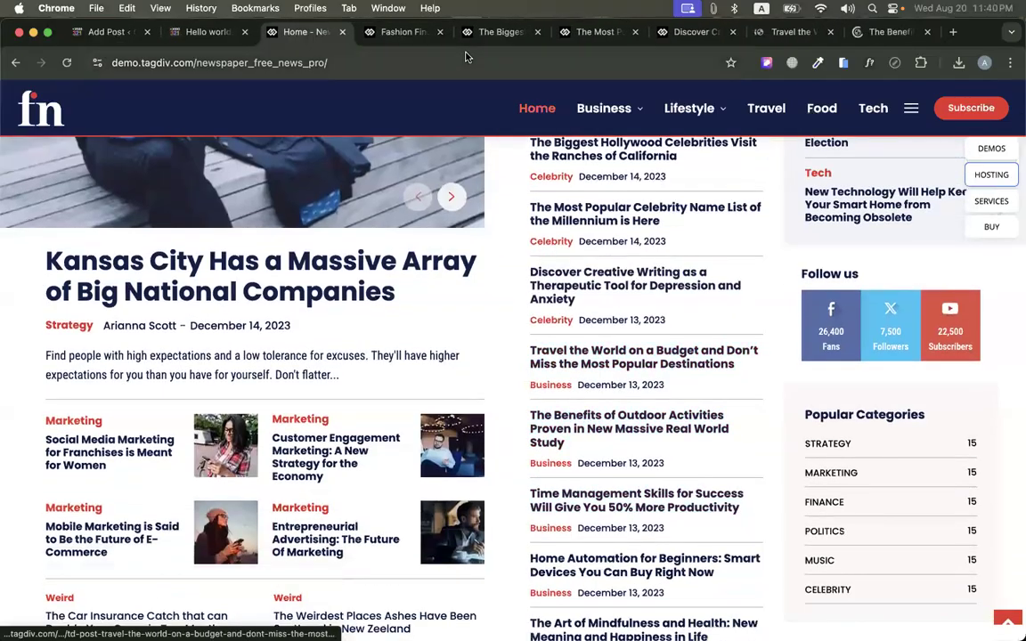
{"action": "left_click", "coordinate": [384, 31]}
{"action": "left_click", "coordinate": [337, 31]}
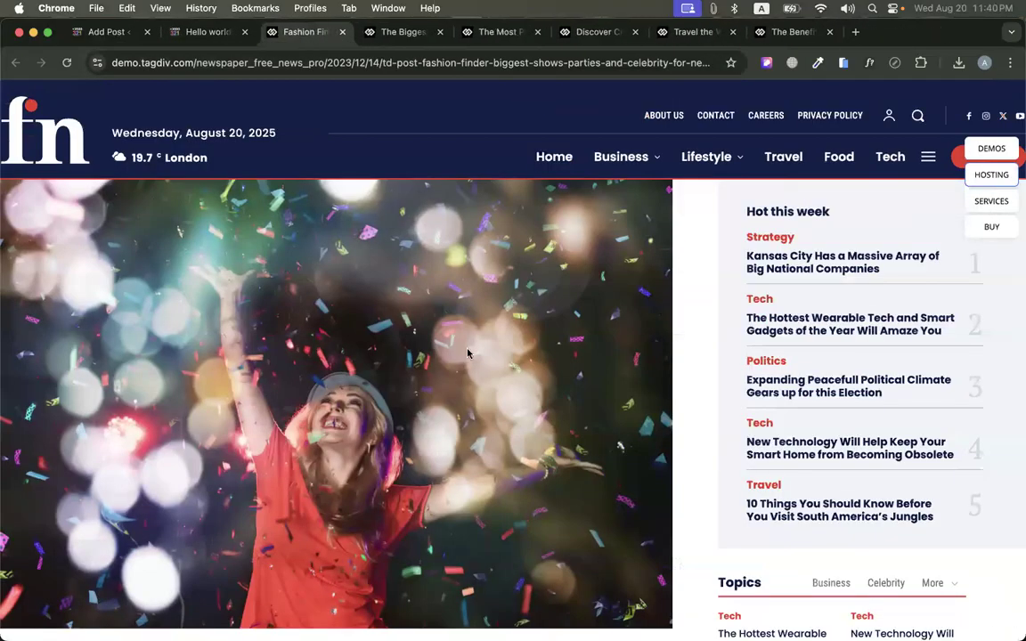
Copy the headline "Fashion Finder: Biggest Shows, Parties and Celebrity for New Years" into the new WordPress post's title
{"action": "scroll", "coordinate": [468, 353], "scroll_direction": "down", "scroll_amount": 3}
{"action": "triple_click", "coordinate": [322, 445]}
{"action": "key", "text": "super+c"}
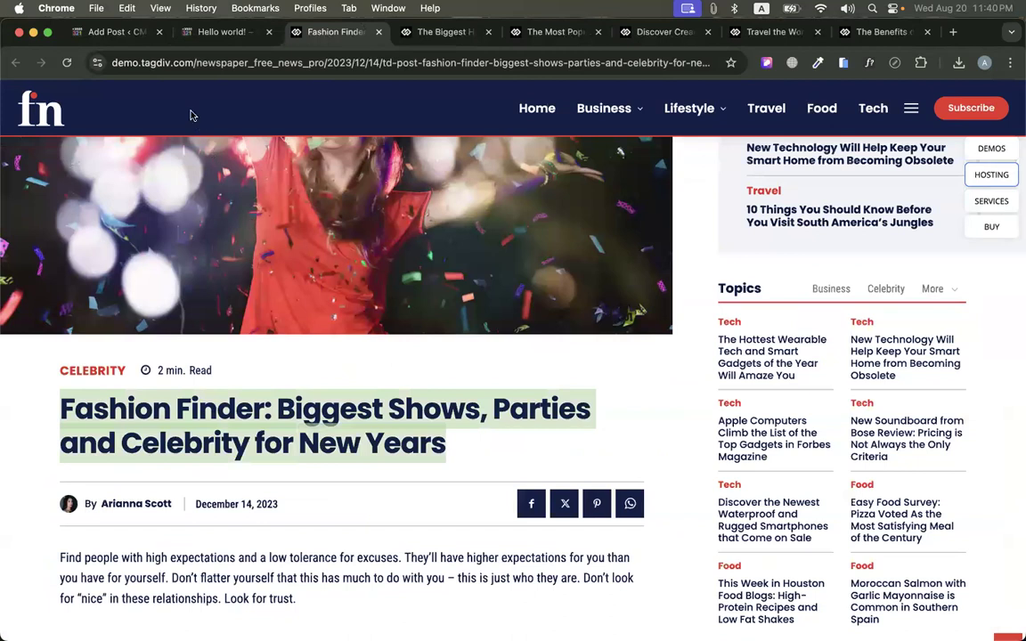
{"action": "left_click", "coordinate": [111, 31]}
{"action": "left_click", "coordinate": [182, 158]}
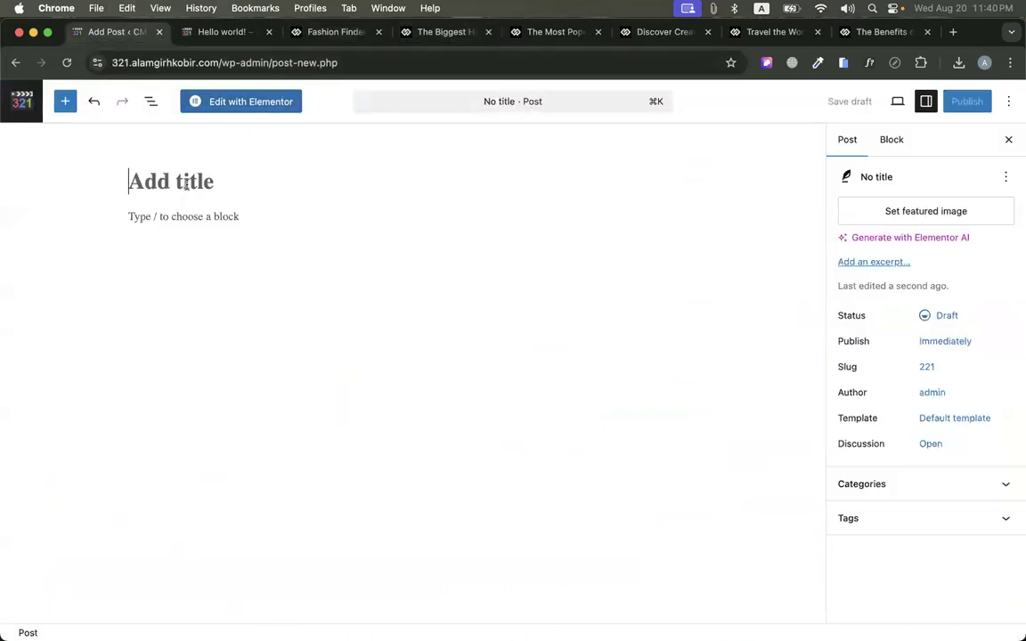
{"action": "key", "text": "super+v"}
Copy the Fashion Finder article's text and images, from its opening paragraph through the Badger Beard Balm paragraph, into the post body
{"action": "left_click", "coordinate": [435, 32]}
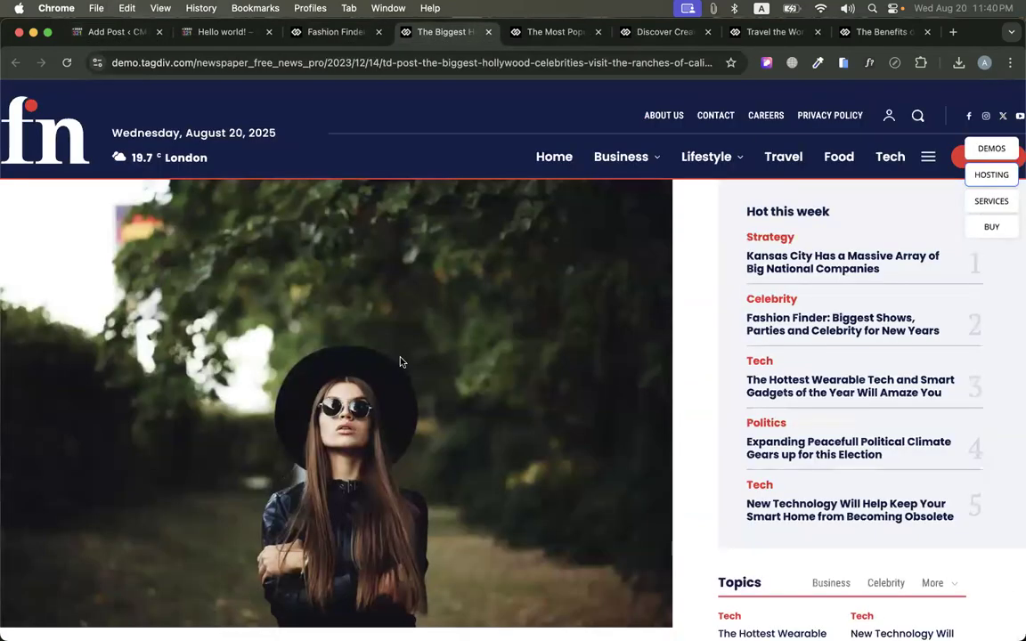
{"action": "left_click", "coordinate": [325, 32]}
{"action": "left_click_drag", "start_coordinate": [53, 301], "coordinate": [599, 539]}
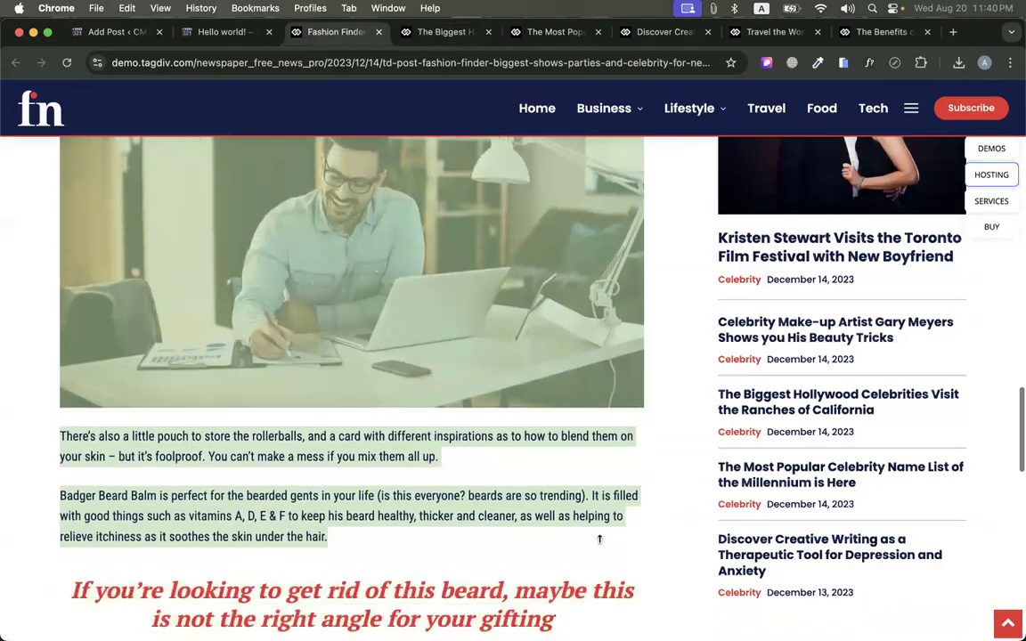
{"action": "key", "text": "super+c"}
{"action": "left_click", "coordinate": [114, 31]}
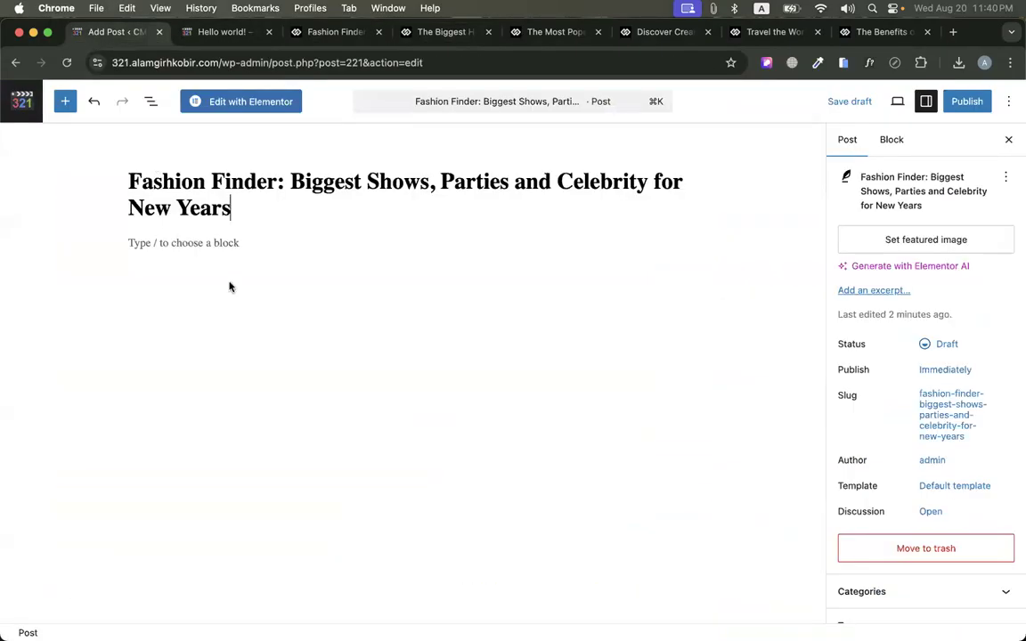
{"action": "left_click", "coordinate": [173, 240]}
{"action": "key", "text": "super+v"}
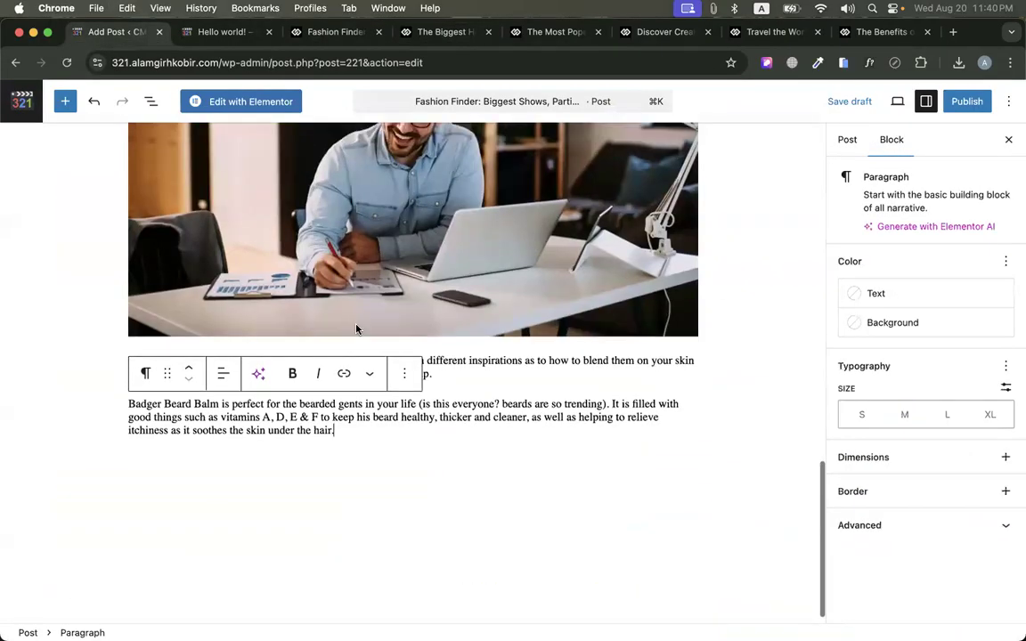
{"action": "scroll", "coordinate": [523, 434], "scroll_direction": "up", "scroll_amount": 15}
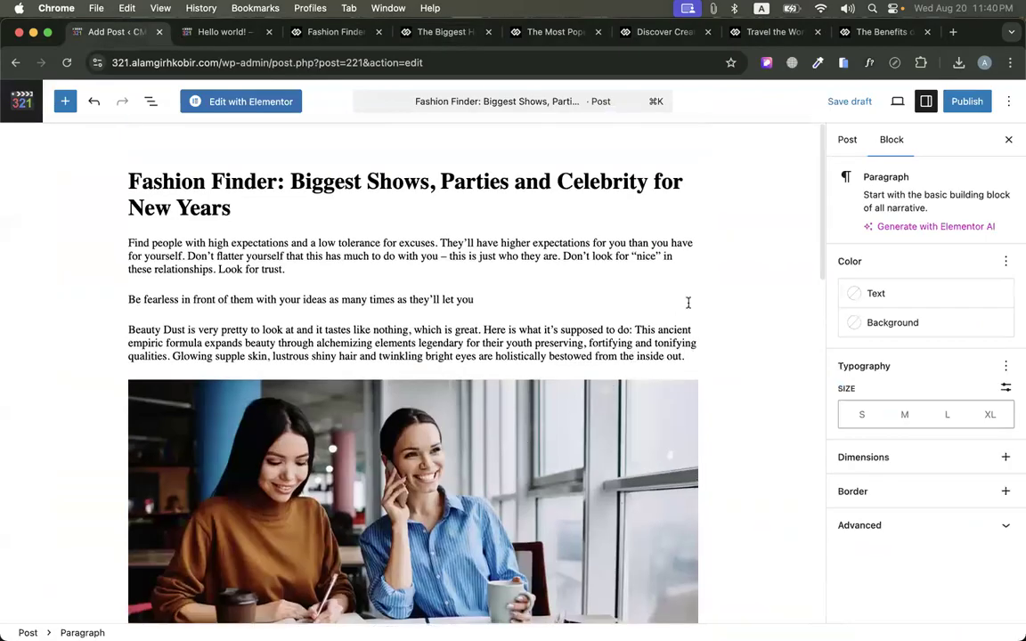
Review the source article's closing text and tags alongside the pasted post and its post settings
{"action": "left_click", "coordinate": [334, 31]}
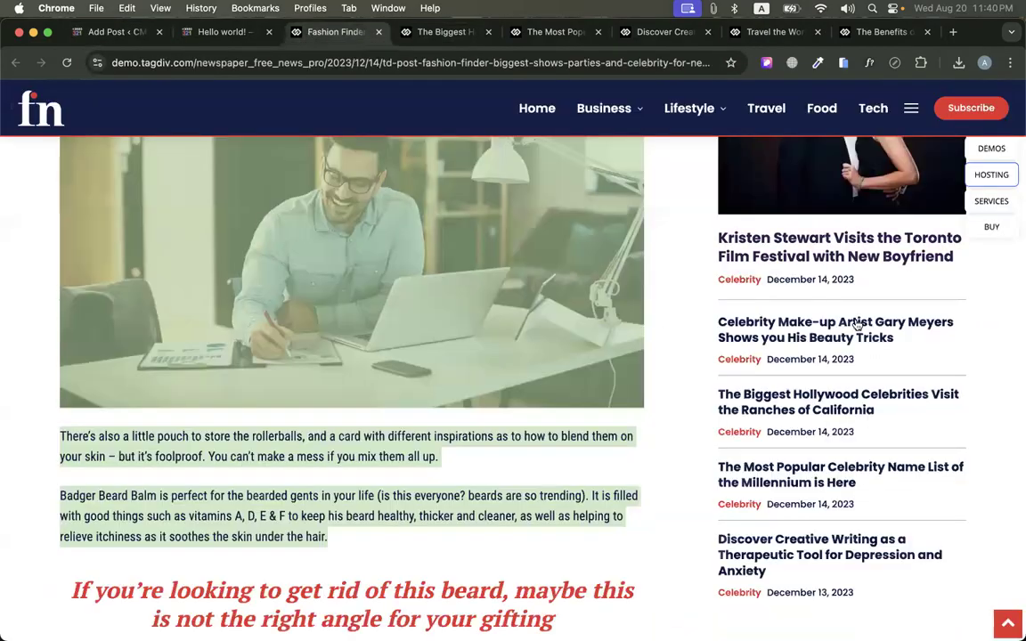
{"action": "left_click", "coordinate": [525, 318]}
{"action": "left_click", "coordinate": [142, 33]}
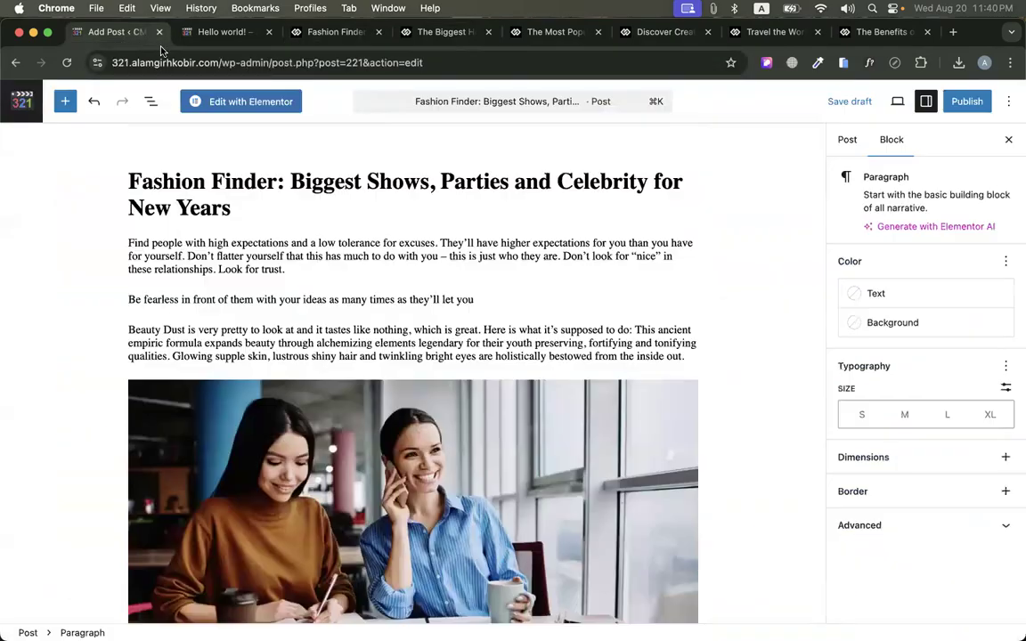
{"action": "left_click", "coordinate": [843, 139]}
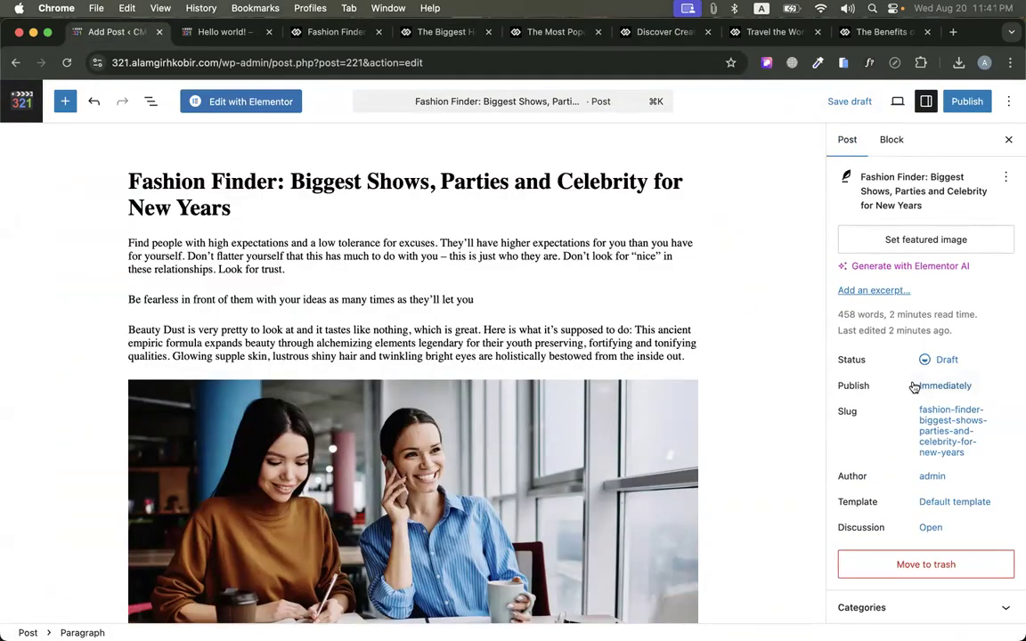
{"action": "left_click", "coordinate": [334, 32]}
{"action": "scroll", "coordinate": [513, 357], "scroll_direction": "down", "scroll_amount": 5}
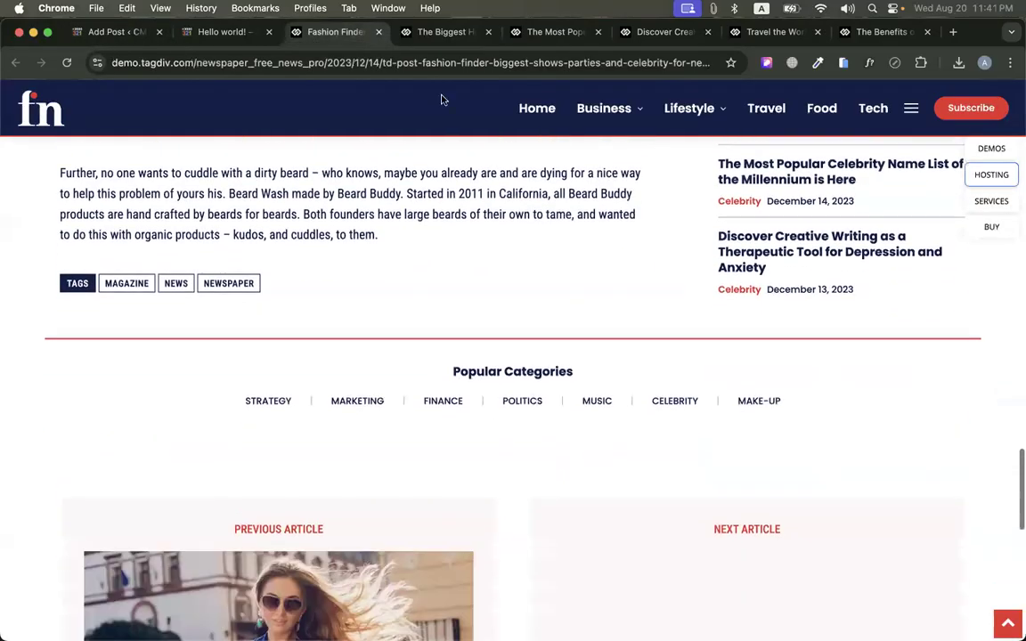
{"action": "left_click", "coordinate": [225, 34]}
{"action": "left_click", "coordinate": [329, 33]}
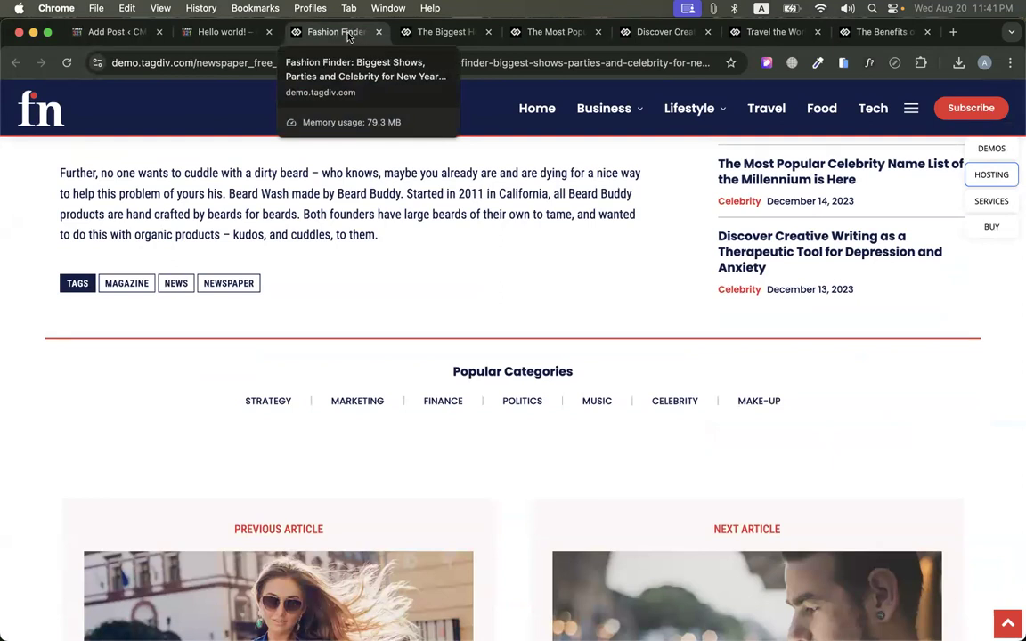
{"action": "left_click", "coordinate": [89, 35]}
{"action": "scroll", "coordinate": [572, 354], "scroll_direction": "down", "scroll_amount": 1}
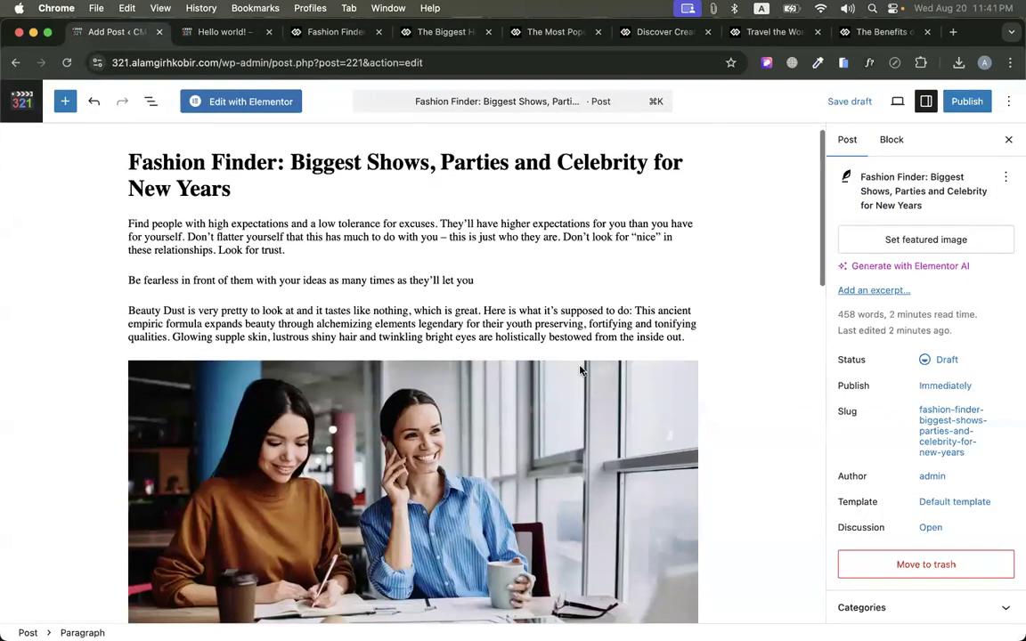
{"action": "scroll", "coordinate": [621, 358], "scroll_direction": "up", "scroll_amount": 1}
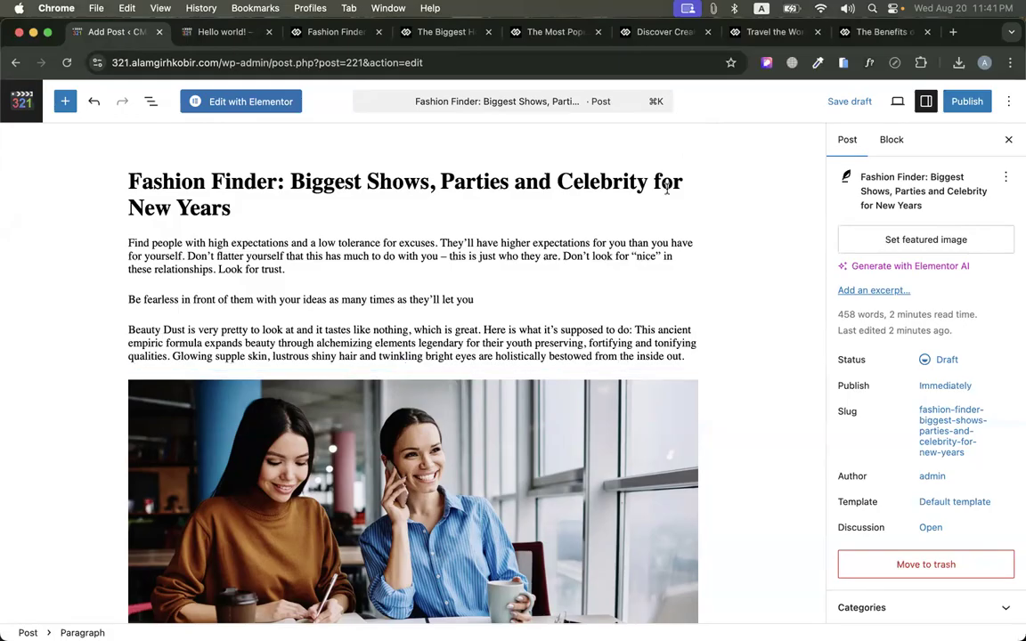
Save the Fashion Finder article's lead image to the Downloads folder as 27
{"action": "left_click", "coordinate": [334, 32]}
{"action": "scroll", "coordinate": [451, 236], "scroll_direction": "down", "scroll_amount": 1}
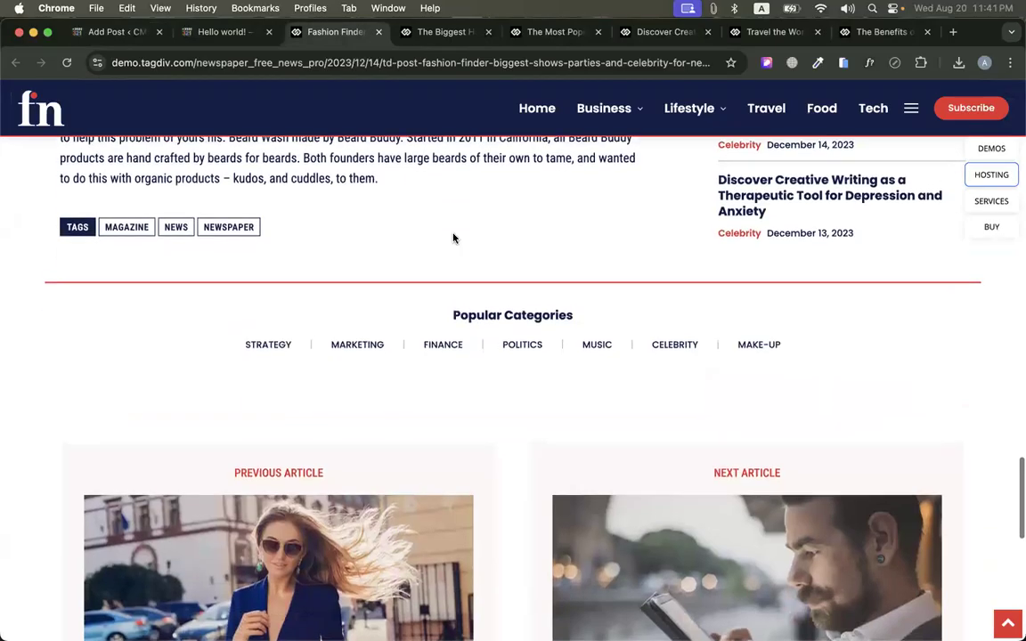
{"action": "scroll", "coordinate": [452, 237], "scroll_direction": "up", "scroll_amount": 5}
{"action": "scroll", "coordinate": [454, 237], "scroll_direction": "up", "scroll_amount": 8}
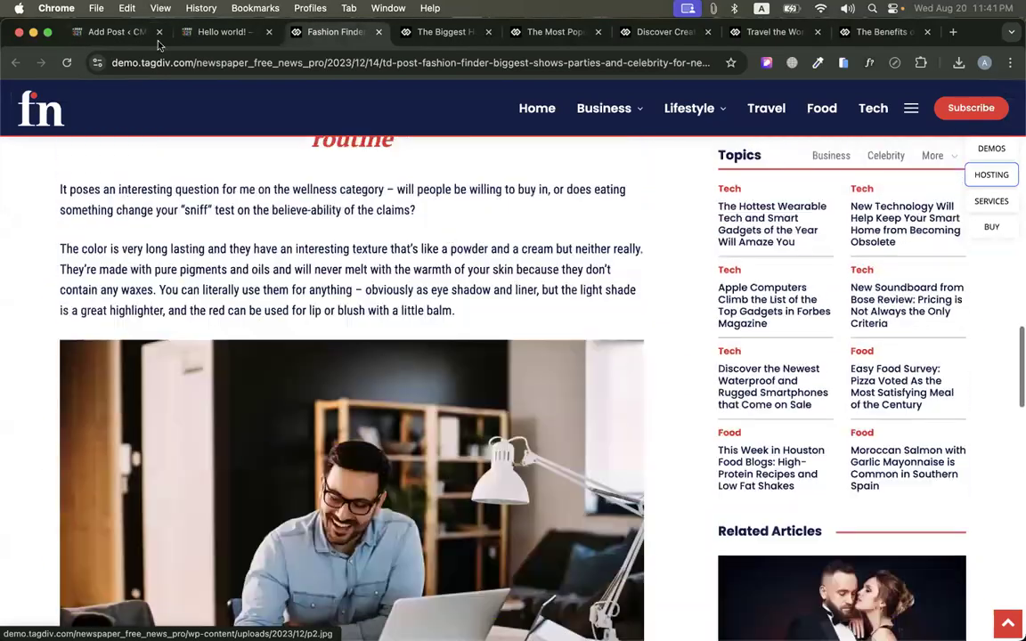
{"action": "scroll", "coordinate": [339, 385], "scroll_direction": "up", "scroll_amount": 15}
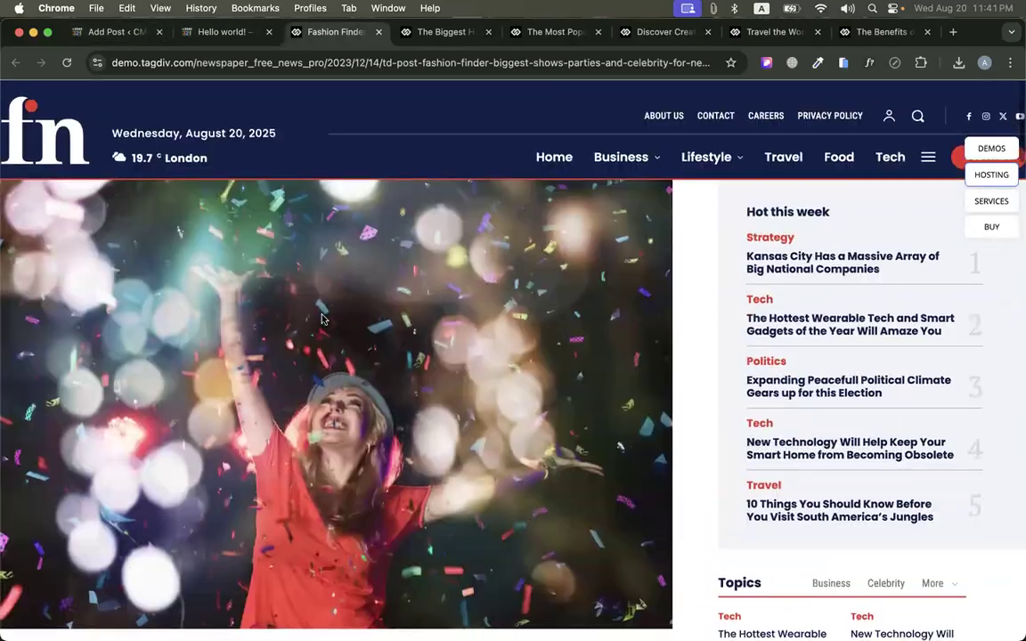
{"action": "right_click", "coordinate": [326, 317]}
{"action": "left_click", "coordinate": [347, 340]}
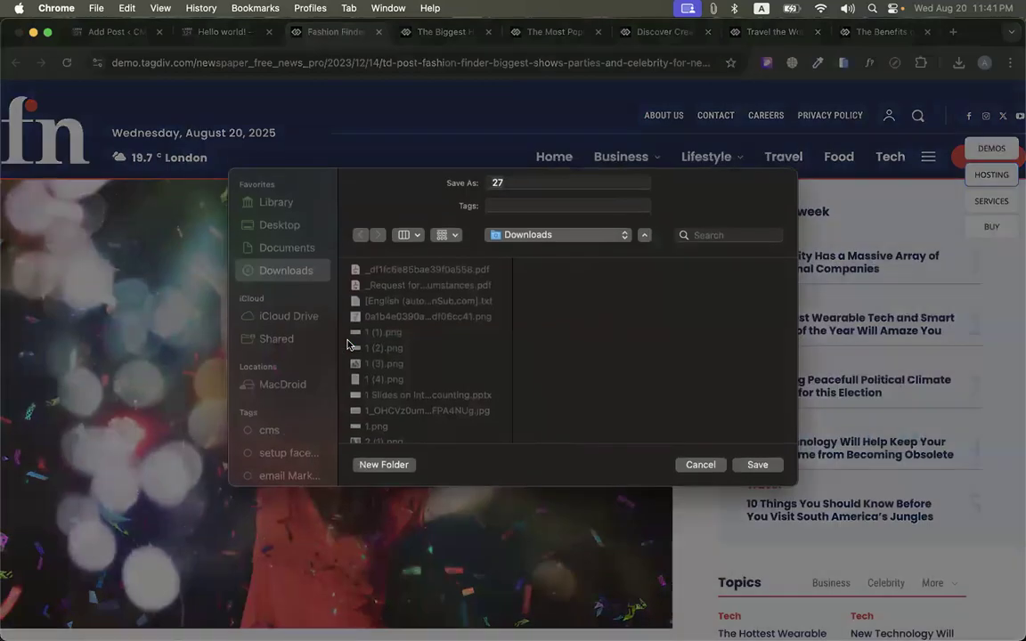
{"action": "key", "text": "Return"}
Upload the downloaded 27.jpg to the media library and set it as the post's featured image
{"action": "left_click", "coordinate": [116, 31]}
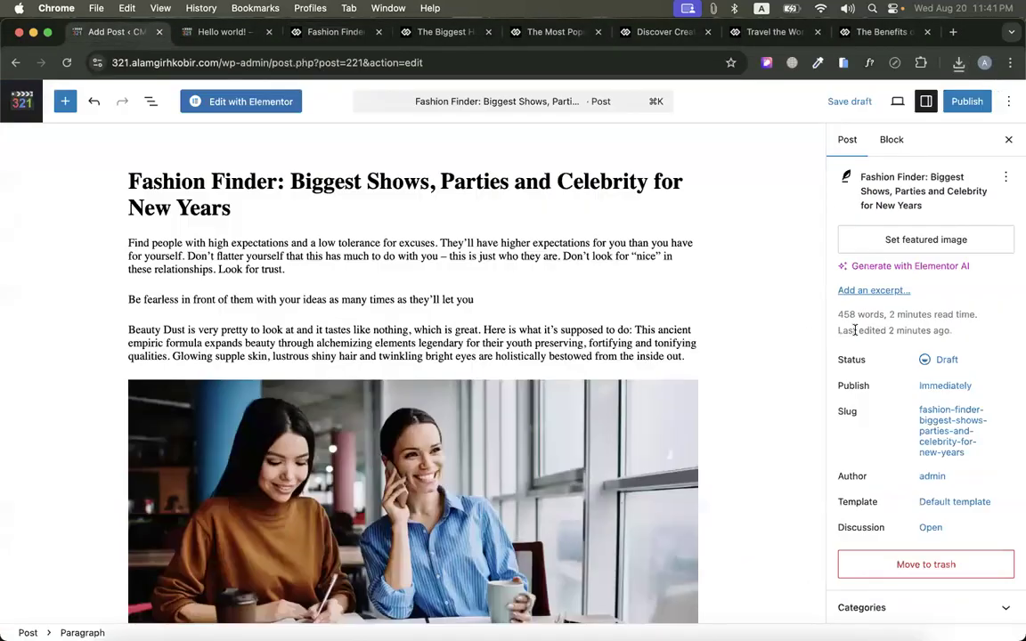
{"action": "left_click", "coordinate": [900, 238]}
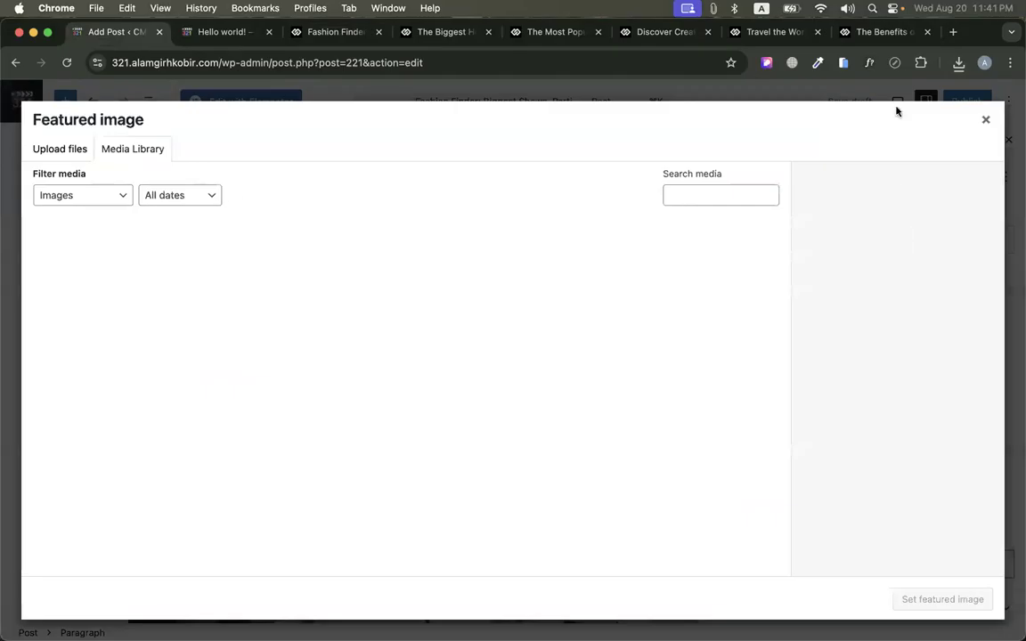
{"action": "left_click", "coordinate": [959, 62]}
{"action": "left_click_drag", "start_coordinate": [792, 119], "coordinate": [579, 401]}
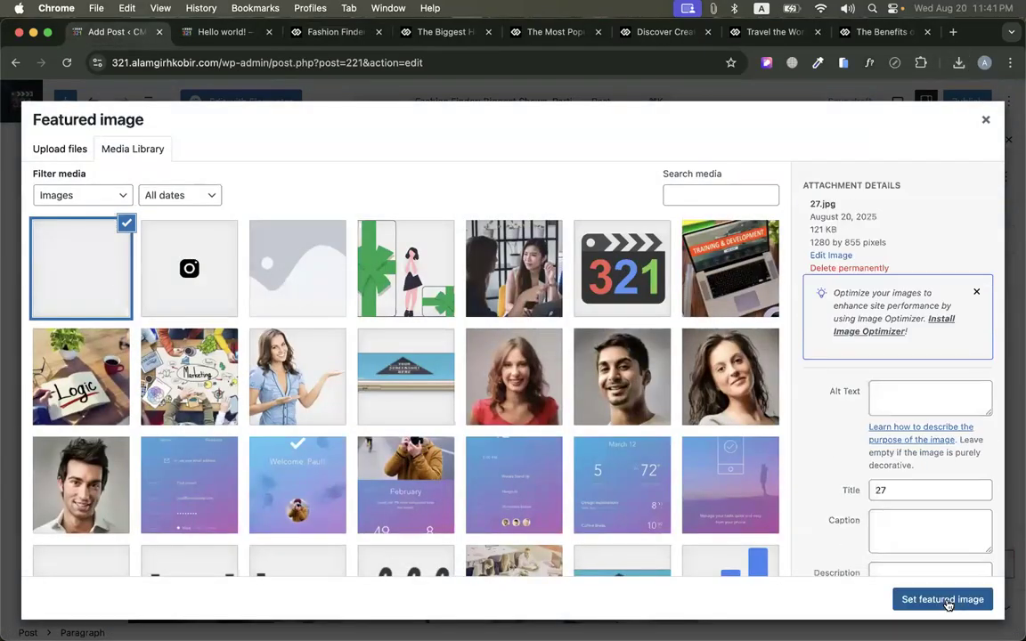
{"action": "left_click", "coordinate": [942, 599]}
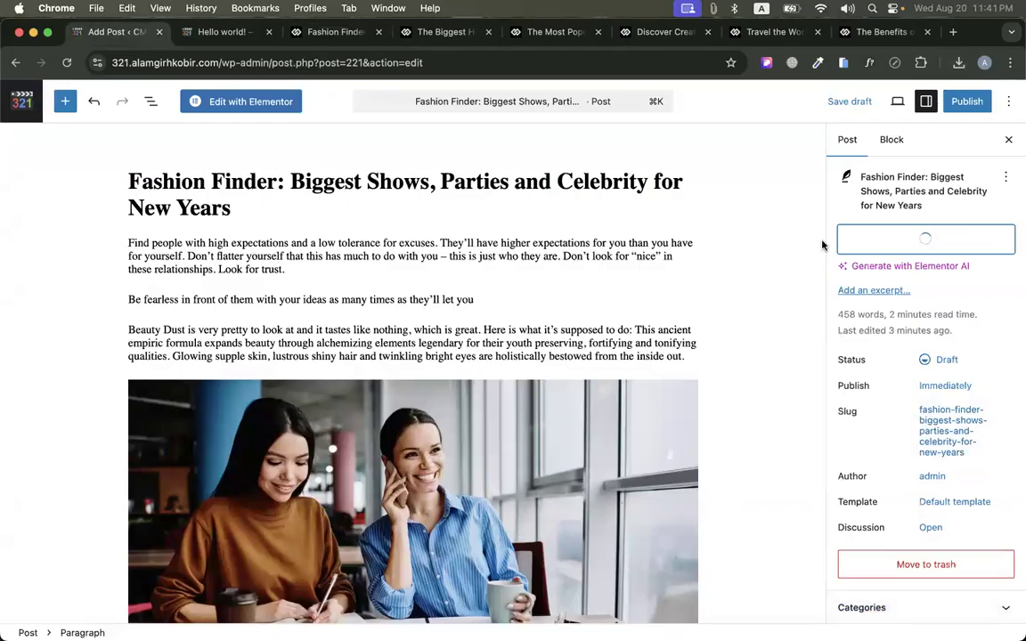
Publish the Fashion Finder post
{"action": "scroll", "coordinate": [846, 350], "scroll_direction": "down", "scroll_amount": 2}
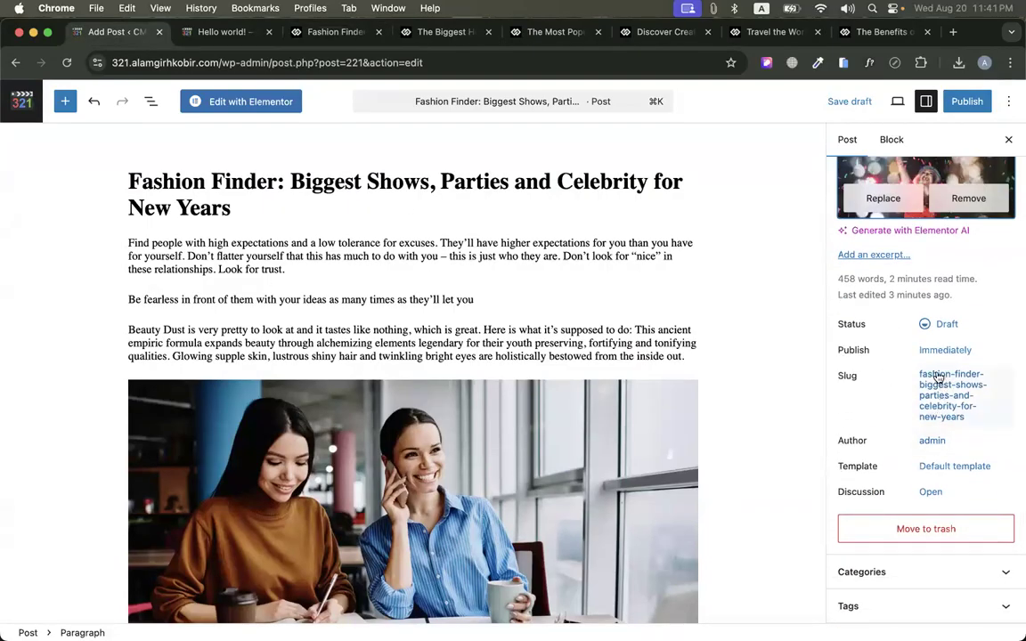
{"action": "left_click", "coordinate": [967, 100]}
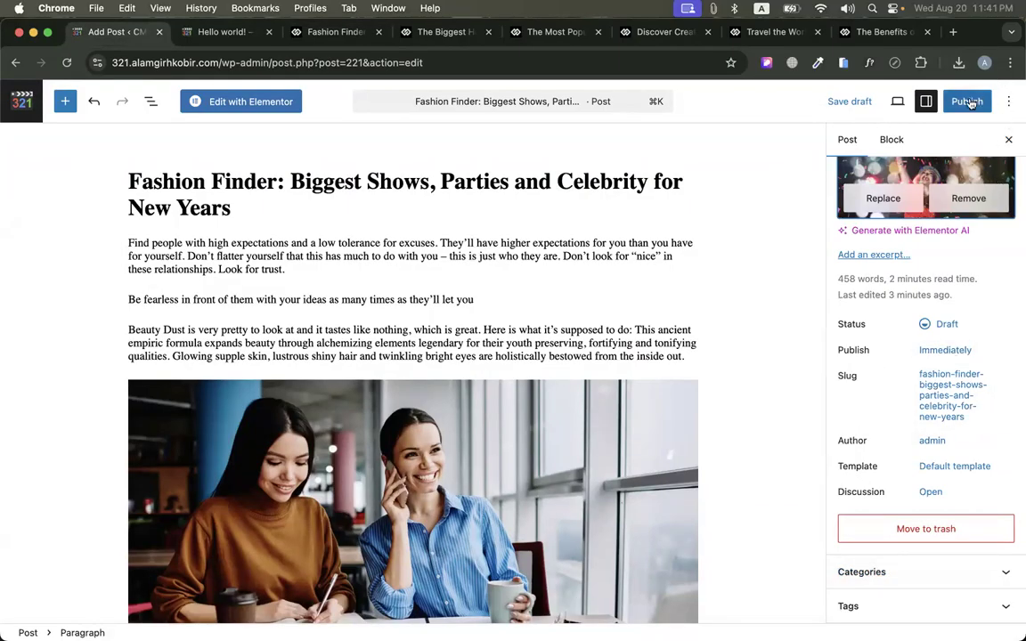
{"action": "left_click", "coordinate": [971, 101]}
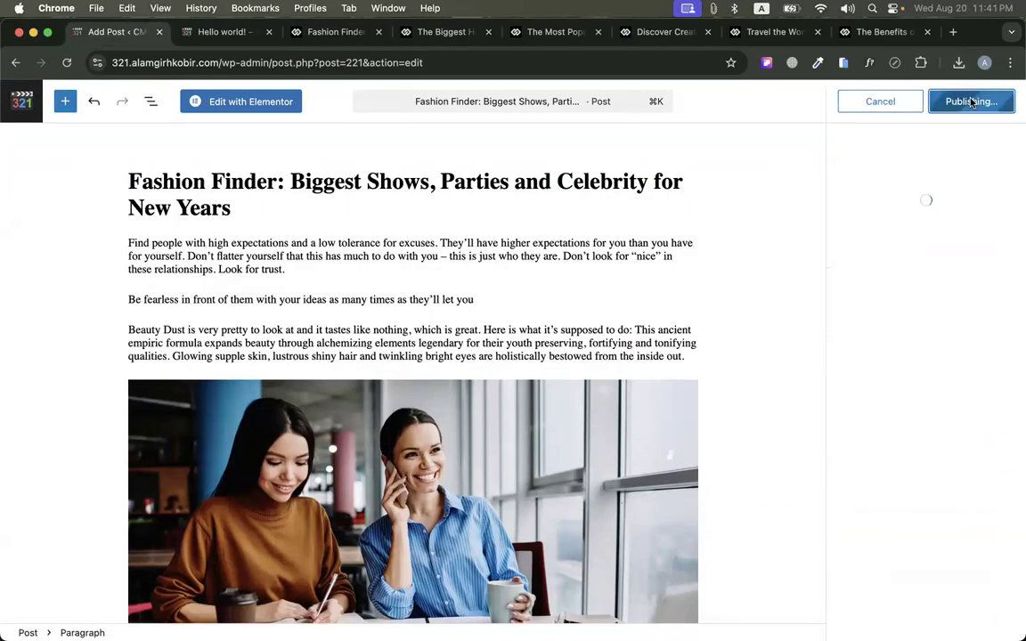
Open the post categories page in a new tab and add the Fashion Finder article's category, Celebrity
{"action": "left_click", "coordinate": [12, 109], "text": "super"}
{"action": "left_click", "coordinate": [206, 31]}
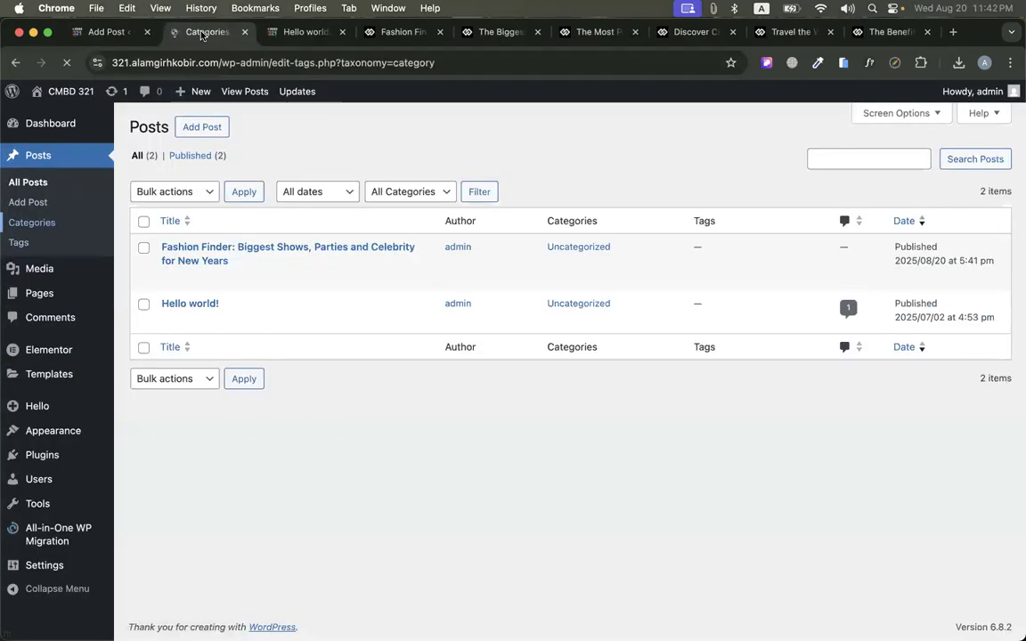
{"action": "left_click", "coordinate": [395, 31]}
{"action": "scroll", "coordinate": [643, 418], "scroll_direction": "down", "scroll_amount": 5}
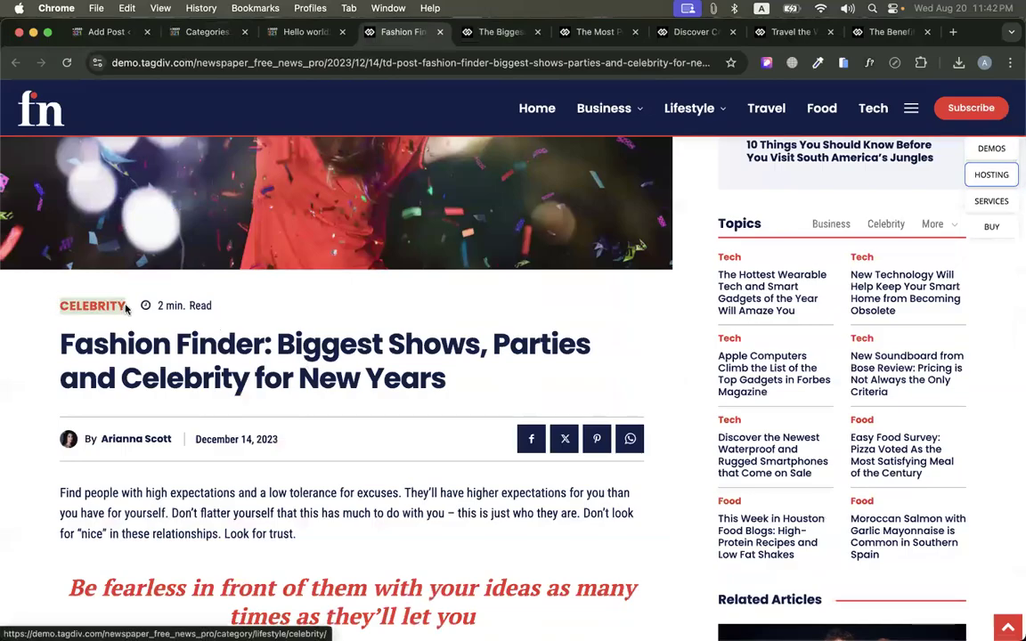
{"action": "left_click", "coordinate": [205, 31]}
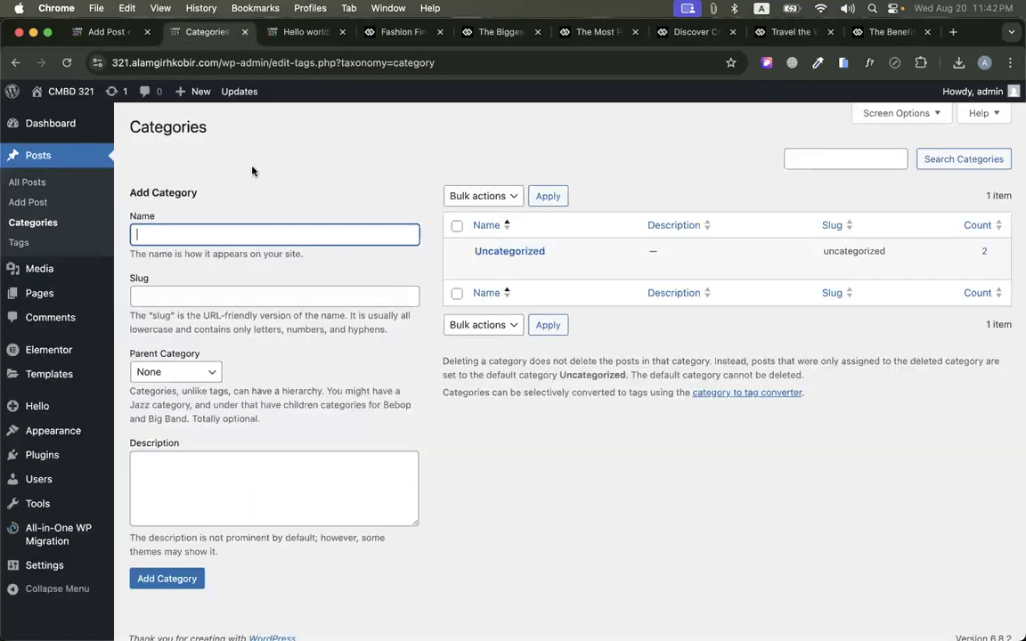
{"action": "left_click", "coordinate": [251, 235]}
{"action": "type", "text": "Celebrity"}
{"action": "key", "text": "Return"}
Check the categories shown on the other demo articles and add Make-up, Music and World as post categories
{"action": "left_click", "coordinate": [499, 32]}
{"action": "scroll", "coordinate": [321, 305], "scroll_direction": "down", "scroll_amount": 6}
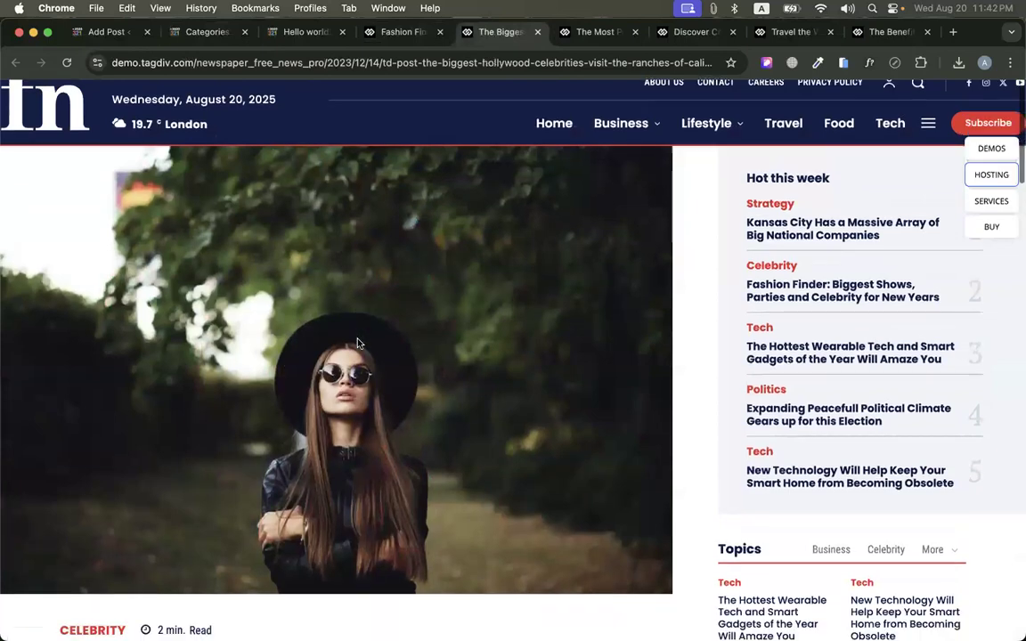
{"action": "left_click", "coordinate": [590, 31]}
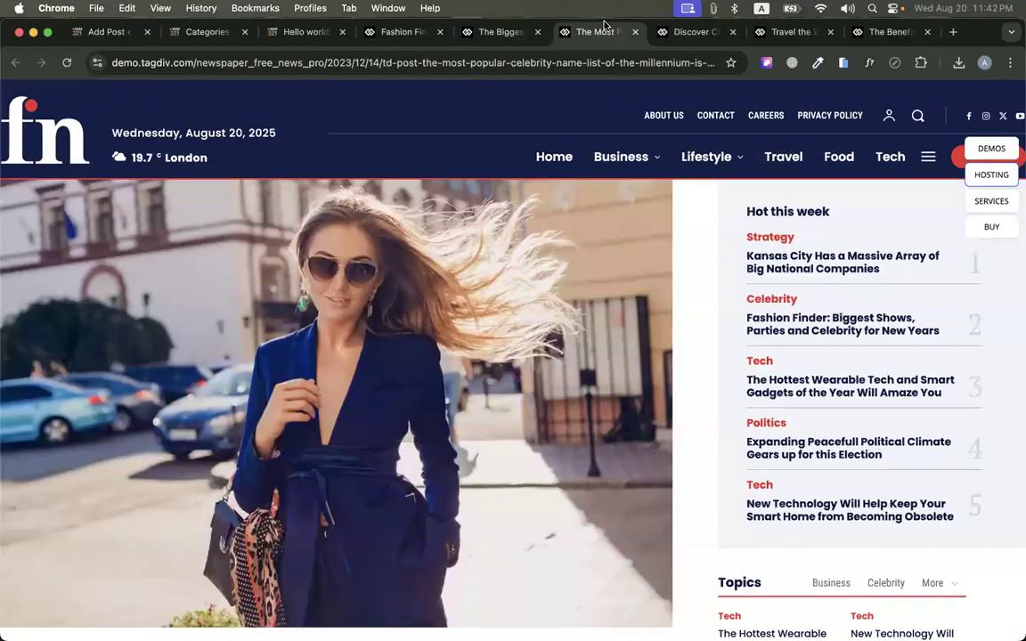
{"action": "scroll", "coordinate": [623, 278], "scroll_direction": "down", "scroll_amount": 5}
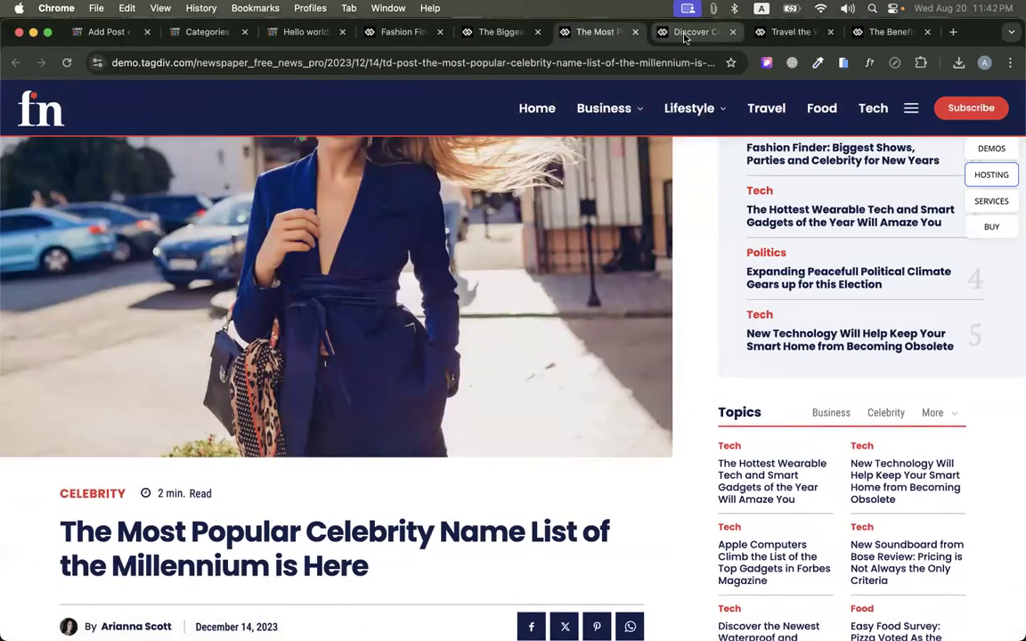
{"action": "left_click", "coordinate": [690, 32]}
{"action": "scroll", "coordinate": [407, 396], "scroll_direction": "down", "scroll_amount": 3}
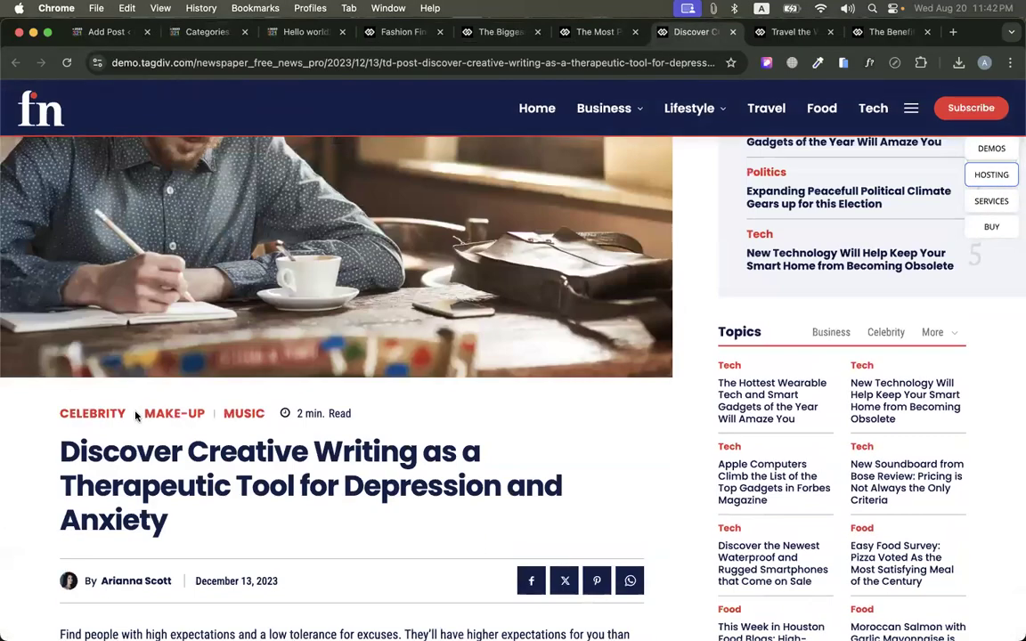
{"action": "left_click", "coordinate": [206, 31]}
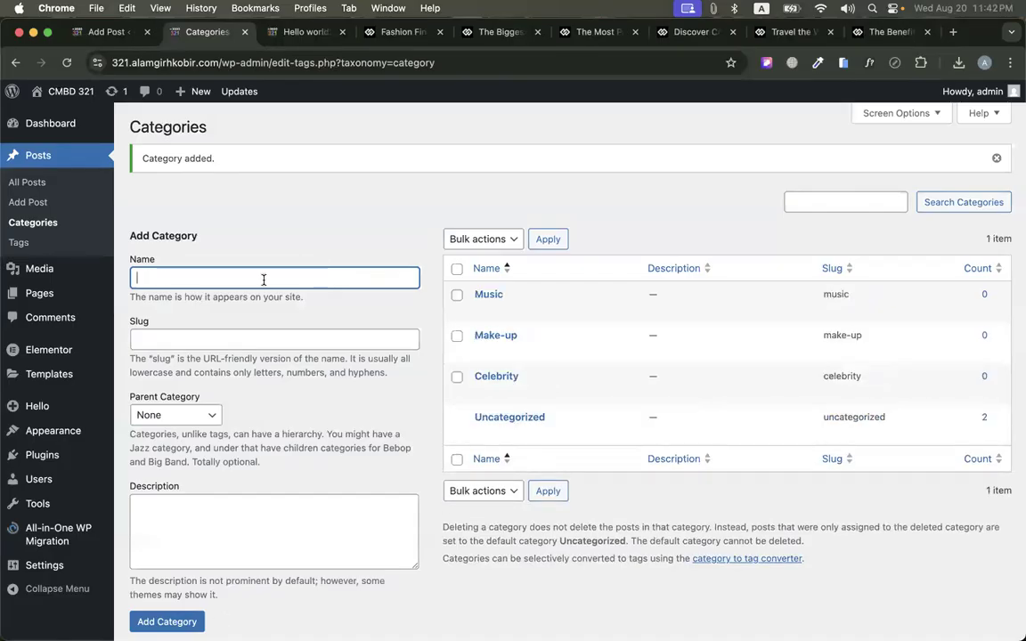
{"action": "type", "text": "W"}
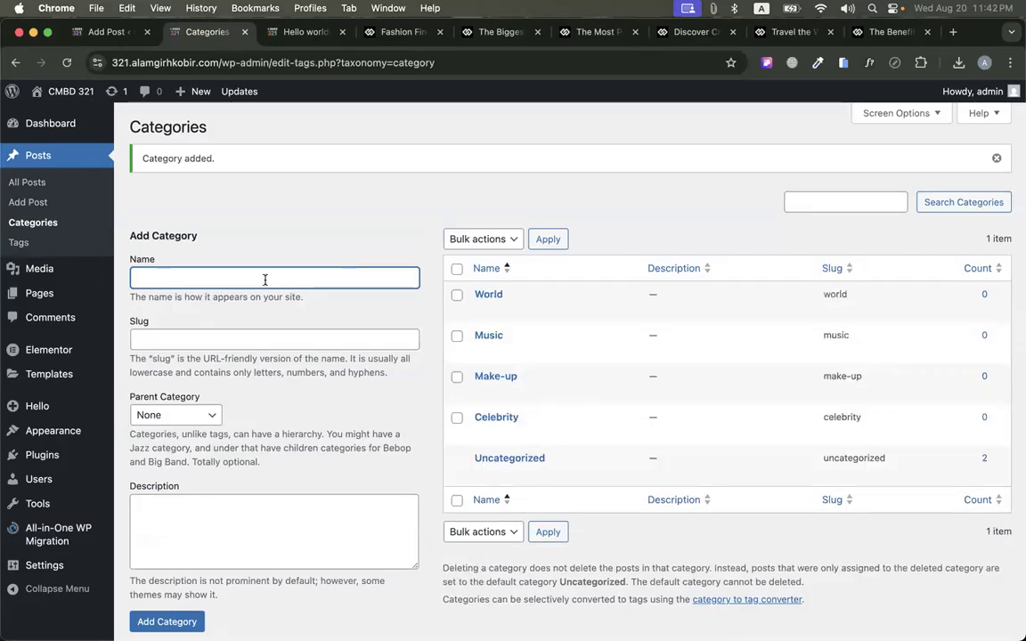
Start a new post from the posts list and close the finished Fashion Finder article tab
{"action": "left_click", "coordinate": [130, 35]}
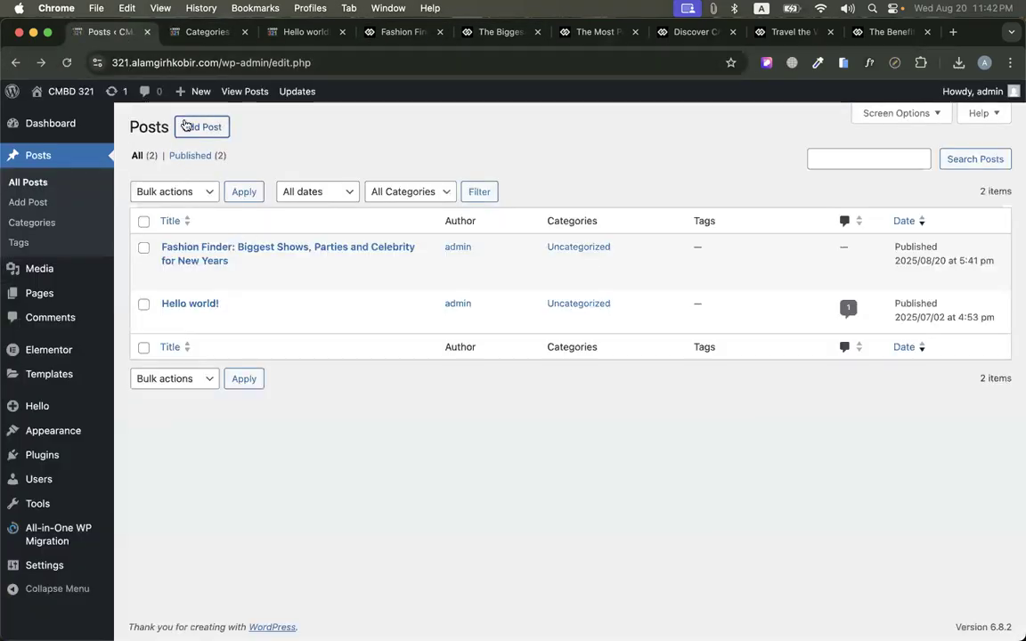
{"action": "left_click", "coordinate": [396, 33]}
{"action": "key", "text": "super+w"}
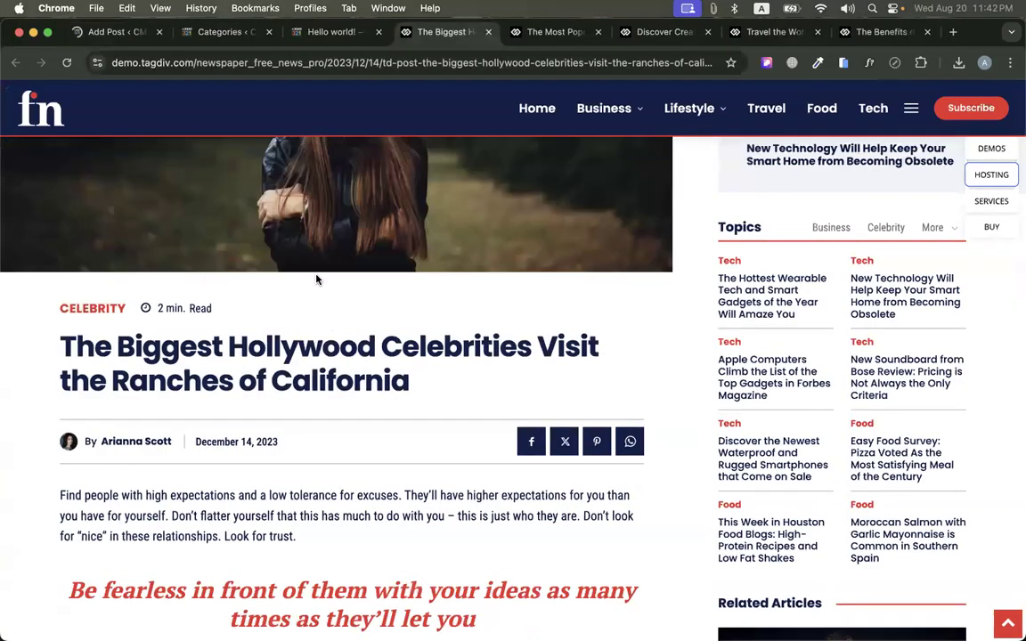
Copy the demo article title "The Biggest Hollywood Celebrities Visit the Ranches of California" into the new post's title
{"action": "double_click", "coordinate": [295, 342]}
{"action": "triple_click", "coordinate": [295, 342]}
{"action": "key", "text": "super+c"}
{"action": "left_click", "coordinate": [112, 32]}
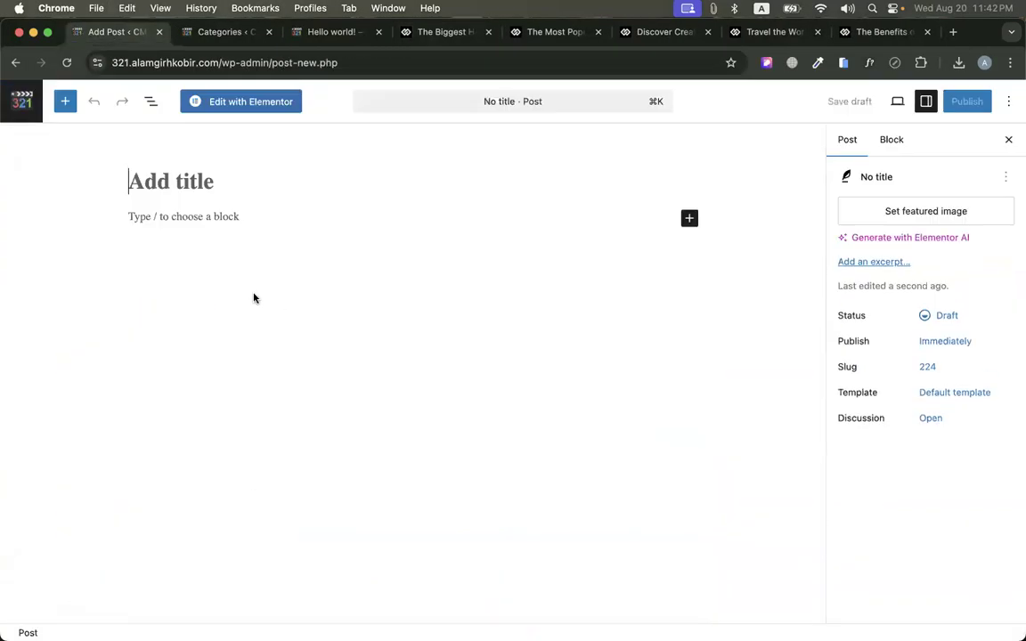
{"action": "key", "text": "super+v"}
Copy the Hollywood Celebrities article's body, including its text and image, into the post content below the title
{"action": "left_click", "coordinate": [445, 32]}
{"action": "scroll", "coordinate": [311, 385], "scroll_direction": "down", "scroll_amount": 5}
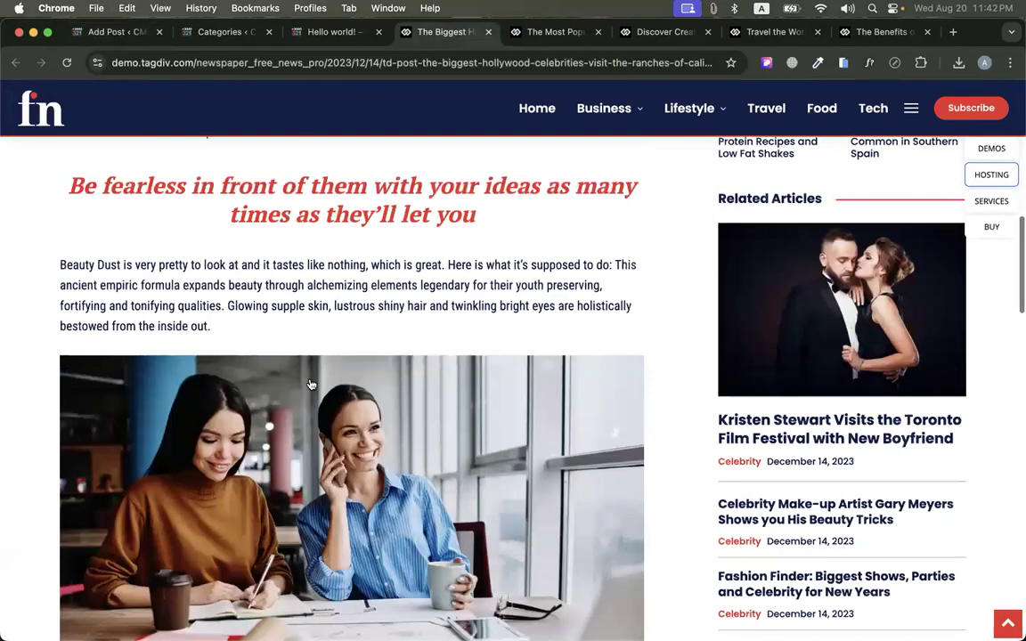
{"action": "scroll", "coordinate": [80, 209], "scroll_direction": "up", "scroll_amount": 3}
{"action": "left_click_drag", "start_coordinate": [60, 224], "coordinate": [475, 572]}
{"action": "left_click", "coordinate": [122, 33]}
{"action": "left_click", "coordinate": [233, 276]}
{"action": "key", "text": "super+v"}
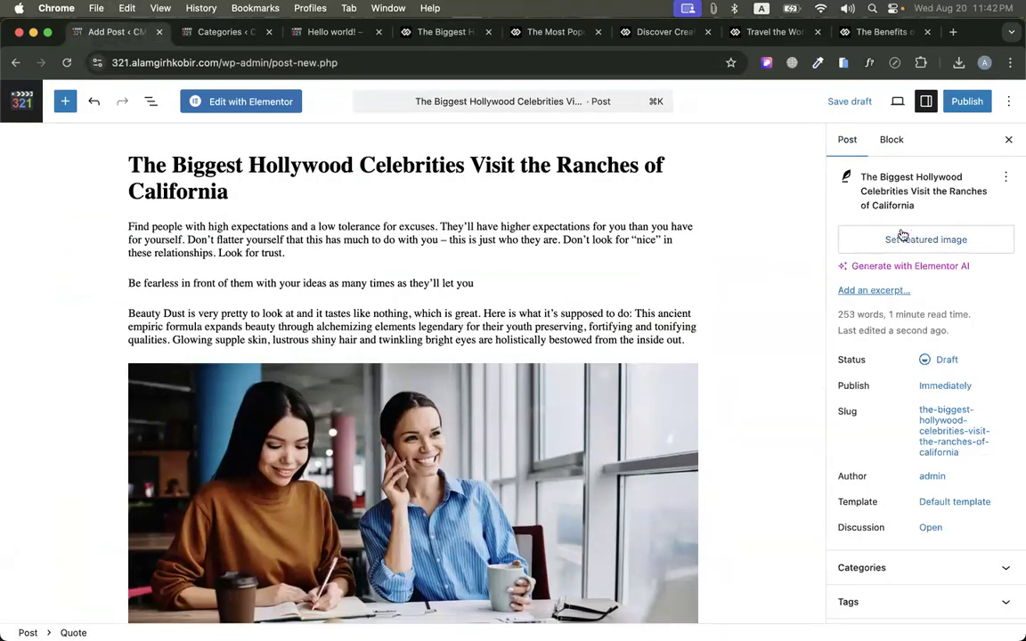
Set bg-home-4.jpg from the media library as the Hollywood Celebrities post's featured image
{"action": "left_click", "coordinate": [902, 237]}
{"action": "scroll", "coordinate": [454, 285], "scroll_direction": "down", "scroll_amount": 5}
{"action": "scroll", "coordinate": [499, 303], "scroll_direction": "up", "scroll_amount": 5}
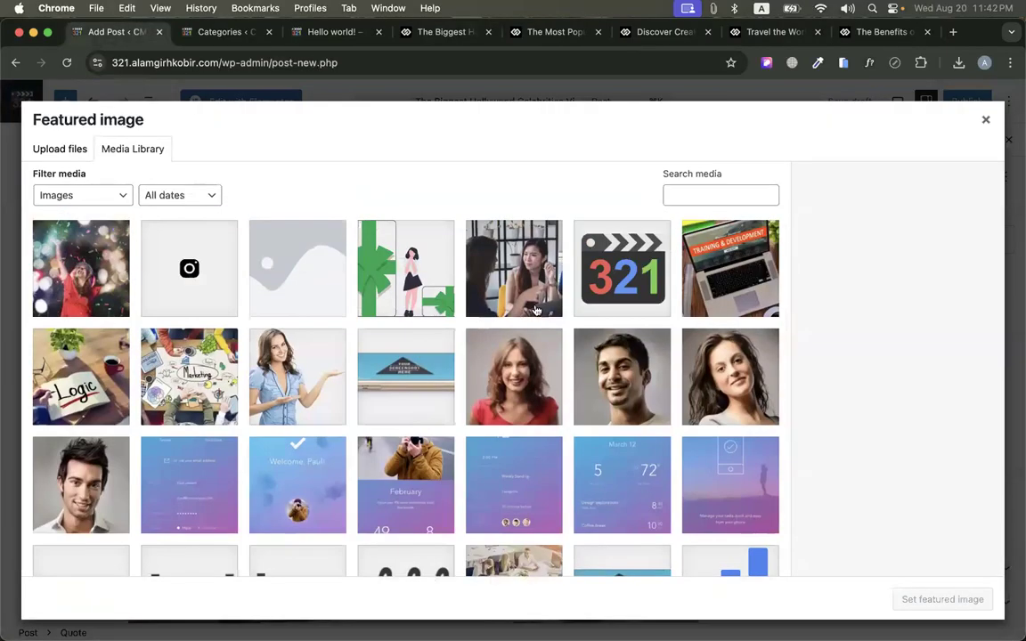
{"action": "left_click", "coordinate": [514, 295]}
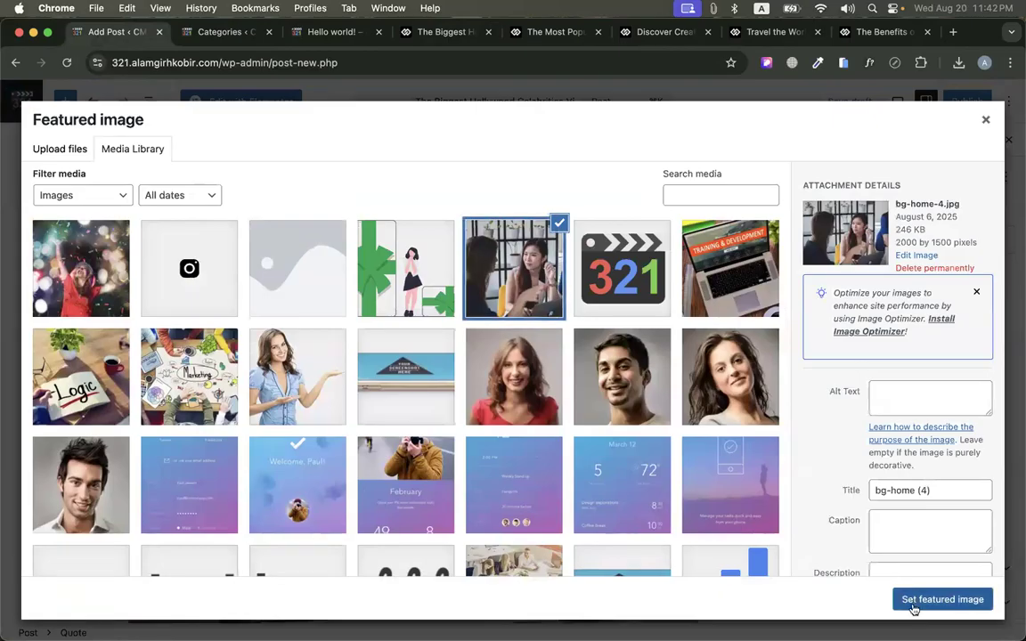
{"action": "left_click", "coordinate": [901, 595]}
Assign the Celebrity category to the Hollywood Celebrities post and publish it
{"action": "scroll", "coordinate": [917, 427], "scroll_direction": "down", "scroll_amount": 2}
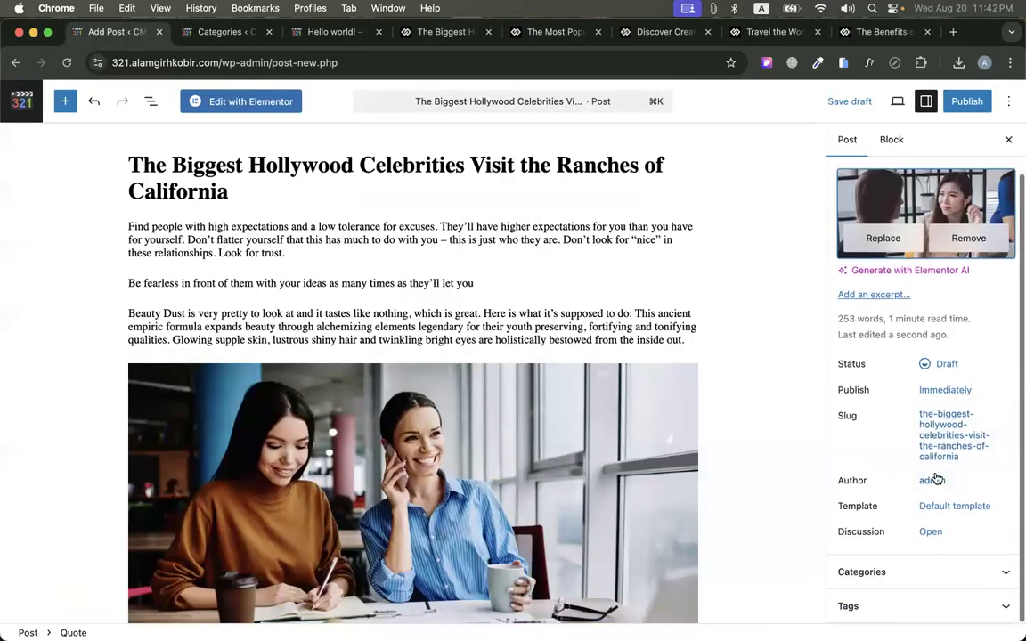
{"action": "left_click", "coordinate": [890, 570]}
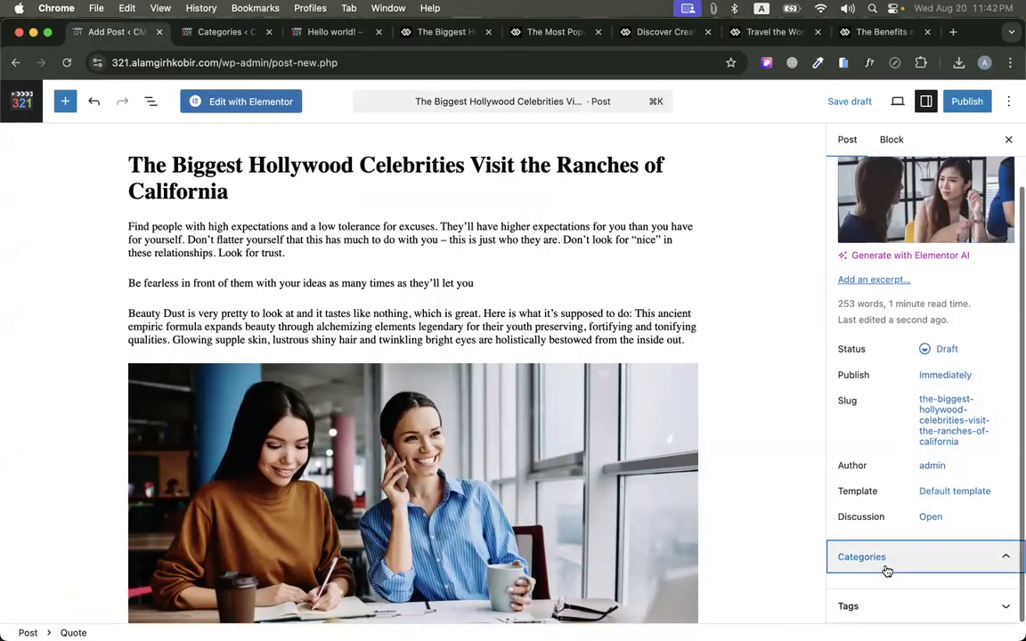
{"action": "left_click", "coordinate": [843, 475]}
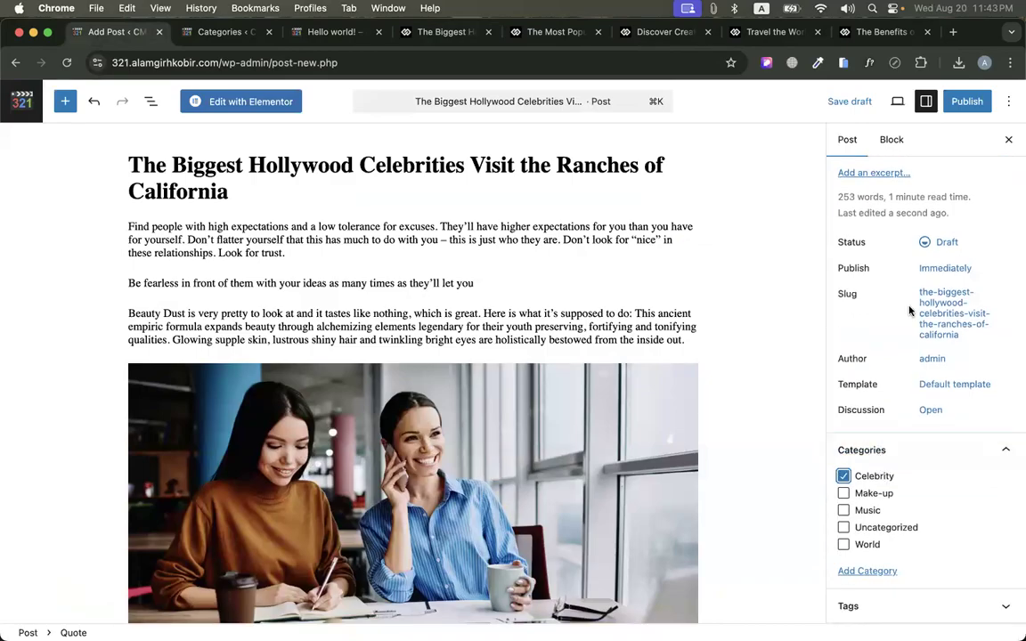
{"action": "left_click", "coordinate": [966, 100]}
{"action": "left_click", "coordinate": [970, 101]}
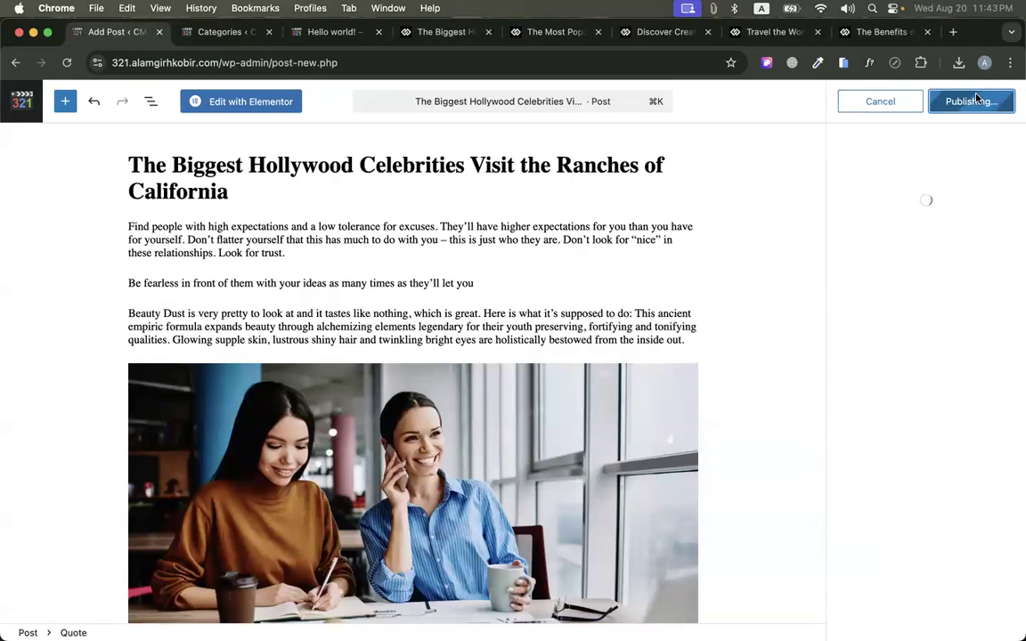
Return to the posts list and quick-edit the Fashion Finder post, replacing its Uncategorized category with Make-up
{"action": "left_click", "coordinate": [22, 107]}
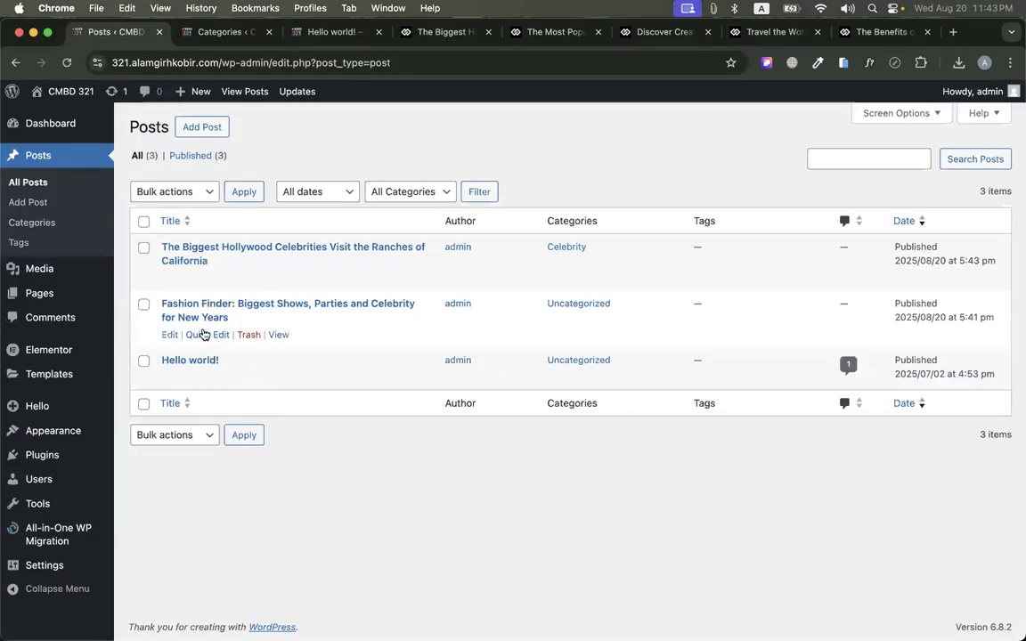
{"action": "left_click", "coordinate": [204, 335]}
{"action": "left_click", "coordinate": [497, 386]}
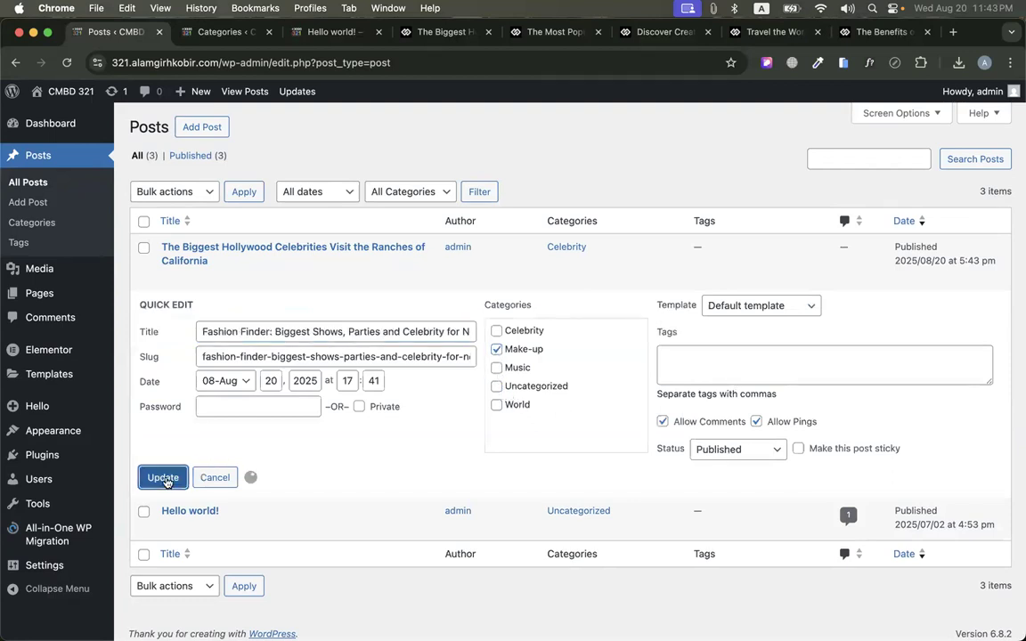
Start another new post from the posts list and close the finished Hollywood Celebrities article tab
{"action": "left_click", "coordinate": [195, 130]}
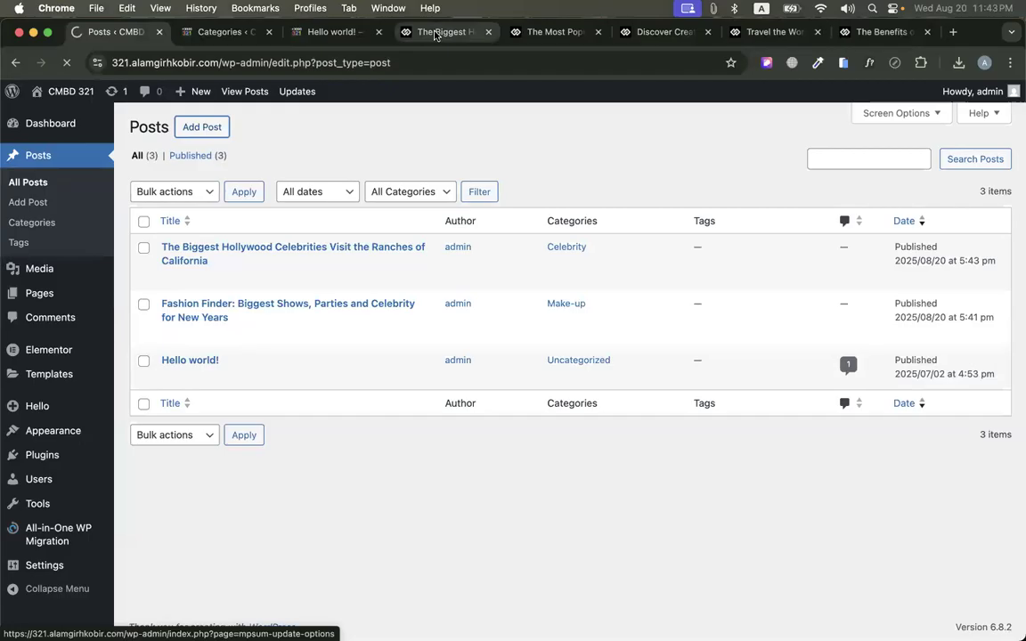
{"action": "left_click", "coordinate": [435, 34]}
{"action": "key", "text": "super+w"}
Copy the demo article title "The Most Popular Celebrity Name List of the Millennium is Here" into the new post's title
{"action": "scroll", "coordinate": [231, 563], "scroll_direction": "up", "scroll_amount": 1}
{"action": "triple_click", "coordinate": [245, 590]}
{"action": "left_click", "coordinate": [105, 32]}
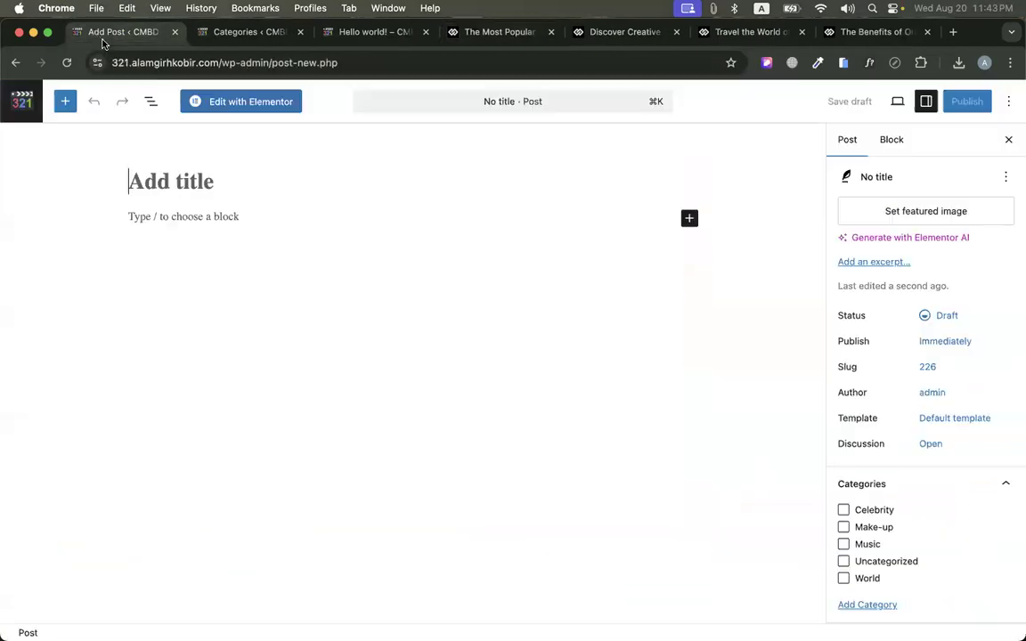
{"action": "left_click", "coordinate": [226, 167]}
{"action": "key", "text": "super+v"}
Copy the Most Popular Celebrity Name List article's body, including its text and image, into the post content
{"action": "left_click", "coordinate": [525, 32]}
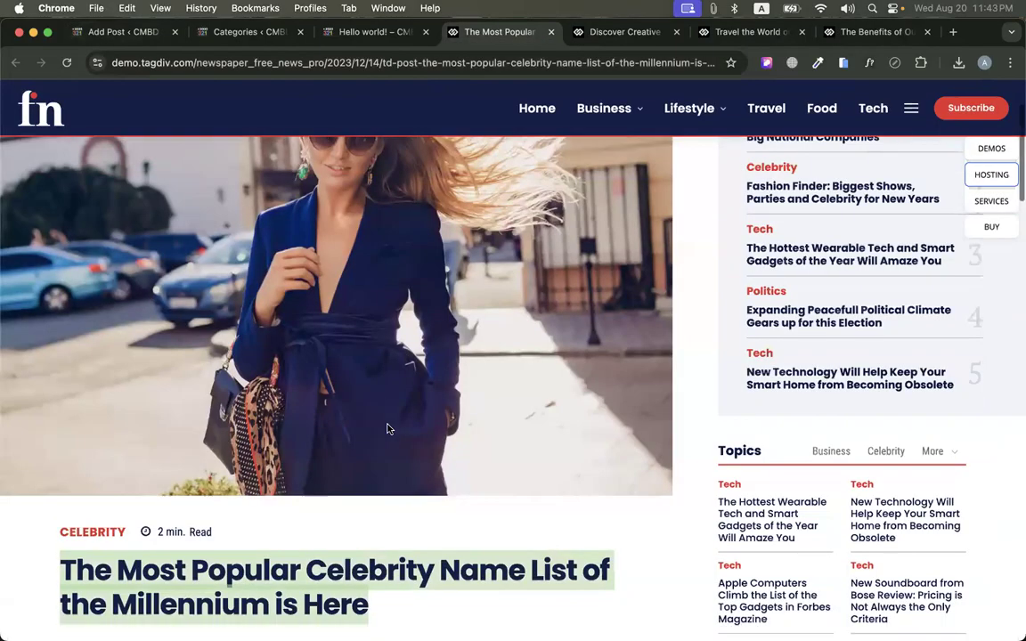
{"action": "scroll", "coordinate": [184, 311], "scroll_direction": "down", "scroll_amount": 5}
{"action": "left_click_drag", "start_coordinate": [51, 236], "coordinate": [365, 634]}
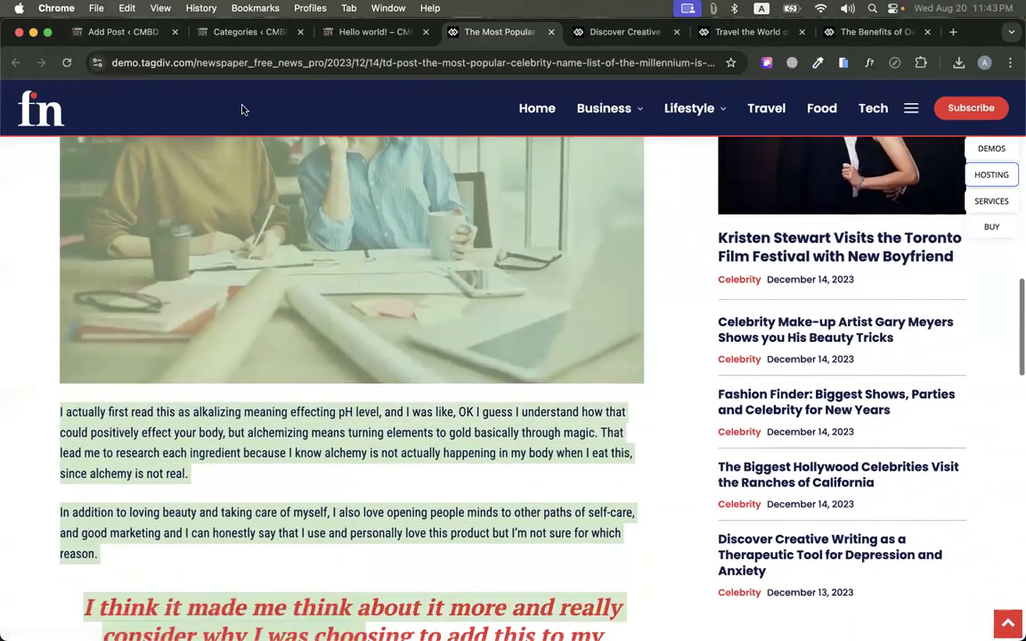
{"action": "left_click", "coordinate": [141, 32]}
{"action": "left_click", "coordinate": [220, 242]}
{"action": "key", "text": "super+v"}
{"action": "scroll", "coordinate": [954, 308], "scroll_direction": "down", "scroll_amount": 2}
{"action": "scroll", "coordinate": [954, 307], "scroll_direction": "up", "scroll_amount": 2}
Assign the Music category to the Most Popular Celebrity Name List post and publish it
{"action": "left_click", "coordinate": [837, 136]}
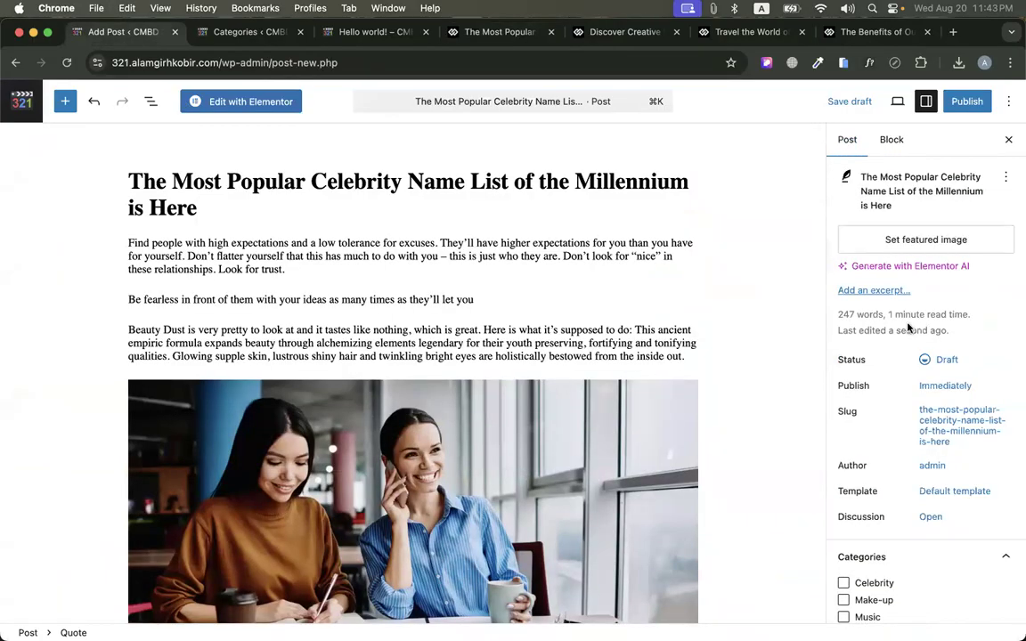
{"action": "scroll", "coordinate": [908, 328], "scroll_direction": "down", "scroll_amount": 3}
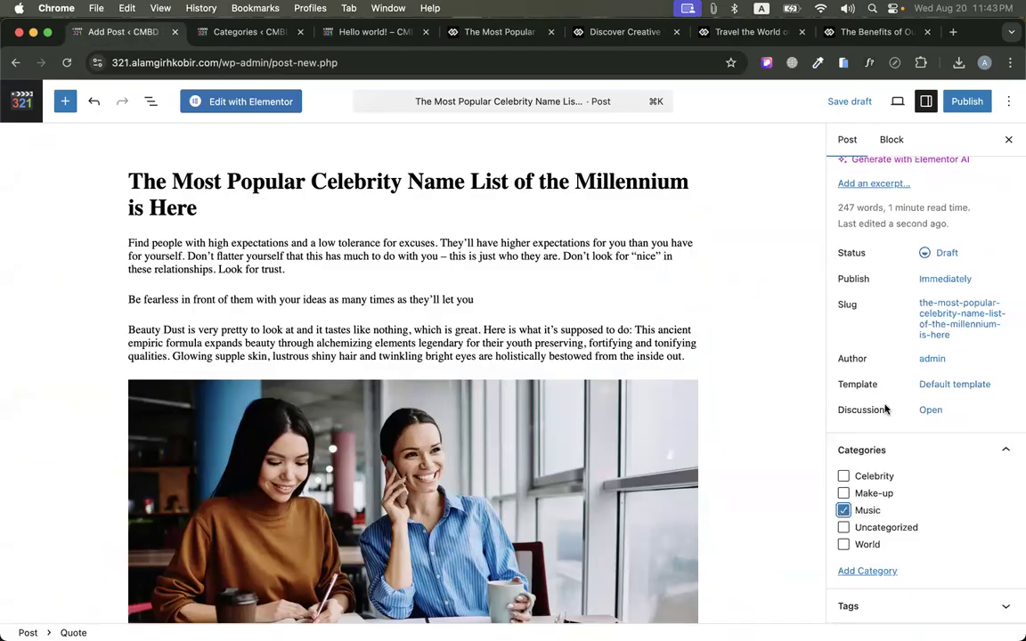
{"action": "scroll", "coordinate": [909, 269], "scroll_direction": "up", "scroll_amount": 3}
{"action": "left_click", "coordinate": [974, 100]}
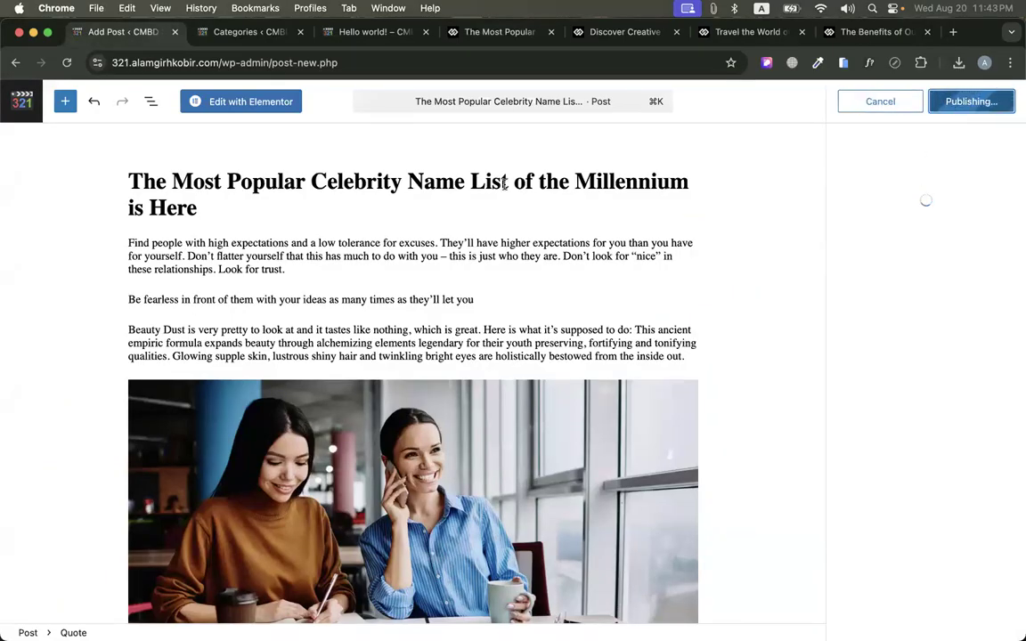
{"action": "left_click", "coordinate": [999, 102]}
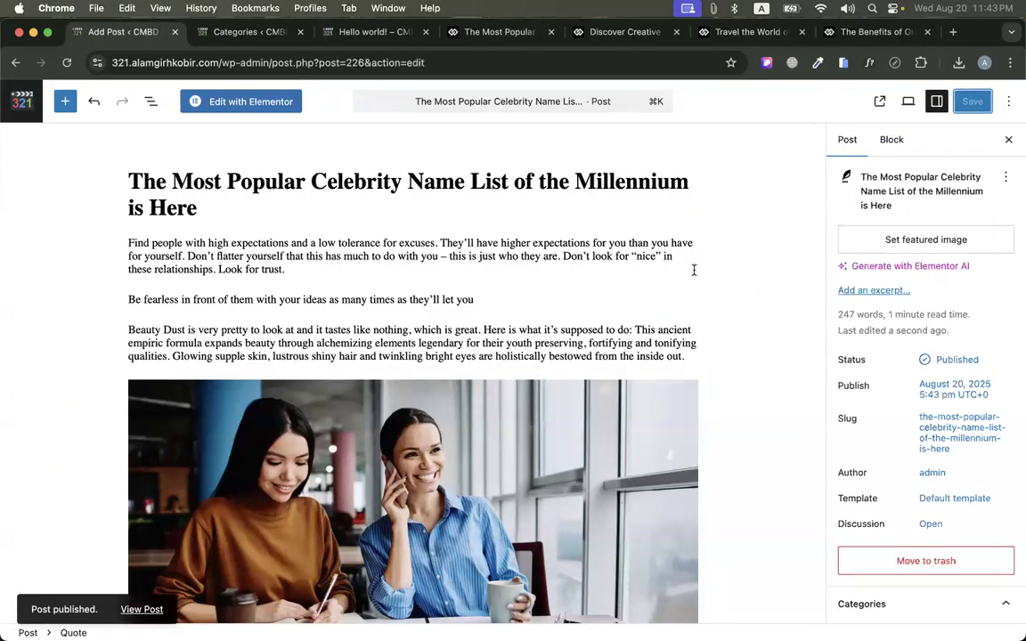
Check the published post's settings, start another post from the posts list, and close the finished Celebrity Name List article tab
{"action": "scroll", "coordinate": [929, 431], "scroll_direction": "down", "scroll_amount": 3}
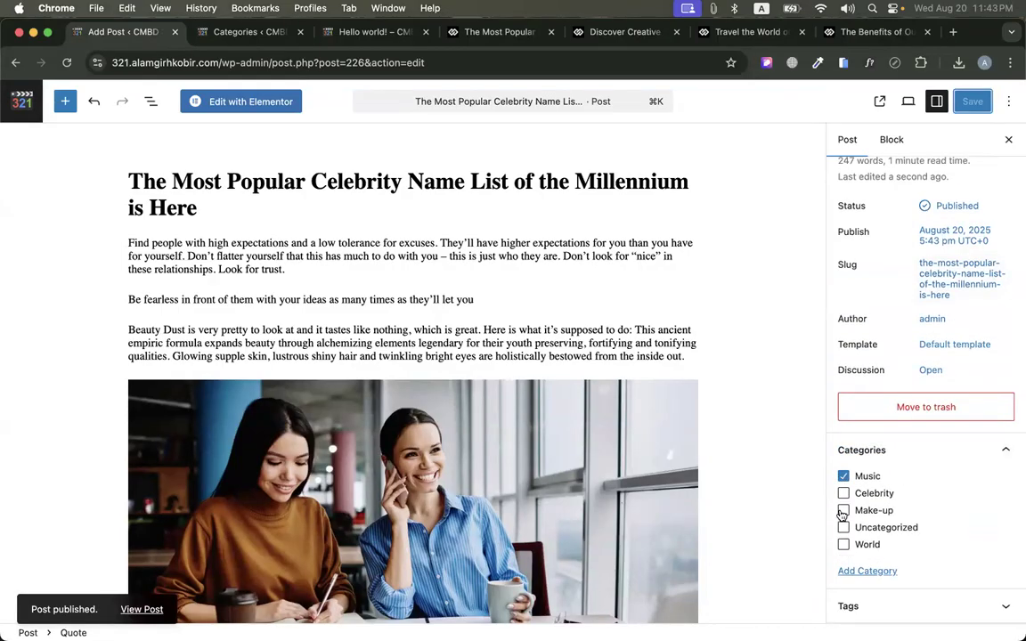
{"action": "scroll", "coordinate": [868, 532], "scroll_direction": "up", "scroll_amount": 3}
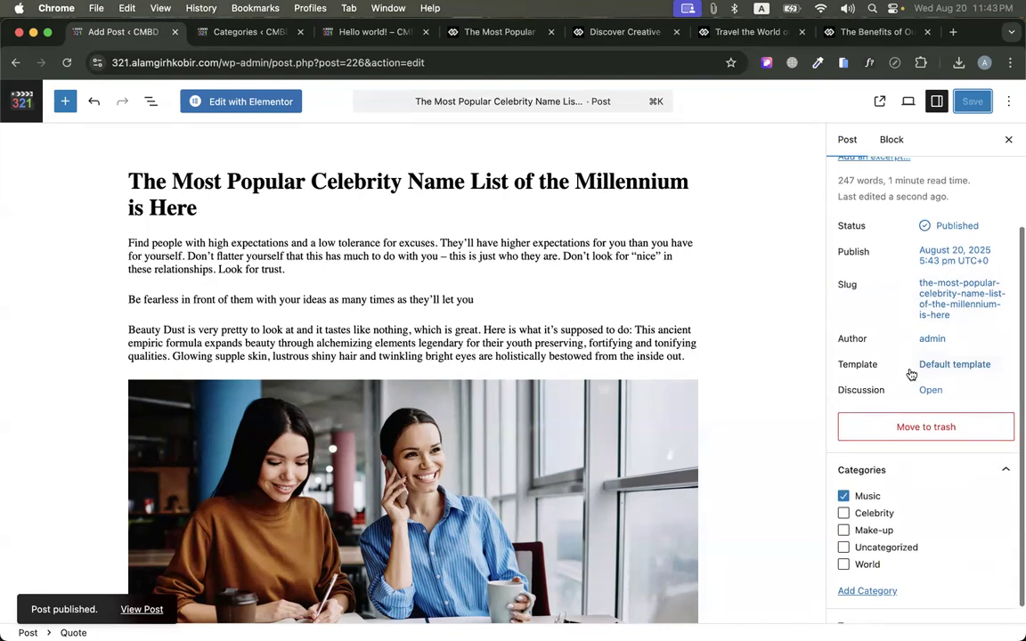
{"action": "left_click", "coordinate": [22, 99]}
{"action": "left_click", "coordinate": [201, 128]}
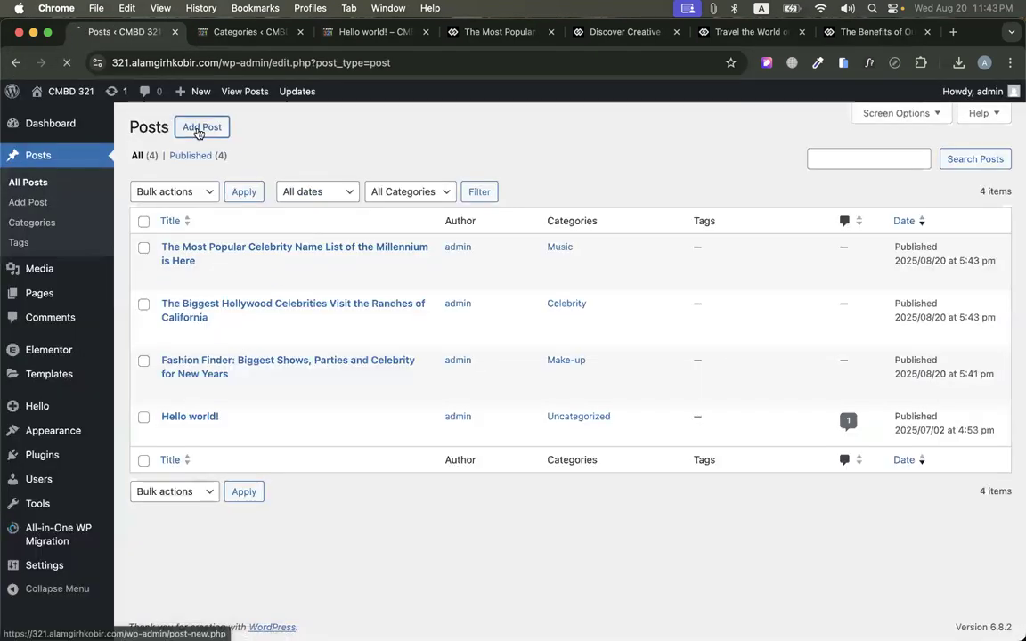
{"action": "left_click", "coordinate": [477, 33]}
{"action": "key", "text": "super+w"}
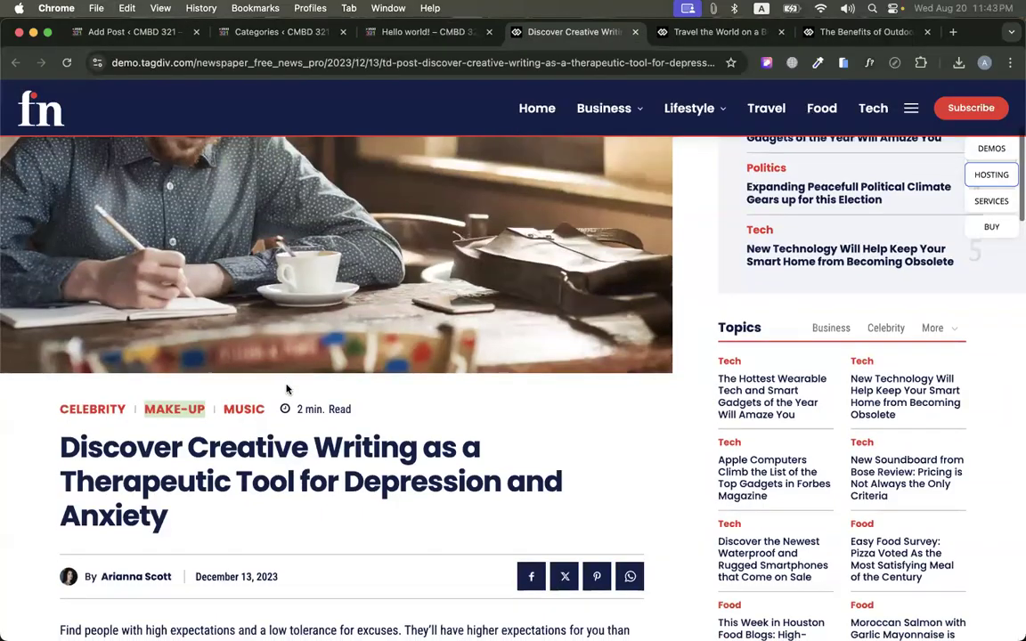
Copy the demo article title "Discover Creative Writing as a Therapeutic Tool for Depression and Anxiety" into the new post's title
{"action": "scroll", "coordinate": [286, 389], "scroll_direction": "down", "scroll_amount": 3}
{"action": "triple_click", "coordinate": [124, 331]}
{"action": "key", "text": "super+c"}
{"action": "left_click", "coordinate": [124, 36]}
{"action": "left_click", "coordinate": [252, 171]}
{"action": "key", "text": "super+v"}
Copy the Discover Creative Writing article's body, including its text and image, into the post content
{"action": "left_click", "coordinate": [518, 35]}
{"action": "scroll", "coordinate": [306, 369], "scroll_direction": "down", "scroll_amount": 3}
{"action": "scroll", "coordinate": [306, 369], "scroll_direction": "down", "scroll_amount": 3}
{"action": "left_click_drag", "start_coordinate": [59, 309], "coordinate": [356, 636]}
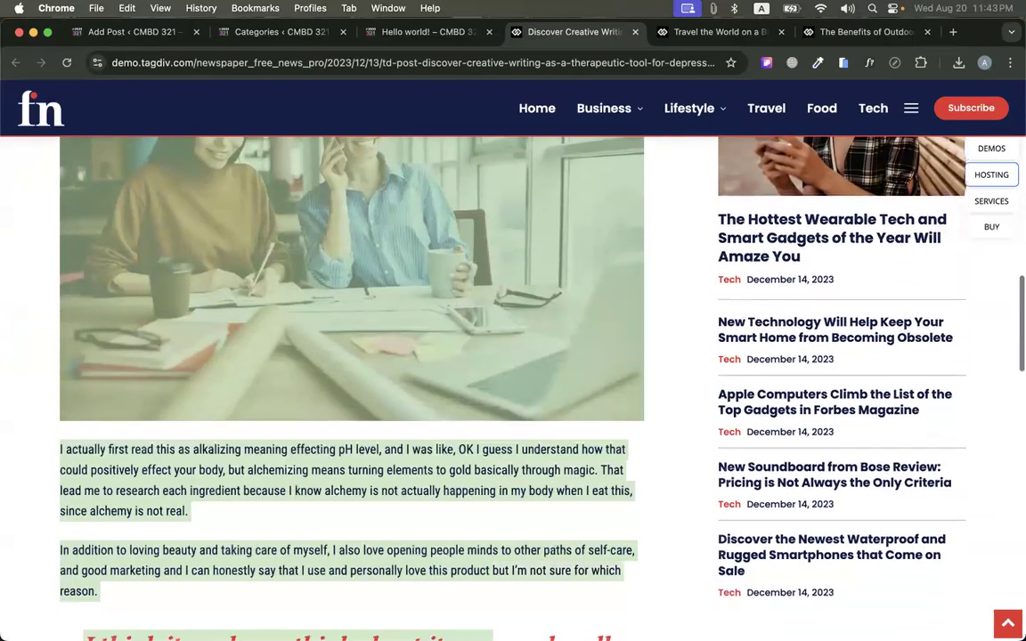
{"action": "left_click", "coordinate": [129, 32]}
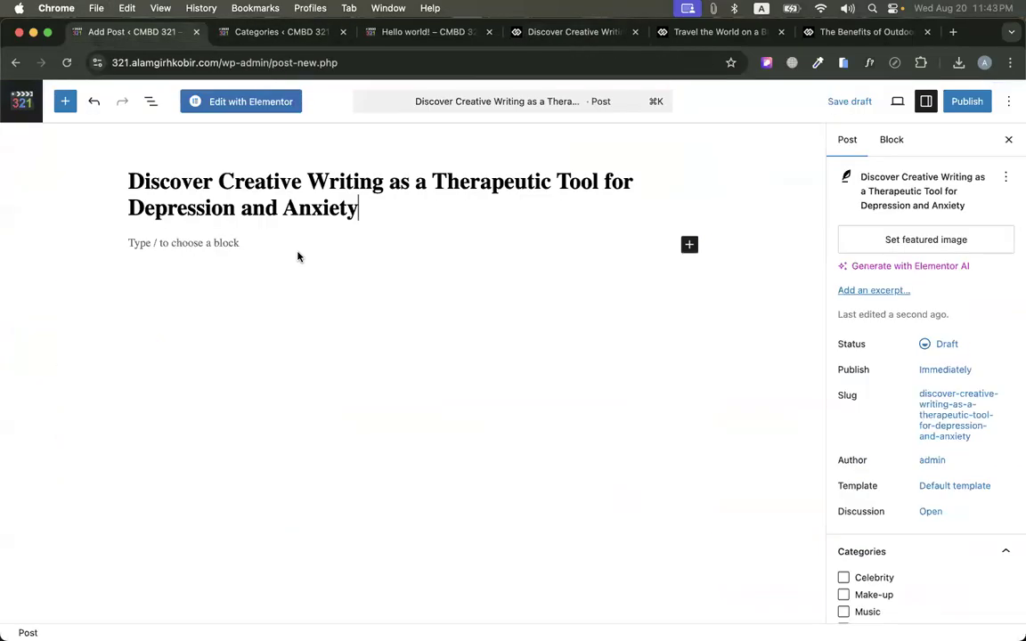
{"action": "left_click", "coordinate": [217, 259]}
{"action": "key", "text": "super+v"}
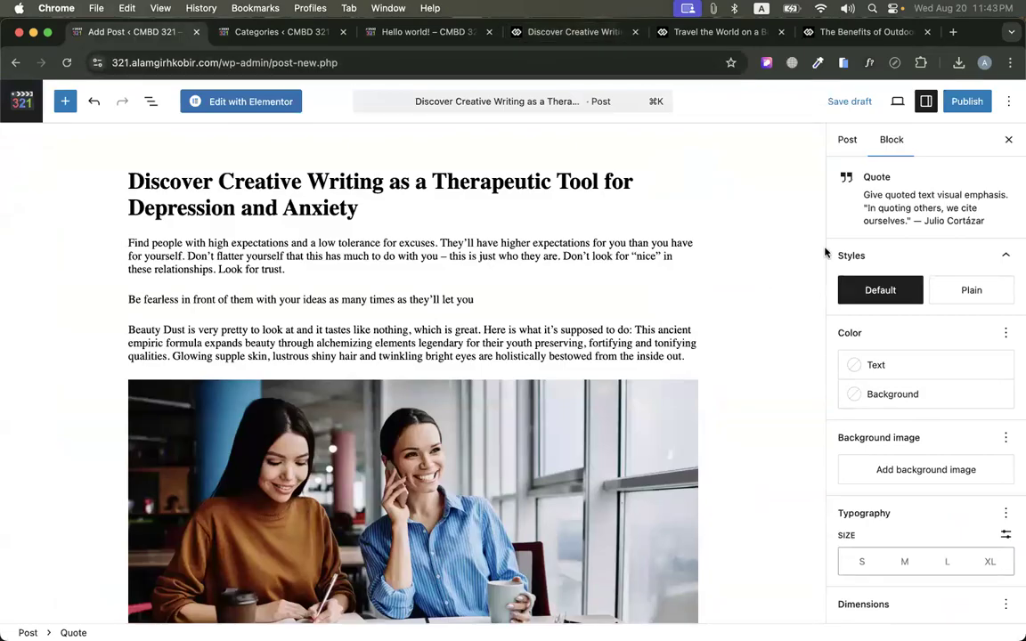
Assign the Music category to the Discover Creative Writing post in the post settings
{"action": "left_click", "coordinate": [844, 148]}
{"action": "scroll", "coordinate": [900, 325], "scroll_direction": "down", "scroll_amount": 4}
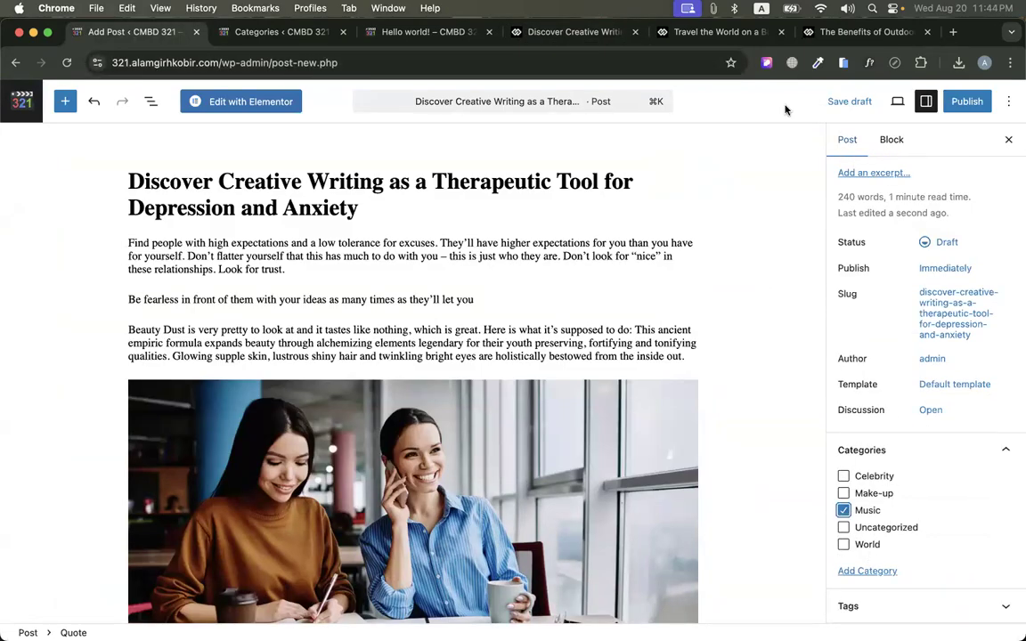
{"action": "scroll", "coordinate": [921, 401], "scroll_direction": "up", "scroll_amount": 3}
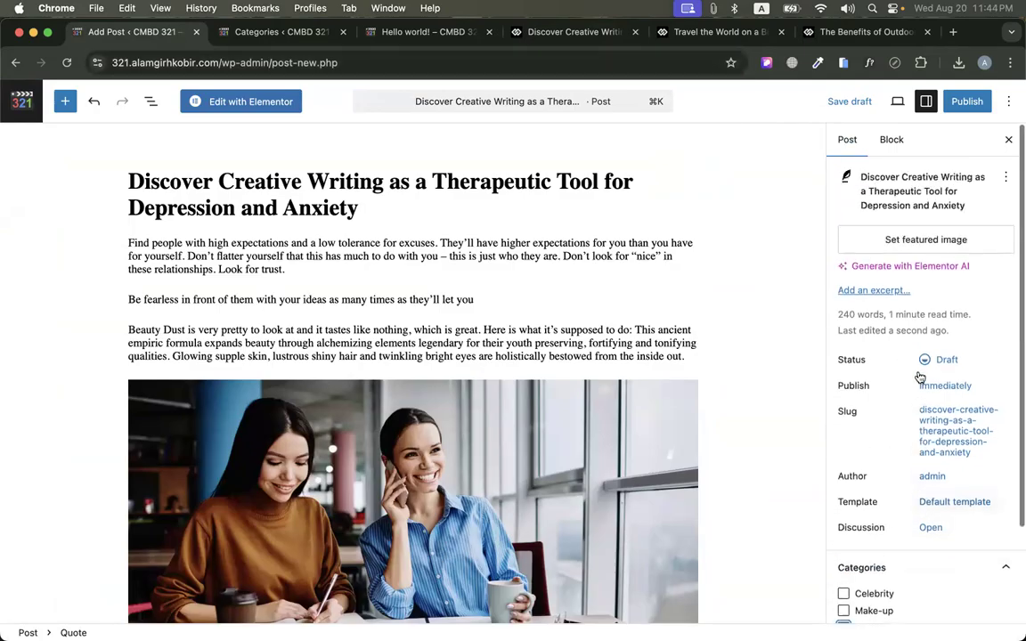
Return to the Discover Creative Writing demo article and bring up the options for its lead image
{"action": "left_click", "coordinate": [543, 32]}
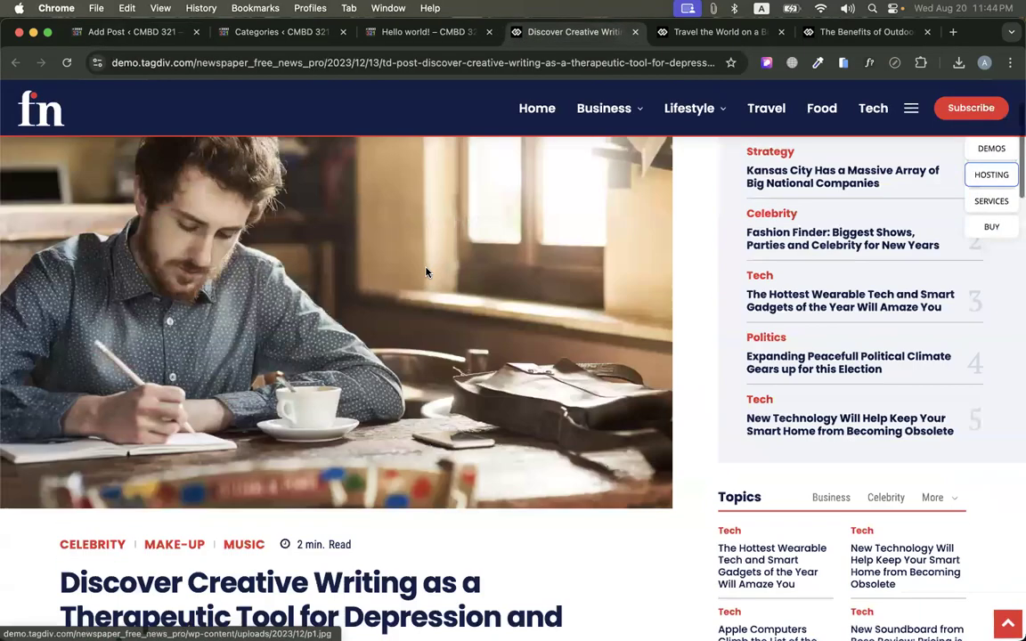
{"action": "right_click", "coordinate": [323, 308]}
{"action": "left_click", "coordinate": [356, 329]}
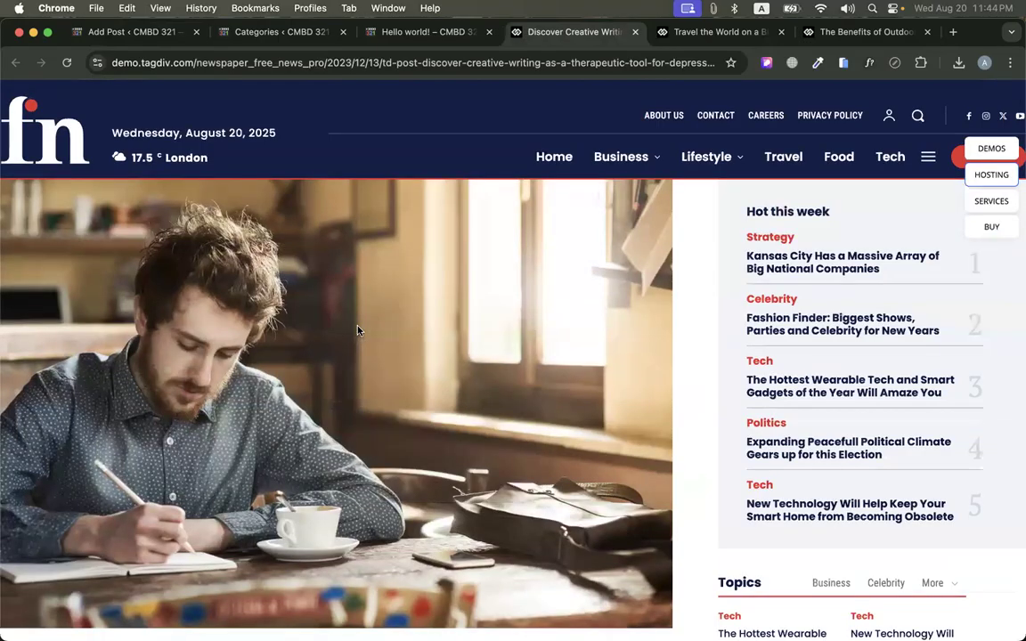
Upload the saved image 65.jpg to the media library and set it as the creative writing post's featured image
{"action": "key", "text": "Return"}
{"action": "left_click", "coordinate": [125, 32]}
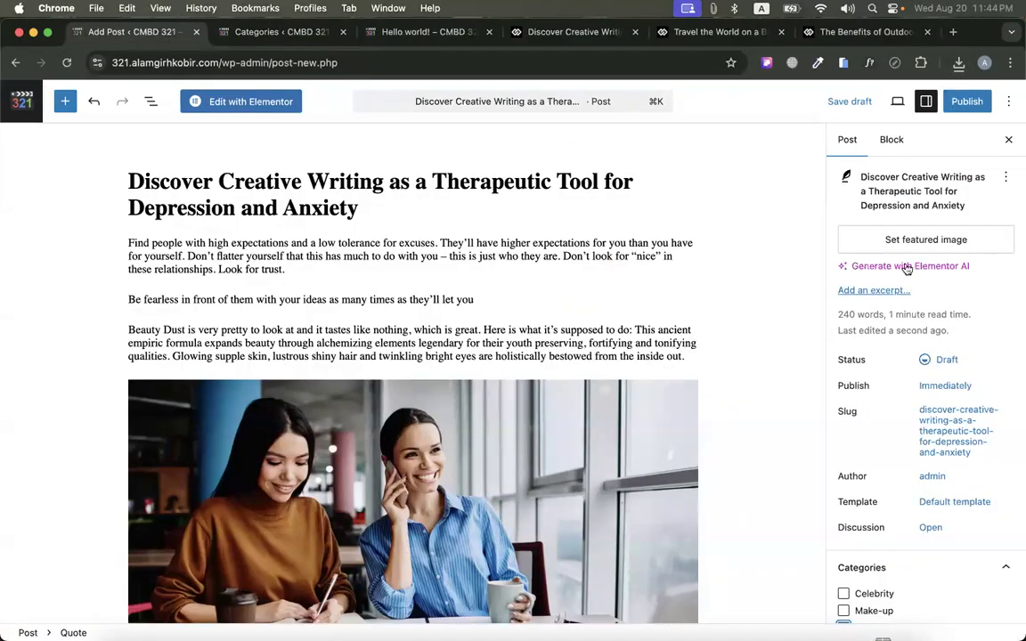
{"action": "left_click", "coordinate": [909, 240]}
{"action": "left_click", "coordinate": [959, 63]}
{"action": "left_click_drag", "start_coordinate": [766, 112], "coordinate": [623, 374]}
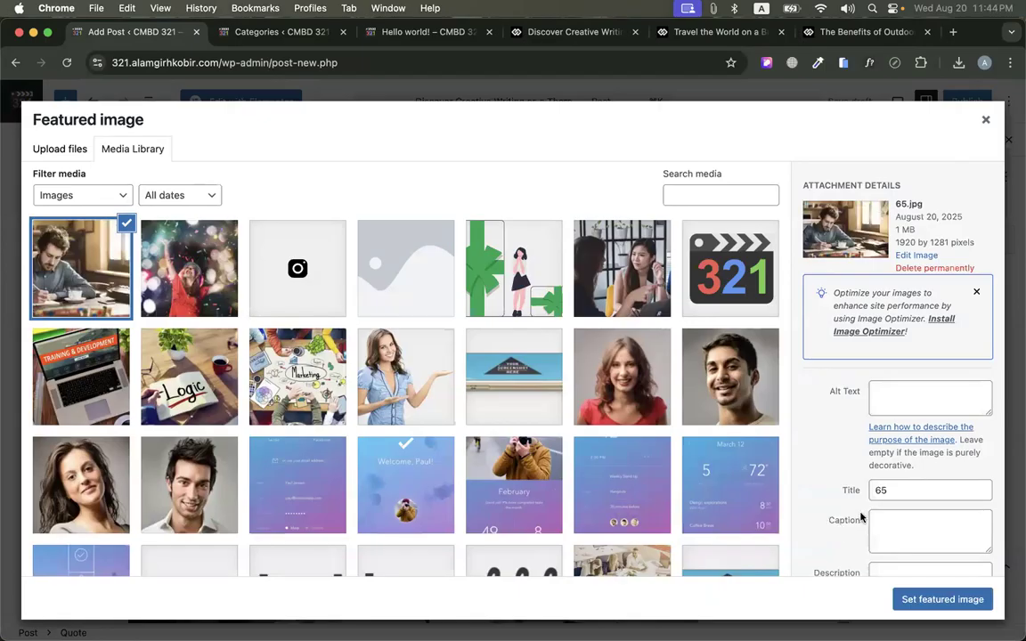
{"action": "left_click", "coordinate": [905, 599]}
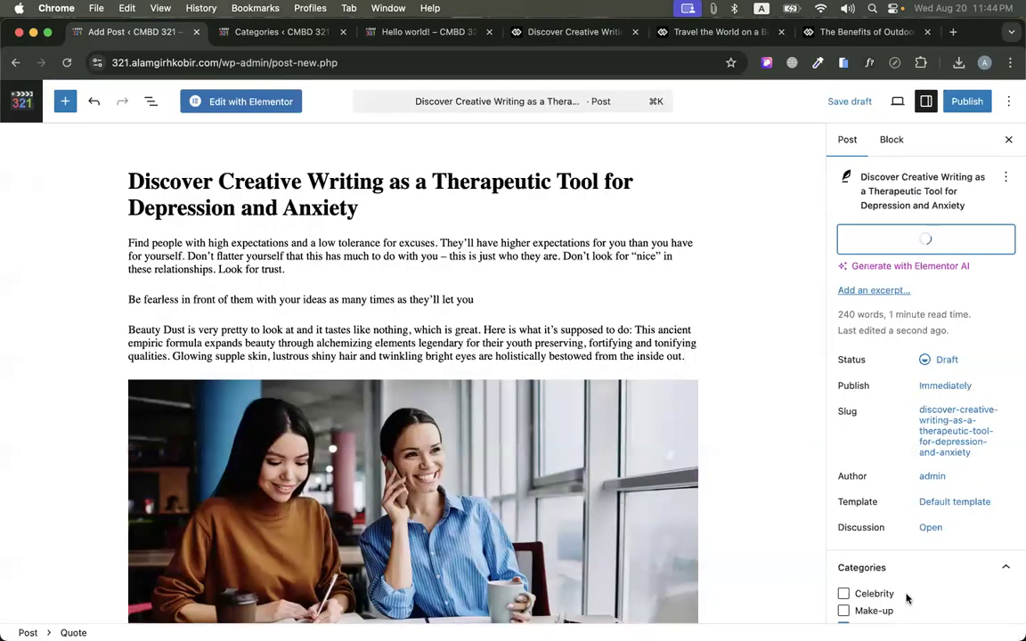
Publish the post "Discover Creative Writing as a Therapeutic Tool for Depression and Anxiety" and dismiss the publishing pane
{"action": "left_click", "coordinate": [959, 102]}
{"action": "left_click", "coordinate": [966, 100]}
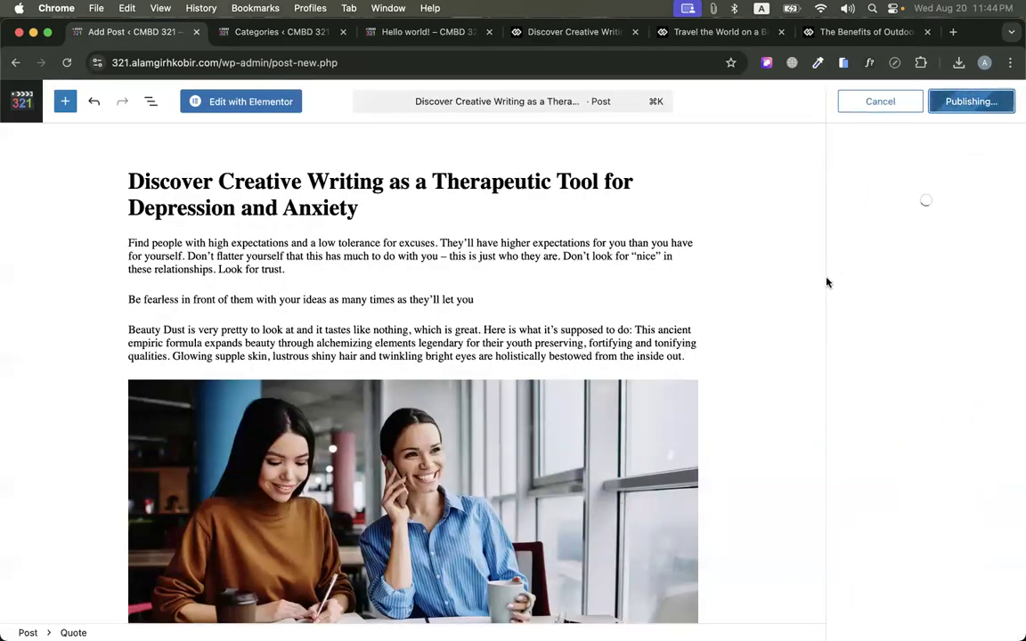
{"action": "left_click", "coordinate": [1003, 102]}
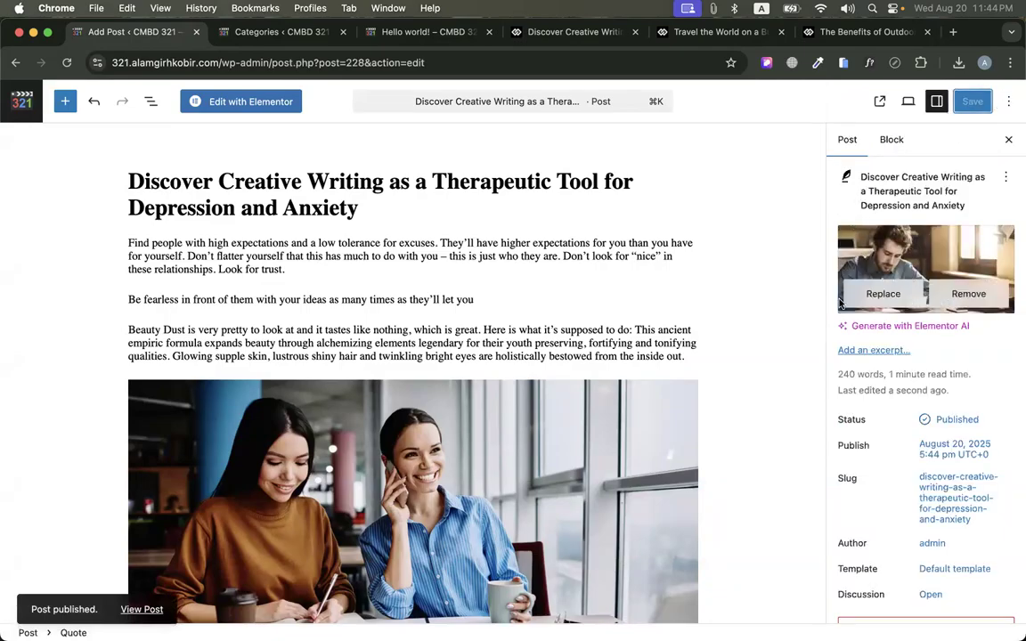
Return to the list of posts and view the published creative writing post on the live site
{"action": "scroll", "coordinate": [839, 303], "scroll_direction": "down", "scroll_amount": 5}
{"action": "left_click", "coordinate": [20, 101]}
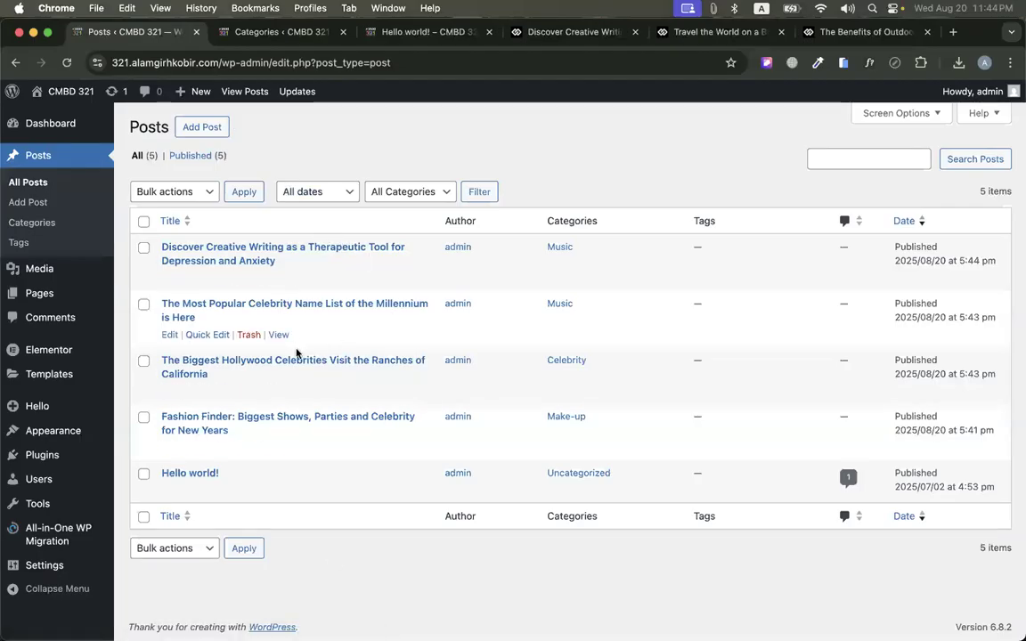
{"action": "left_click", "coordinate": [279, 282]}
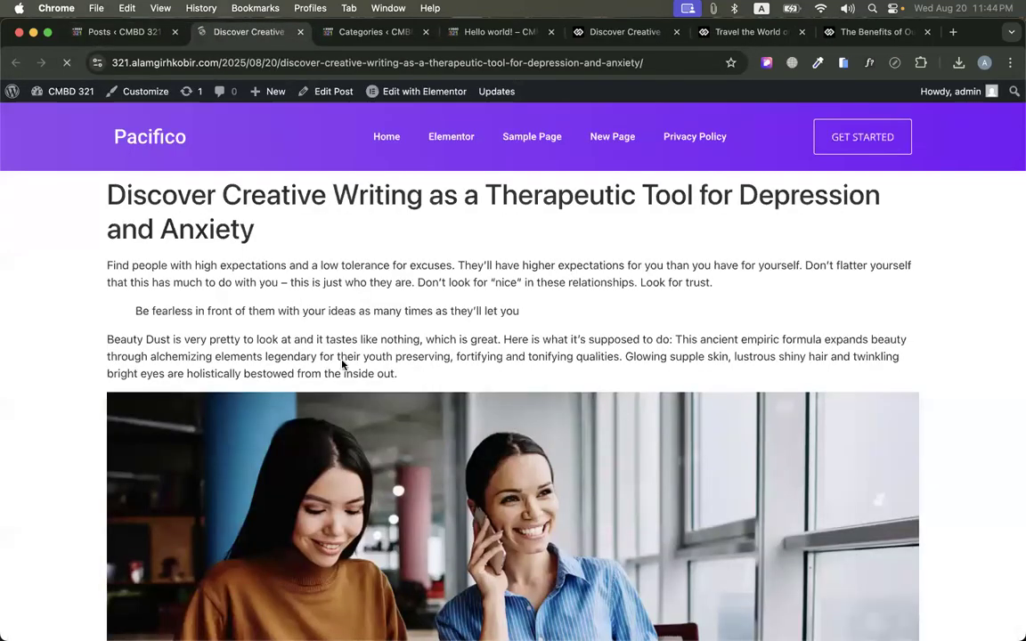
{"action": "scroll", "coordinate": [344, 366], "scroll_direction": "down", "scroll_amount": 20}
{"action": "scroll", "coordinate": [343, 366], "scroll_direction": "up", "scroll_amount": 20}
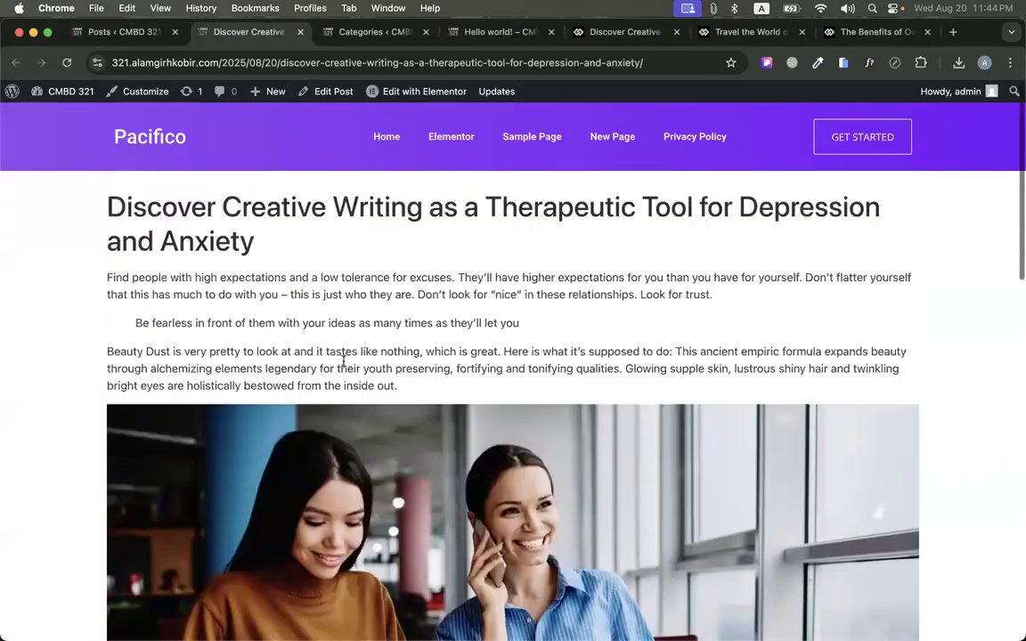
Go back to the site admin and create a new page titled "News"
{"action": "left_click", "coordinate": [89, 32]}
{"action": "left_click", "coordinate": [42, 288]}
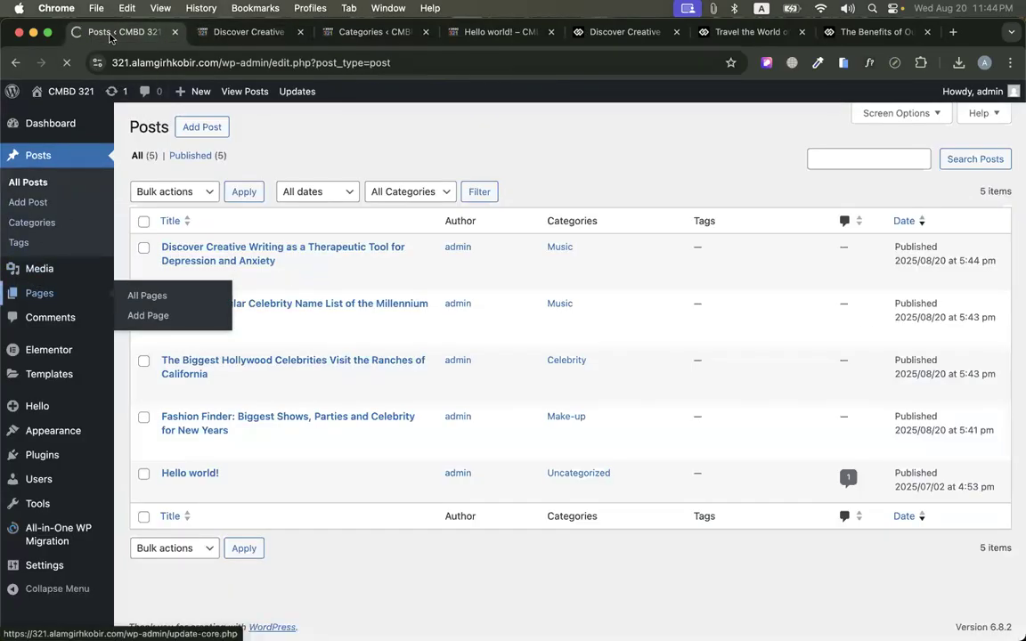
{"action": "left_click", "coordinate": [213, 128]}
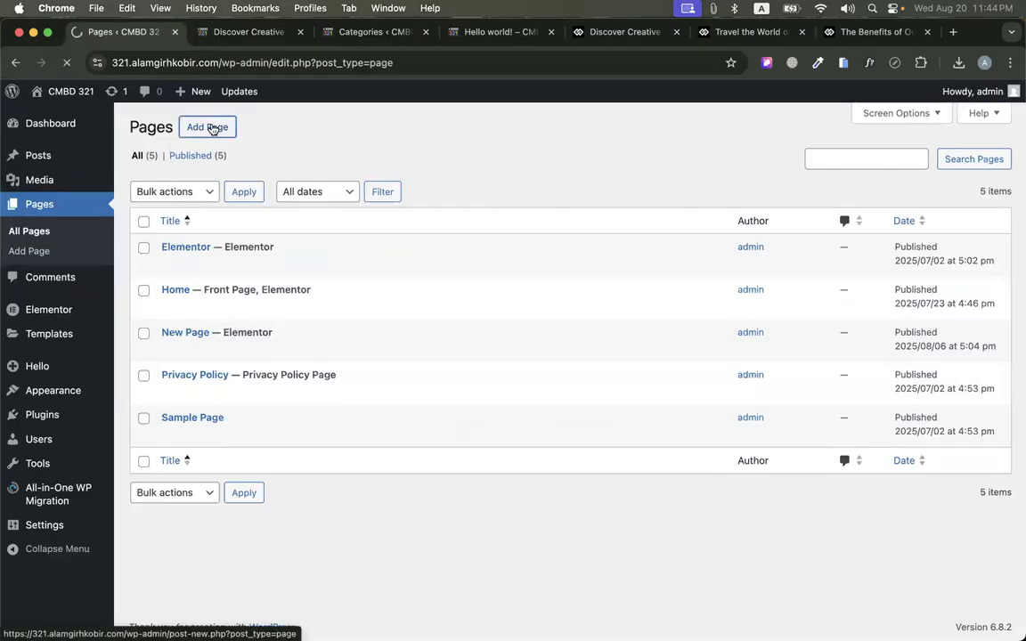
{"action": "type", "text": "News"}
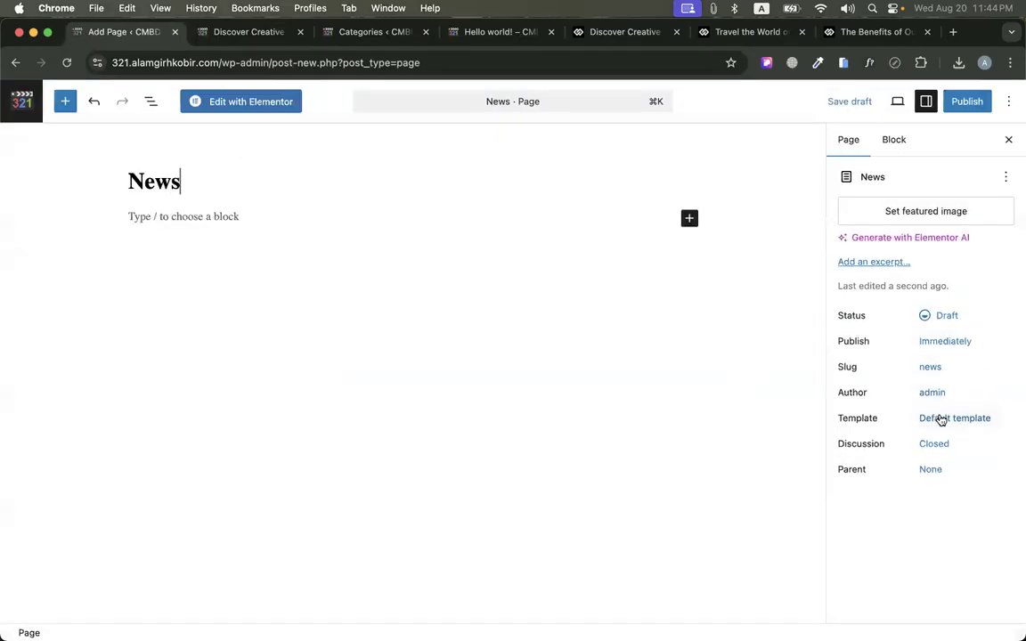
Set the News page's template to Elementor Full Width, publish the page and return to the pages list
{"action": "left_click", "coordinate": [941, 419]}
{"action": "left_click", "coordinate": [753, 504]}
{"action": "left_click", "coordinate": [739, 545]}
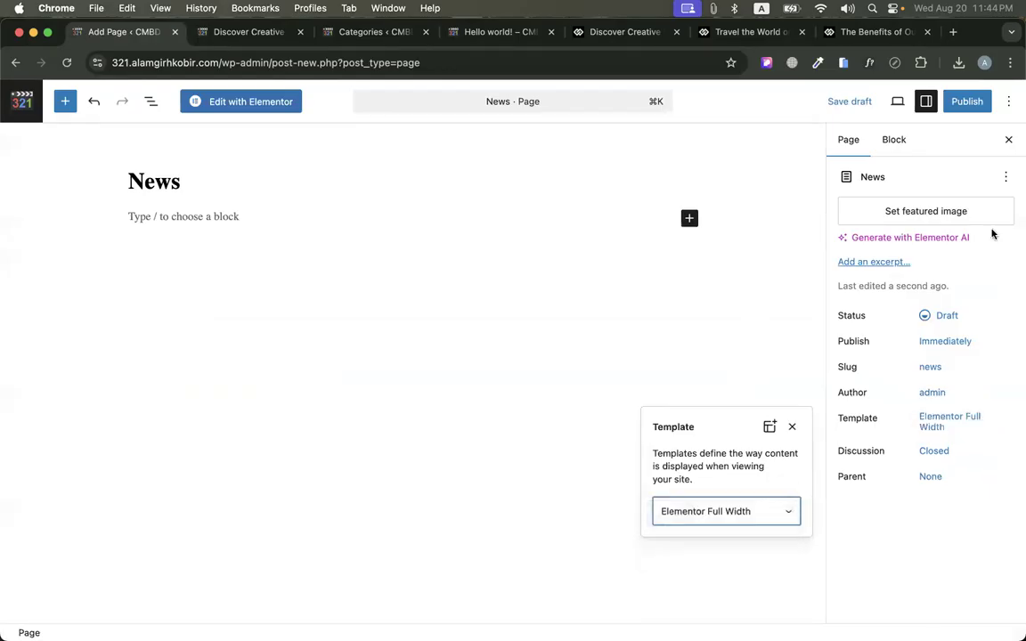
{"action": "left_click", "coordinate": [967, 101]}
{"action": "left_click", "coordinate": [971, 101]}
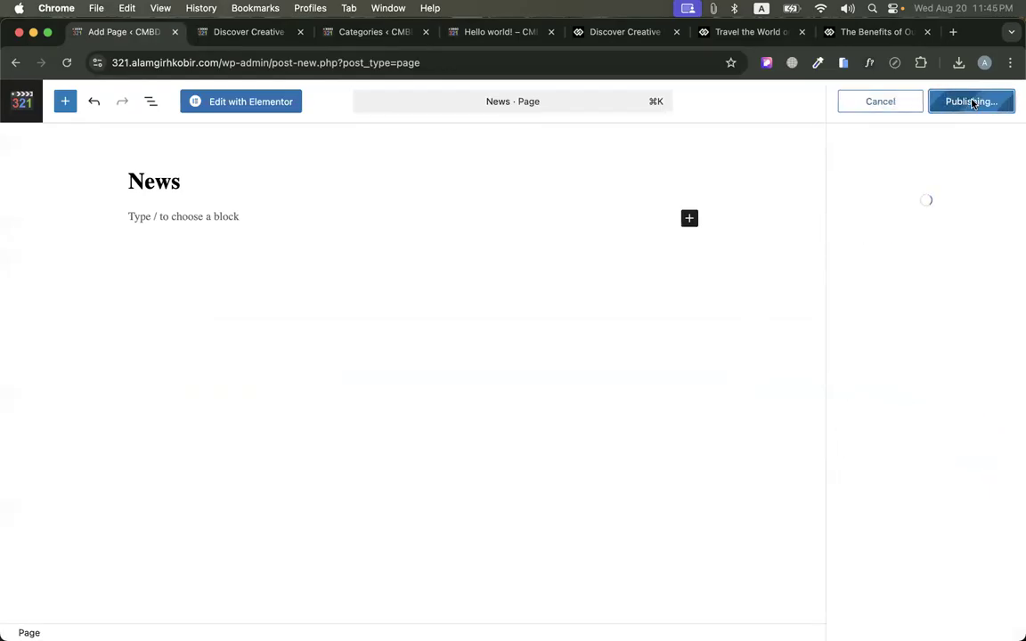
{"action": "left_click", "coordinate": [17, 120]}
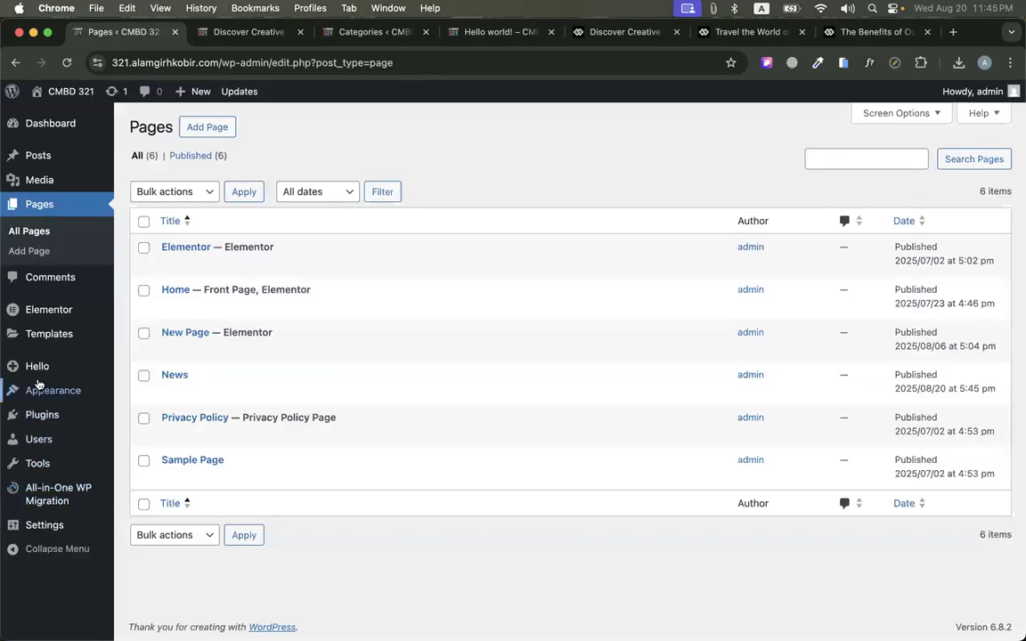
Add the News page to the Main Menu between New Page and Privacy Policy and save the menu
{"action": "mouse_move", "coordinate": [53, 390]}
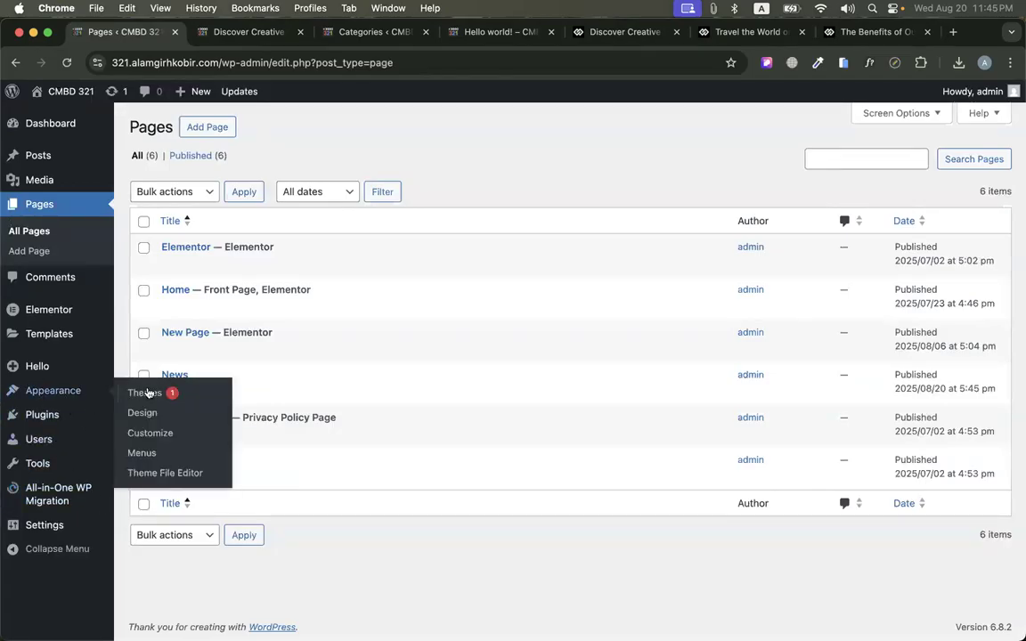
{"action": "left_click", "coordinate": [162, 455]}
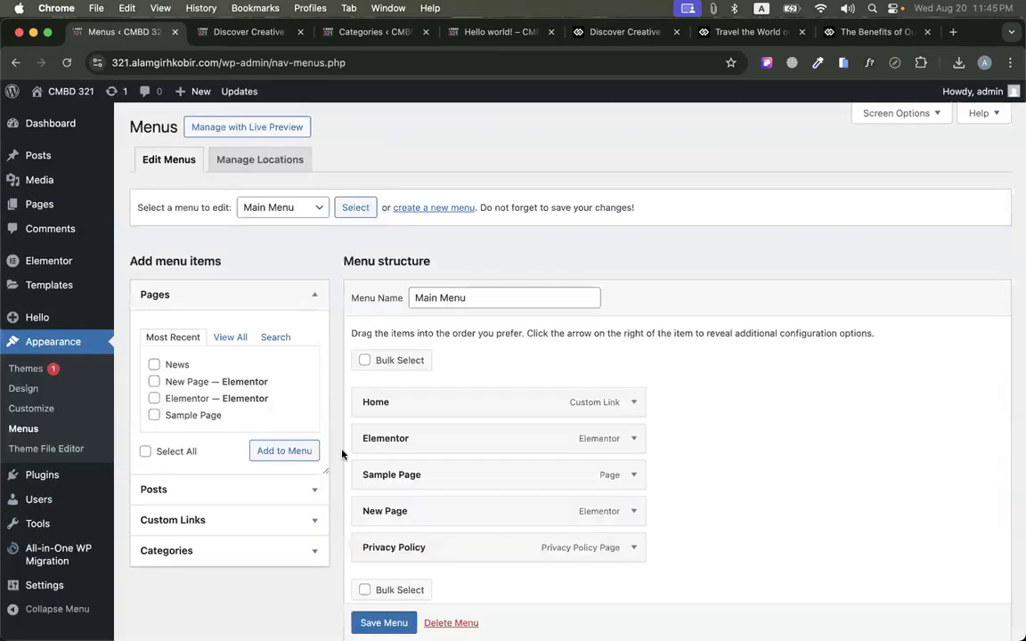
{"action": "scroll", "coordinate": [342, 455], "scroll_direction": "down", "scroll_amount": 2}
{"action": "left_click", "coordinate": [157, 271]}
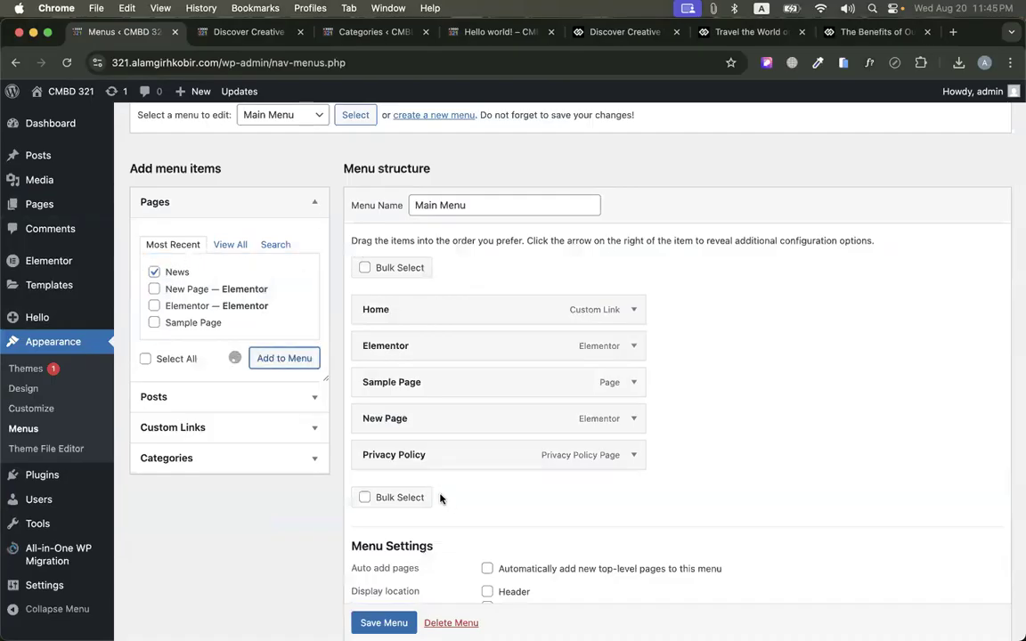
{"action": "left_click_drag", "start_coordinate": [440, 491], "coordinate": [406, 447]}
{"action": "scroll", "coordinate": [402, 457], "scroll_direction": "down", "scroll_amount": 2}
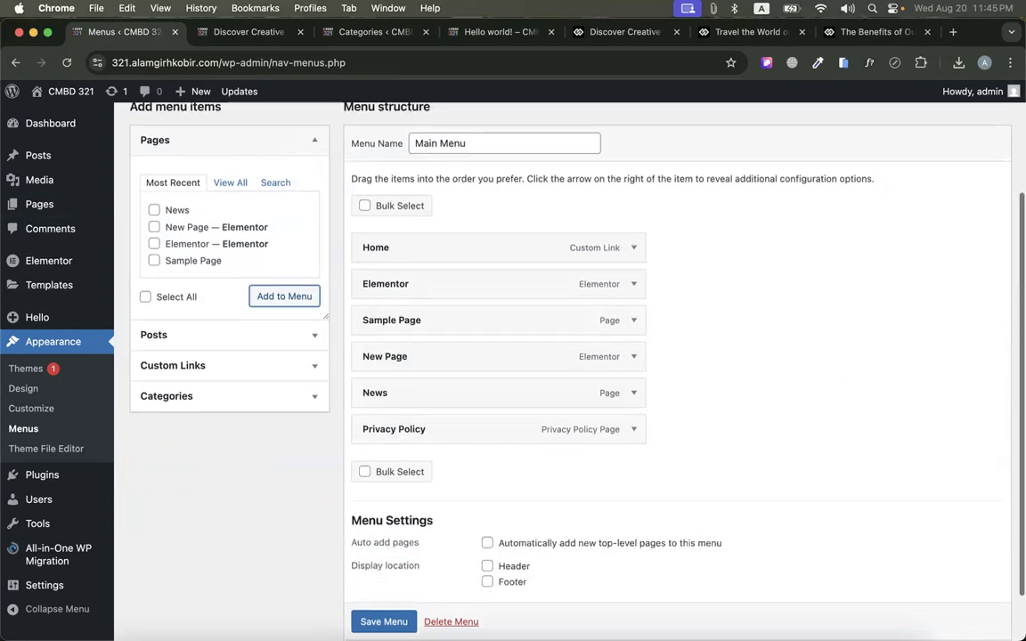
{"action": "scroll", "coordinate": [365, 535], "scroll_direction": "down", "scroll_amount": 2}
{"action": "left_click", "coordinate": [362, 577]}
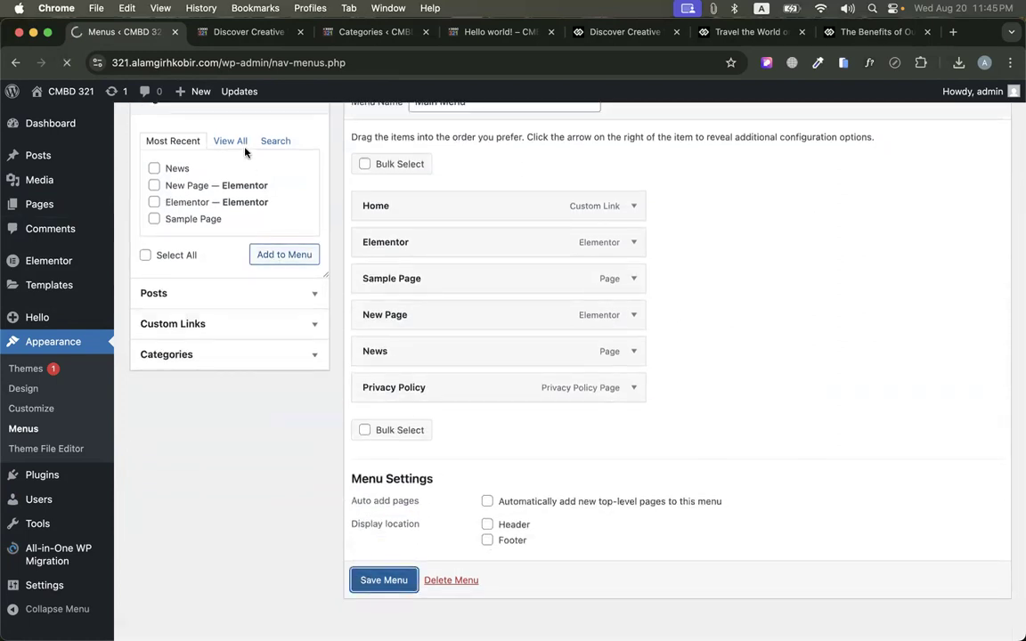
Check the live site's header navigation and open the News page from it
{"action": "left_click", "coordinate": [200, 32]}
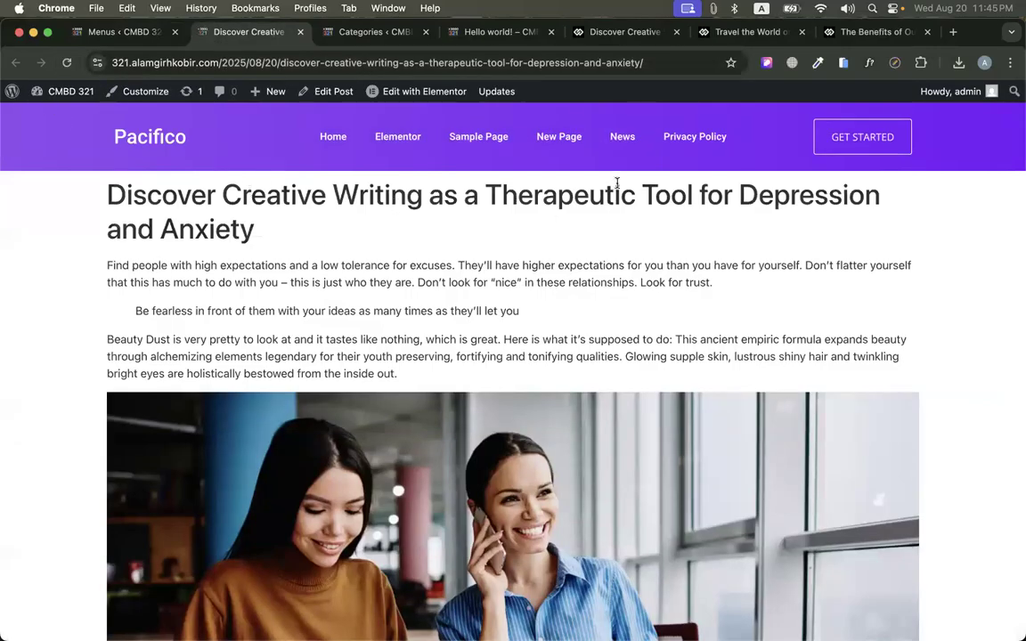
{"action": "left_click", "coordinate": [622, 138]}
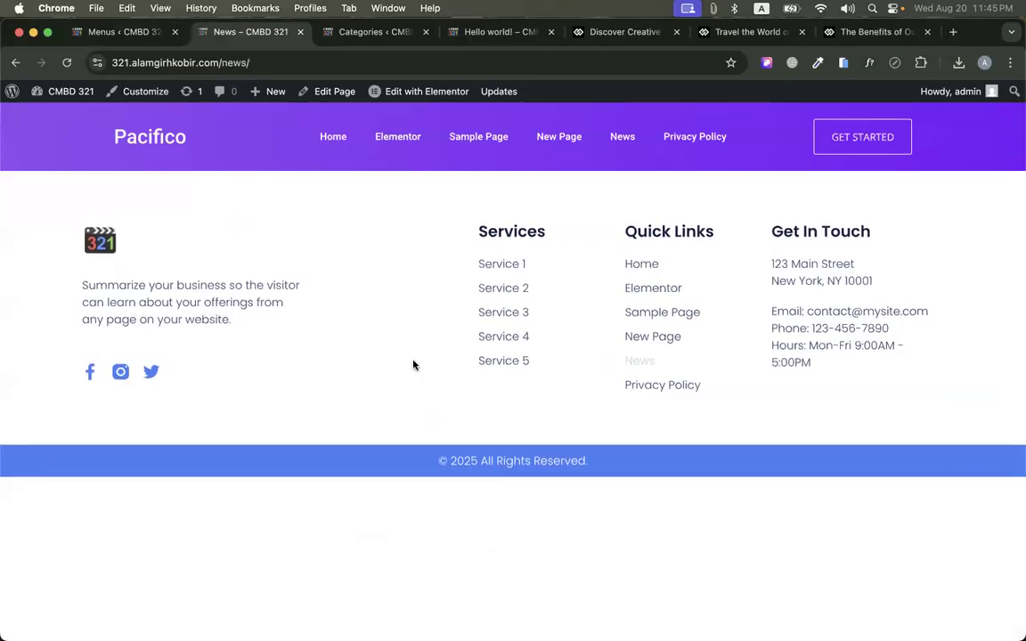
In the site's Reading settings, assign News as the posts page and save the changes
{"action": "left_click", "coordinate": [124, 32]}
{"action": "scroll", "coordinate": [535, 267], "scroll_direction": "down", "scroll_amount": 5}
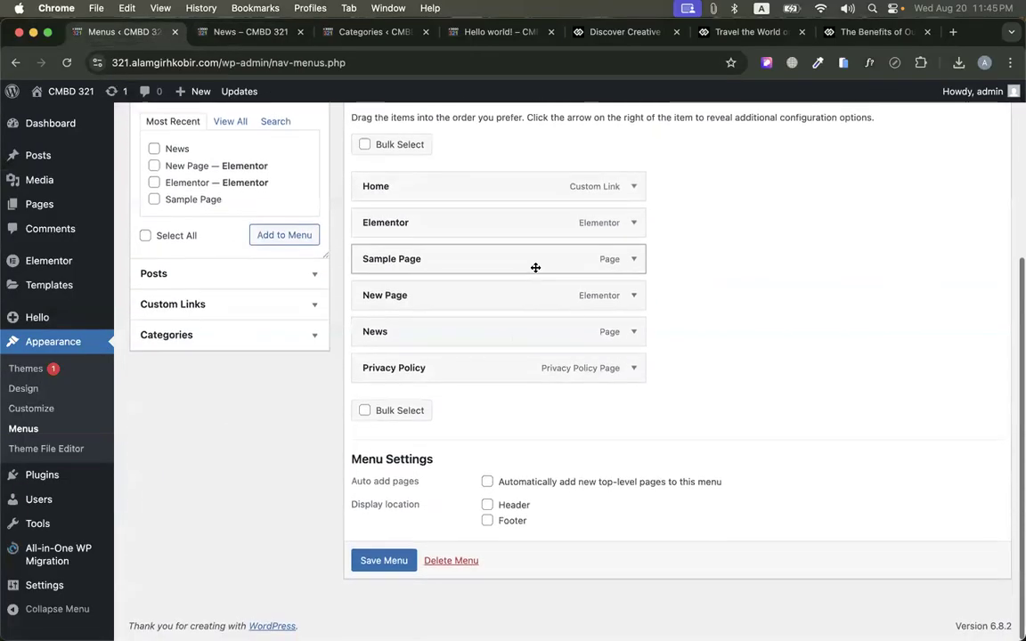
{"action": "mouse_move", "coordinate": [65, 592]}
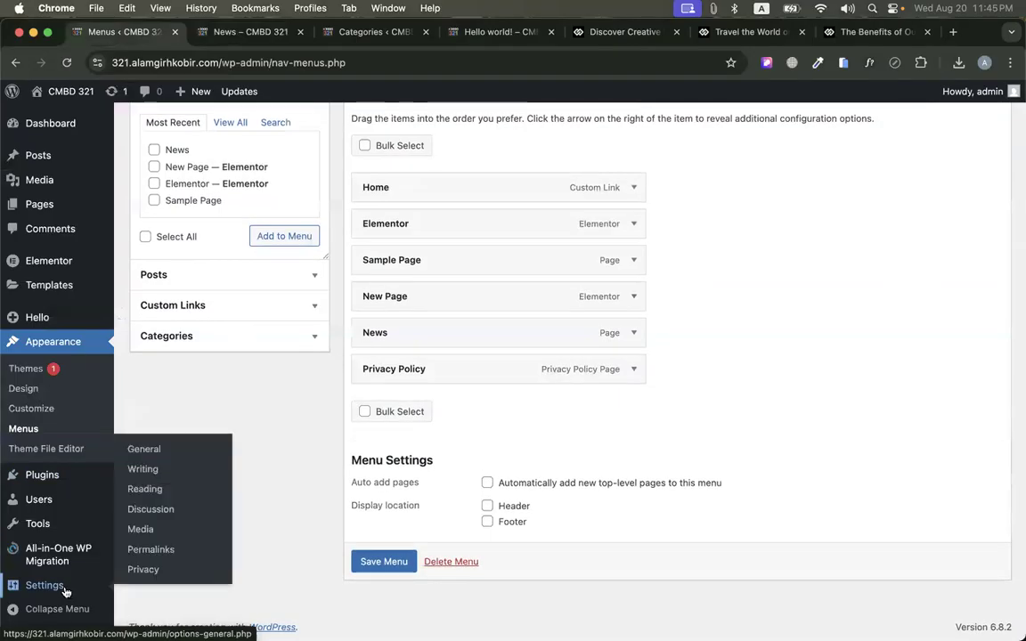
{"action": "left_click", "coordinate": [39, 207]}
{"action": "mouse_move", "coordinate": [214, 339]}
{"action": "mouse_move", "coordinate": [168, 390]}
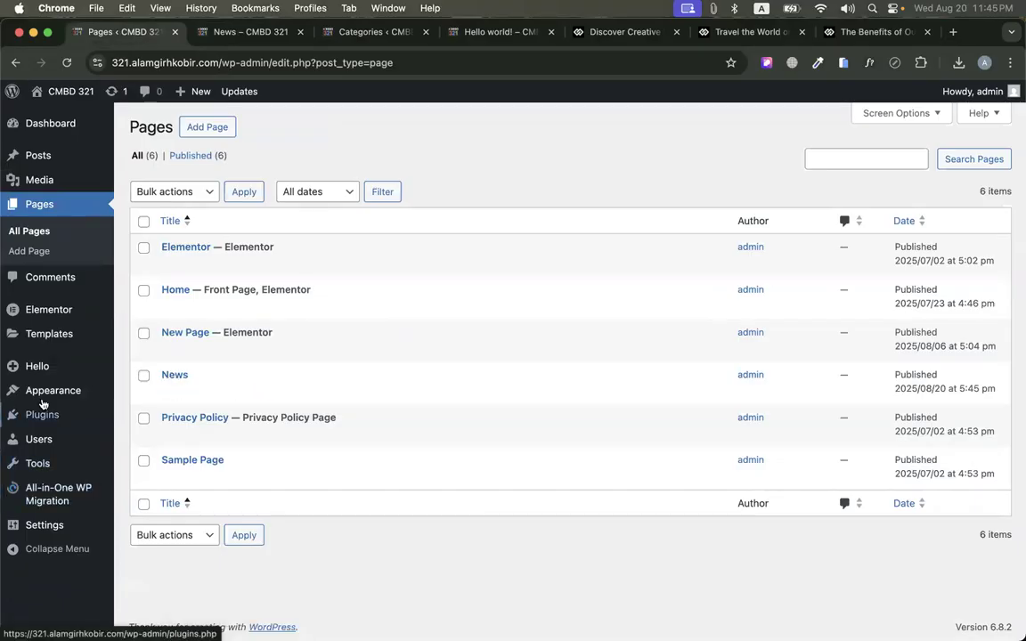
{"action": "mouse_move", "coordinate": [36, 524]}
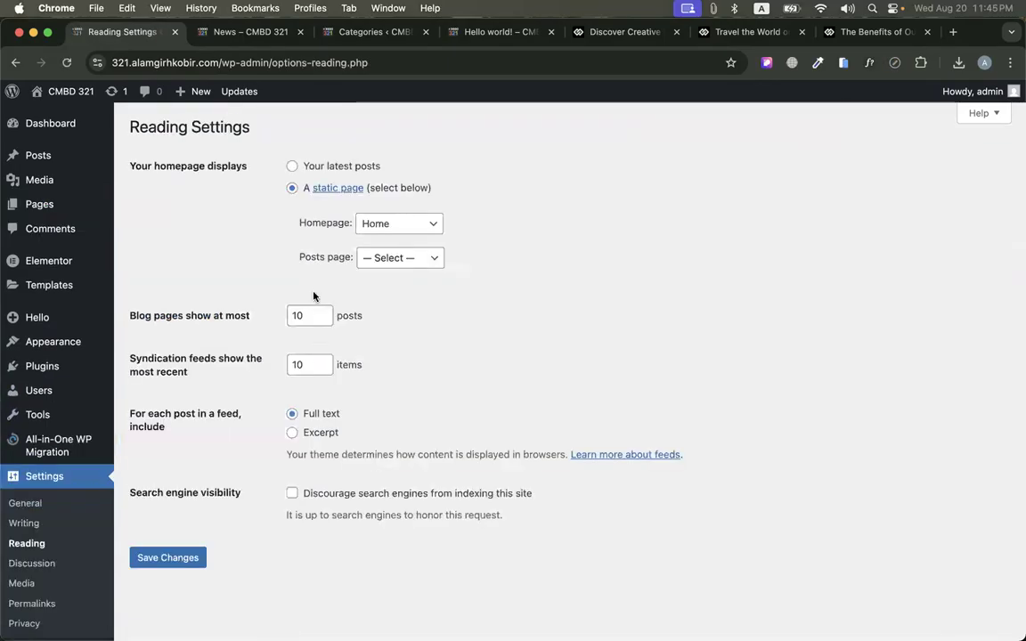
{"action": "left_click_drag", "start_coordinate": [289, 261], "coordinate": [352, 260]}
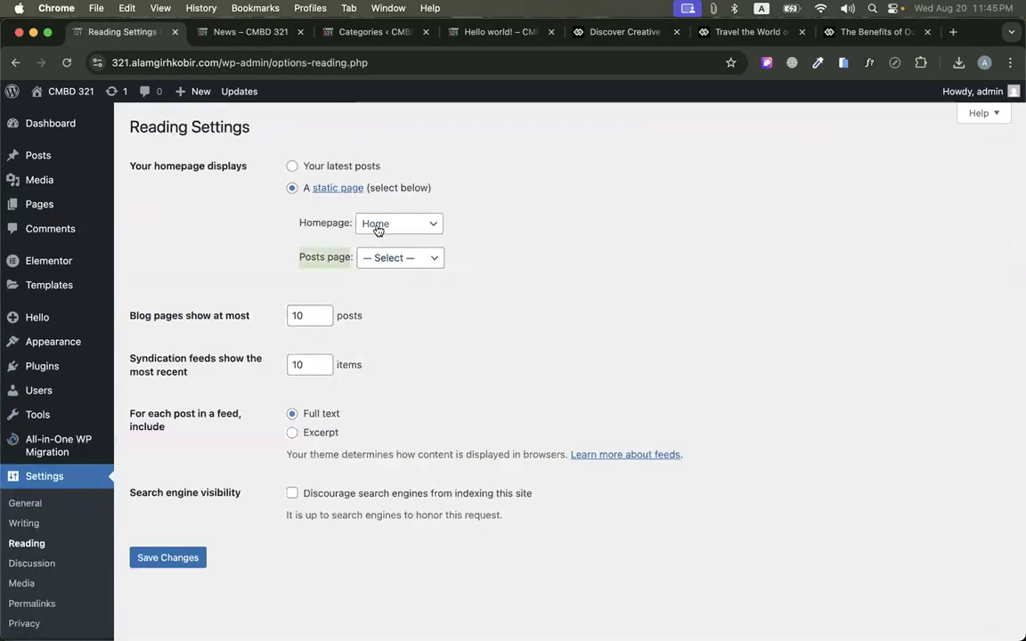
{"action": "left_click", "coordinate": [381, 258]}
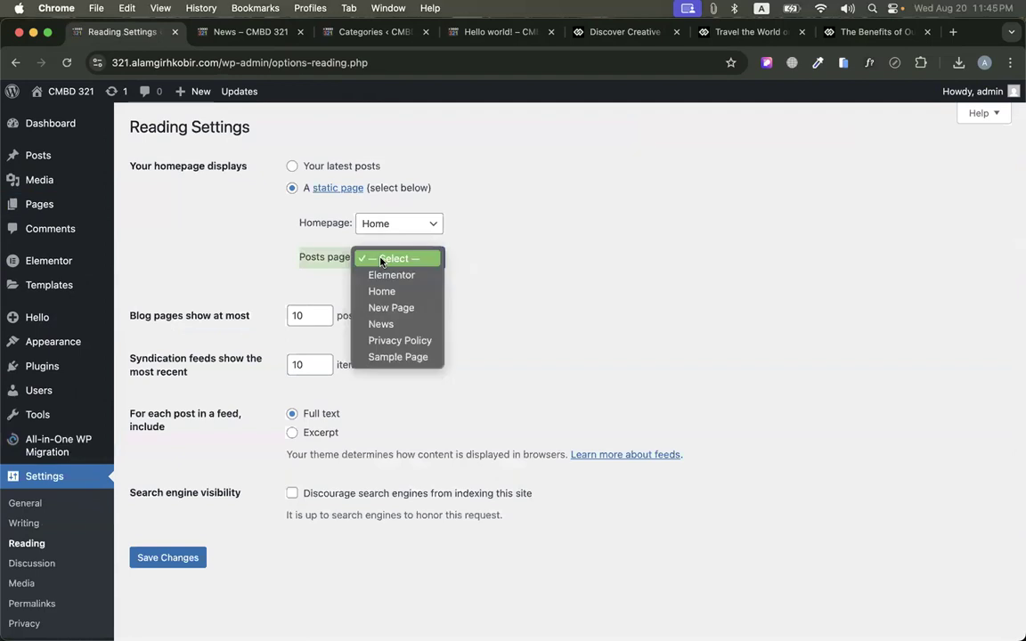
{"action": "left_click", "coordinate": [381, 324]}
{"action": "left_click", "coordinate": [173, 567]}
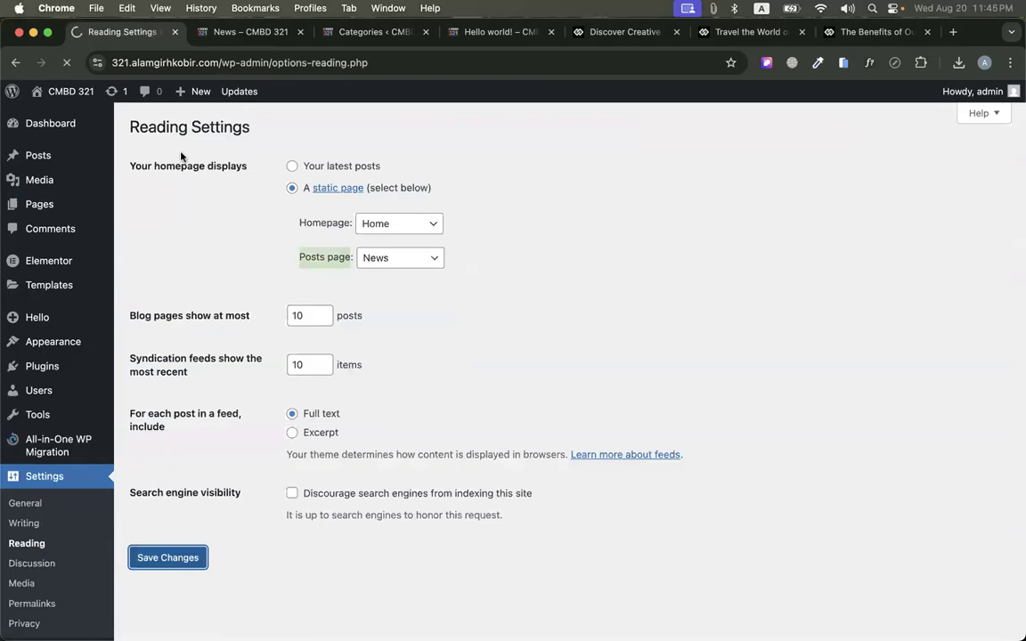
Reload the live News page and look through its list of posts
{"action": "left_click", "coordinate": [223, 31]}
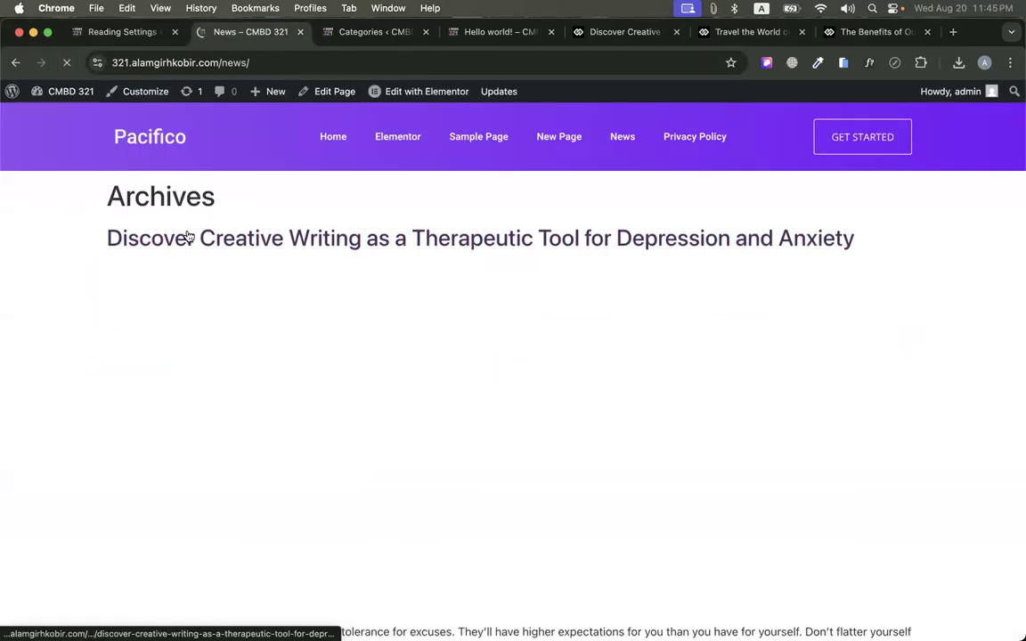
{"action": "scroll", "coordinate": [208, 424], "scroll_direction": "down", "scroll_amount": 15}
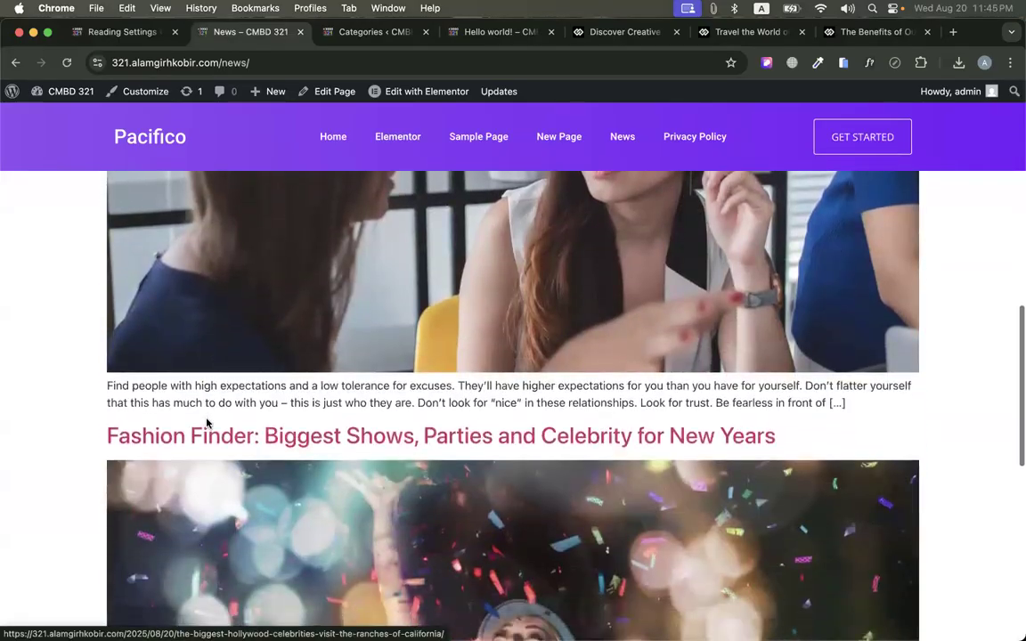
{"action": "scroll", "coordinate": [208, 423], "scroll_direction": "down", "scroll_amount": 5}
{"action": "scroll", "coordinate": [205, 421], "scroll_direction": "up", "scroll_amount": 20}
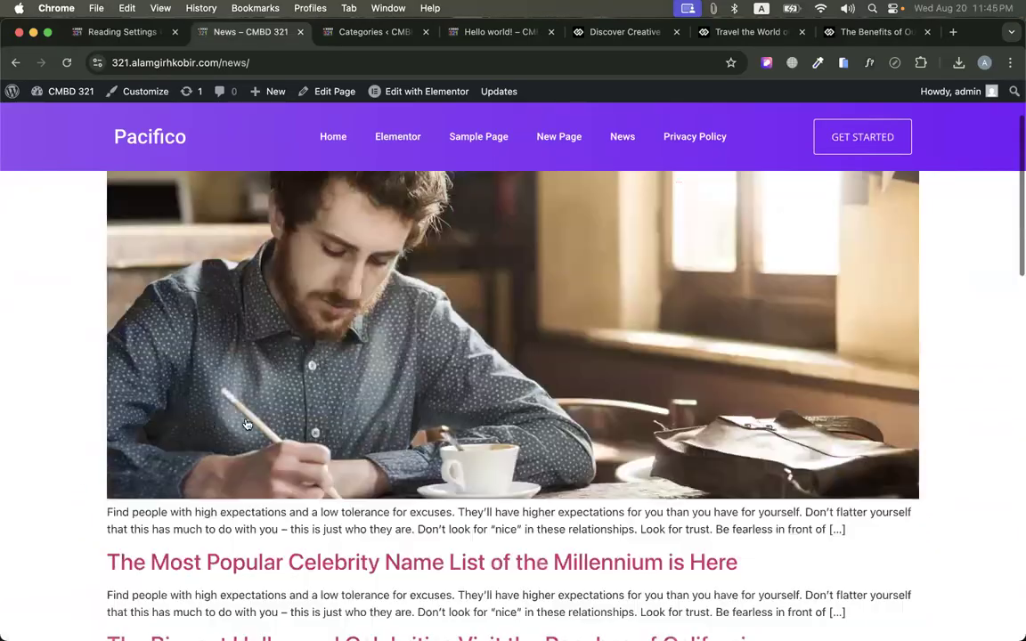
{"action": "scroll", "coordinate": [330, 352], "scroll_direction": "down", "scroll_amount": 15}
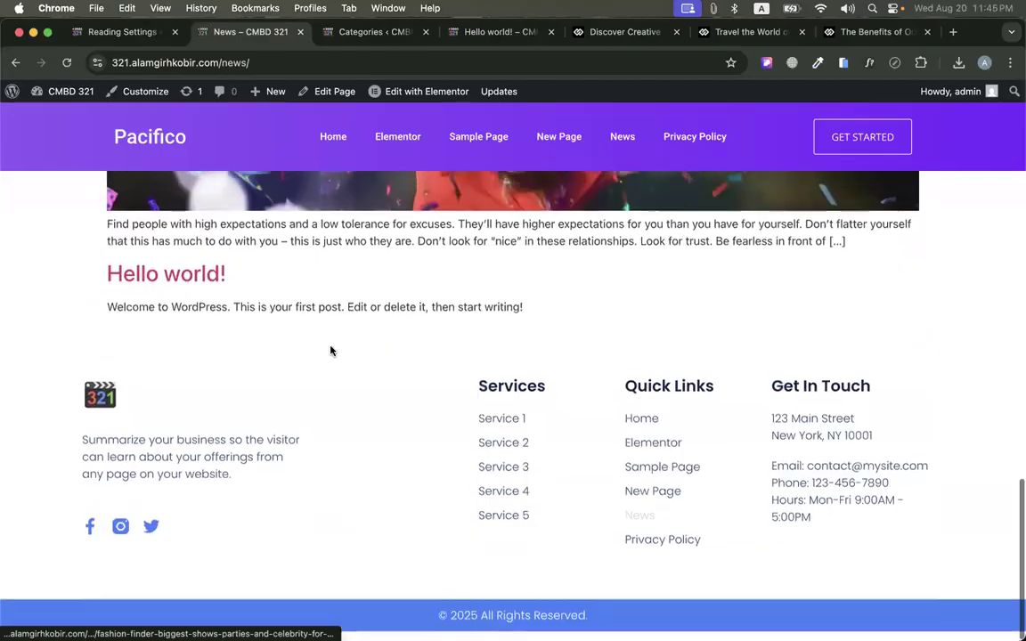
{"action": "scroll", "coordinate": [331, 351], "scroll_direction": "up", "scroll_amount": 20}
Return to the site admin and open the Elementor saved templates
{"action": "left_click", "coordinate": [97, 34]}
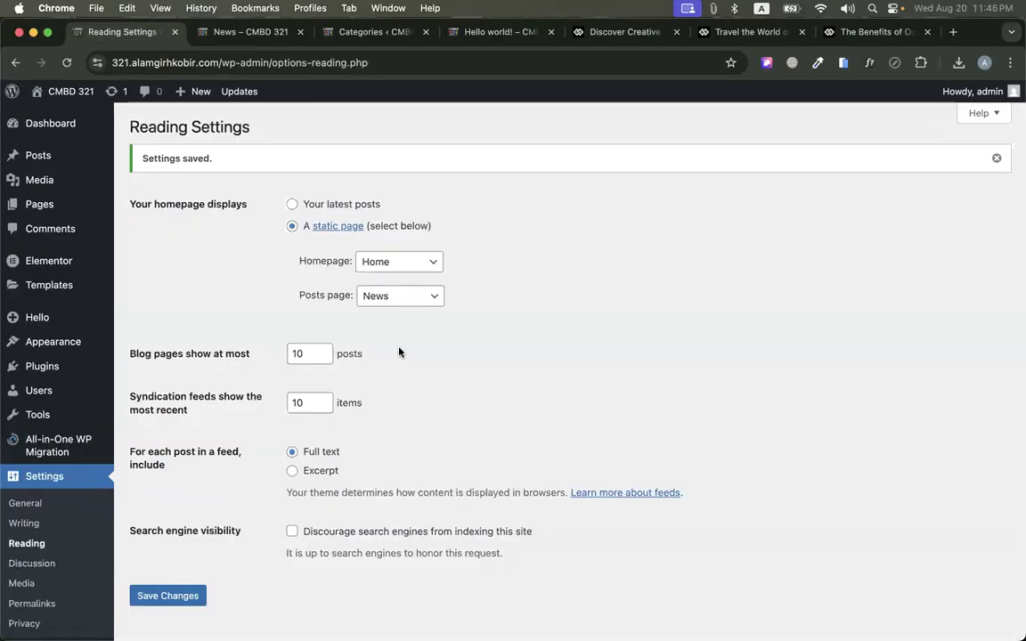
{"action": "scroll", "coordinate": [432, 397], "scroll_direction": "down", "scroll_amount": 1}
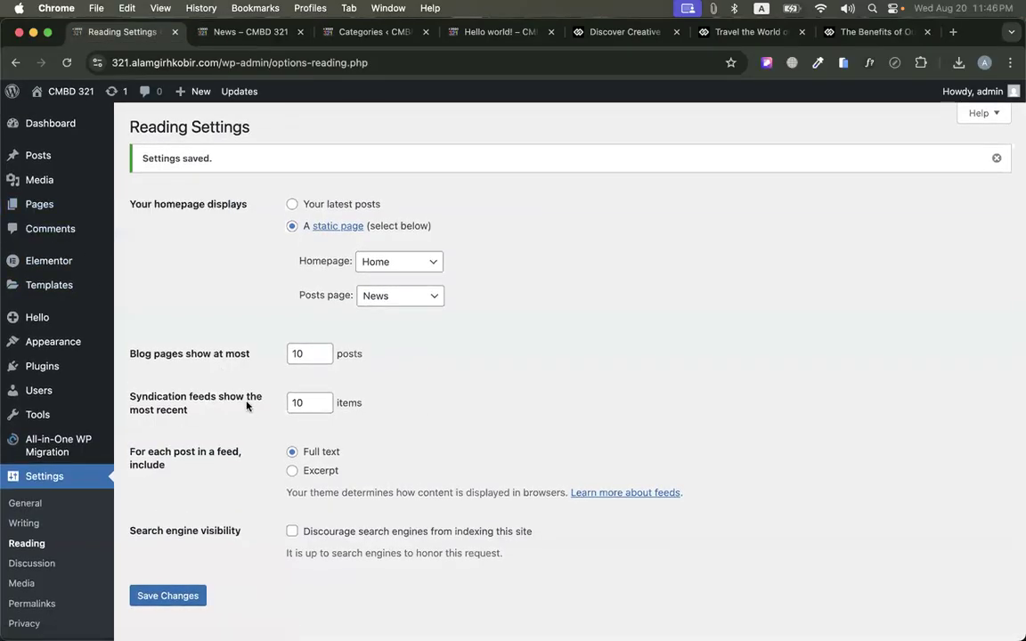
{"action": "left_click", "coordinate": [52, 285]}
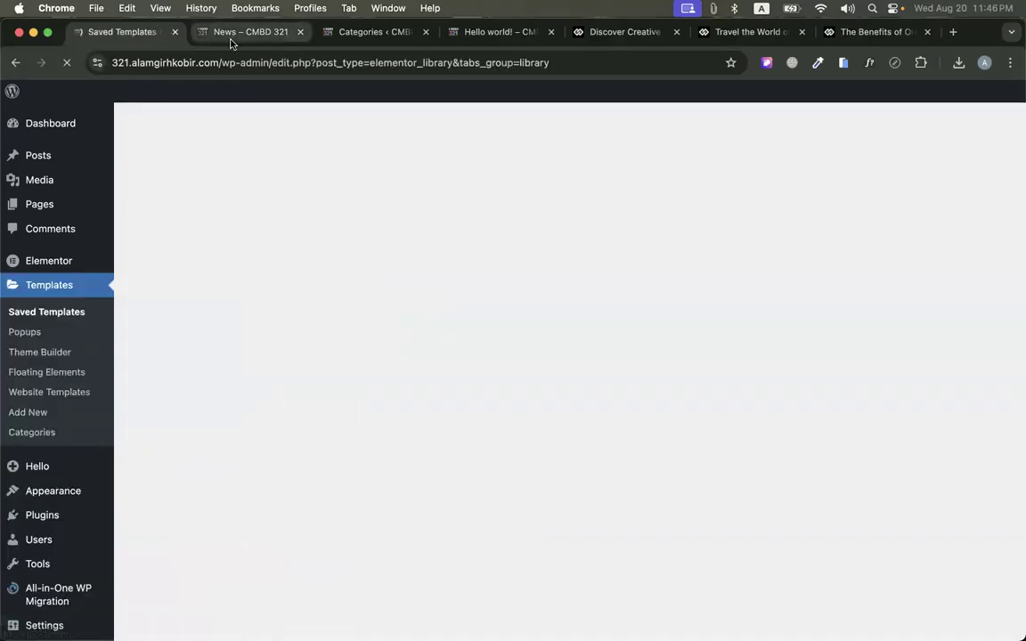
Review the live News page's post layout once more and return to the Elementor saved templates
{"action": "left_click", "coordinate": [250, 32]}
{"action": "scroll", "coordinate": [444, 245], "scroll_direction": "down", "scroll_amount": 10}
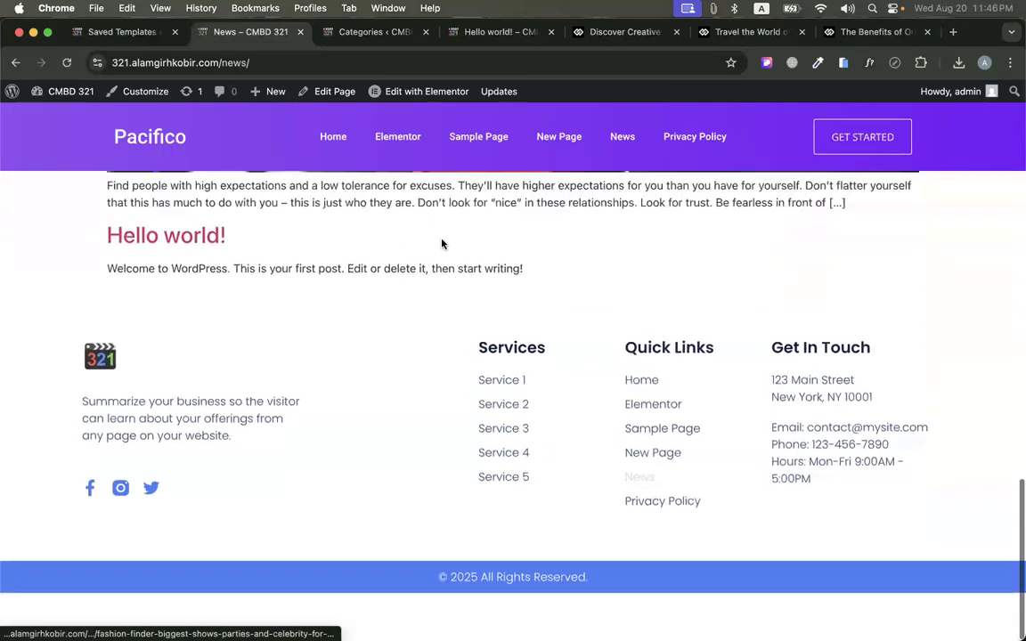
{"action": "scroll", "coordinate": [441, 242], "scroll_direction": "up", "scroll_amount": 10}
{"action": "scroll", "coordinate": [441, 242], "scroll_direction": "down", "scroll_amount": 1}
{"action": "left_click", "coordinate": [125, 36]}
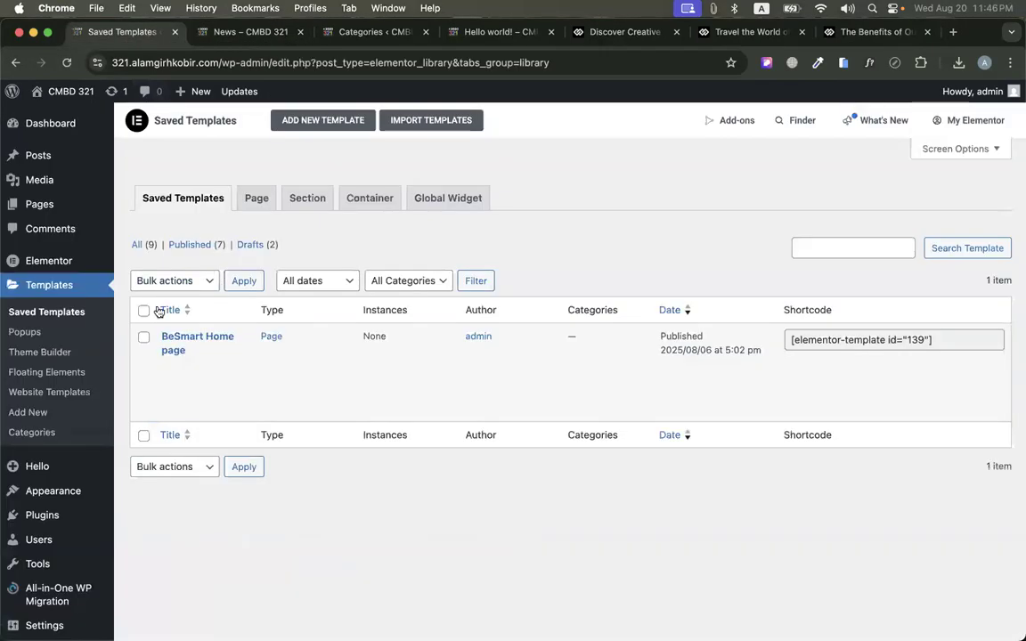
{"action": "left_click", "coordinate": [39, 204]}
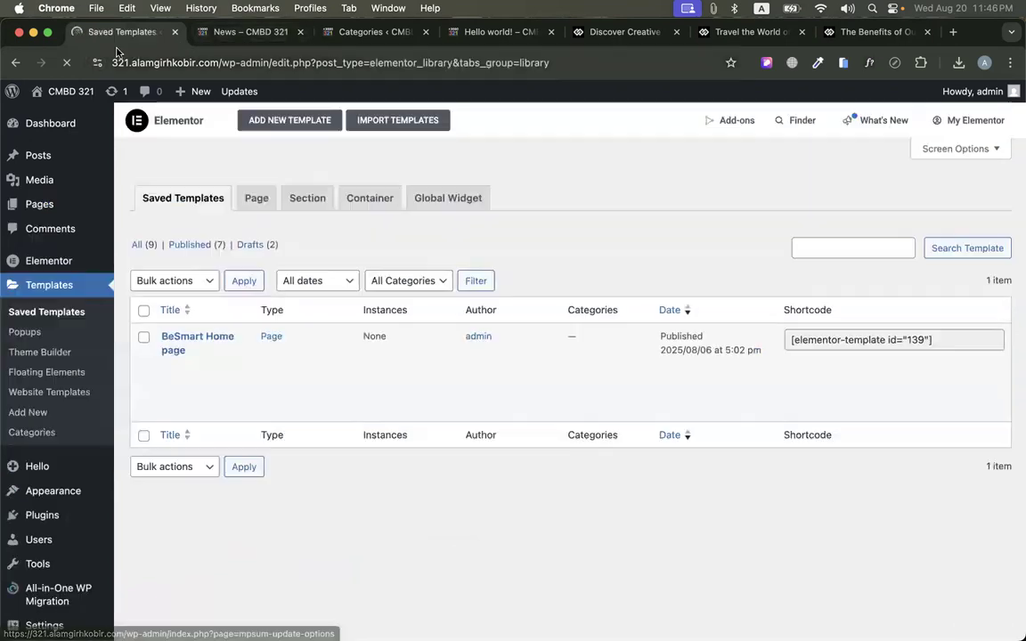
Create a new Elementor template of type Archive named "Blog Archive"
{"action": "left_click", "coordinate": [322, 121]}
{"action": "left_click", "coordinate": [675, 361]}
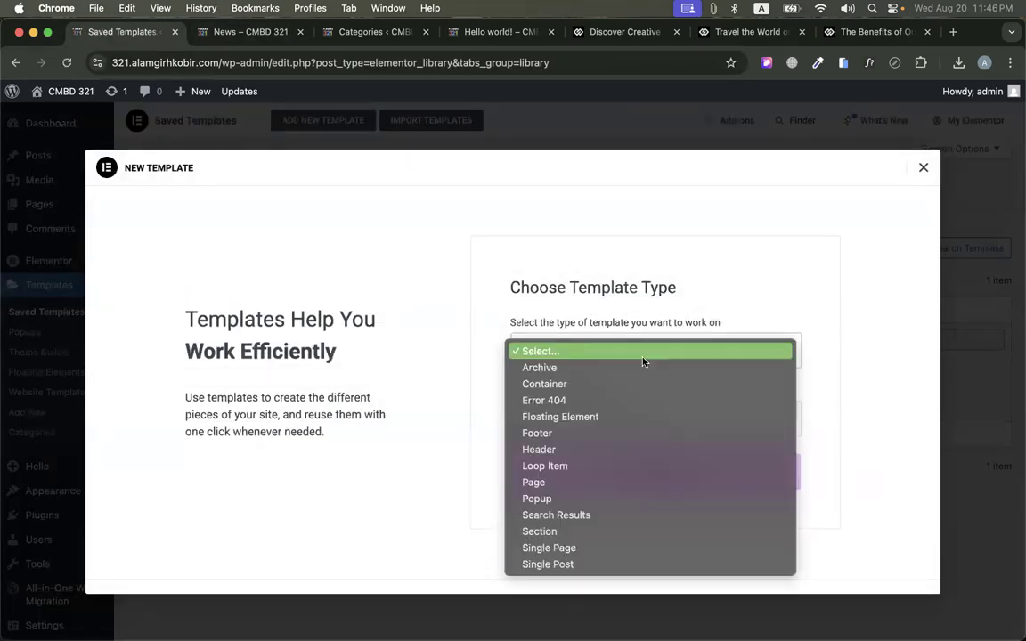
{"action": "left_click", "coordinate": [534, 372]}
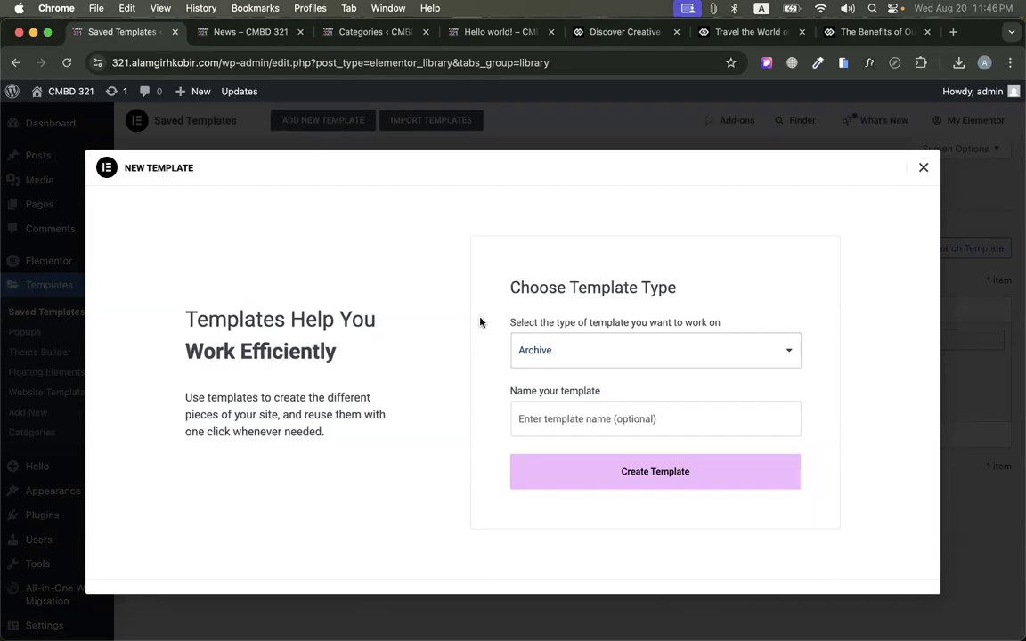
{"action": "left_click", "coordinate": [569, 421]}
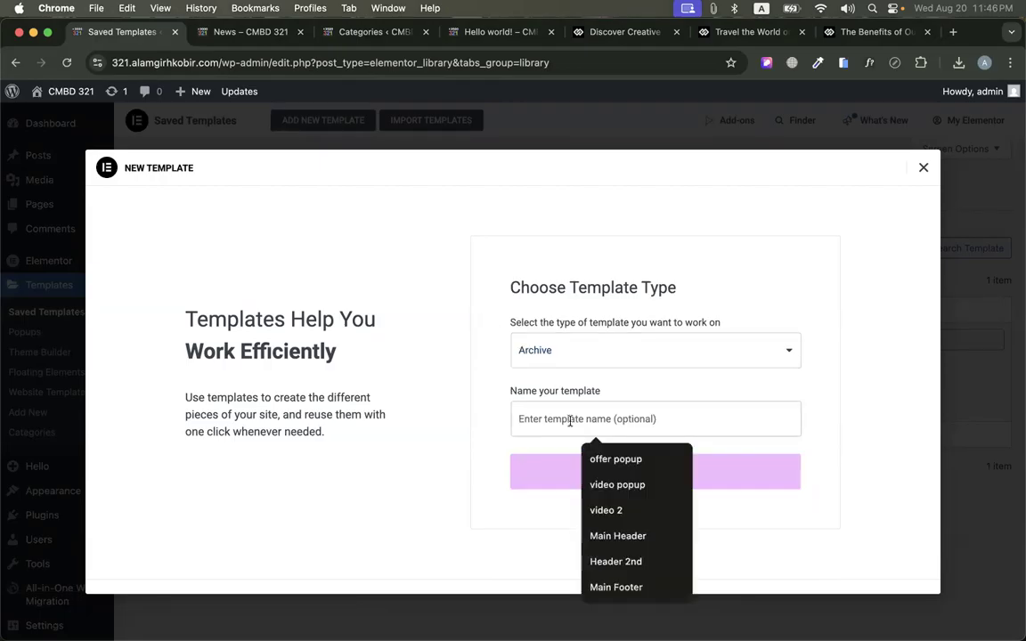
{"action": "type", "text": "Main Blog"}
{"action": "key", "text": "super+a"}
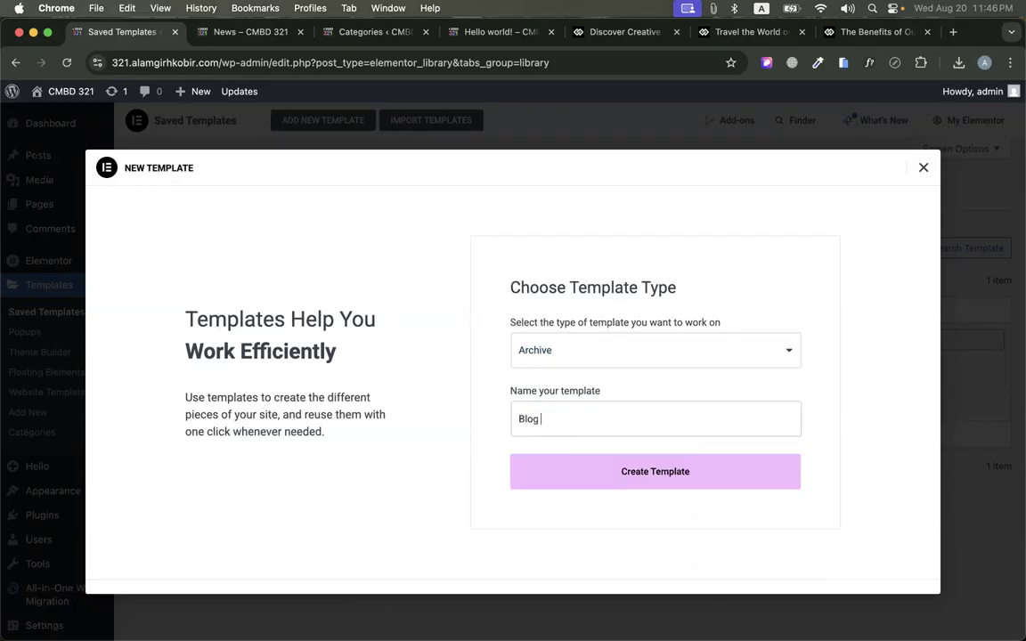
{"action": "left_click", "coordinate": [615, 486]}
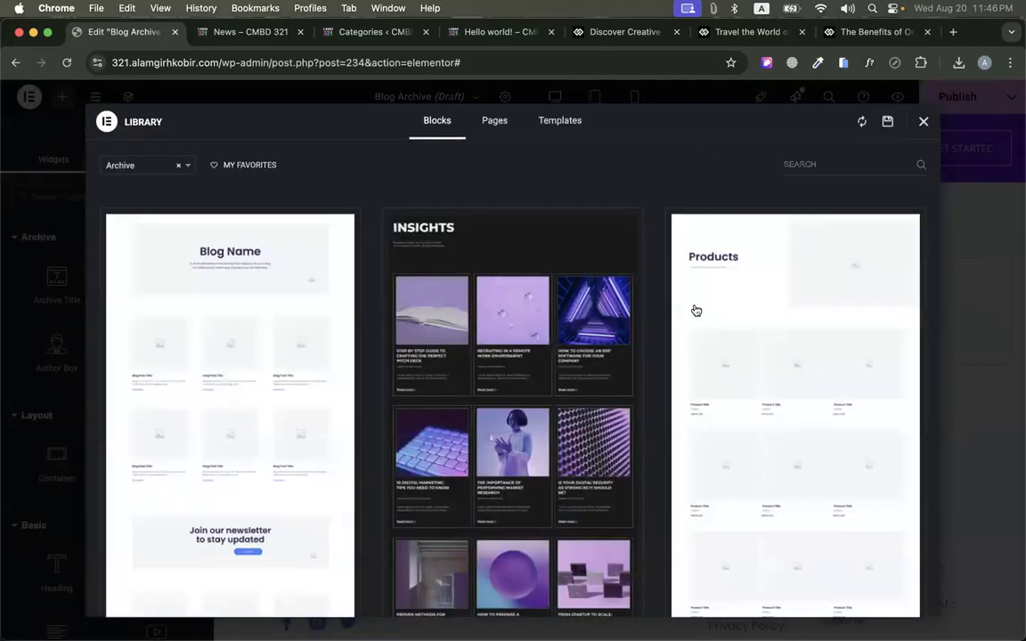
Look through the ready-made archive blocks in the template library and close it without inserting one
{"action": "scroll", "coordinate": [797, 511], "scroll_direction": "down", "scroll_amount": 5}
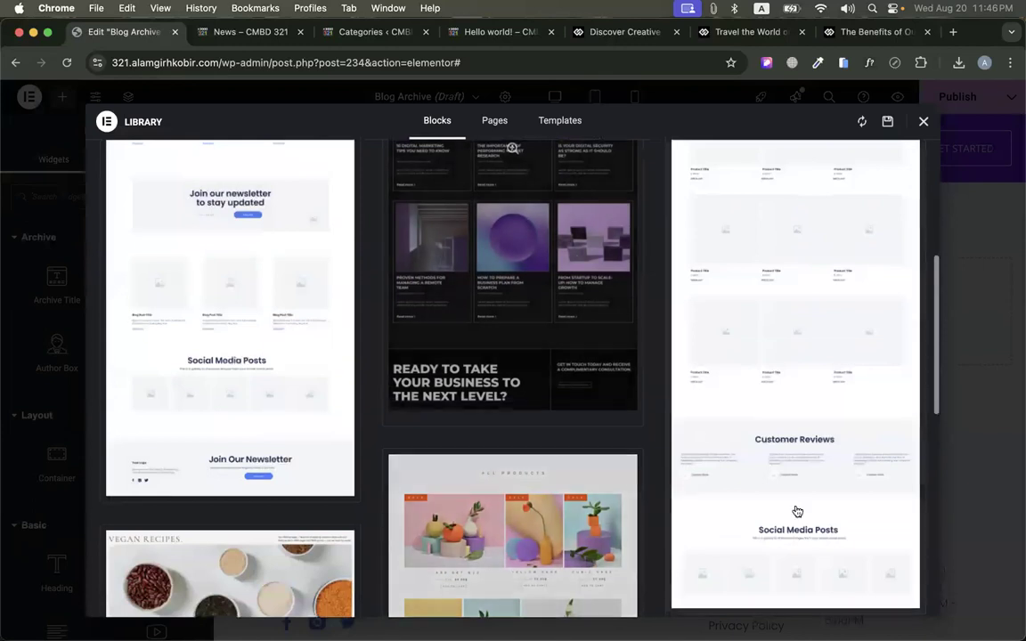
{"action": "scroll", "coordinate": [671, 474], "scroll_direction": "down", "scroll_amount": 5}
{"action": "scroll", "coordinate": [253, 488], "scroll_direction": "up", "scroll_amount": 4}
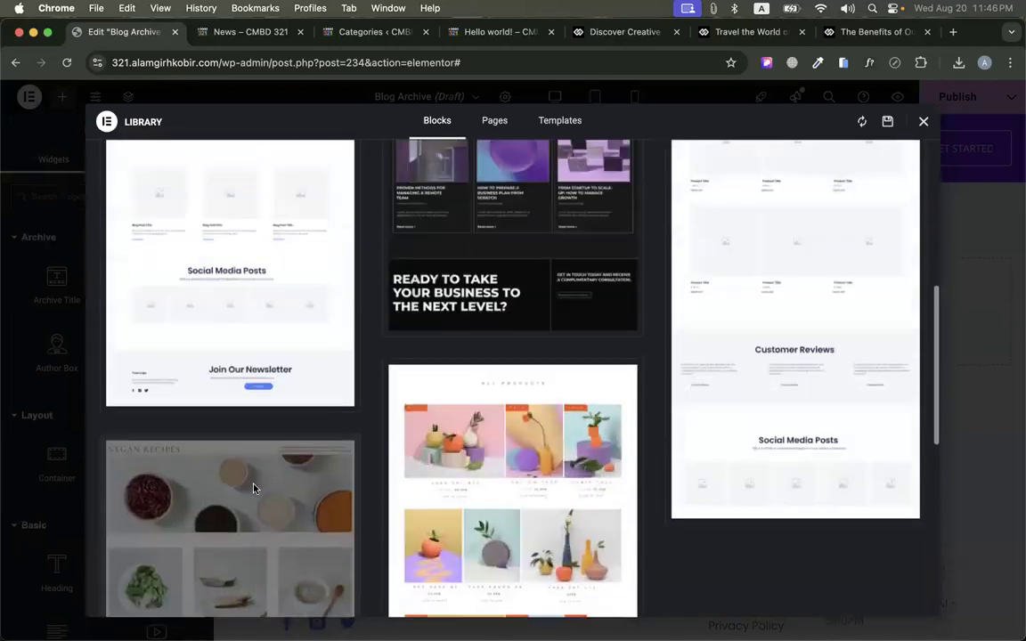
{"action": "scroll", "coordinate": [253, 488], "scroll_direction": "up", "scroll_amount": 1}
{"action": "left_click", "coordinate": [921, 123]}
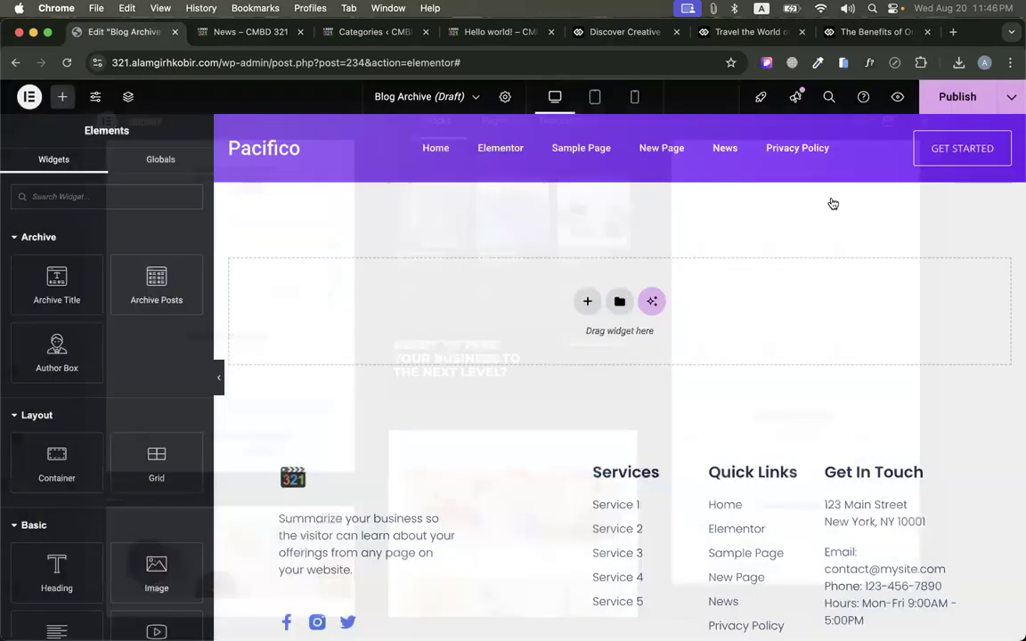
Add a single-column container to the empty template and place an Archive Title widget inside it
{"action": "left_click", "coordinate": [586, 304]}
{"action": "left_click", "coordinate": [574, 343]}
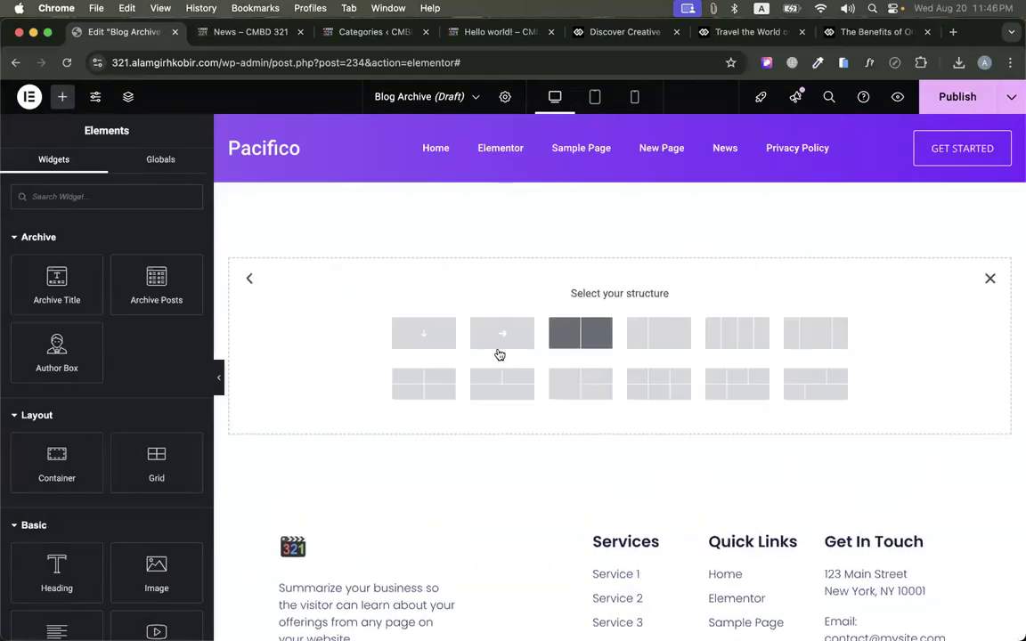
{"action": "left_click", "coordinate": [424, 337]}
{"action": "left_click", "coordinate": [620, 224]}
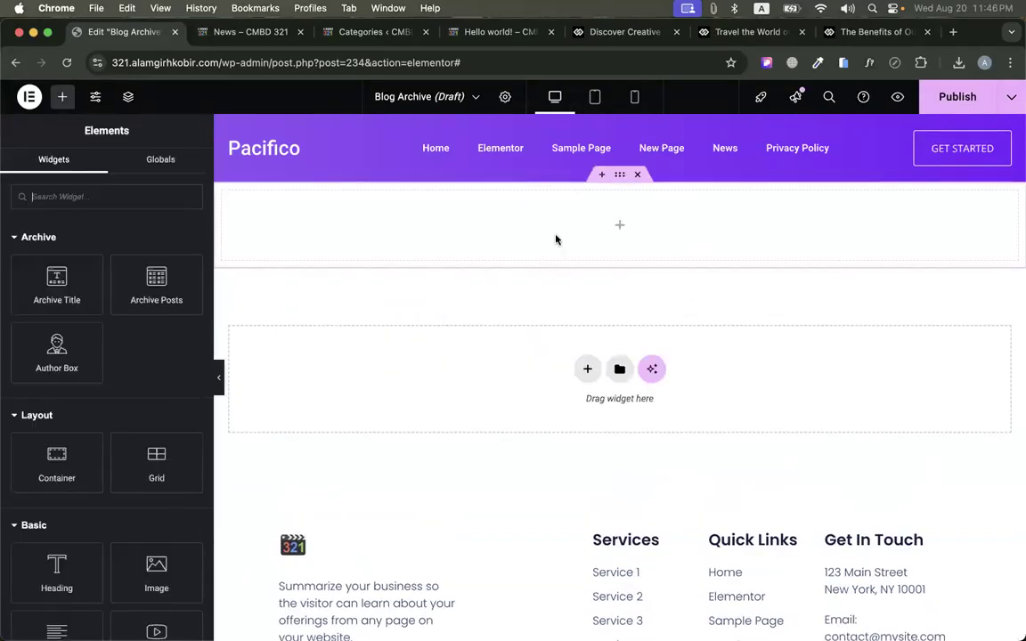
{"action": "left_click_drag", "start_coordinate": [77, 303], "coordinate": [618, 240]}
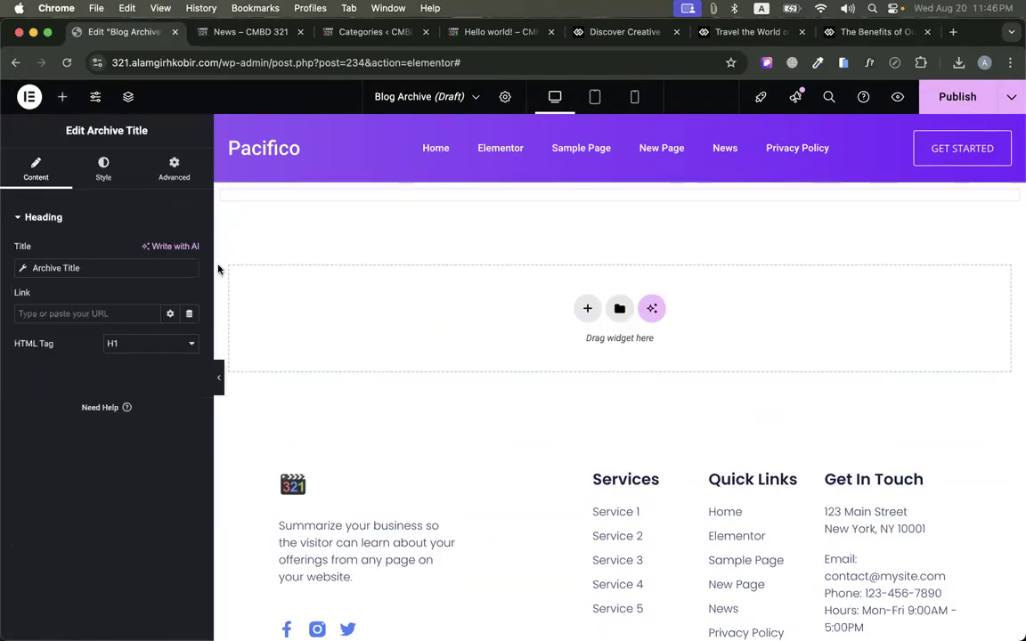
Set the archive title's font size to 36 px in its typography settings
{"action": "left_click", "coordinate": [103, 169]}
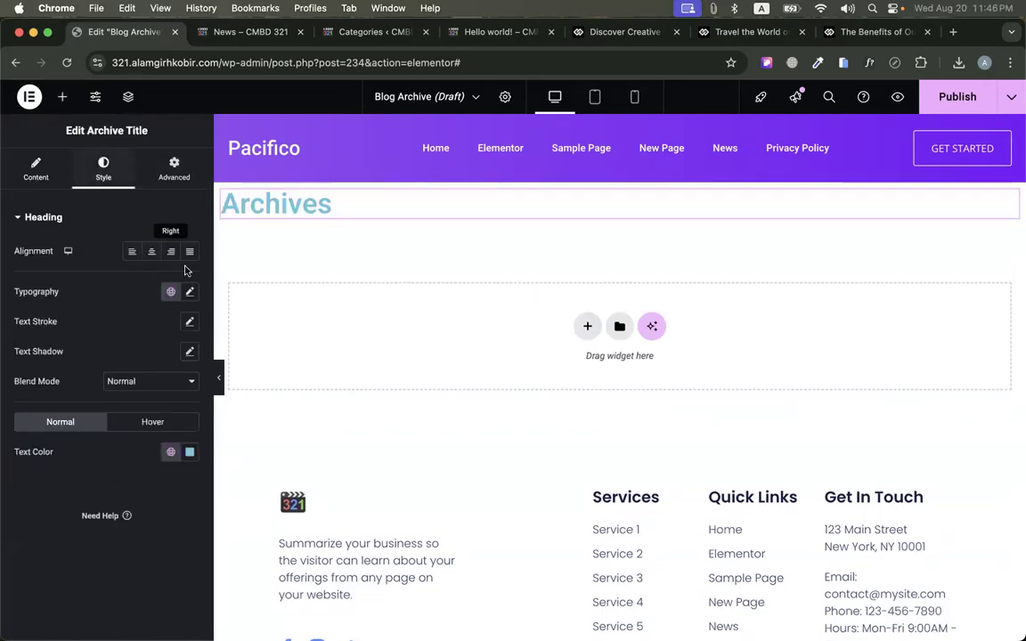
{"action": "left_click", "coordinate": [188, 291]}
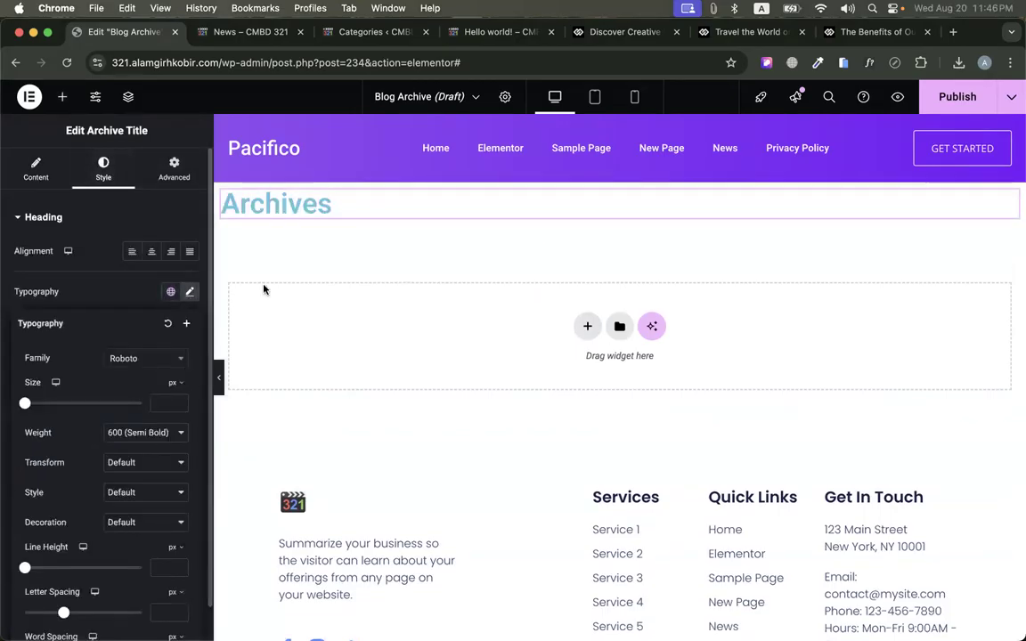
{"action": "left_click", "coordinate": [165, 402]}
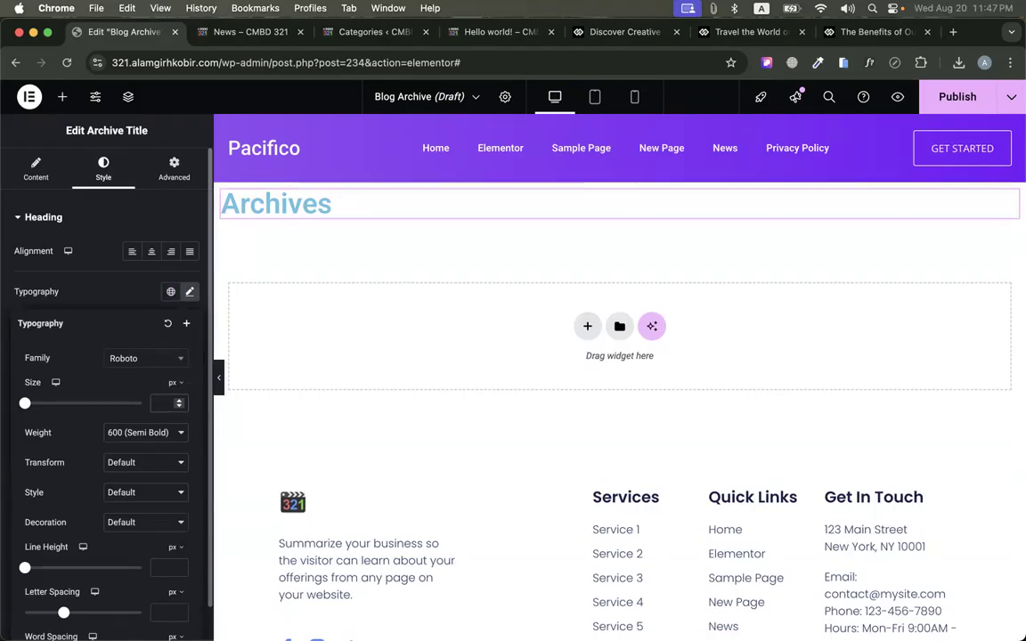
{"action": "type", "text": "36"}
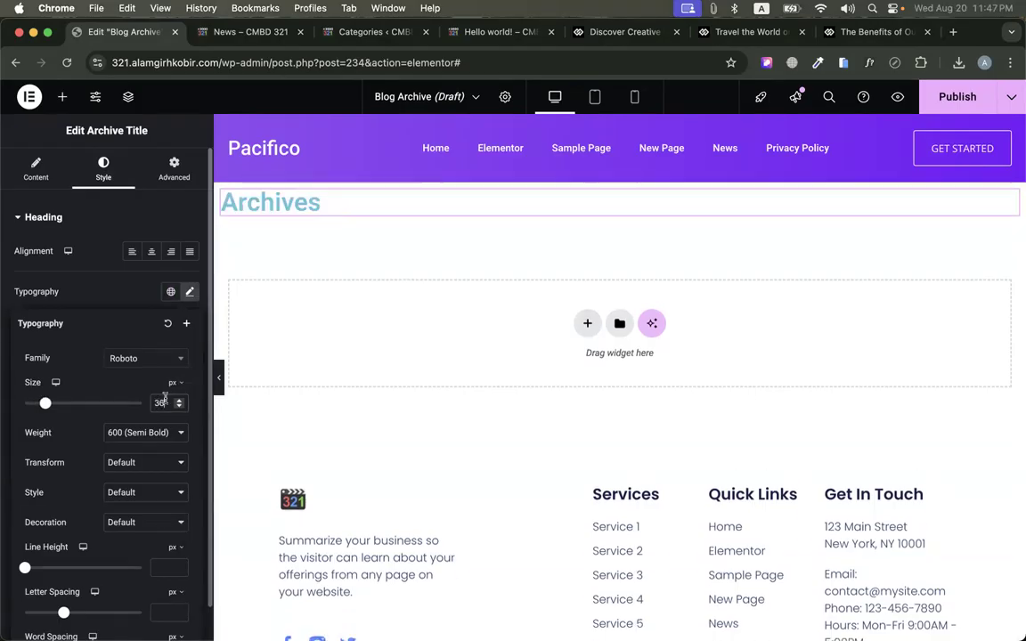
{"action": "left_click", "coordinate": [191, 292]}
Change the archive title's text color to a dark grey and align it to the centre
{"action": "left_click", "coordinate": [189, 452]}
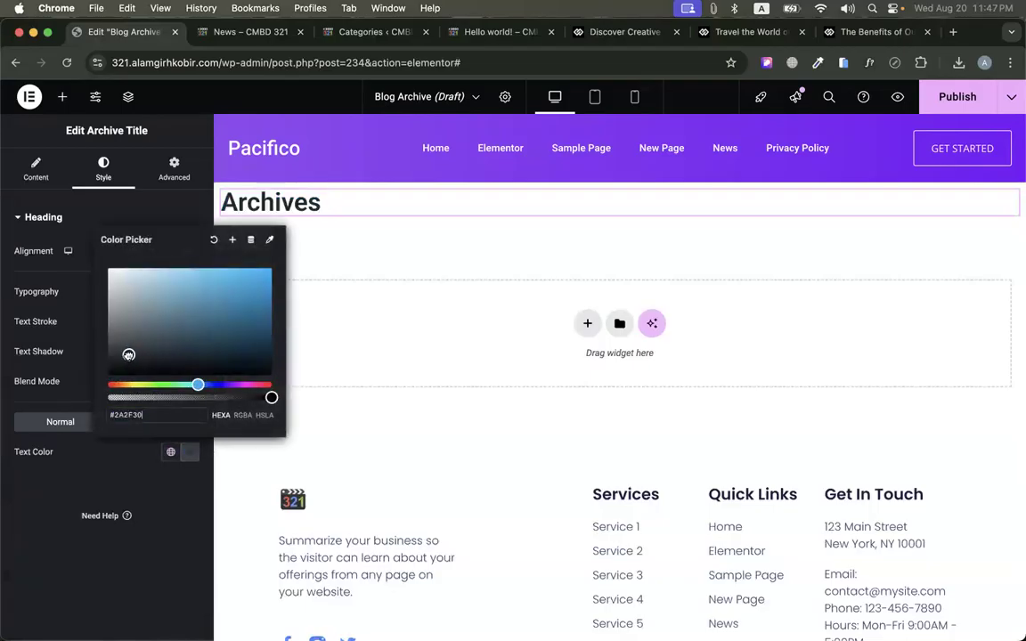
{"action": "left_click", "coordinate": [113, 487]}
{"action": "left_click", "coordinate": [151, 252]}
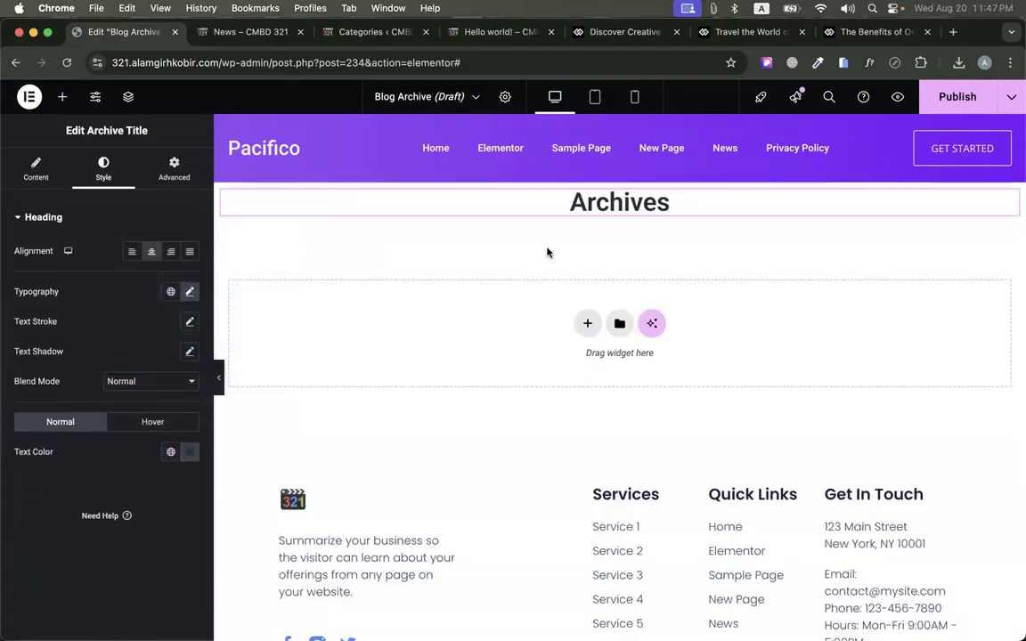
Set the title container's padding to 50 px at the top and bottom and 0 on the left and right
{"action": "left_click", "coordinate": [63, 98]}
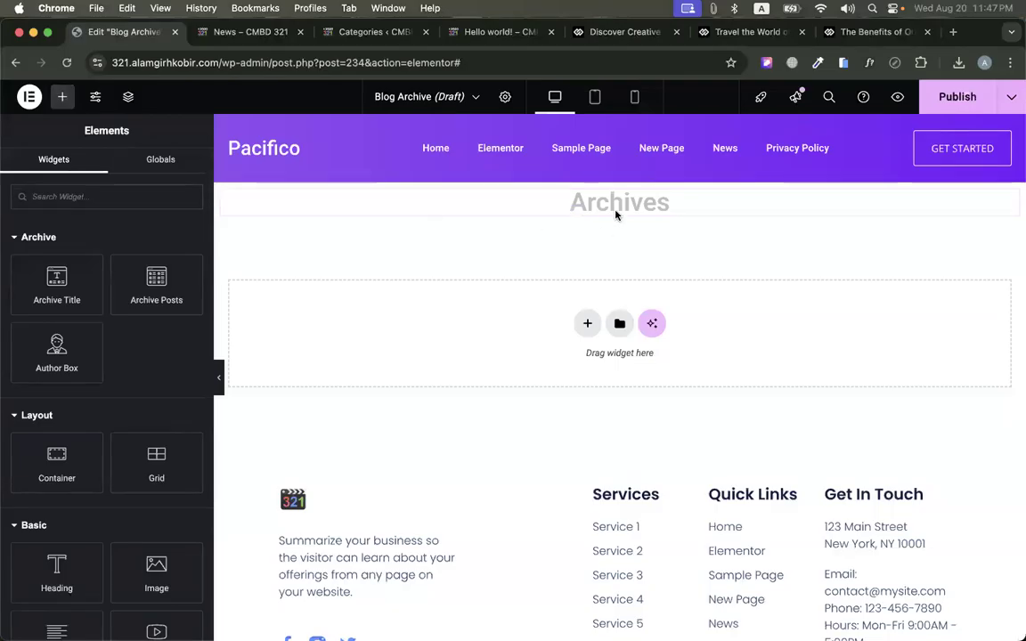
{"action": "left_click", "coordinate": [619, 175]}
{"action": "left_click", "coordinate": [174, 167]}
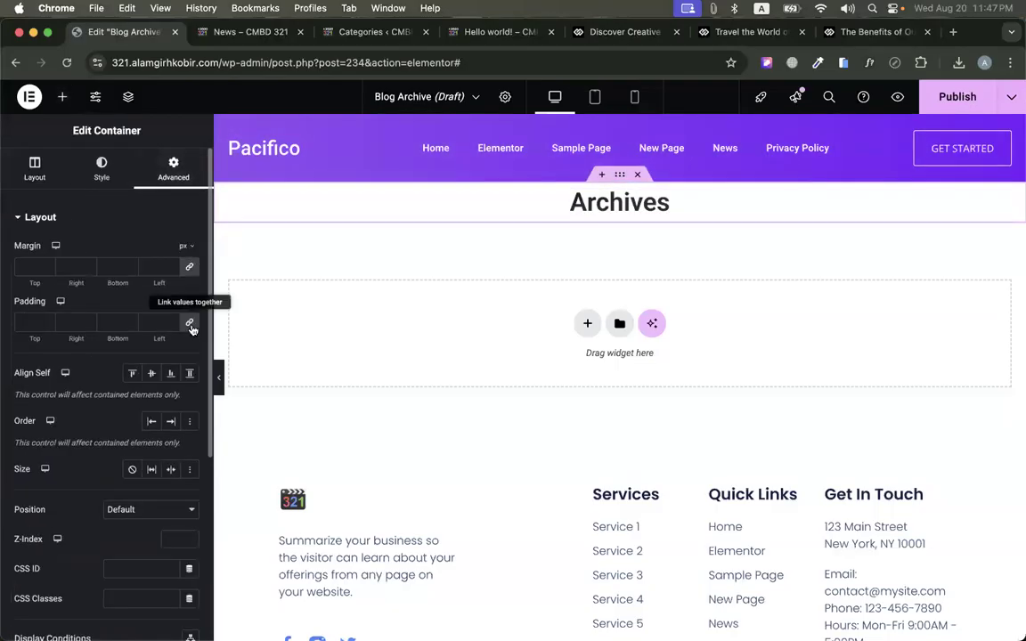
{"action": "left_click", "coordinate": [61, 325]}
{"action": "type", "text": "0"}
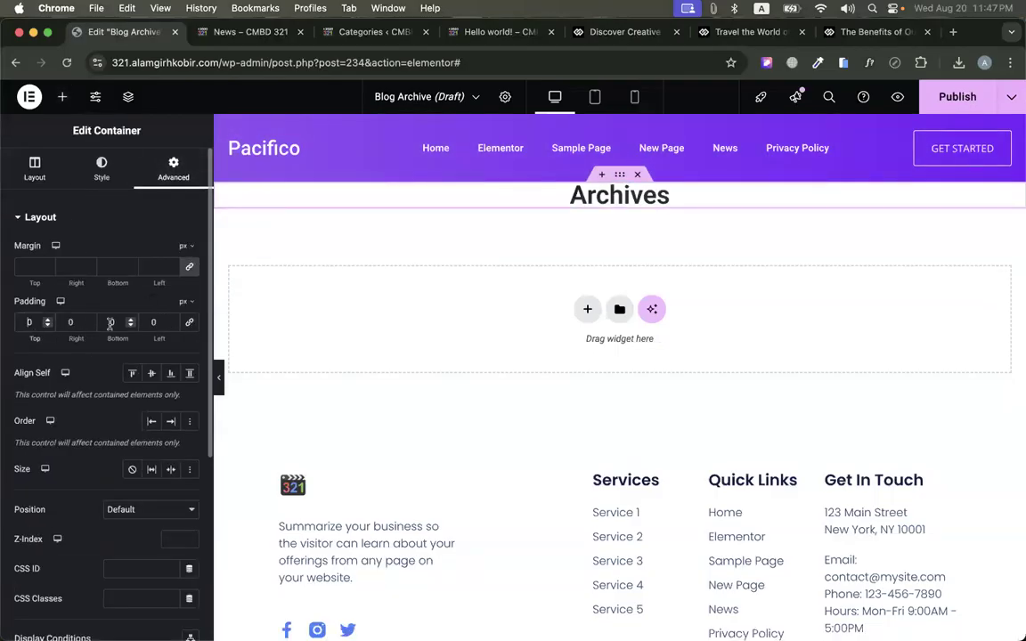
{"action": "type", "text": "50"}
{"action": "left_click", "coordinate": [29, 323]}
{"action": "type", "text": "50"}
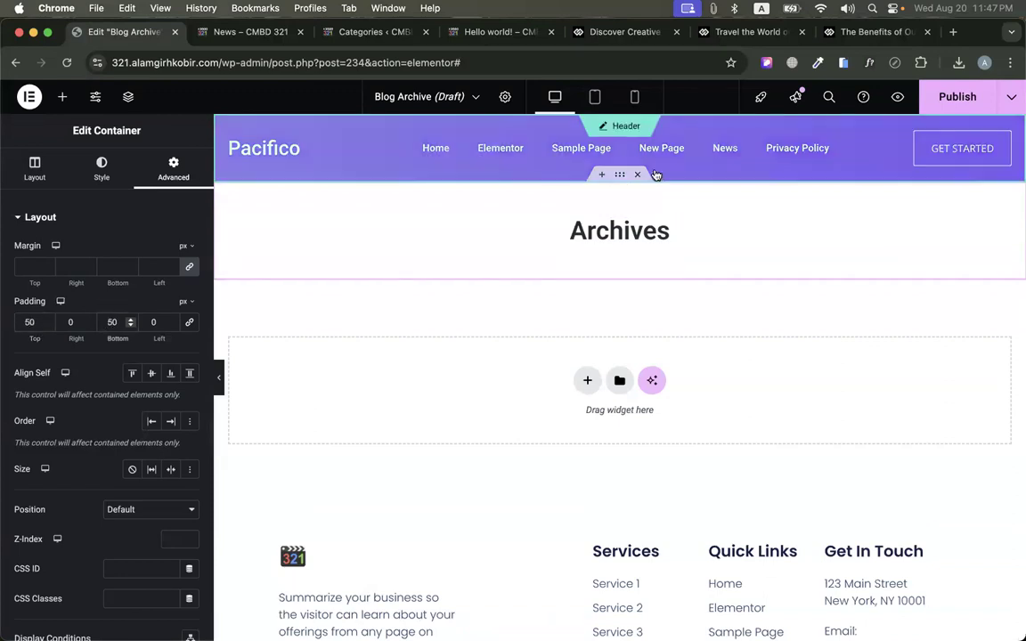
Add an Archive Posts widget directly below the archive title in the same container
{"action": "left_click", "coordinate": [636, 235]}
{"action": "left_click", "coordinate": [62, 96]}
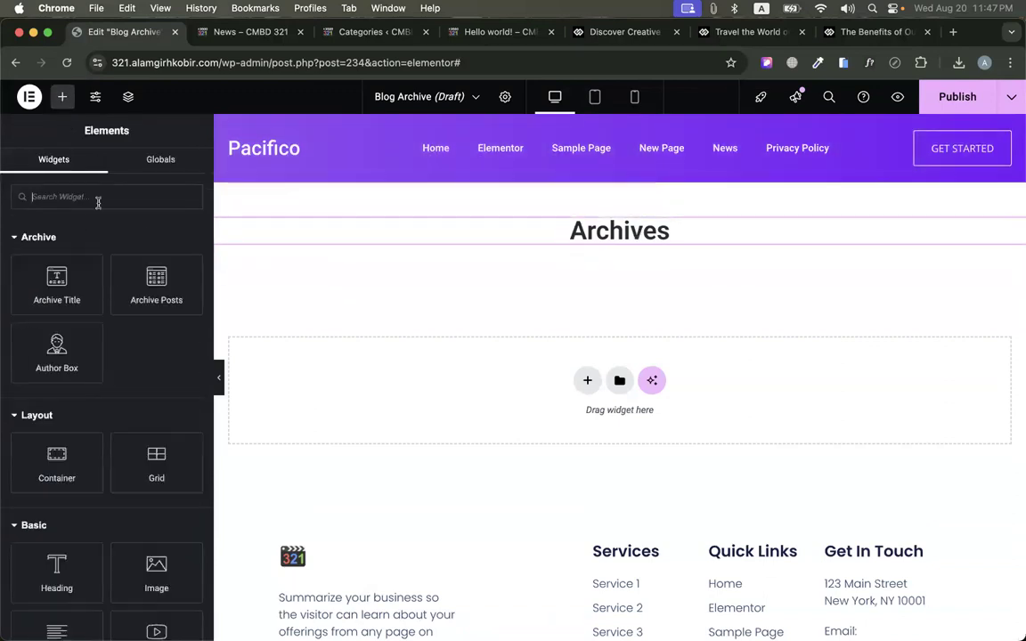
{"action": "left_click_drag", "start_coordinate": [182, 283], "coordinate": [649, 245]}
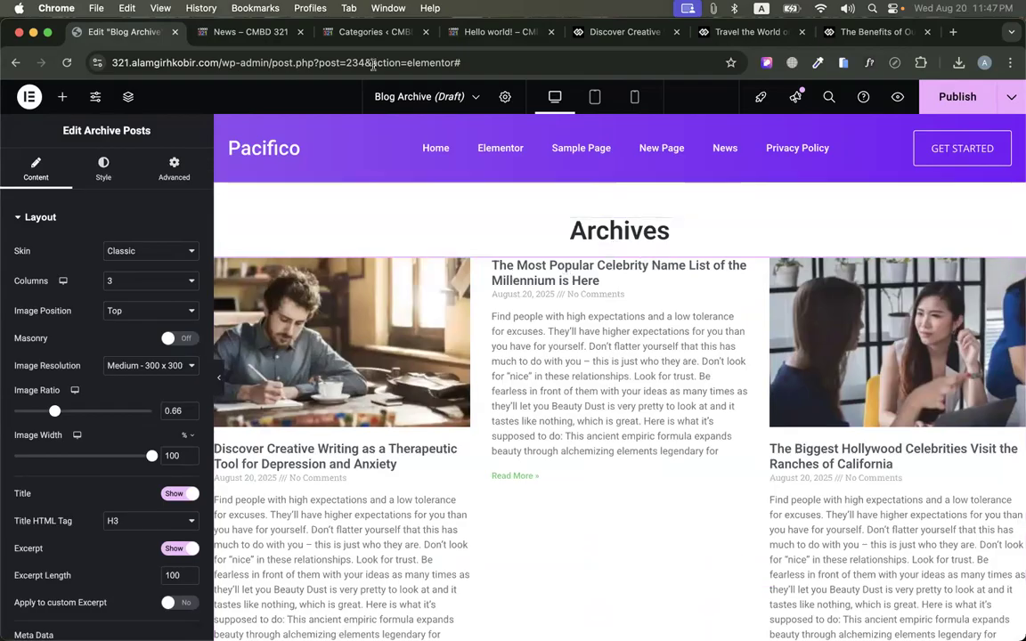
Open the post "The Most Popular Celebrity Name List of the Millennium is Here", set the Marketing picture as its featured image and save it
{"action": "left_click", "coordinate": [236, 32]}
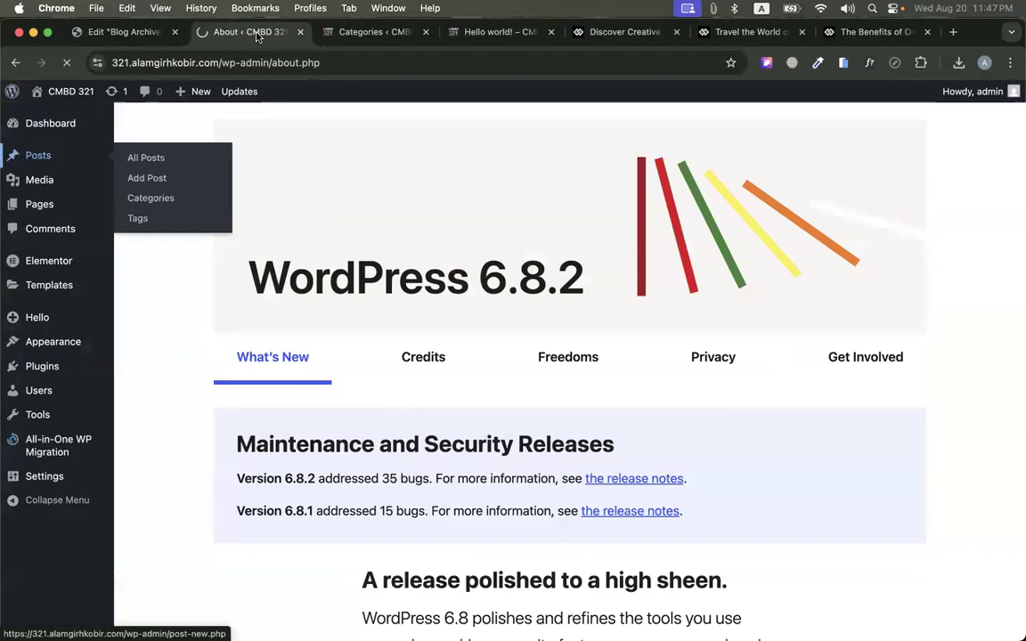
{"action": "left_click", "coordinate": [38, 155]}
{"action": "left_click", "coordinate": [169, 335]}
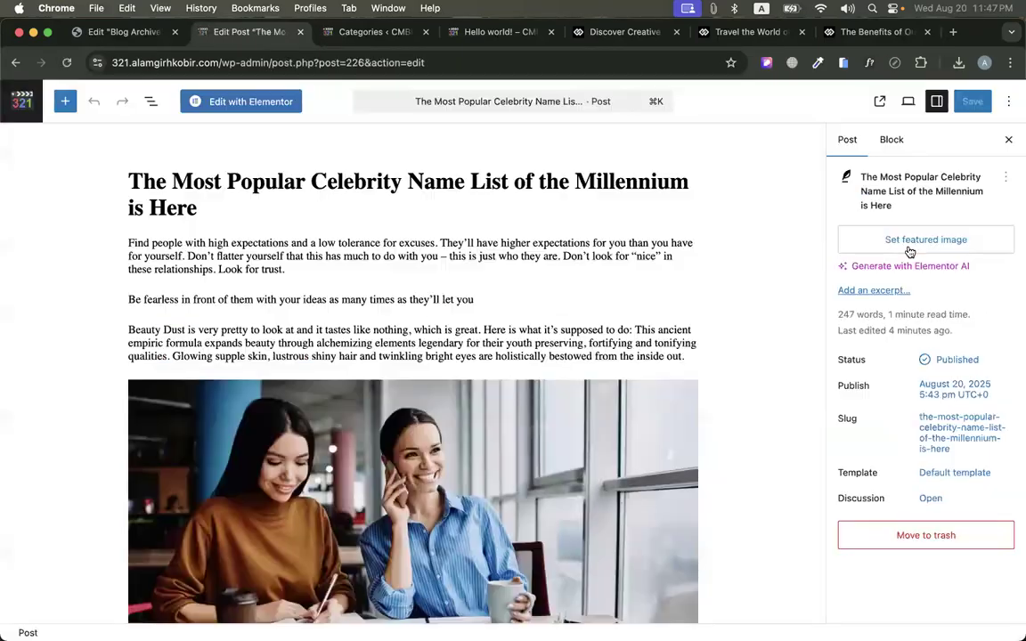
{"action": "left_click", "coordinate": [909, 242]}
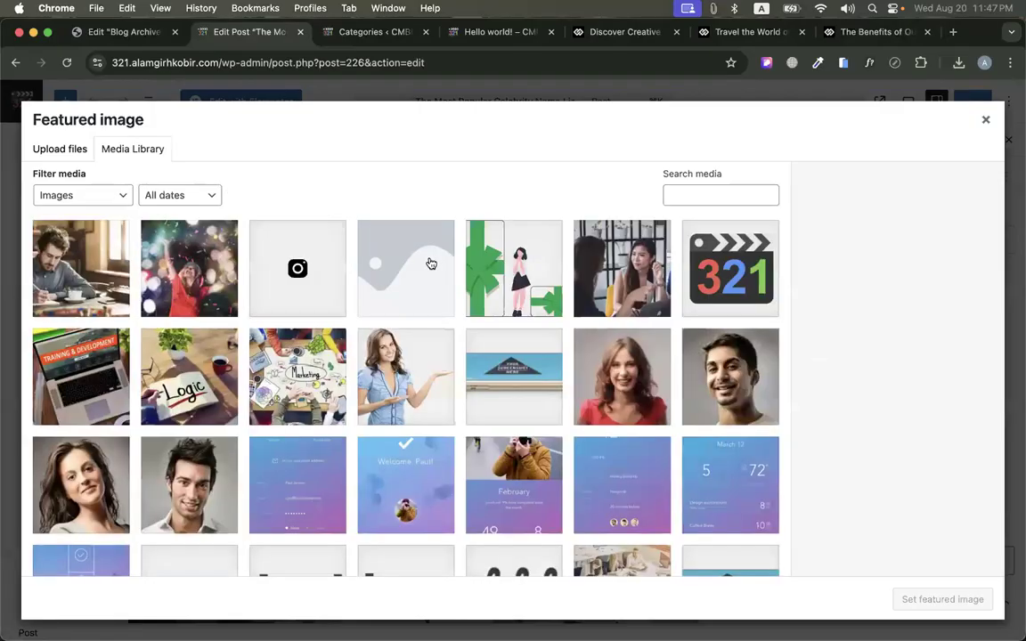
{"action": "left_click", "coordinate": [302, 409]}
{"action": "left_click", "coordinate": [945, 598]}
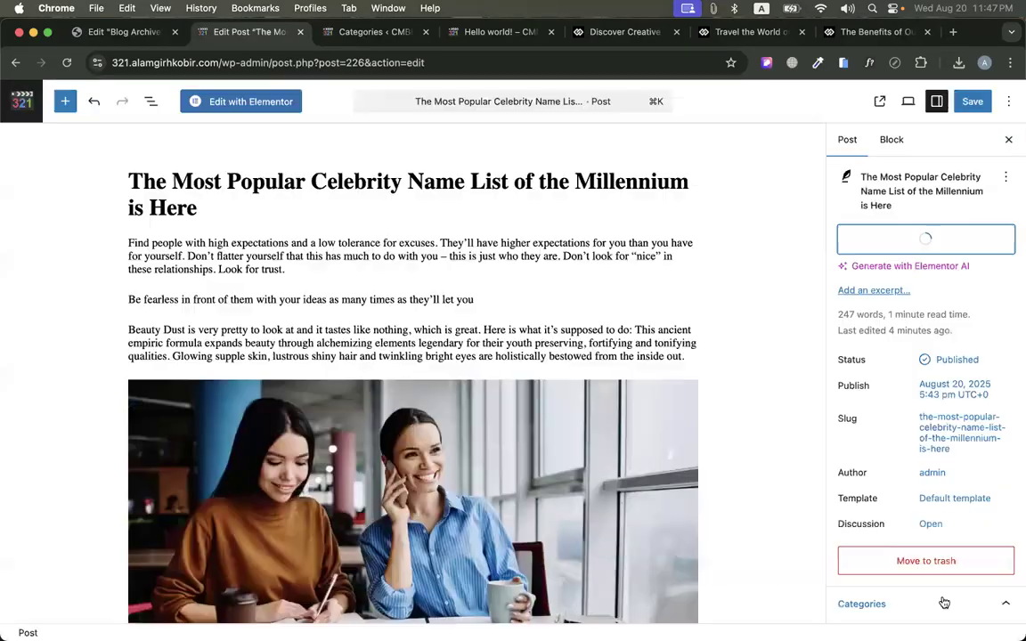
{"action": "left_click", "coordinate": [956, 106]}
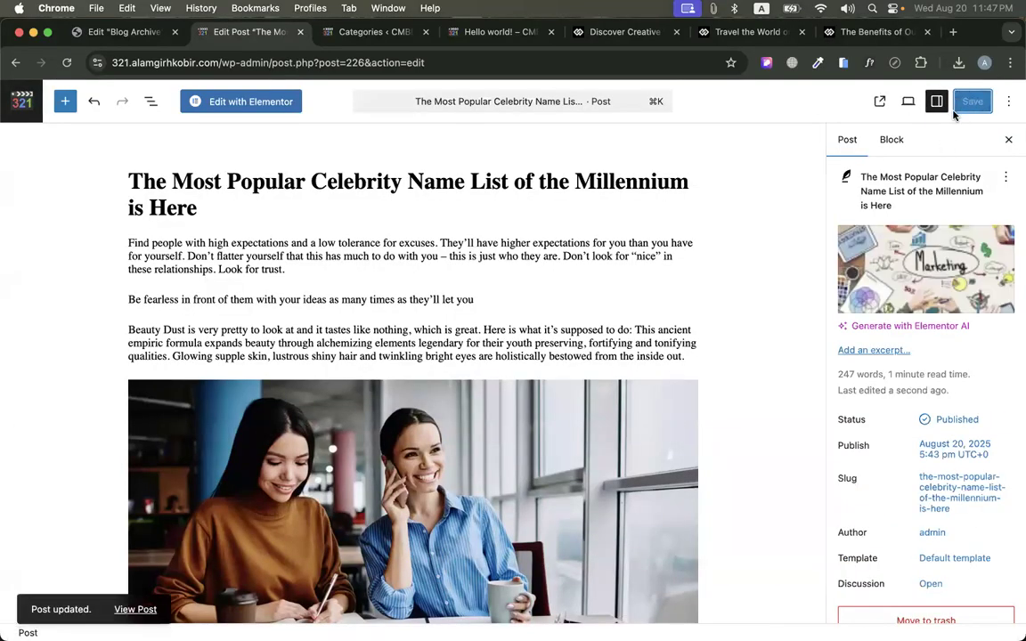
Return to the Blog Archive template and set the Archive Posts widget's skin to Cards
{"action": "left_click", "coordinate": [109, 35]}
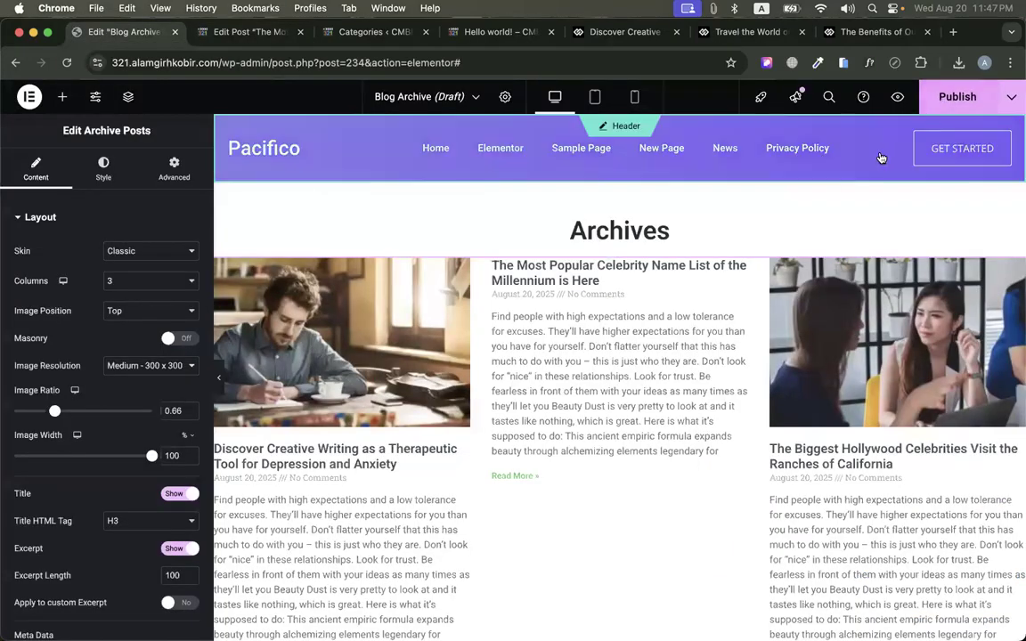
{"action": "scroll", "coordinate": [653, 329], "scroll_direction": "down", "scroll_amount": 3}
{"action": "scroll", "coordinate": [647, 334], "scroll_direction": "up", "scroll_amount": 3}
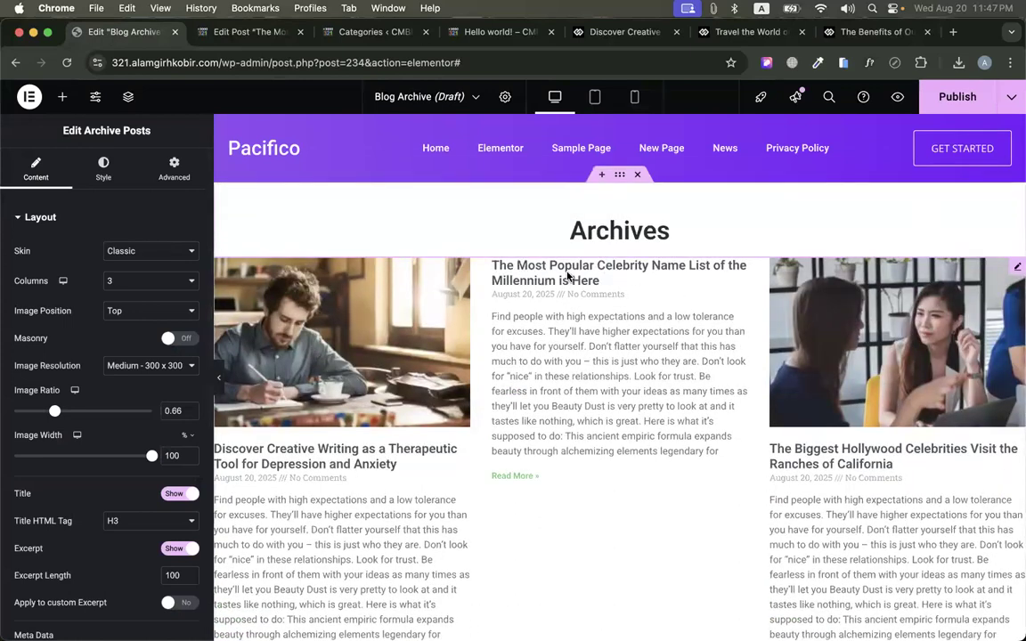
{"action": "left_click", "coordinate": [114, 253]}
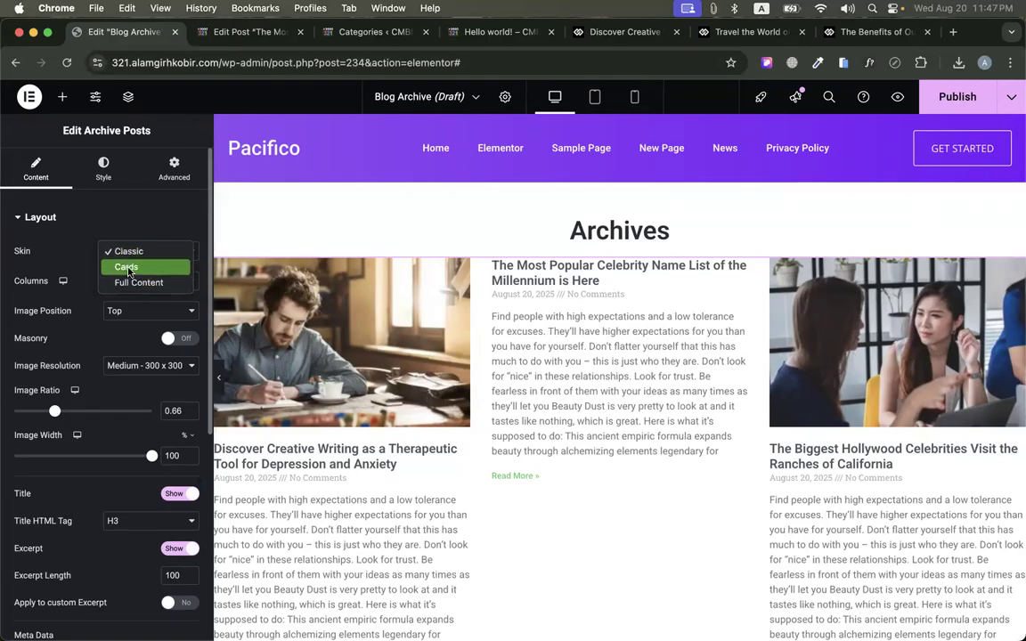
{"action": "left_click", "coordinate": [126, 267]}
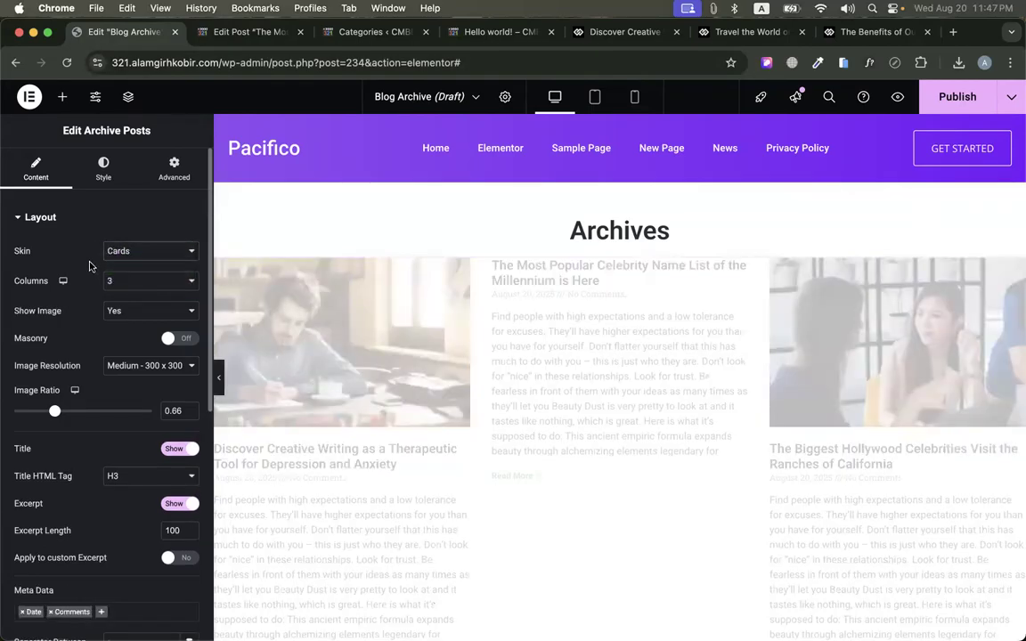
Review the archive's post cards, then move the "Hello world!" post to the trash in the posts list
{"action": "scroll", "coordinate": [632, 344], "scroll_direction": "down", "scroll_amount": 4}
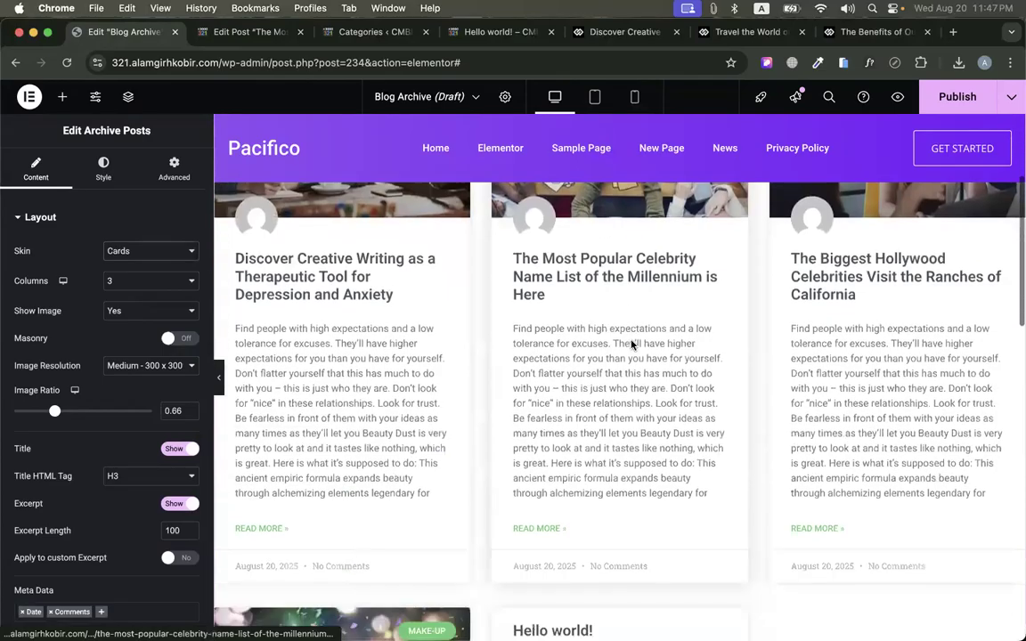
{"action": "scroll", "coordinate": [631, 344], "scroll_direction": "down", "scroll_amount": 6}
{"action": "scroll", "coordinate": [631, 345], "scroll_direction": "up", "scroll_amount": 6}
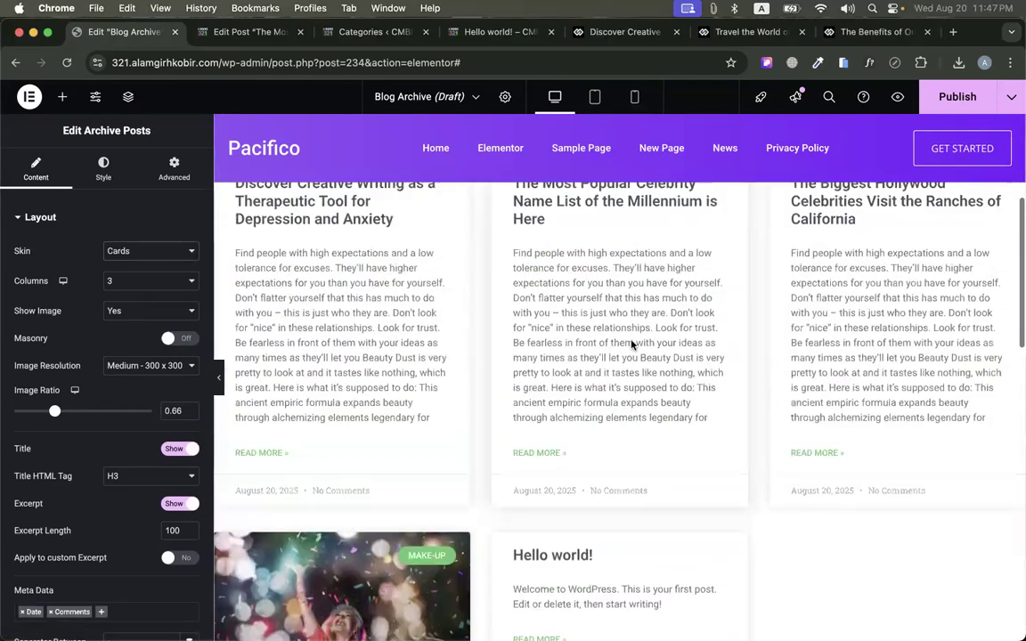
{"action": "scroll", "coordinate": [631, 344], "scroll_direction": "down", "scroll_amount": 5}
{"action": "left_click", "coordinate": [254, 32]}
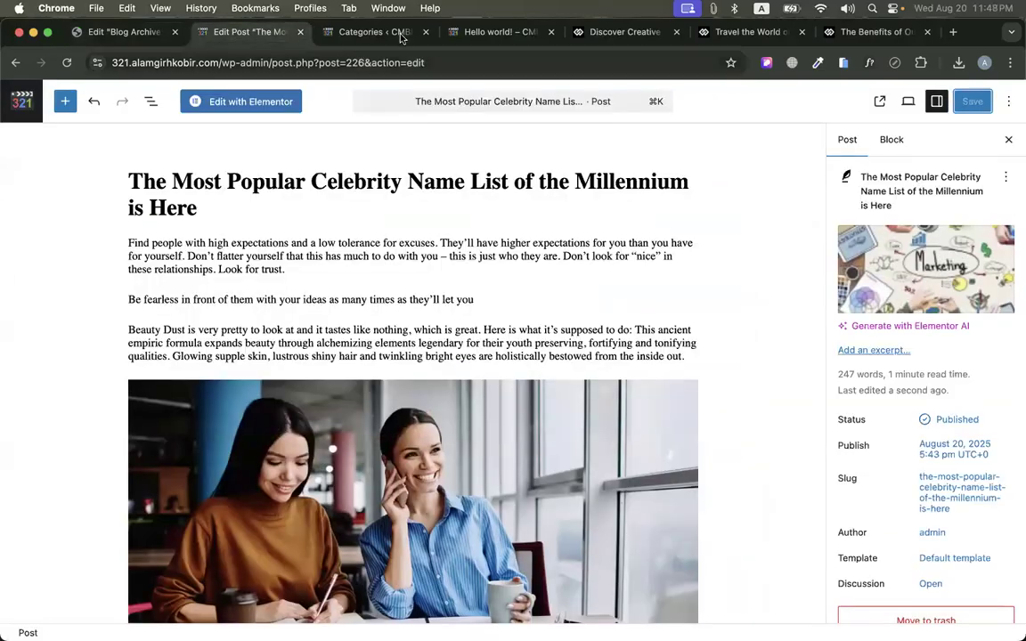
{"action": "left_click", "coordinate": [367, 34]}
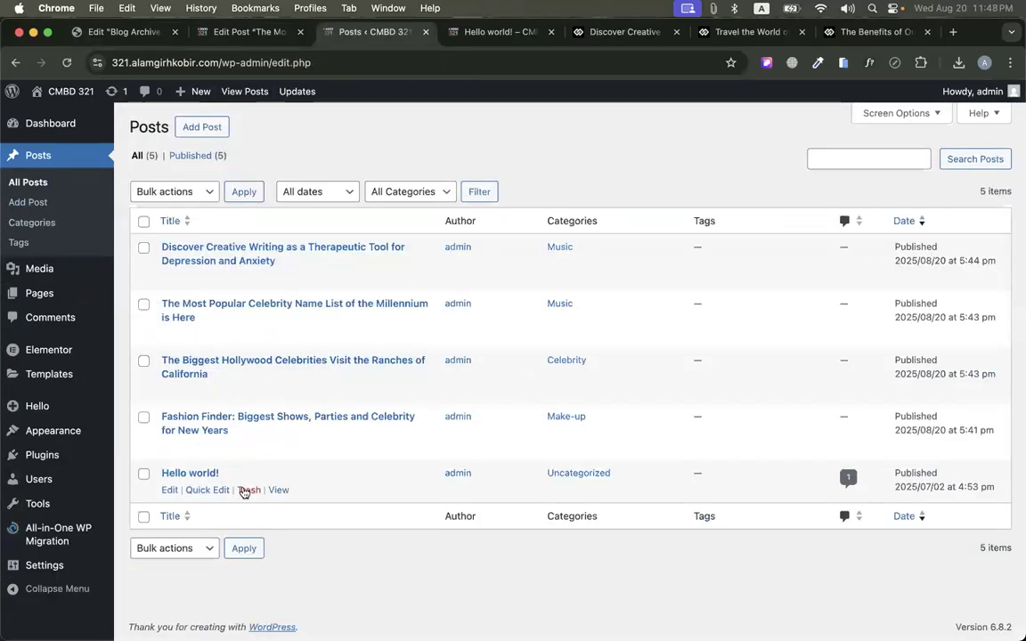
Return to the Blog Archive template and set the Archive Posts widget's excerpt length to 30
{"action": "left_click", "coordinate": [125, 32]}
{"action": "scroll", "coordinate": [558, 387], "scroll_direction": "up", "scroll_amount": 10}
{"action": "scroll", "coordinate": [530, 518], "scroll_direction": "down", "scroll_amount": 3}
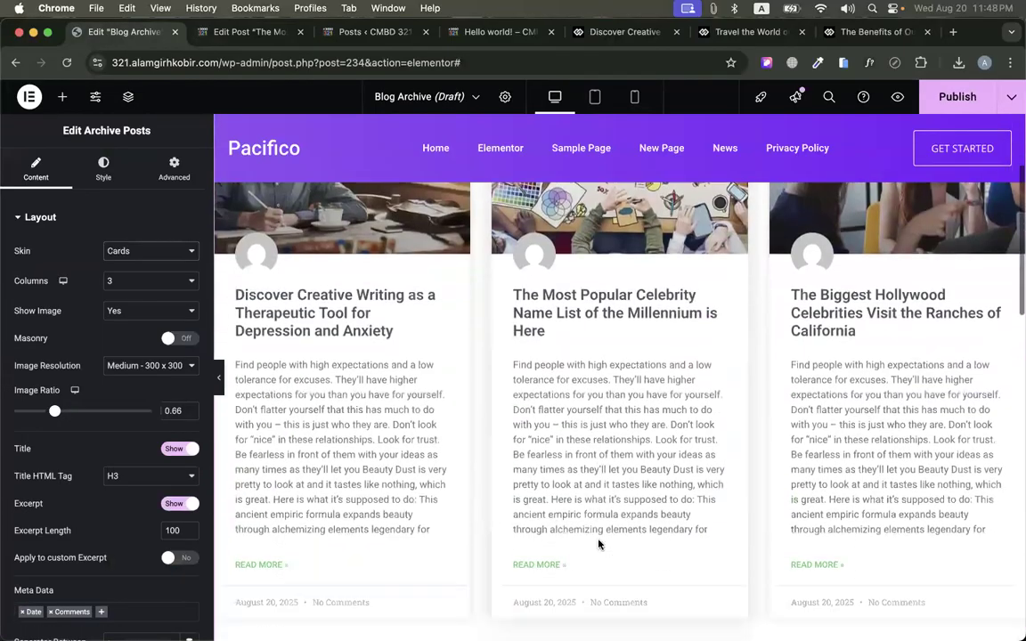
{"action": "scroll", "coordinate": [119, 481], "scroll_direction": "down", "scroll_amount": 1}
{"action": "scroll", "coordinate": [119, 481], "scroll_direction": "down", "scroll_amount": 2}
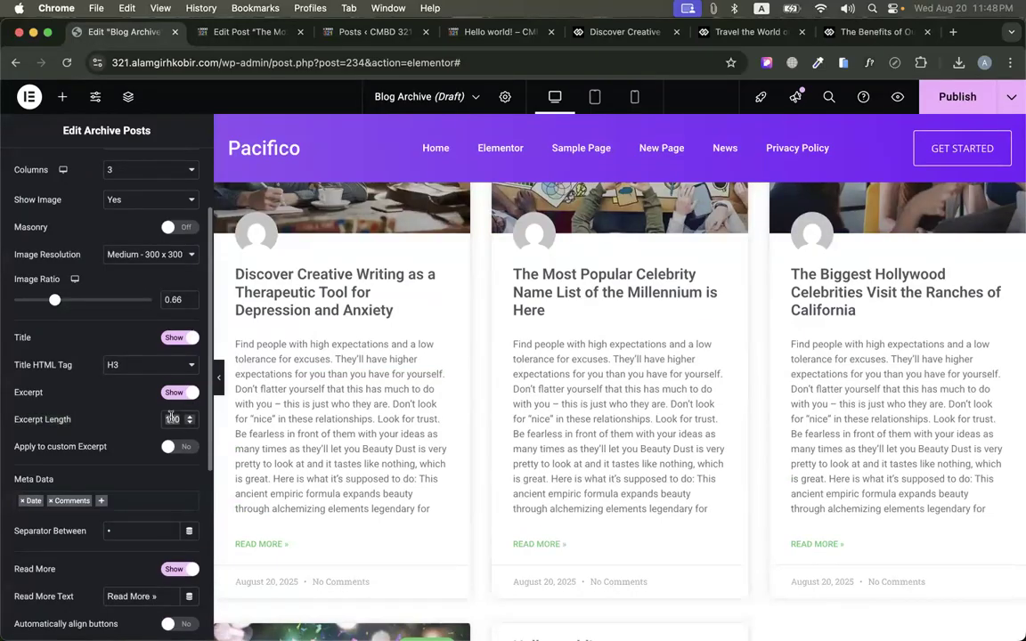
{"action": "type", "text": "30"}
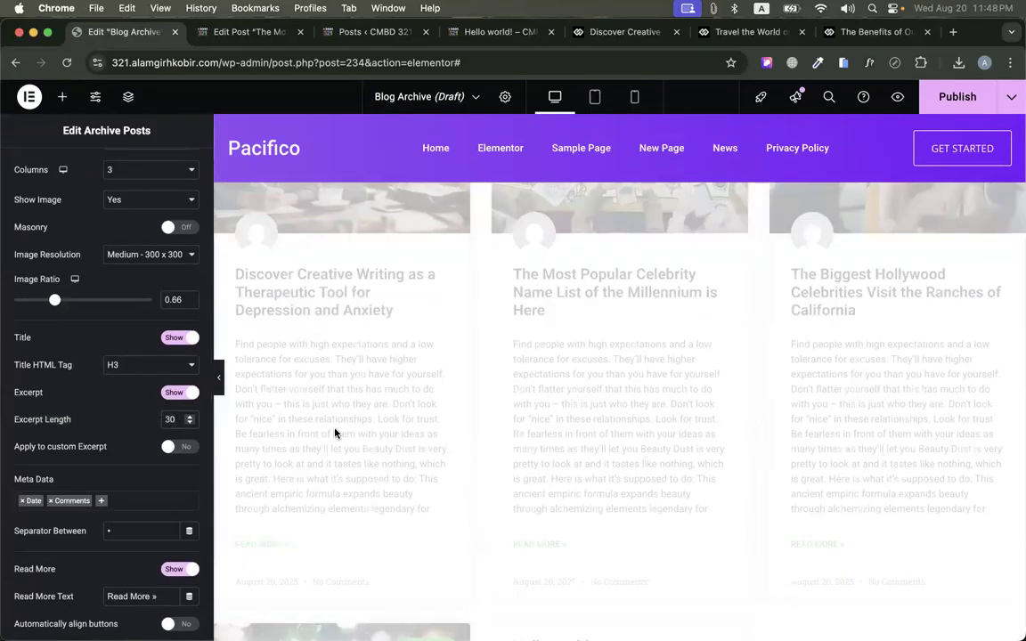
Publish the Blog Archive template with the display condition Include All Archives
{"action": "left_click", "coordinate": [946, 96]}
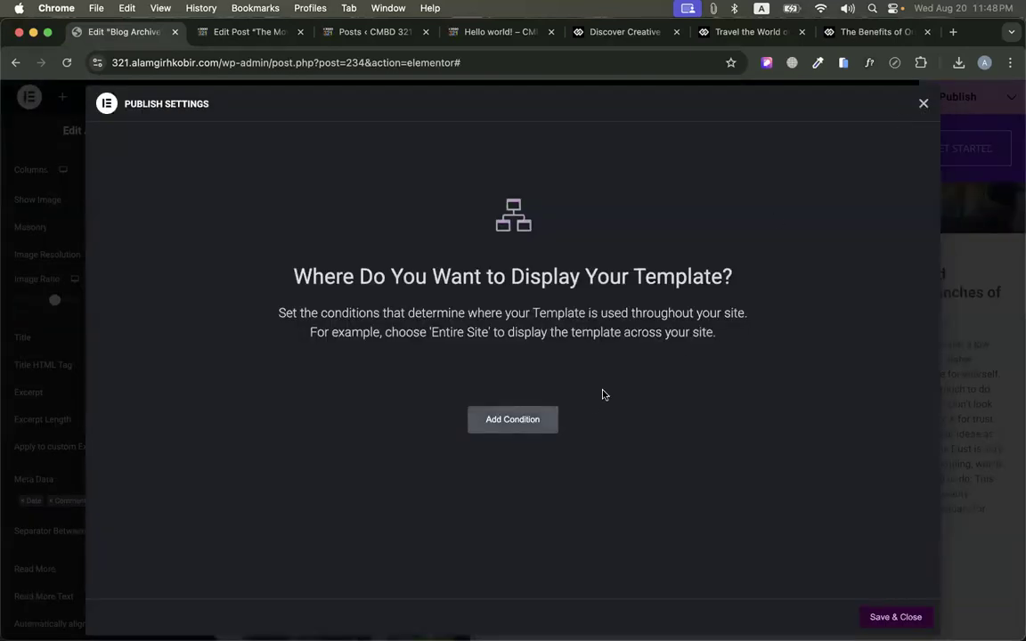
{"action": "left_click", "coordinate": [515, 425]}
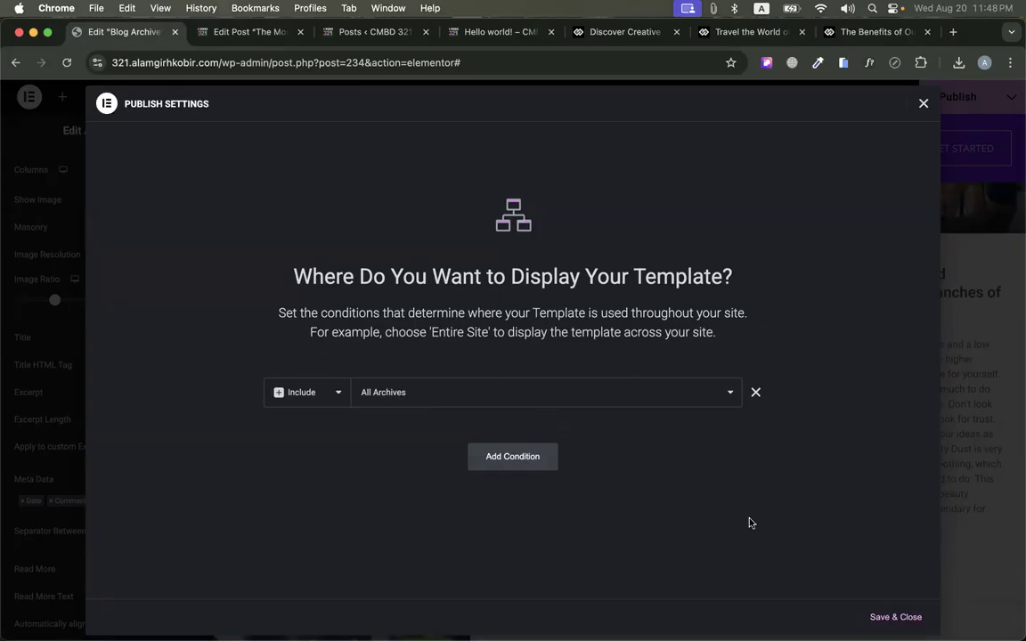
{"action": "left_click", "coordinate": [889, 623]}
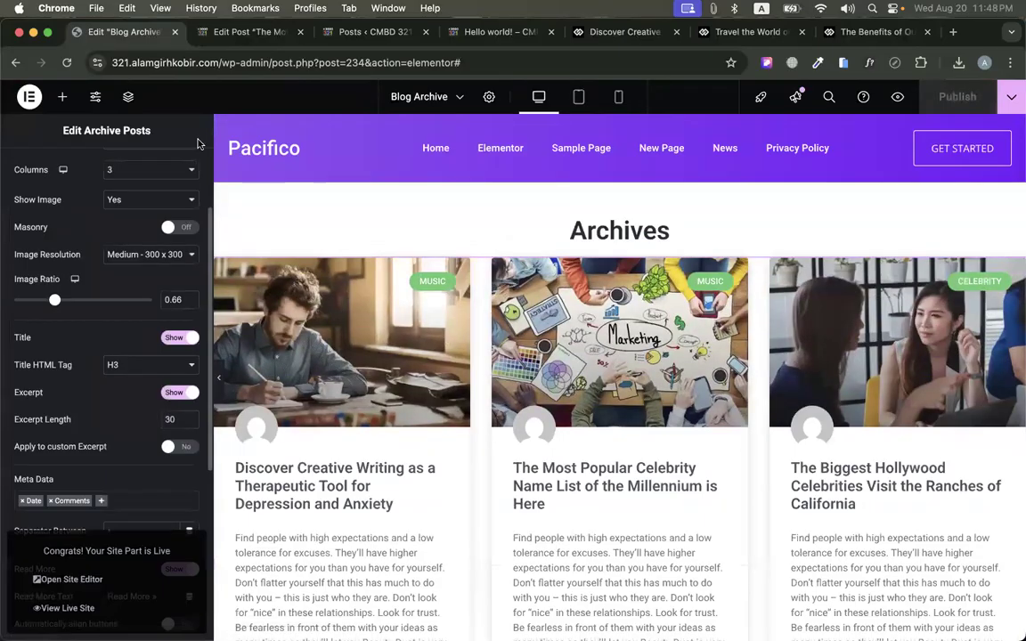
Open the live News page from the site and review its post cards
{"action": "left_click", "coordinate": [243, 32]}
{"action": "left_click", "coordinate": [21, 101]}
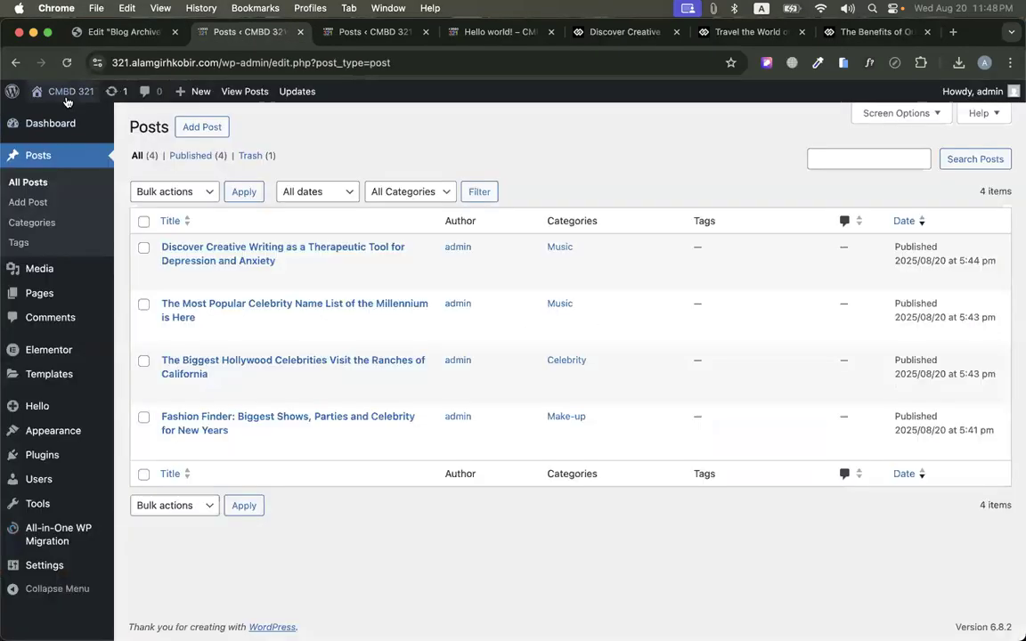
{"action": "left_click", "coordinate": [53, 114]}
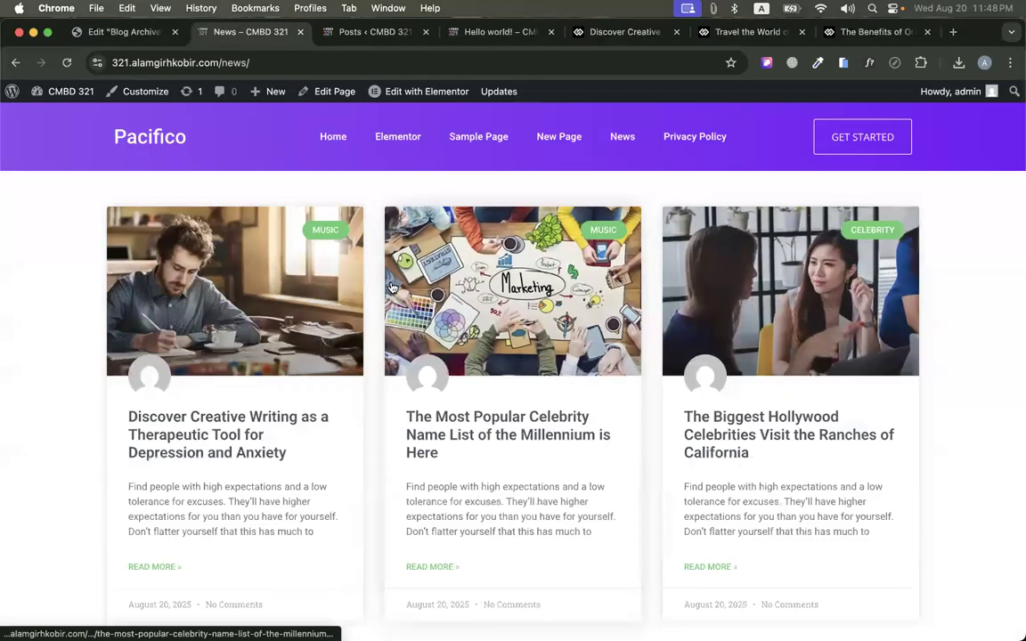
{"action": "scroll", "coordinate": [483, 382], "scroll_direction": "down", "scroll_amount": 10}
{"action": "scroll", "coordinate": [483, 382], "scroll_direction": "up", "scroll_amount": 10}
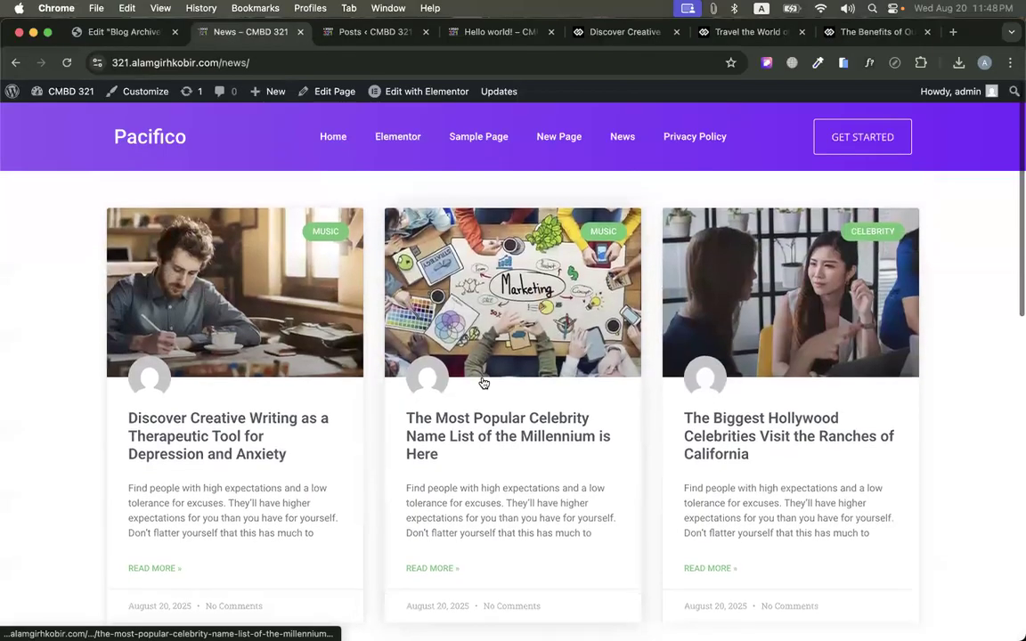
{"action": "scroll", "coordinate": [483, 382], "scroll_direction": "down", "scroll_amount": 10}
{"action": "scroll", "coordinate": [483, 382], "scroll_direction": "up", "scroll_amount": 10}
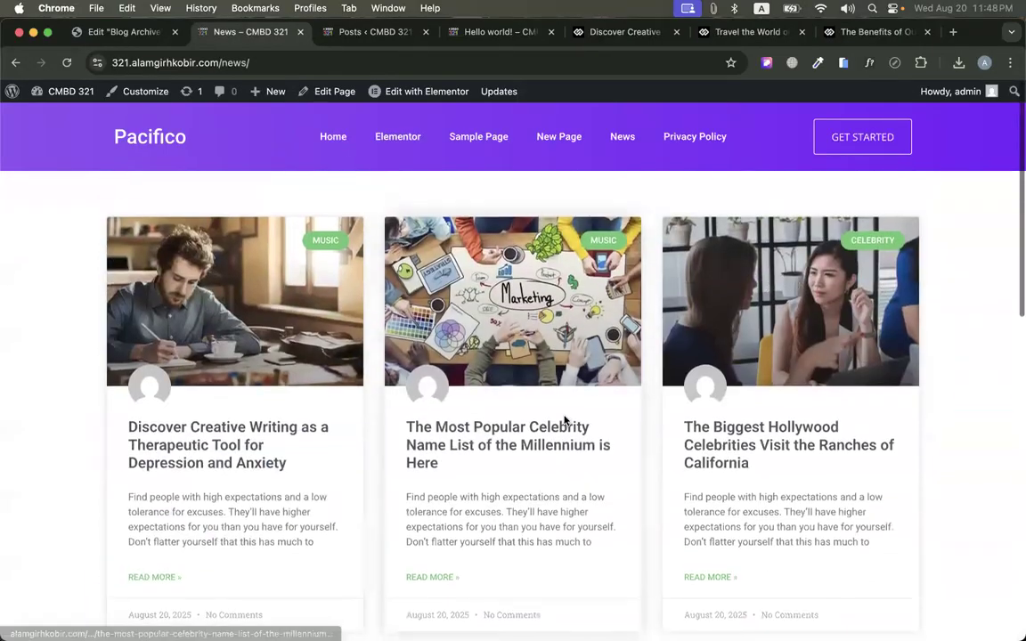
Hide the excerpt in the Archive Posts widget, save the template and reload the live News page to check it
{"action": "key", "text": "super+alt+Left"}
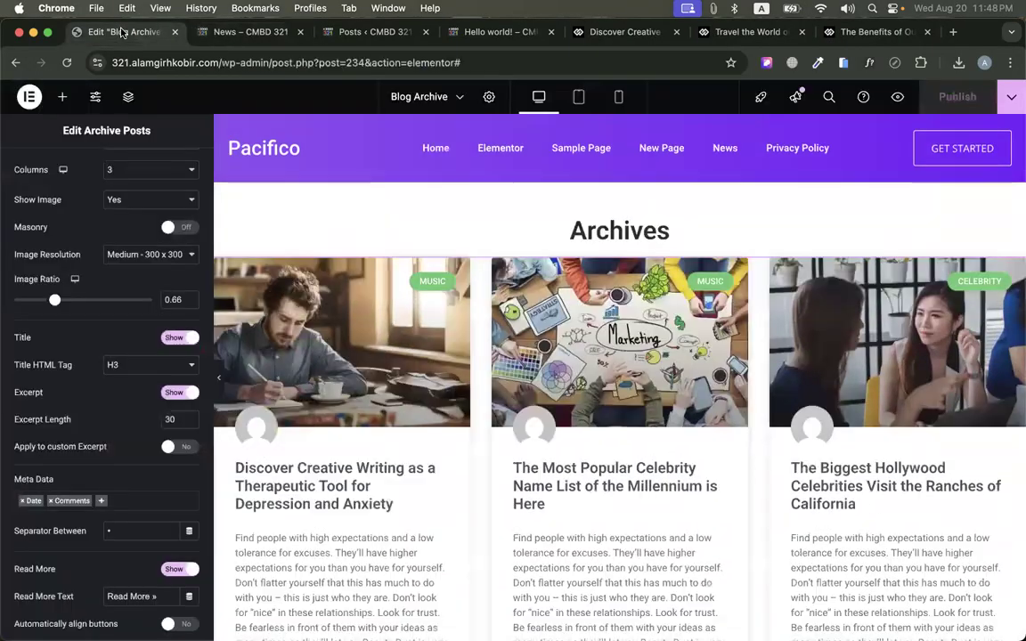
{"action": "left_click", "coordinate": [179, 392]}
{"action": "key", "text": "super+s"}
{"action": "left_click", "coordinate": [231, 35]}
{"action": "left_click", "coordinate": [66, 63]}
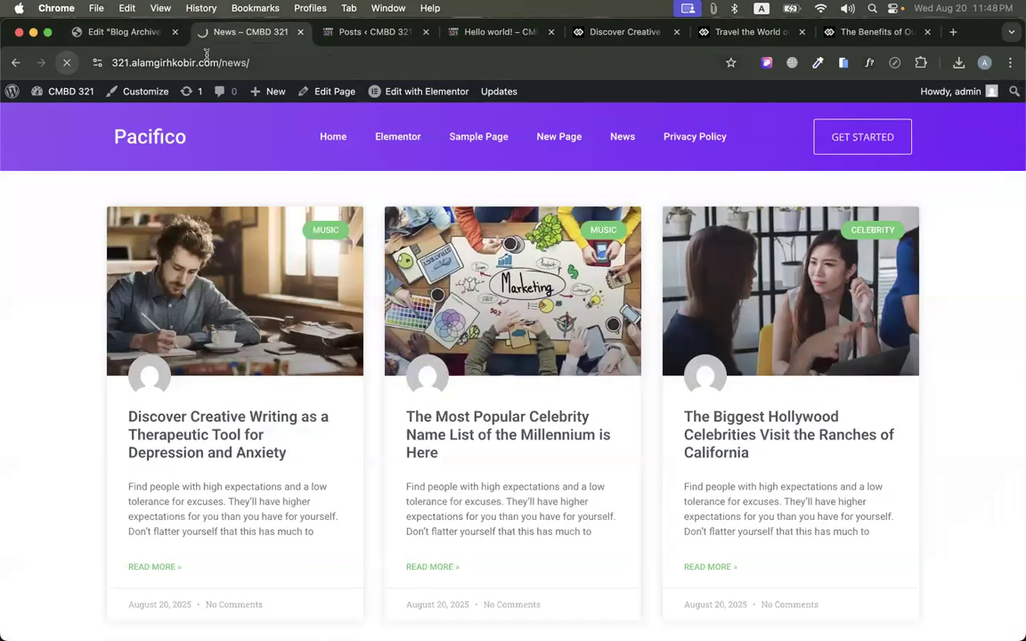
{"action": "scroll", "coordinate": [495, 428], "scroll_direction": "down", "scroll_amount": 3}
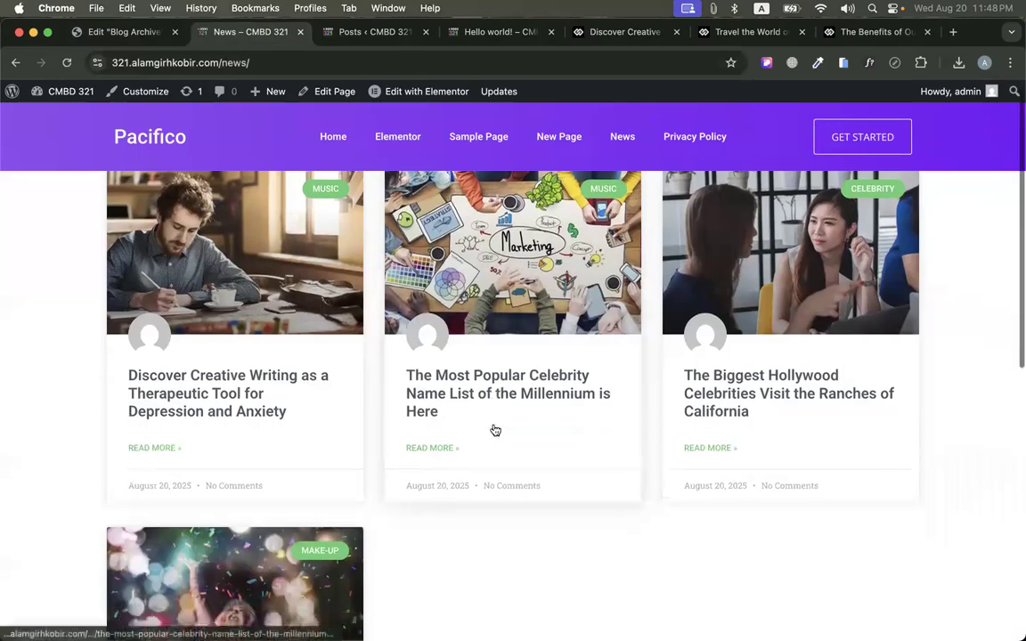
{"action": "scroll", "coordinate": [494, 428], "scroll_direction": "up", "scroll_amount": 3}
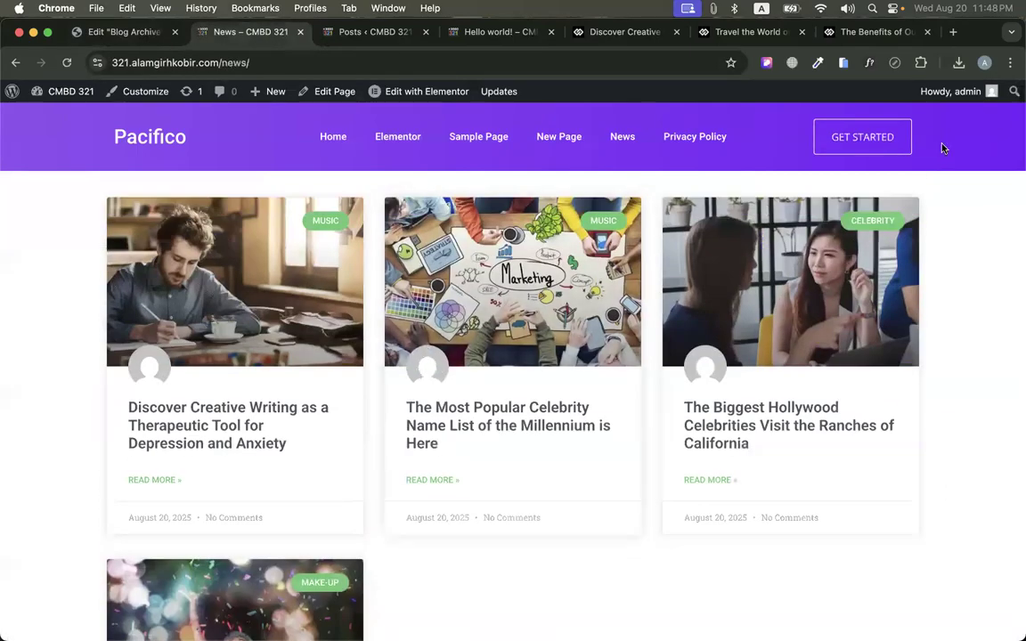
Hide the author avatar on the post cards in the template's Archive Posts widget
{"action": "mouse_move", "coordinate": [990, 89]}
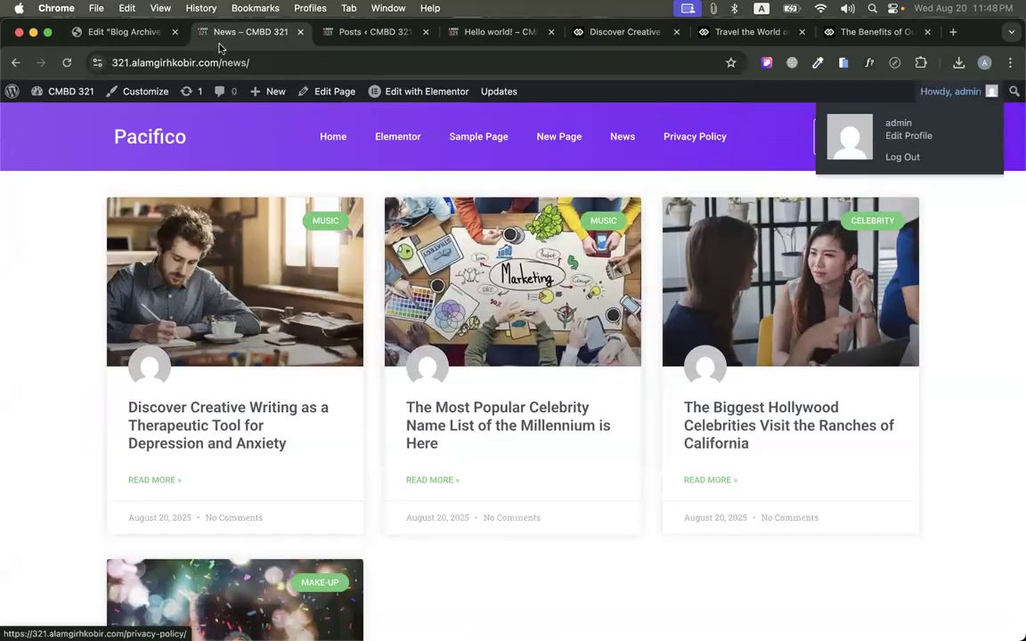
{"action": "left_click", "coordinate": [125, 31]}
{"action": "scroll", "coordinate": [318, 447], "scroll_direction": "down", "scroll_amount": 2}
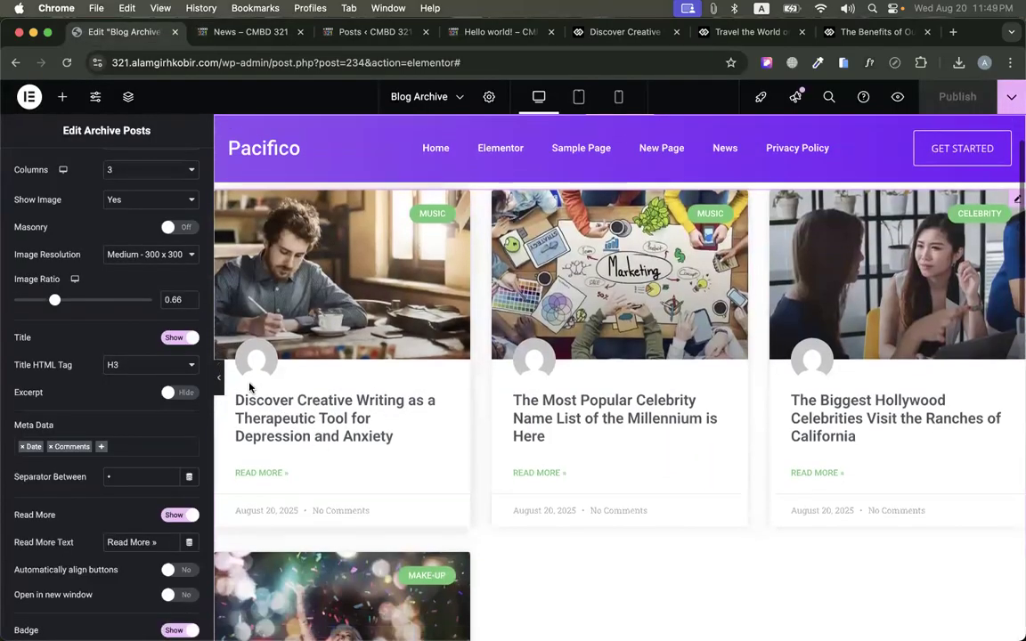
{"action": "scroll", "coordinate": [80, 394], "scroll_direction": "up", "scroll_amount": 3}
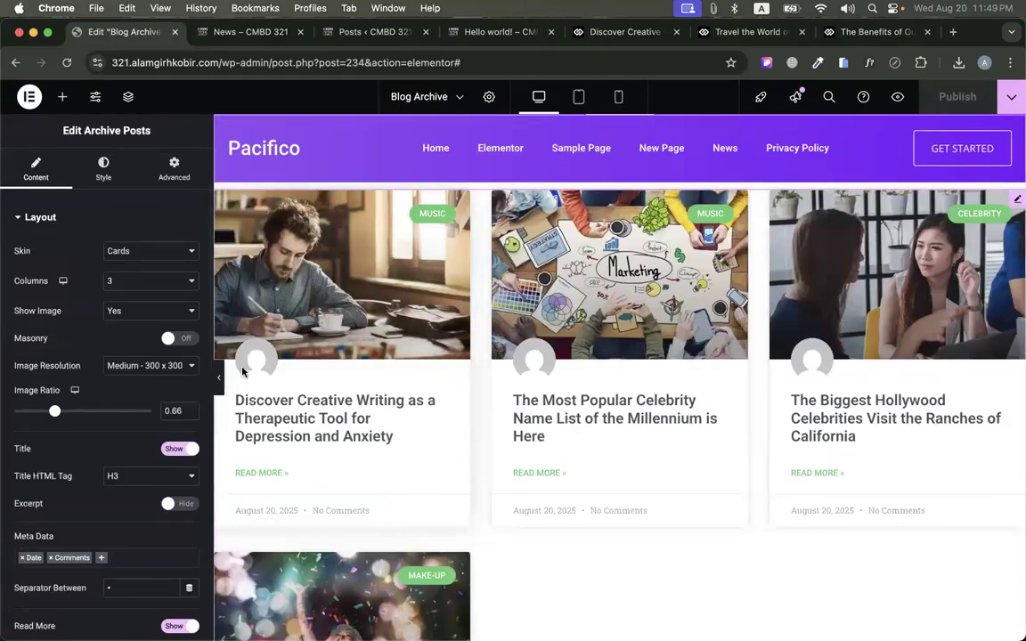
{"action": "scroll", "coordinate": [89, 392], "scroll_direction": "down", "scroll_amount": 5}
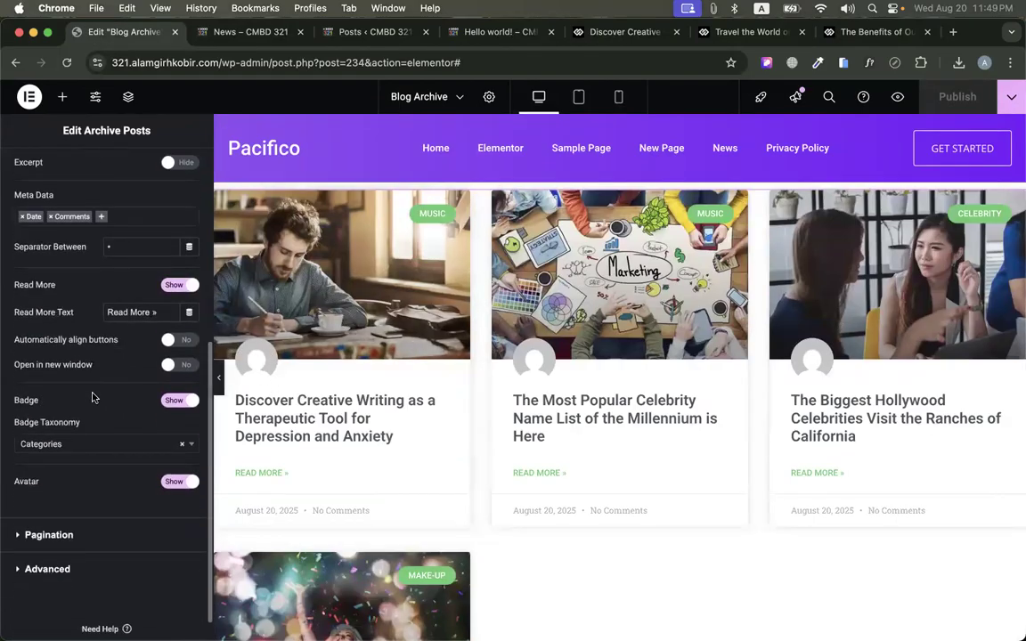
{"action": "scroll", "coordinate": [93, 397], "scroll_direction": "down", "scroll_amount": 1}
{"action": "left_click", "coordinate": [176, 451]}
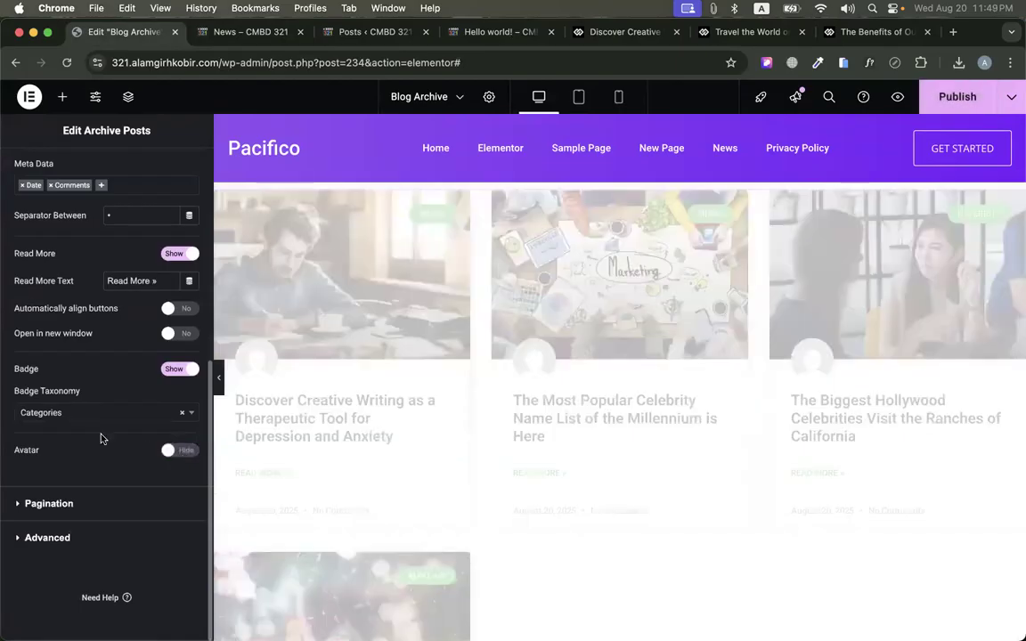
Try adding Time to the Archive Posts meta data and remove it again
{"action": "scroll", "coordinate": [157, 392], "scroll_direction": "up", "scroll_amount": 4}
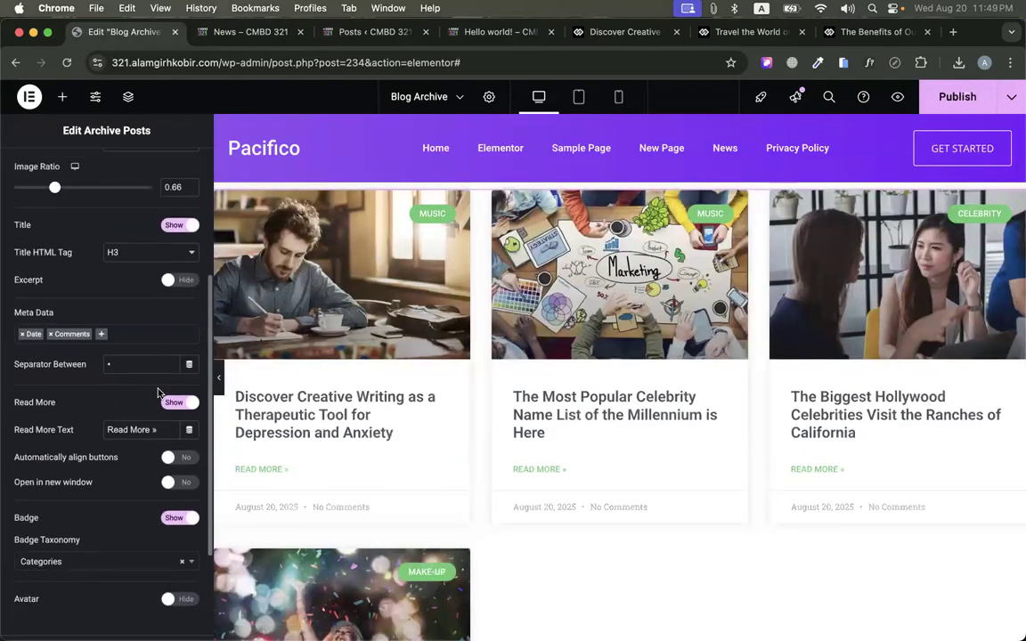
{"action": "scroll", "coordinate": [157, 391], "scroll_direction": "down", "scroll_amount": 3}
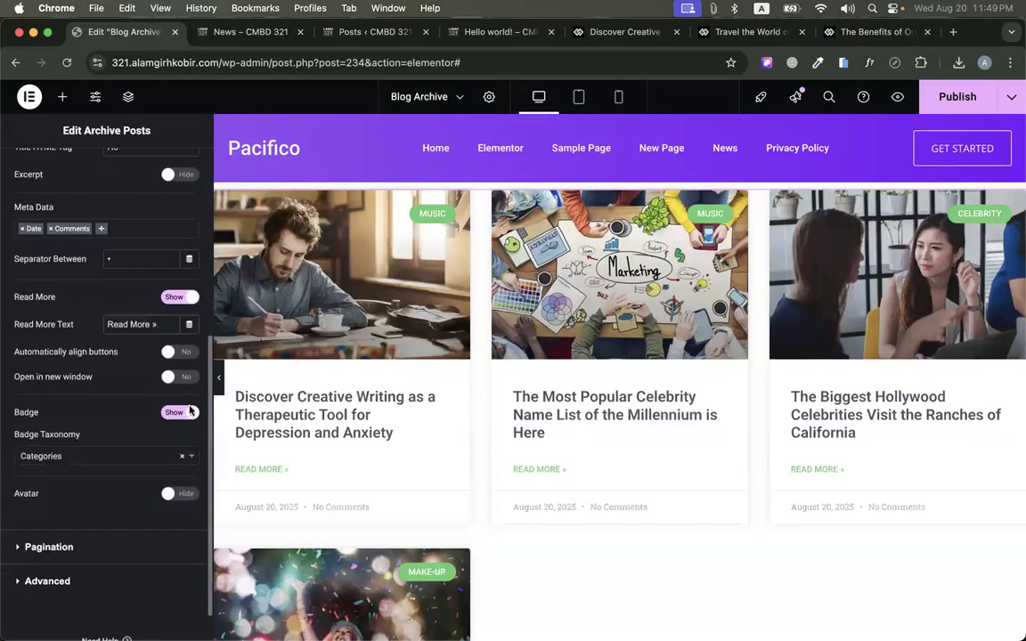
{"action": "scroll", "coordinate": [92, 571], "scroll_direction": "down", "scroll_amount": 1}
{"action": "scroll", "coordinate": [97, 494], "scroll_direction": "up", "scroll_amount": 3}
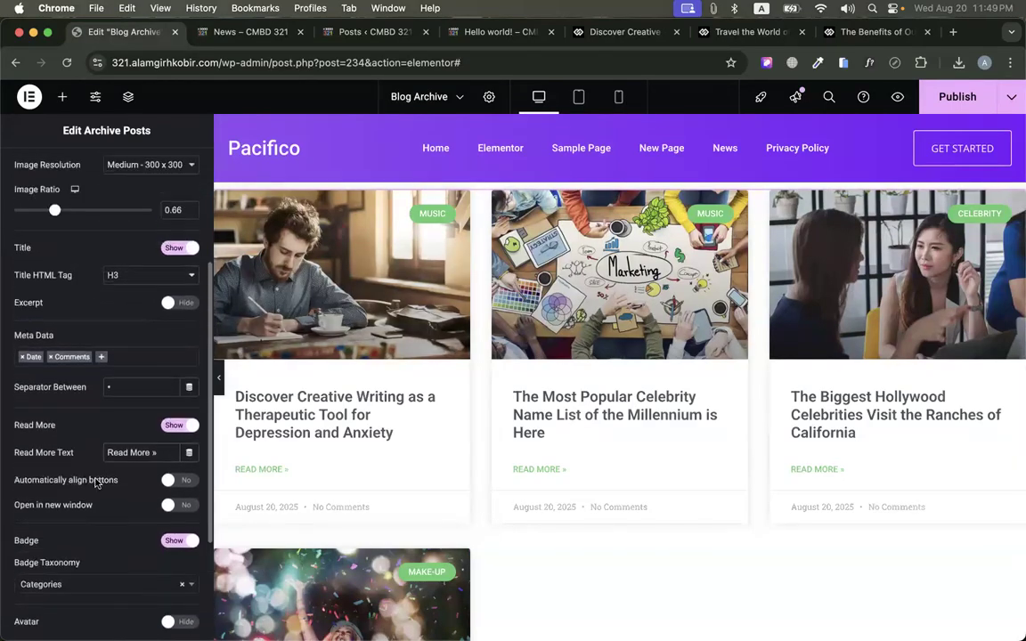
{"action": "left_click", "coordinate": [98, 357]}
{"action": "left_click", "coordinate": [49, 410]}
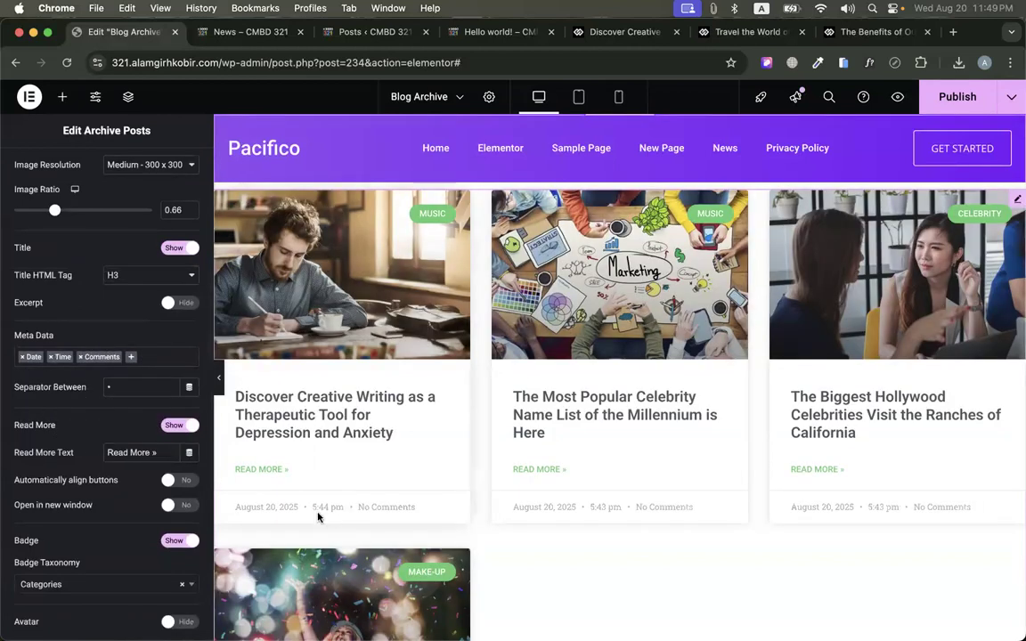
{"action": "left_click", "coordinate": [52, 358]}
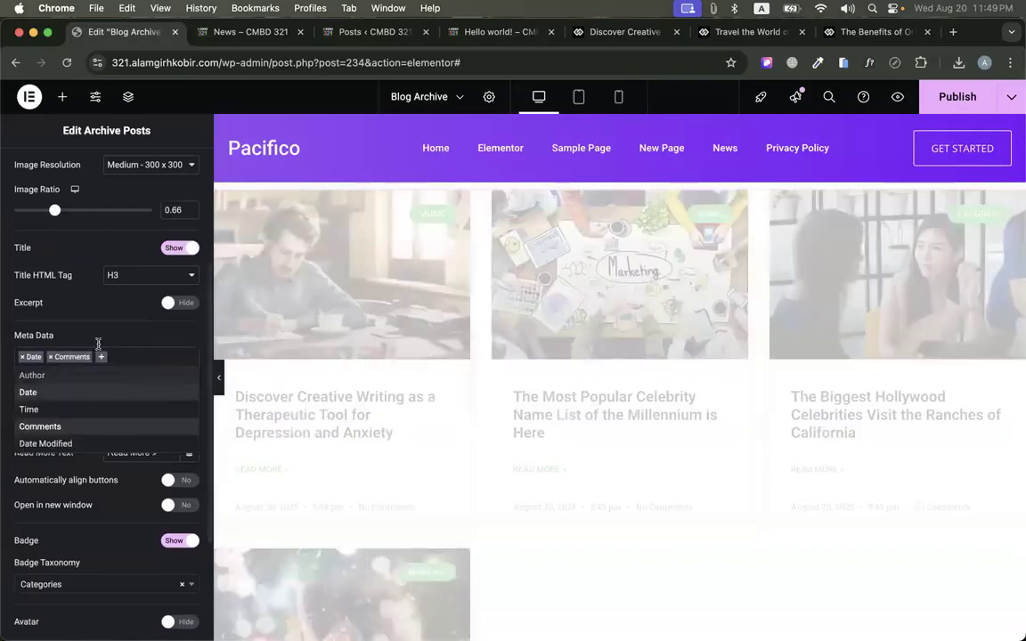
{"action": "left_click", "coordinate": [72, 333]}
Look over the Archive Posts layout settings and publish the updated Blog Archive template
{"action": "scroll", "coordinate": [112, 327], "scroll_direction": "up", "scroll_amount": 2}
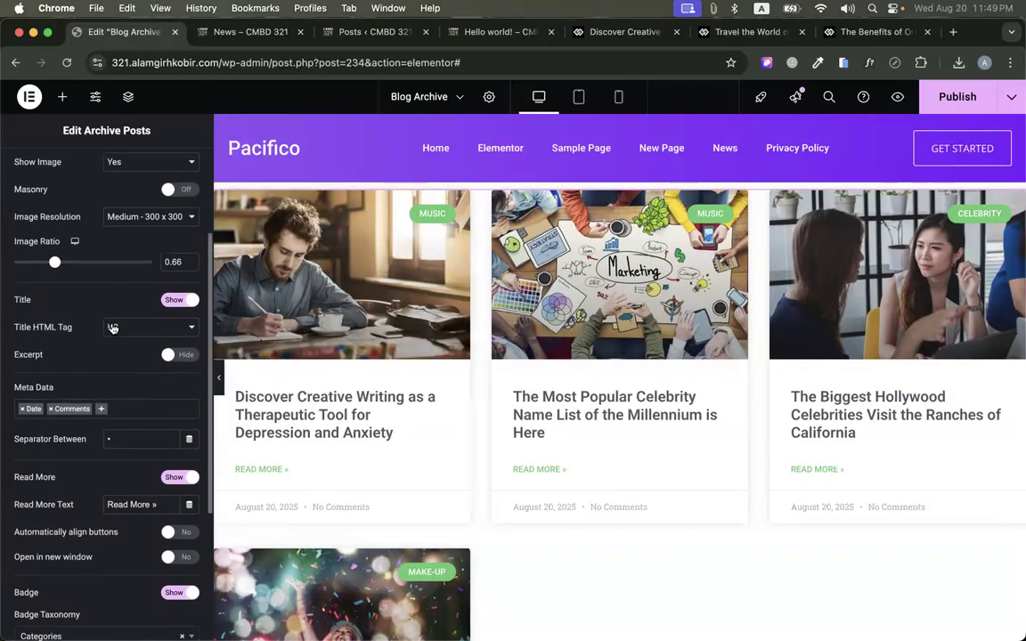
{"action": "scroll", "coordinate": [112, 327], "scroll_direction": "up", "scroll_amount": 2}
{"action": "scroll", "coordinate": [111, 337], "scroll_direction": "up", "scroll_amount": 3}
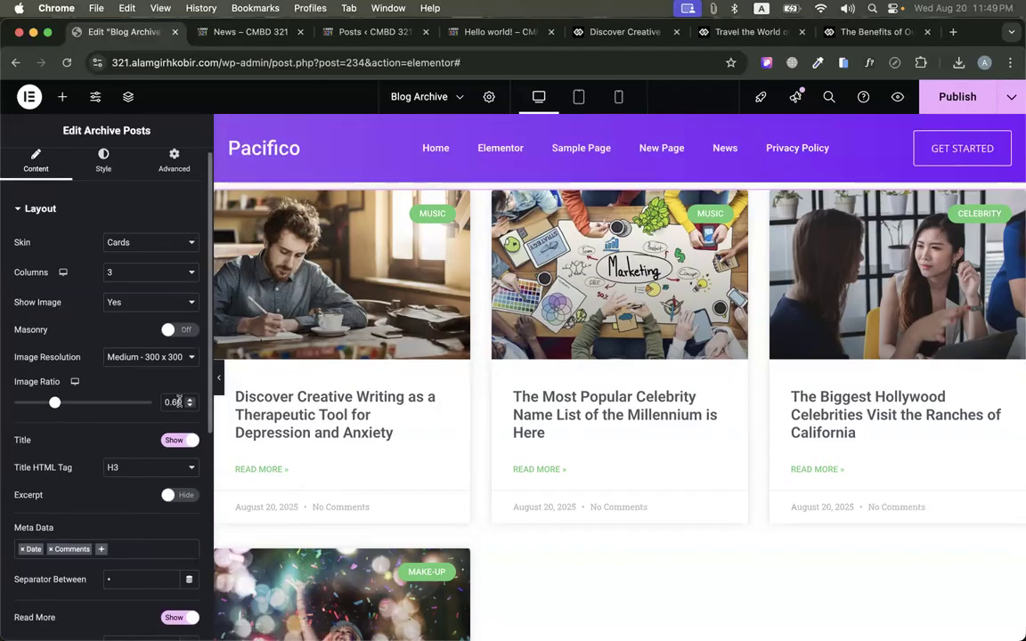
{"action": "scroll", "coordinate": [165, 374], "scroll_direction": "up", "scroll_amount": 1}
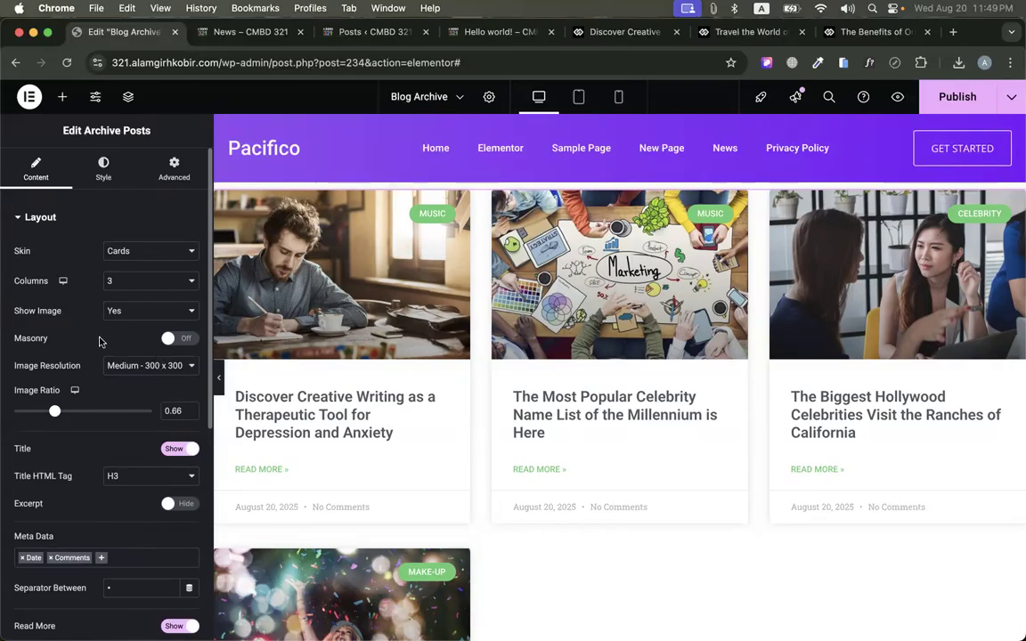
{"action": "left_click", "coordinate": [957, 97]}
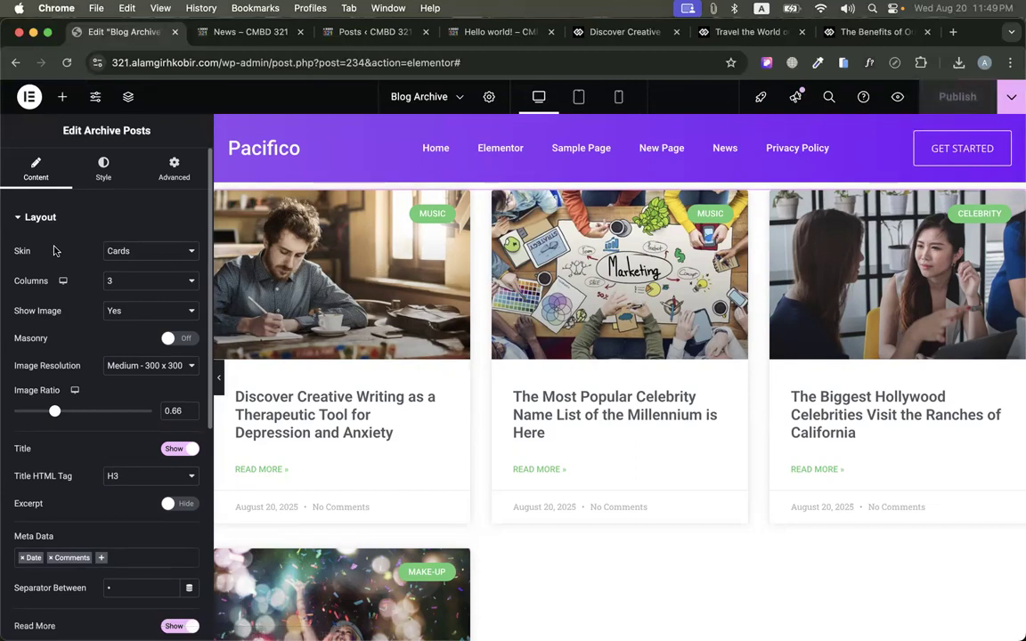
{"action": "scroll", "coordinate": [492, 430], "scroll_direction": "down", "scroll_amount": 6}
{"action": "scroll", "coordinate": [492, 430], "scroll_direction": "up", "scroll_amount": 8}
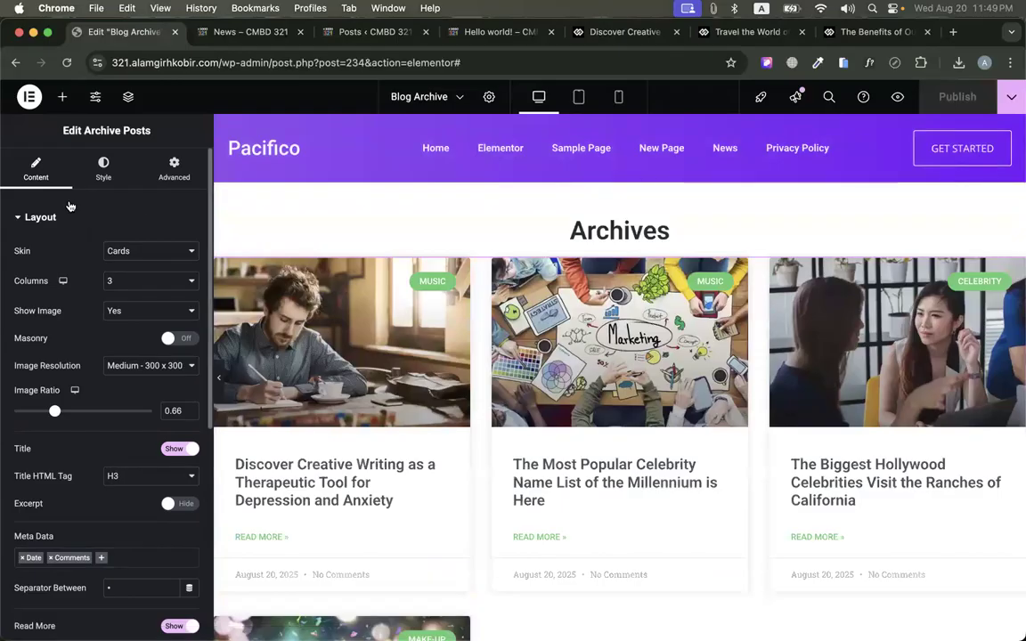
{"action": "left_click", "coordinate": [104, 167]}
{"action": "left_click", "coordinate": [36, 169]}
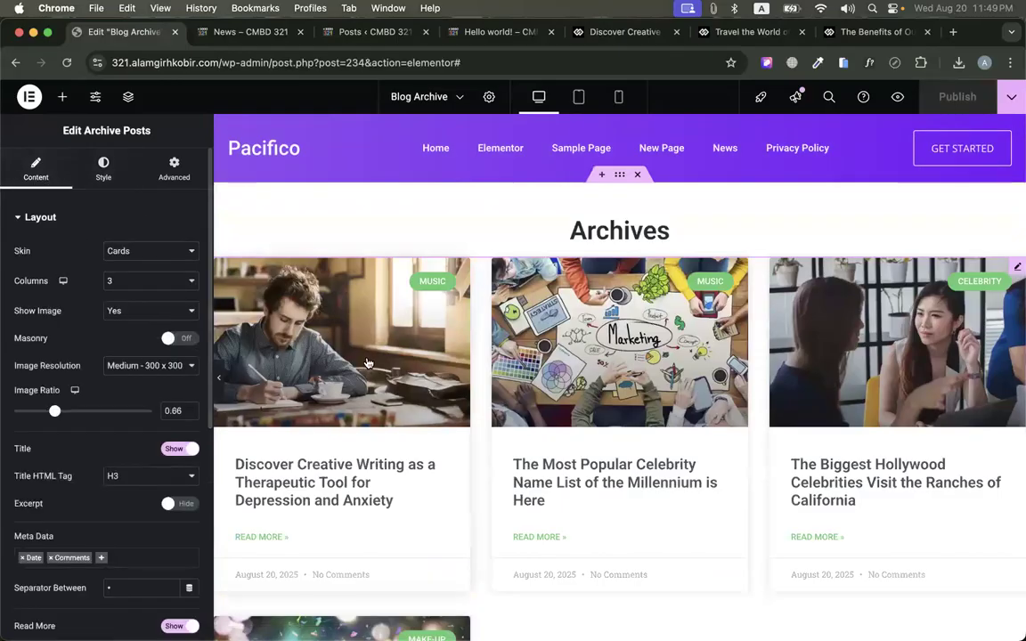
Try the Previous/Next and Load on Click pagination types in the Archive Posts widget
{"action": "scroll", "coordinate": [342, 445], "scroll_direction": "down", "scroll_amount": 1}
{"action": "scroll", "coordinate": [129, 449], "scroll_direction": "down", "scroll_amount": 6}
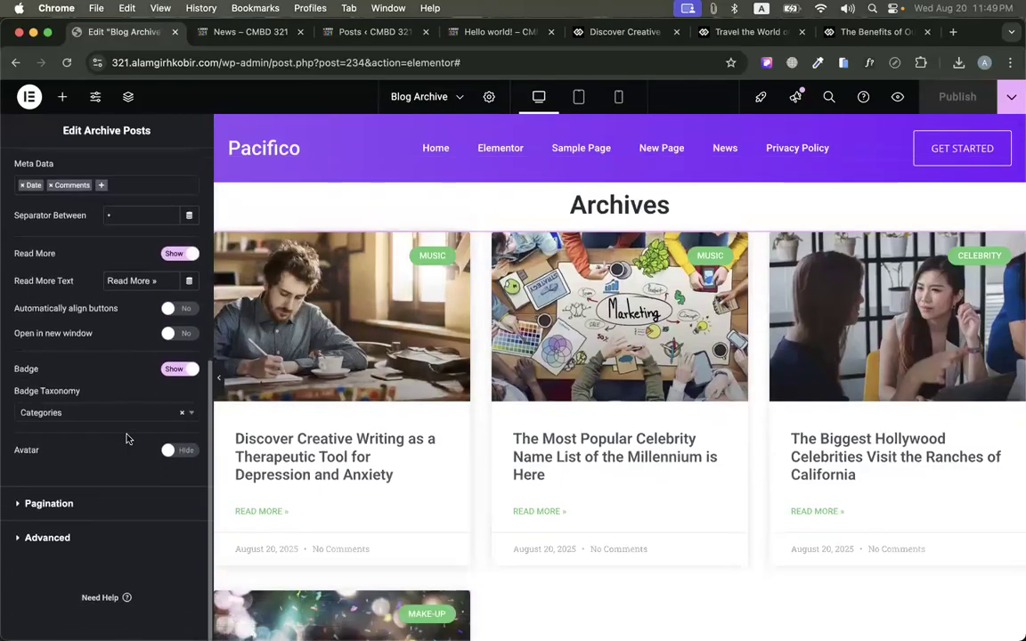
{"action": "left_click", "coordinate": [49, 503]}
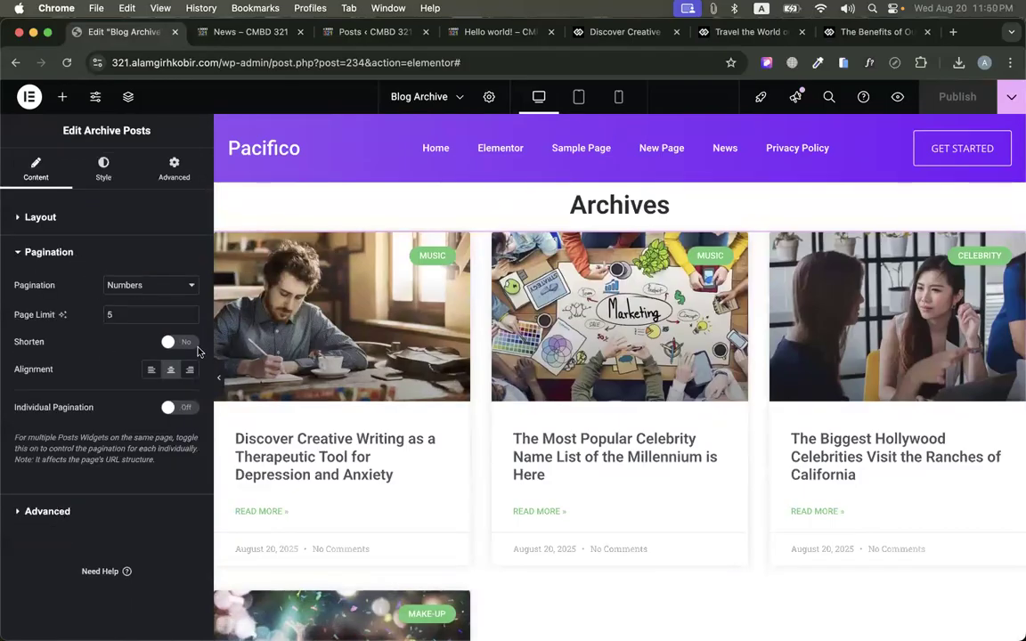
{"action": "scroll", "coordinate": [486, 467], "scroll_direction": "down", "scroll_amount": 5}
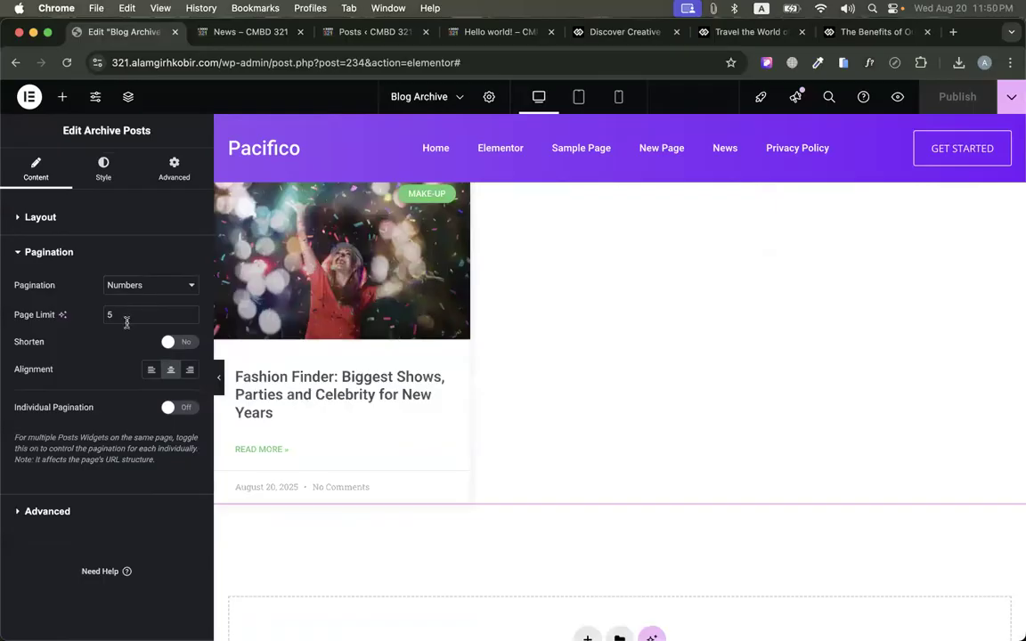
{"action": "left_click", "coordinate": [131, 286]}
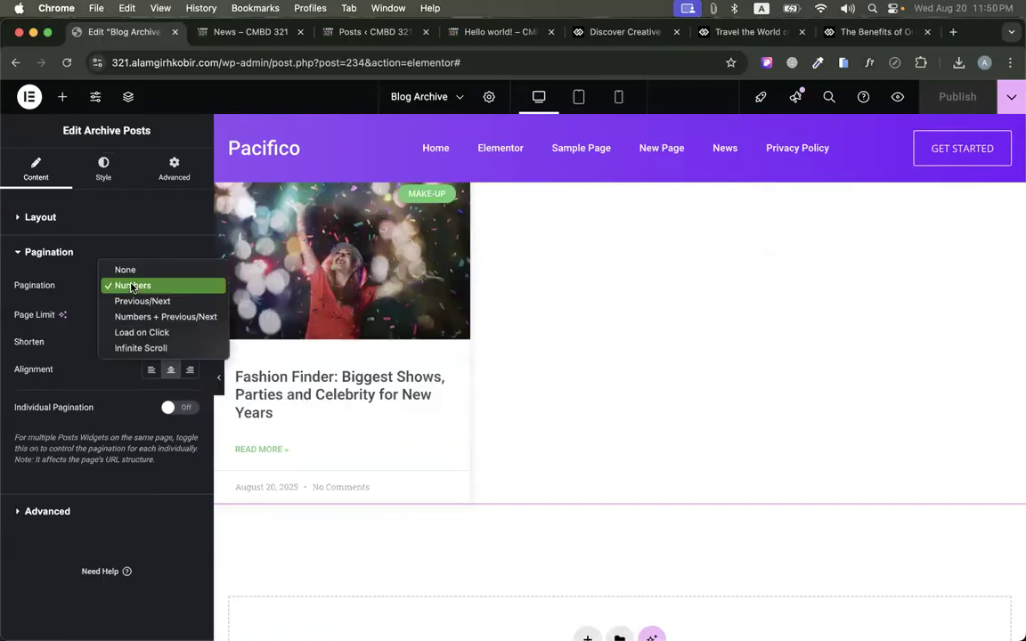
{"action": "left_click", "coordinate": [143, 302]}
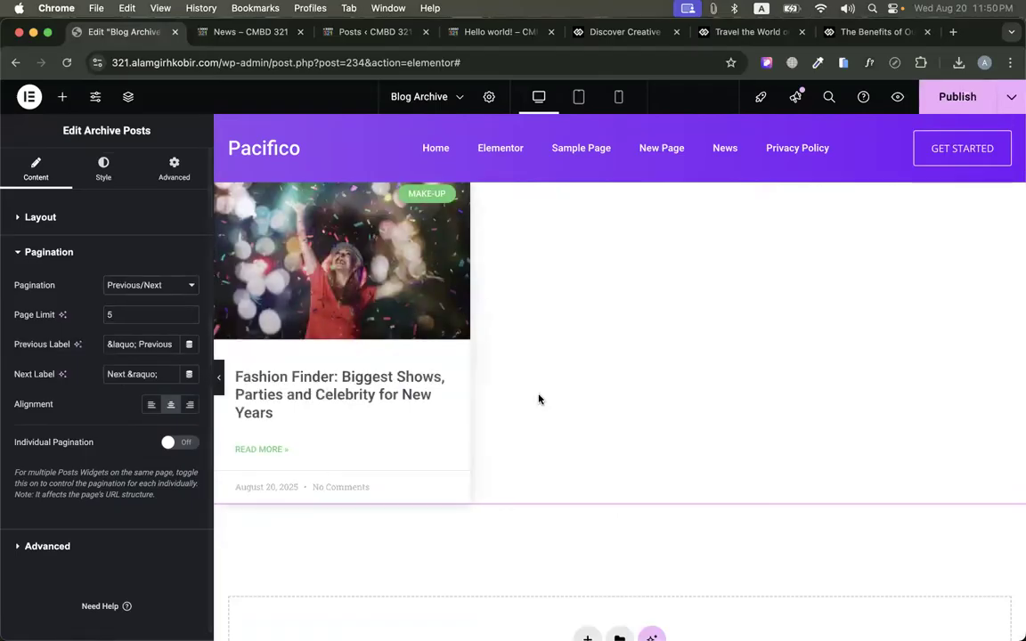
{"action": "left_click", "coordinate": [119, 285]}
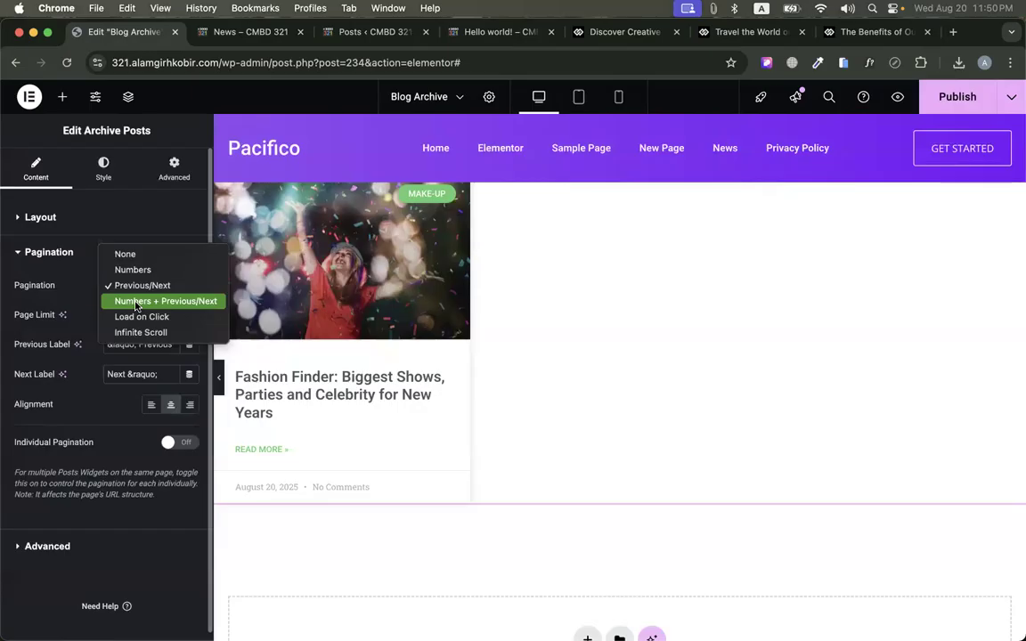
{"action": "left_click", "coordinate": [136, 319]}
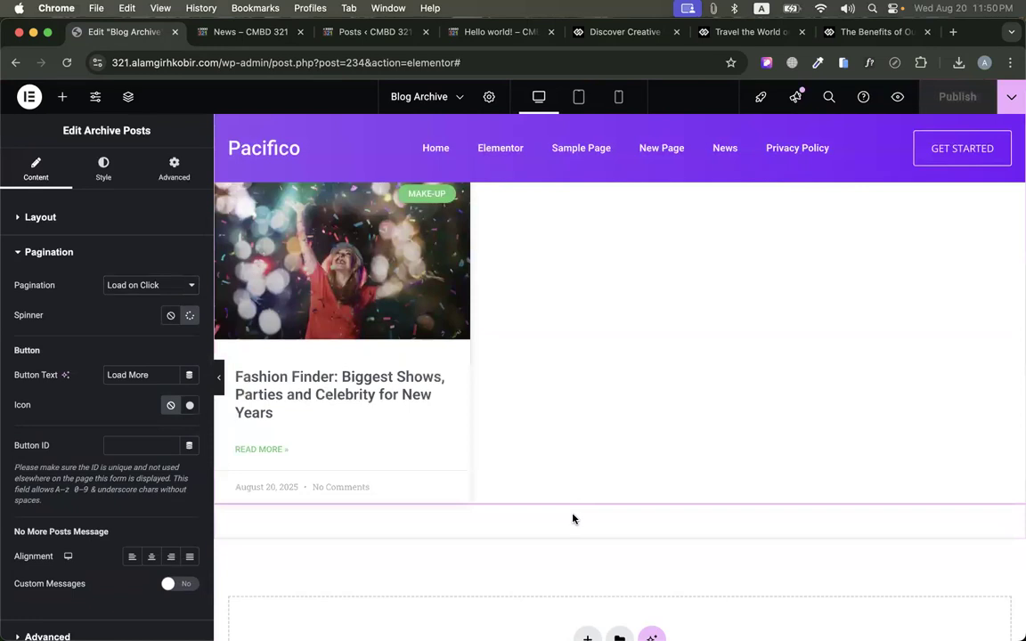
Try Infinite Scroll as the Archive Posts pagination type and look over the preview down to the footer
{"action": "scroll", "coordinate": [572, 518], "scroll_direction": "down", "scroll_amount": 5}
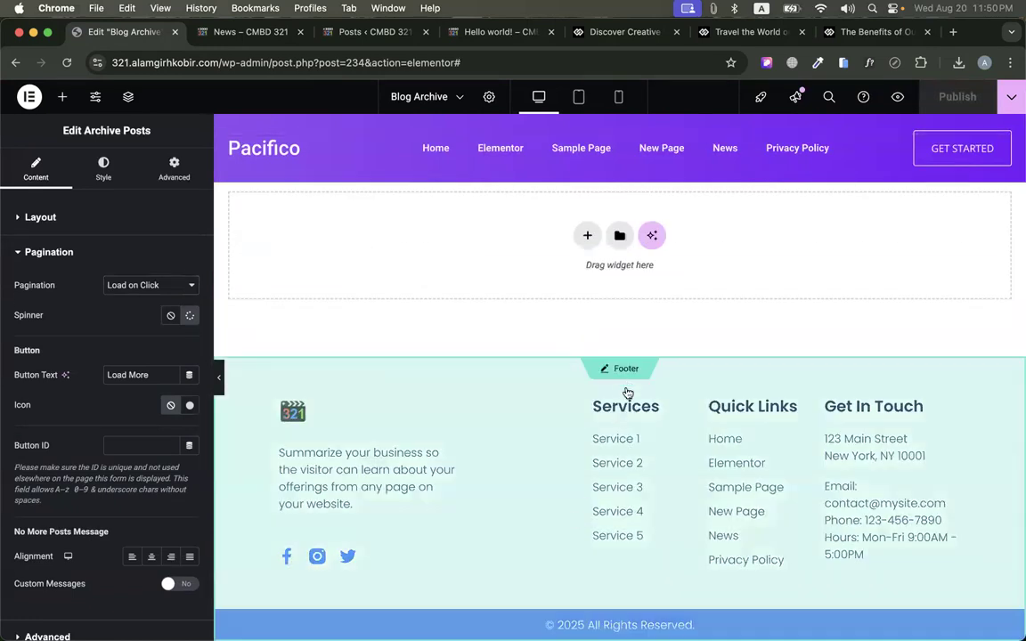
{"action": "scroll", "coordinate": [534, 374], "scroll_direction": "up", "scroll_amount": 4}
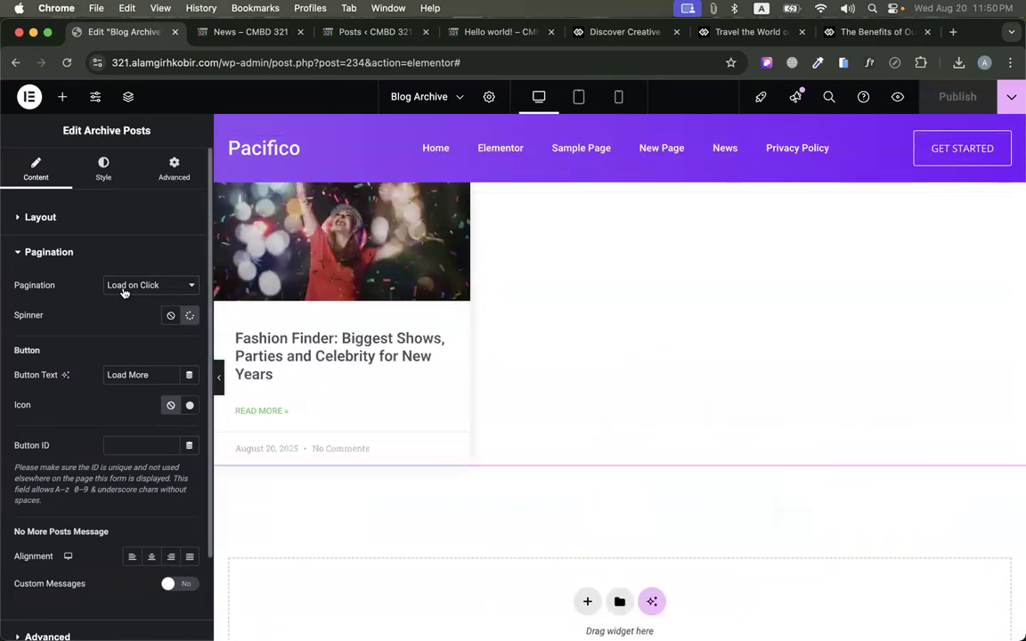
{"action": "left_click", "coordinate": [124, 289]}
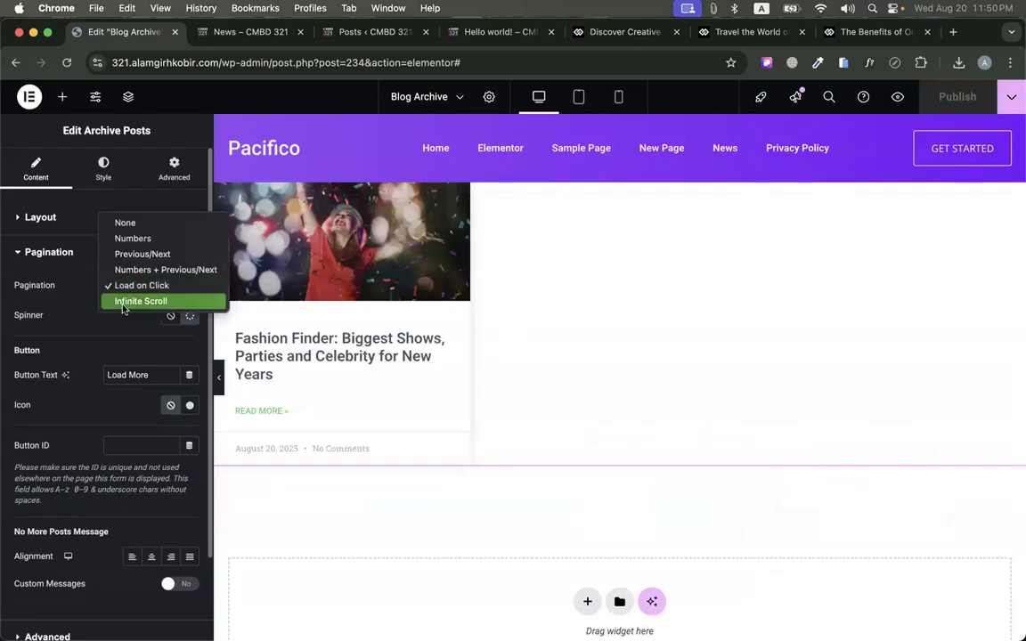
{"action": "left_click", "coordinate": [134, 301]}
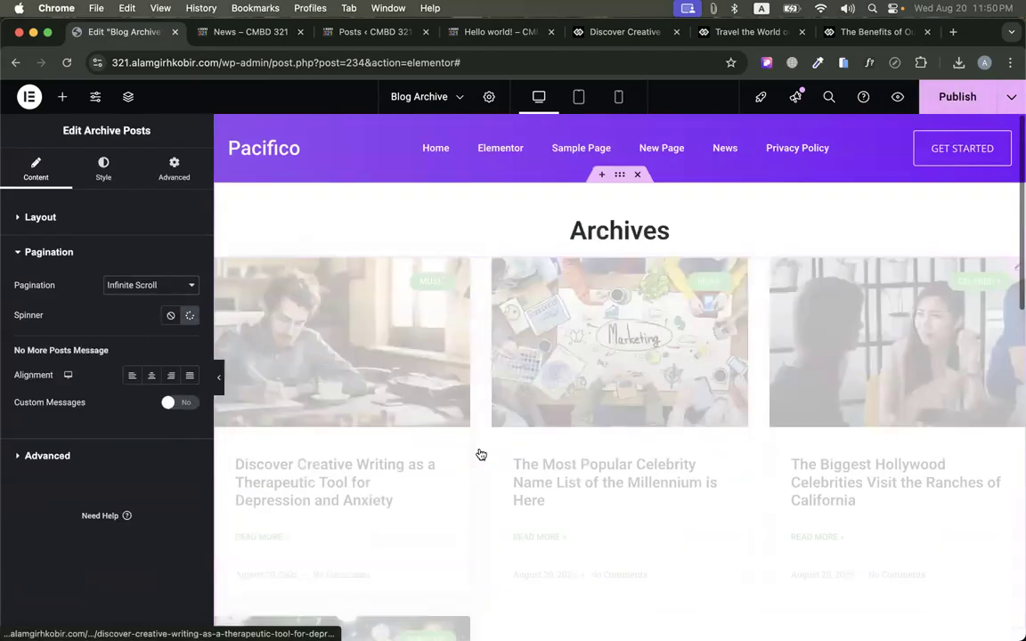
{"action": "scroll", "coordinate": [481, 455], "scroll_direction": "down", "scroll_amount": 15}
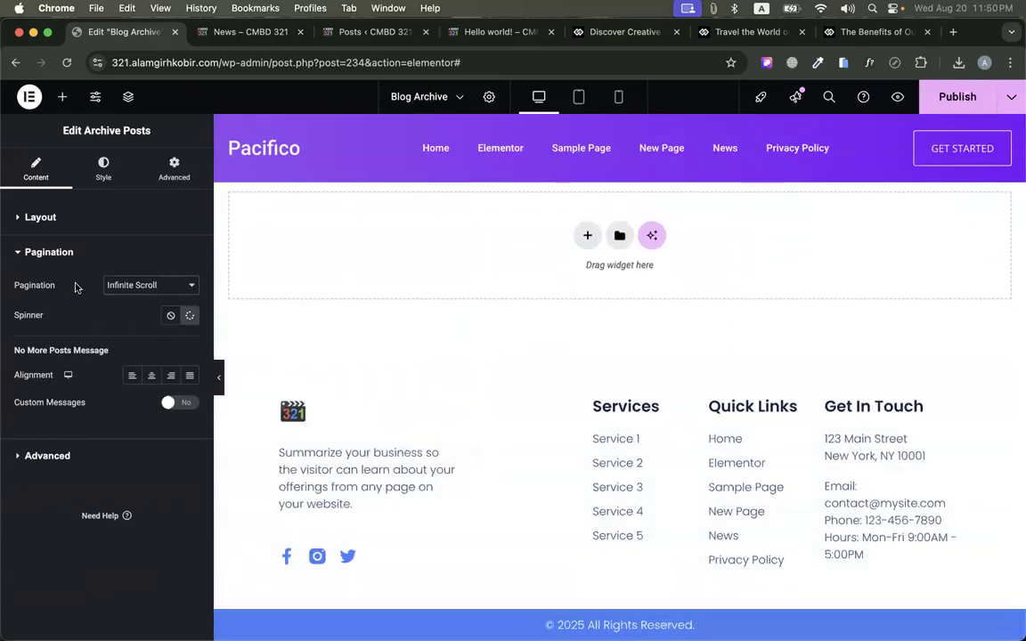
Set the Archive Posts pagination to Numbers and publish the Blog Archive template
{"action": "left_click", "coordinate": [138, 285]}
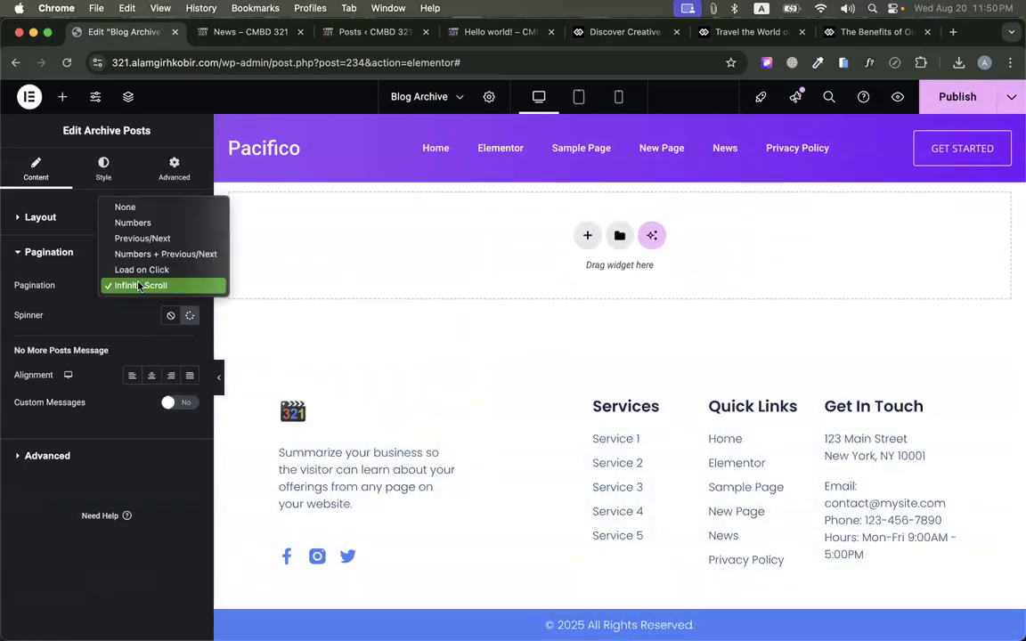
{"action": "left_click", "coordinate": [133, 223]}
{"action": "left_click", "coordinate": [1007, 92]}
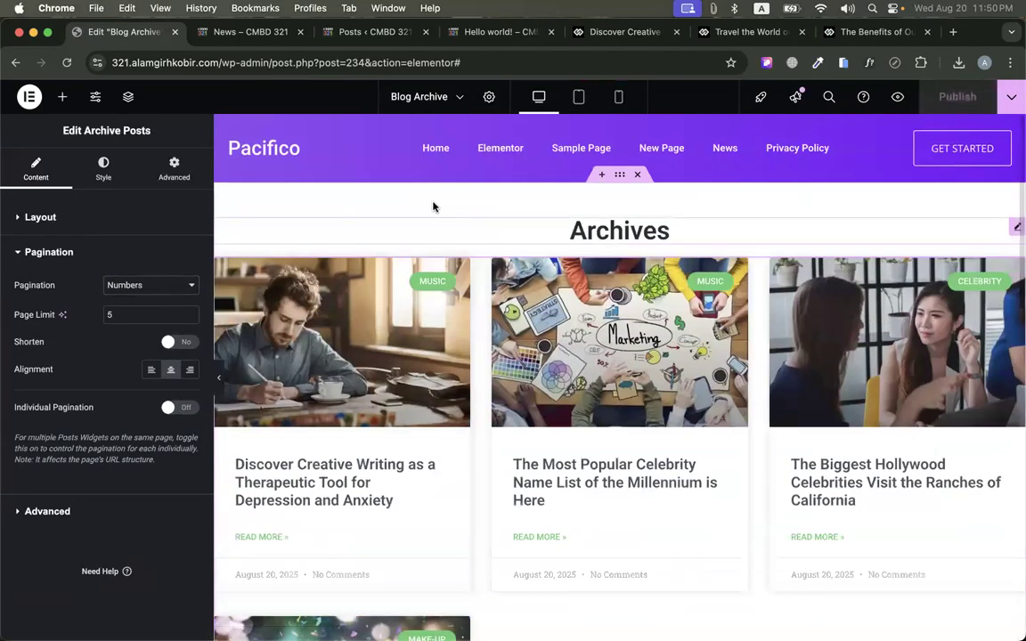
Try a #A37171 background color on the post cards, clear it again and publish the template
{"action": "left_click", "coordinate": [103, 169]}
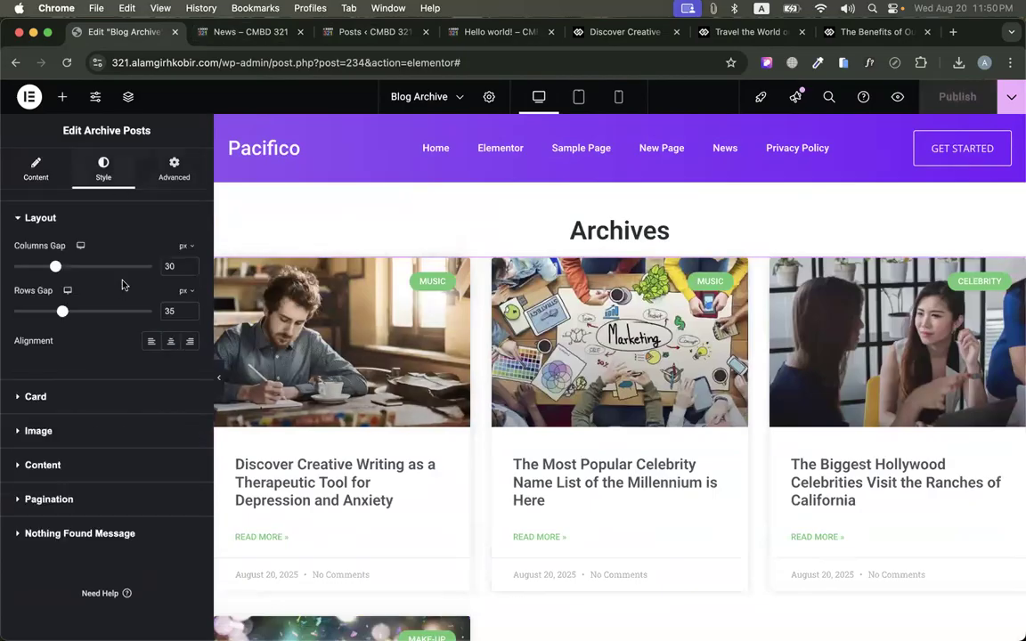
{"action": "left_click", "coordinate": [49, 404]}
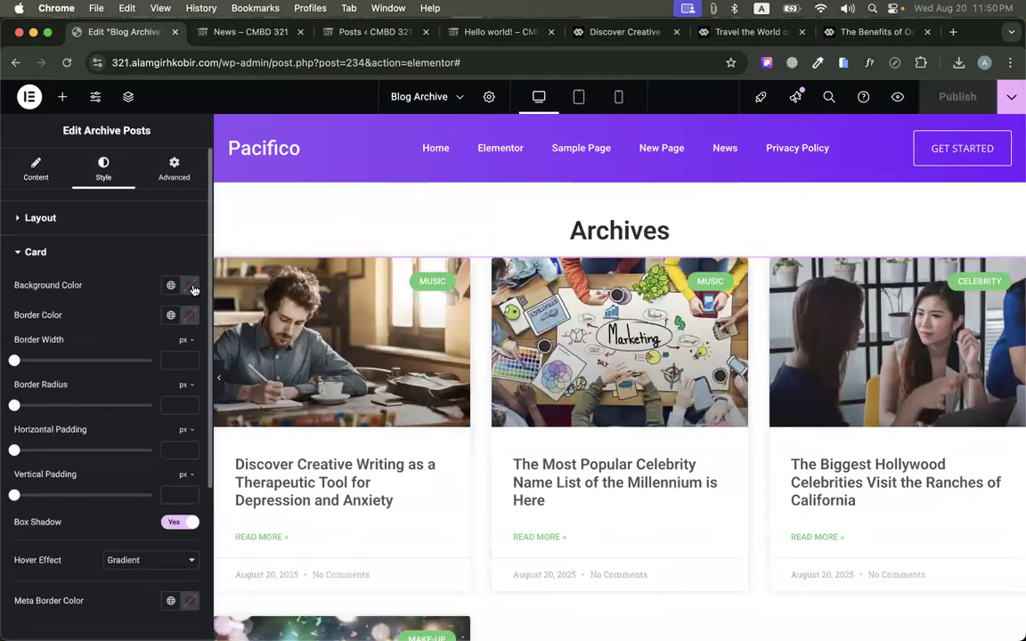
{"action": "left_click", "coordinate": [189, 284]}
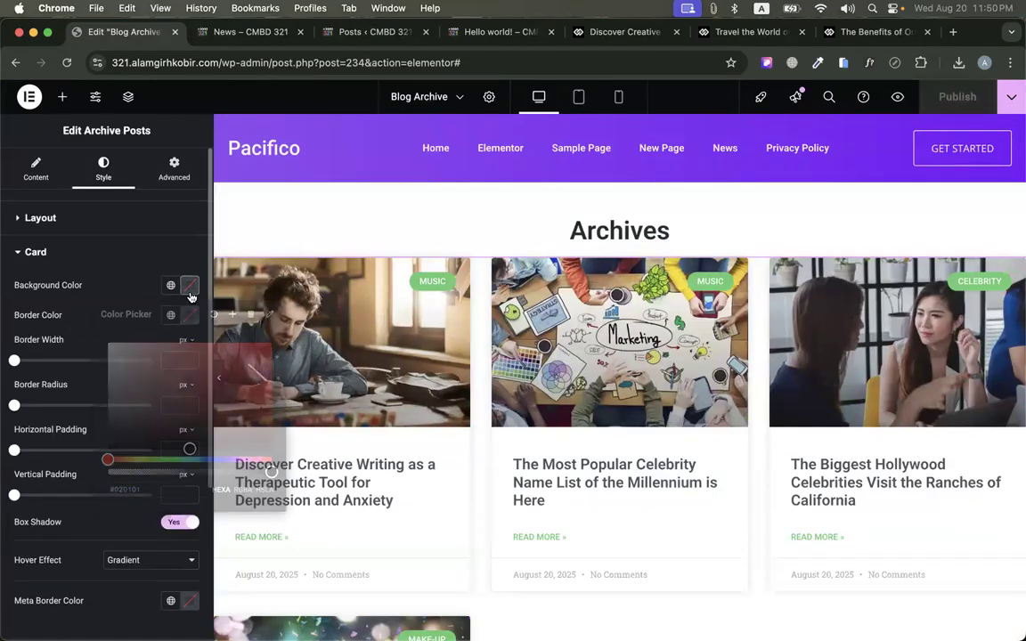
{"action": "left_click", "coordinate": [159, 380]}
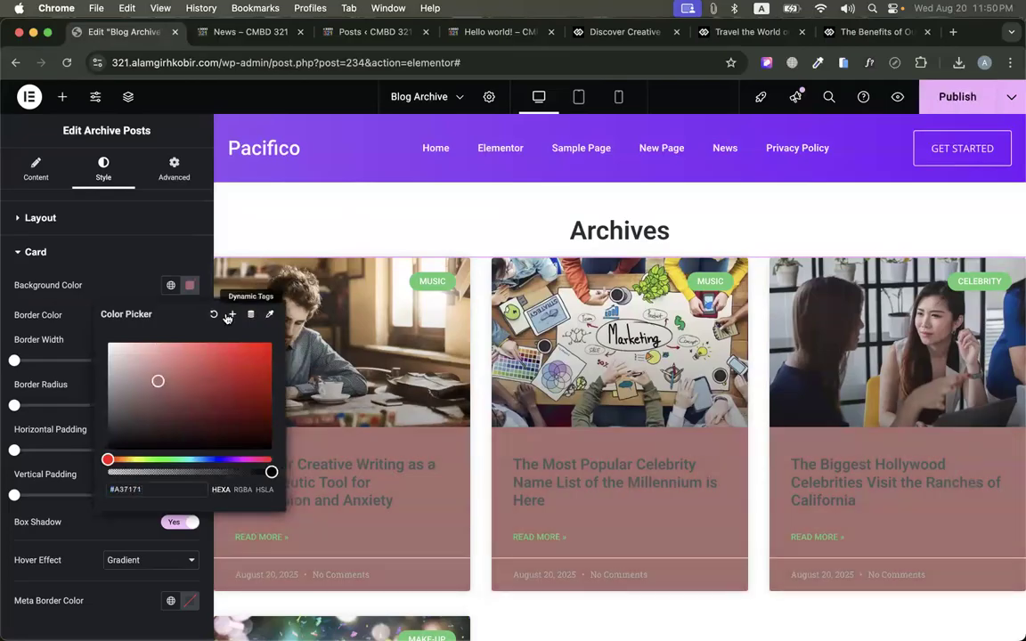
{"action": "left_click", "coordinate": [191, 286]}
{"action": "left_click", "coordinate": [957, 96]}
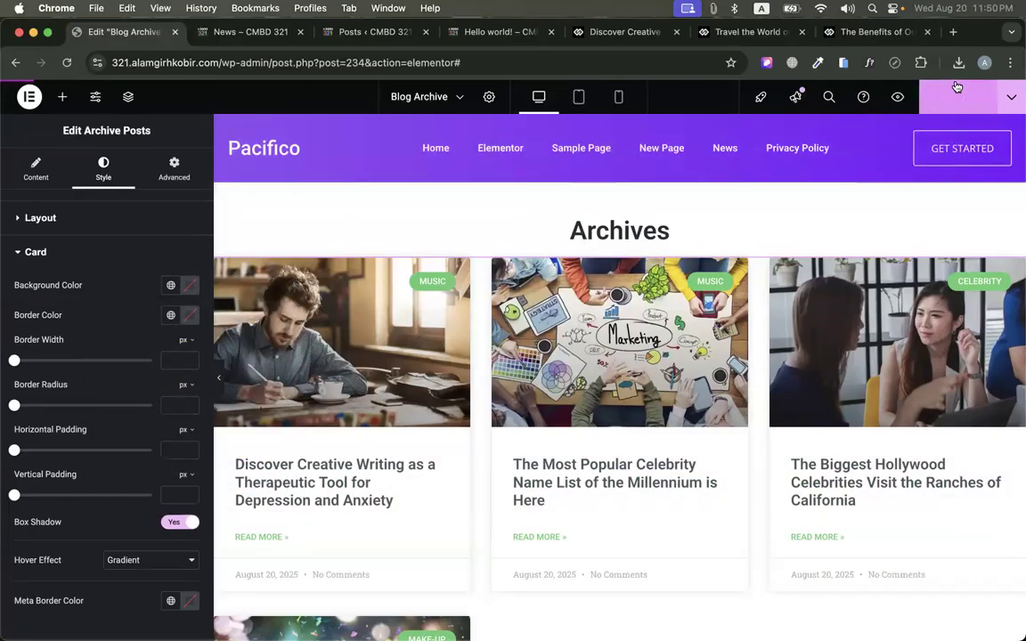
Look over the card style settings, then reload the live News page and check its post cards
{"action": "scroll", "coordinate": [342, 498], "scroll_direction": "down", "scroll_amount": 3}
{"action": "scroll", "coordinate": [131, 489], "scroll_direction": "down", "scroll_amount": 5}
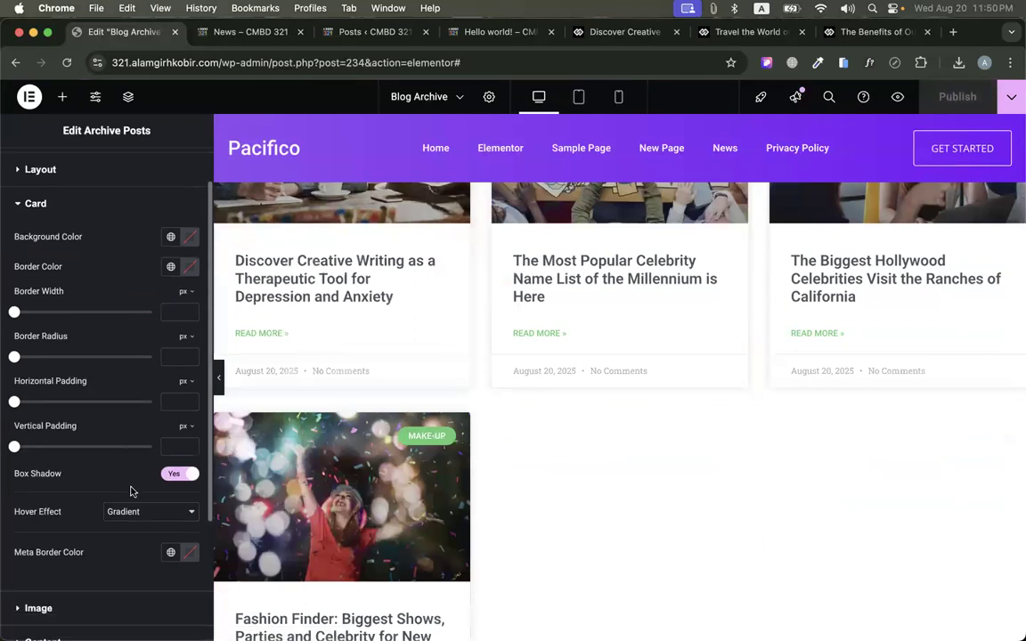
{"action": "scroll", "coordinate": [131, 477], "scroll_direction": "up", "scroll_amount": 5}
{"action": "scroll", "coordinate": [515, 266], "scroll_direction": "up", "scroll_amount": 3}
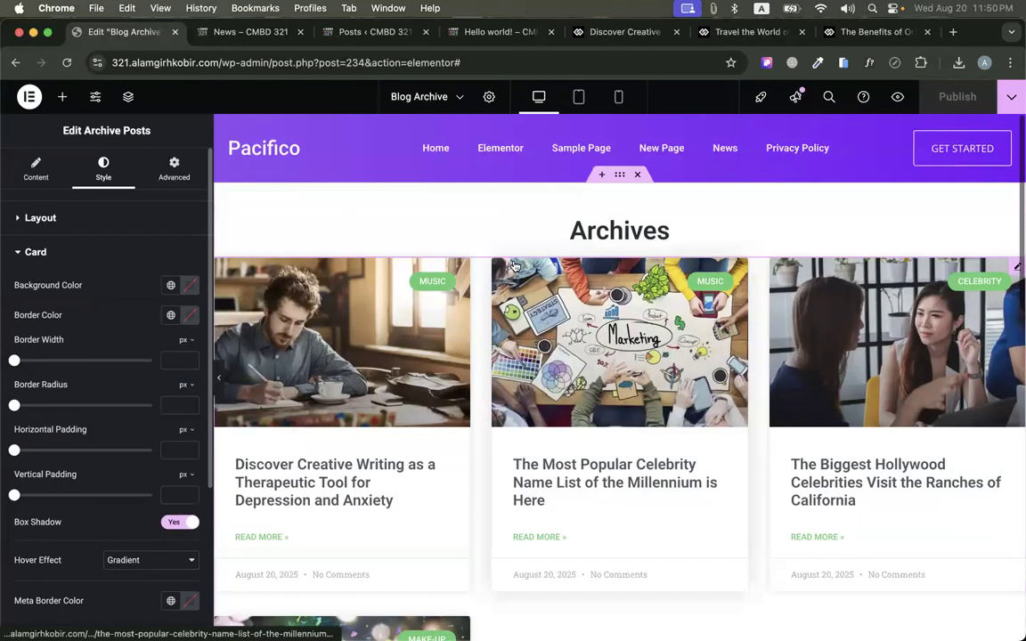
{"action": "left_click", "coordinate": [284, 39]}
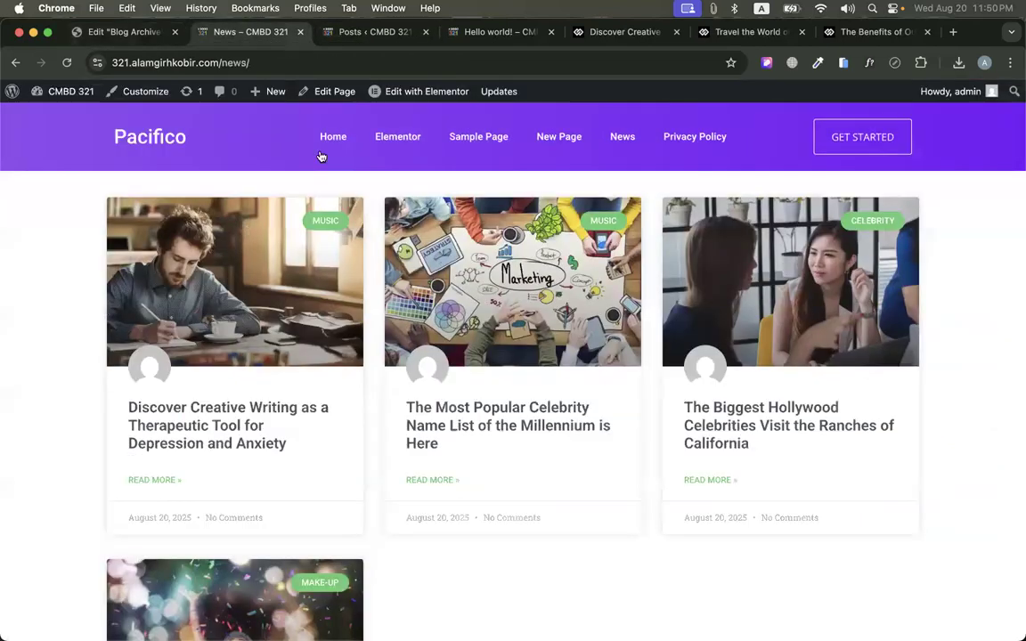
{"action": "left_click", "coordinate": [66, 63]}
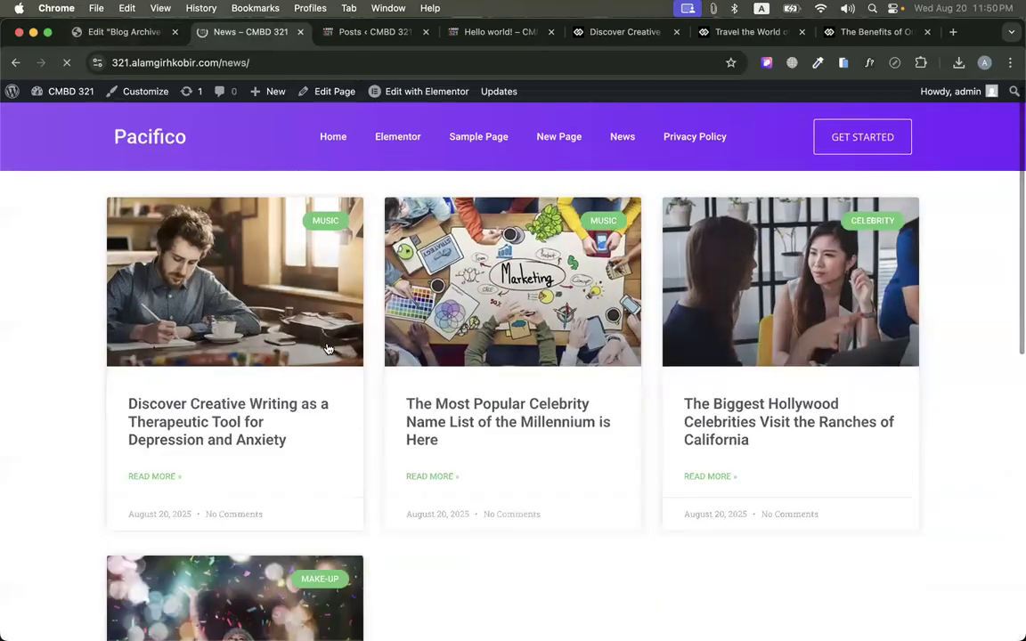
{"action": "scroll", "coordinate": [377, 435], "scroll_direction": "down", "scroll_amount": 5}
{"action": "scroll", "coordinate": [377, 435], "scroll_direction": "up", "scroll_amount": 5}
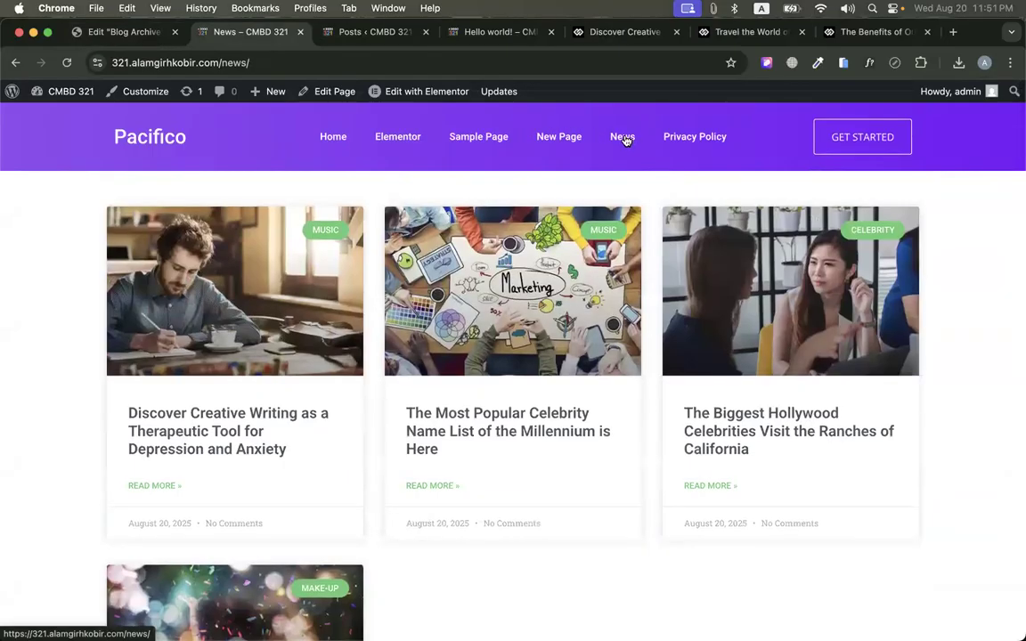
Open the WordPress menu editor and add the Celebrity, Make-up, Music and World categories to Main Menu, leaving out Uncategorized
{"action": "left_click", "coordinate": [12, 91]}
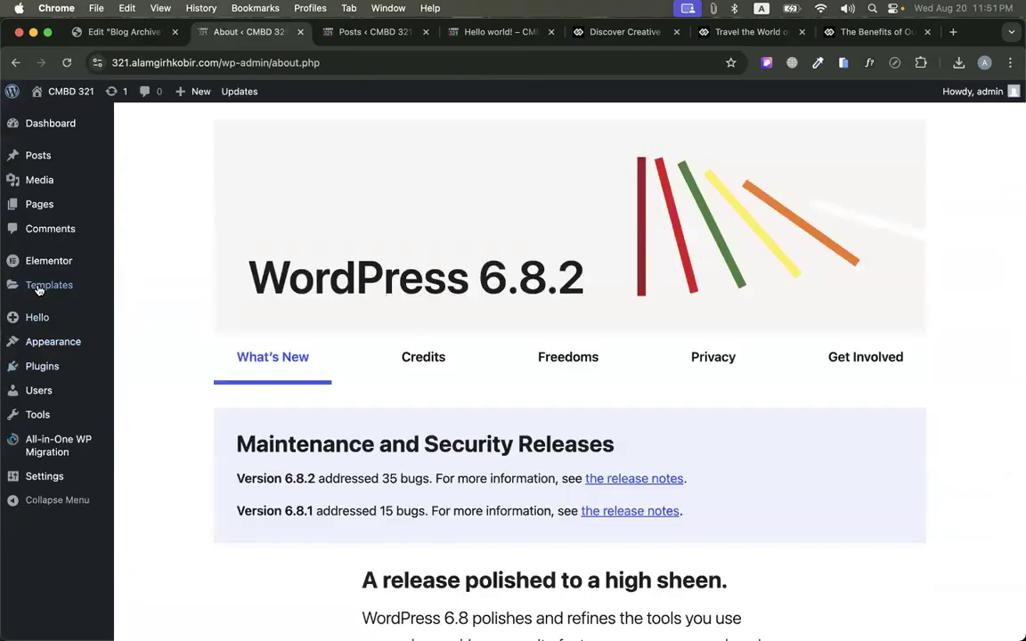
{"action": "left_click", "coordinate": [144, 405]}
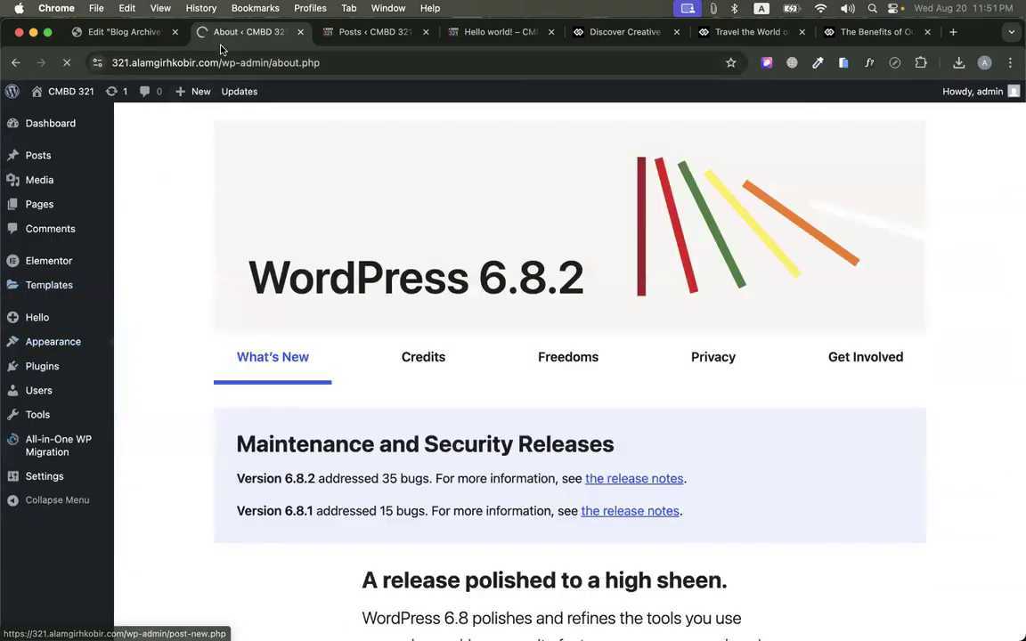
{"action": "left_click", "coordinate": [178, 532]}
{"action": "scroll", "coordinate": [178, 531], "scroll_direction": "down", "scroll_amount": 5}
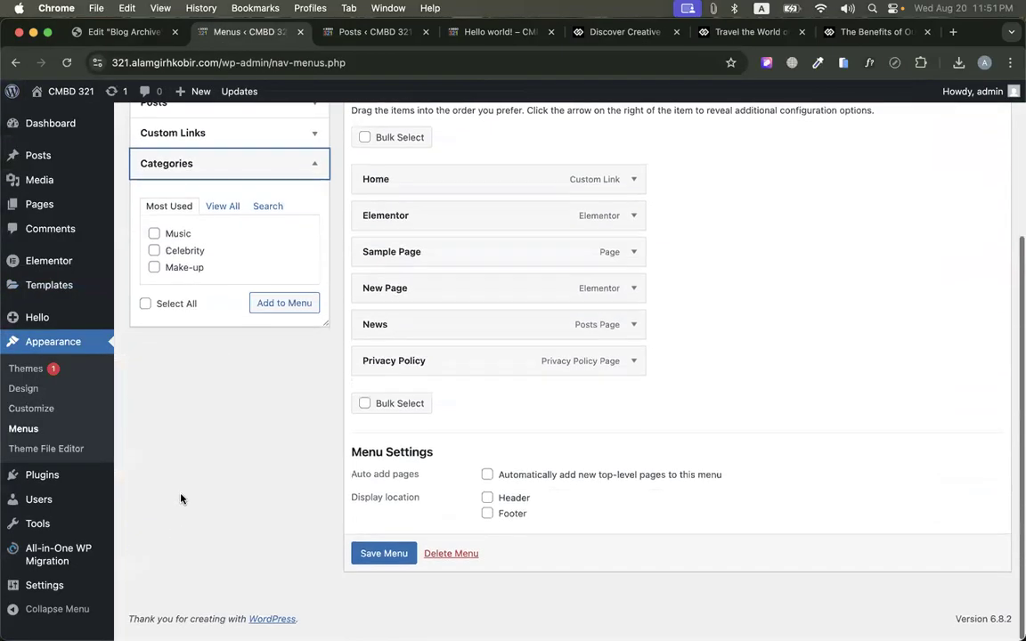
{"action": "left_click", "coordinate": [221, 213]}
{"action": "left_click", "coordinate": [146, 345]}
{"action": "left_click", "coordinate": [156, 294]}
{"action": "left_click", "coordinate": [258, 344]}
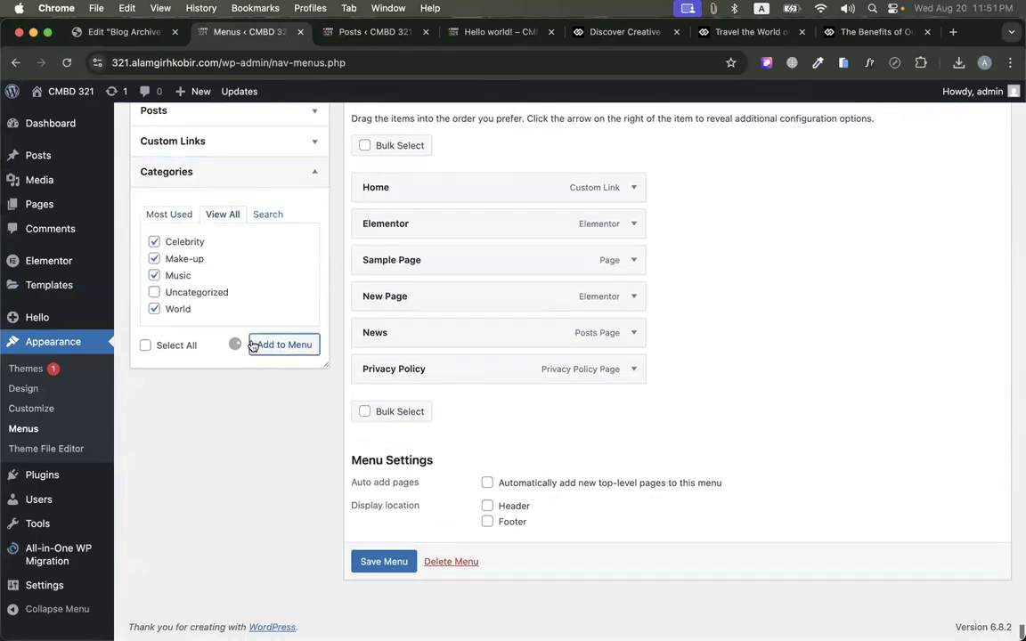
Nest the Celebrity, Make-up, Music and World items under News in Main Menu and save the menu
{"action": "left_click_drag", "start_coordinate": [400, 412], "coordinate": [411, 373]}
{"action": "left_click_drag", "start_coordinate": [387, 447], "coordinate": [414, 406]}
{"action": "left_click_drag", "start_coordinate": [380, 485], "coordinate": [403, 451]}
{"action": "left_click_drag", "start_coordinate": [377, 515], "coordinate": [405, 481]}
{"action": "scroll", "coordinate": [380, 596], "scroll_direction": "down", "scroll_amount": 1}
{"action": "left_click", "coordinate": [383, 622]}
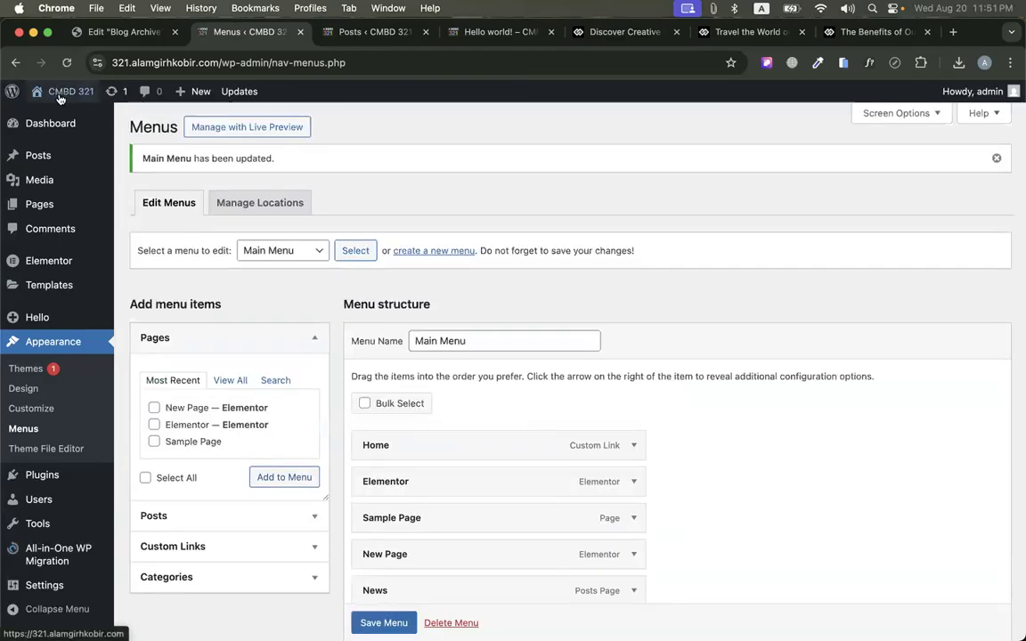
Visit the live site and open the Make-up and Music category archives from the News submenu
{"action": "left_click", "coordinate": [57, 107]}
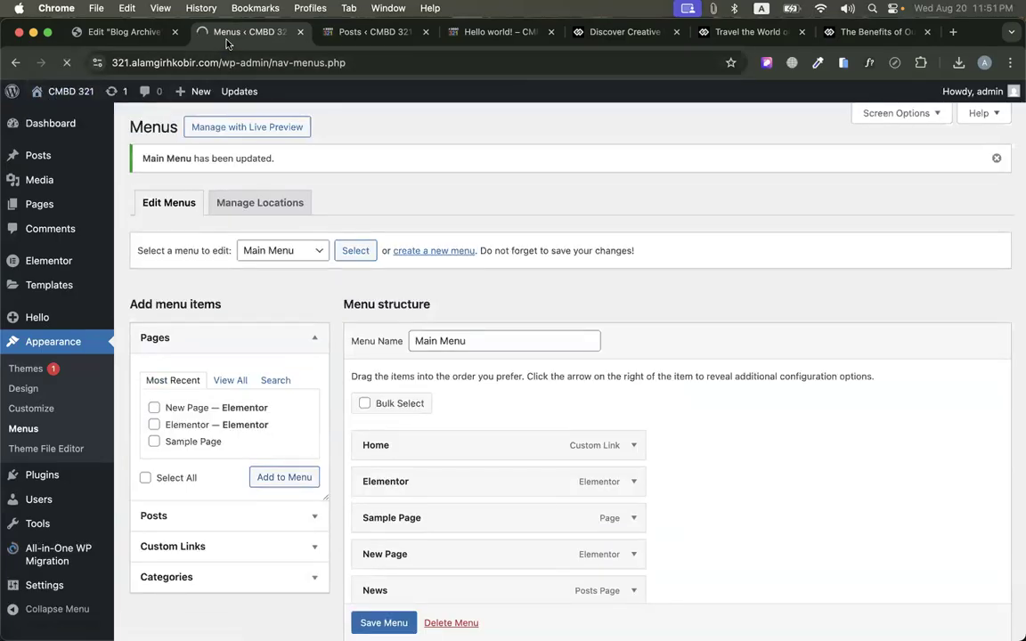
{"action": "mouse_move", "coordinate": [610, 137]}
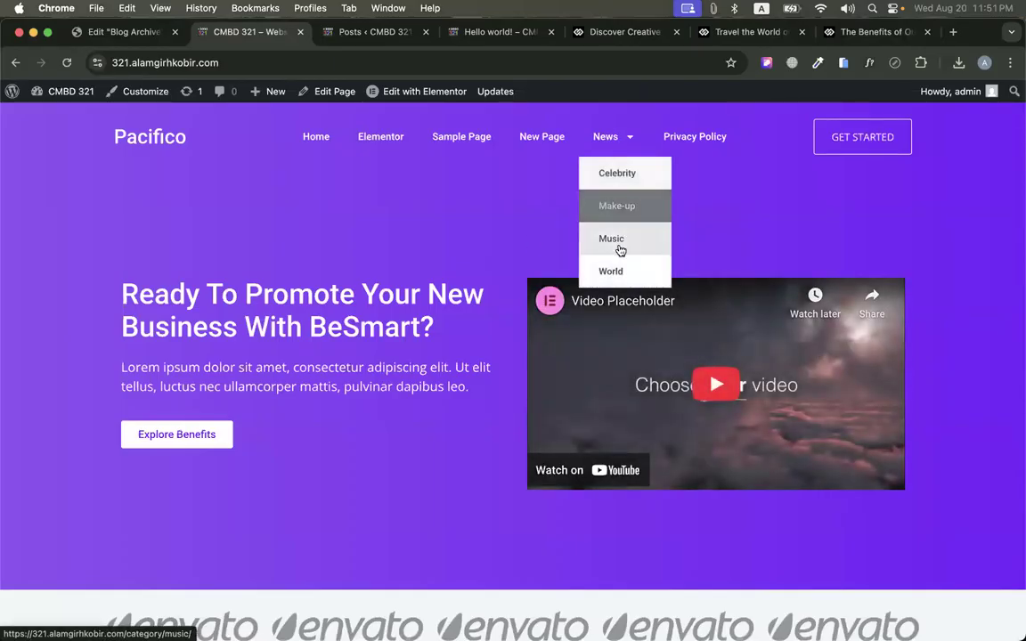
{"action": "left_click", "coordinate": [612, 200]}
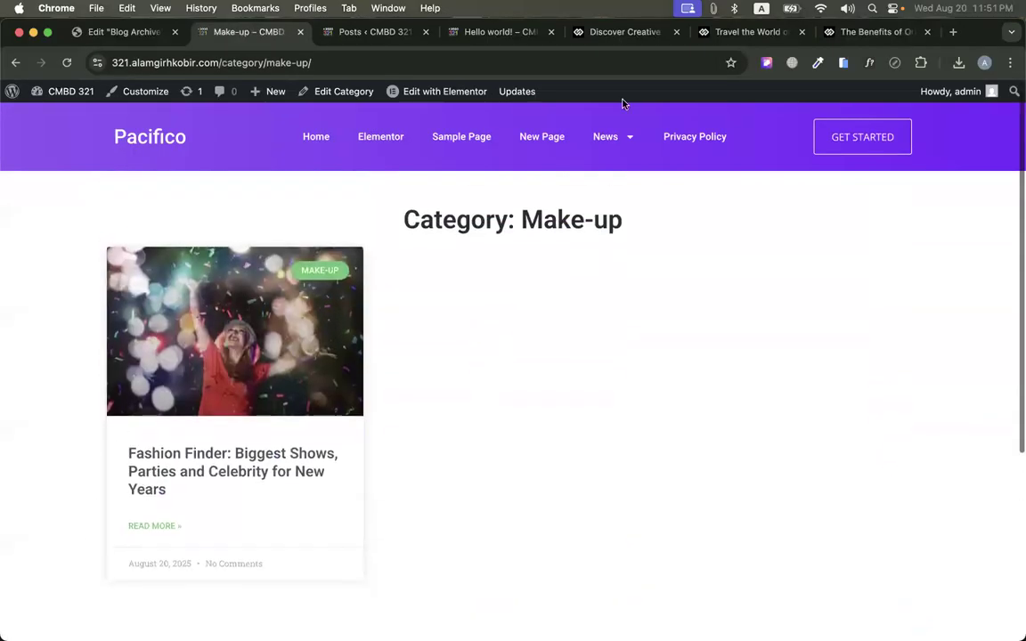
{"action": "mouse_move", "coordinate": [623, 143]}
{"action": "left_click", "coordinate": [611, 239]}
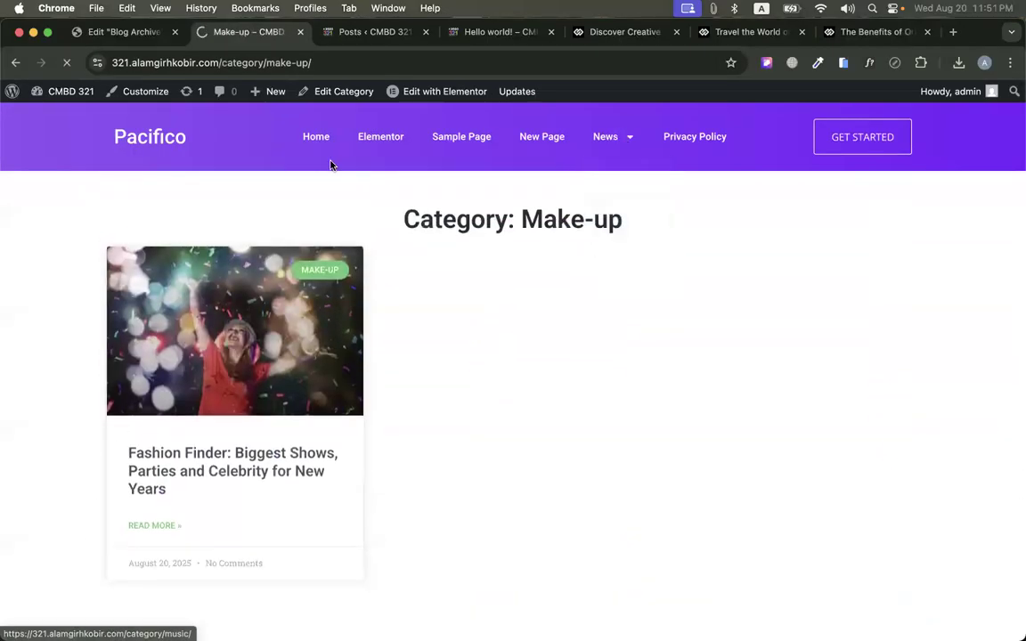
Check the Music category archive, then open its Discover Creative Writing post and look through the single post page
{"action": "scroll", "coordinate": [726, 367], "scroll_direction": "down", "scroll_amount": 5}
{"action": "scroll", "coordinate": [726, 365], "scroll_direction": "up", "scroll_amount": 5}
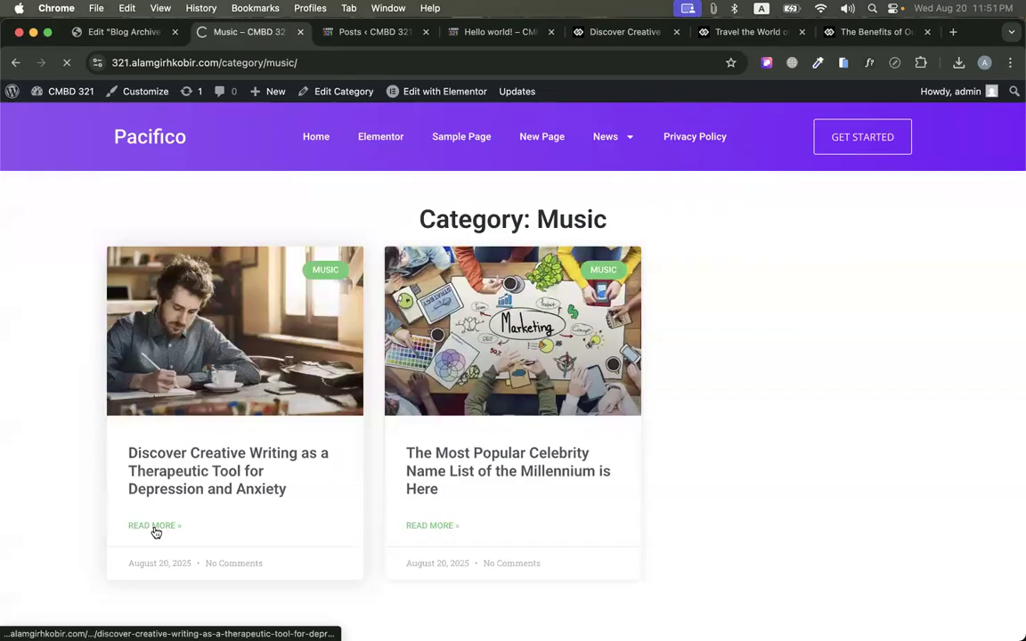
{"action": "scroll", "coordinate": [561, 445], "scroll_direction": "down", "scroll_amount": 15}
{"action": "scroll", "coordinate": [561, 445], "scroll_direction": "down", "scroll_amount": 3}
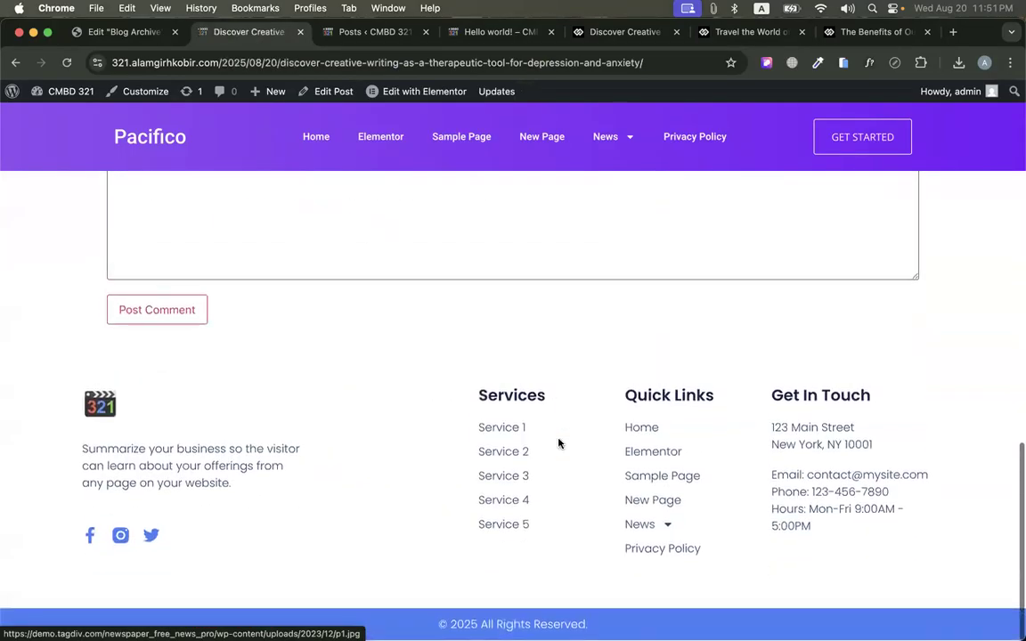
{"action": "scroll", "coordinate": [561, 445], "scroll_direction": "up", "scroll_amount": 10}
Return to the Saved Templates list and create a new Single Post template named "S Post tem"
{"action": "left_click", "coordinate": [120, 31]}
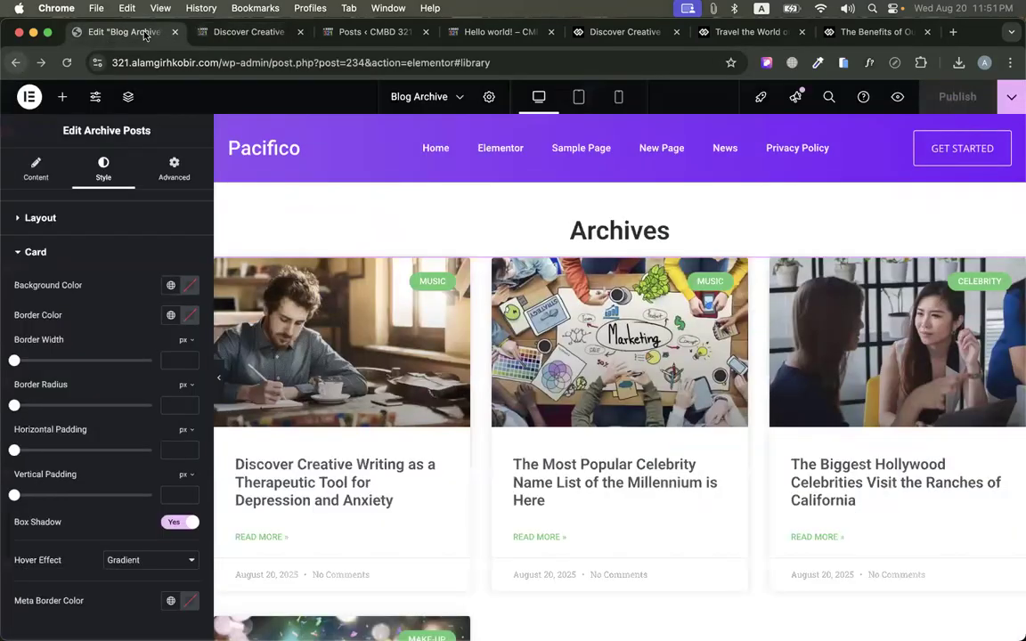
{"action": "left_click", "coordinate": [17, 64]}
{"action": "left_click", "coordinate": [17, 64]}
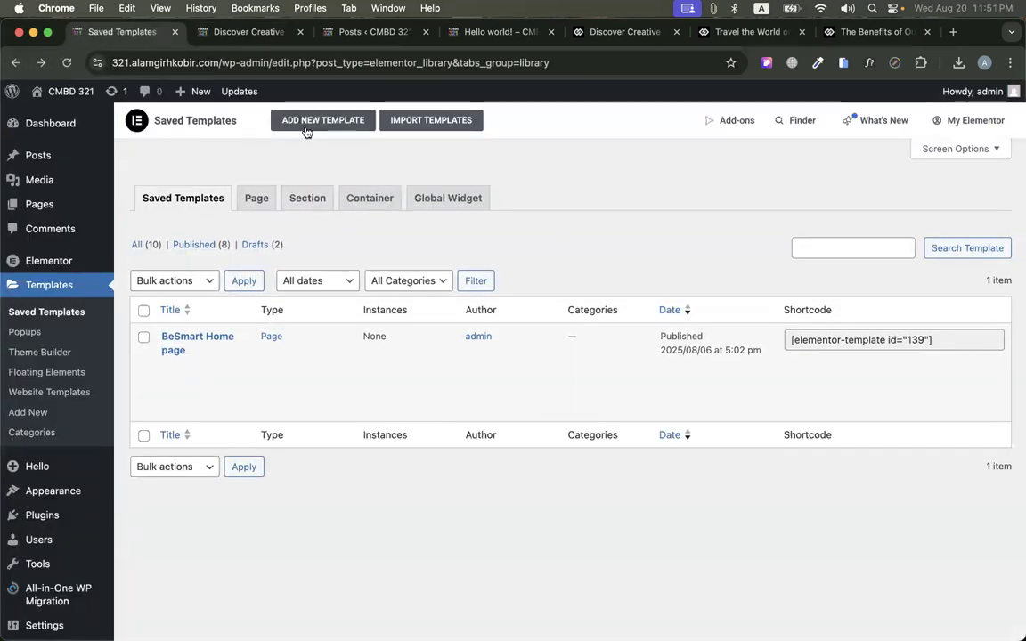
{"action": "left_click", "coordinate": [339, 124]}
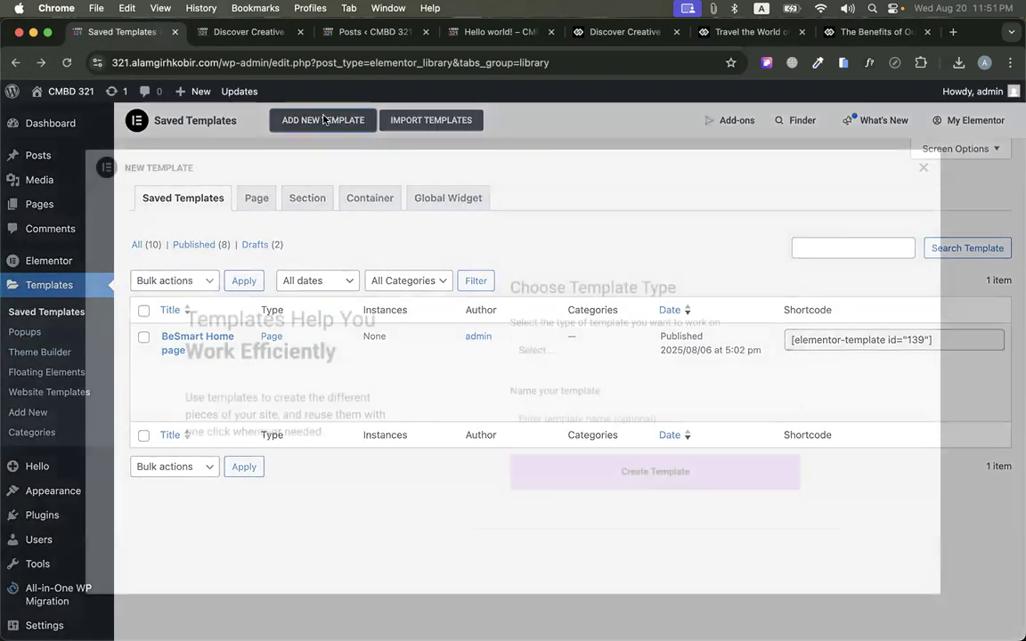
{"action": "left_click", "coordinate": [534, 351]}
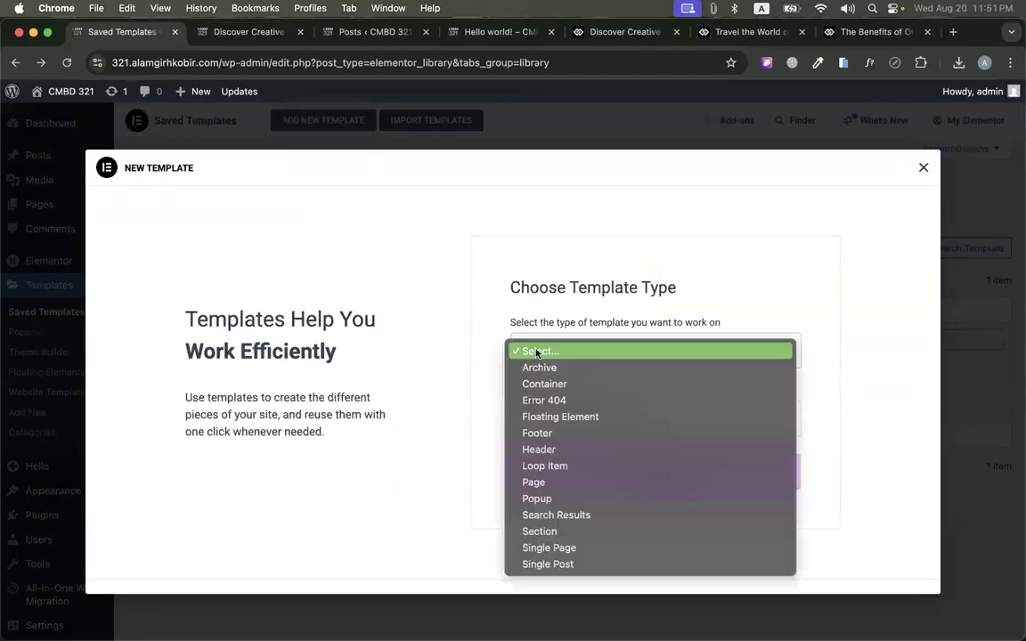
{"action": "left_click", "coordinate": [535, 563]}
{"action": "left_click", "coordinate": [577, 411]}
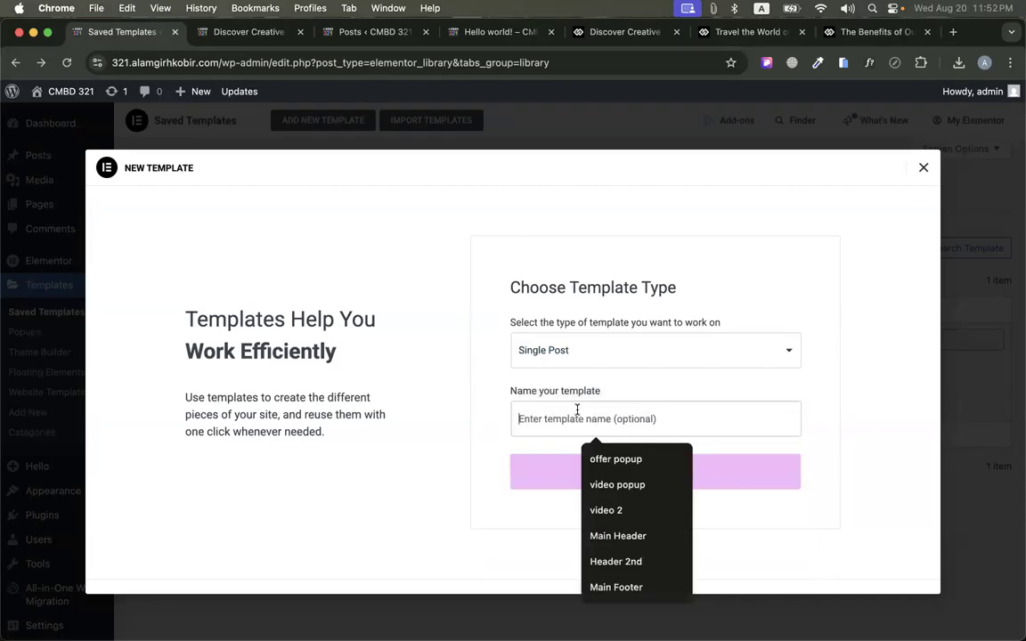
{"action": "type", "text": "S Post tem"}
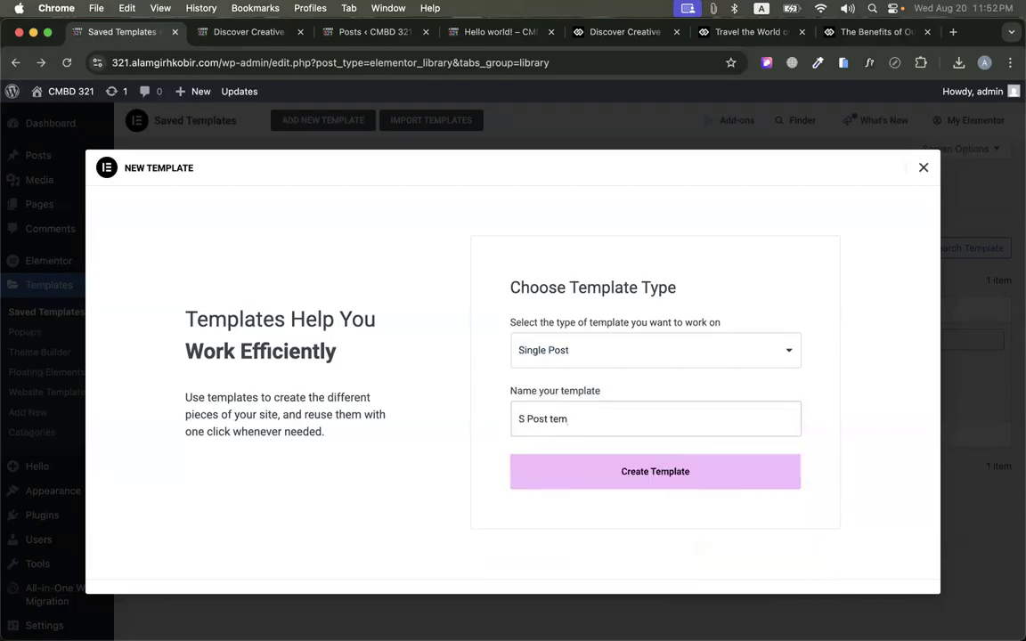
{"action": "left_click", "coordinate": [657, 469]}
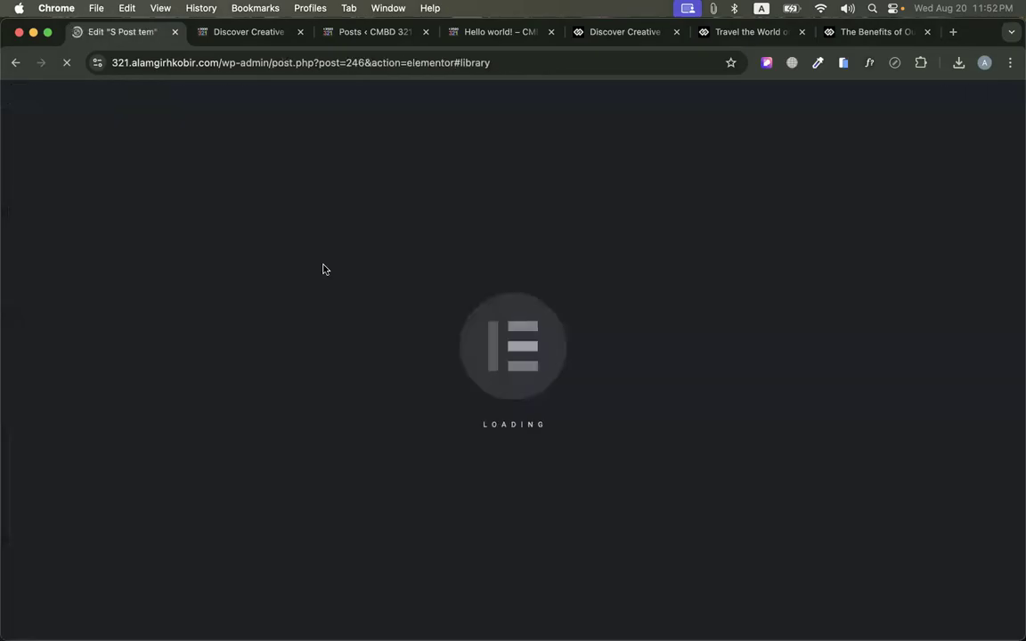
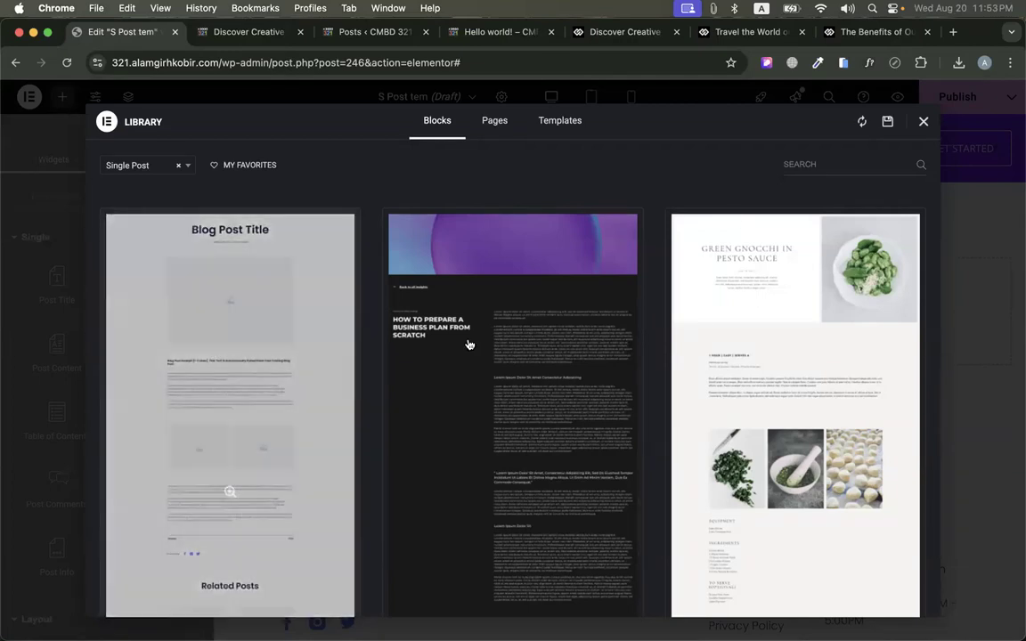
Look through the ready-made Single Post blocks in the template library and close it without inserting any
{"action": "scroll", "coordinate": [772, 412], "scroll_direction": "down", "scroll_amount": 1}
{"action": "scroll", "coordinate": [772, 411], "scroll_direction": "down", "scroll_amount": 5}
{"action": "scroll", "coordinate": [666, 391], "scroll_direction": "down", "scroll_amount": 5}
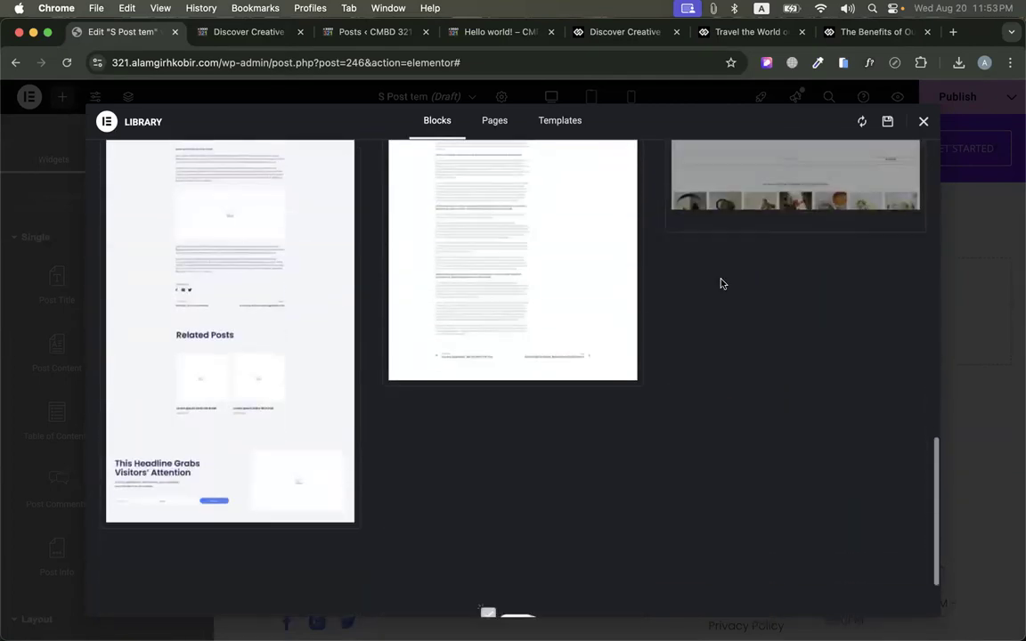
{"action": "left_click", "coordinate": [924, 122]}
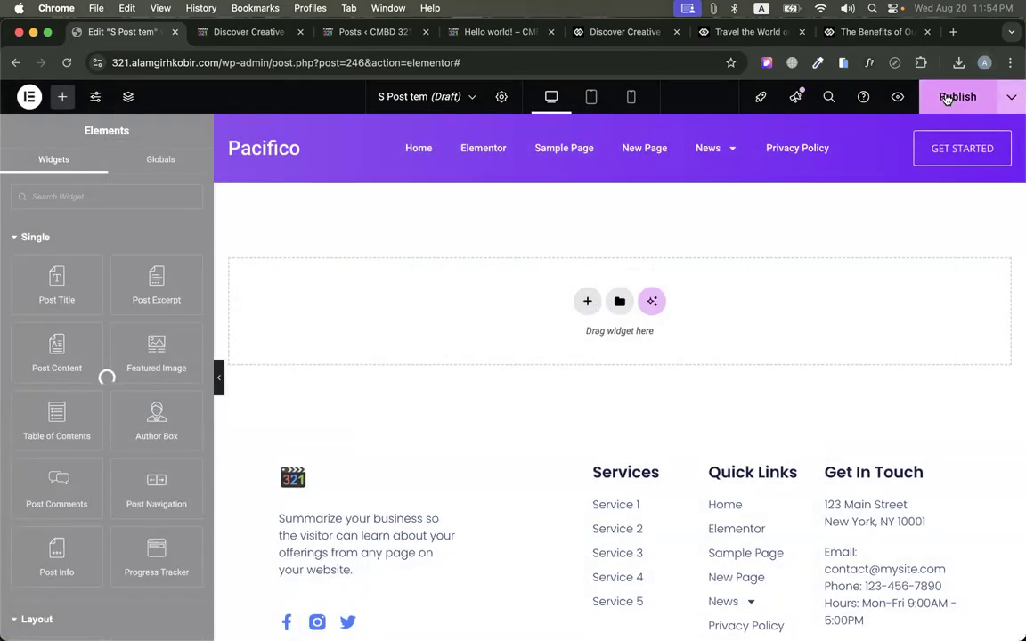
Add a single-column flexbox container to the empty Single Post template
{"action": "left_click", "coordinate": [587, 301]}
{"action": "left_click", "coordinate": [575, 337]}
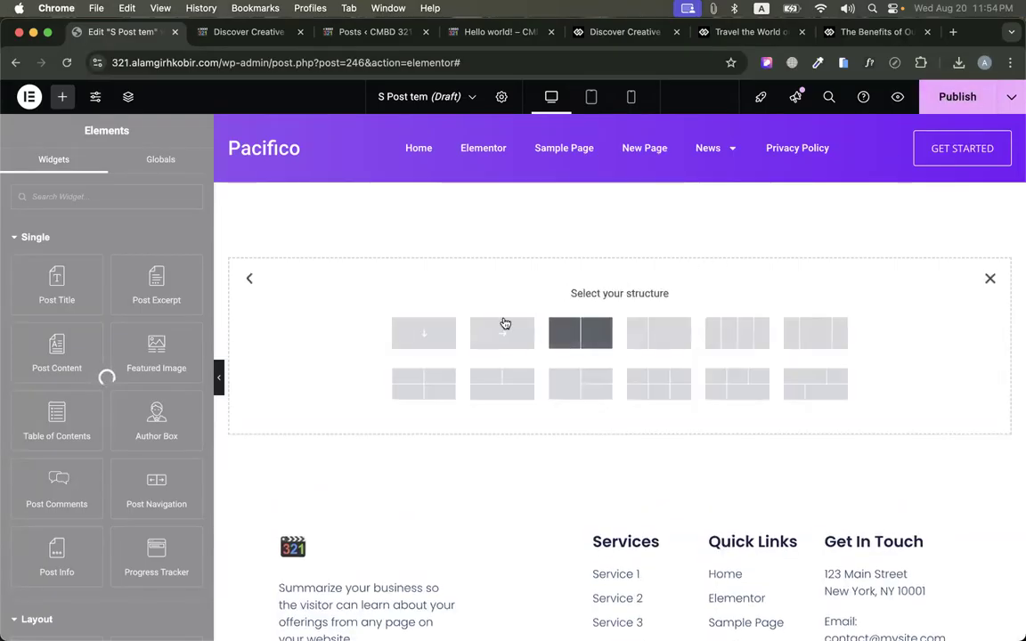
{"action": "left_click", "coordinate": [403, 350]}
{"action": "left_click", "coordinate": [615, 226]}
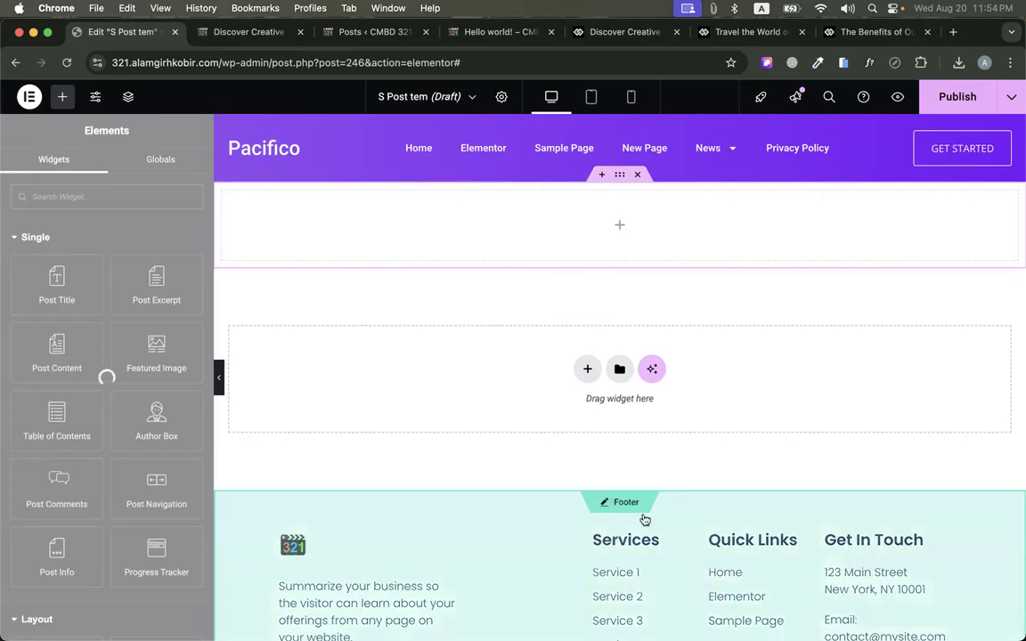
Publish the template with the display condition Include Posts, All, and reload the editor
{"action": "left_click", "coordinate": [959, 106]}
{"action": "left_click", "coordinate": [503, 418]}
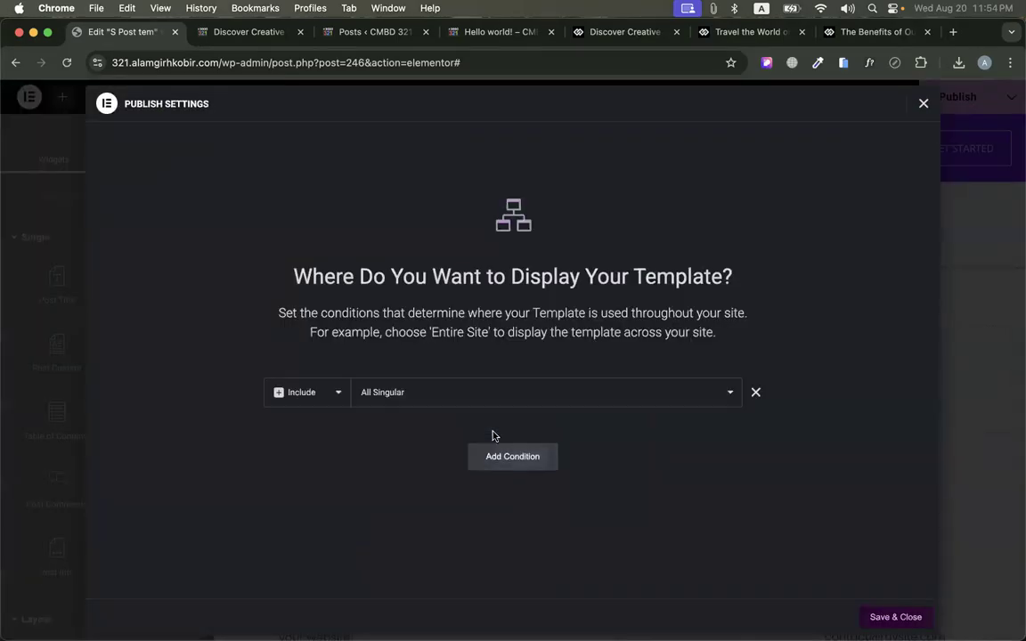
{"action": "left_click", "coordinate": [392, 393]}
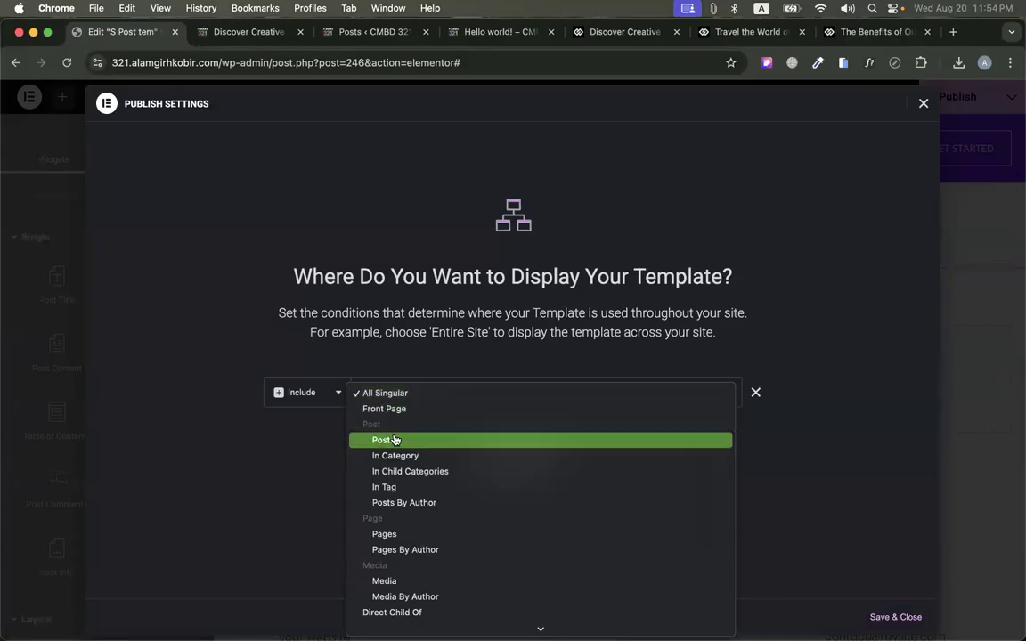
{"action": "left_click", "coordinate": [392, 443]}
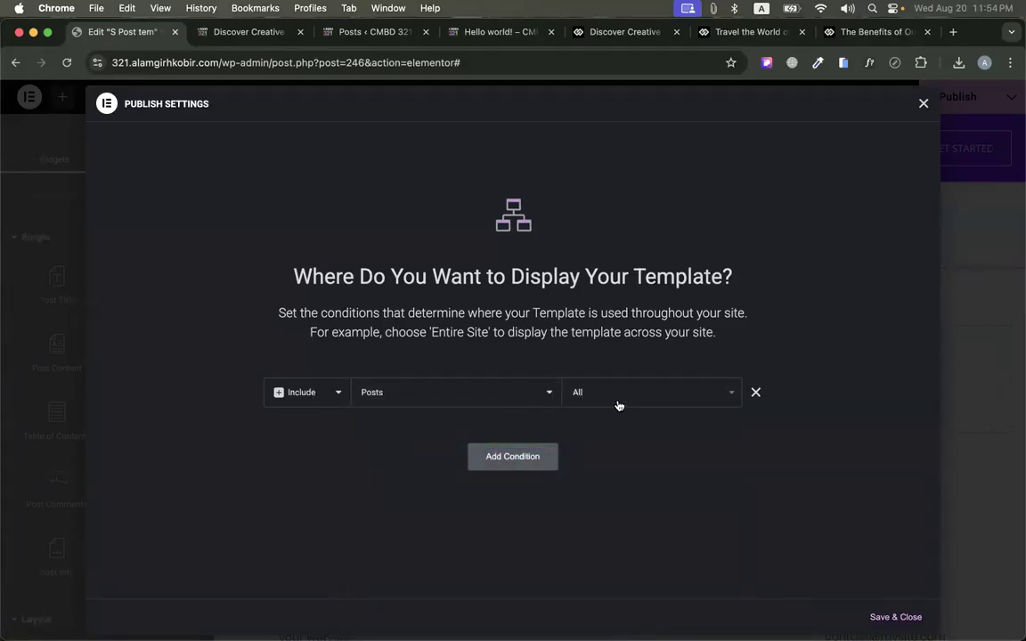
{"action": "left_click", "coordinate": [893, 615]}
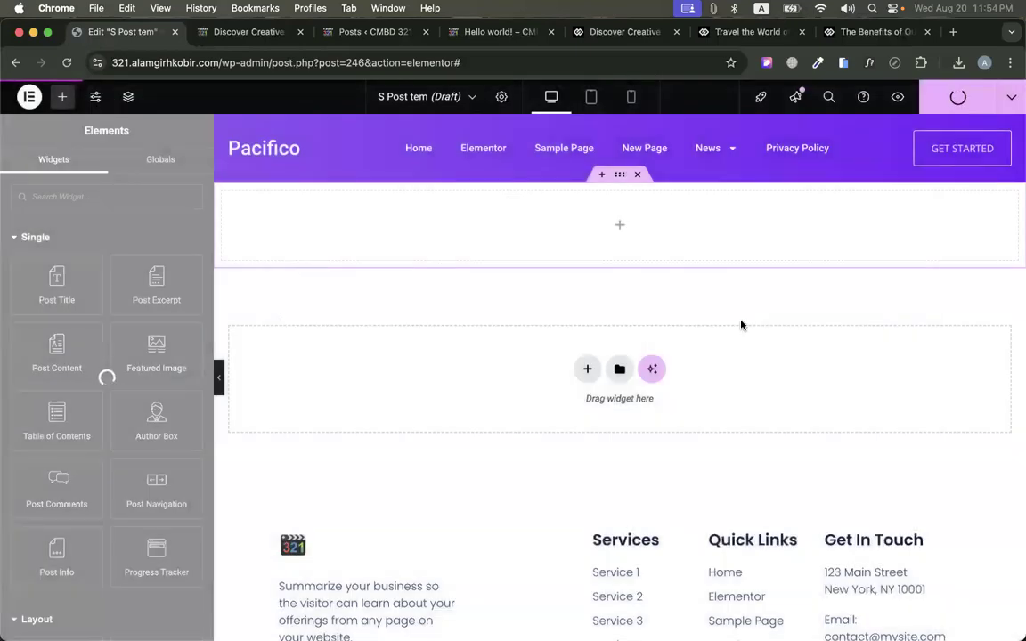
{"action": "left_click", "coordinate": [68, 63]}
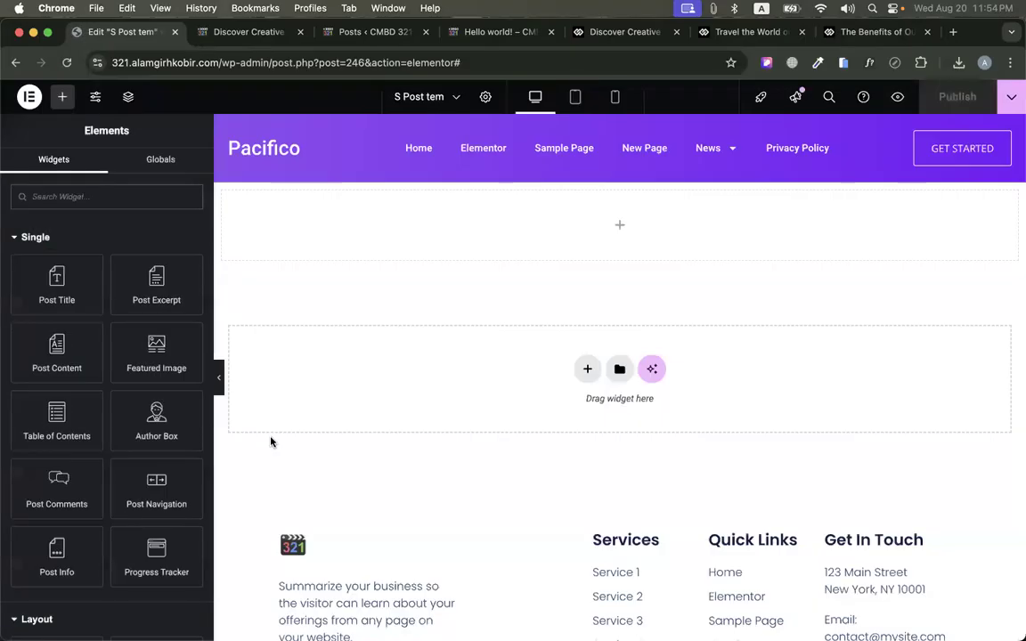
Place a Post Title widget in the container and set its typography size to 28 px
{"action": "left_click", "coordinate": [588, 369]}
{"action": "mouse_move", "coordinate": [632, 220]}
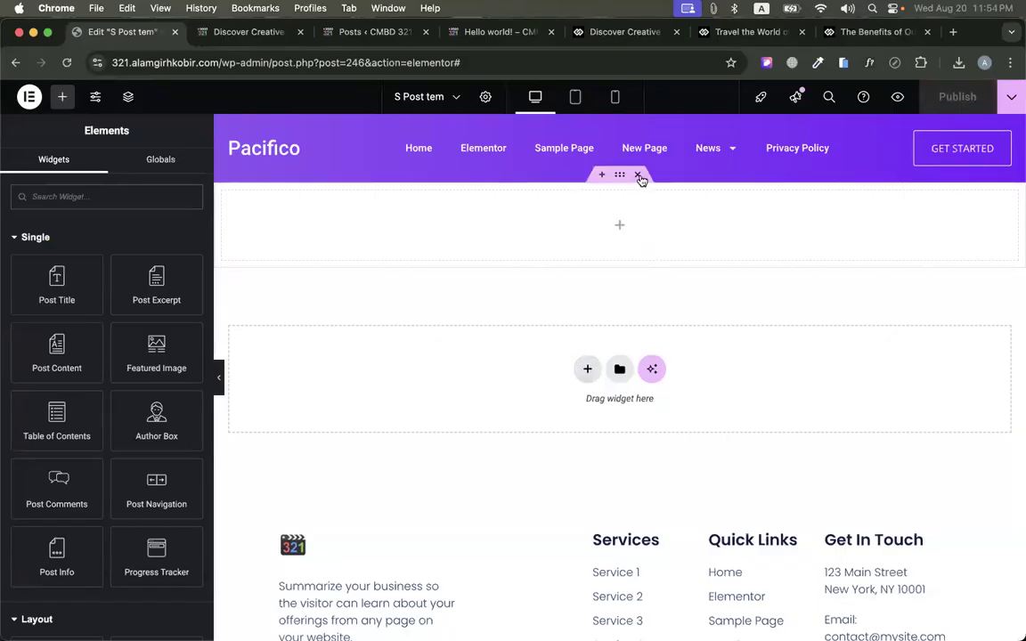
{"action": "left_click_drag", "start_coordinate": [56, 283], "coordinate": [593, 234]}
{"action": "left_click", "coordinate": [103, 168]}
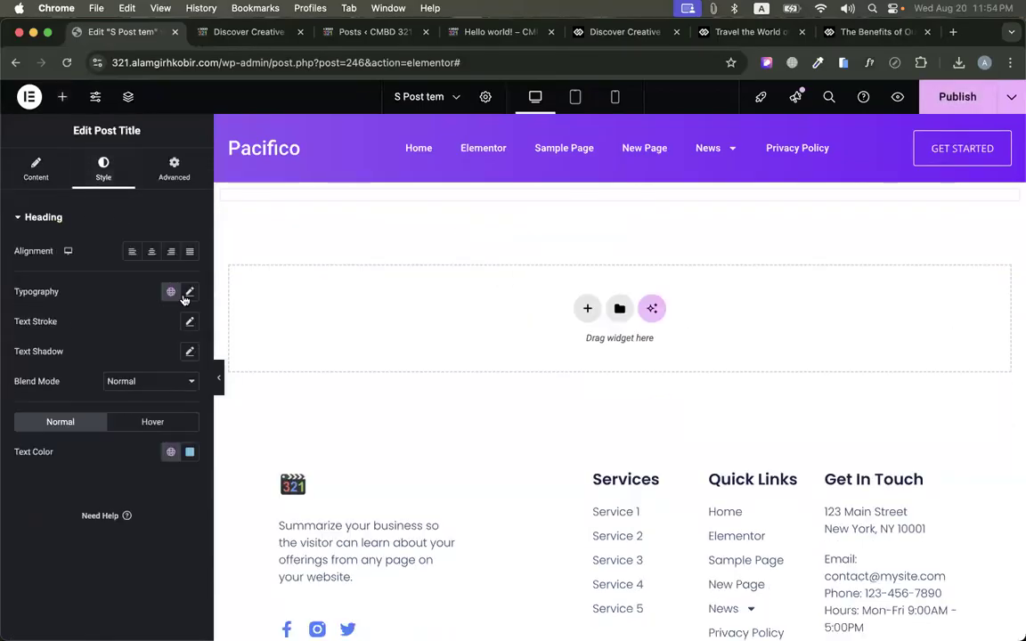
{"action": "left_click", "coordinate": [190, 292]}
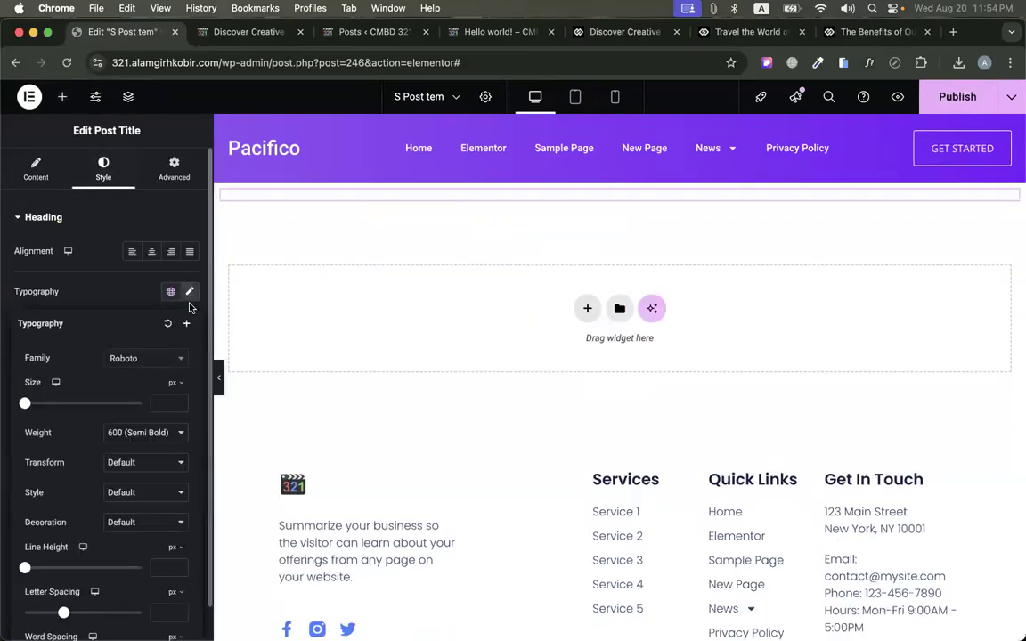
{"action": "left_click", "coordinate": [158, 404]}
{"action": "type", "text": "28"}
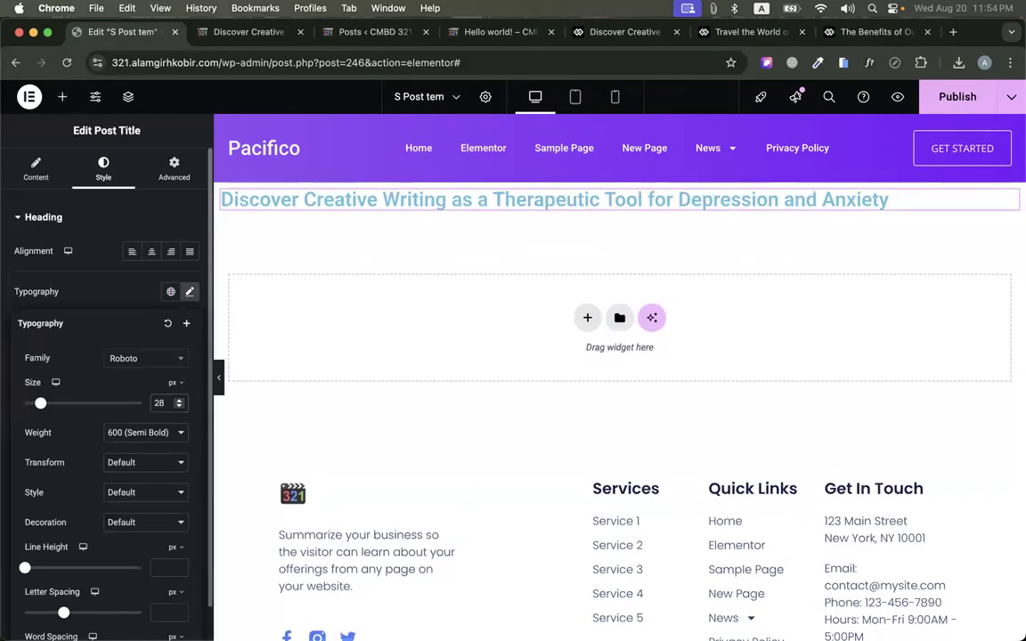
{"action": "left_click", "coordinate": [167, 283]}
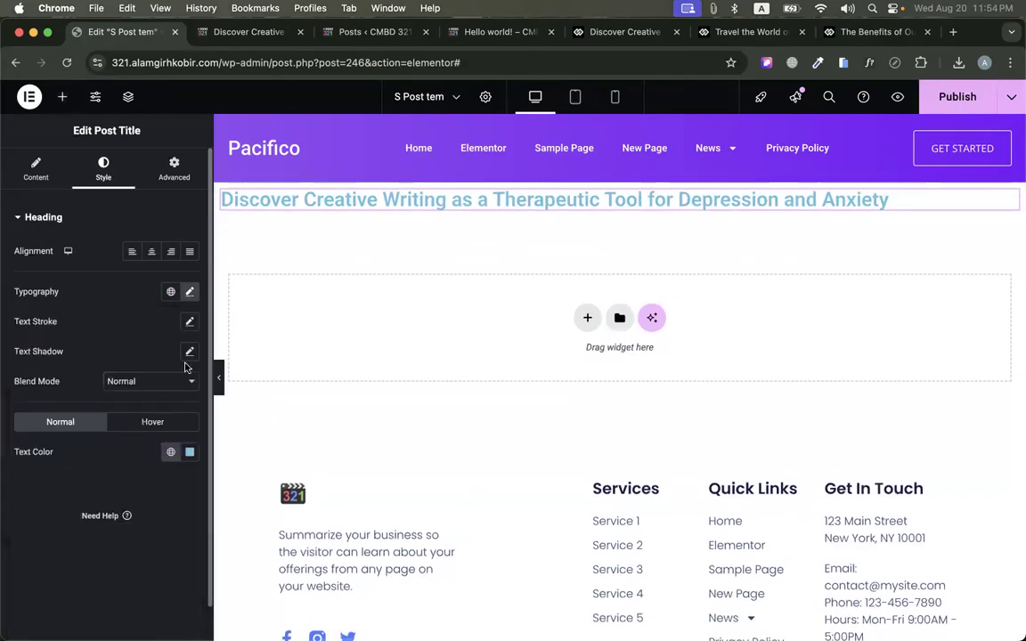
Set the post title's text color to #330033 and center its alignment
{"action": "left_click", "coordinate": [192, 453]}
{"action": "left_click_drag", "start_coordinate": [104, 309], "coordinate": [119, 372]}
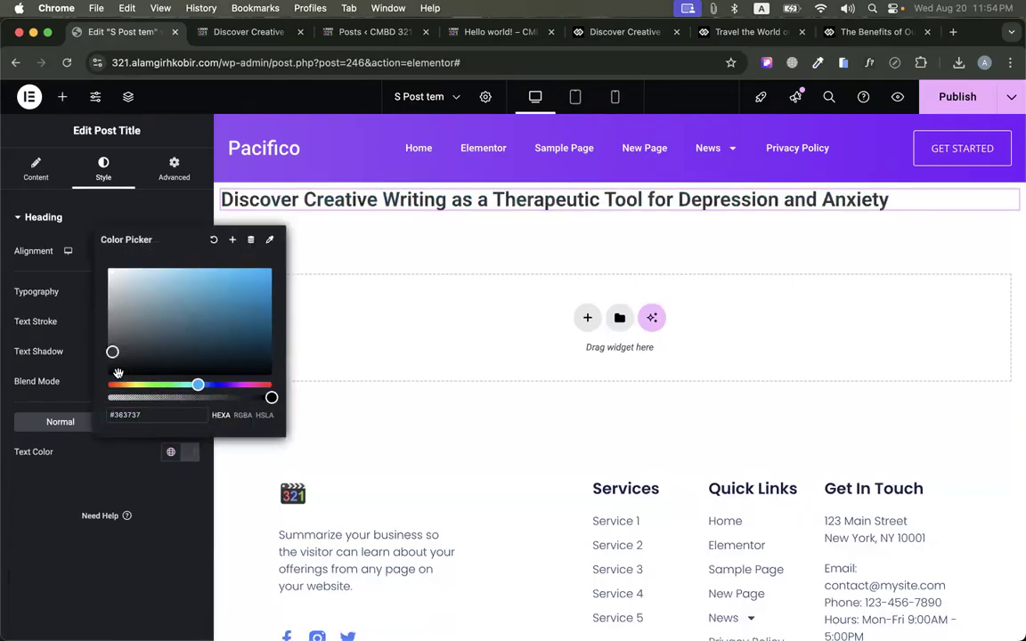
{"action": "triple_click", "coordinate": [124, 415]}
{"action": "type", "text": "#33003300"}
{"action": "key", "text": "super+a"}
{"action": "type", "text": "30"}
{"action": "key", "text": "super+z"}
{"action": "key", "text": "super+z"}
{"action": "key", "text": "super+a"}
{"action": "key", "text": "super+c"}
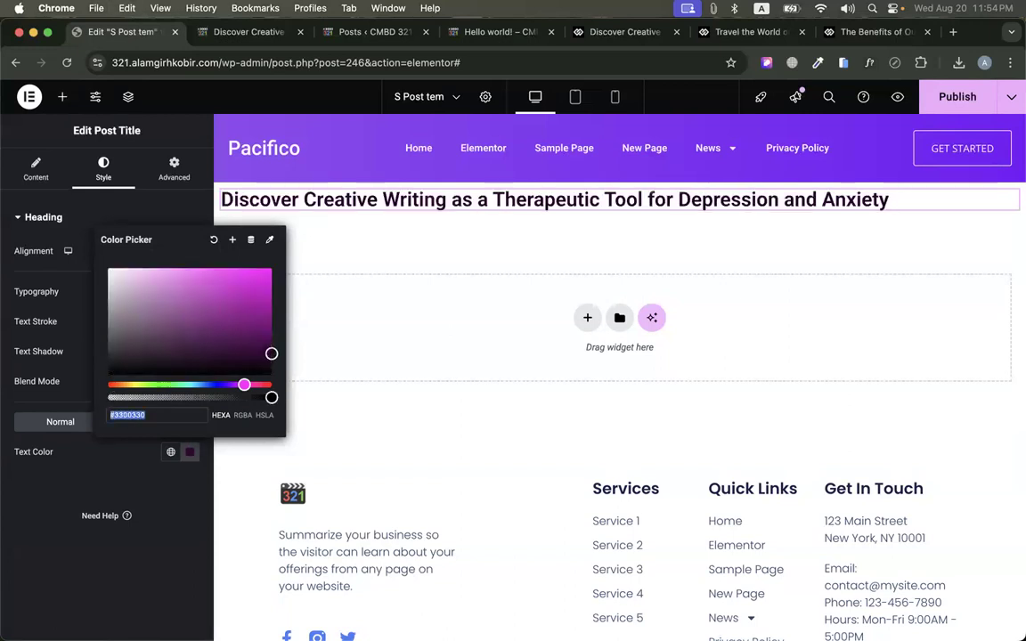
{"action": "type", "text": "#"}
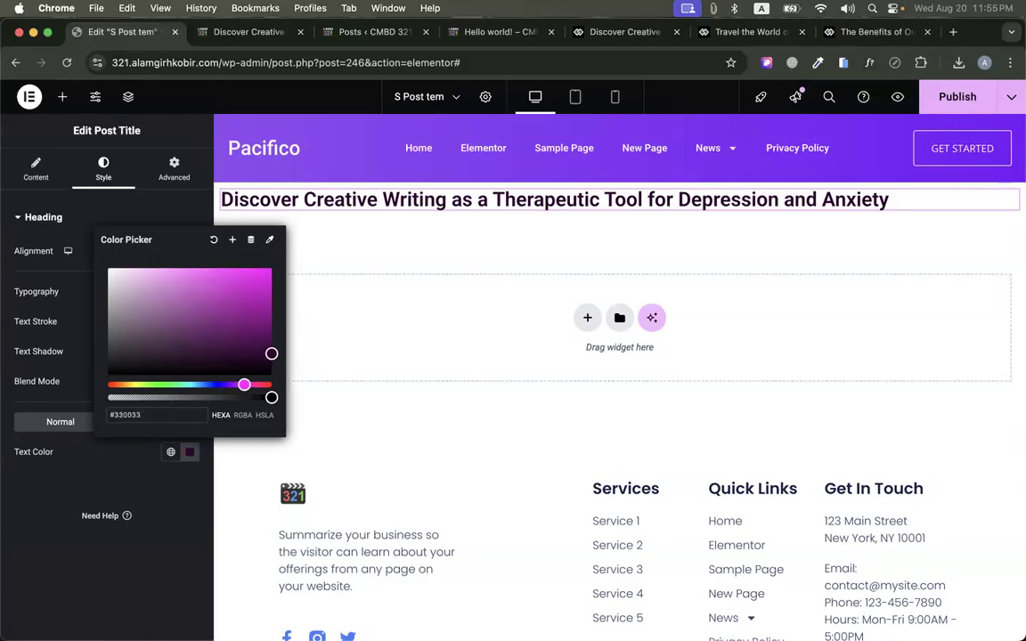
{"action": "key", "text": "BackSpace"}
{"action": "key", "text": "BackSpace"}
{"action": "key", "text": "BackSpace"}
{"action": "key", "text": "BackSpace"}
{"action": "key", "text": "BackSpace"}
{"action": "key", "text": "BackSpace"}
{"action": "key", "text": "BackSpace"}
{"action": "key", "text": "BackSpace"}
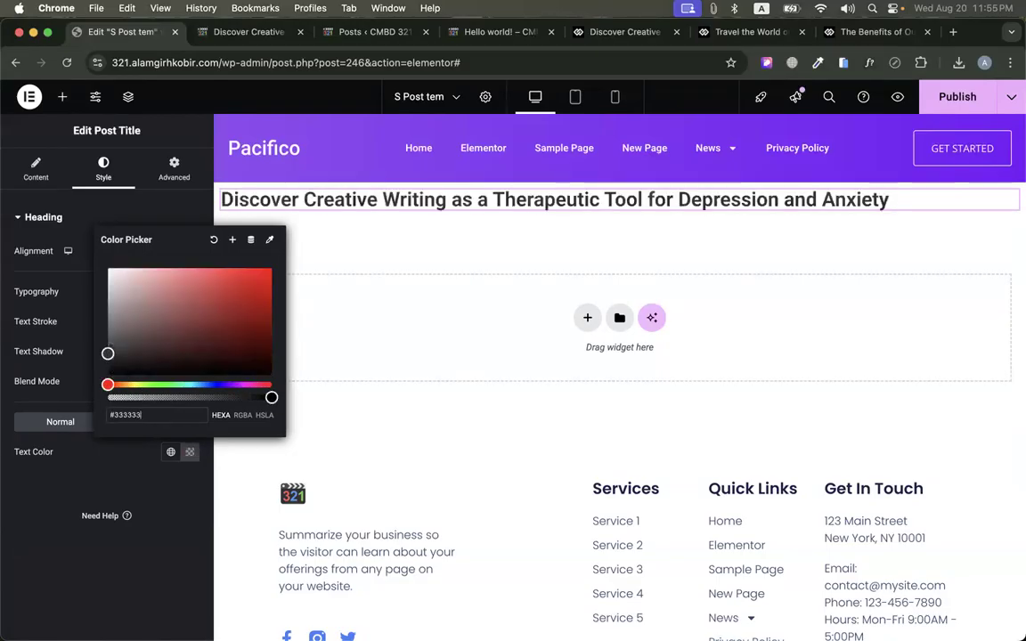
{"action": "key", "text": "super+a"}
{"action": "type", "text": "30"}
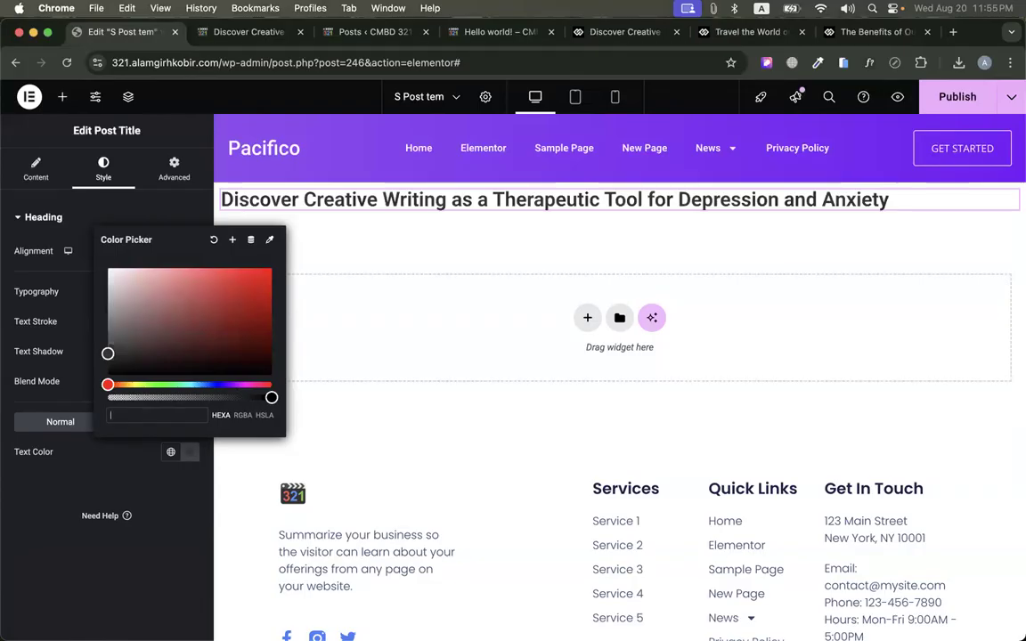
{"action": "key", "text": "super+a"}
{"action": "key", "text": "super+v"}
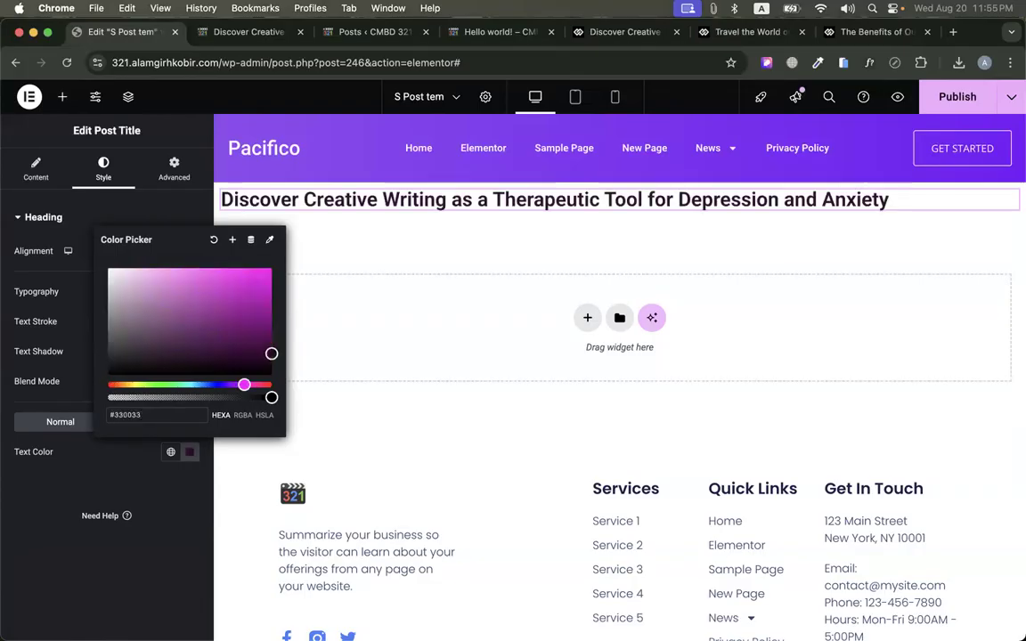
{"action": "left_click", "coordinate": [94, 420]}
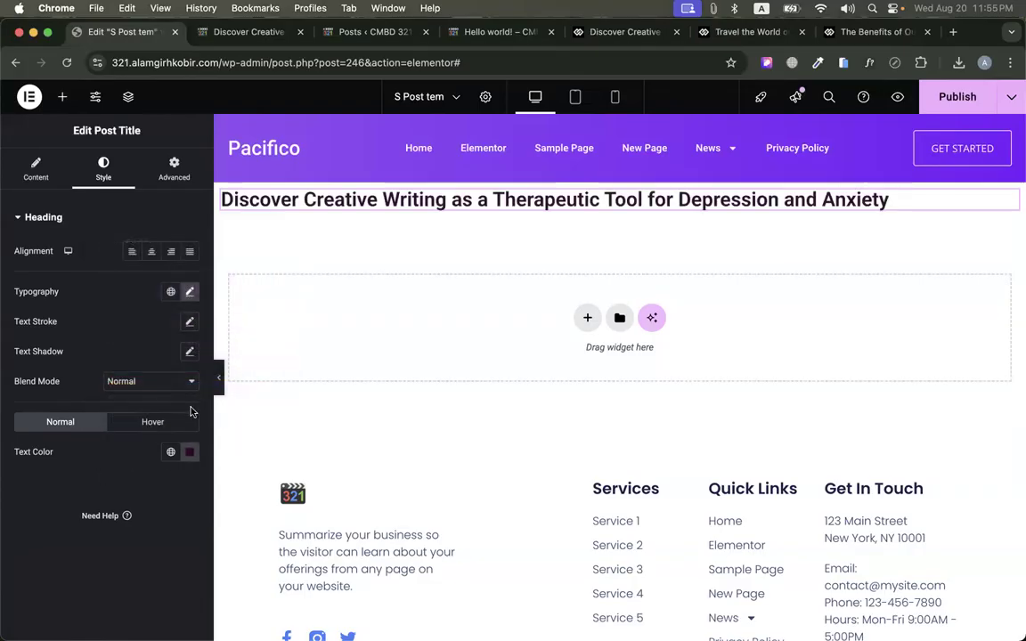
{"action": "left_click", "coordinate": [152, 251]}
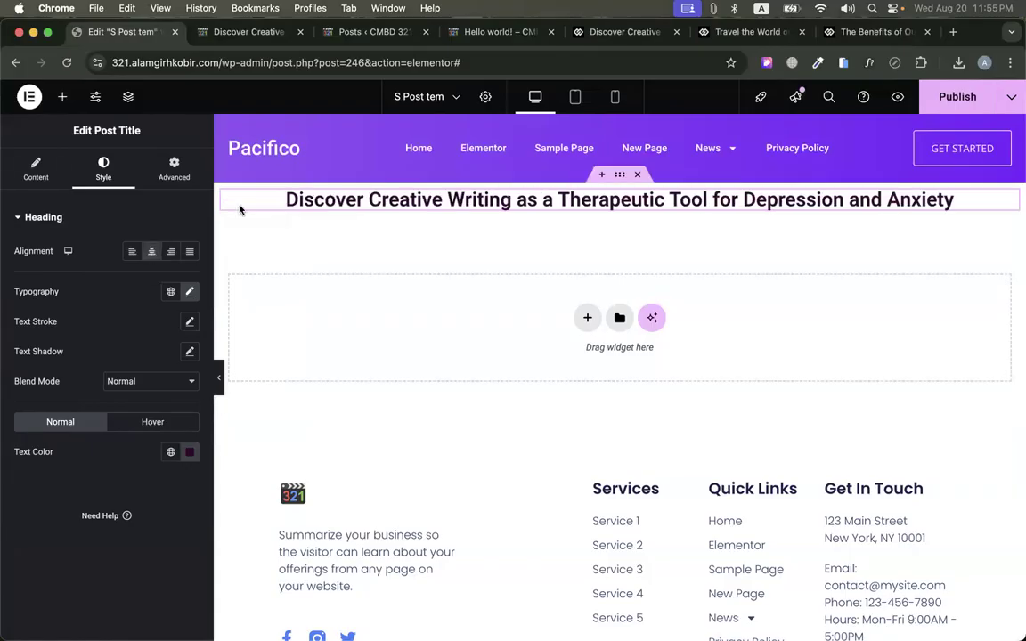
Add a Featured Image widget directly below the post title and bring the widget list back up
{"action": "left_click", "coordinate": [63, 96]}
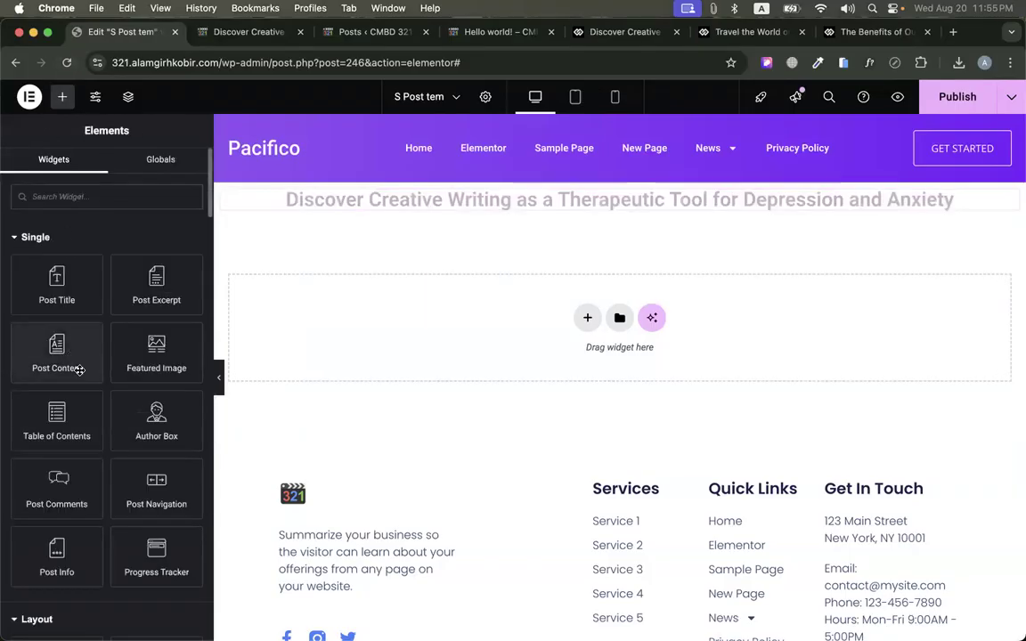
{"action": "left_click_drag", "start_coordinate": [157, 351], "coordinate": [425, 223]}
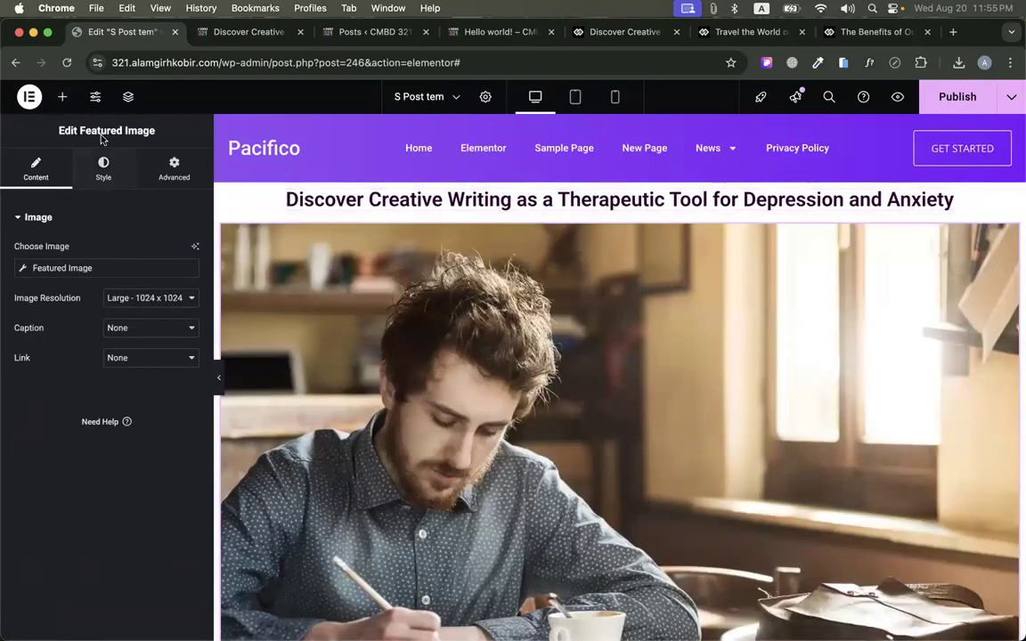
{"action": "left_click", "coordinate": [62, 96]}
{"action": "scroll", "coordinate": [412, 376], "scroll_direction": "down", "scroll_amount": 3}
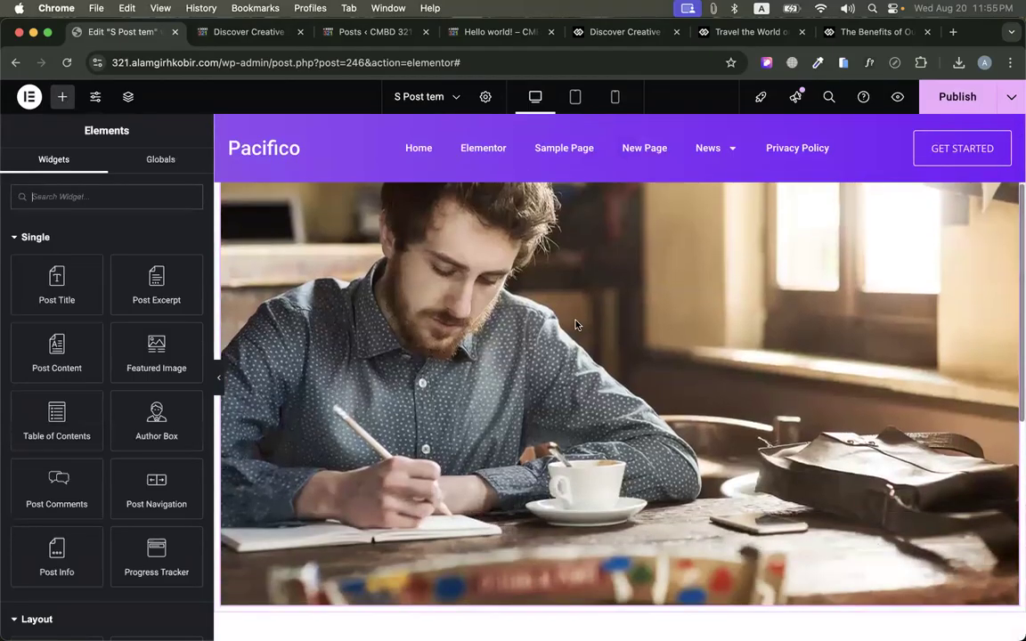
Add a Post Content widget directly below the featured image in the single post template
{"action": "scroll", "coordinate": [436, 323], "scroll_direction": "down", "scroll_amount": 3}
{"action": "scroll", "coordinate": [436, 323], "scroll_direction": "down", "scroll_amount": 3}
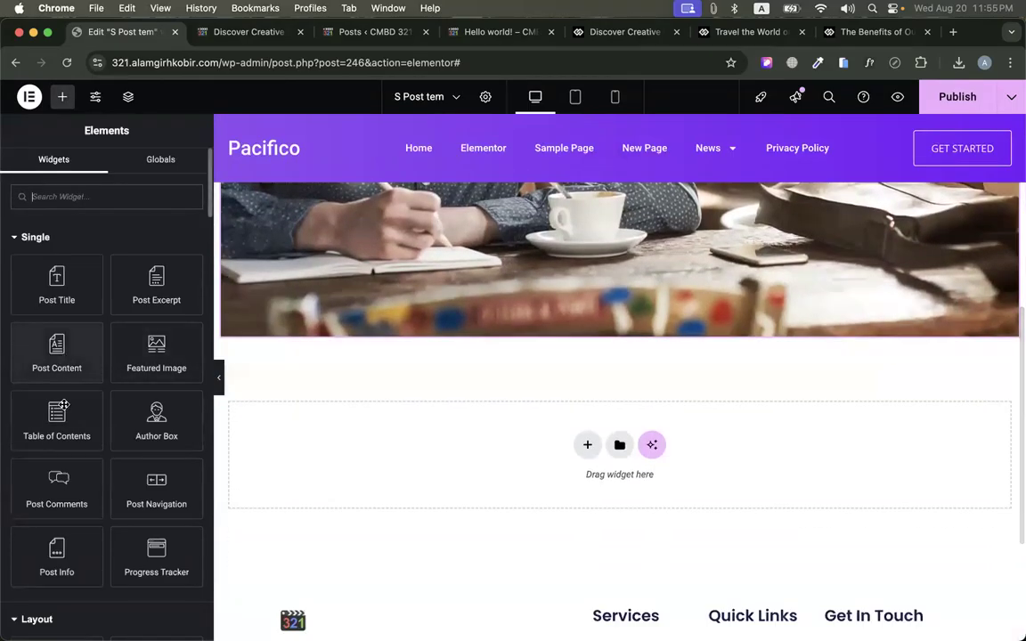
{"action": "scroll", "coordinate": [129, 336], "scroll_direction": "down", "scroll_amount": 1}
{"action": "left_click_drag", "start_coordinate": [56, 329], "coordinate": [428, 330]}
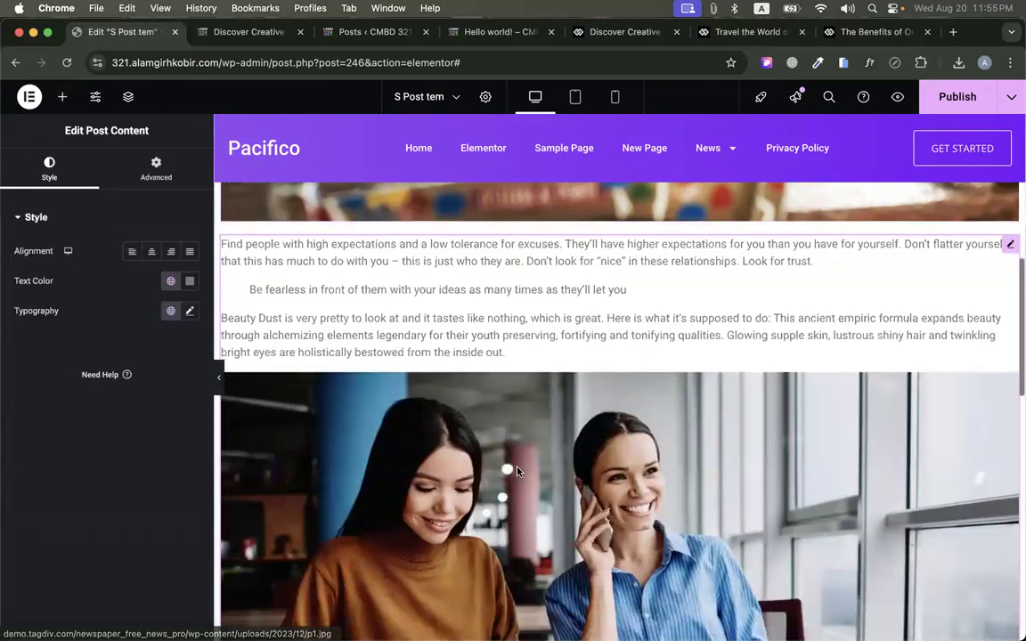
Set the Post Content typography size to 18 px and close its typography settings
{"action": "scroll", "coordinate": [515, 469], "scroll_direction": "down", "scroll_amount": 5}
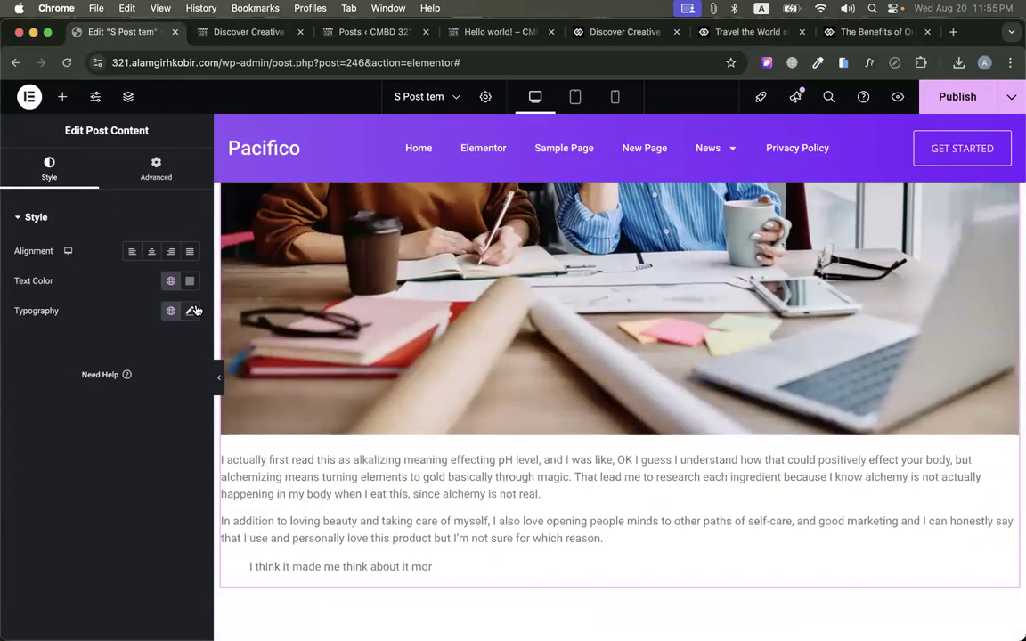
{"action": "left_click", "coordinate": [191, 310]}
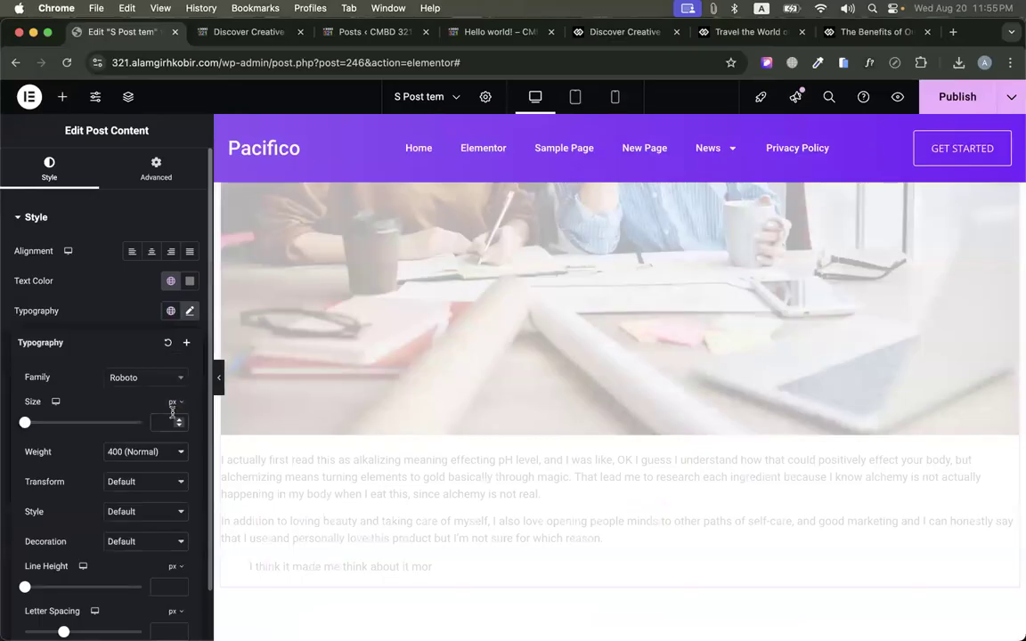
{"action": "left_click", "coordinate": [166, 422]}
{"action": "type", "text": "24"}
{"action": "key", "text": "Down"}
{"action": "key", "text": "Down"}
{"action": "key", "text": "Down"}
{"action": "key", "text": "Down"}
{"action": "key", "text": "Down"}
{"action": "key", "text": "Down"}
{"action": "key", "text": "Down"}
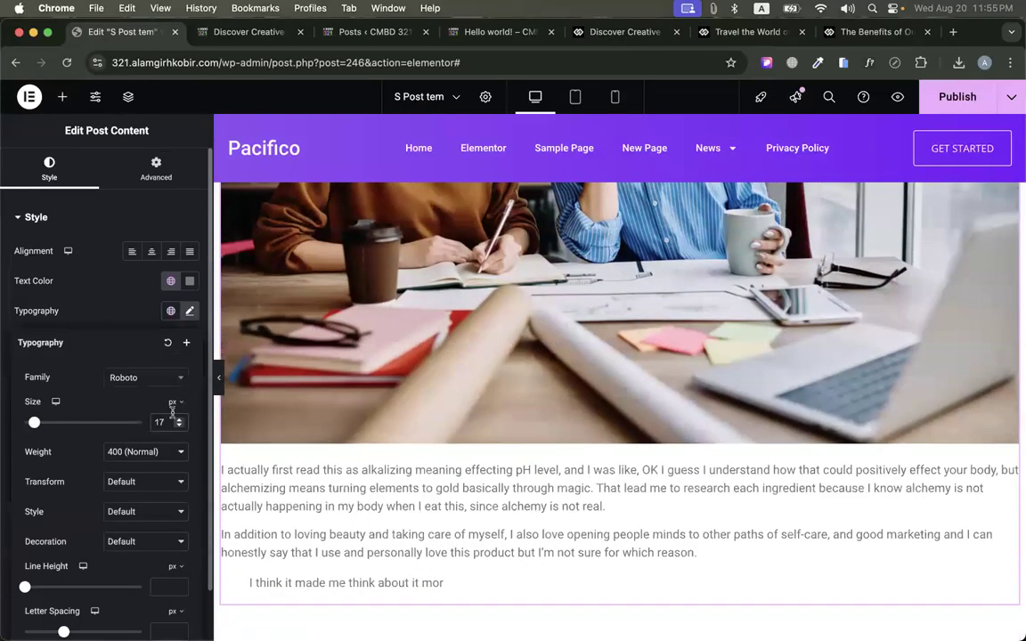
{"action": "key", "text": "Up"}
{"action": "scroll", "coordinate": [321, 394], "scroll_direction": "down", "scroll_amount": 3}
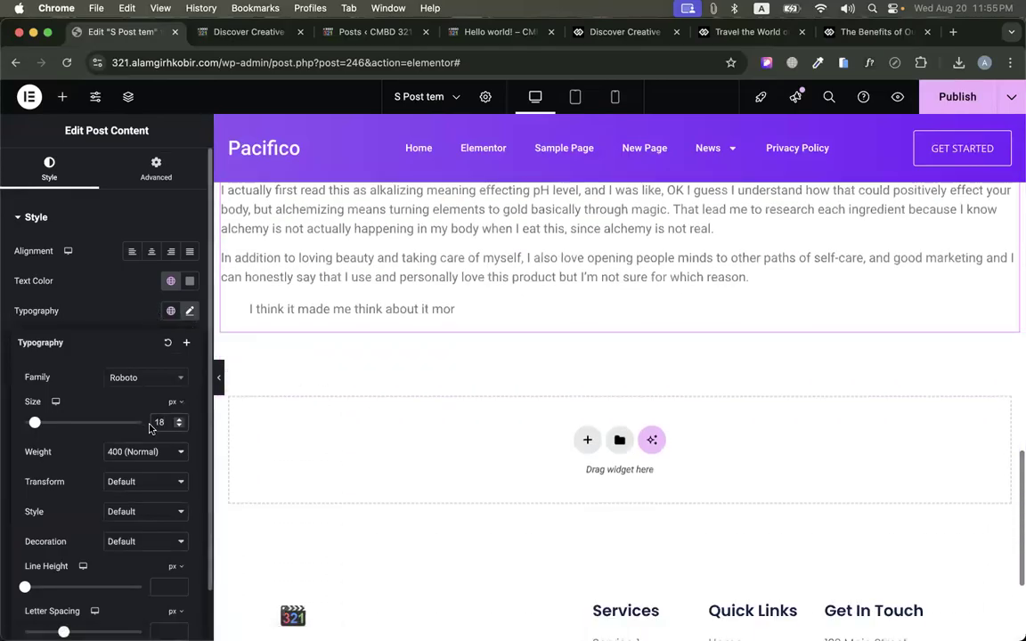
{"action": "left_click", "coordinate": [80, 314]}
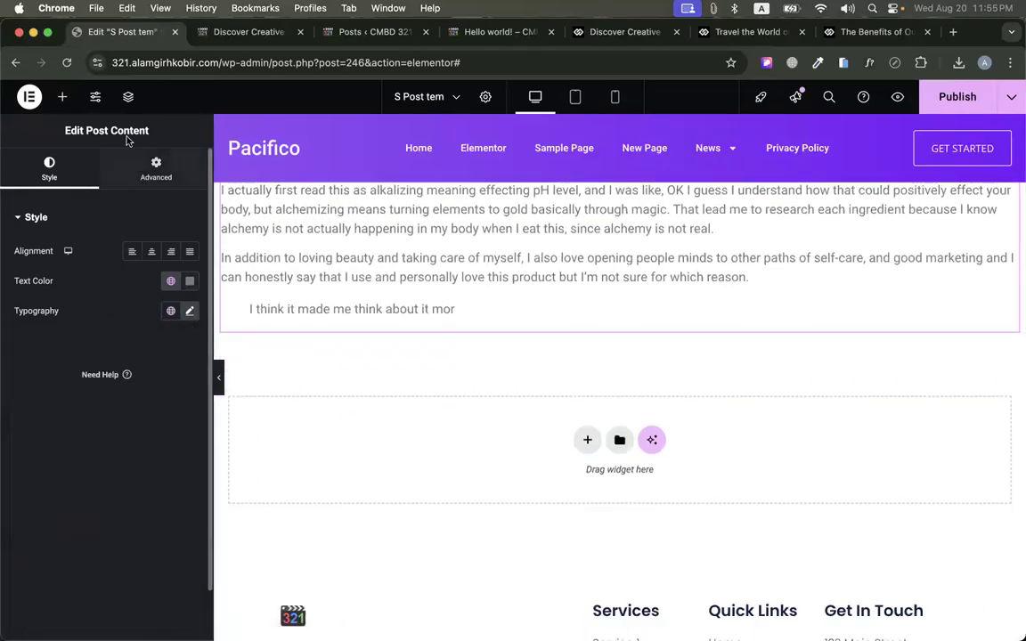
Add a Post Info widget to the container and reorder it between the Featured Image and Post Content
{"action": "left_click", "coordinate": [62, 98]}
{"action": "scroll", "coordinate": [155, 338], "scroll_direction": "down", "scroll_amount": 2}
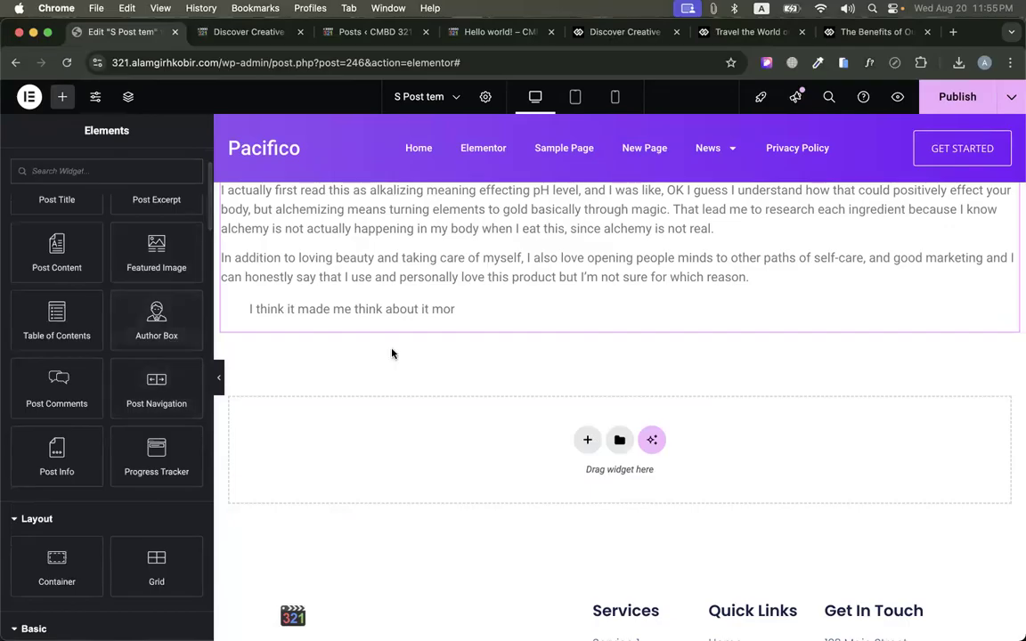
{"action": "scroll", "coordinate": [392, 353], "scroll_direction": "up", "scroll_amount": 10}
{"action": "scroll", "coordinate": [393, 355], "scroll_direction": "down", "scroll_amount": 5}
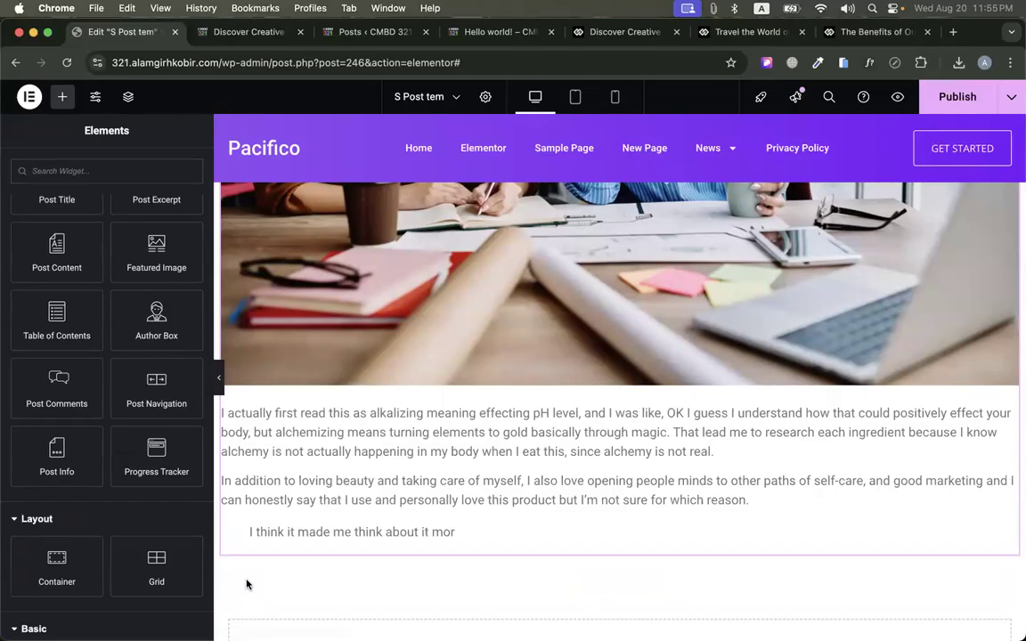
{"action": "left_click_drag", "start_coordinate": [59, 456], "coordinate": [316, 187]}
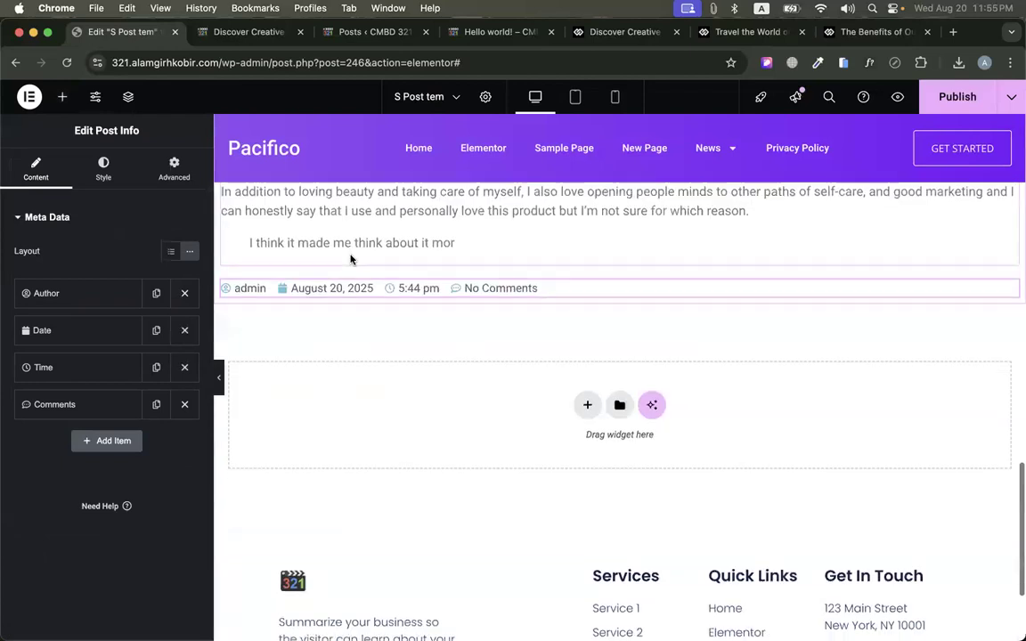
{"action": "left_click", "coordinate": [128, 98]}
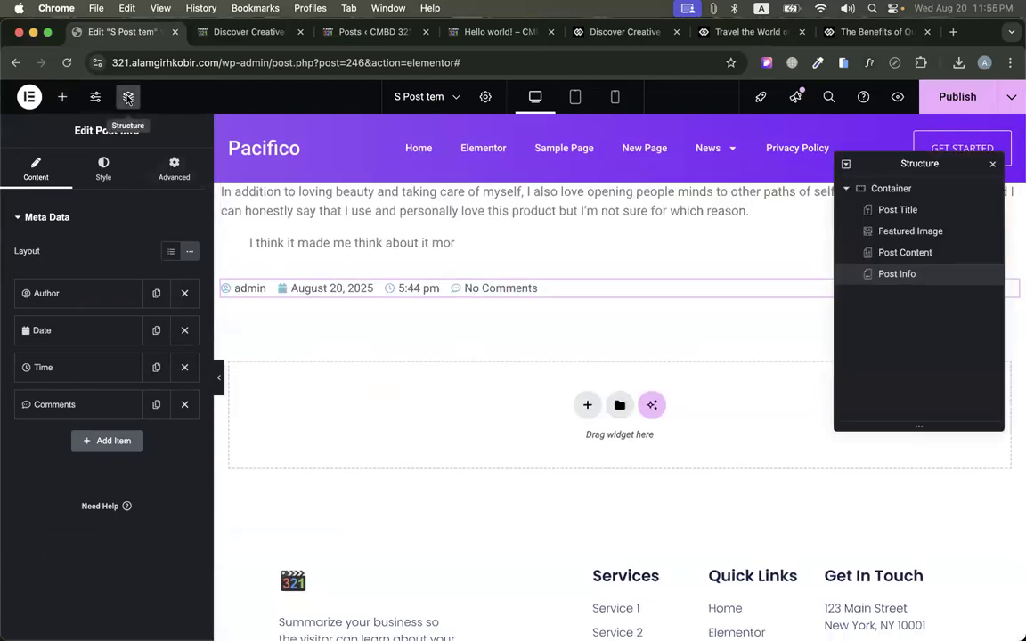
{"action": "left_click_drag", "start_coordinate": [897, 276], "coordinate": [894, 254]}
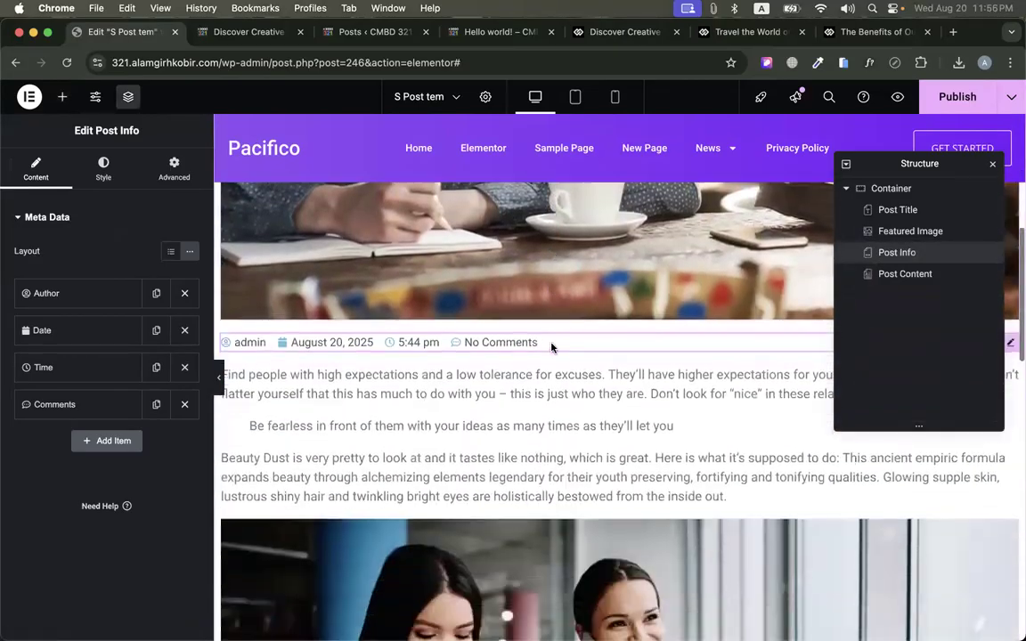
Add a new metadata item after Comments in the Post Info widget
{"action": "left_click", "coordinate": [61, 293]}
{"action": "left_click", "coordinate": [60, 293]}
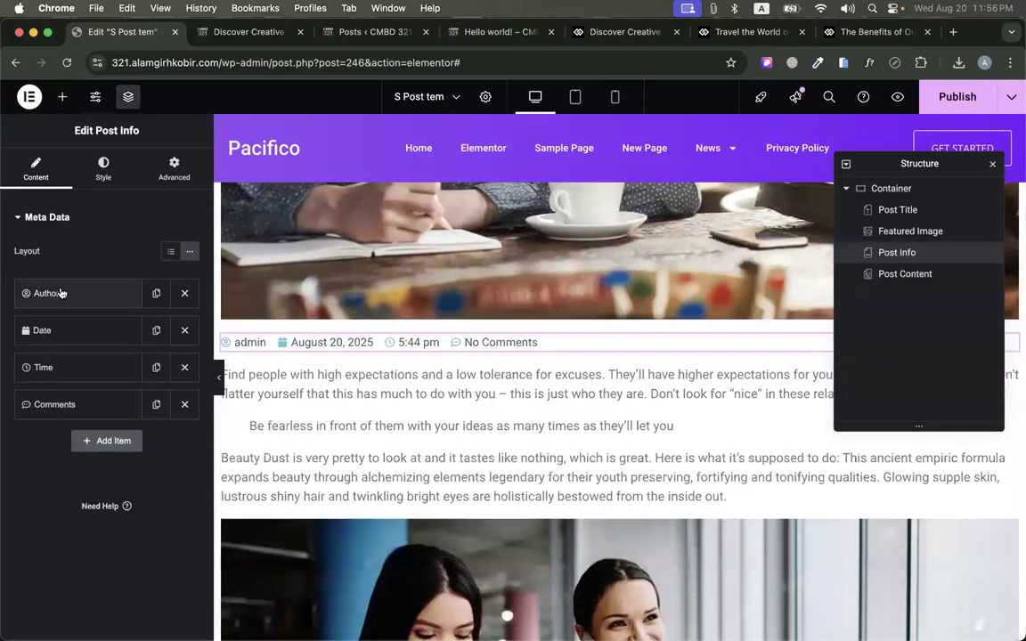
{"action": "left_click", "coordinate": [61, 331]}
{"action": "left_click", "coordinate": [61, 332]}
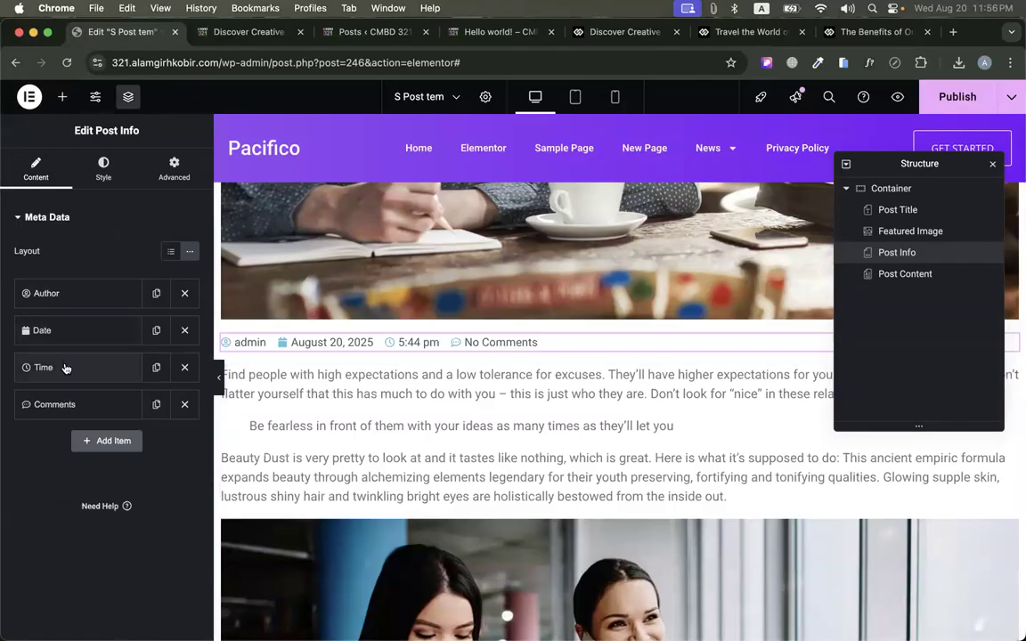
{"action": "left_click", "coordinate": [113, 440]}
Try the Custom type for the new Post Info item and clear the custom text entered for it
{"action": "left_click", "coordinate": [139, 481]}
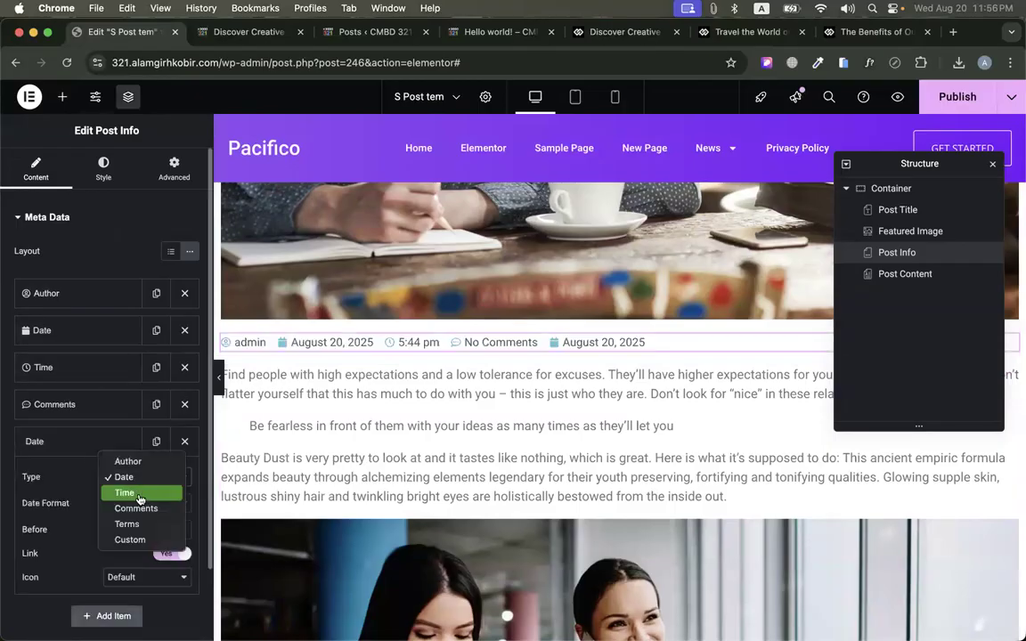
{"action": "left_click", "coordinate": [134, 540]}
{"action": "scroll", "coordinate": [89, 514], "scroll_direction": "down", "scroll_amount": 1}
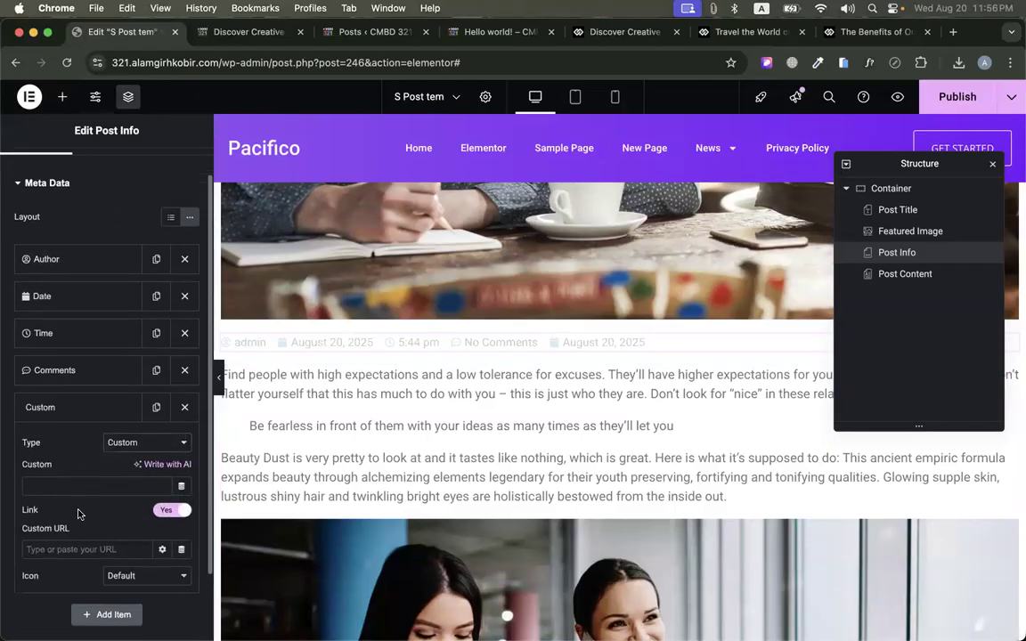
{"action": "left_click", "coordinate": [64, 486]}
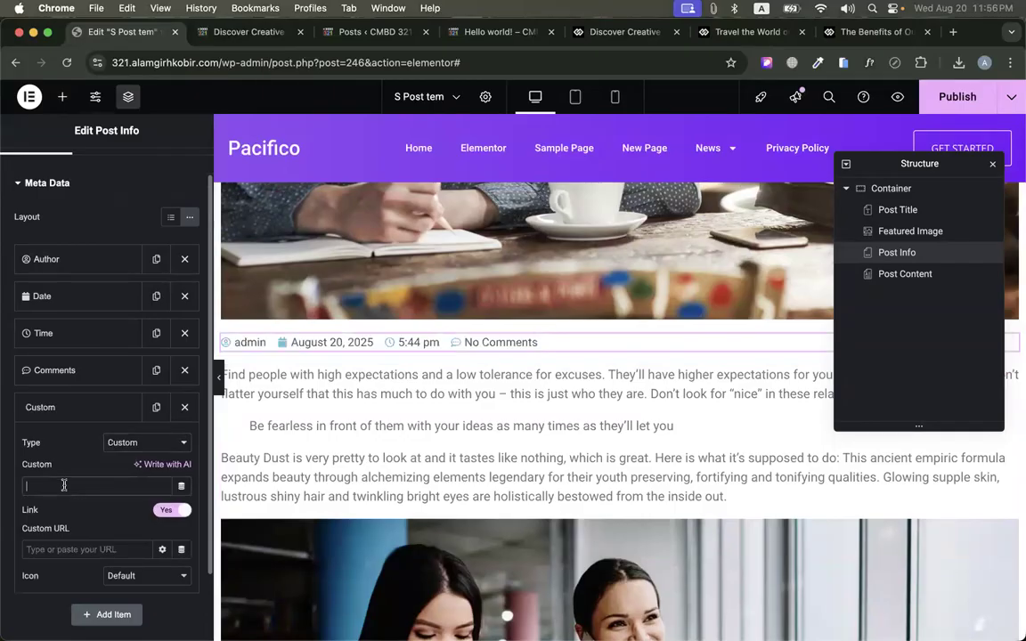
{"action": "type", "text": "ca"}
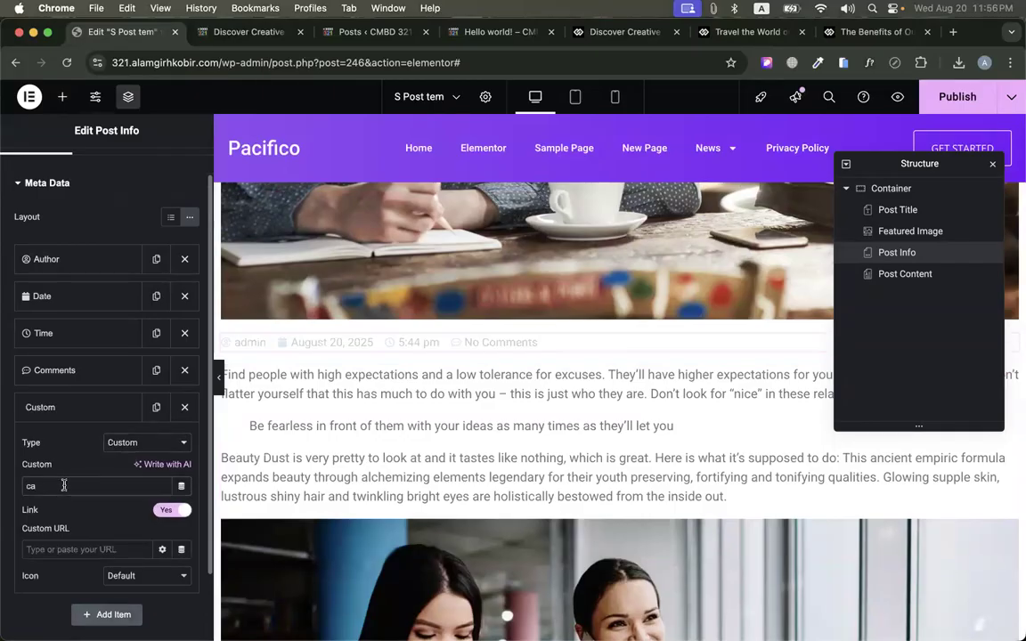
{"action": "key", "text": "BackSpace"}
{"action": "key", "text": "BackSpace"}
Set the new Post Info item's type to Terms and its taxonomy to Categories
{"action": "left_click", "coordinate": [147, 442]}
{"action": "left_click", "coordinate": [135, 426]}
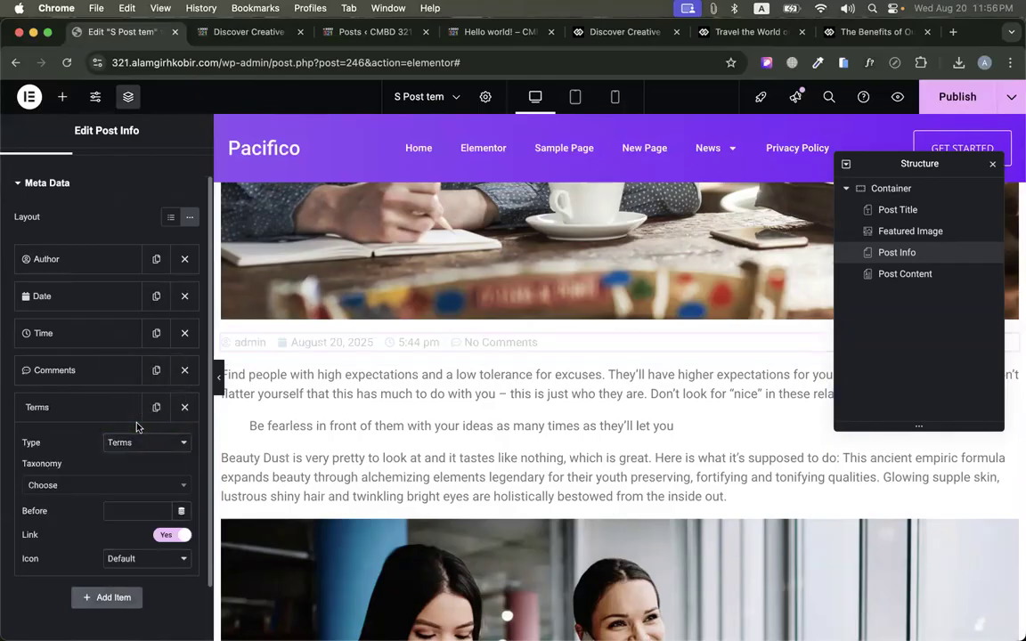
{"action": "left_click", "coordinate": [100, 485]}
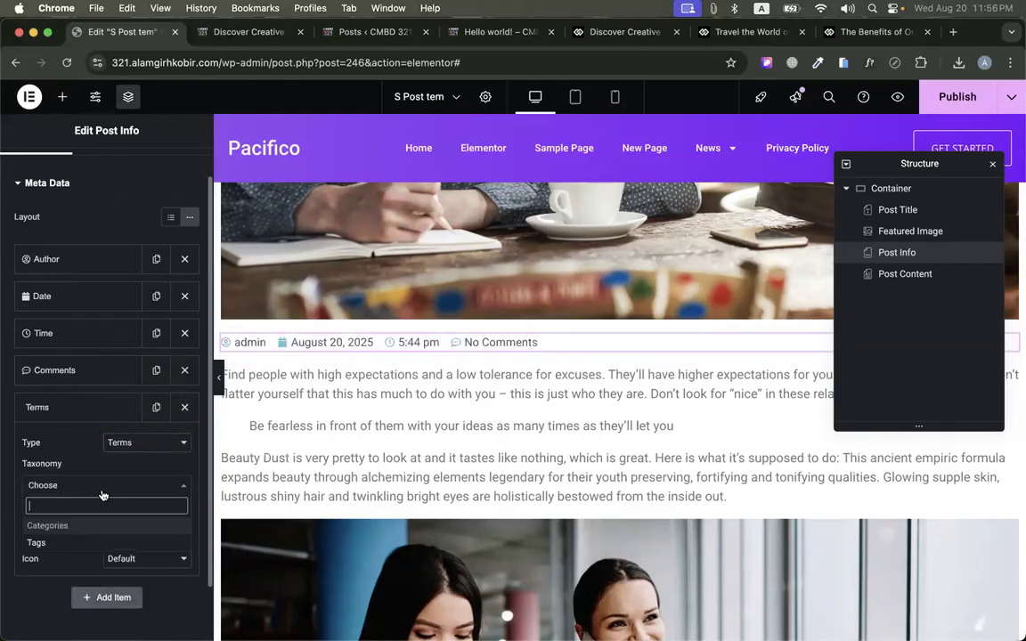
{"action": "left_click", "coordinate": [71, 524]}
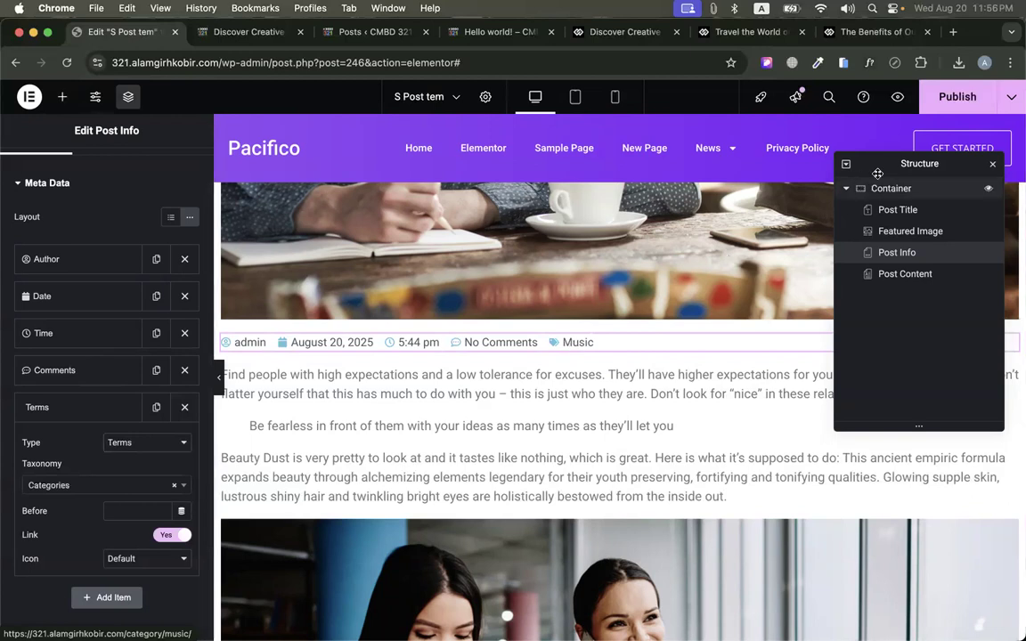
Publish the template, preview the post page, test its Music category link and return to the template editor
{"action": "left_click", "coordinate": [958, 96]}
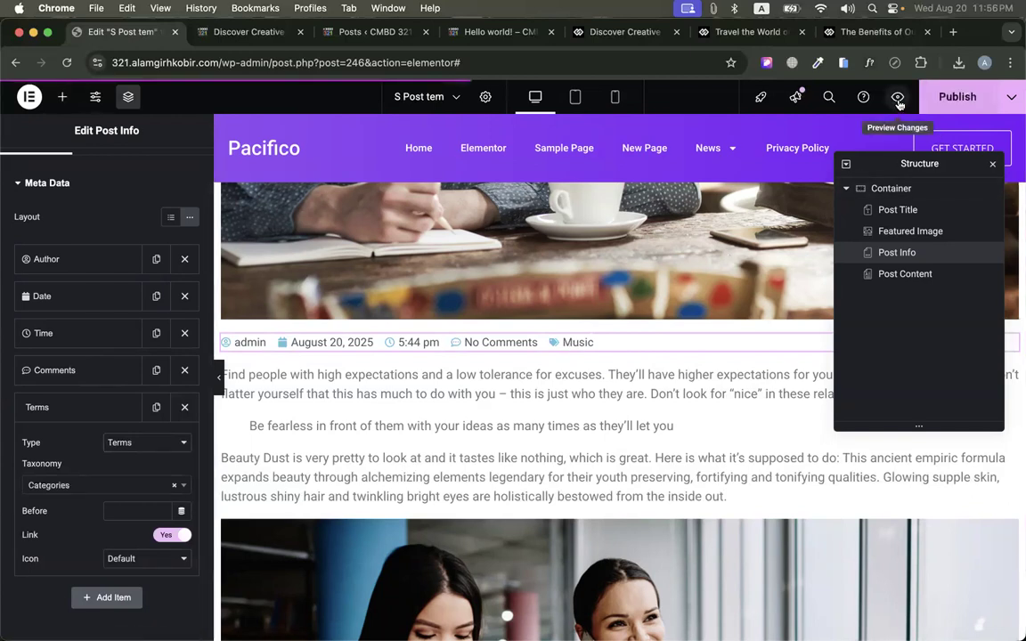
{"action": "left_click", "coordinate": [897, 98]}
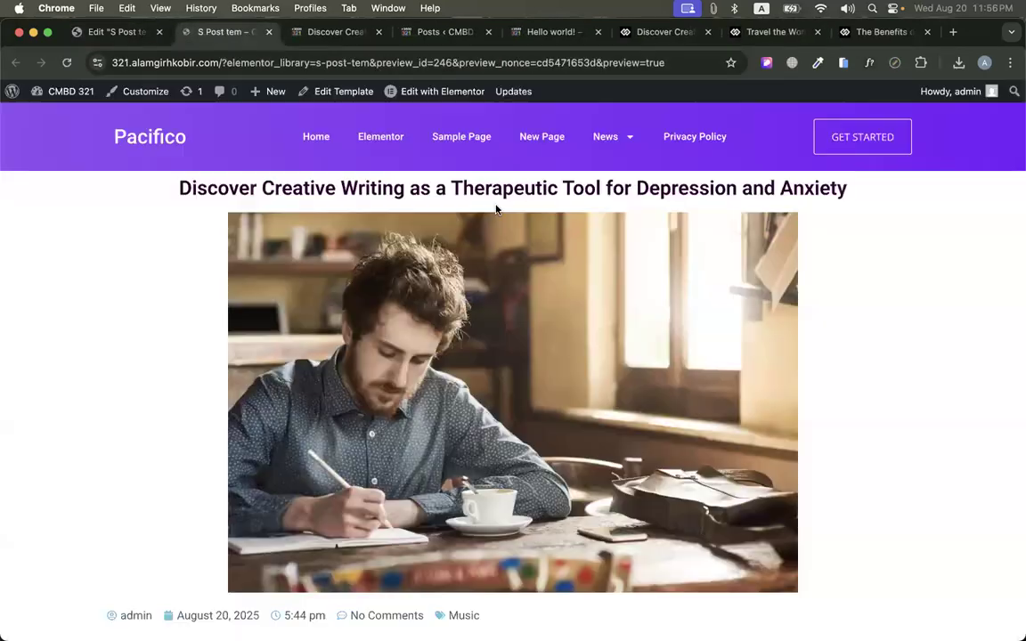
{"action": "scroll", "coordinate": [519, 298], "scroll_direction": "down", "scroll_amount": 3}
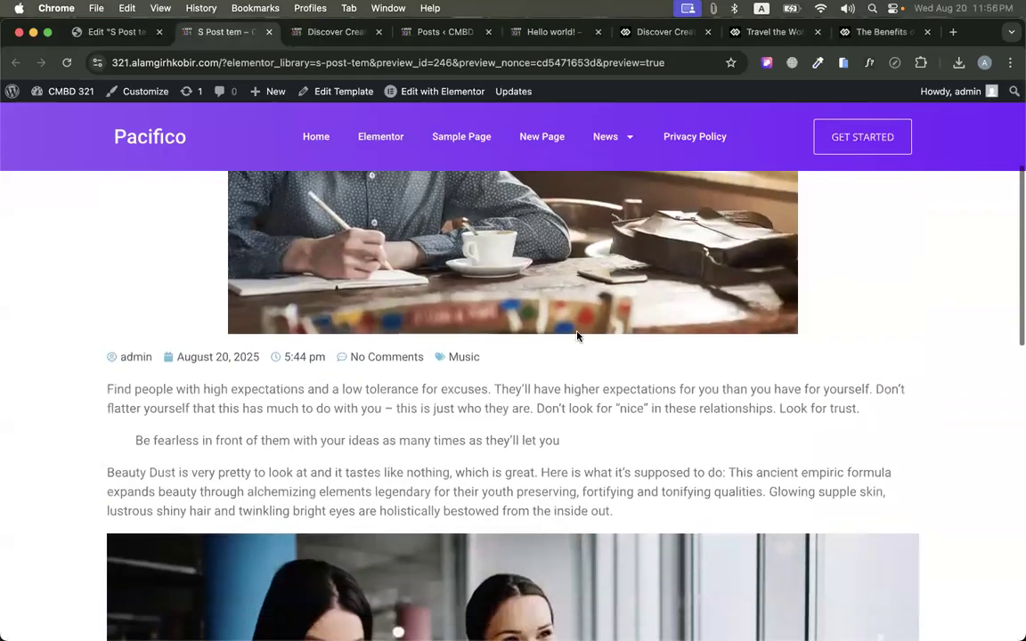
{"action": "left_click", "coordinate": [455, 356]}
{"action": "scroll", "coordinate": [472, 376], "scroll_direction": "down", "scroll_amount": 3}
{"action": "scroll", "coordinate": [472, 376], "scroll_direction": "up", "scroll_amount": 3}
{"action": "left_click", "coordinate": [114, 32]}
Try centering the Post Info list and set its alignment to Start
{"action": "scroll", "coordinate": [410, 290], "scroll_direction": "down", "scroll_amount": 1}
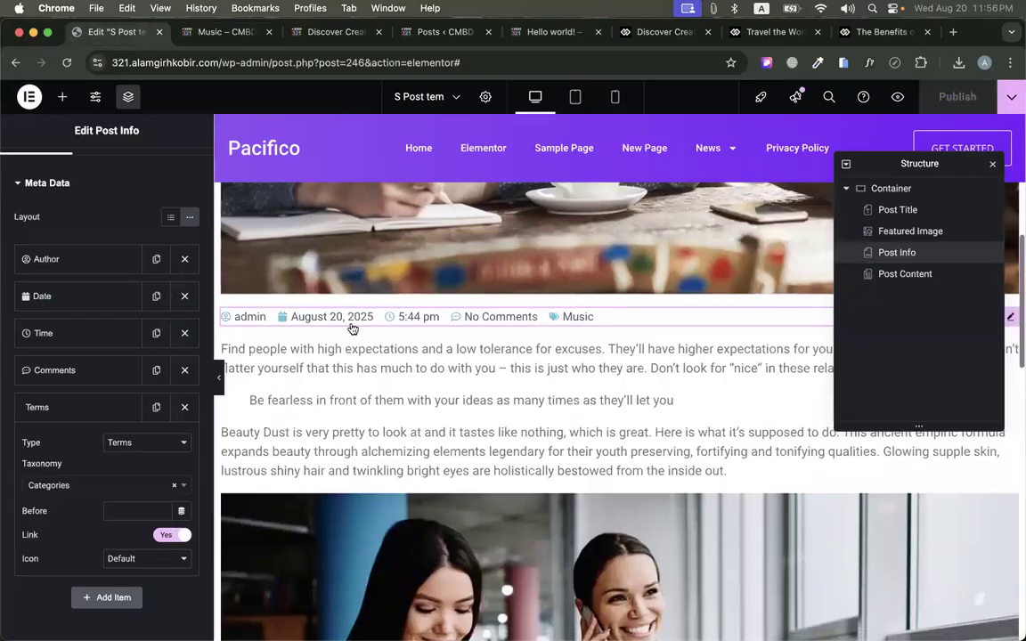
{"action": "scroll", "coordinate": [111, 161], "scroll_direction": "up", "scroll_amount": 1}
{"action": "left_click", "coordinate": [103, 167]}
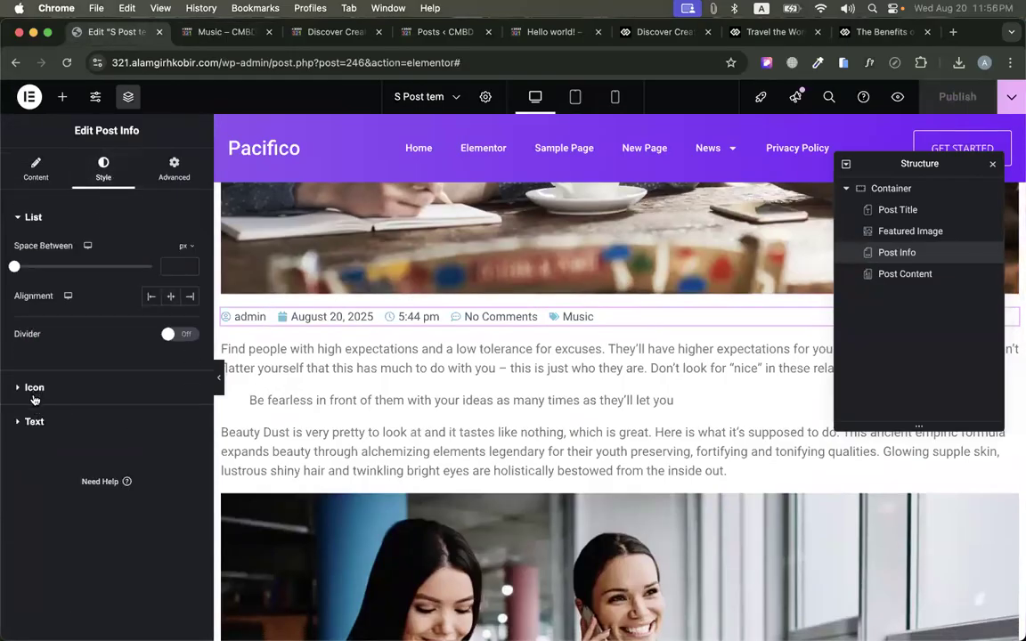
{"action": "scroll", "coordinate": [591, 430], "scroll_direction": "down", "scroll_amount": 5}
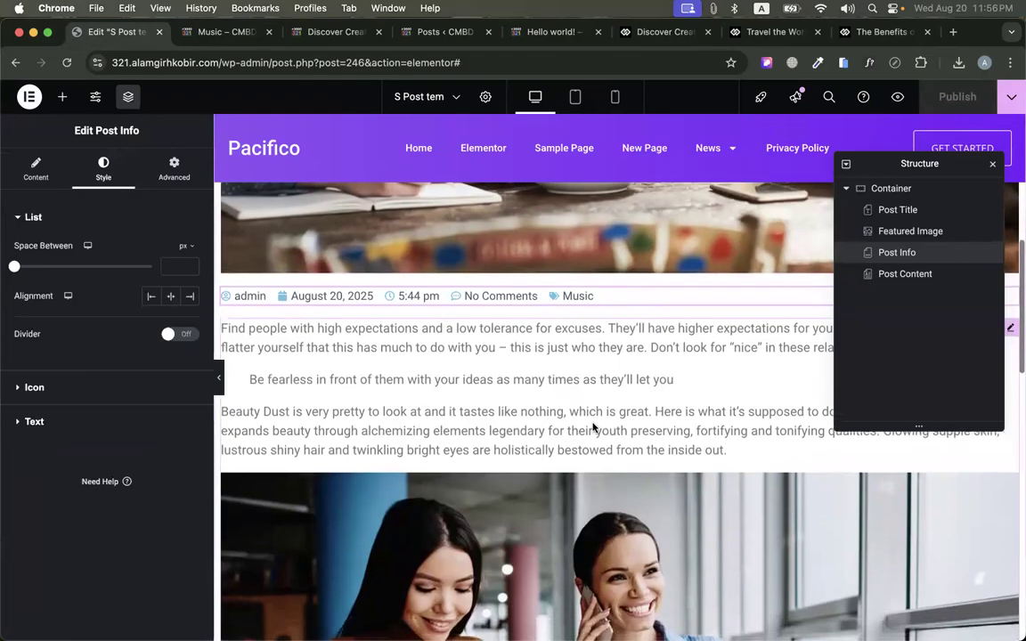
{"action": "left_click", "coordinate": [169, 299]}
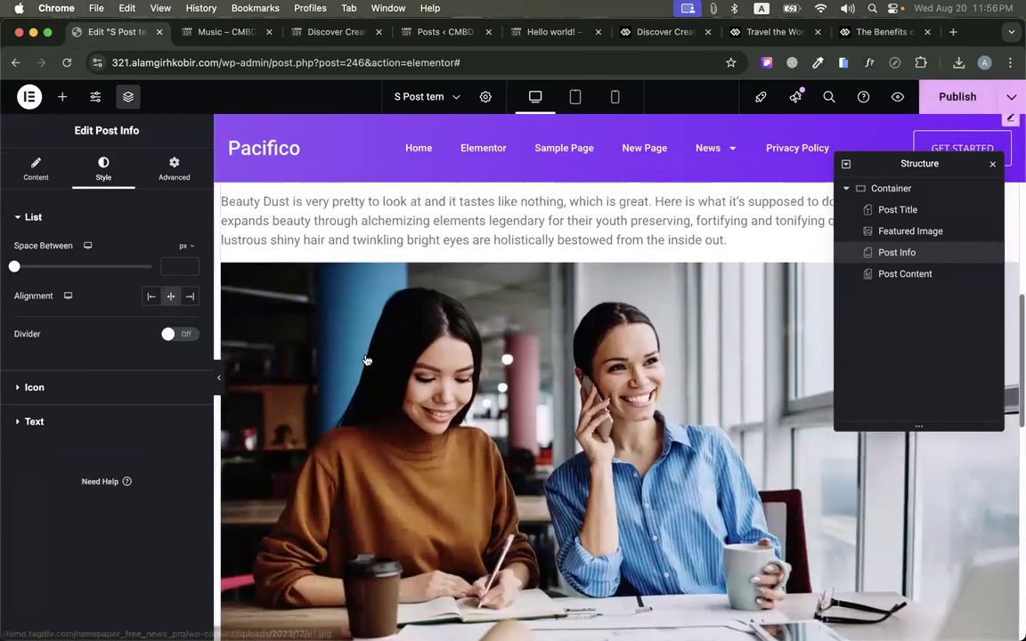
{"action": "left_click", "coordinate": [149, 297]}
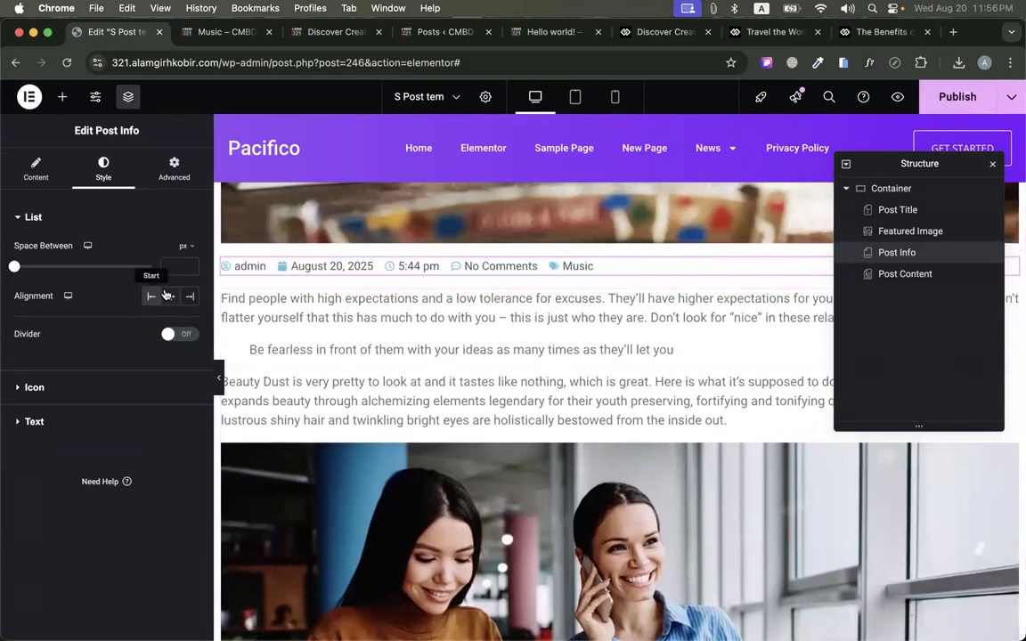
Try an Author Box widget between the Featured Image and Post Info, and delete it from the container
{"action": "scroll", "coordinate": [442, 373], "scroll_direction": "down", "scroll_amount": 5}
{"action": "left_click", "coordinate": [62, 96]}
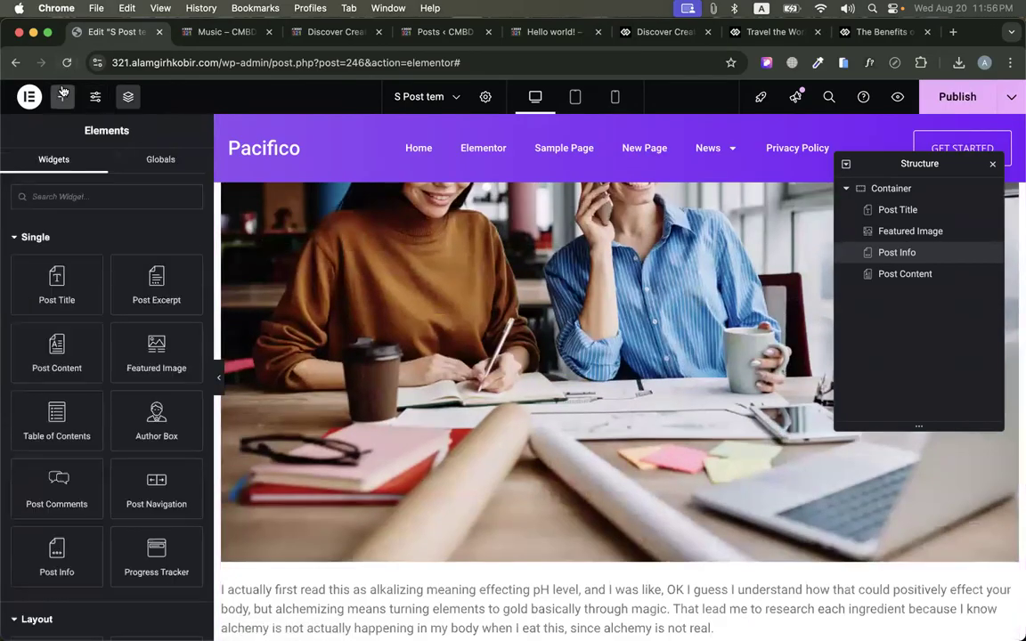
{"action": "scroll", "coordinate": [371, 355], "scroll_direction": "down", "scroll_amount": 3}
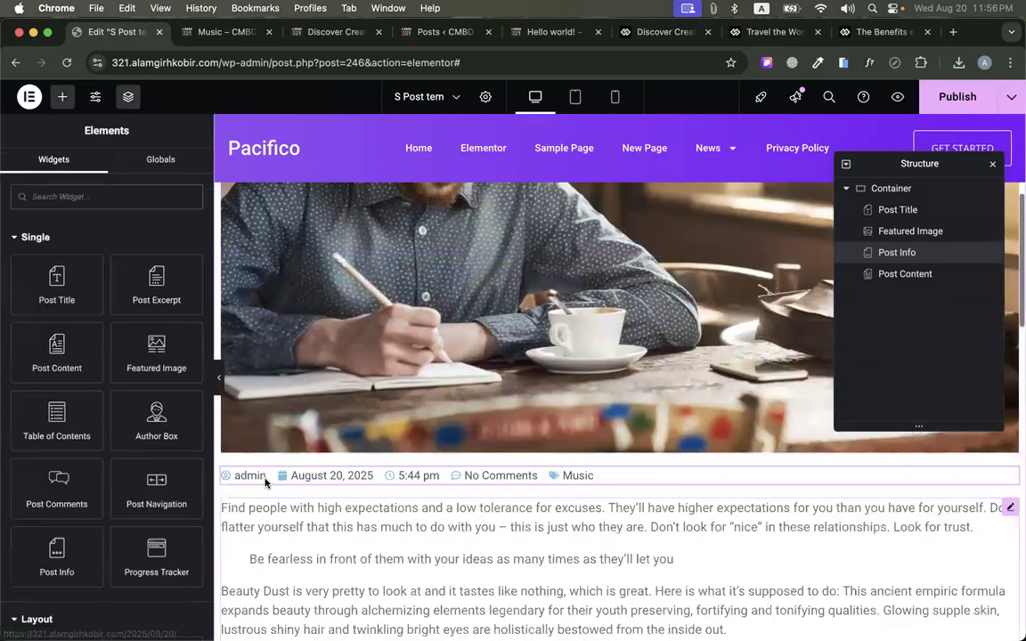
{"action": "left_click_drag", "start_coordinate": [156, 416], "coordinate": [374, 463]}
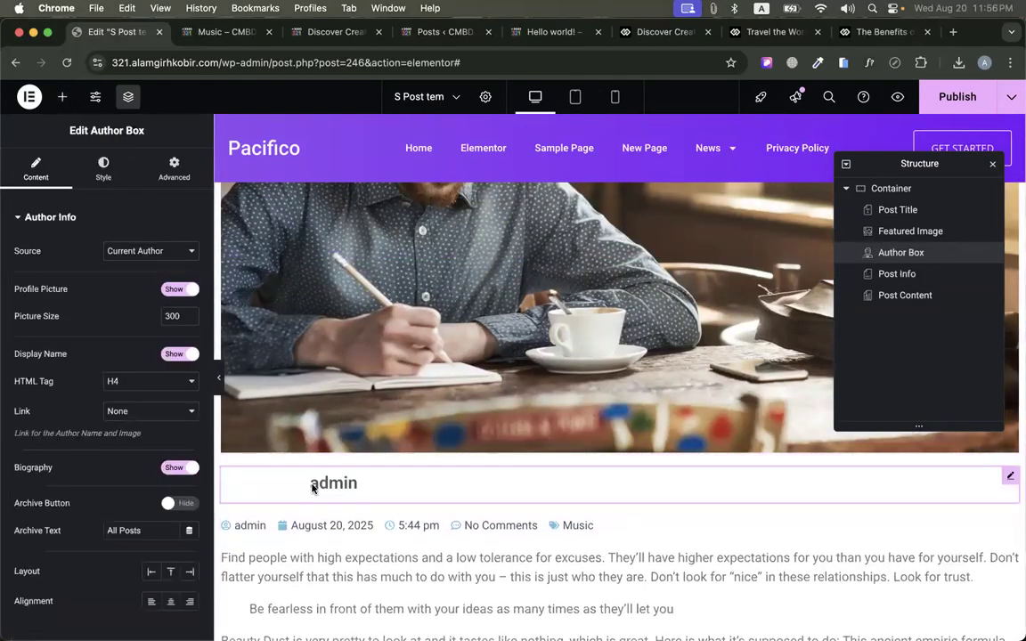
{"action": "right_click", "coordinate": [347, 495]}
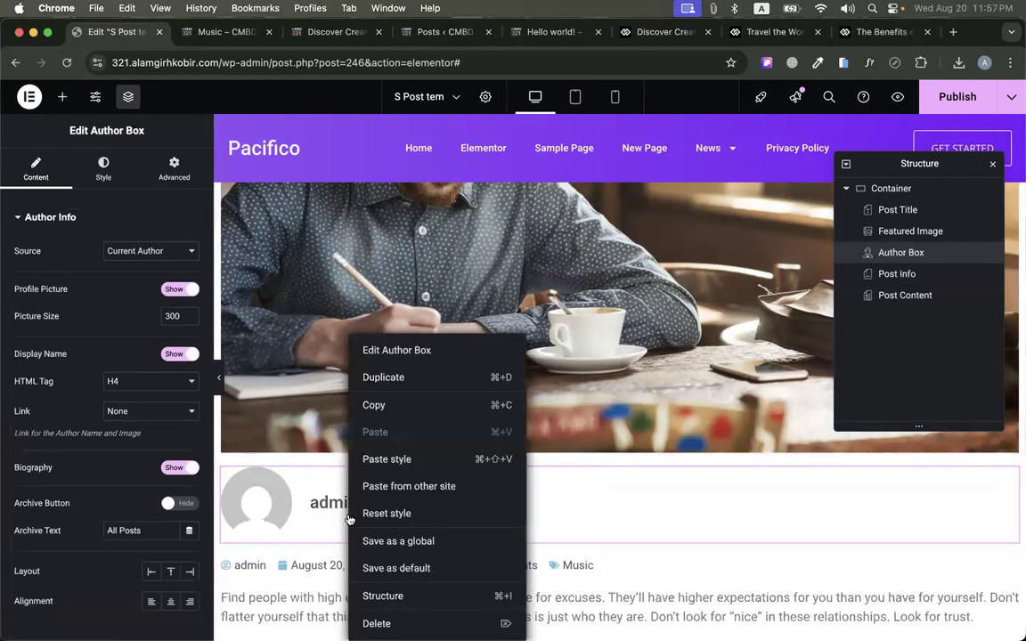
{"action": "left_click", "coordinate": [372, 621]}
Add a Post Navigation widget in a new container below the post content
{"action": "scroll", "coordinate": [132, 475], "scroll_direction": "down", "scroll_amount": 1}
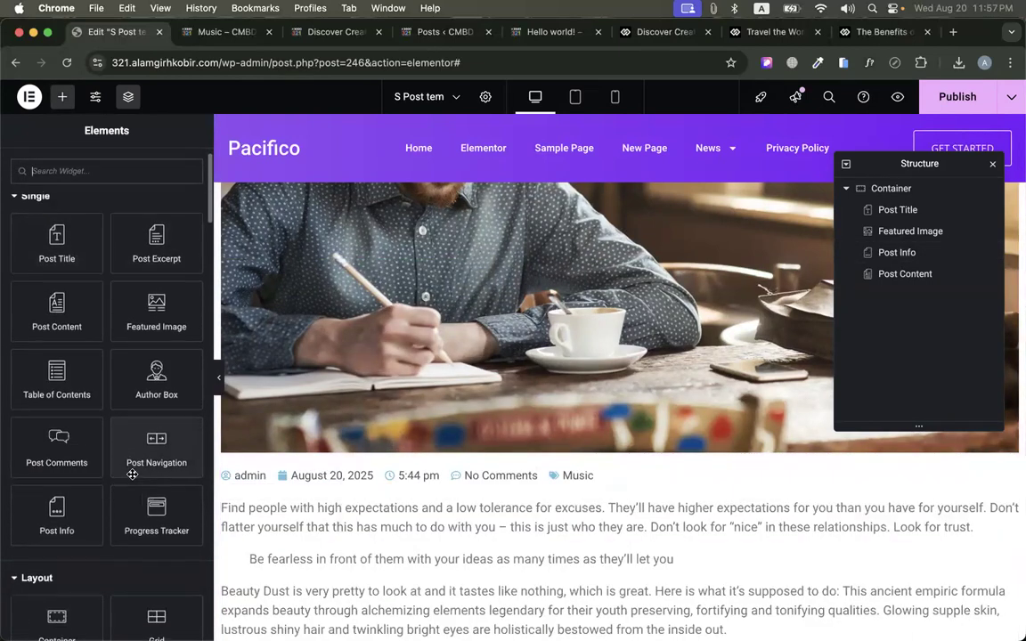
{"action": "scroll", "coordinate": [241, 436], "scroll_direction": "down", "scroll_amount": 10}
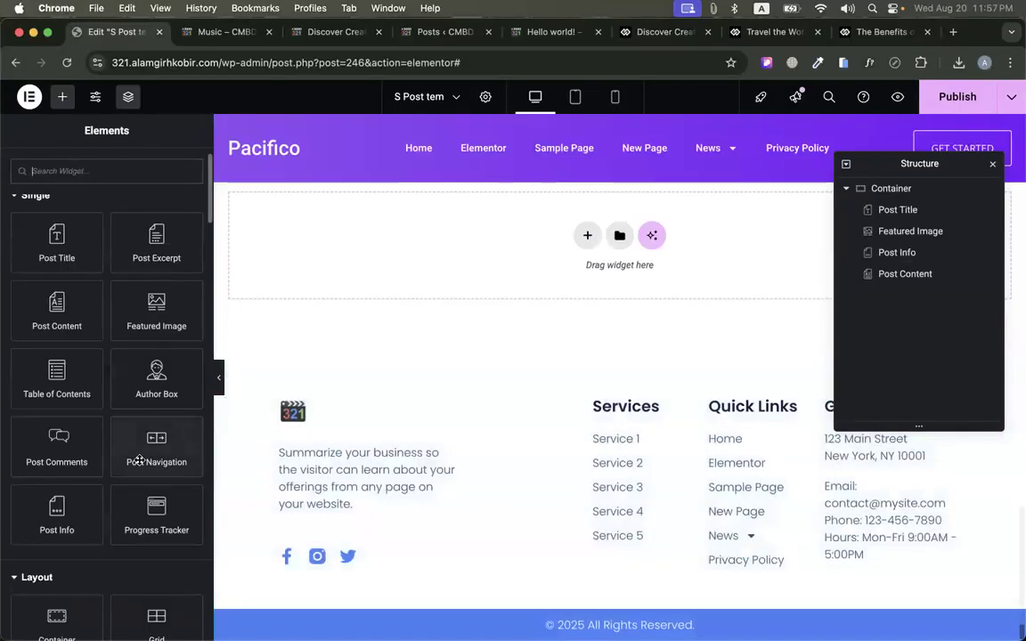
{"action": "left_click_drag", "start_coordinate": [159, 452], "coordinate": [380, 270]}
{"action": "scroll", "coordinate": [556, 347], "scroll_direction": "up", "scroll_amount": 3}
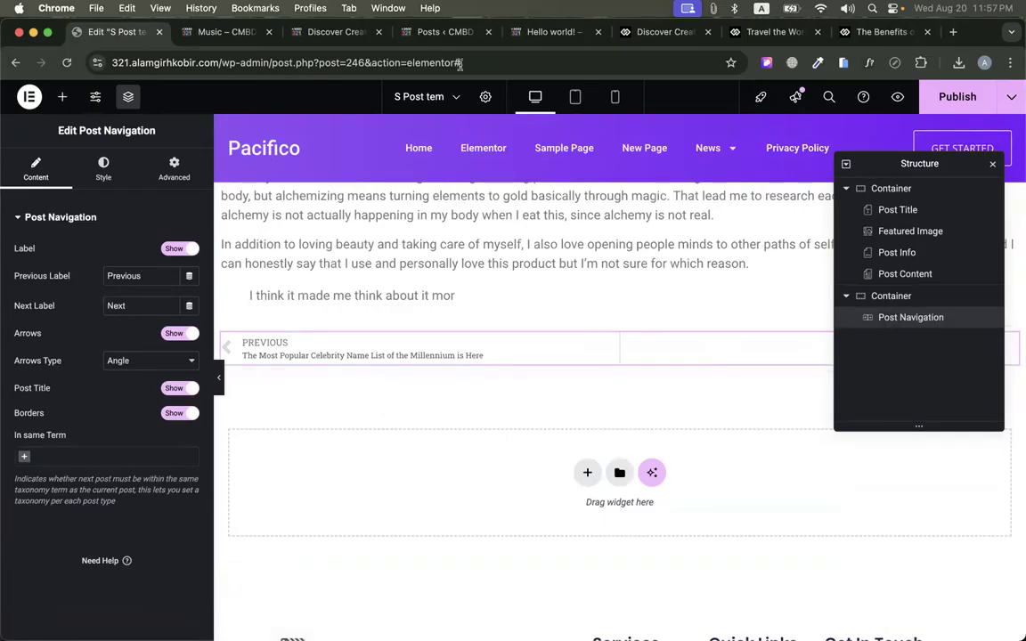
Add a Post Comments widget in its own new container below the Post Navigation
{"action": "left_click", "coordinate": [63, 97]}
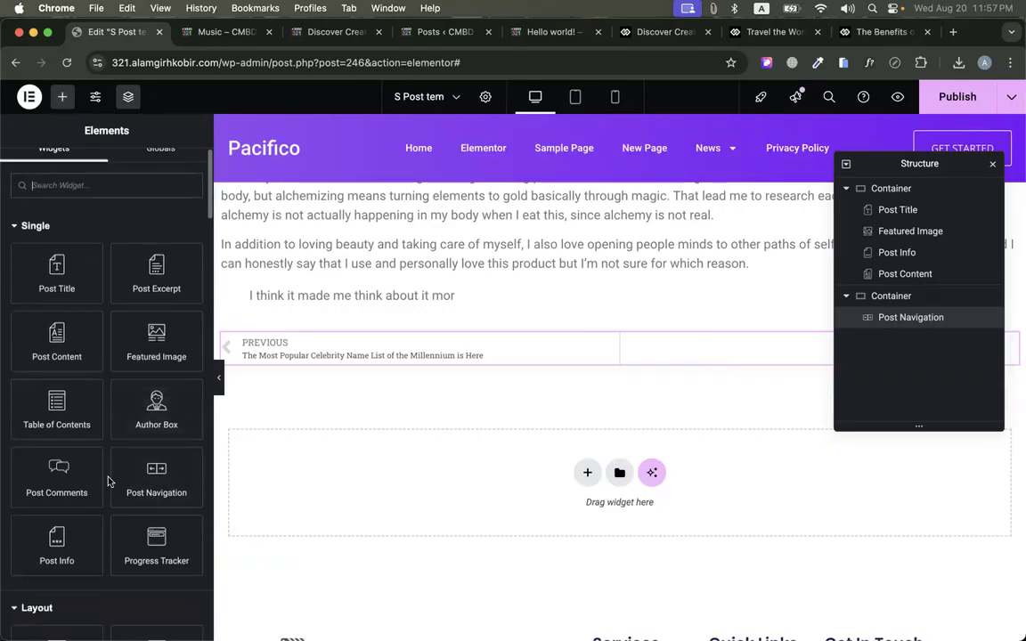
{"action": "left_click_drag", "start_coordinate": [63, 486], "coordinate": [454, 455]}
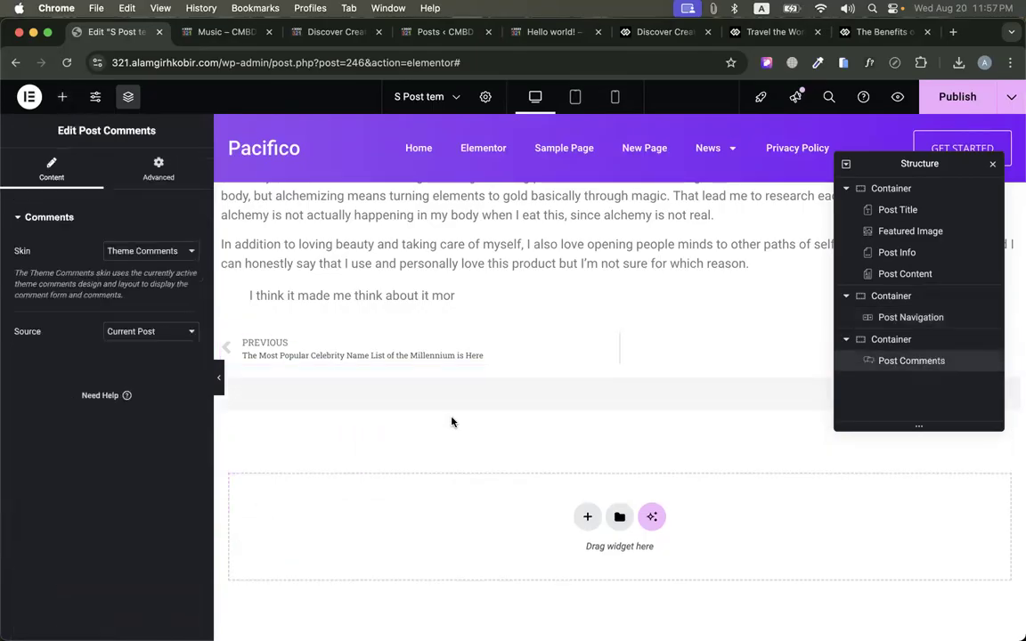
{"action": "scroll", "coordinate": [415, 470], "scroll_direction": "up", "scroll_amount": 2}
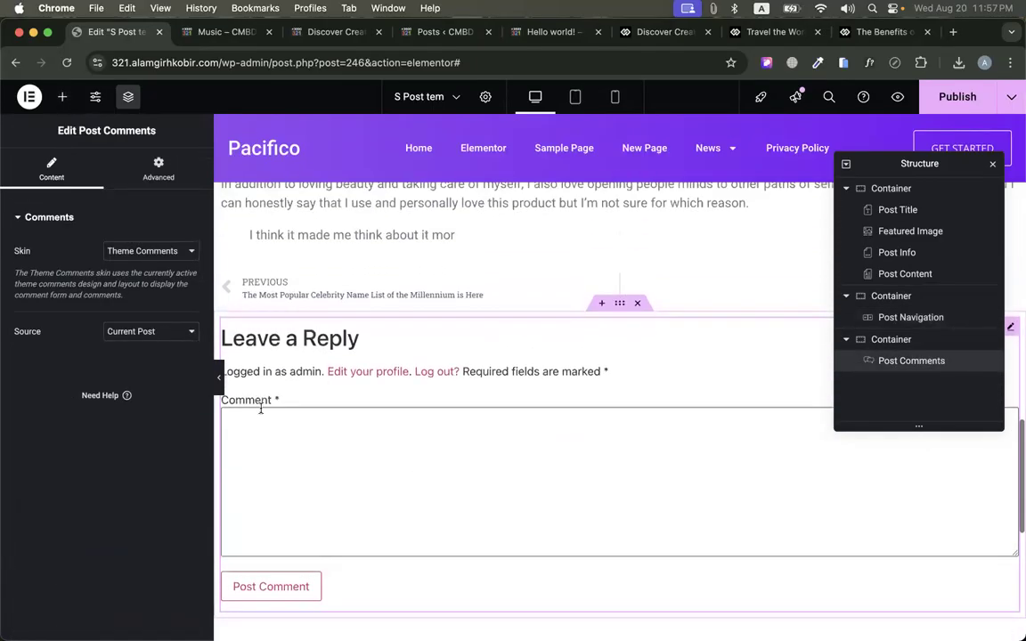
Check the Post Comments skin and source options, keeping Theme Comments and Current Post
{"action": "left_click", "coordinate": [134, 221]}
{"action": "left_click", "coordinate": [98, 218]}
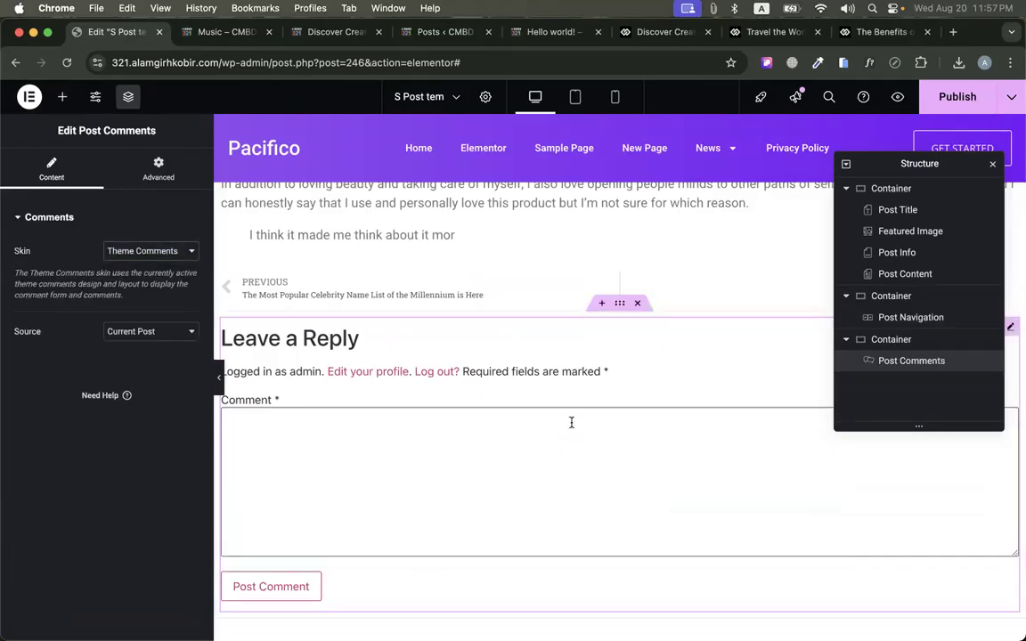
{"action": "left_click", "coordinate": [147, 253]}
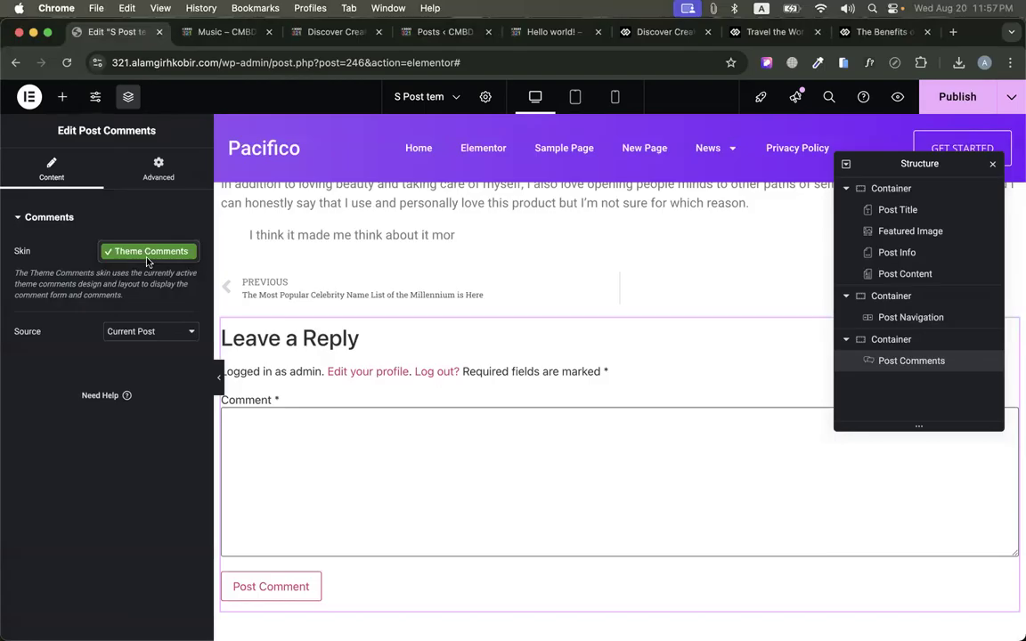
{"action": "left_click", "coordinate": [148, 252]}
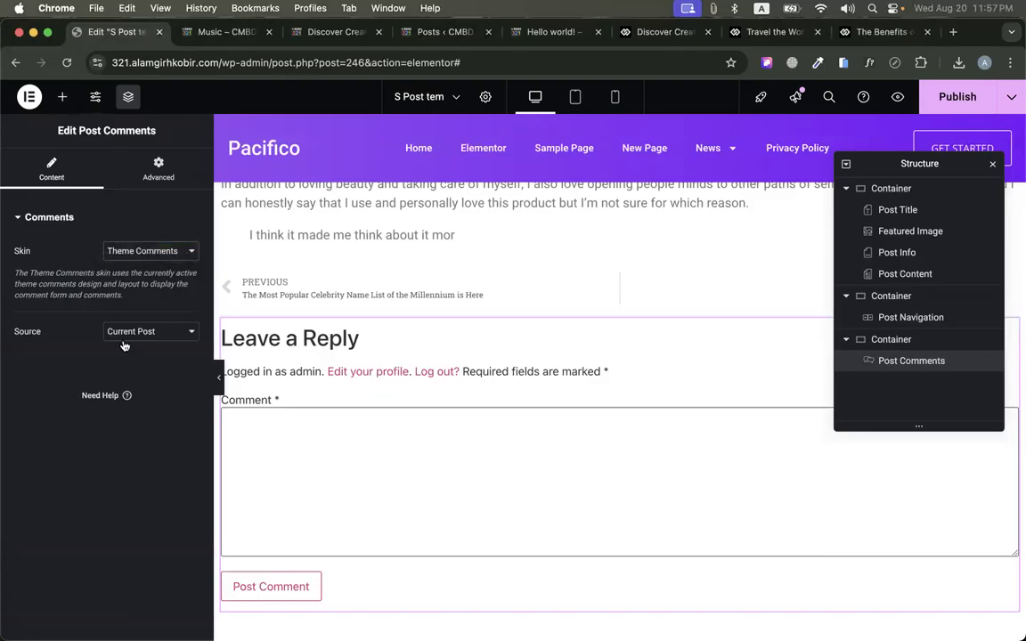
{"action": "left_click", "coordinate": [164, 332]}
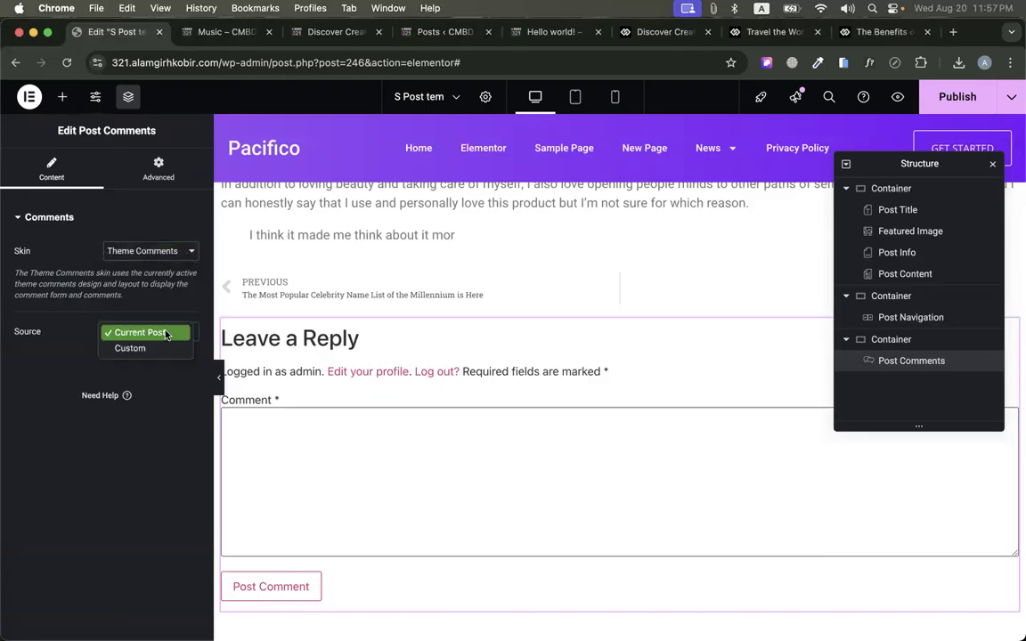
{"action": "left_click", "coordinate": [165, 333]}
Look over the whole post layout and publish the template with the navigation and comments widgets
{"action": "scroll", "coordinate": [418, 286], "scroll_direction": "up", "scroll_amount": 3}
{"action": "scroll", "coordinate": [383, 347], "scroll_direction": "down", "scroll_amount": 2}
{"action": "scroll", "coordinate": [345, 409], "scroll_direction": "down", "scroll_amount": 3}
{"action": "left_click", "coordinate": [957, 97]}
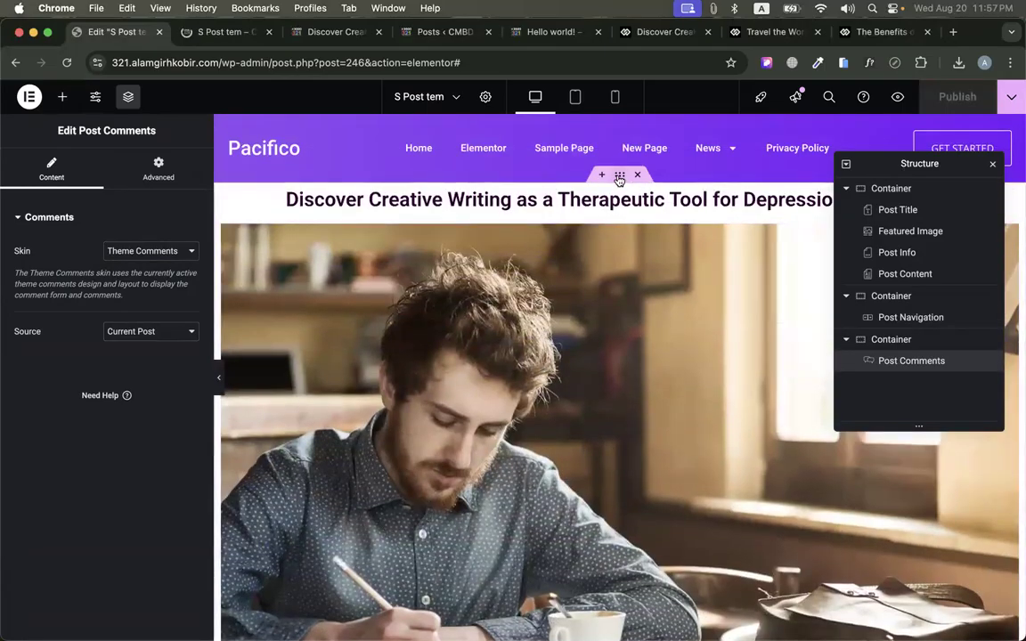
Set the top and bottom padding of the container holding the post title and content to 50 px
{"action": "left_click", "coordinate": [619, 175]}
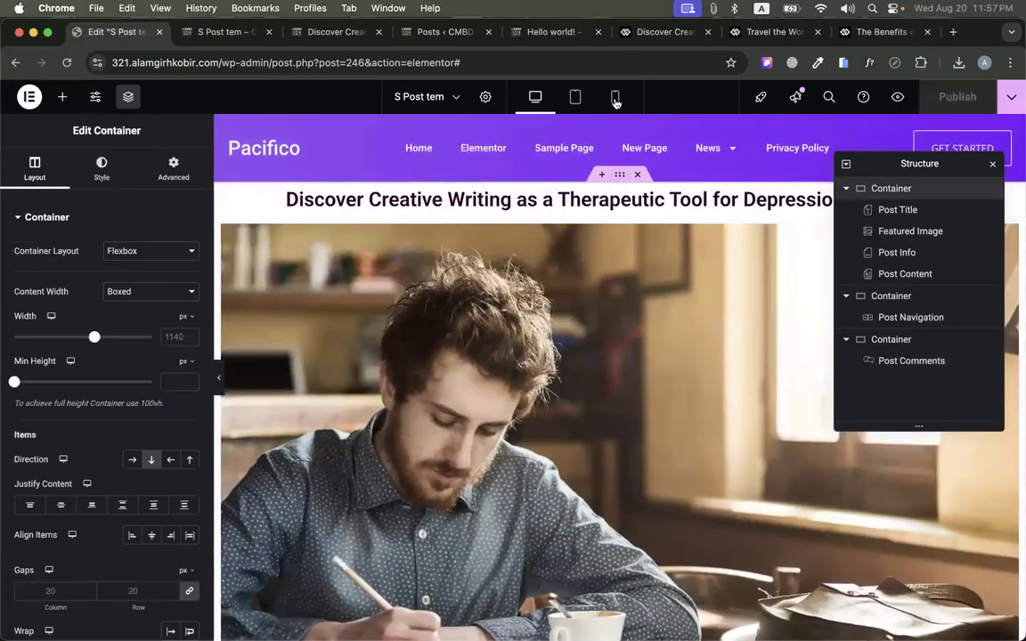
{"action": "left_click", "coordinate": [103, 173]}
{"action": "left_click", "coordinate": [143, 157]}
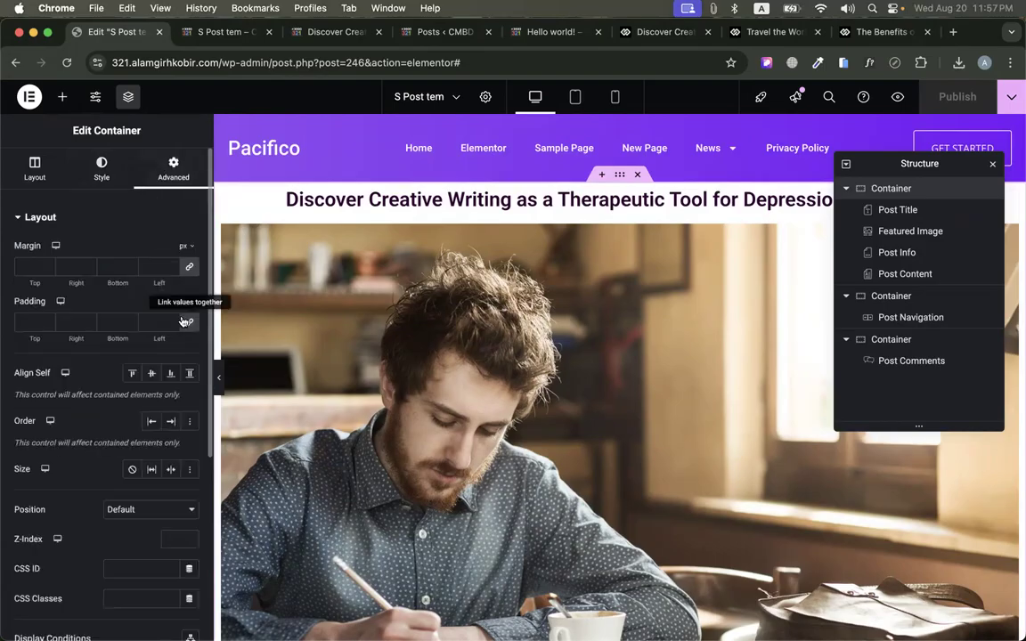
{"action": "left_click", "coordinate": [31, 321]}
{"action": "type", "text": "50"}
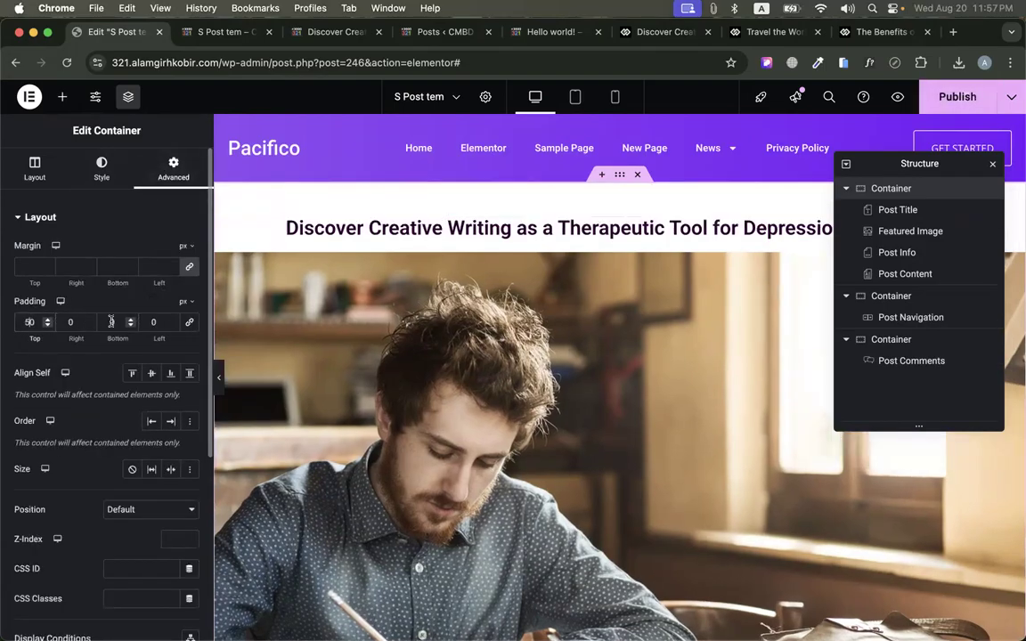
{"action": "left_click", "coordinate": [111, 321]}
{"action": "type", "text": "50"}
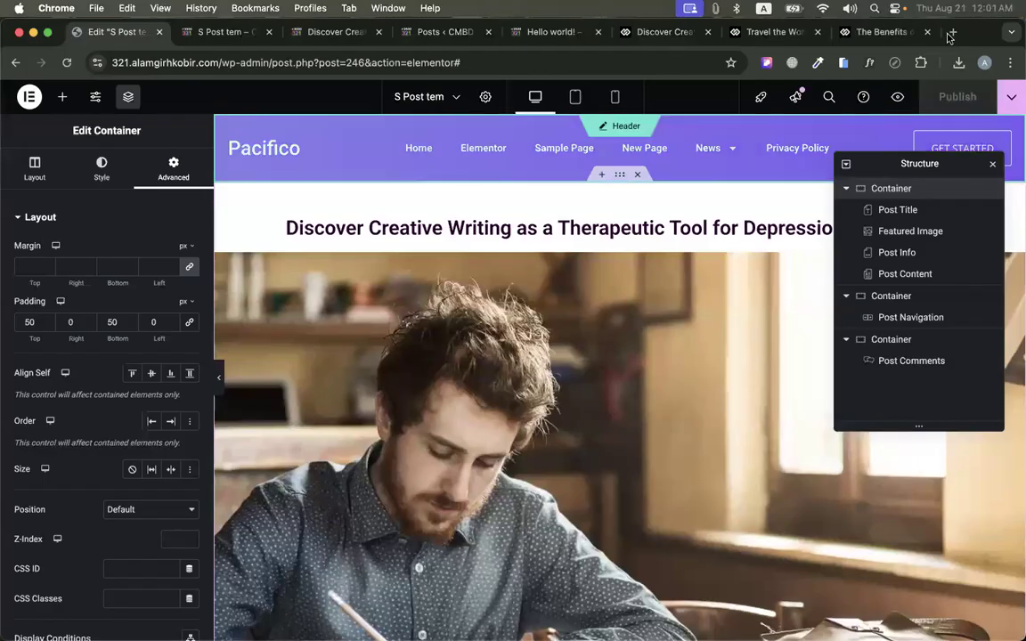
Open themebubble.com/demo/marketingpro/home-seo/ in a new tab and place it directly after the template editor tab
{"action": "key", "text": "super+t"}
{"action": "type", "text": "https://themebubble.com/demo/marketingpro/home-seo/"}
{"action": "key", "text": "Return"}
{"action": "left_click_drag", "start_coordinate": [884, 34], "coordinate": [219, 32]}
Examine the SEO demo homepage's overall layout and step through its hero slider
{"action": "scroll", "coordinate": [444, 348], "scroll_direction": "down", "scroll_amount": 15}
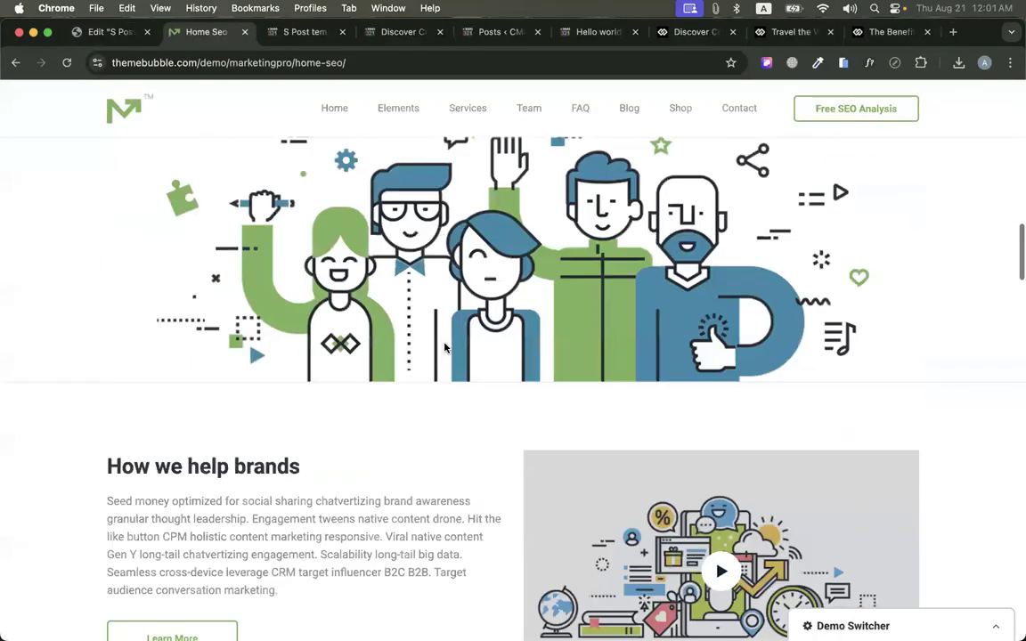
{"action": "scroll", "coordinate": [444, 349], "scroll_direction": "down", "scroll_amount": 10}
{"action": "scroll", "coordinate": [443, 344], "scroll_direction": "up", "scroll_amount": 20}
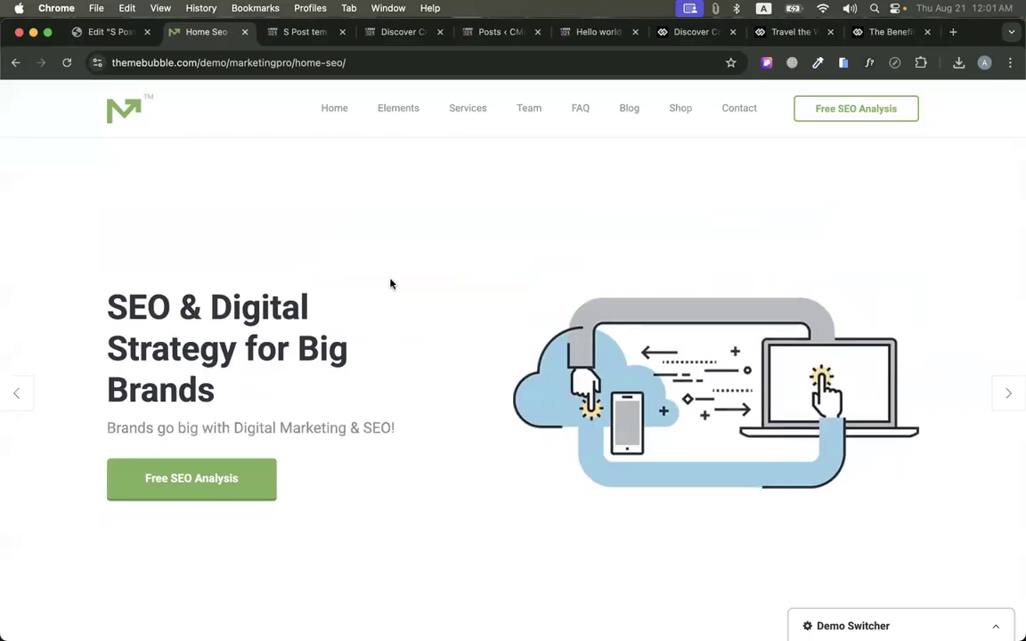
{"action": "scroll", "coordinate": [390, 283], "scroll_direction": "down", "scroll_amount": 5}
{"action": "scroll", "coordinate": [440, 215], "scroll_direction": "down", "scroll_amount": 8}
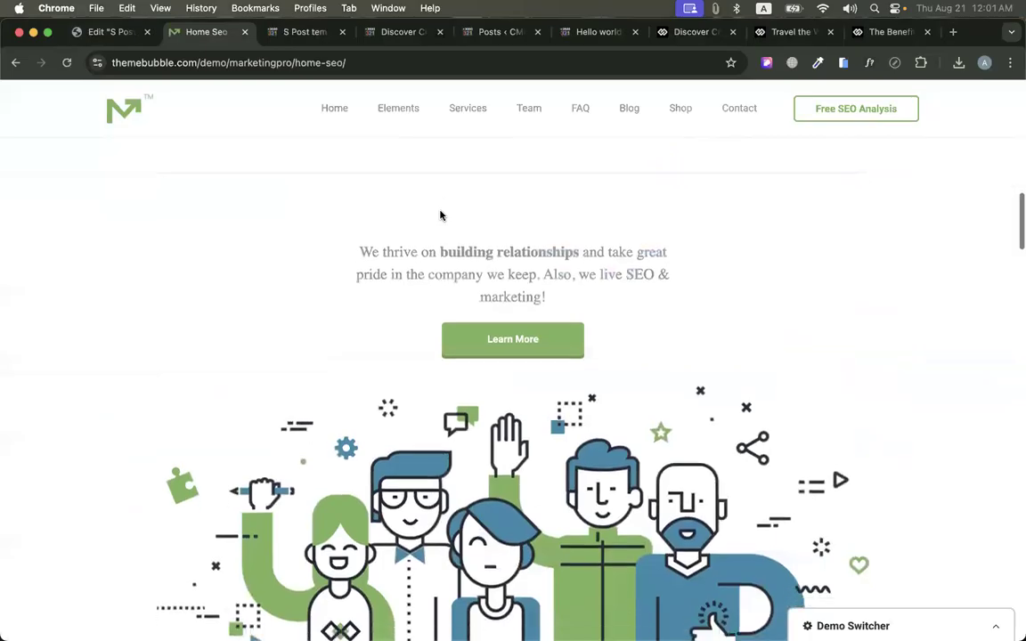
{"action": "scroll", "coordinate": [440, 214], "scroll_direction": "down", "scroll_amount": 4}
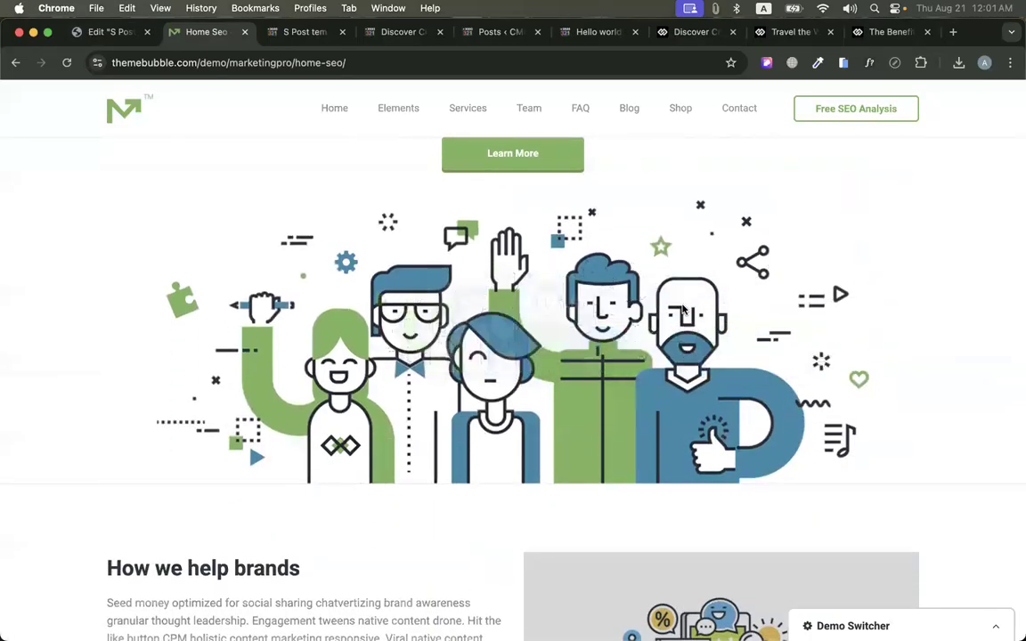
{"action": "scroll", "coordinate": [600, 369], "scroll_direction": "down", "scroll_amount": 15}
{"action": "key", "text": "Home"}
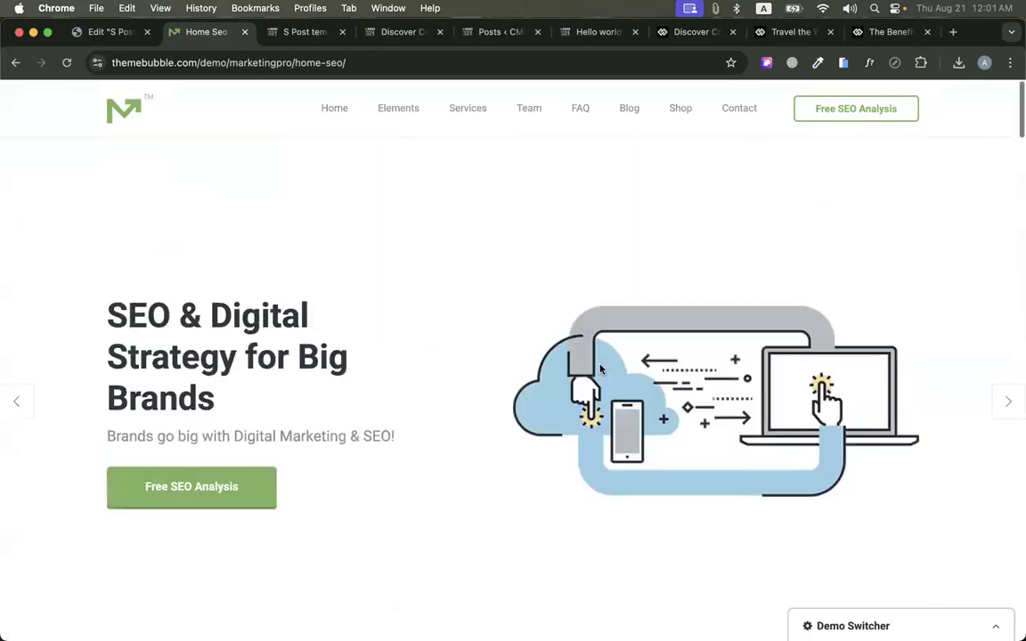
{"action": "left_click", "coordinate": [1008, 342]}
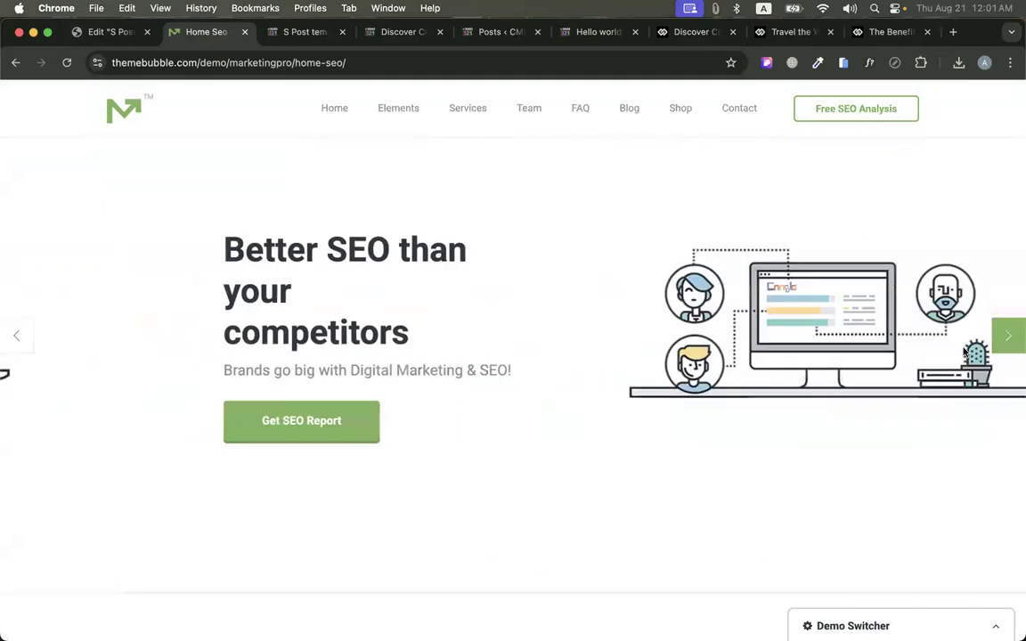
{"action": "left_click", "coordinate": [21, 336]}
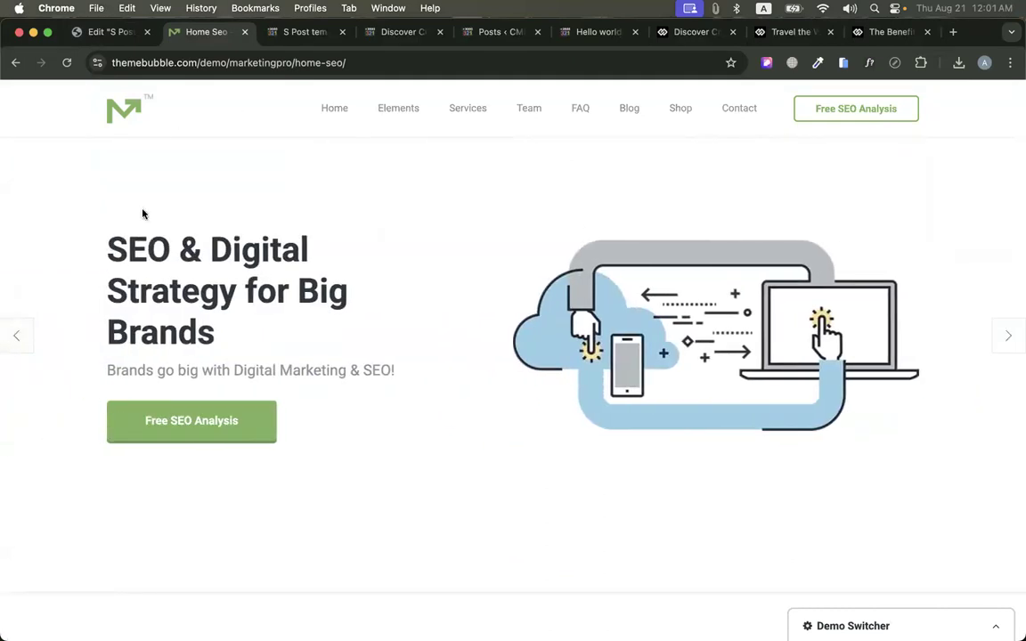
Examine the demo homepage's Case Studies section, including its heading, cards and carousel navigation
{"action": "scroll", "coordinate": [708, 309], "scroll_direction": "down", "scroll_amount": 1}
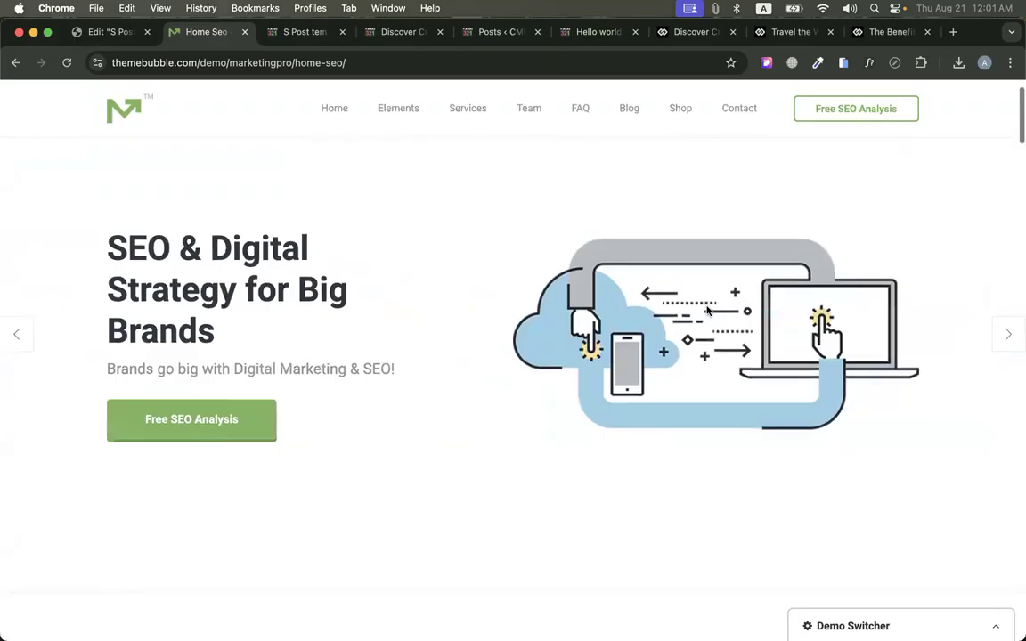
{"action": "scroll", "coordinate": [708, 309], "scroll_direction": "down", "scroll_amount": 10}
{"action": "scroll", "coordinate": [708, 309], "scroll_direction": "down", "scroll_amount": 15}
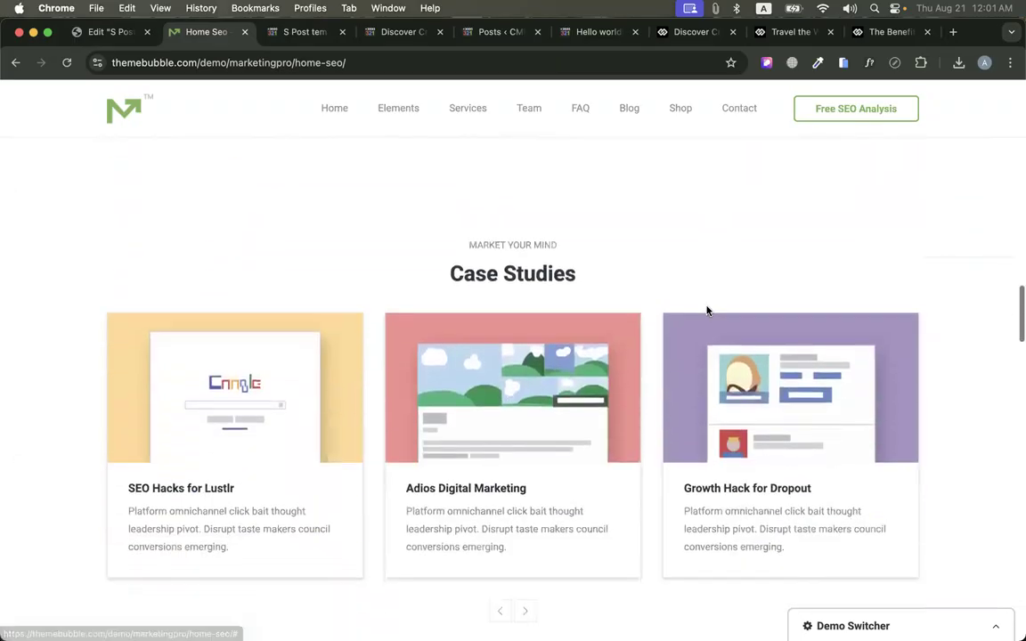
{"action": "scroll", "coordinate": [707, 309], "scroll_direction": "down", "scroll_amount": 4}
{"action": "scroll", "coordinate": [581, 408], "scroll_direction": "up", "scroll_amount": 3}
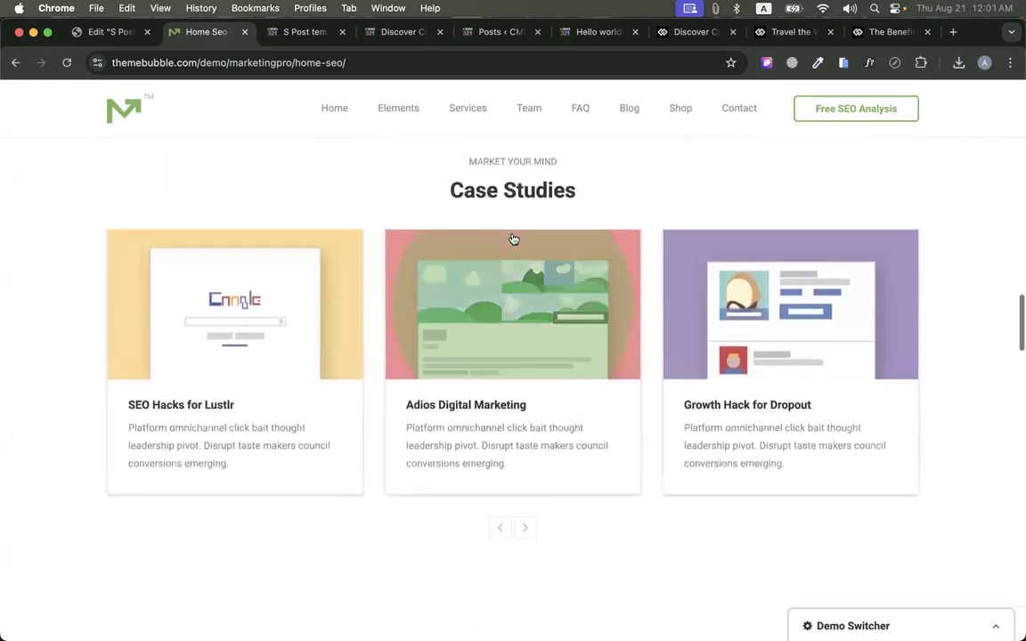
{"action": "left_click_drag", "start_coordinate": [498, 153], "coordinate": [624, 185]}
{"action": "left_click", "coordinate": [651, 186]}
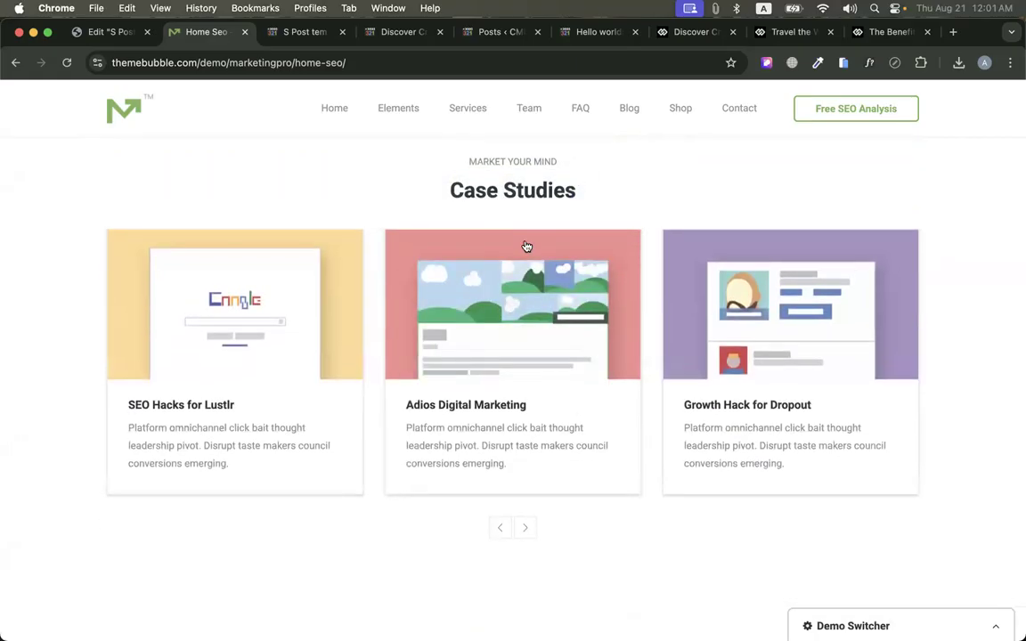
{"action": "scroll", "coordinate": [526, 246], "scroll_direction": "down", "scroll_amount": 1}
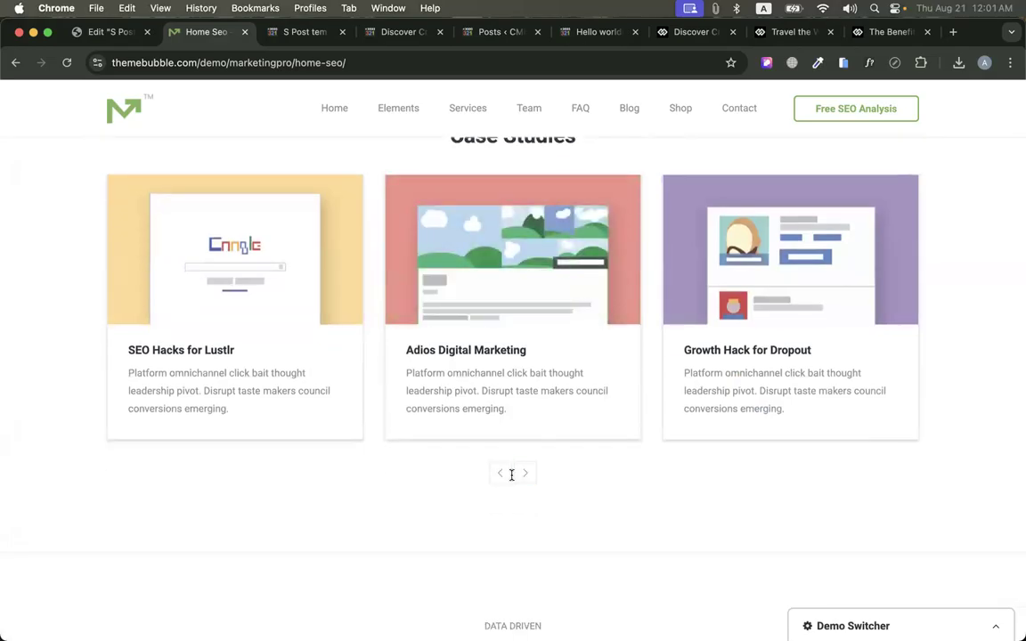
{"action": "scroll", "coordinate": [755, 441], "scroll_direction": "down", "scroll_amount": 2}
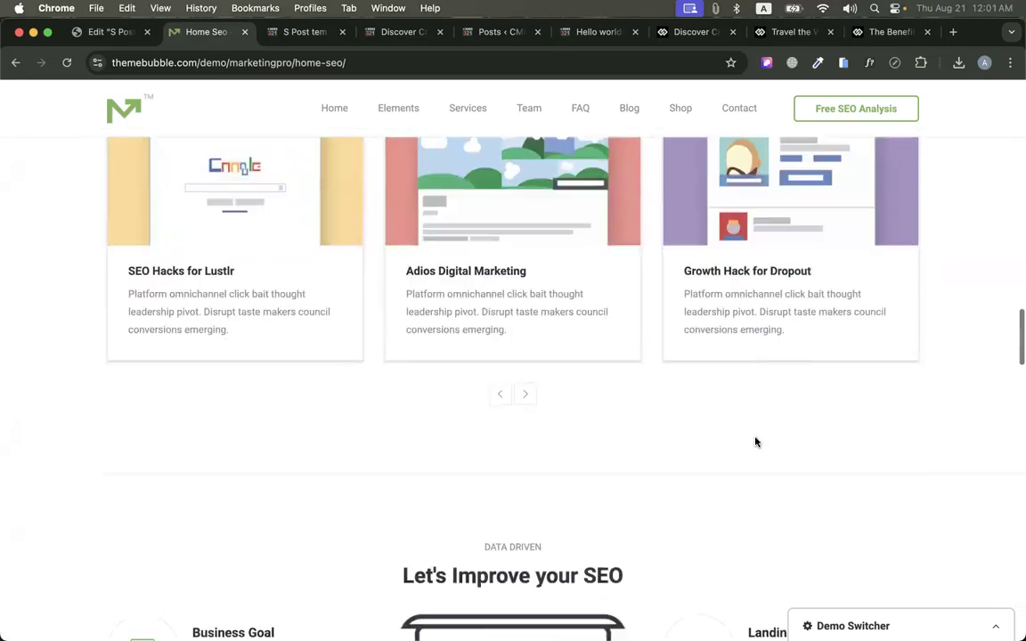
{"action": "scroll", "coordinate": [657, 348], "scroll_direction": "down", "scroll_amount": 10}
{"action": "left_click", "coordinate": [525, 277]}
{"action": "scroll", "coordinate": [528, 273], "scroll_direction": "up", "scroll_amount": 1}
Examine the demo homepage's Simple Pricing for All tables and the Latest Blog Posts section
{"action": "scroll", "coordinate": [528, 305], "scroll_direction": "down", "scroll_amount": 6}
{"action": "scroll", "coordinate": [469, 321], "scroll_direction": "up", "scroll_amount": 3}
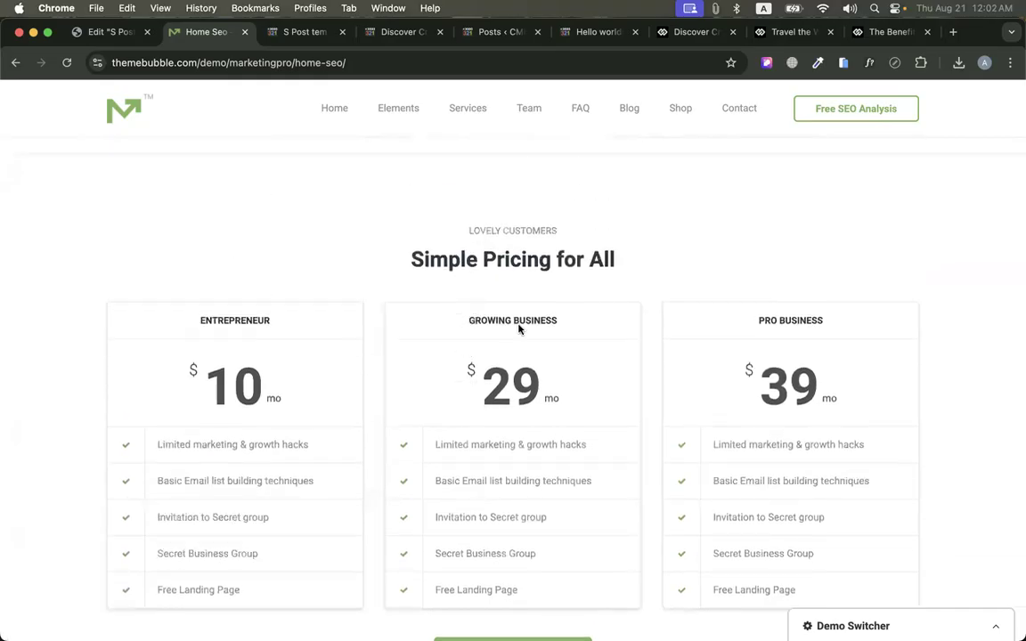
{"action": "scroll", "coordinate": [519, 329], "scroll_direction": "down", "scroll_amount": 5}
{"action": "scroll", "coordinate": [518, 328], "scroll_direction": "up", "scroll_amount": 2}
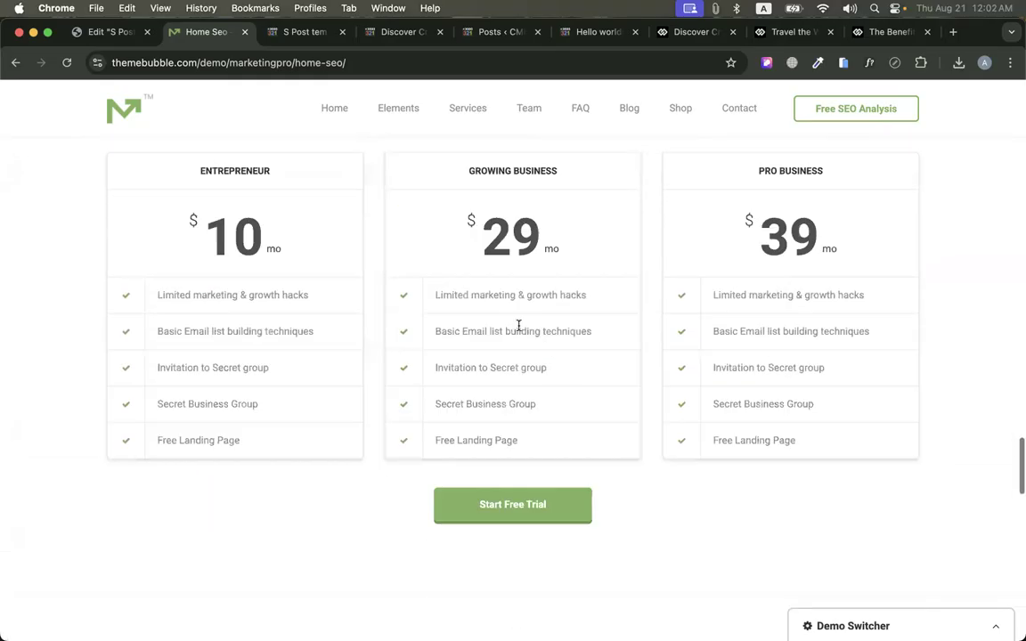
{"action": "scroll", "coordinate": [518, 326], "scroll_direction": "up", "scroll_amount": 1}
{"action": "scroll", "coordinate": [520, 329], "scroll_direction": "down", "scroll_amount": 8}
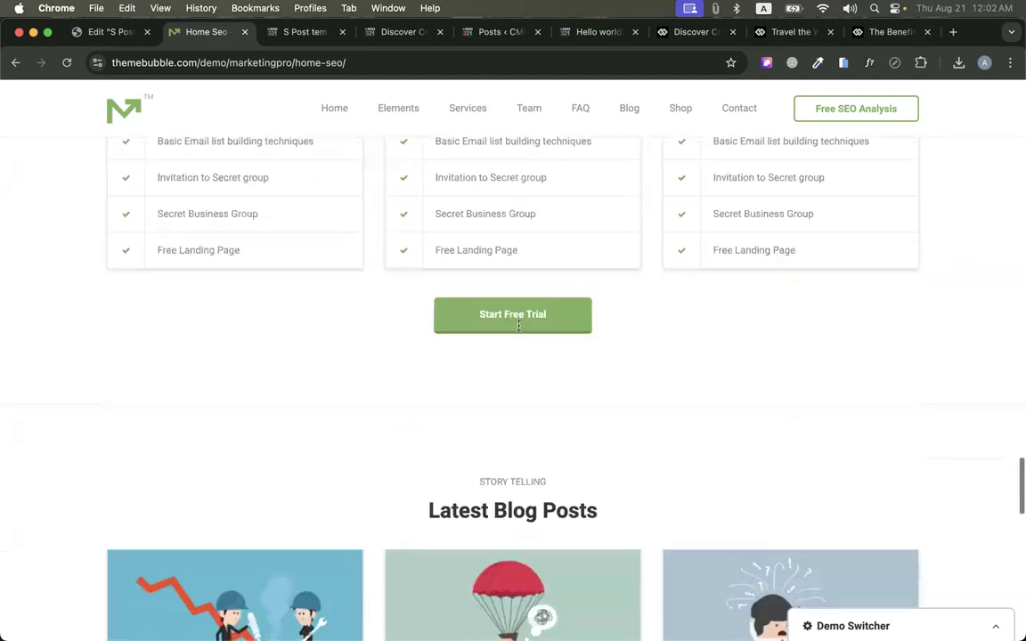
{"action": "scroll", "coordinate": [517, 328], "scroll_direction": "up", "scroll_amount": 6}
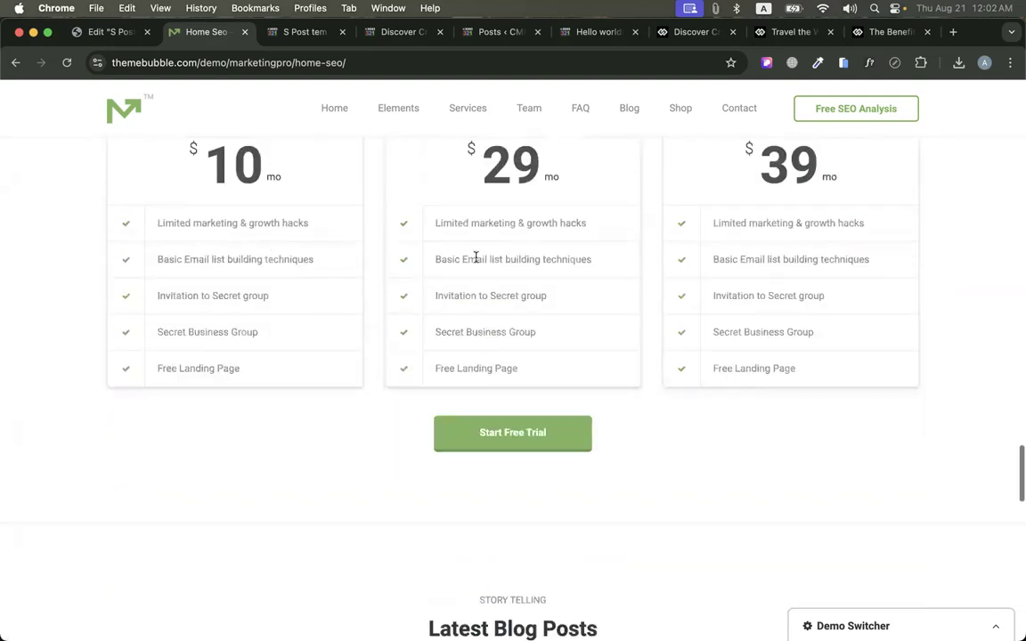
{"action": "scroll", "coordinate": [476, 325], "scroll_direction": "up", "scroll_amount": 3}
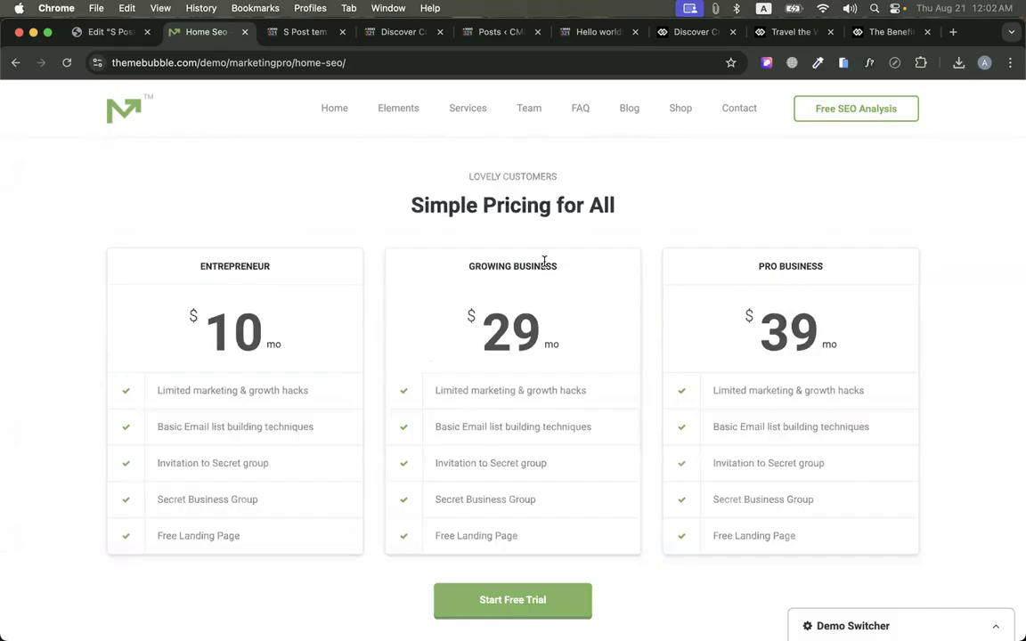
{"action": "scroll", "coordinate": [544, 261], "scroll_direction": "down", "scroll_amount": 5}
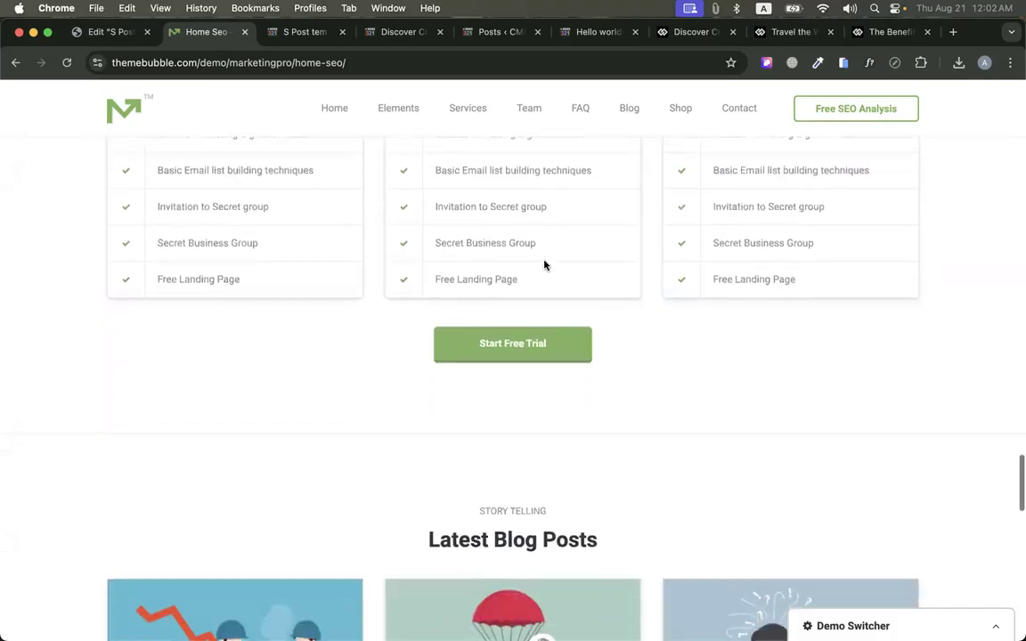
{"action": "scroll", "coordinate": [544, 265], "scroll_direction": "down", "scroll_amount": 3}
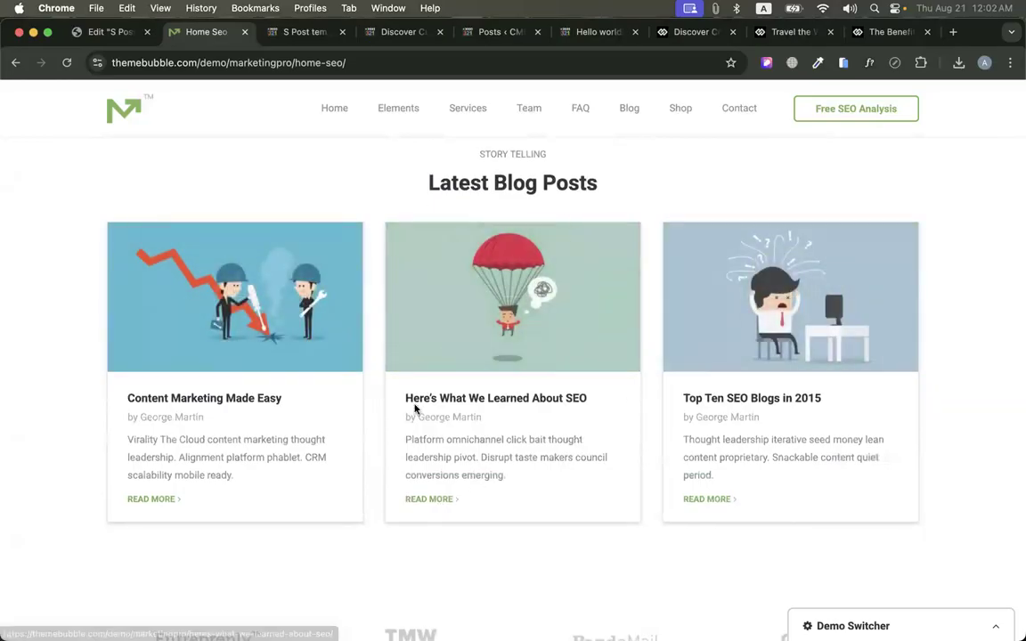
Examine the demo homepage's giveaway banner and contact footer, and copy the page's URL
{"action": "scroll", "coordinate": [771, 417], "scroll_direction": "down", "scroll_amount": 7}
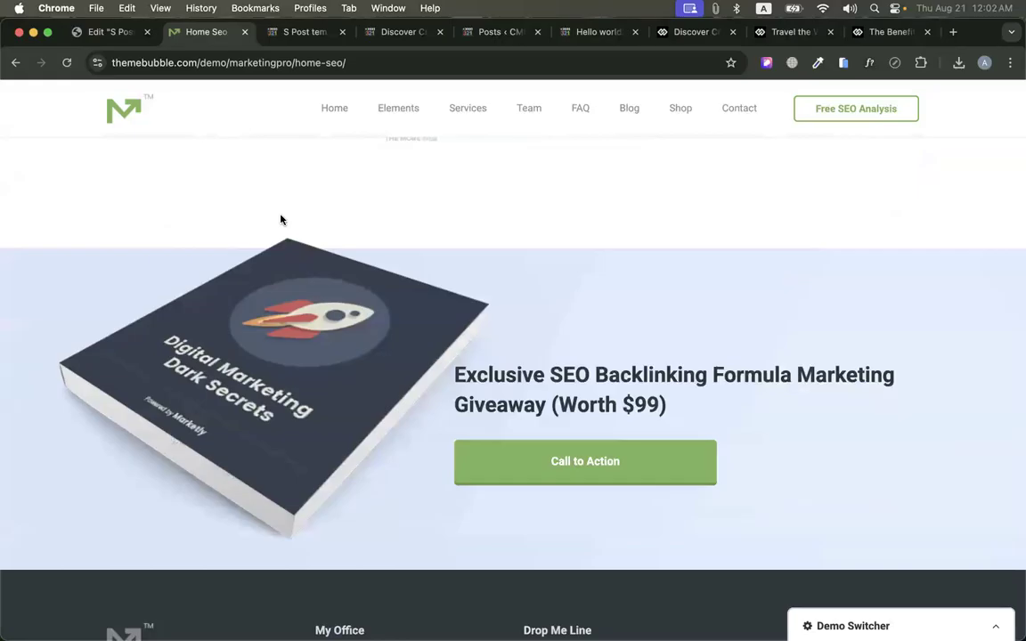
{"action": "scroll", "coordinate": [504, 355], "scroll_direction": "down", "scroll_amount": 5}
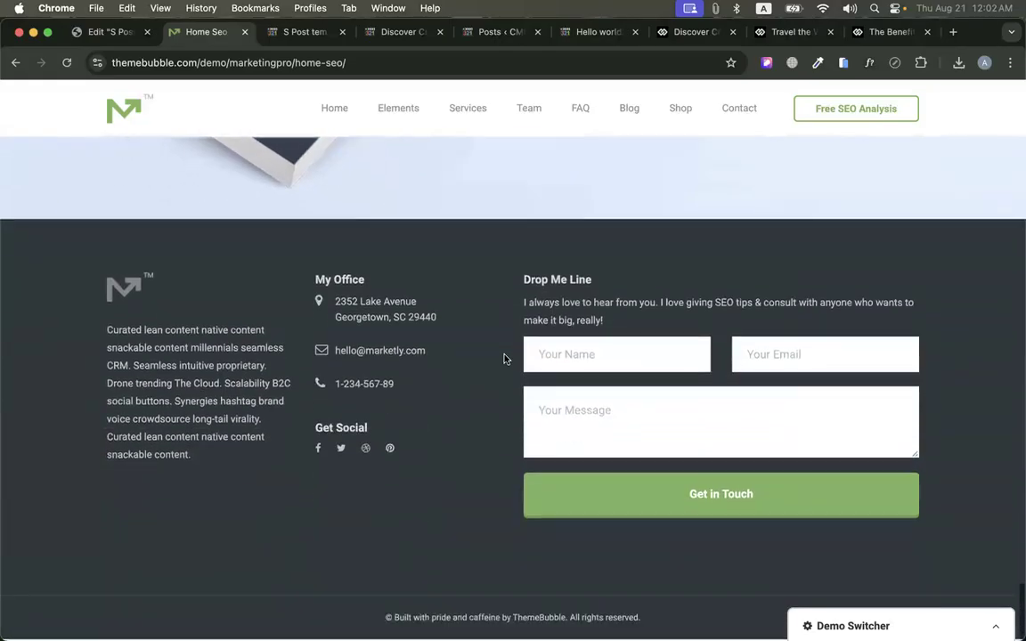
{"action": "scroll", "coordinate": [327, 484], "scroll_direction": "up", "scroll_amount": 1}
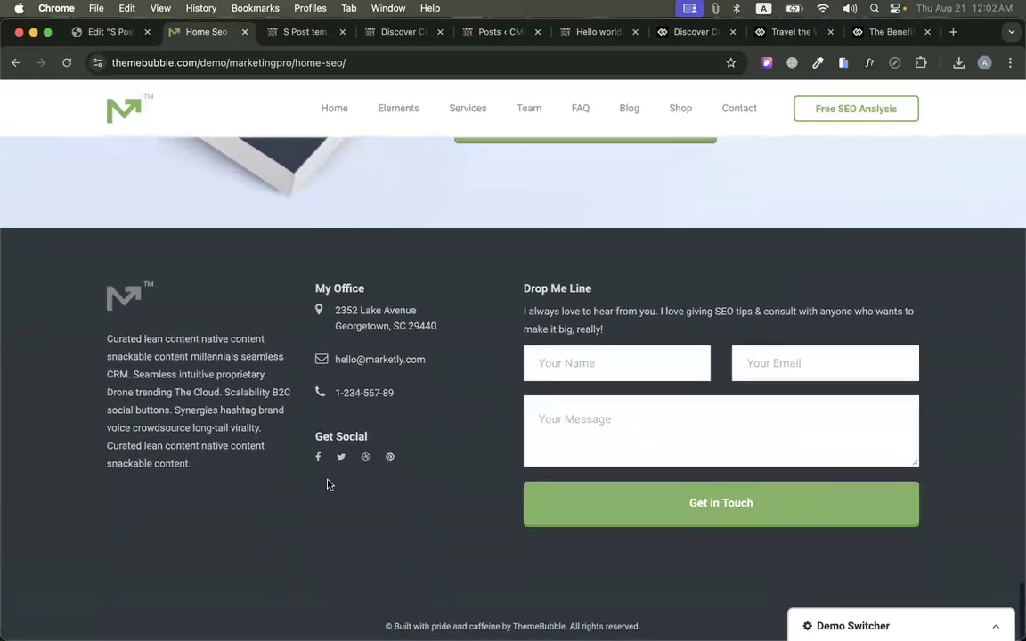
{"action": "scroll", "coordinate": [327, 483], "scroll_direction": "up", "scroll_amount": 20}
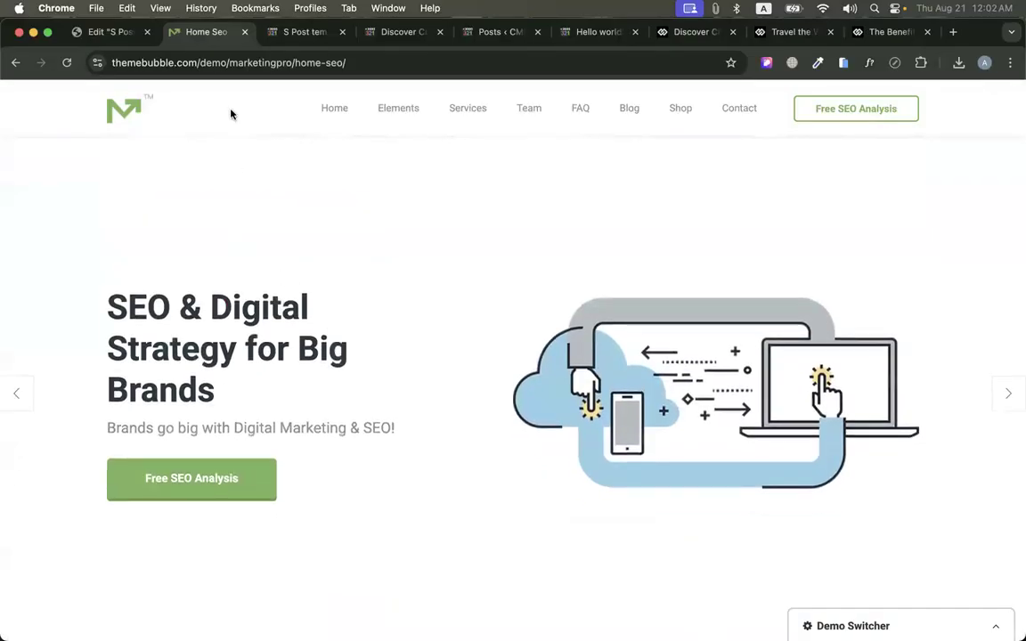
{"action": "left_click", "coordinate": [228, 64]}
{"action": "key", "text": "super+c"}
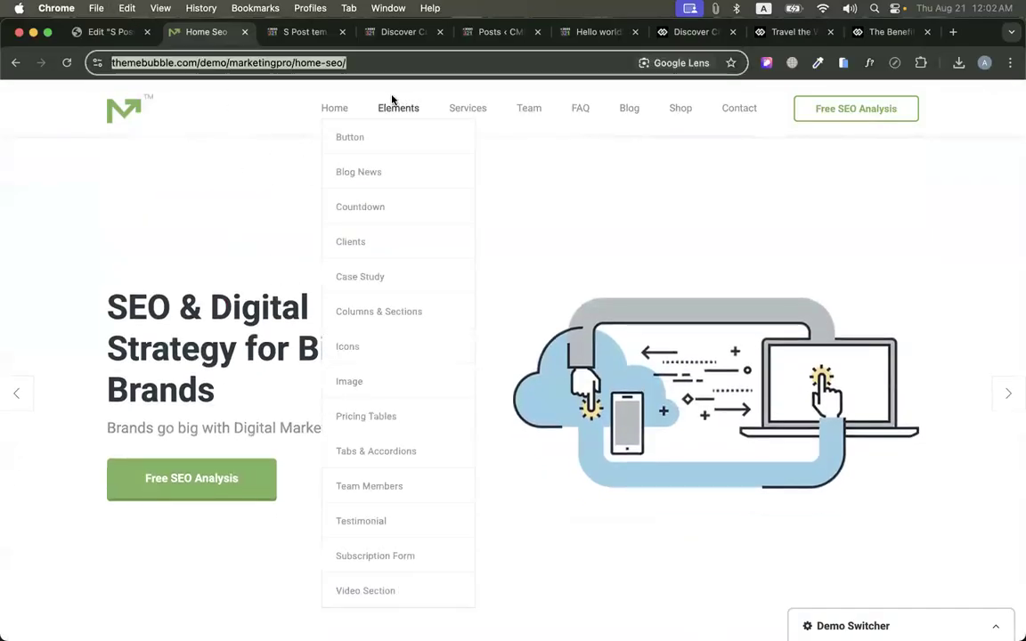
Return to the S Post tem template editor and view the template's live page in a new tab
{"action": "left_click", "coordinate": [122, 38]}
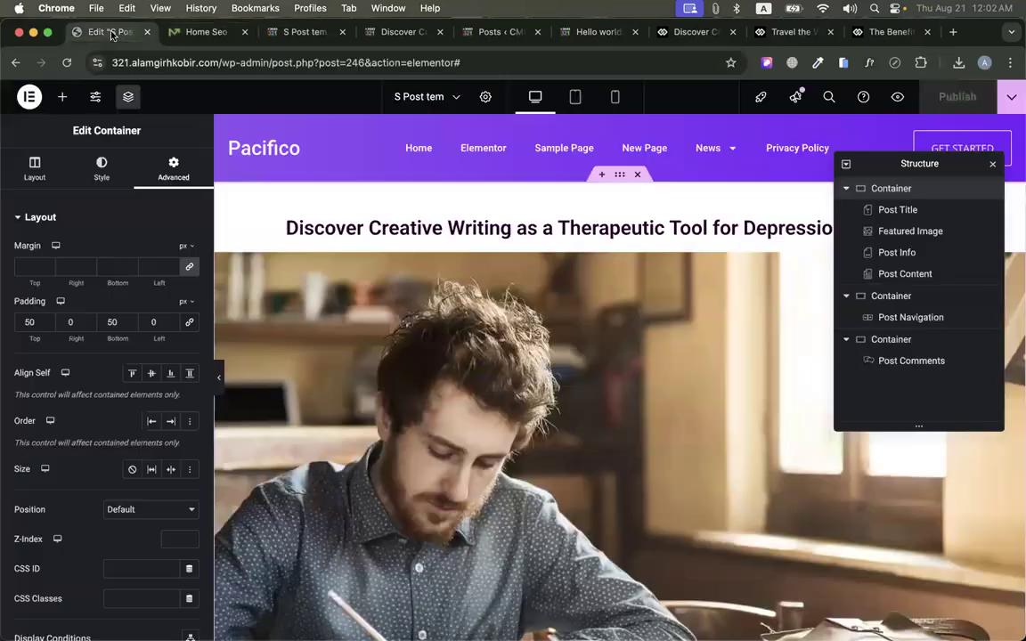
{"action": "left_click", "coordinate": [1011, 96]}
{"action": "left_click", "coordinate": [950, 240]}
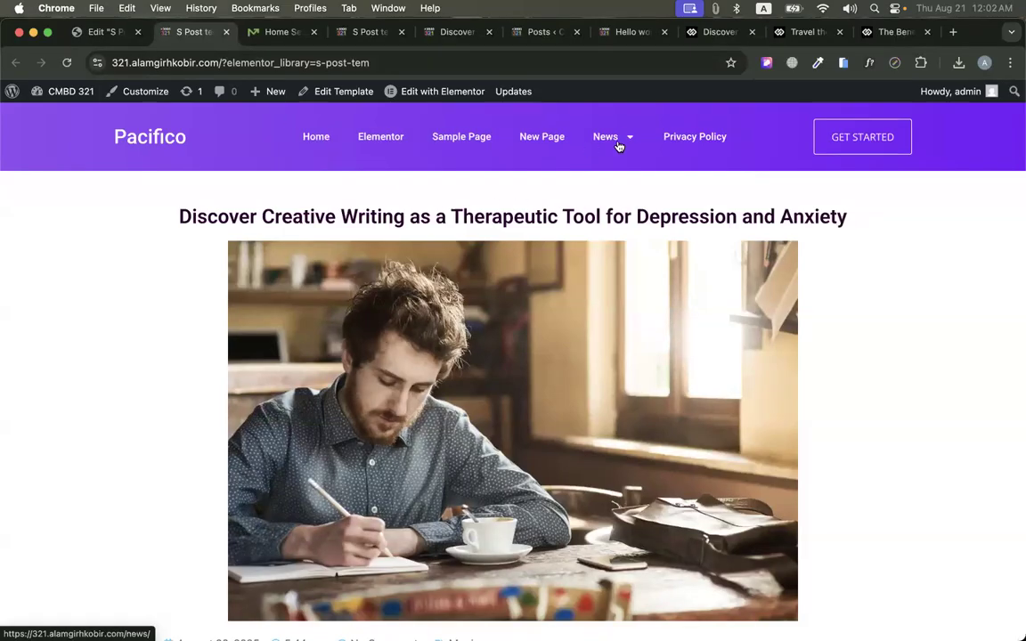
Open the site's News page and examine its post card grid
{"action": "mouse_move", "coordinate": [613, 144]}
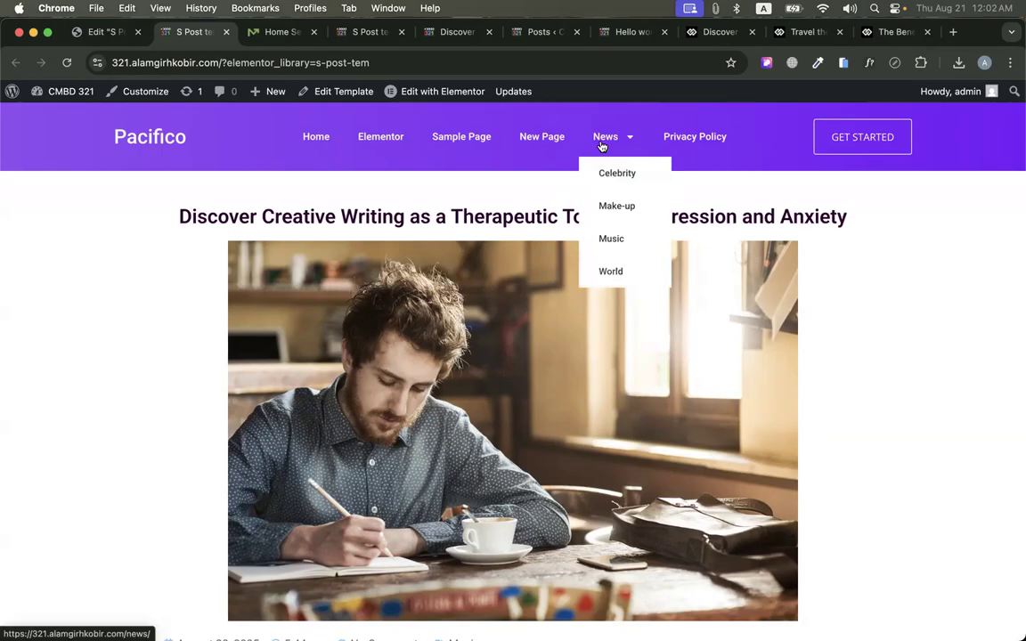
{"action": "left_click", "coordinate": [437, 91]}
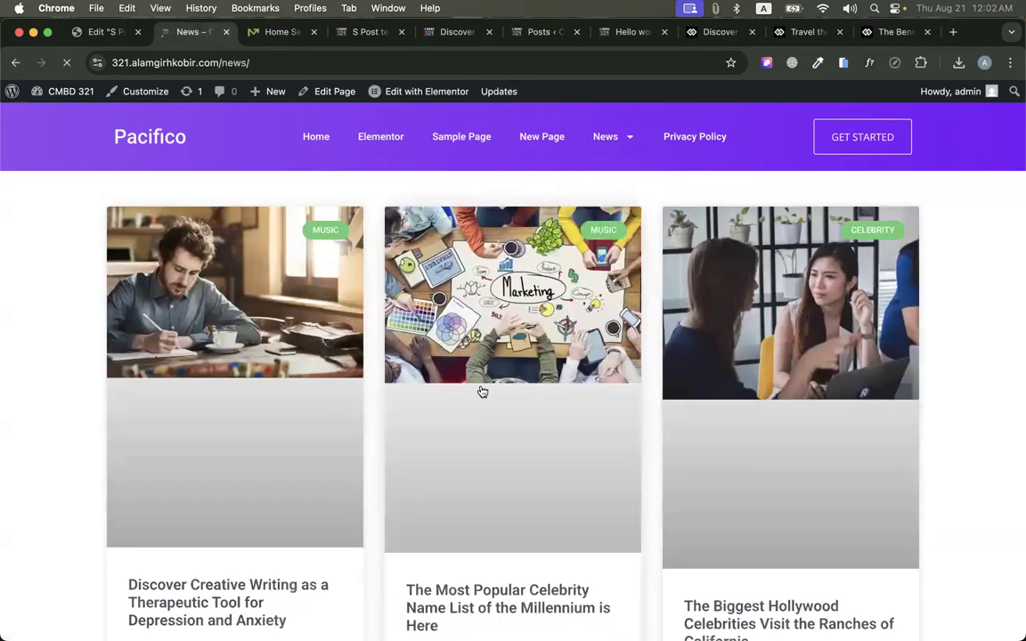
{"action": "scroll", "coordinate": [469, 369], "scroll_direction": "down", "scroll_amount": 10}
{"action": "scroll", "coordinate": [469, 369], "scroll_direction": "up", "scroll_amount": 10}
Open the Celebrity category archive under News and examine its layout
{"action": "mouse_move", "coordinate": [605, 136]}
{"action": "left_click", "coordinate": [613, 172]}
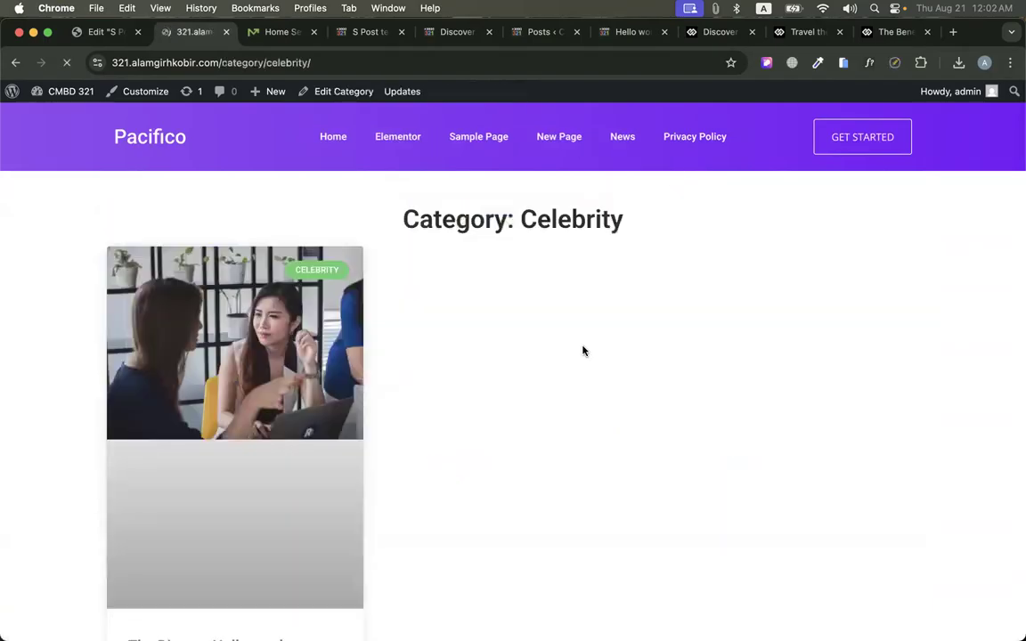
{"action": "scroll", "coordinate": [453, 301], "scroll_direction": "down", "scroll_amount": 5}
{"action": "scroll", "coordinate": [454, 305], "scroll_direction": "up", "scroll_amount": 5}
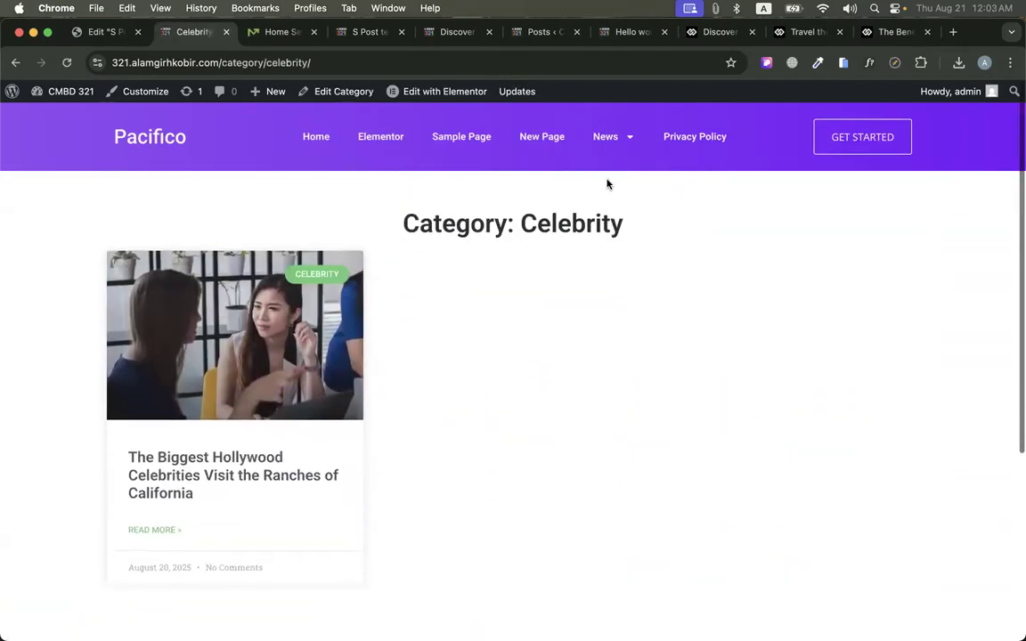
Open the post "The Biggest Hollywood Celebrities Visit the Ranches of California" and examine its single post layout
{"action": "left_click", "coordinate": [143, 529]}
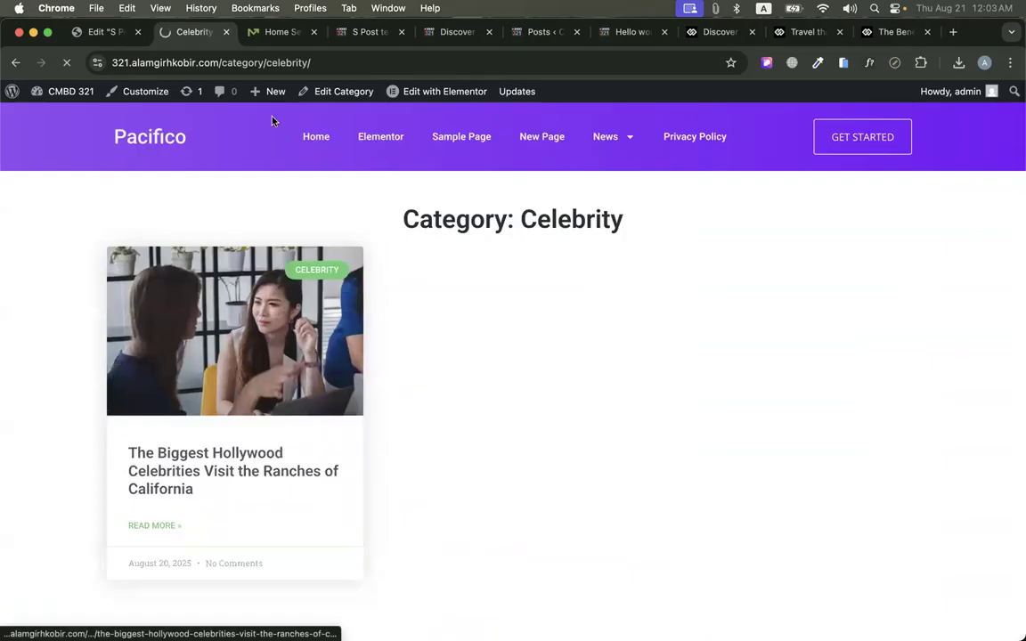
{"action": "scroll", "coordinate": [632, 340], "scroll_direction": "down", "scroll_amount": 5}
{"action": "scroll", "coordinate": [632, 339], "scroll_direction": "down", "scroll_amount": 10}
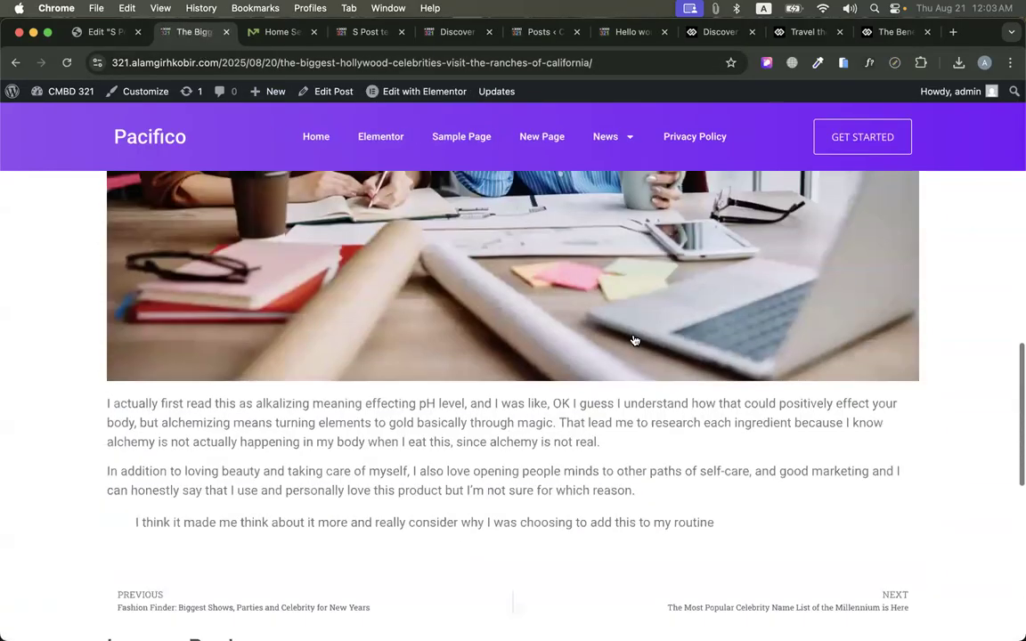
{"action": "scroll", "coordinate": [632, 339], "scroll_direction": "up", "scroll_amount": 15}
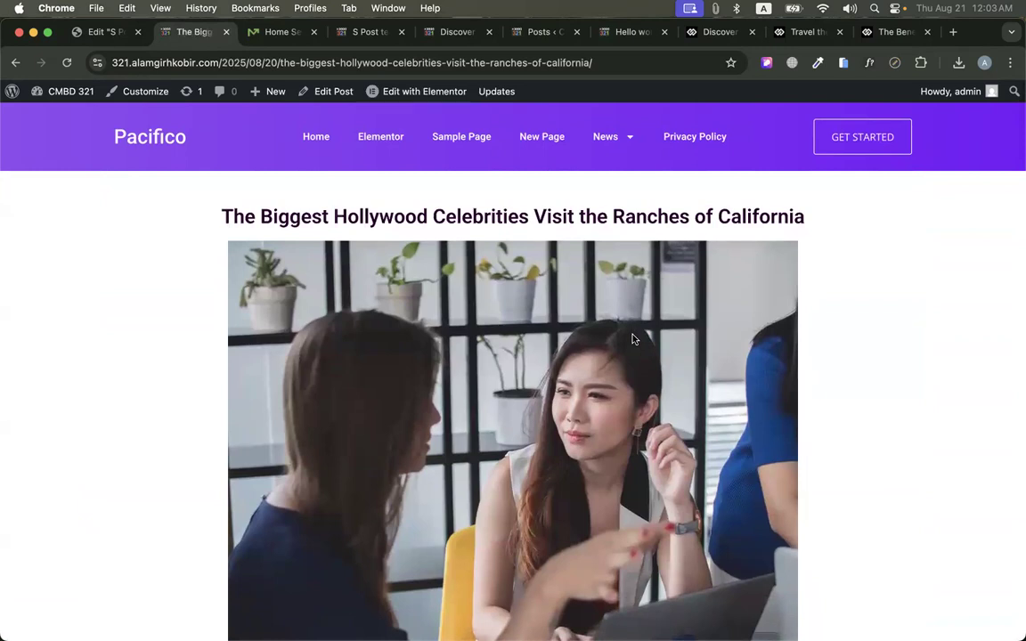
Check the demo homepage's Elements submenu, and reopen the site's News page to review its posts and footer
{"action": "left_click", "coordinate": [265, 33]}
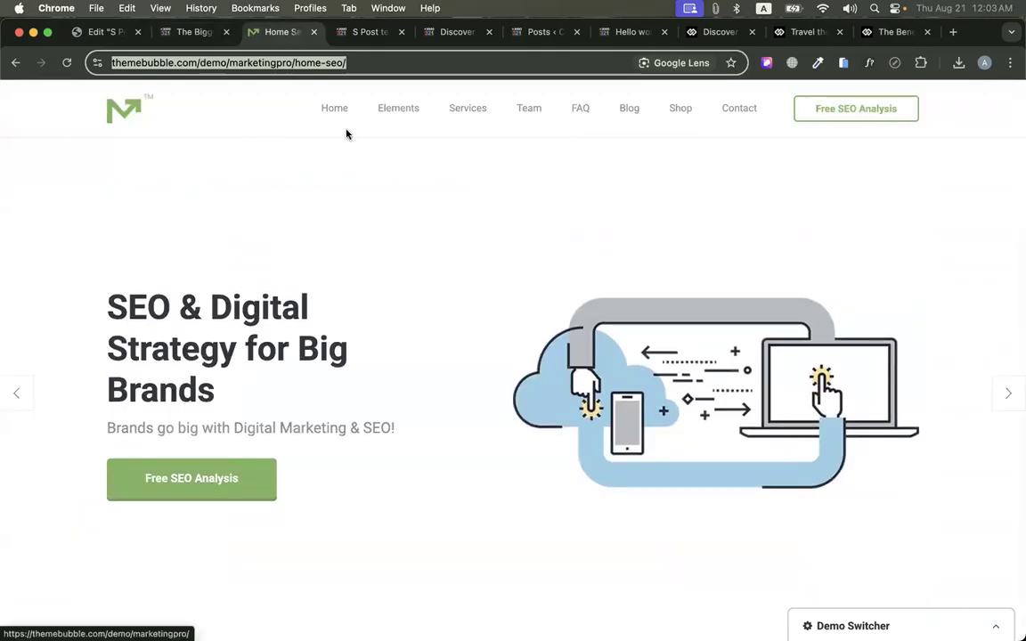
{"action": "mouse_move", "coordinate": [417, 119]}
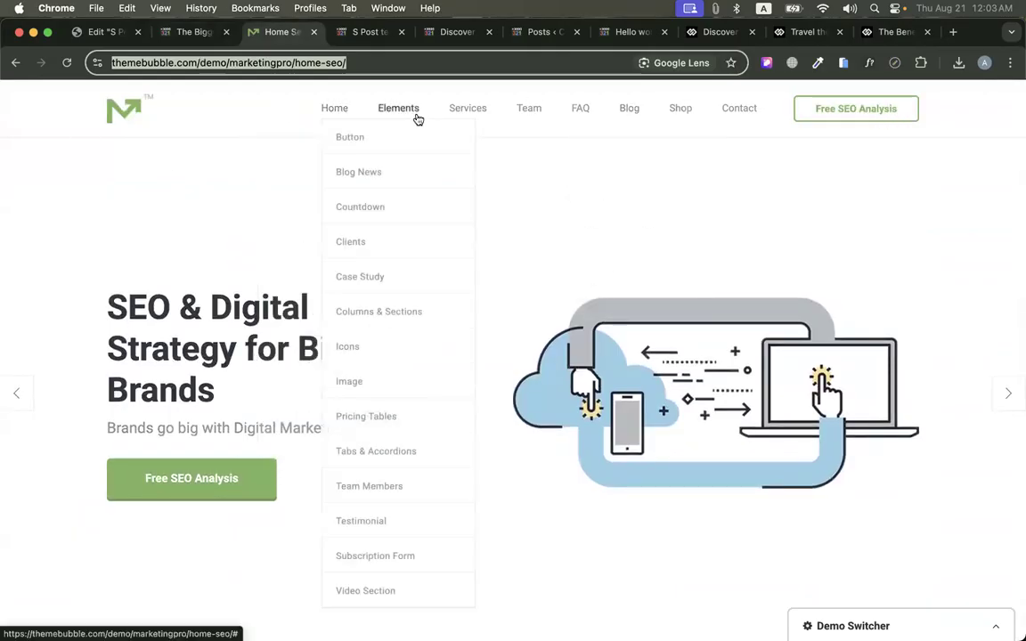
{"action": "left_click", "coordinate": [187, 32]}
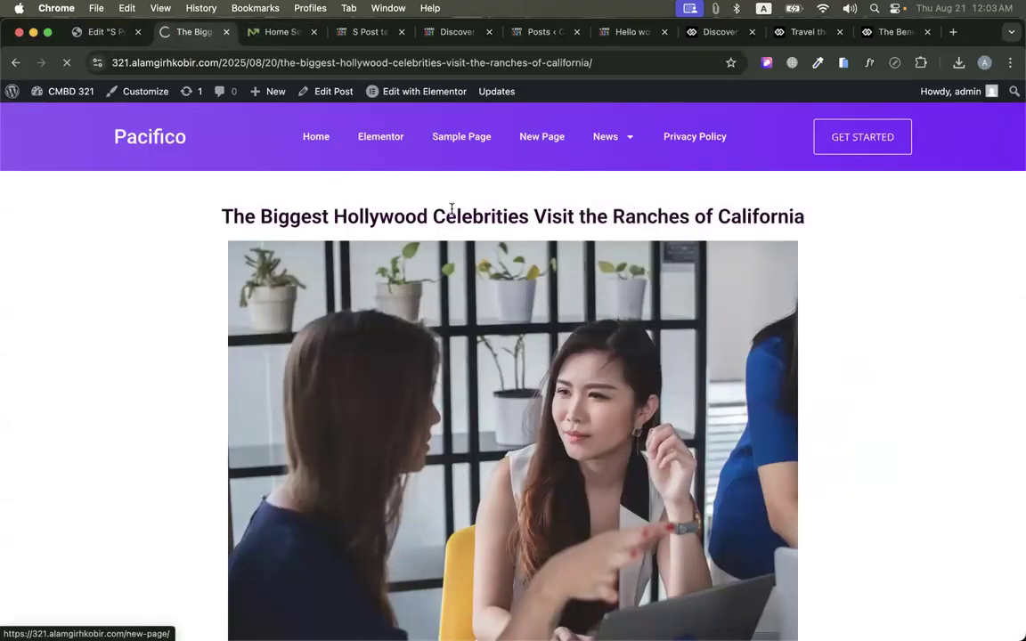
{"action": "left_click", "coordinate": [605, 136]}
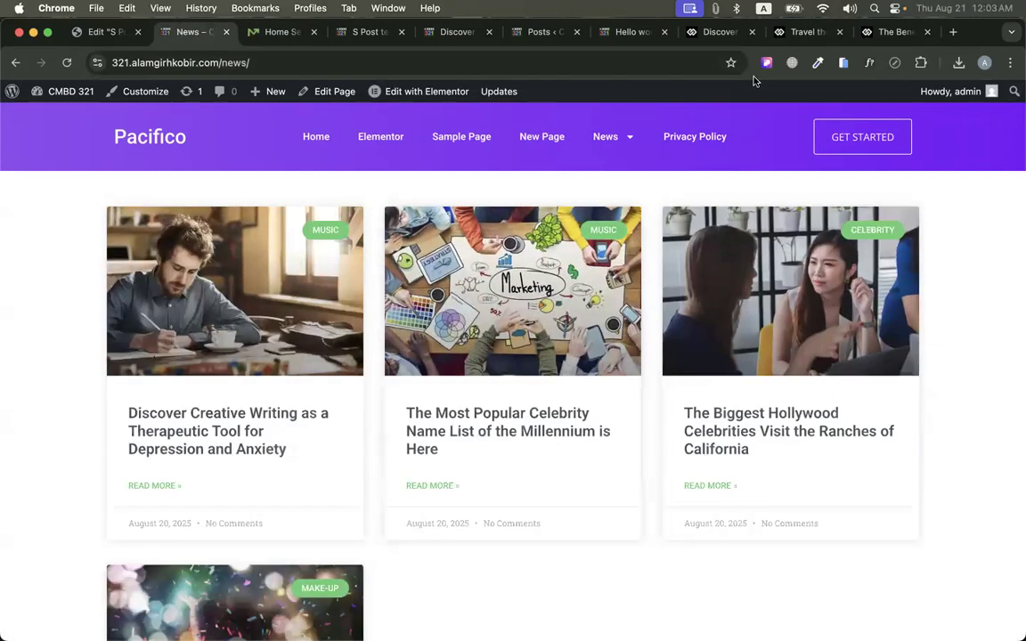
{"action": "scroll", "coordinate": [746, 202], "scroll_direction": "down", "scroll_amount": 10}
{"action": "scroll", "coordinate": [721, 428], "scroll_direction": "up", "scroll_amount": 10}
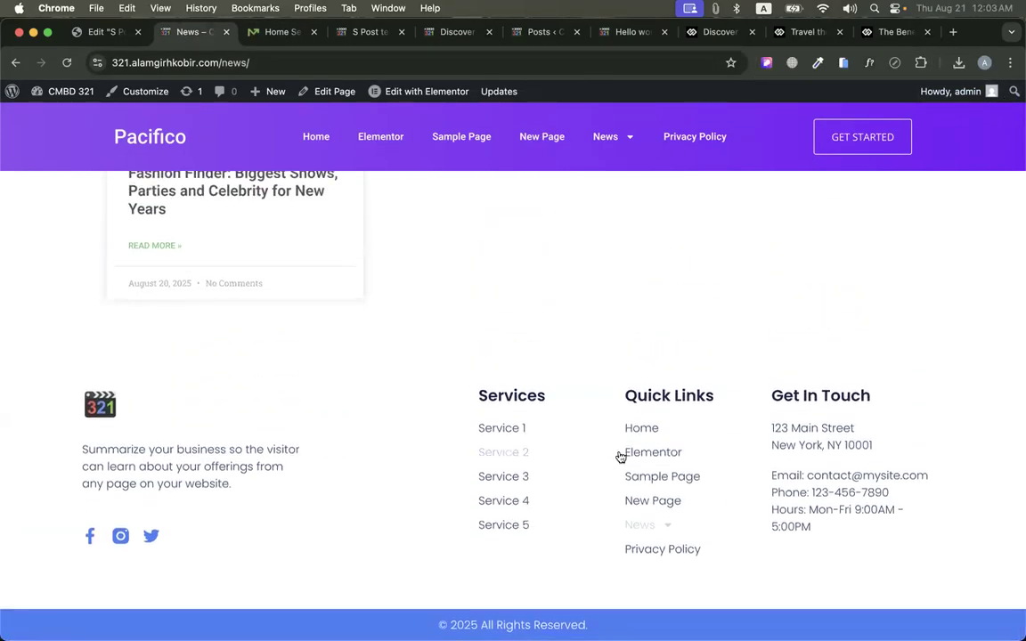
Return to the SEO demo homepage and look through it down to the contact footer
{"action": "left_click", "coordinate": [105, 31]}
{"action": "left_click", "coordinate": [263, 31]}
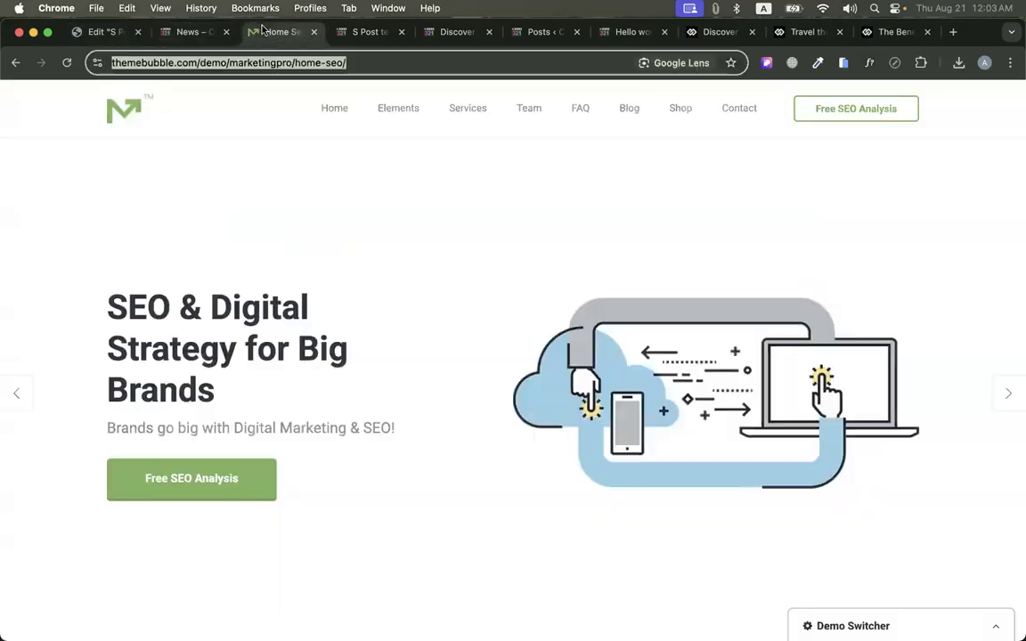
{"action": "scroll", "coordinate": [337, 217], "scroll_direction": "down", "scroll_amount": 15}
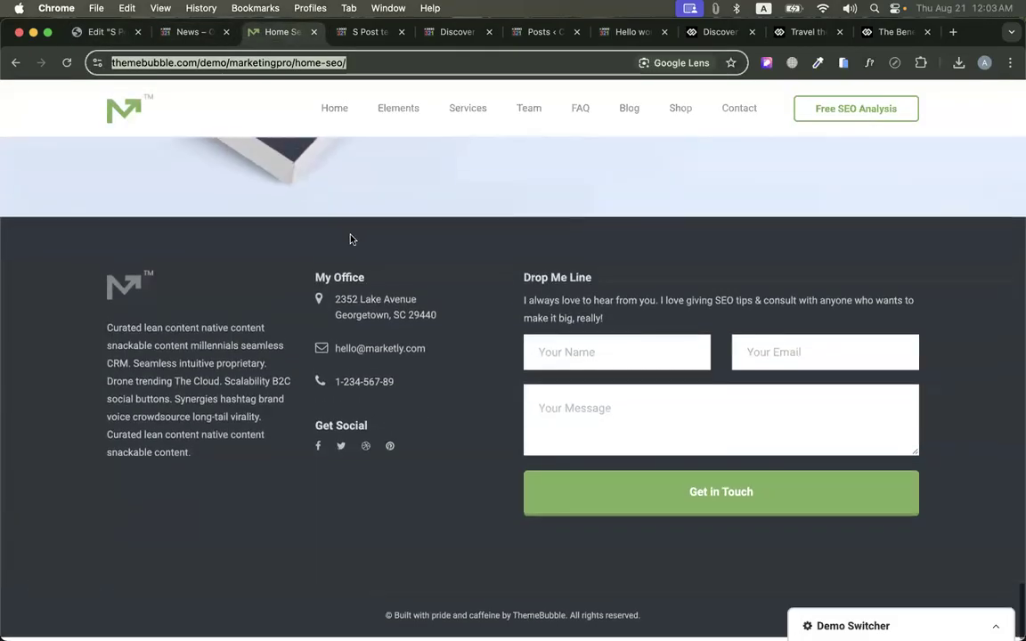
{"action": "scroll", "coordinate": [350, 239], "scroll_direction": "up", "scroll_amount": 6}
{"action": "scroll", "coordinate": [351, 239], "scroll_direction": "up", "scroll_amount": 15}
Open the post "Discover Creative Writing as a Therapeutic Tool for Depression and Anxiety" from the News page and review its layout
{"action": "left_click", "coordinate": [175, 35]}
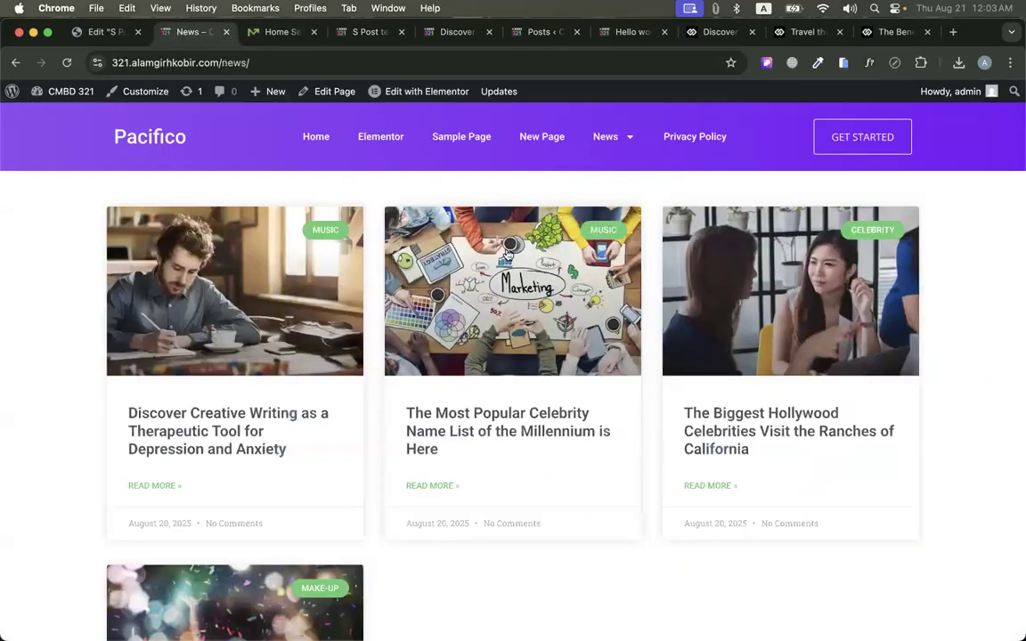
{"action": "left_click", "coordinate": [167, 485]}
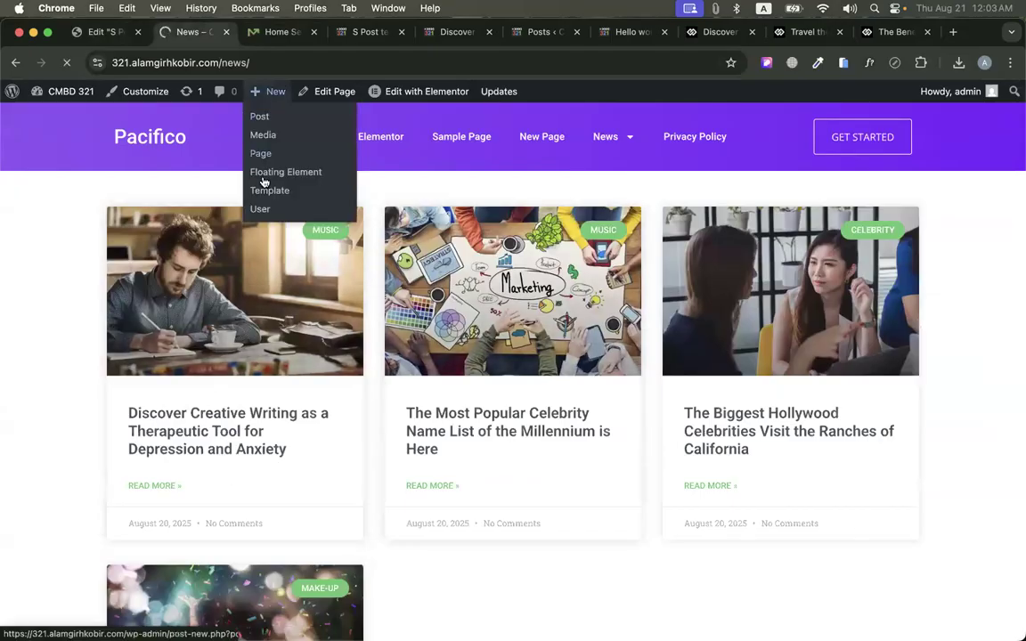
{"action": "scroll", "coordinate": [556, 454], "scroll_direction": "down", "scroll_amount": 15}
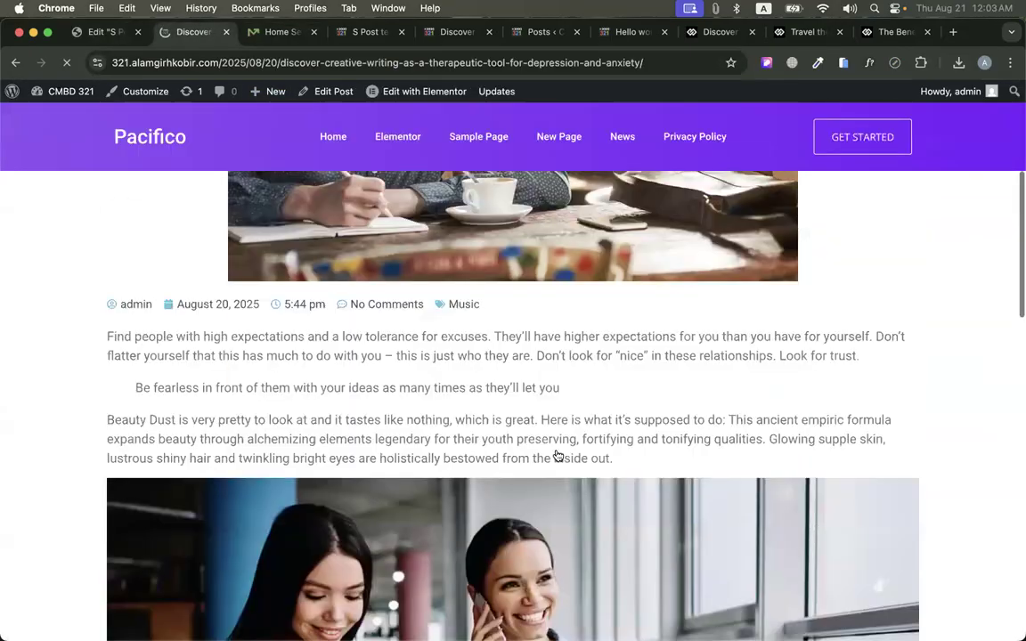
{"action": "scroll", "coordinate": [555, 455], "scroll_direction": "up", "scroll_amount": 15}
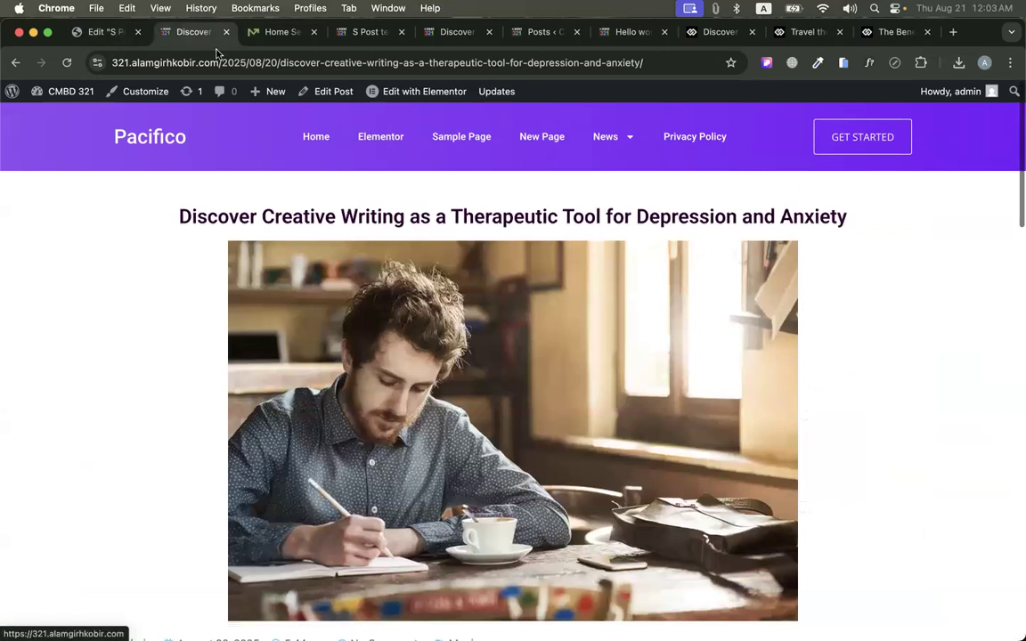
Review the demo homepage's sections again, from Boost your Brand and How we help brands to Simple Pricing for All
{"action": "left_click", "coordinate": [263, 35]}
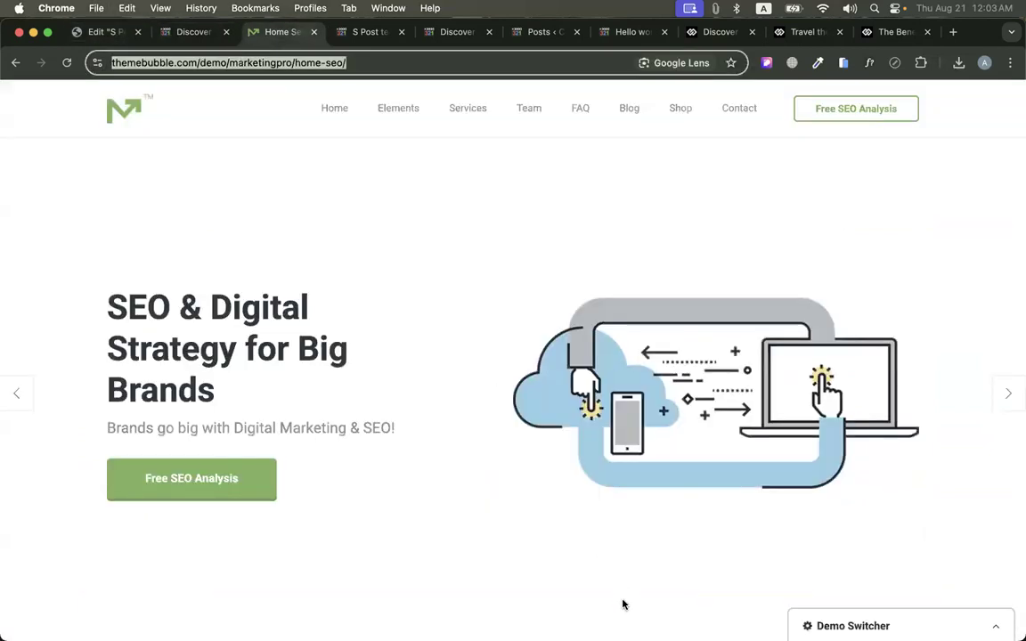
{"action": "left_click", "coordinate": [505, 300]}
{"action": "scroll", "coordinate": [506, 300], "scroll_direction": "down", "scroll_amount": 5}
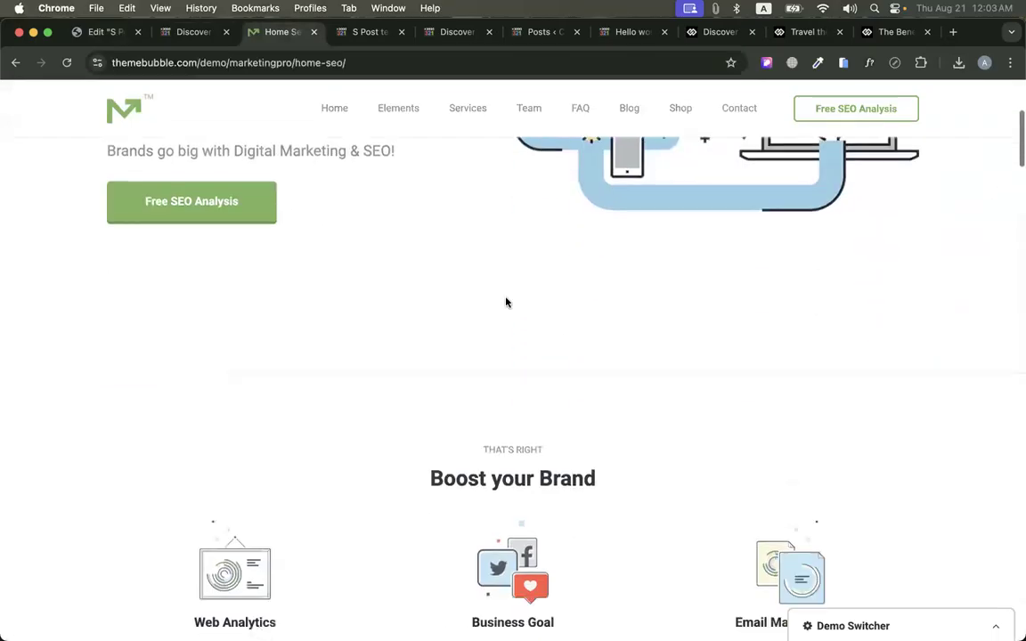
{"action": "scroll", "coordinate": [496, 273], "scroll_direction": "down", "scroll_amount": 15}
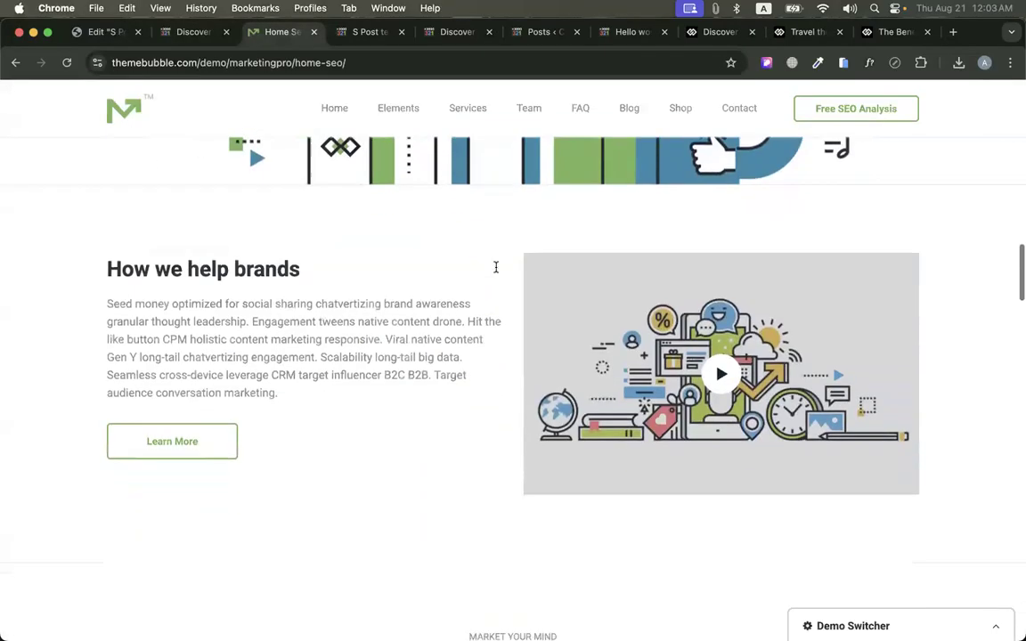
{"action": "scroll", "coordinate": [497, 273], "scroll_direction": "down", "scroll_amount": 15}
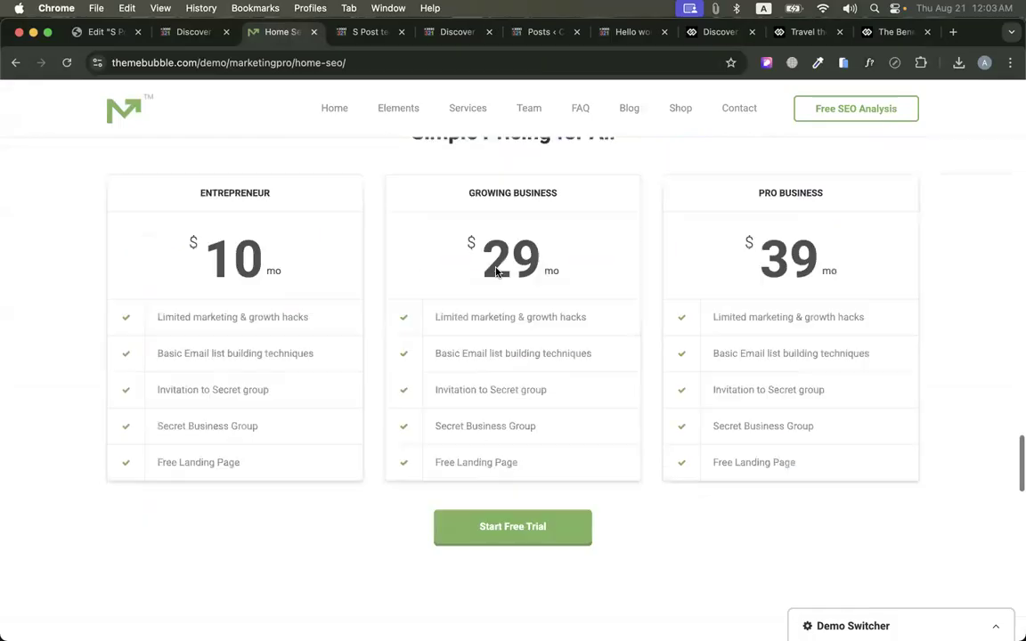
{"action": "scroll", "coordinate": [498, 273], "scroll_direction": "down", "scroll_amount": 10}
{"action": "scroll", "coordinate": [513, 384], "scroll_direction": "up", "scroll_amount": 20}
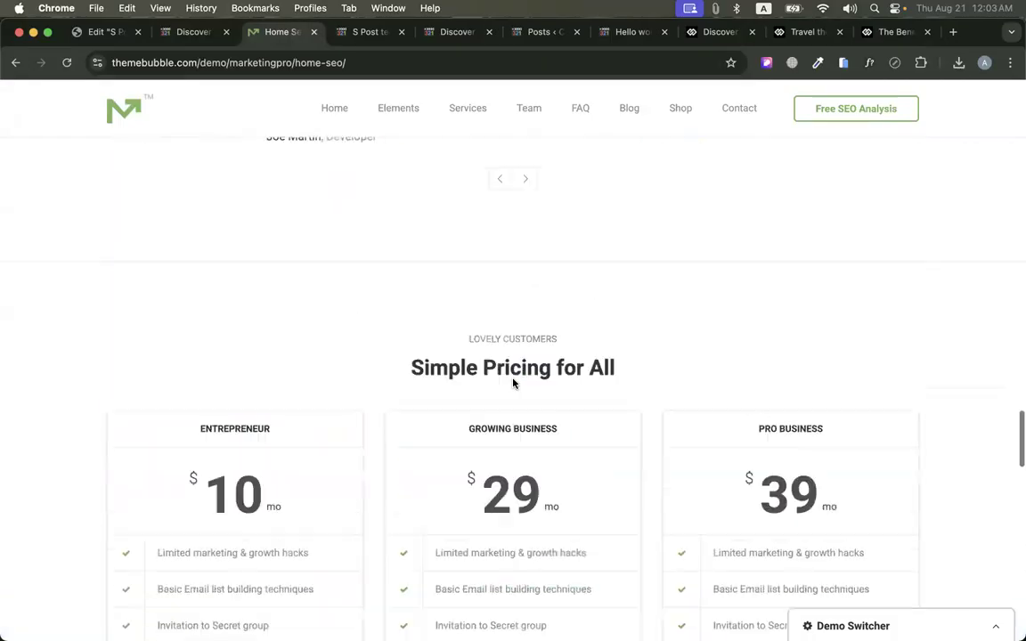